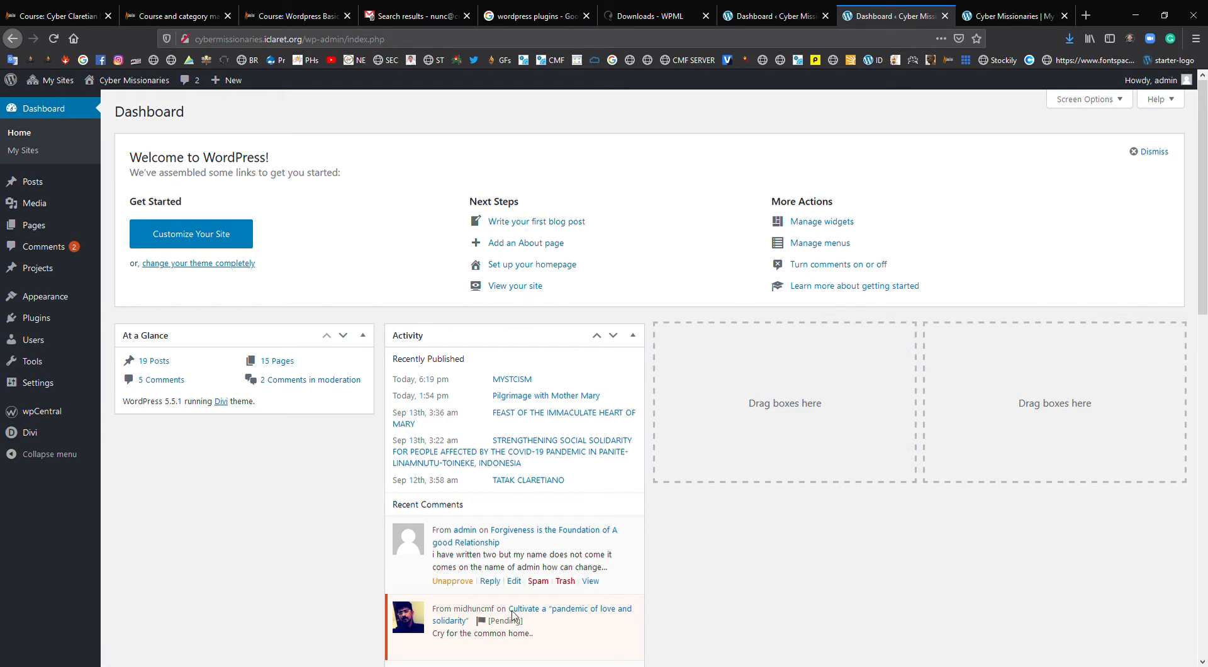
# - Open the customizer for the active Divi theme
pyautogui.moveTo(608, 652)
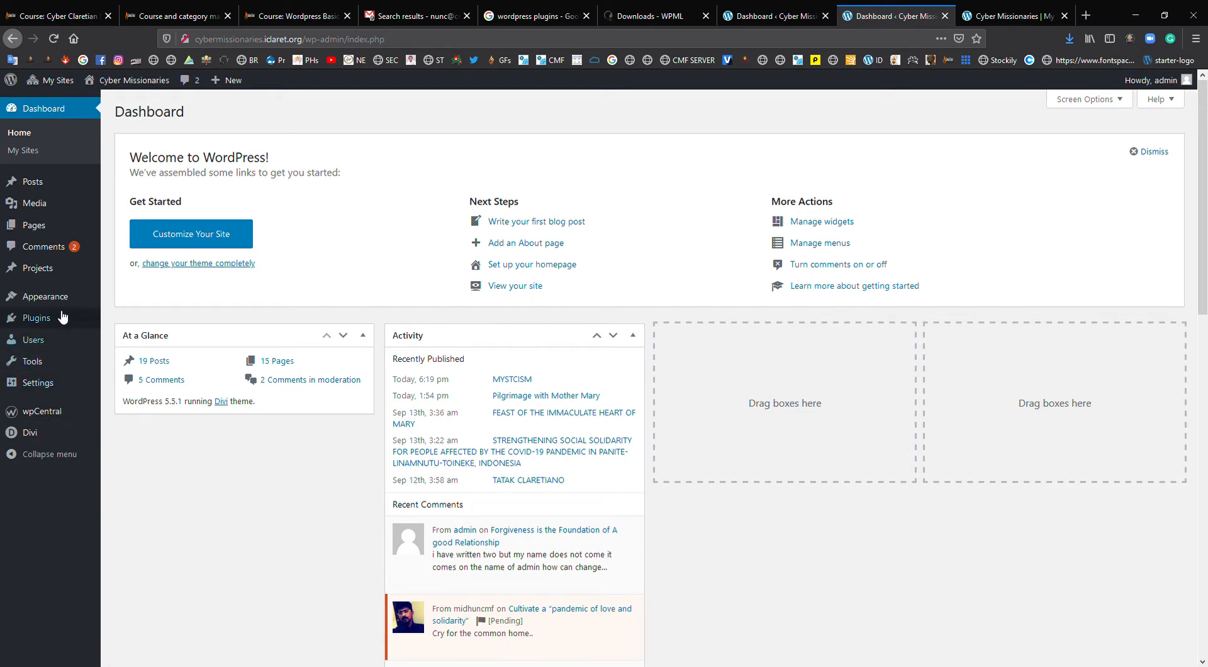
pyautogui.moveTo(58, 304)
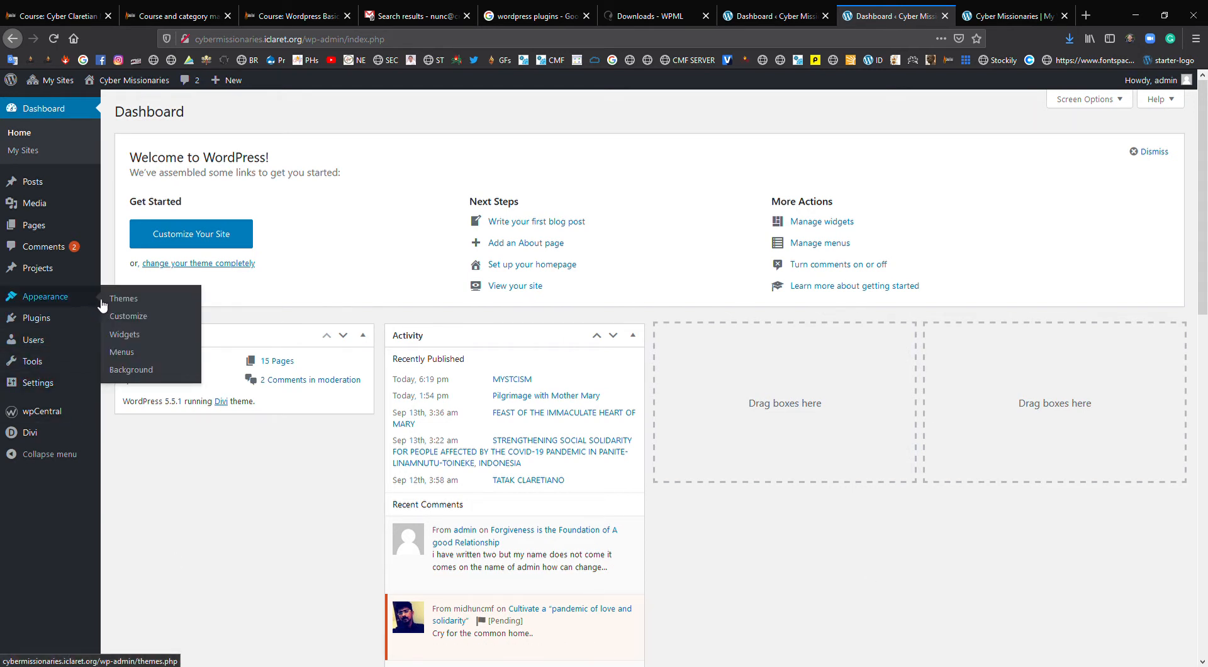
pyautogui.click(134, 299)
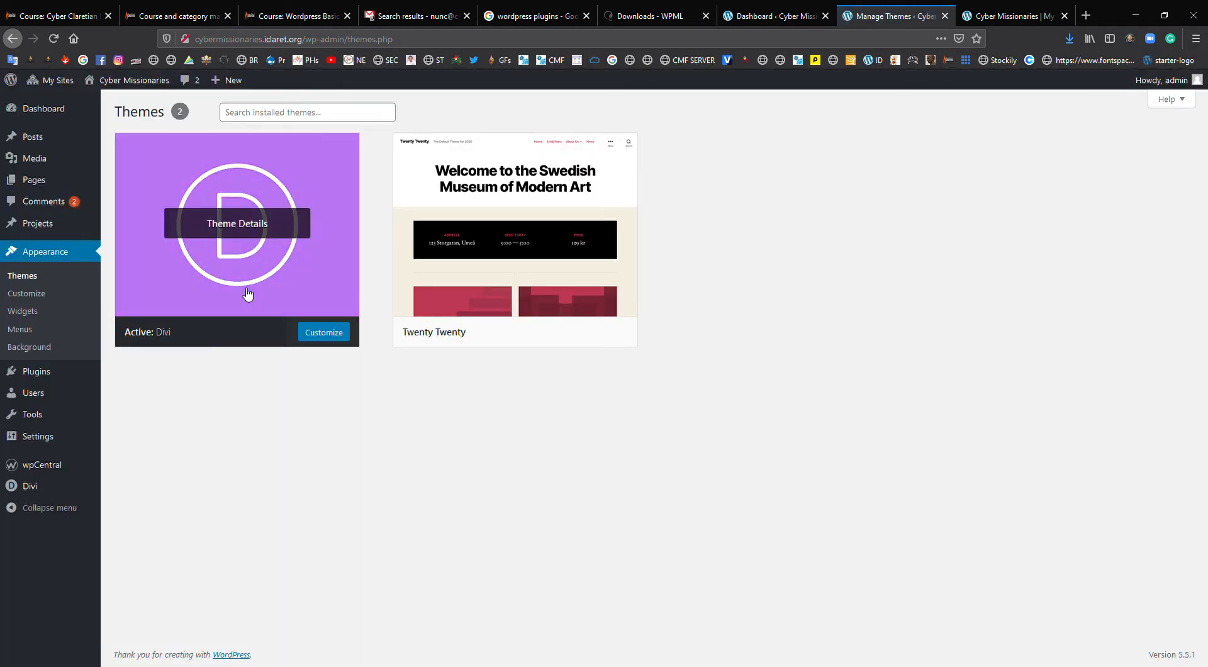
pyautogui.click(333, 338)
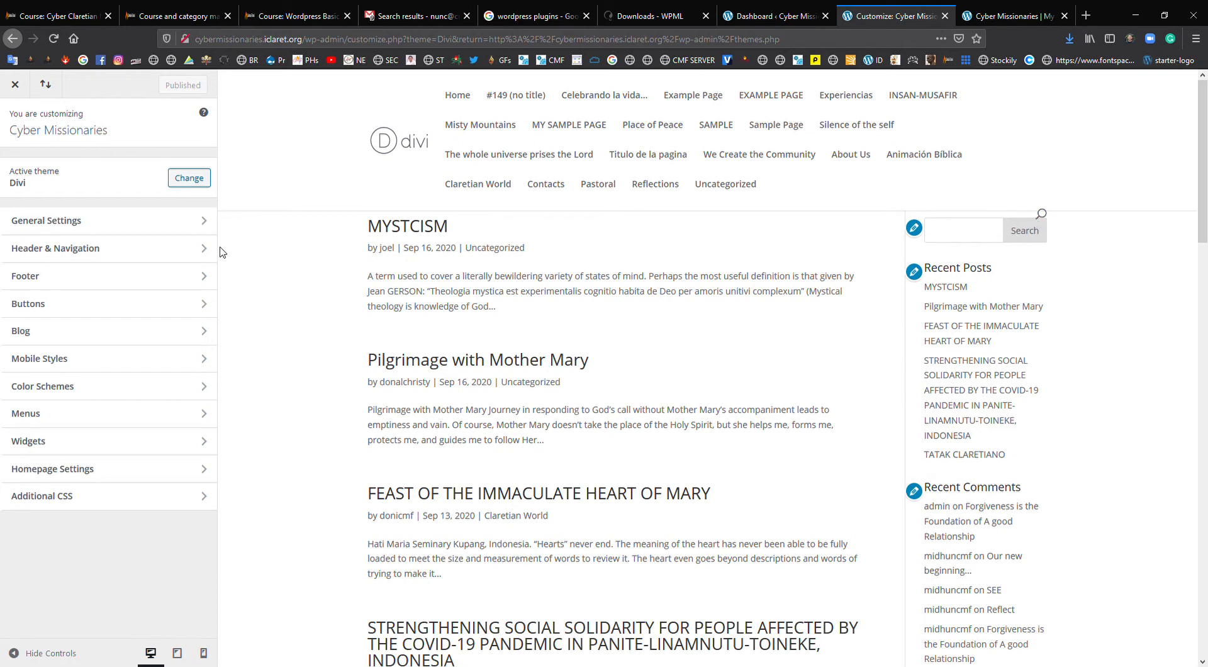
# - Clear the site tagline in the general Site Identity settings and publish the change
pyautogui.click(202, 220)
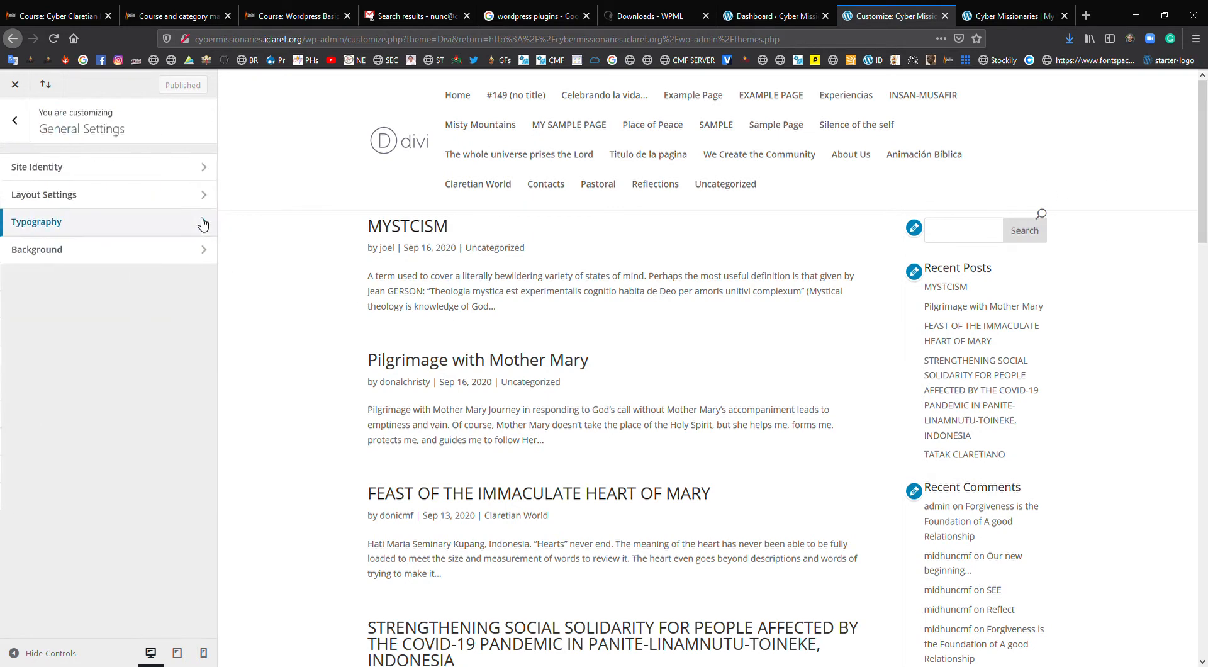
pyautogui.click(195, 168)
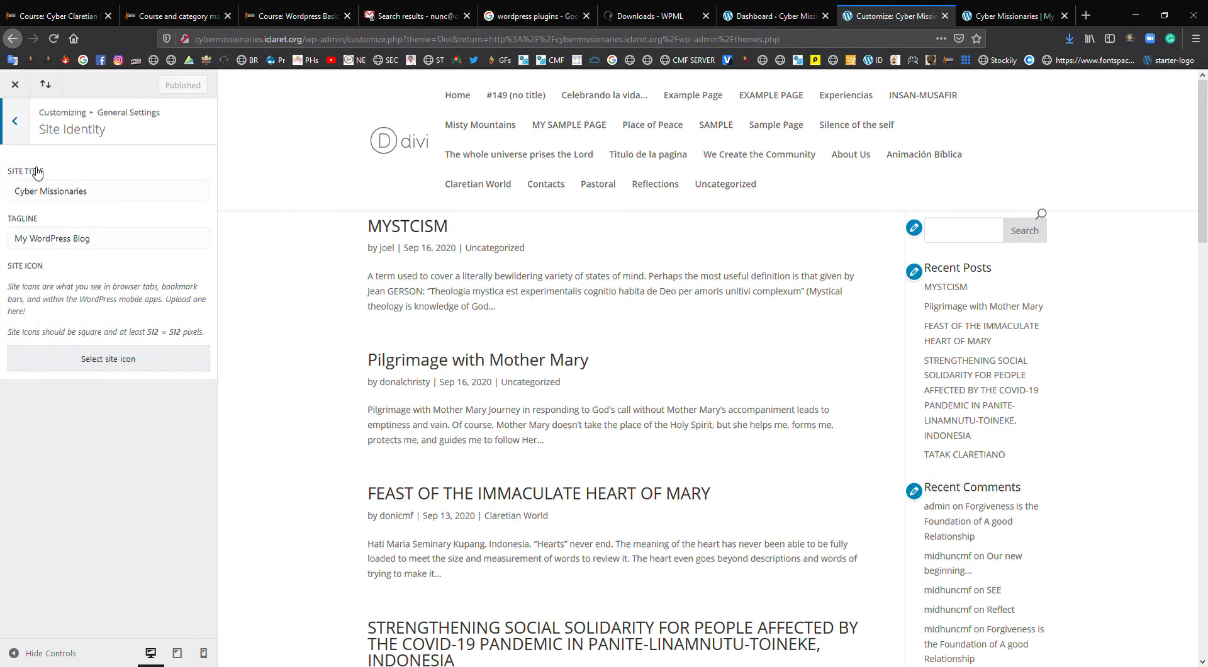
pyautogui.click(121, 248)
pyautogui.moveTo(115, 246); pyautogui.dragTo(7, 239)
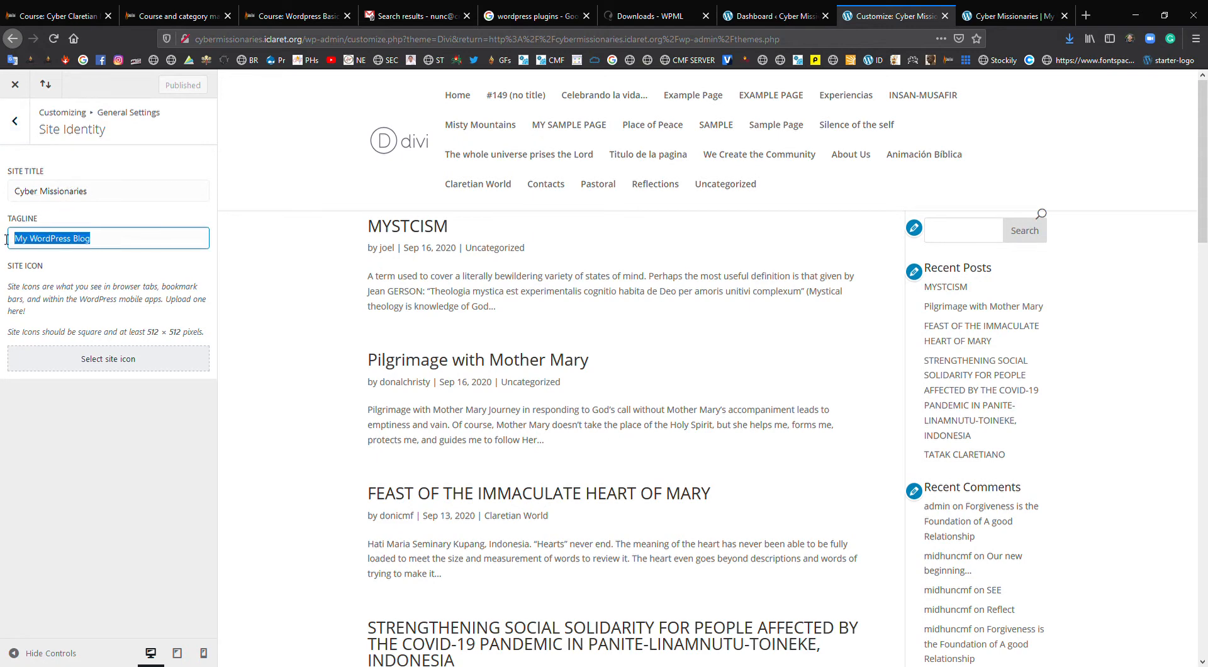
pyautogui.press('BackSpace')
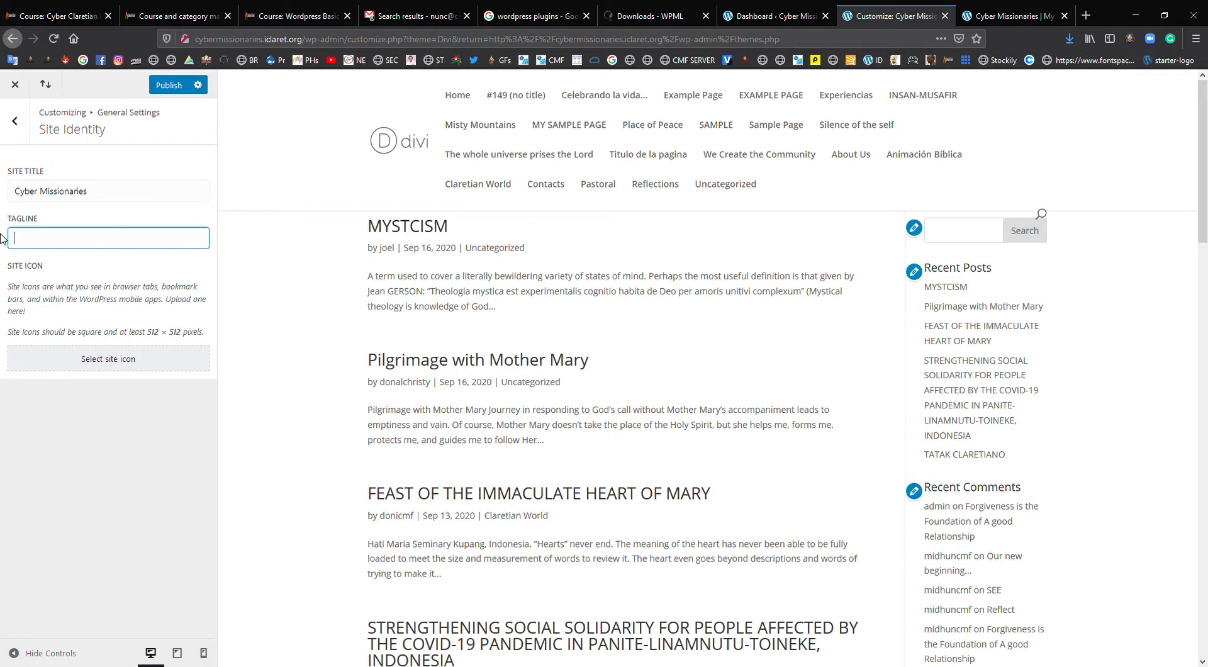
pyautogui.click(175, 87)
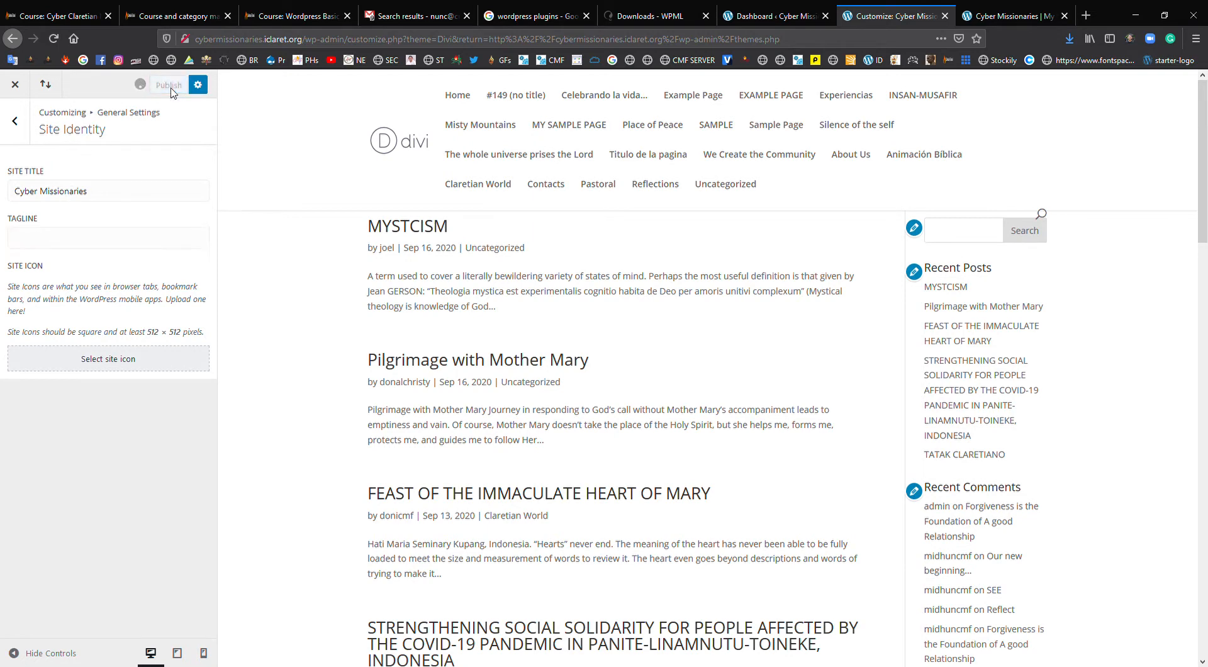
# - Try to upload cyber missionaries.jpg and logo-cmf_2_vectorized.png as the site icon image
pyautogui.click(109, 361)
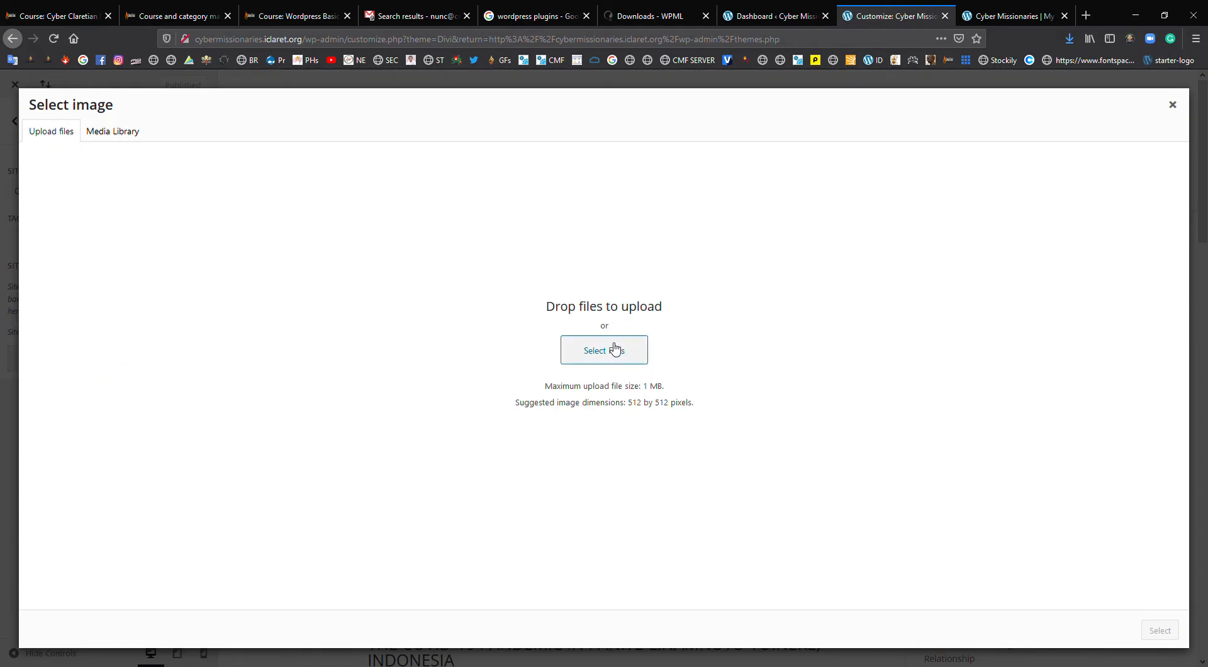
pyautogui.click(613, 352)
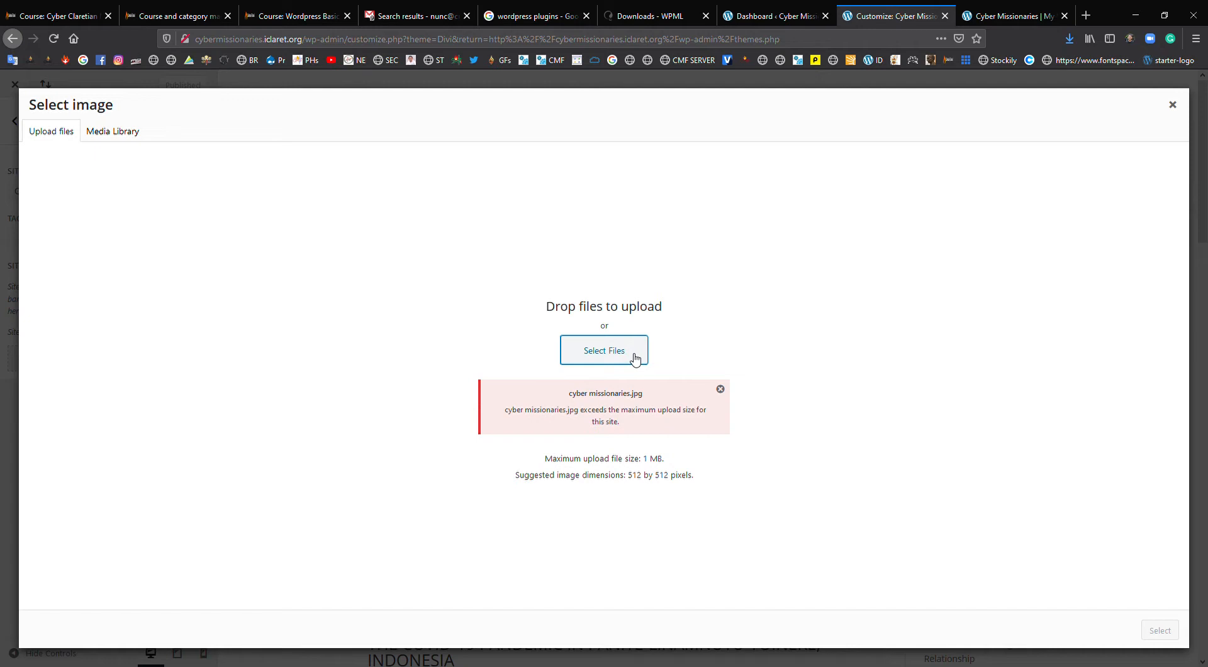
pyautogui.click(606, 351)
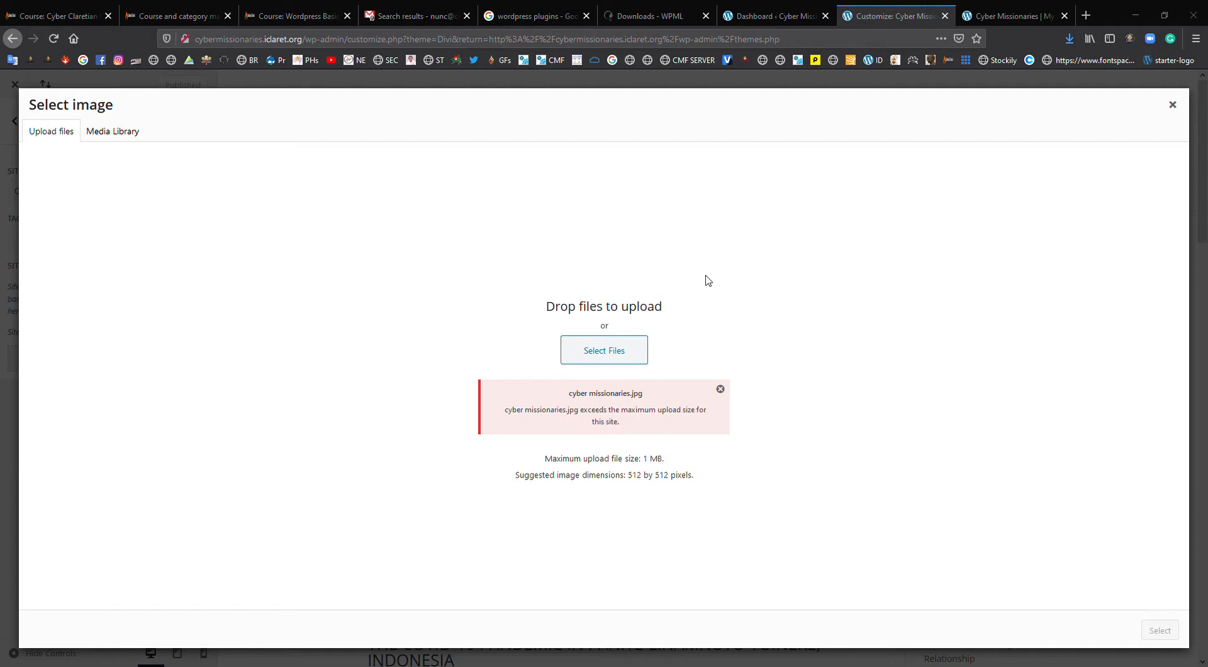
pyautogui.click(742, 344)
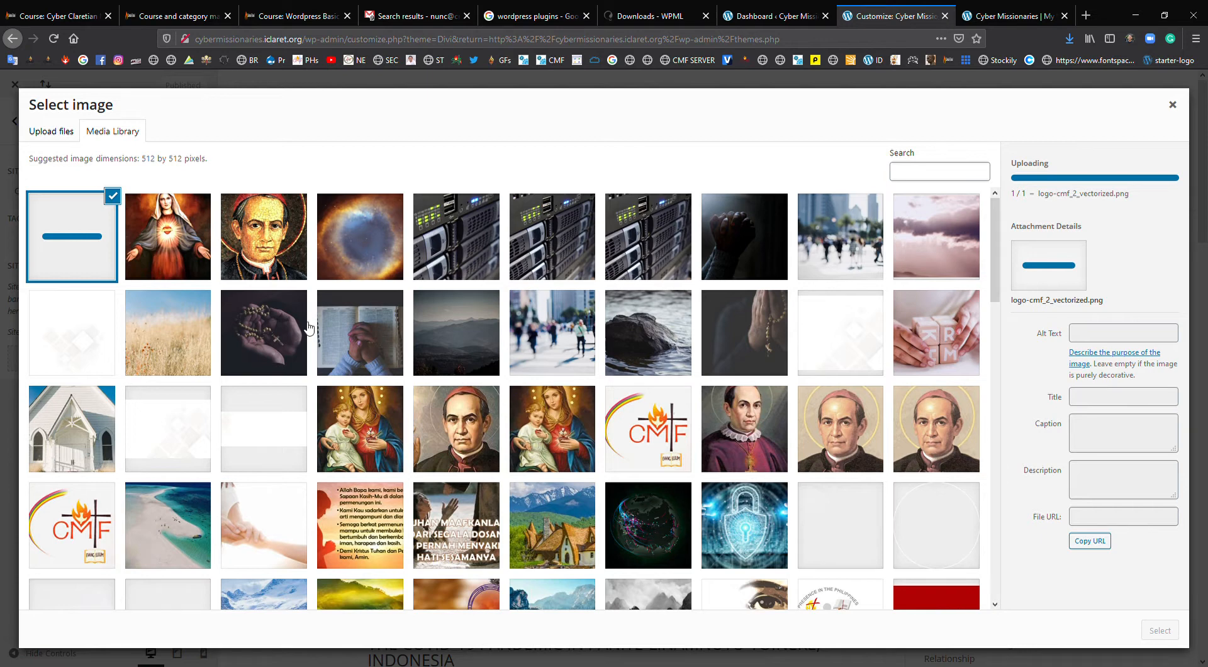
pyautogui.scroll(-6, 695, 322)
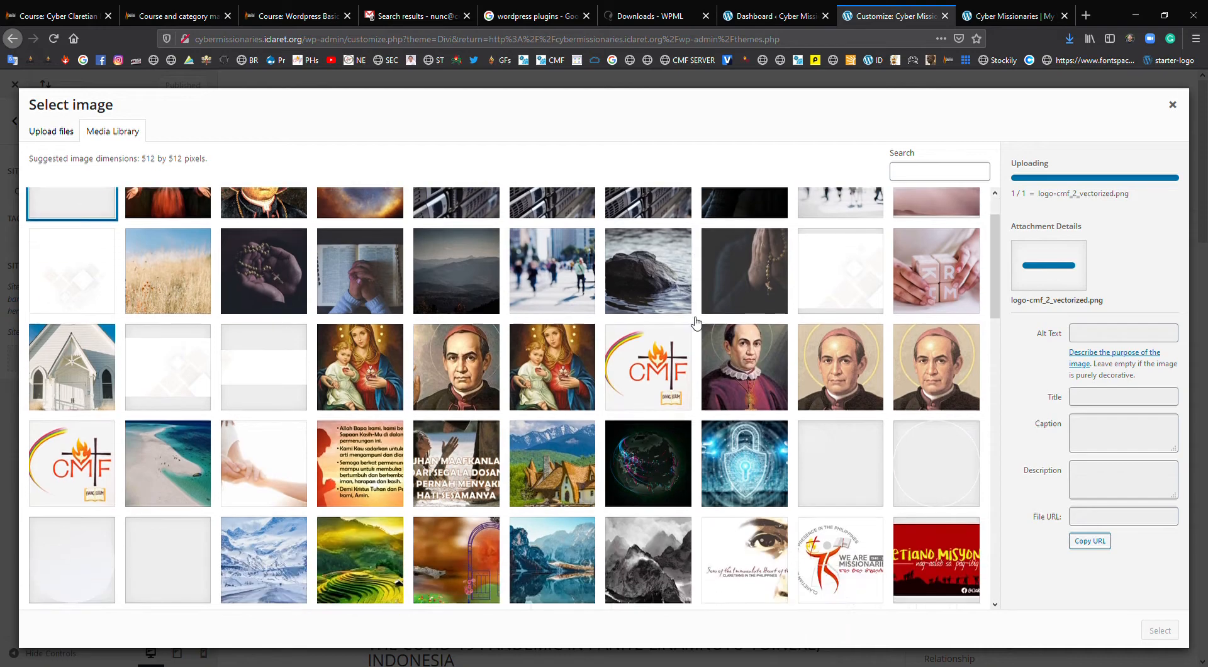
pyautogui.scroll(6, 694, 359)
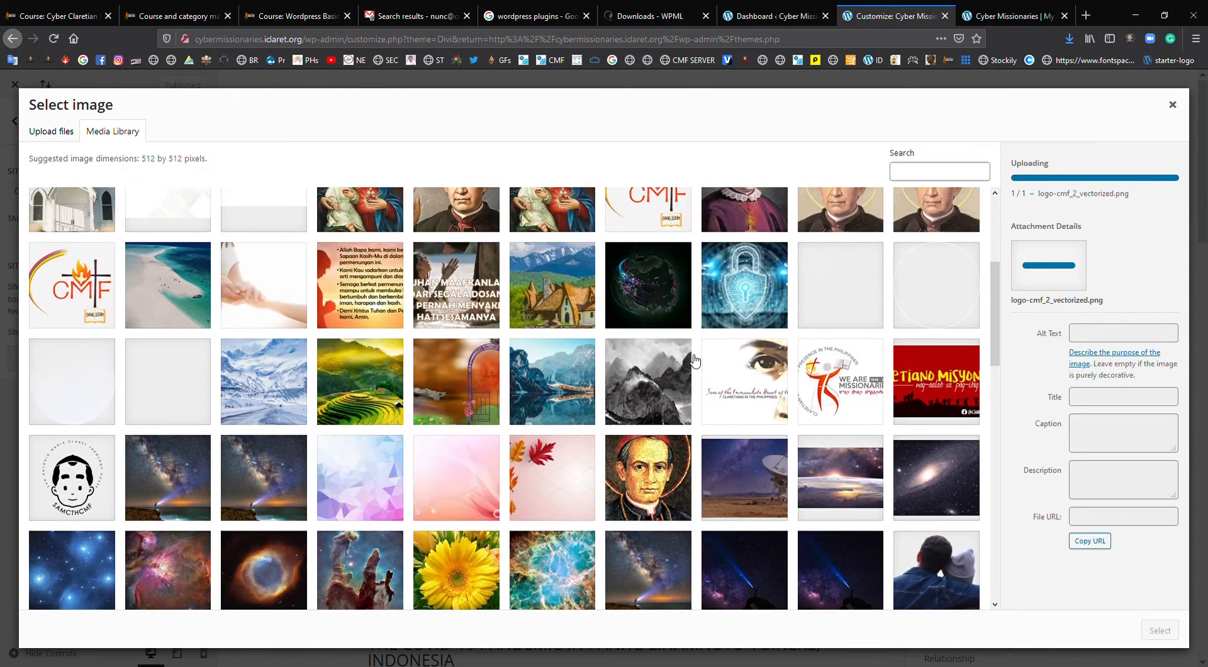
pyautogui.scroll(-3, 694, 359)
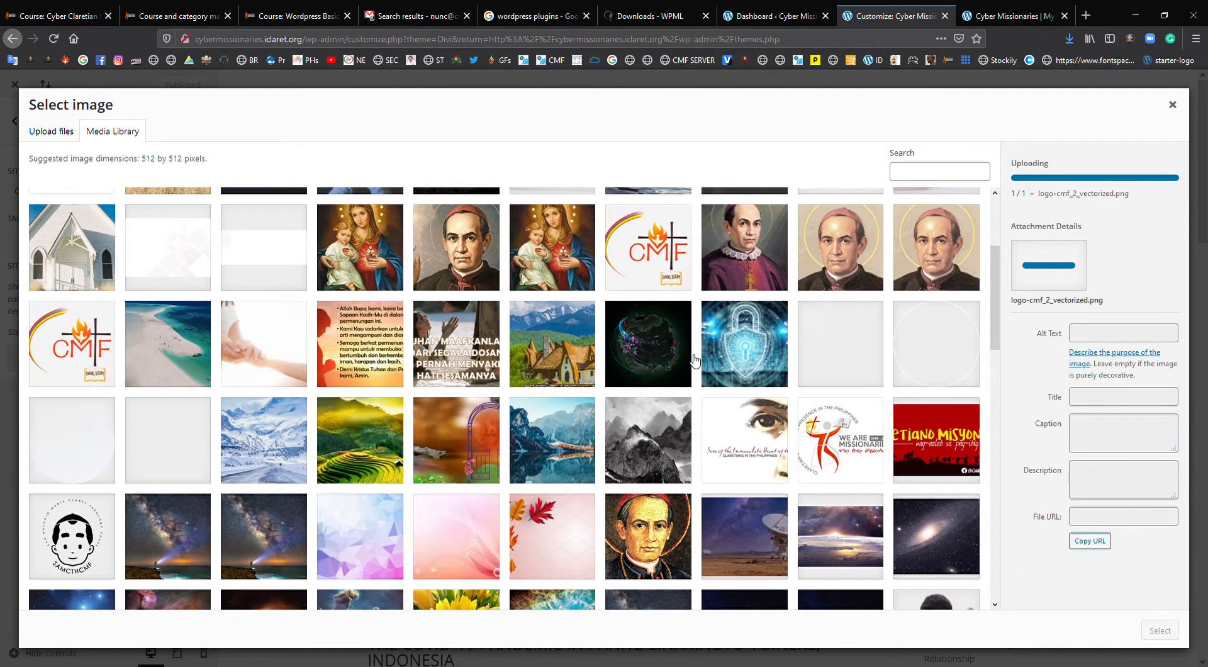
pyautogui.scroll(3, 694, 359)
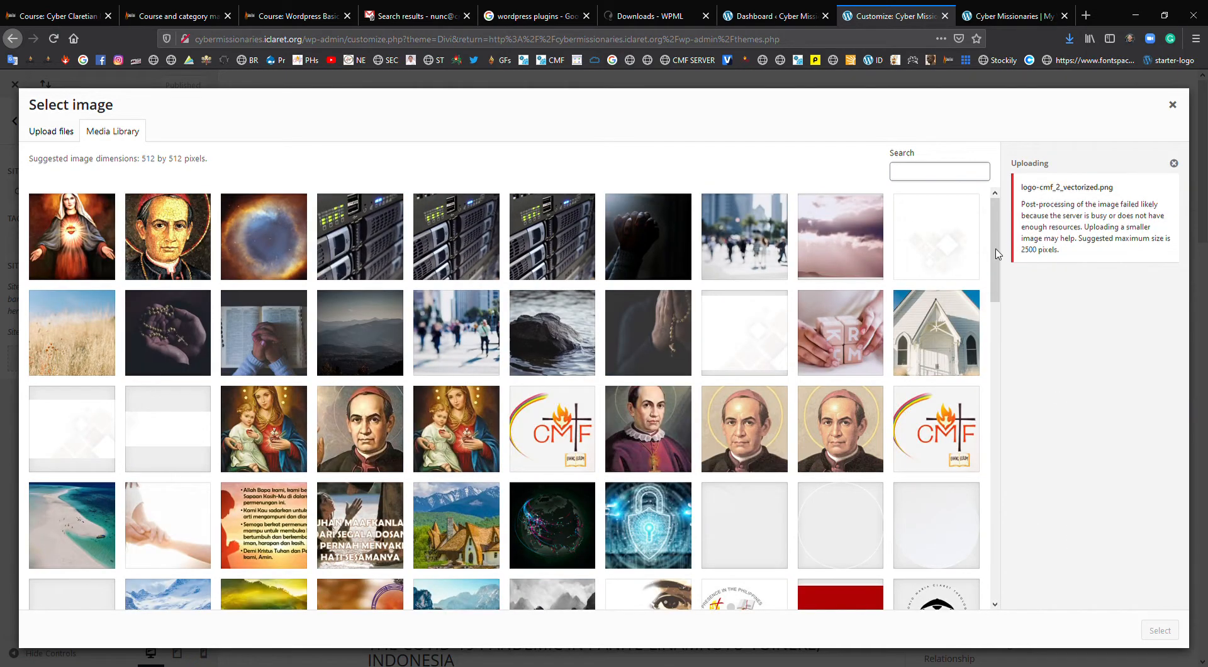
# - Set claretian_logo.jpg from the media library as the site icon, cropped to a square around the CMF logo, and publish it
pyautogui.scroll(-2, 953, 309)
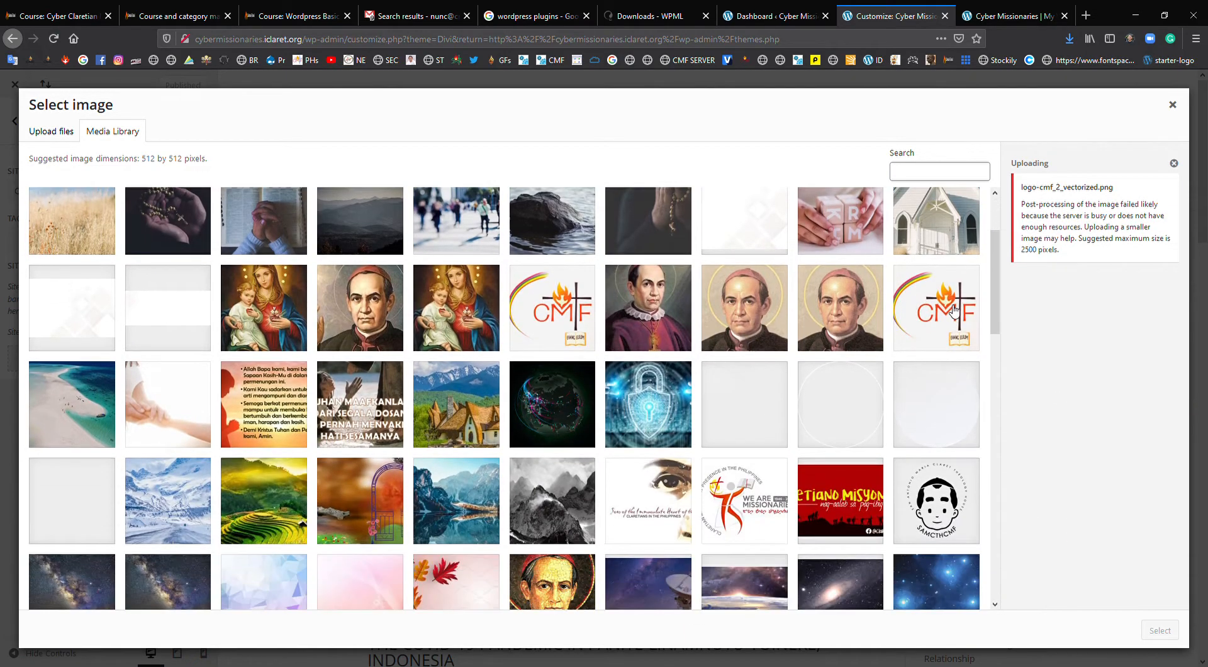
pyautogui.click(949, 293)
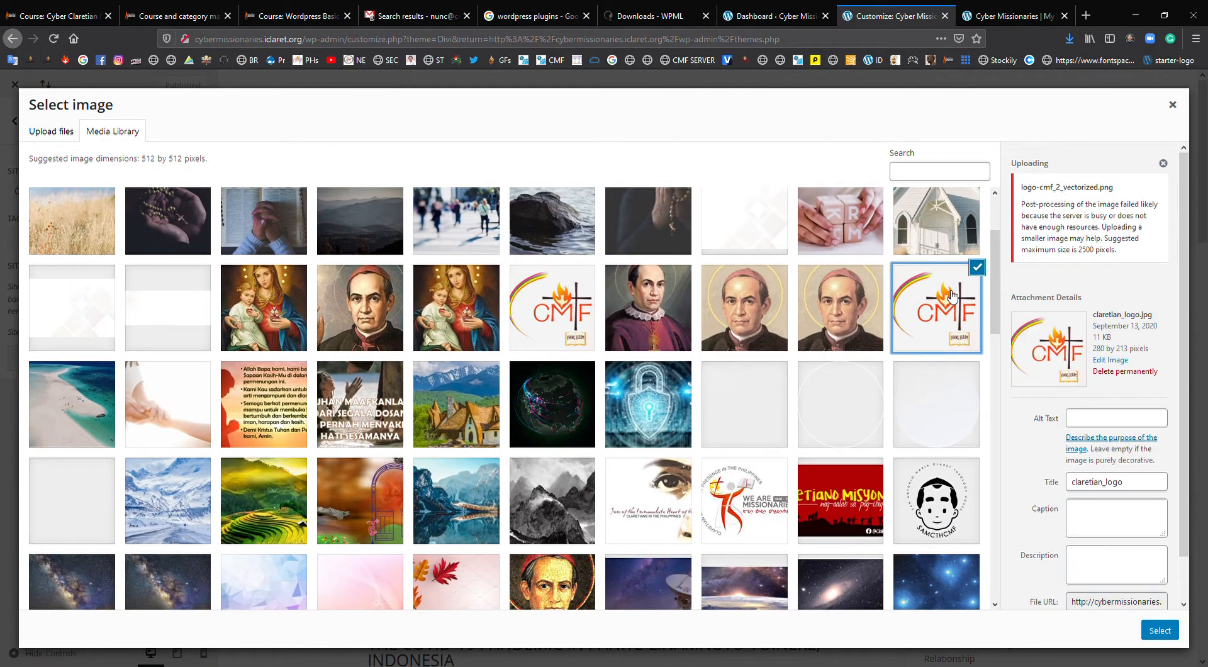
pyautogui.click(1161, 633)
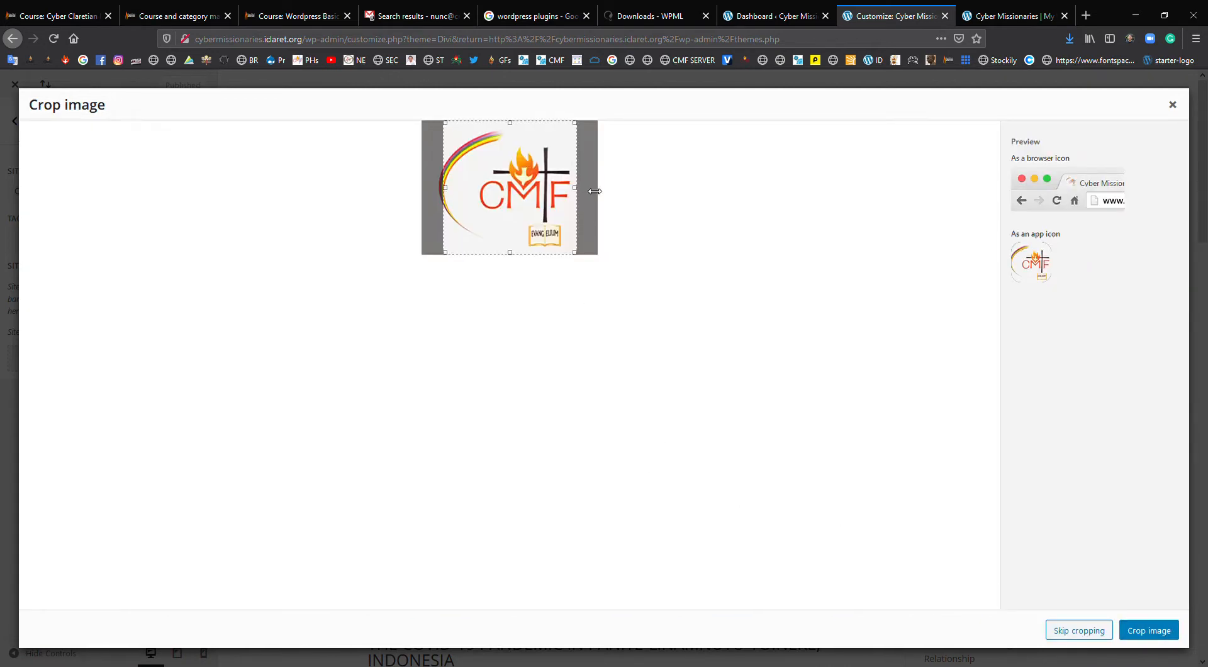
pyautogui.moveTo(545, 189); pyautogui.dragTo(566, 189)
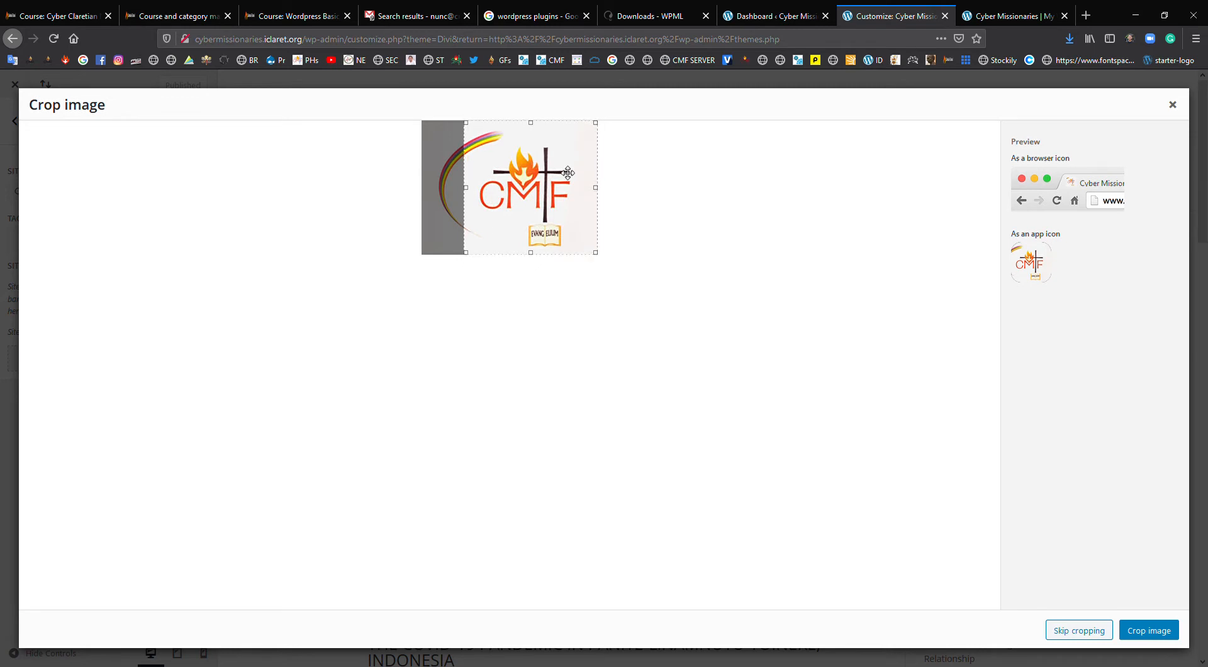
pyautogui.moveTo(568, 173); pyautogui.dragTo(555, 174)
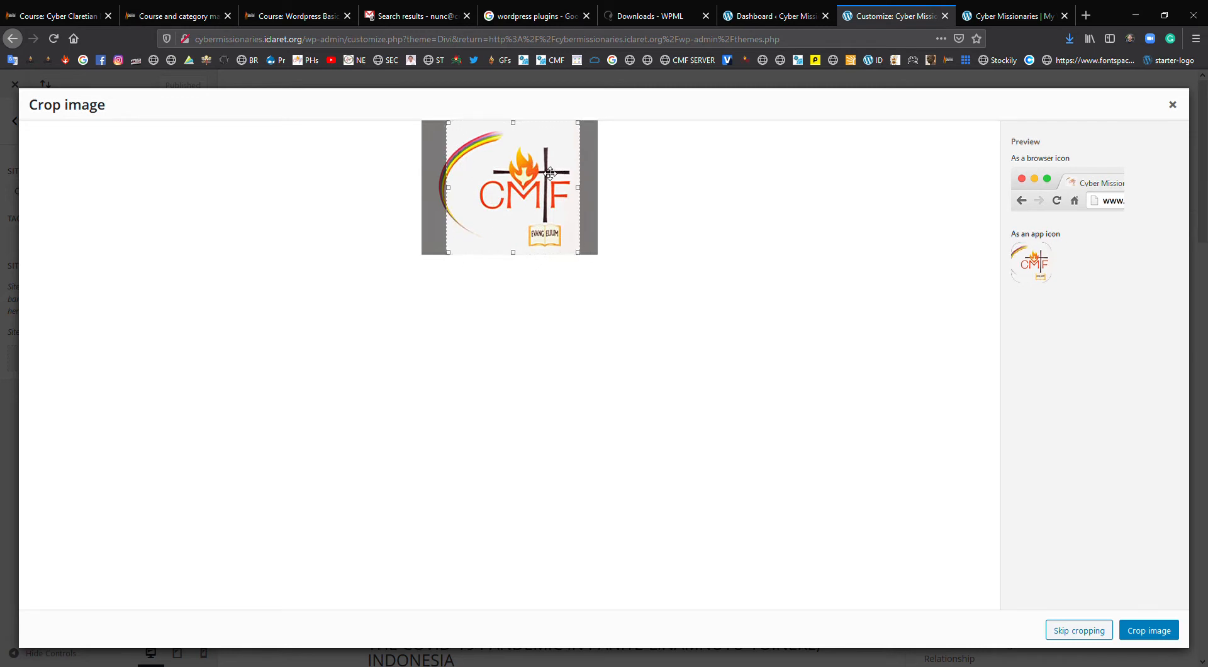
pyautogui.click(1154, 634)
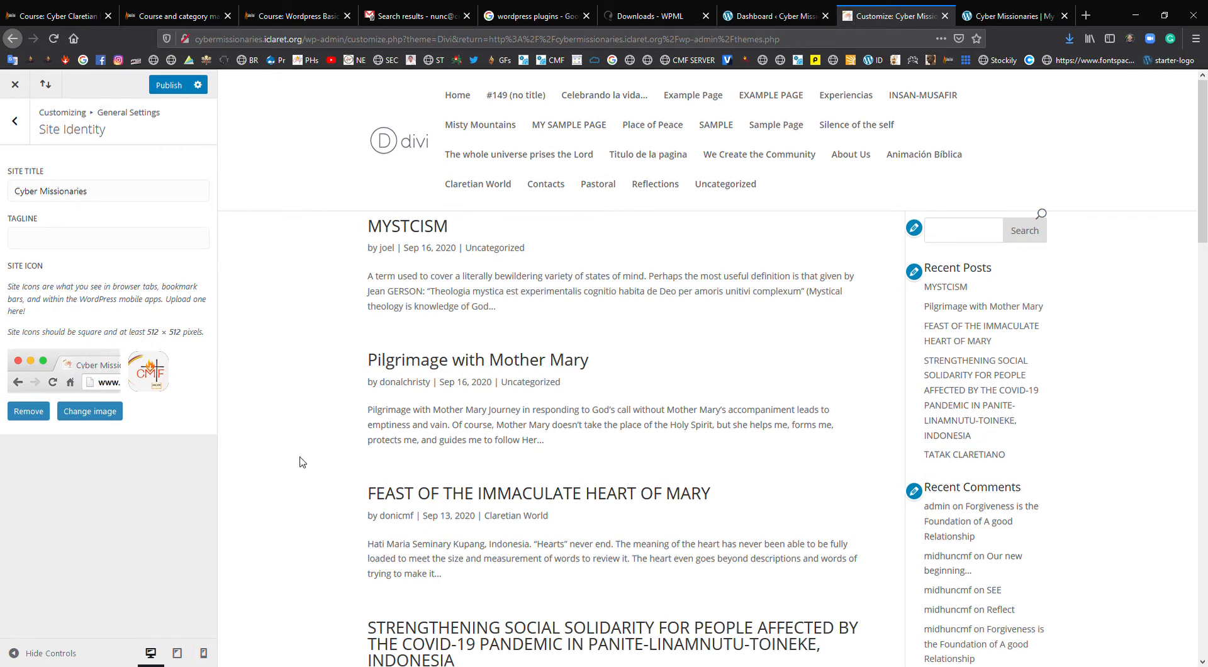
pyautogui.click(169, 85)
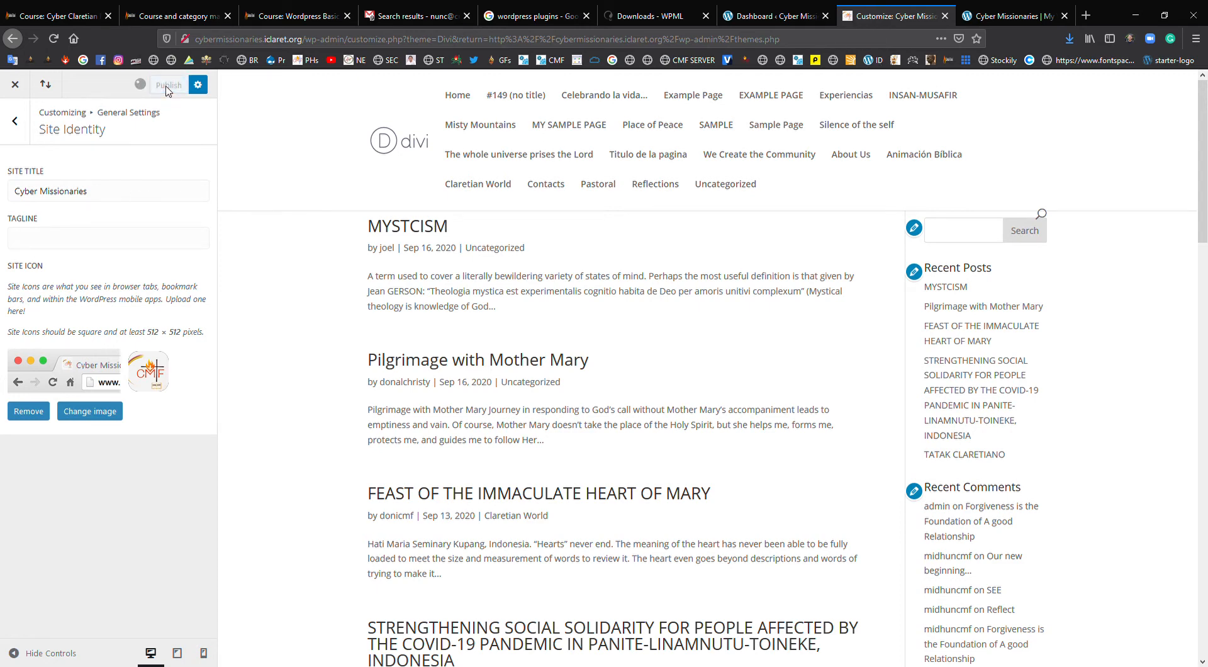
# - Leave Site Identity and open the Layout Settings within General Settings
pyautogui.click(16, 122)
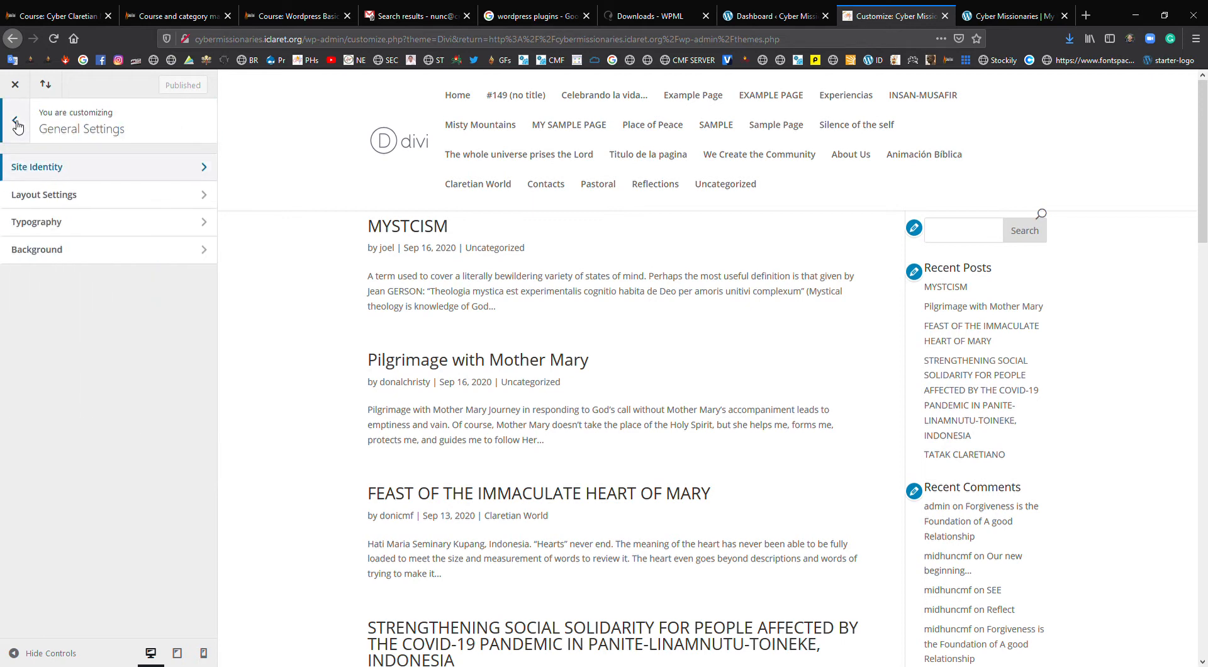
pyautogui.click(129, 200)
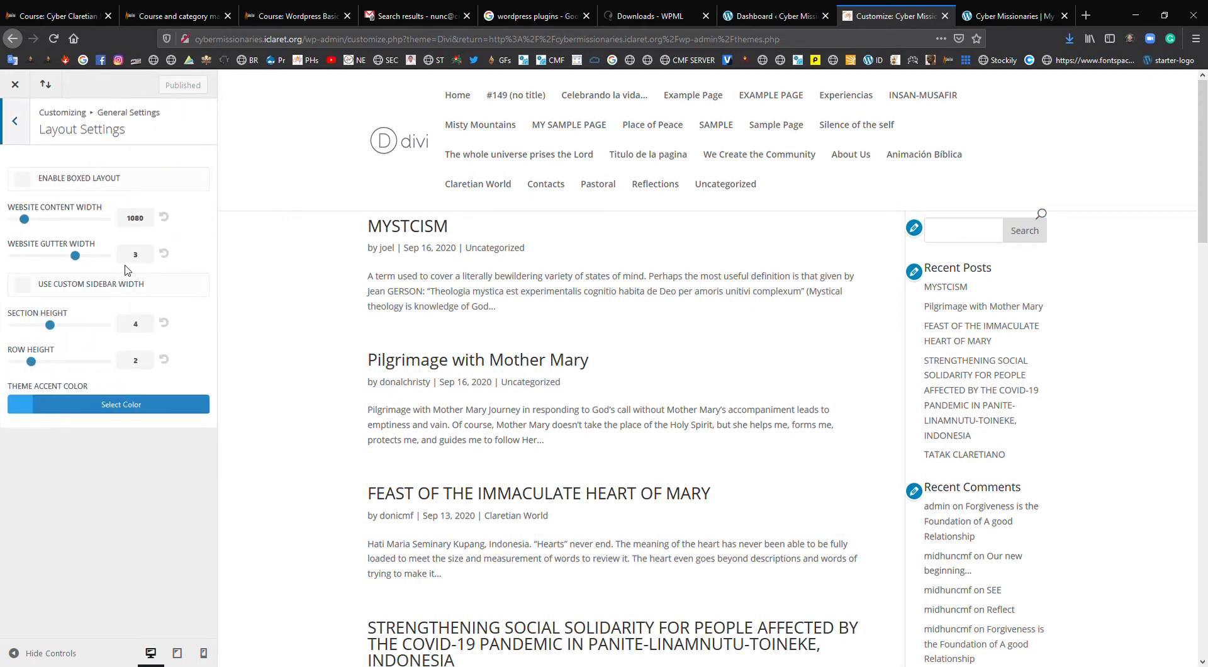
# - Preview the boxed layout and a website content width of 1341, restoring each setting to its default
pyautogui.click(22, 179)
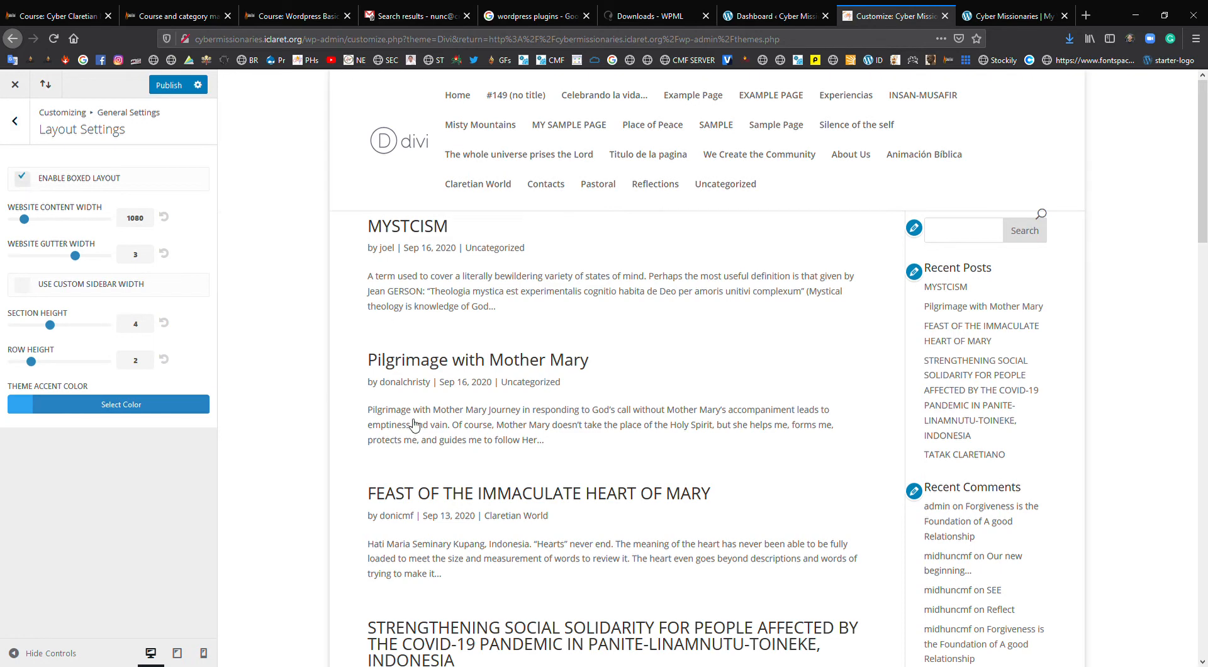
pyautogui.click(27, 180)
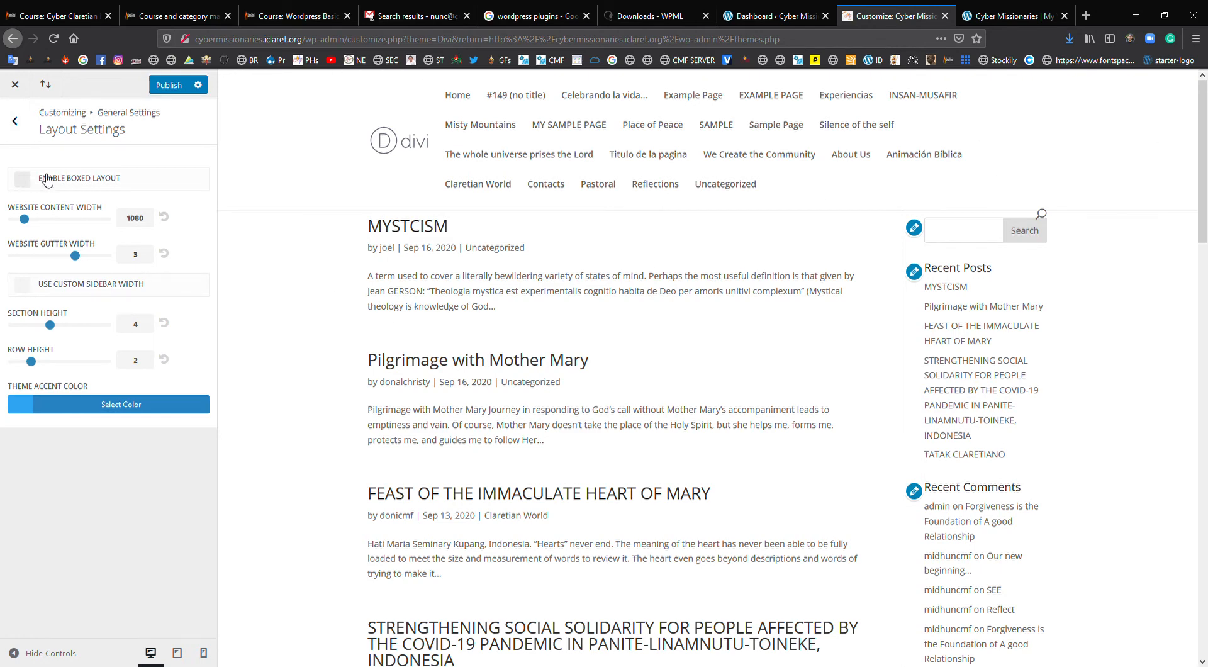
pyautogui.moveTo(24, 219); pyautogui.dragTo(50, 220)
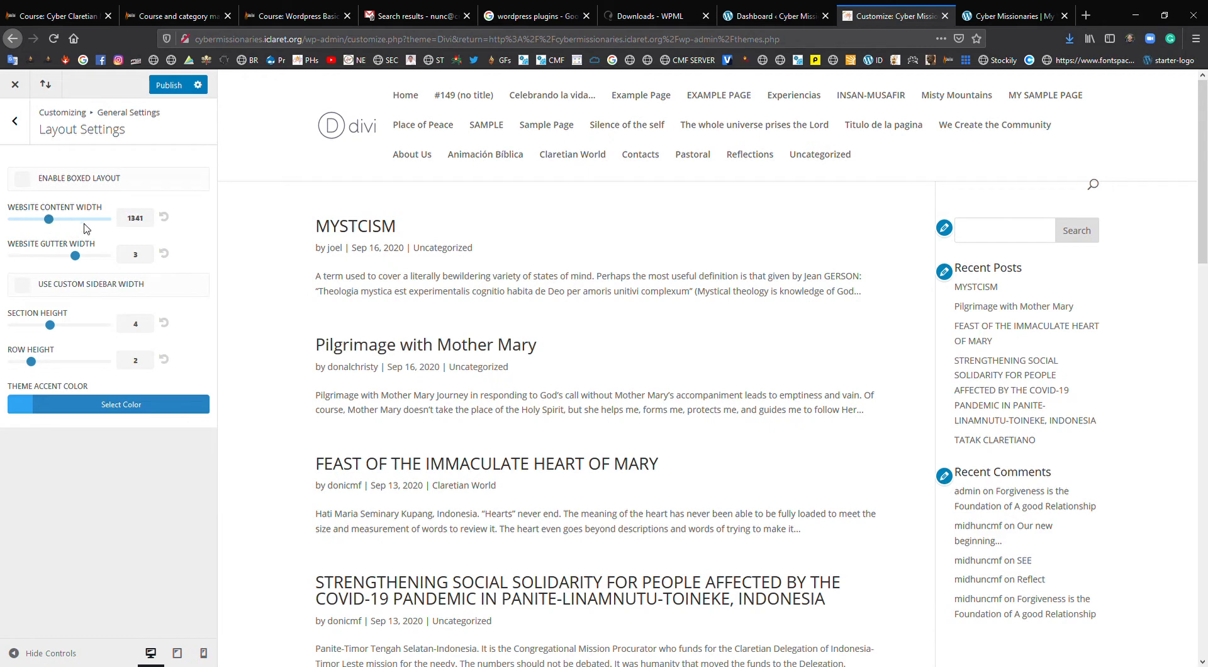
pyautogui.click(164, 217)
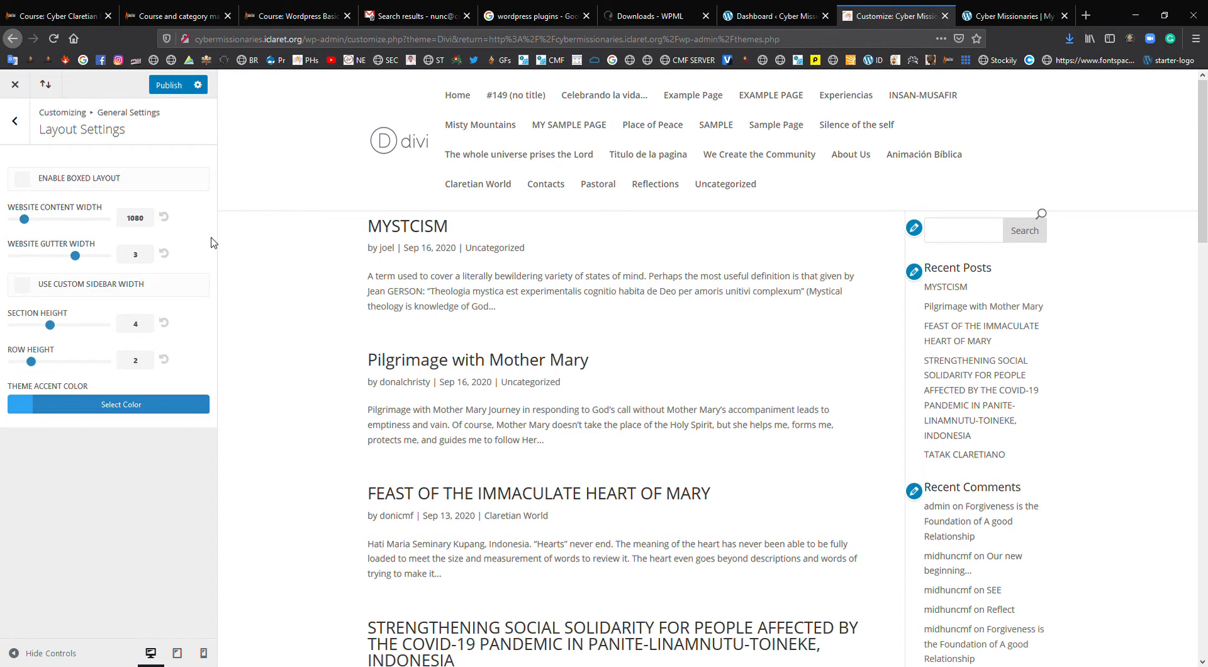
# - Enable the custom sidebar width, publish the layout change and return to General Settings
pyautogui.click(23, 285)
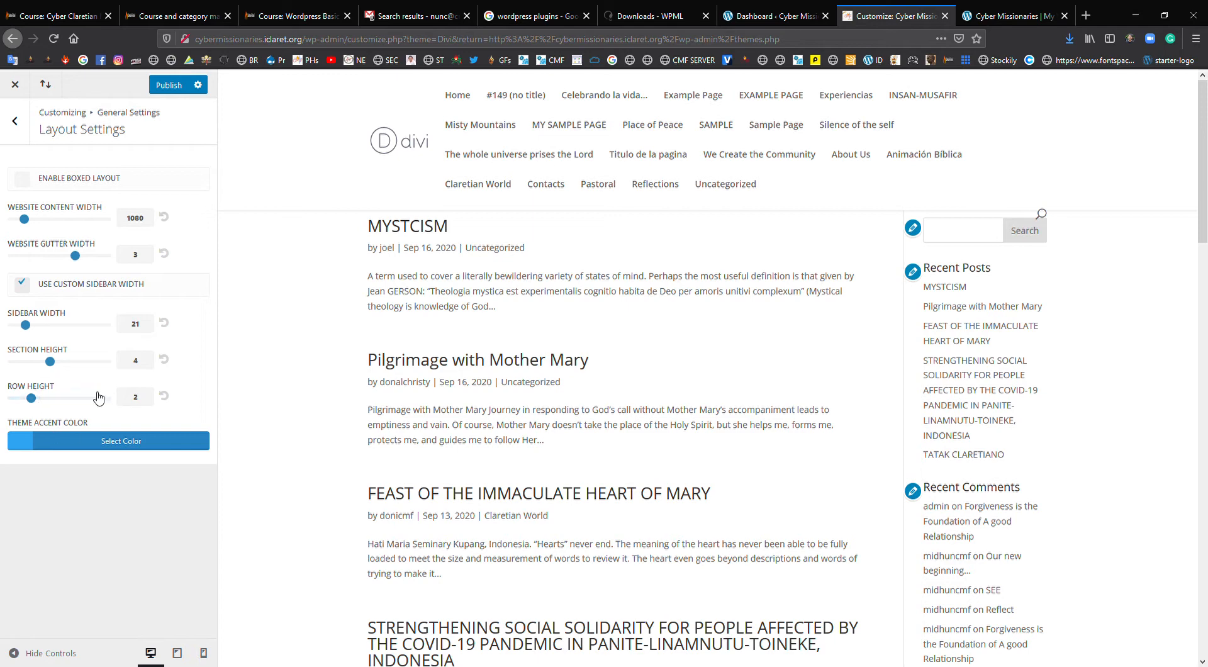
pyautogui.click(176, 86)
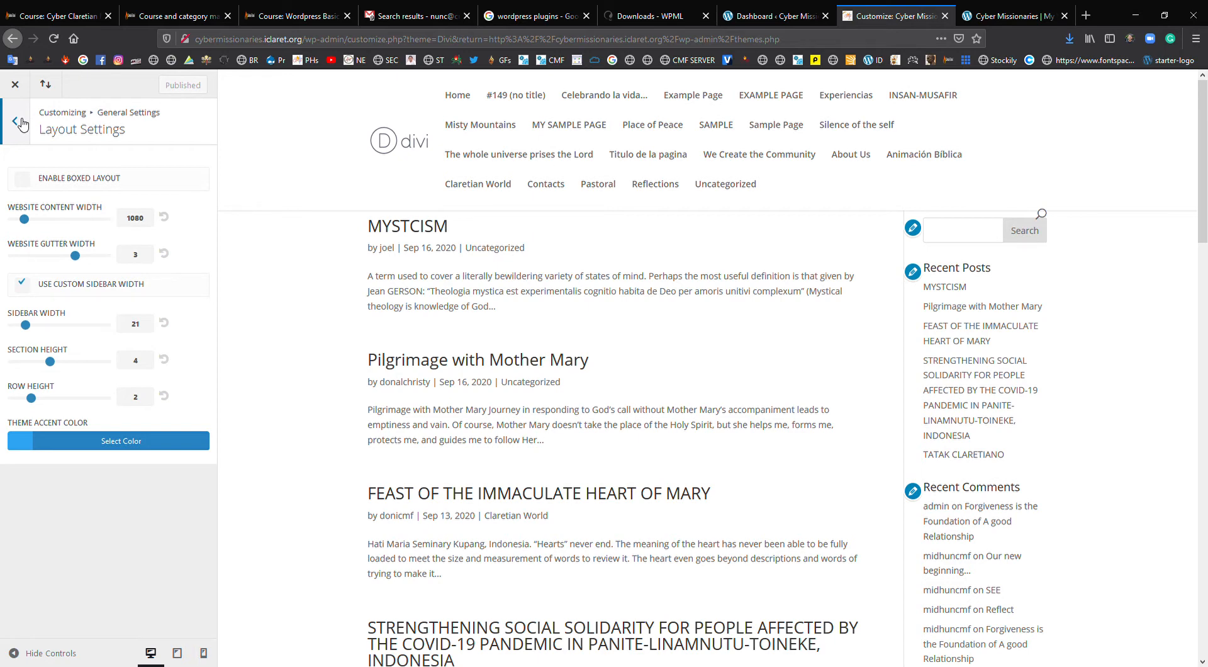
pyautogui.click(19, 122)
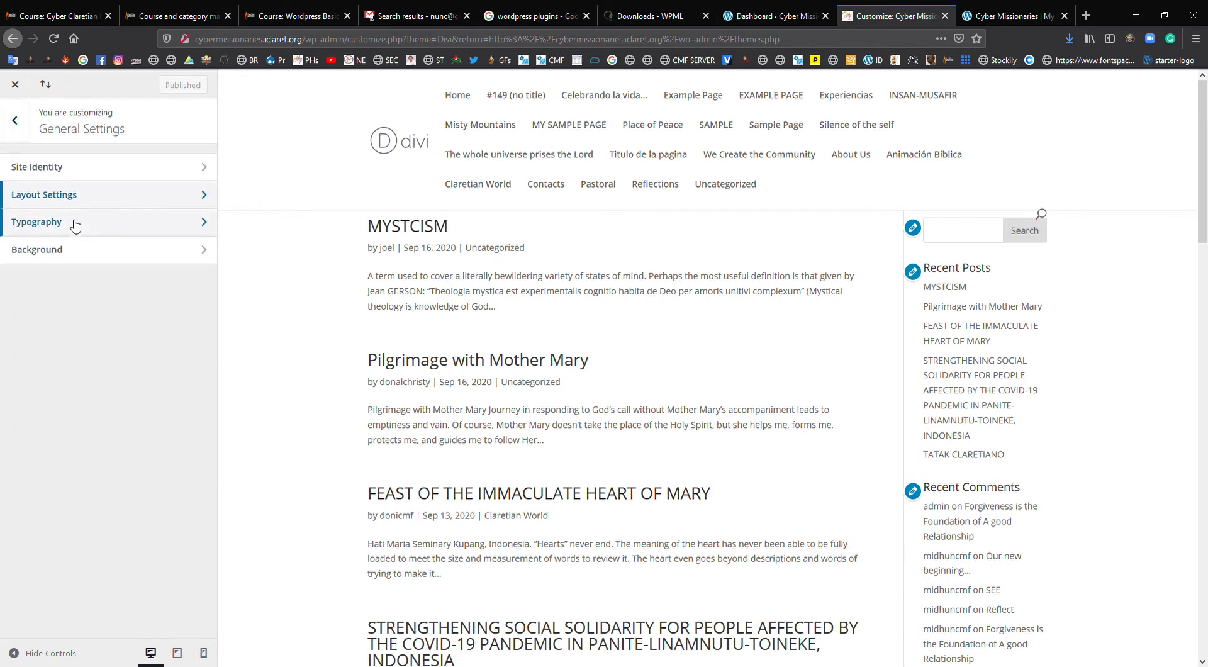
# - Set the body text size to 17 in the Typography settings
pyautogui.click(75, 226)
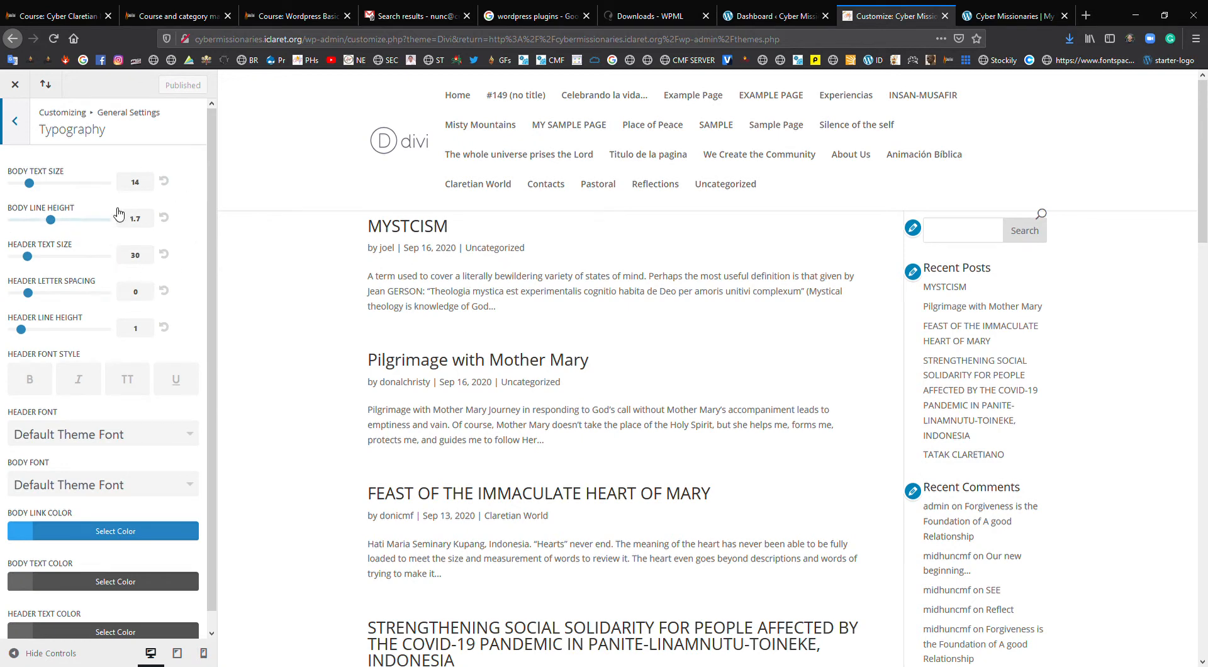
pyautogui.moveTo(29, 184); pyautogui.dragTo(43, 184)
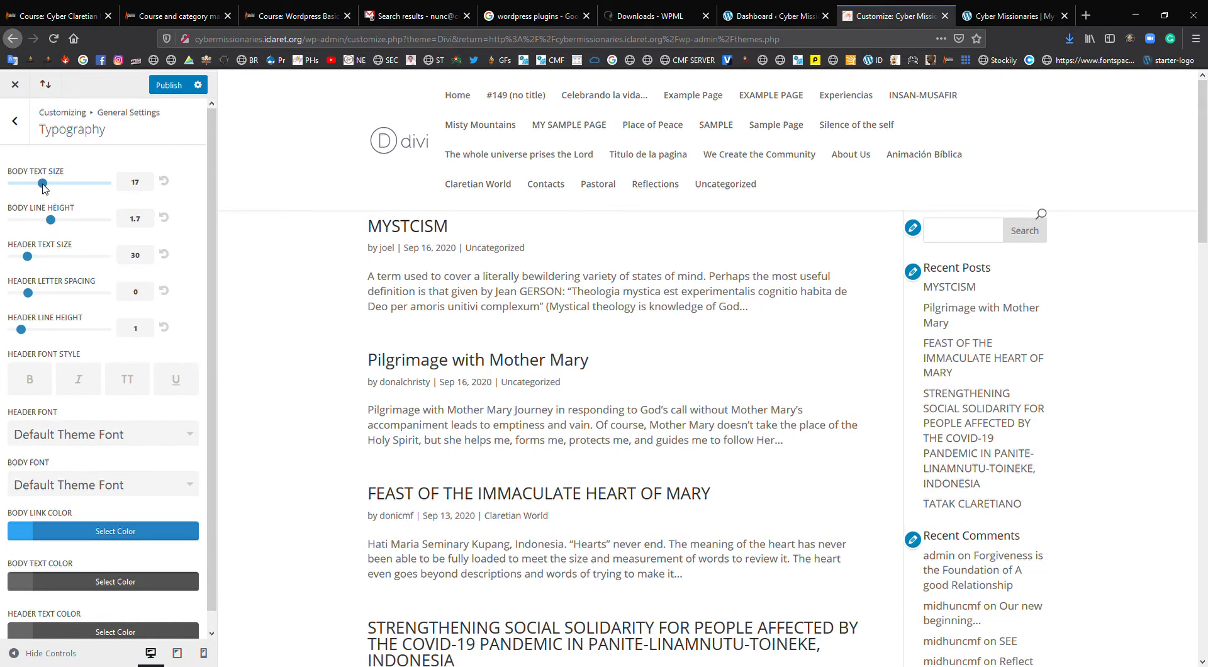
# - Set the body text size to 16 and preview a body line height of 2.5, restoring the line height's default
pyautogui.moveTo(43, 184); pyautogui.dragTo(39, 184)
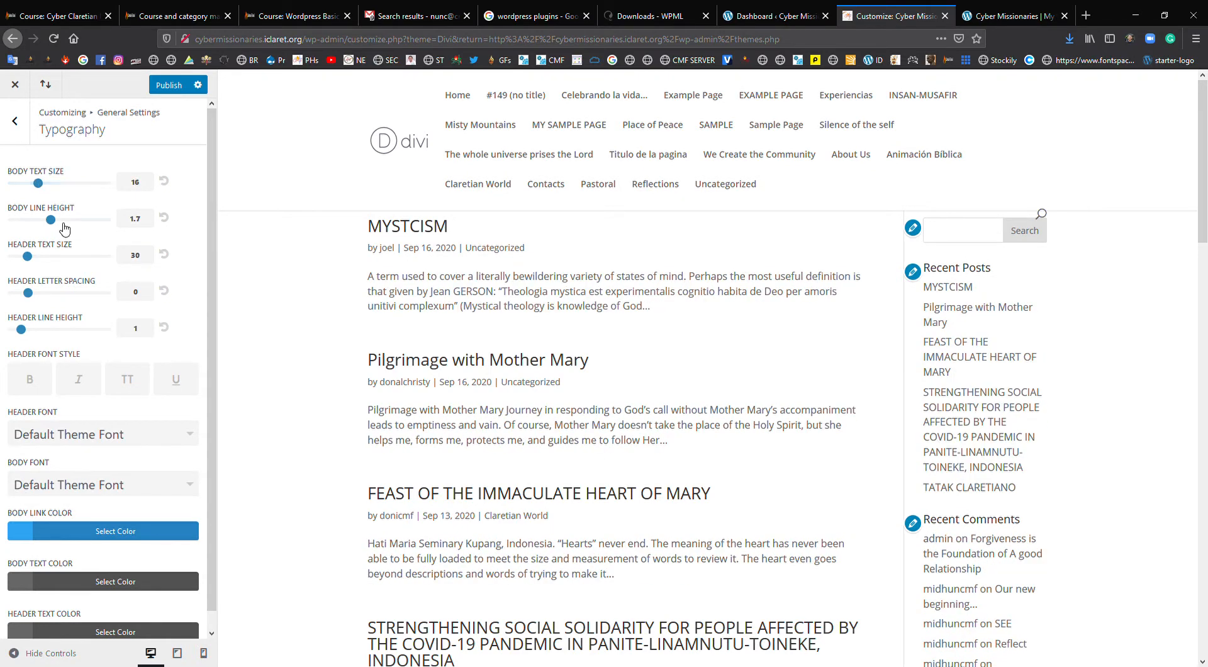
pyautogui.moveTo(51, 220); pyautogui.dragTo(86, 222)
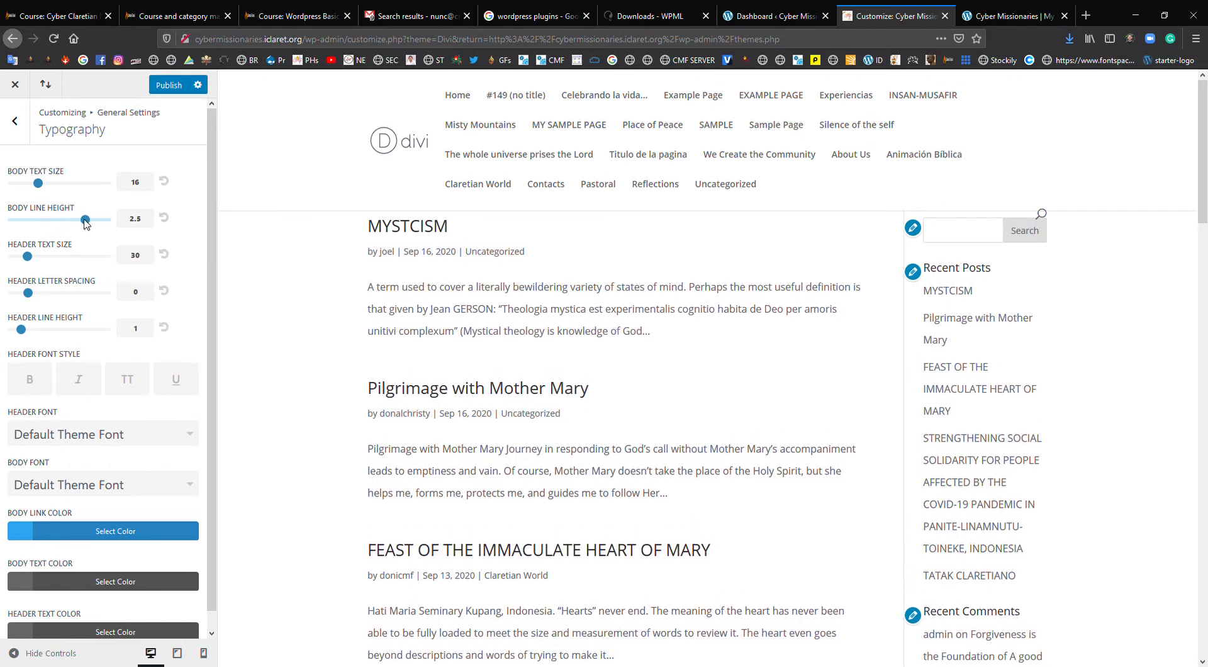
pyautogui.click(165, 217)
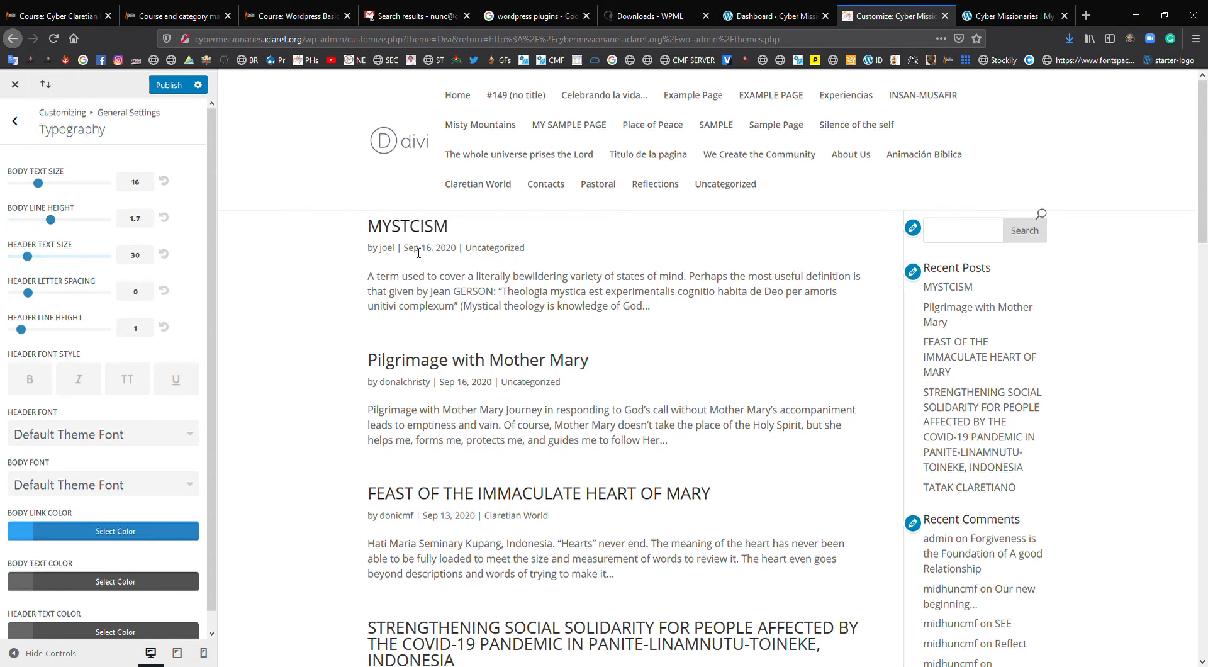
# - Preview a header text size of 35, letter spacing of 5 and line height of 2, resetting each to its default
pyautogui.moveTo(28, 258); pyautogui.dragTo(49, 263)
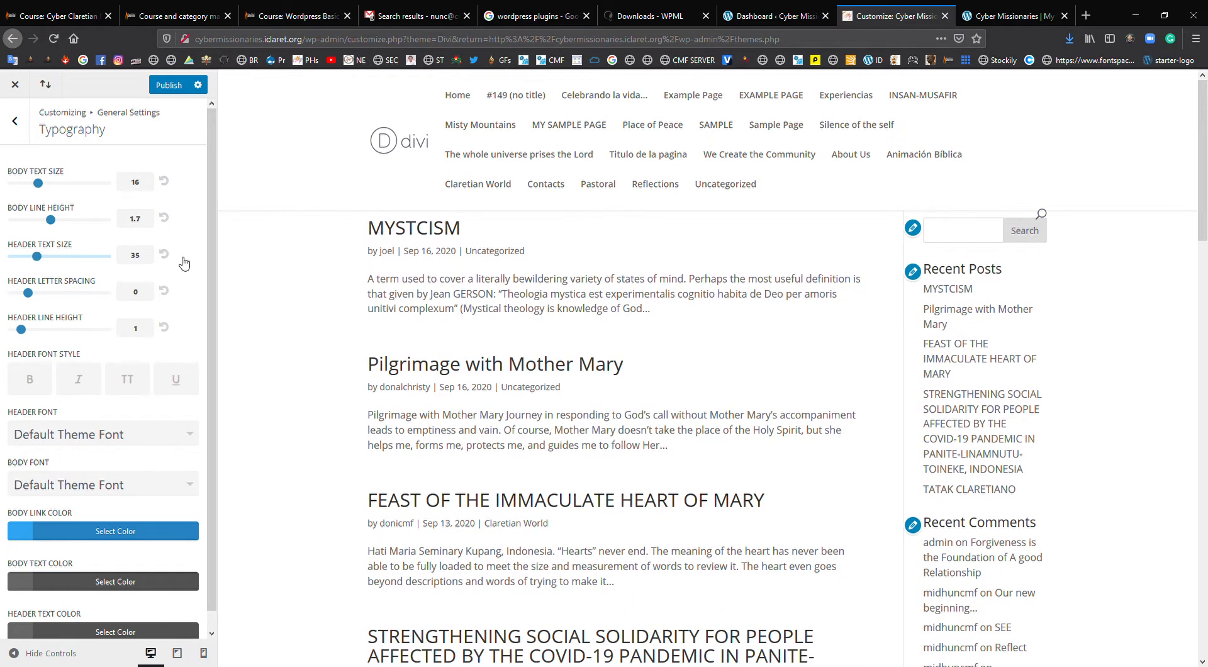
pyautogui.click(164, 254)
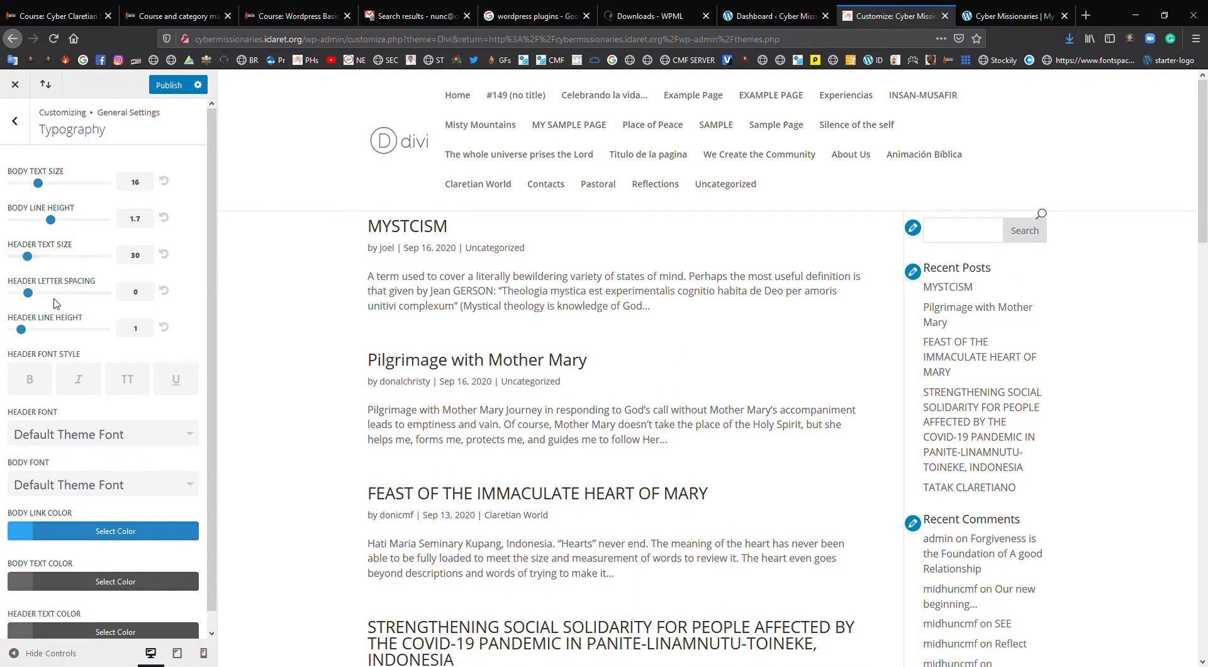
pyautogui.moveTo(27, 293); pyautogui.dragTo(69, 302)
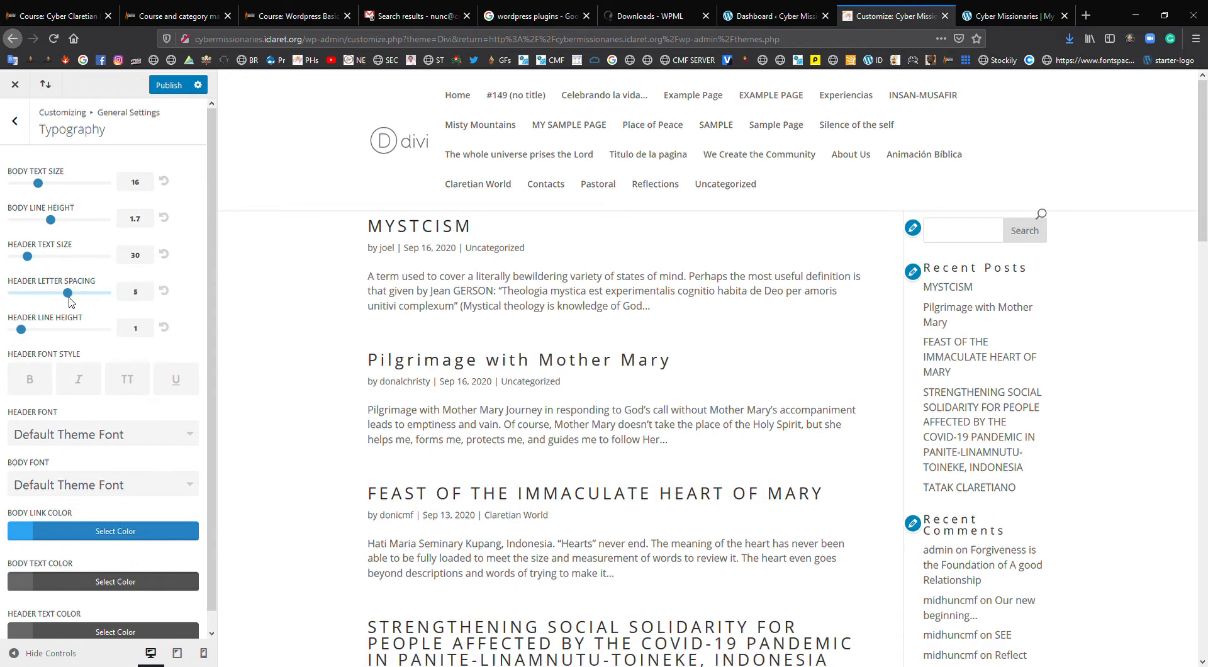
pyautogui.click(164, 291)
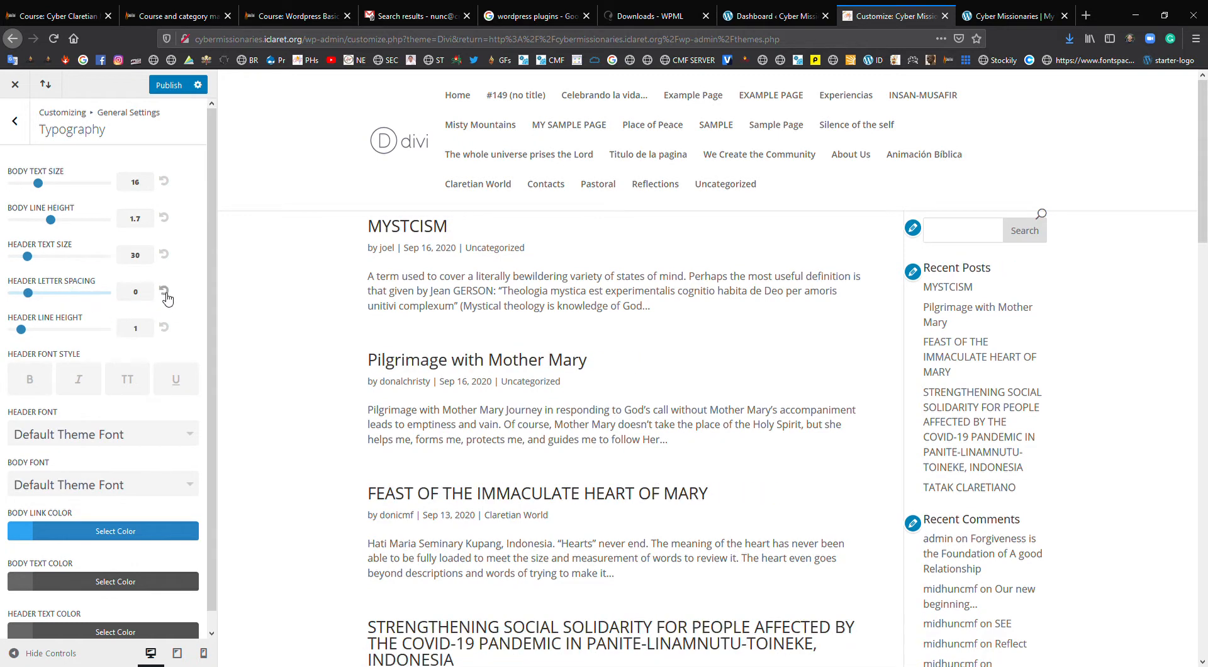
pyautogui.moveTo(23, 330); pyautogui.dragTo(29, 330)
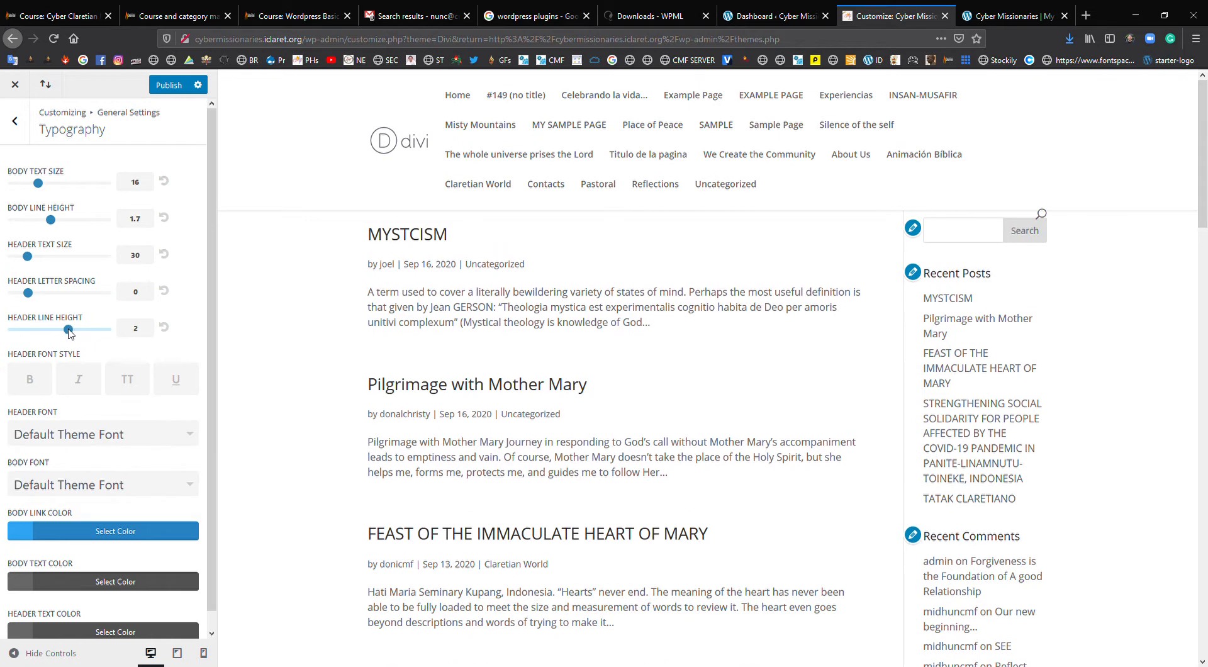
pyautogui.click(164, 327)
# - Preview the bold, uppercase, underline and italic header font styles, turning each of them off again
pyautogui.scroll(-1, 203, 302)
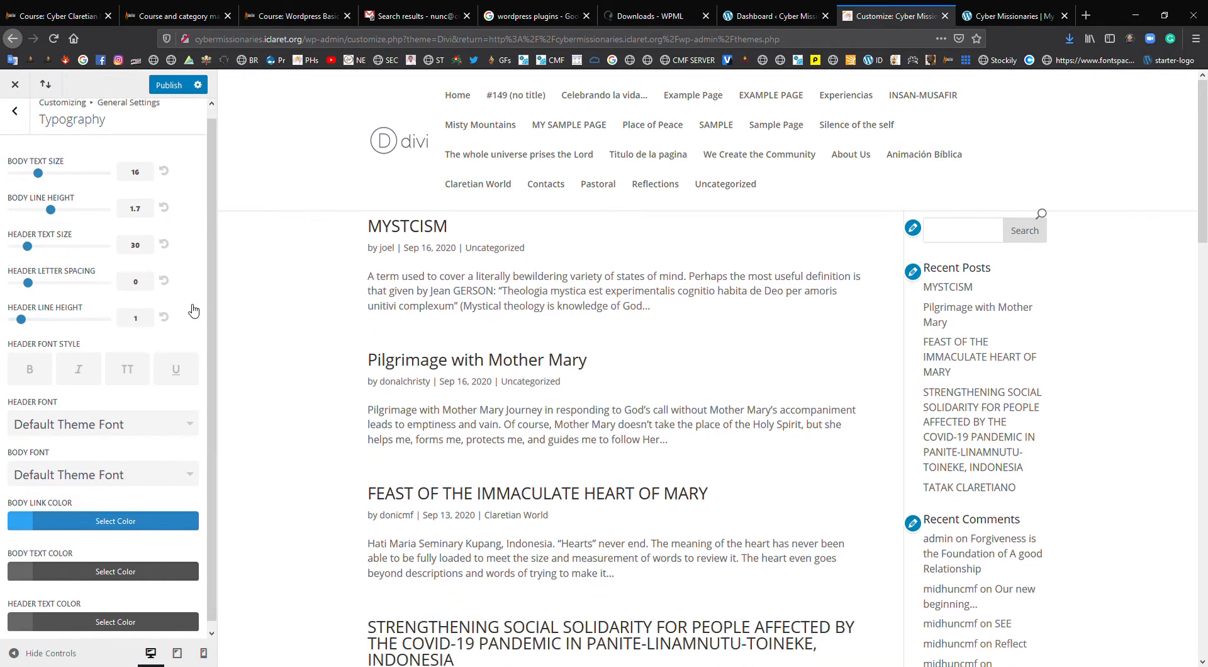
pyautogui.click(35, 371)
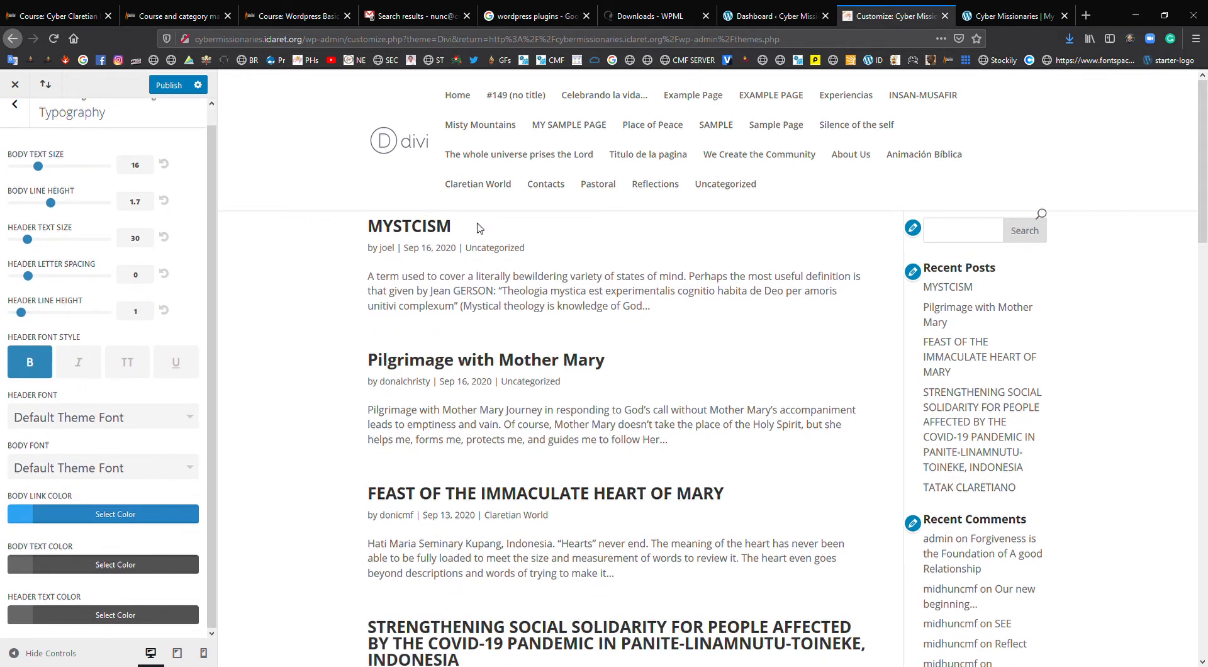
pyautogui.click(136, 371)
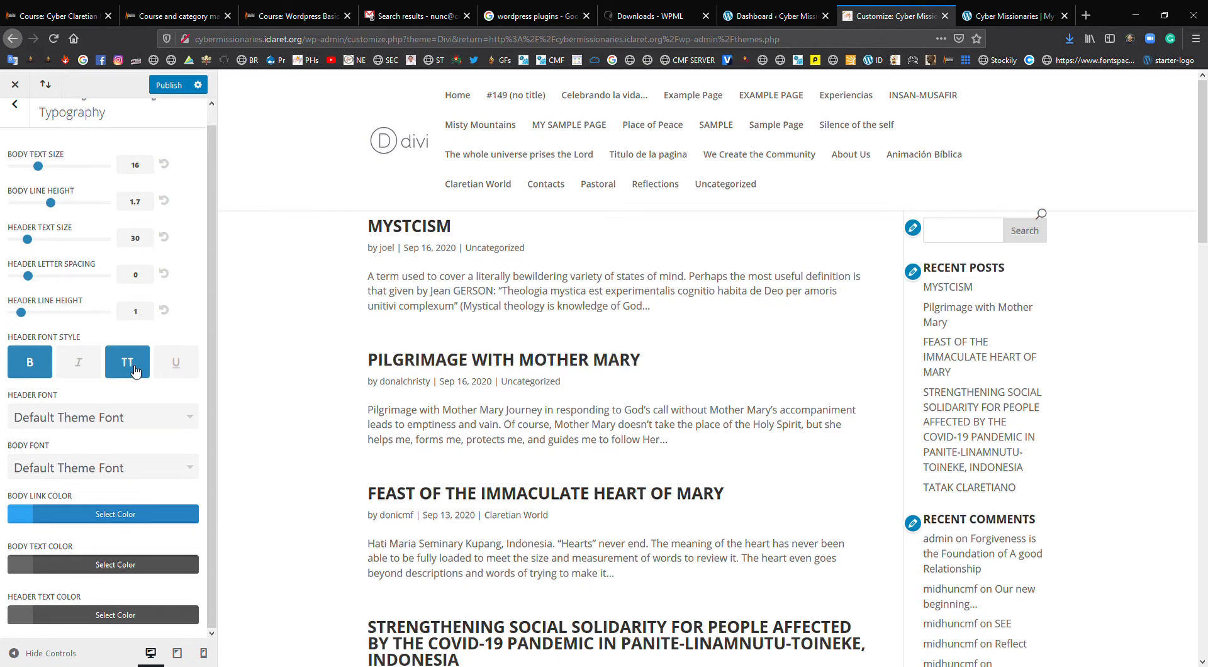
pyautogui.click(178, 371)
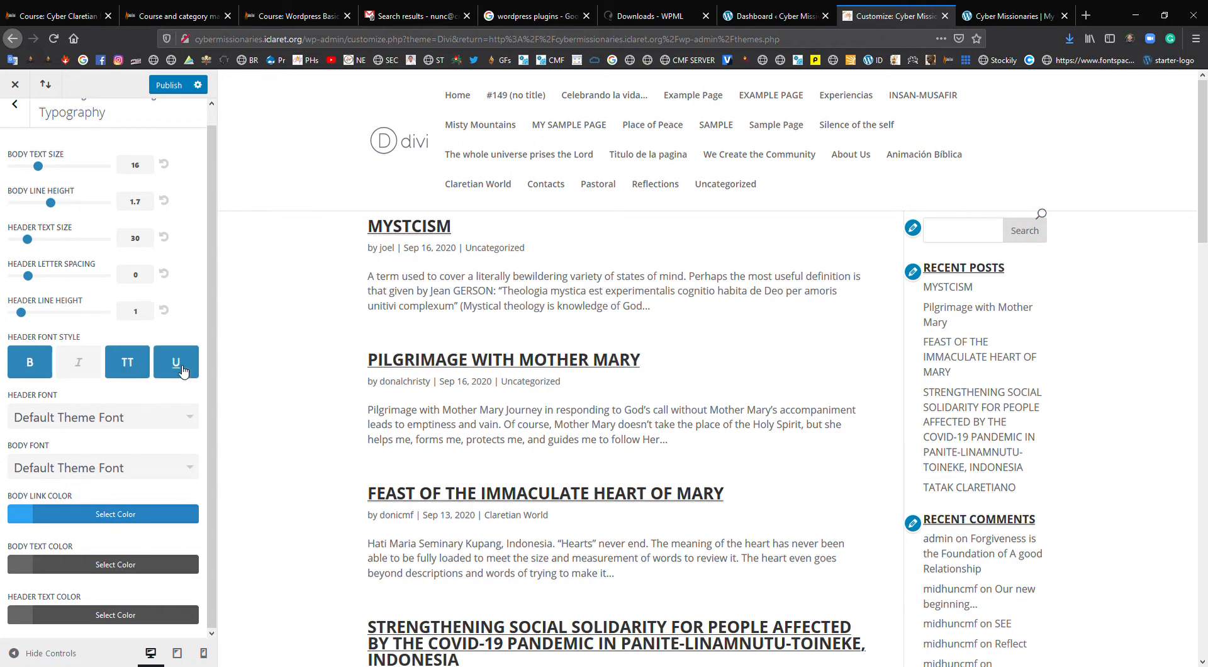
pyautogui.click(80, 370)
pyautogui.click(79, 370)
pyautogui.click(175, 364)
pyautogui.click(31, 365)
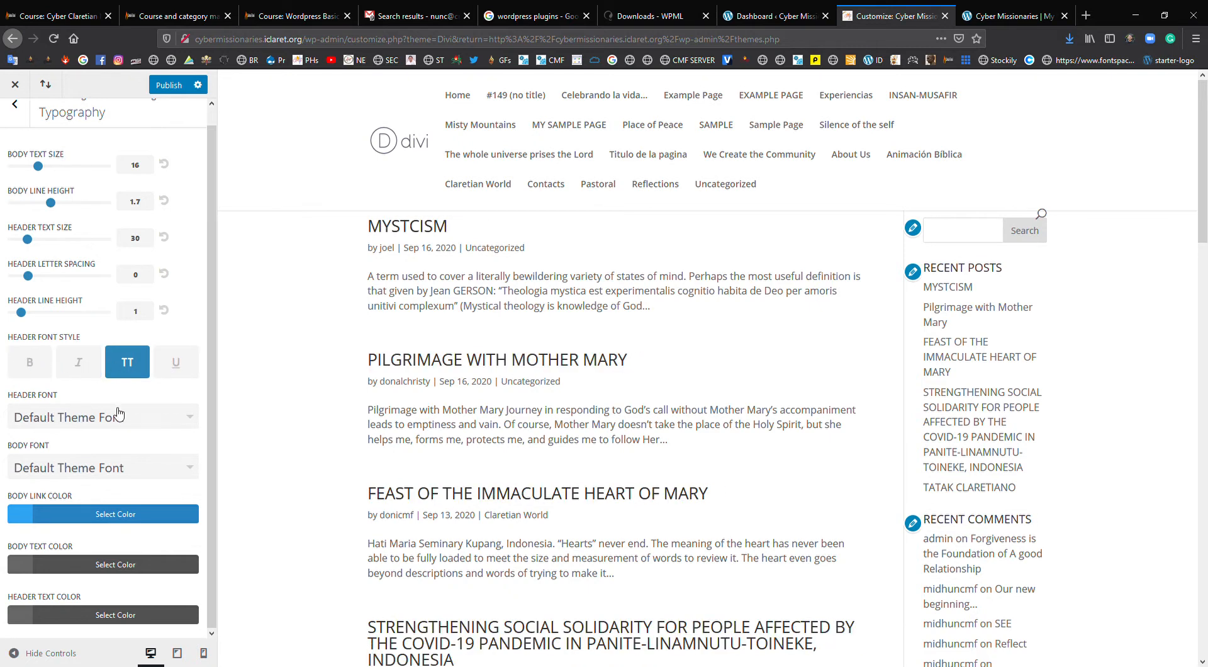
pyautogui.click(133, 366)
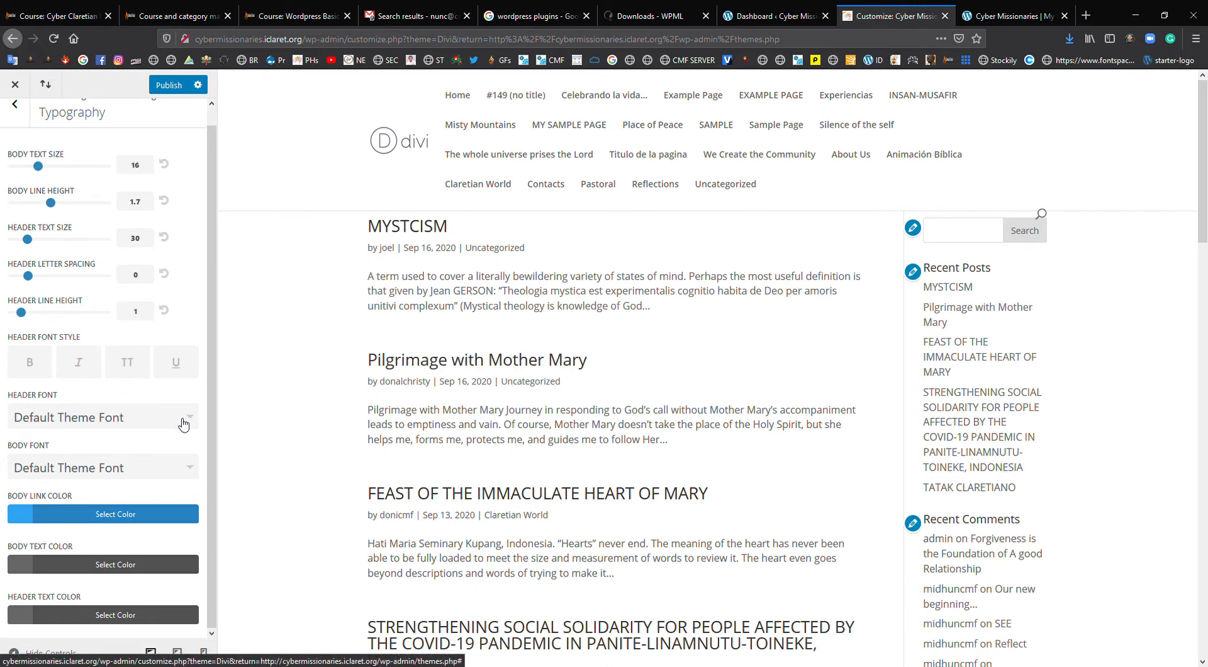
# - Set the body link color to teal #1fa6af in the Typography settings
pyautogui.click(25, 516)
pyautogui.moveTo(220, 391); pyautogui.dragTo(225, 531)
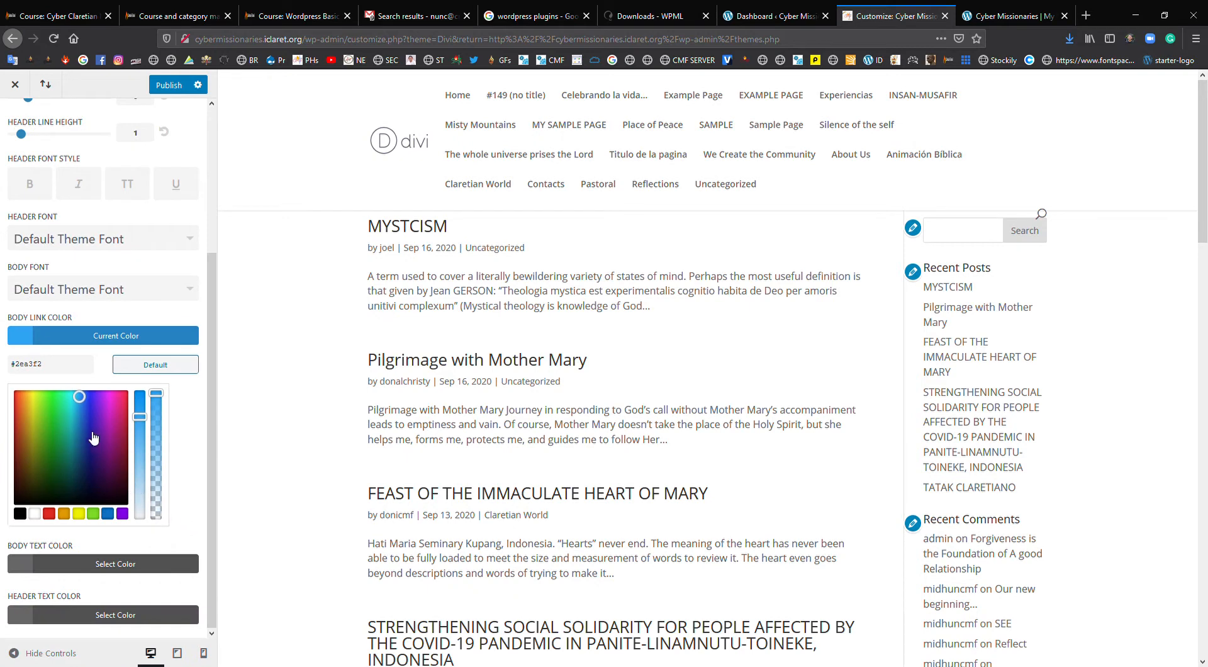
pyautogui.moveTo(93, 434); pyautogui.dragTo(79, 432)
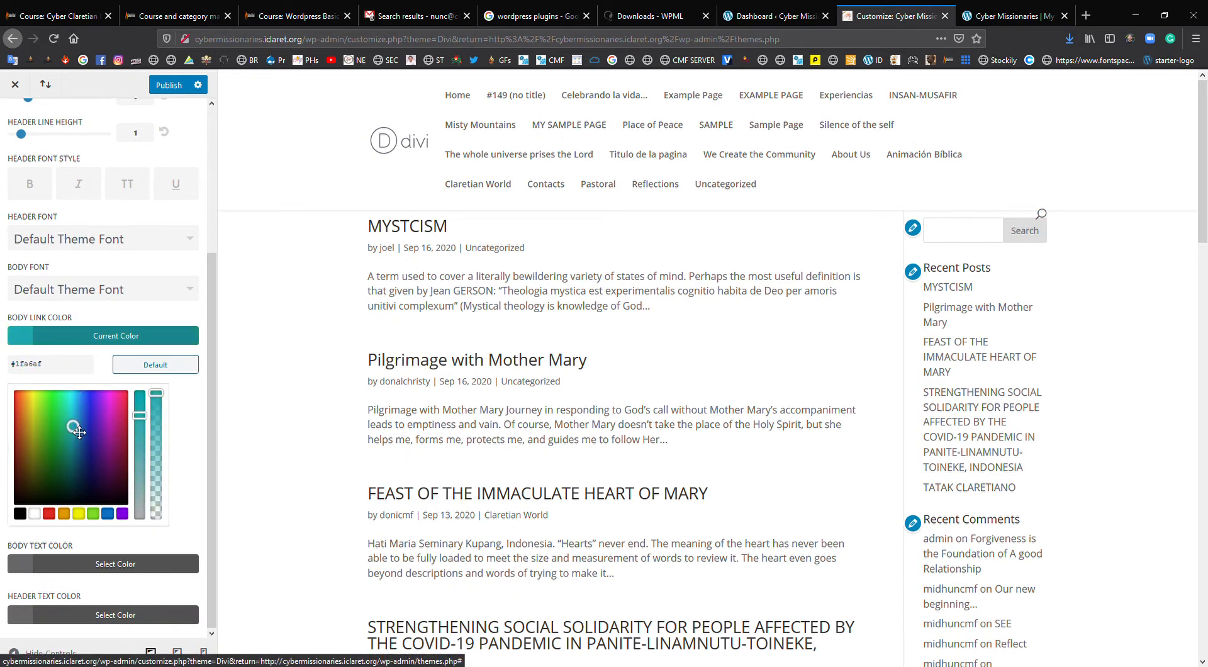
pyautogui.click(16, 345)
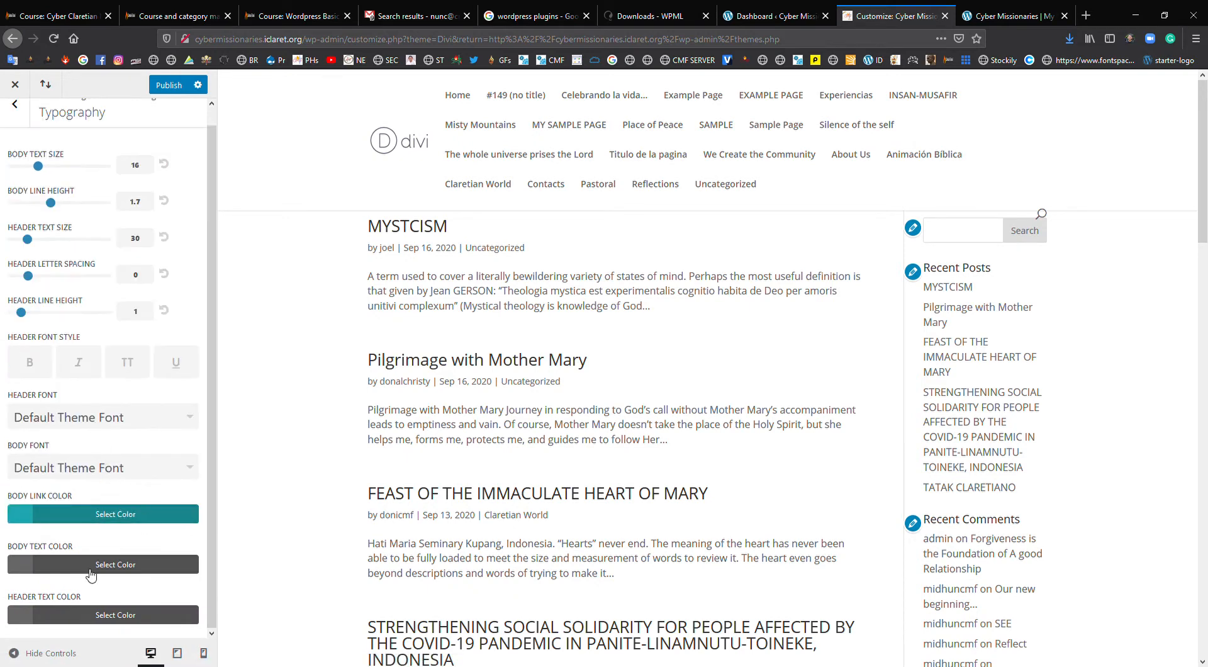
# - Set the body text color to black, #000000, and close its color picker
pyautogui.click(91, 574)
pyautogui.moveTo(211, 443); pyautogui.dragTo(156, 593)
pyautogui.click(25, 565)
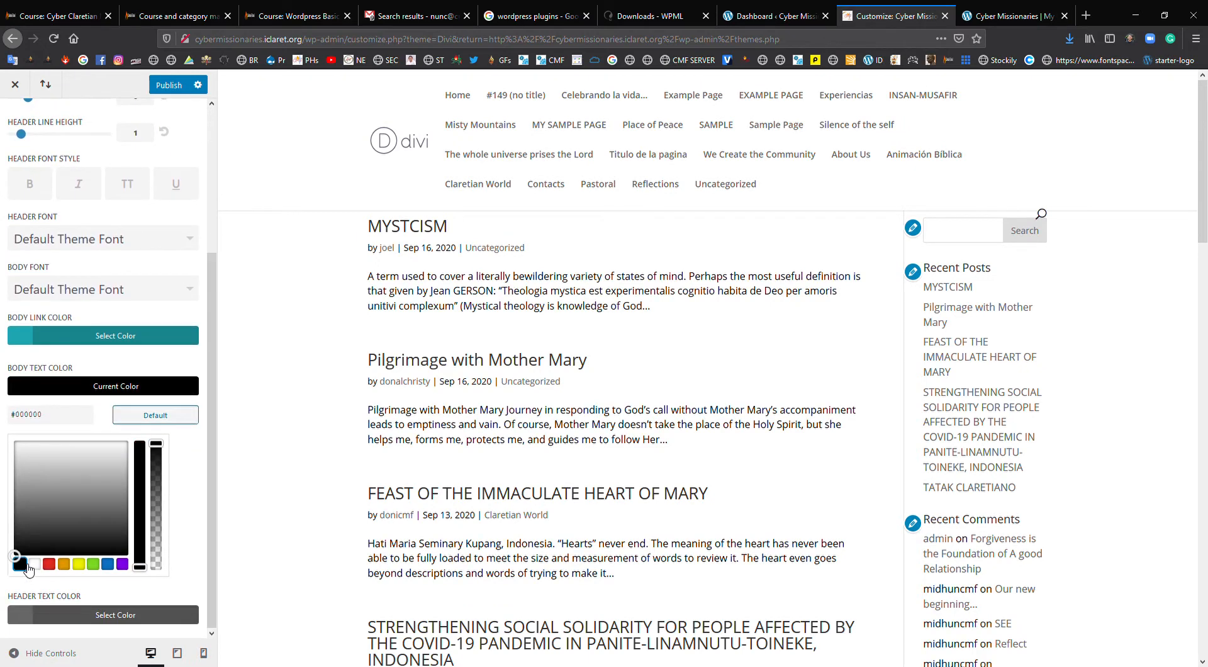
pyautogui.click(29, 394)
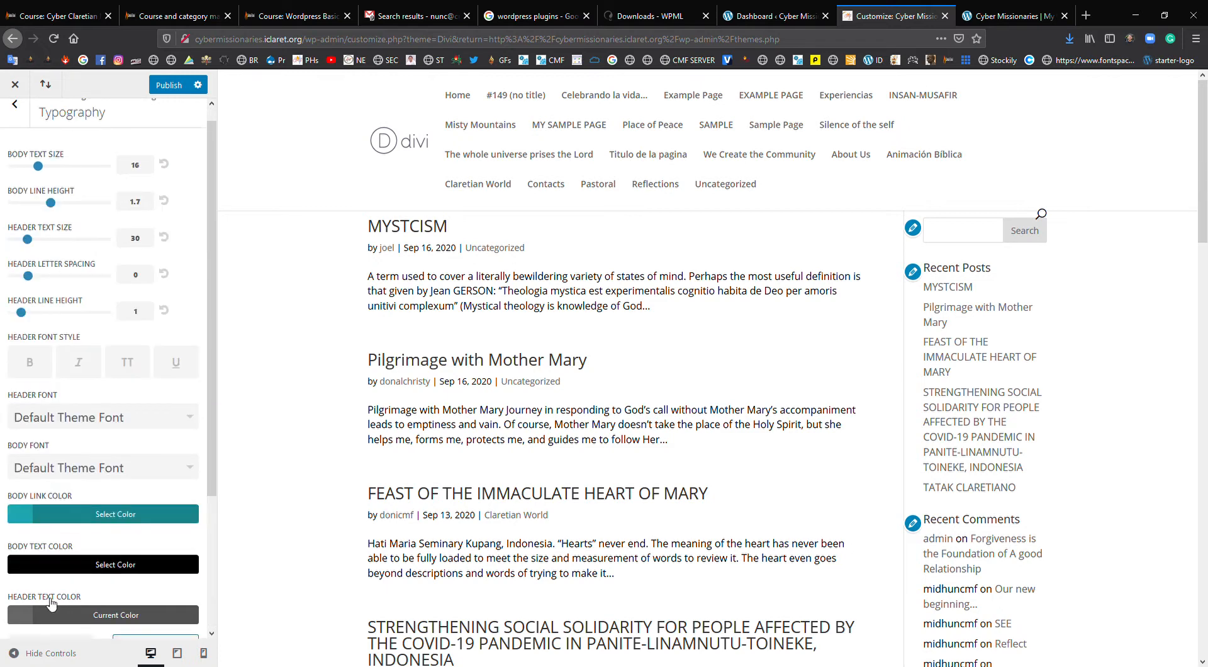
# - Set the header text color to a dark navy blue, starting from the blue preset and darkening it
pyautogui.click(23, 615)
pyautogui.scroll(-3, 24, 621)
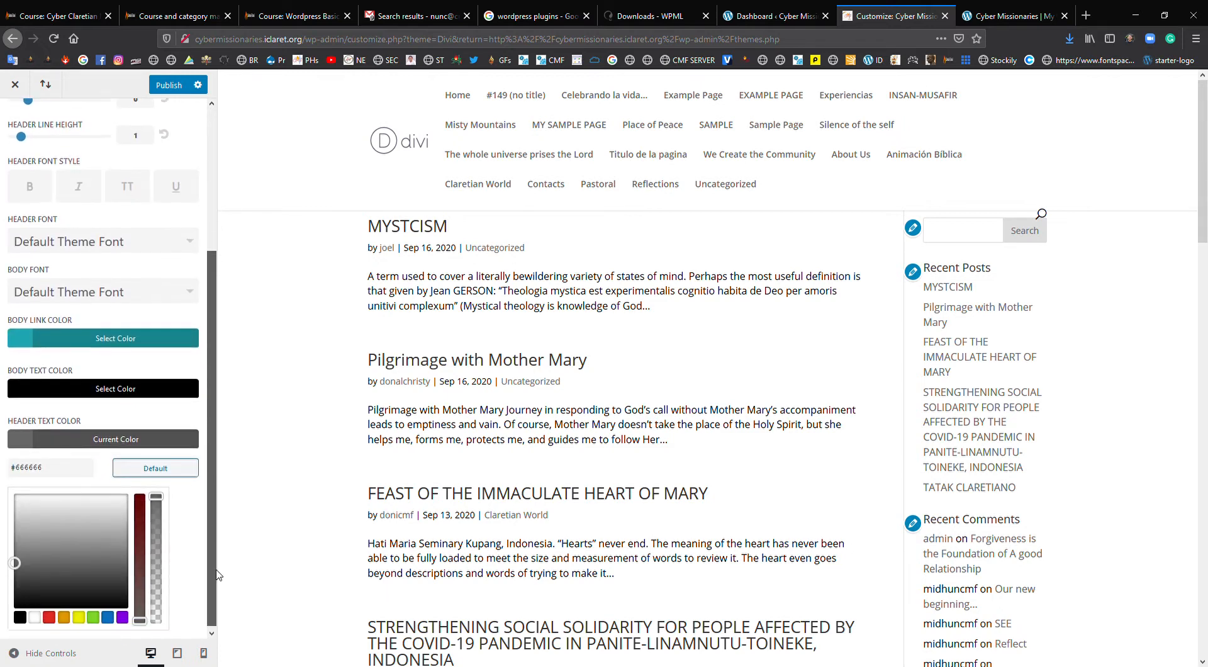
pyautogui.click(107, 614)
pyautogui.moveTo(90, 527); pyautogui.dragTo(87, 574)
pyautogui.click(24, 448)
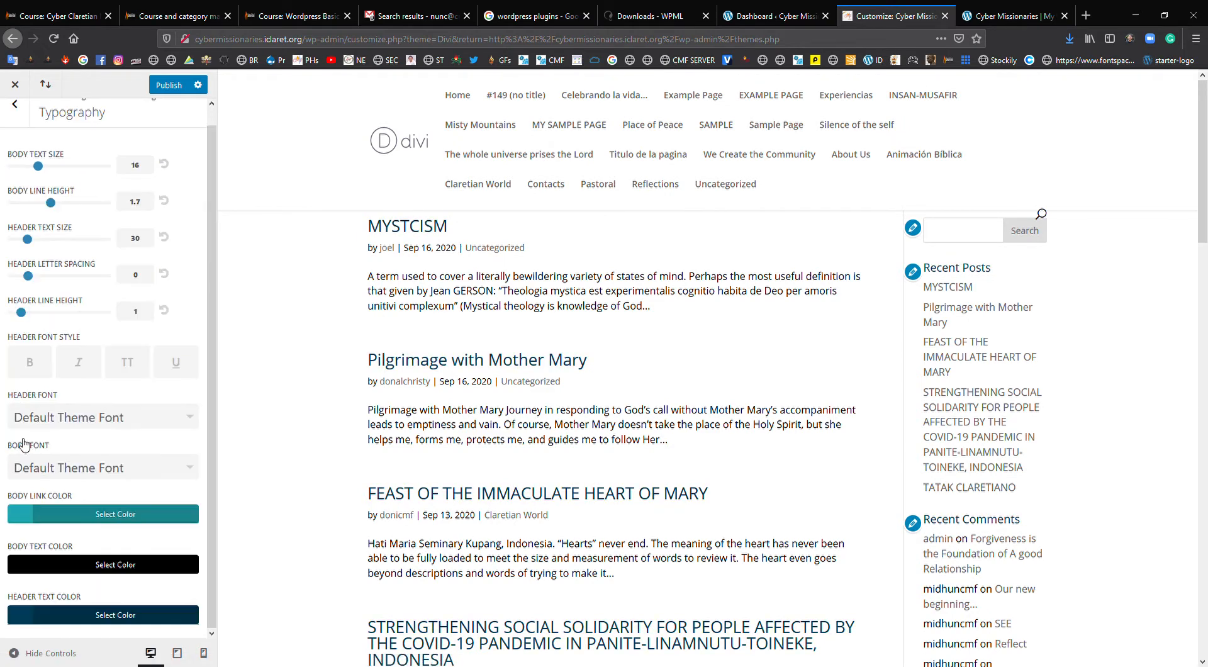
# - Make the header font style bold and publish the typography changes
pyautogui.click(39, 363)
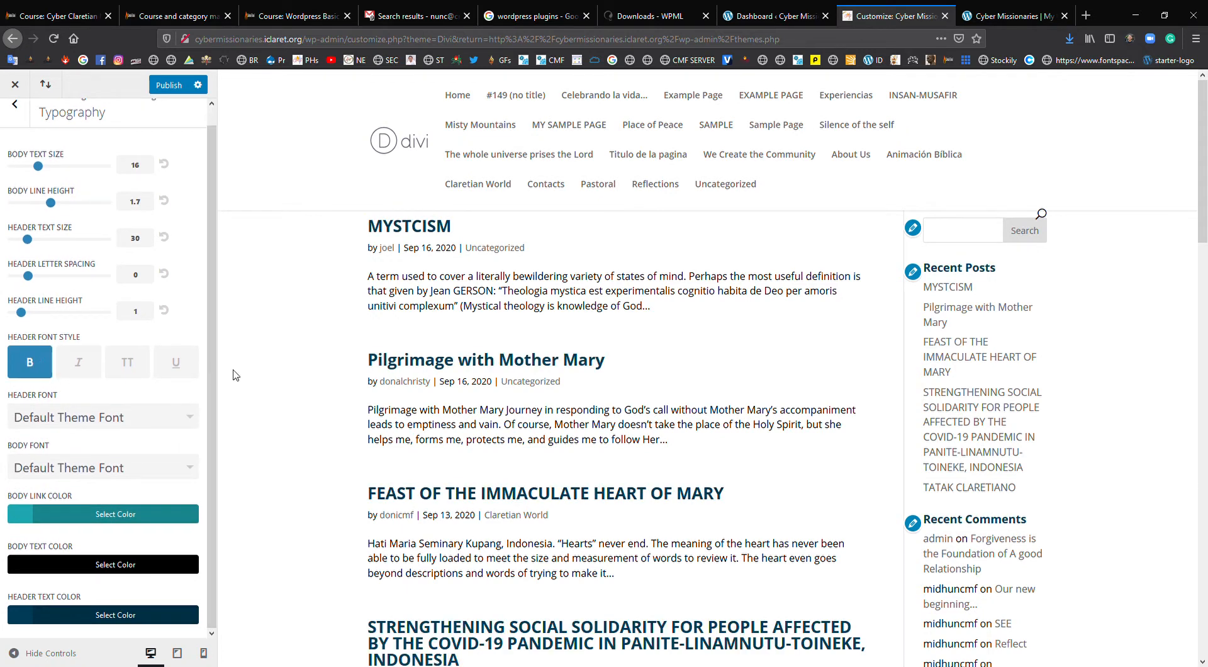
pyautogui.click(175, 86)
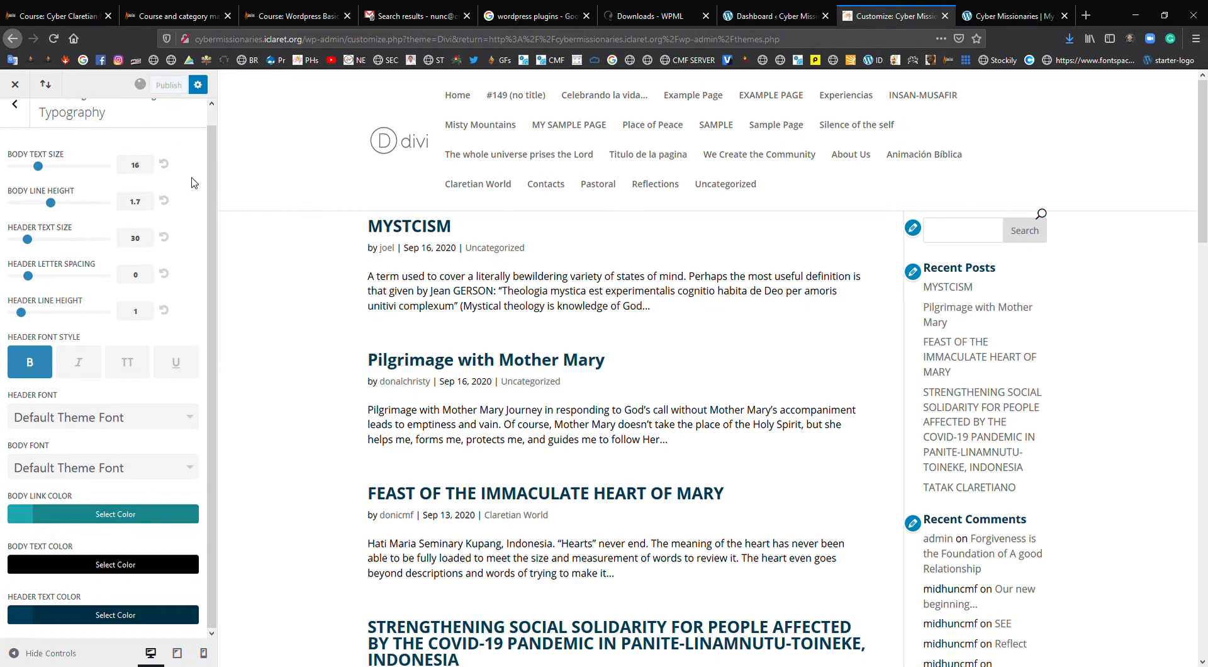
pyautogui.scroll(1, 201, 220)
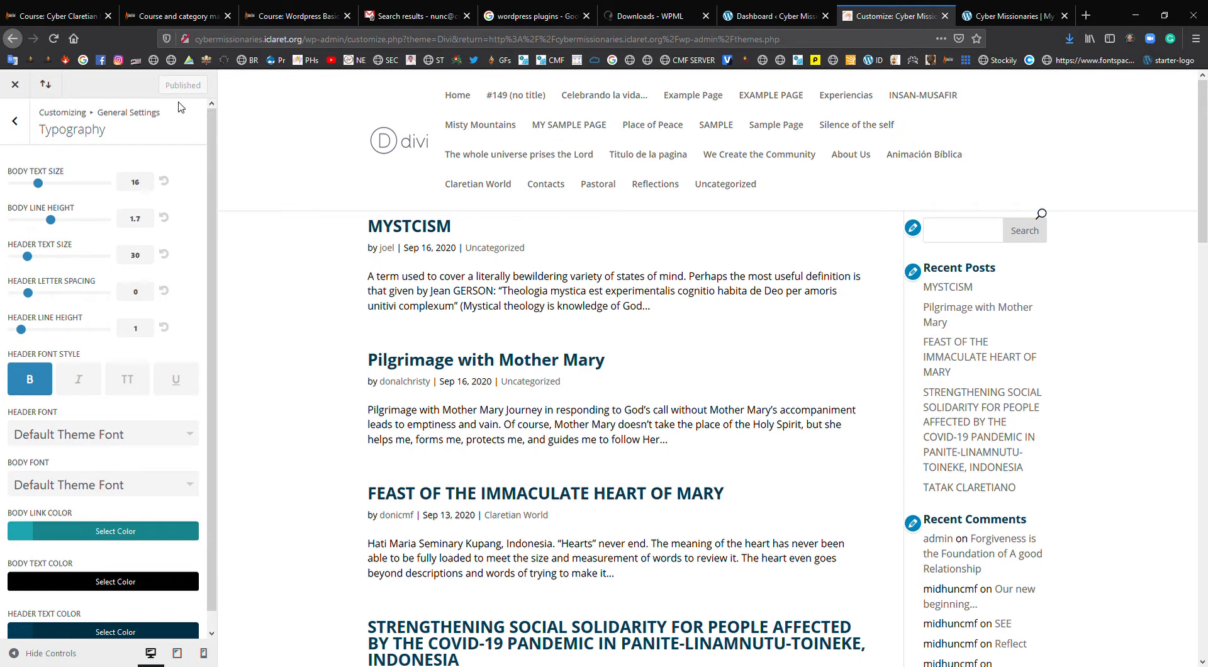
# - Leave Typography and open the Background settings within General Settings
pyautogui.click(16, 122)
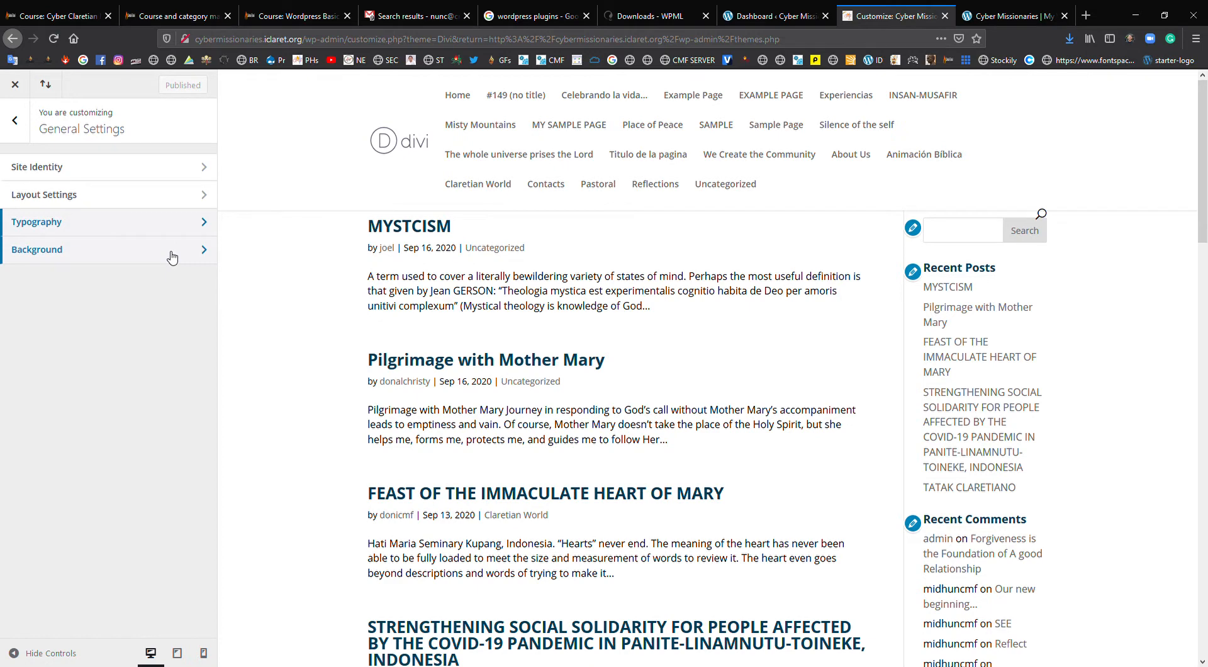
pyautogui.click(172, 257)
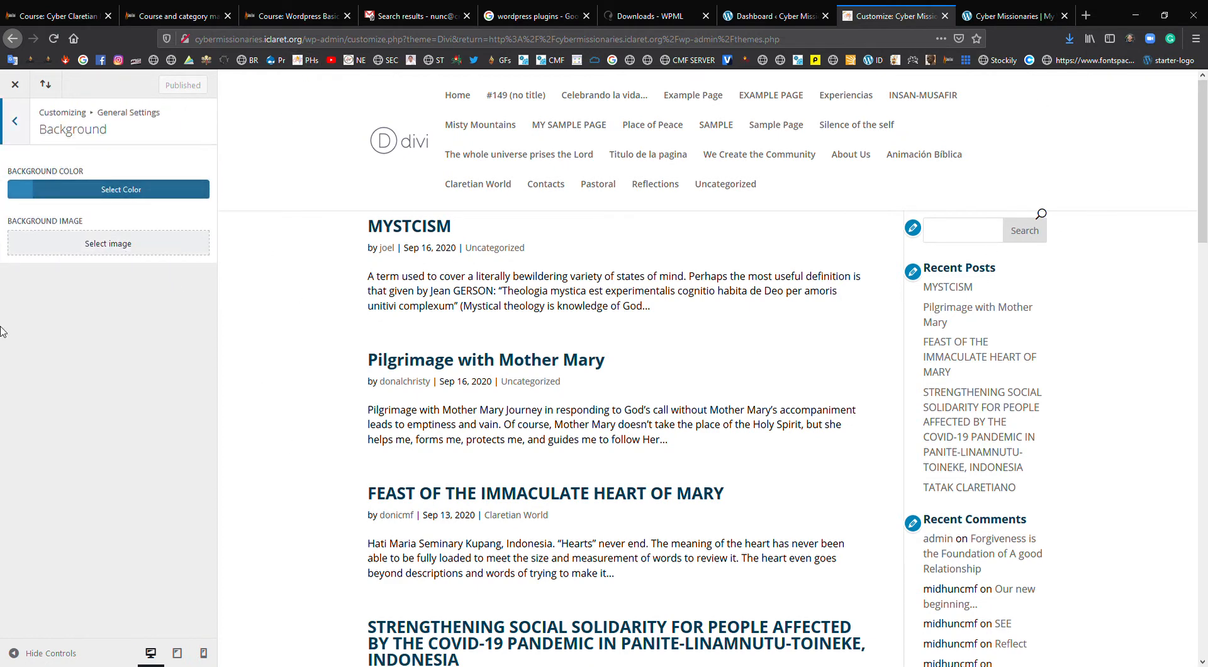
# - Preview the background colors #3d3d3d, #1e73be and a green shade, clearing the background color selection
pyautogui.click(88, 189)
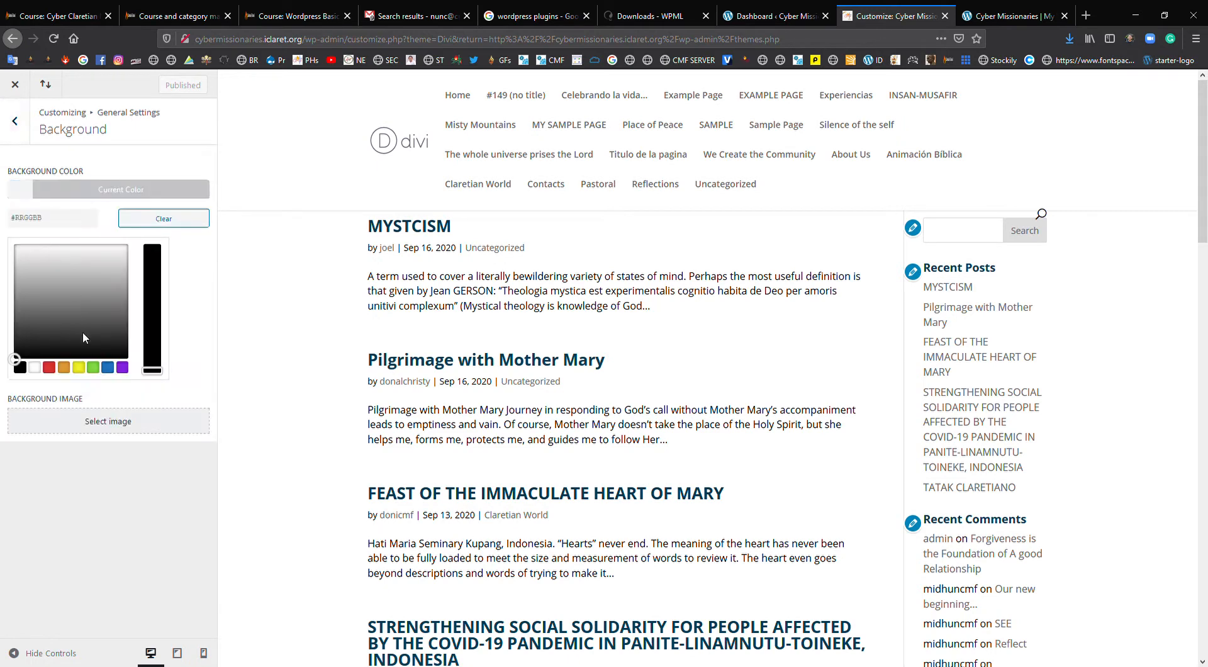
pyautogui.click(88, 331)
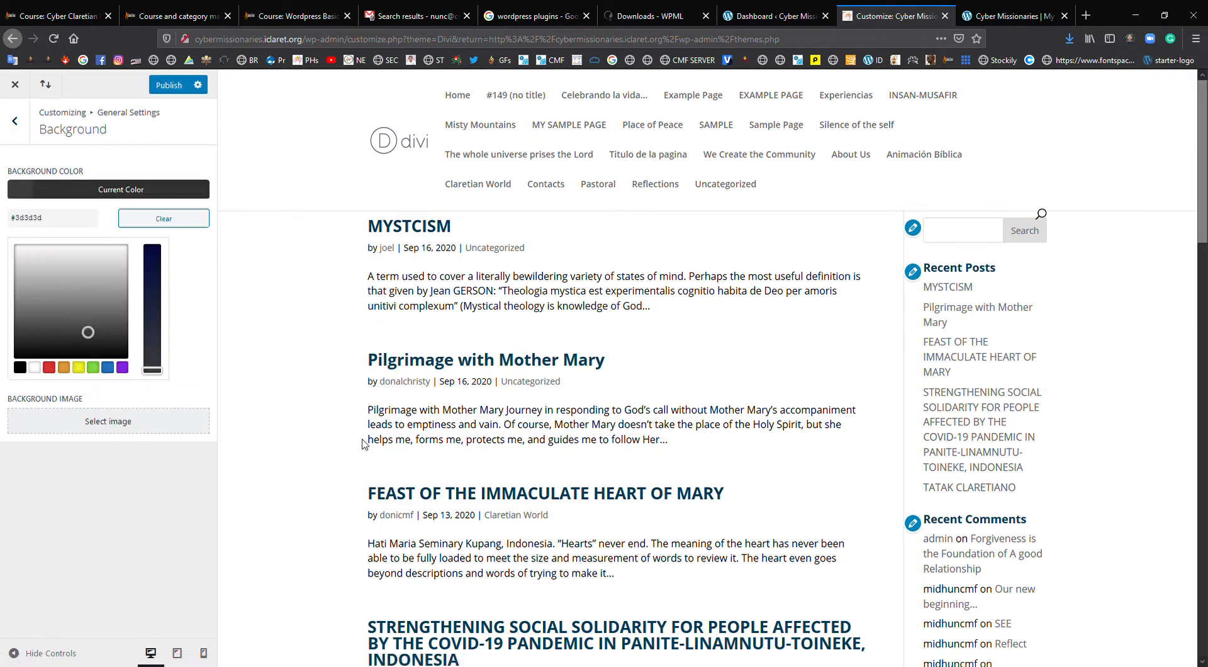
pyautogui.click(111, 370)
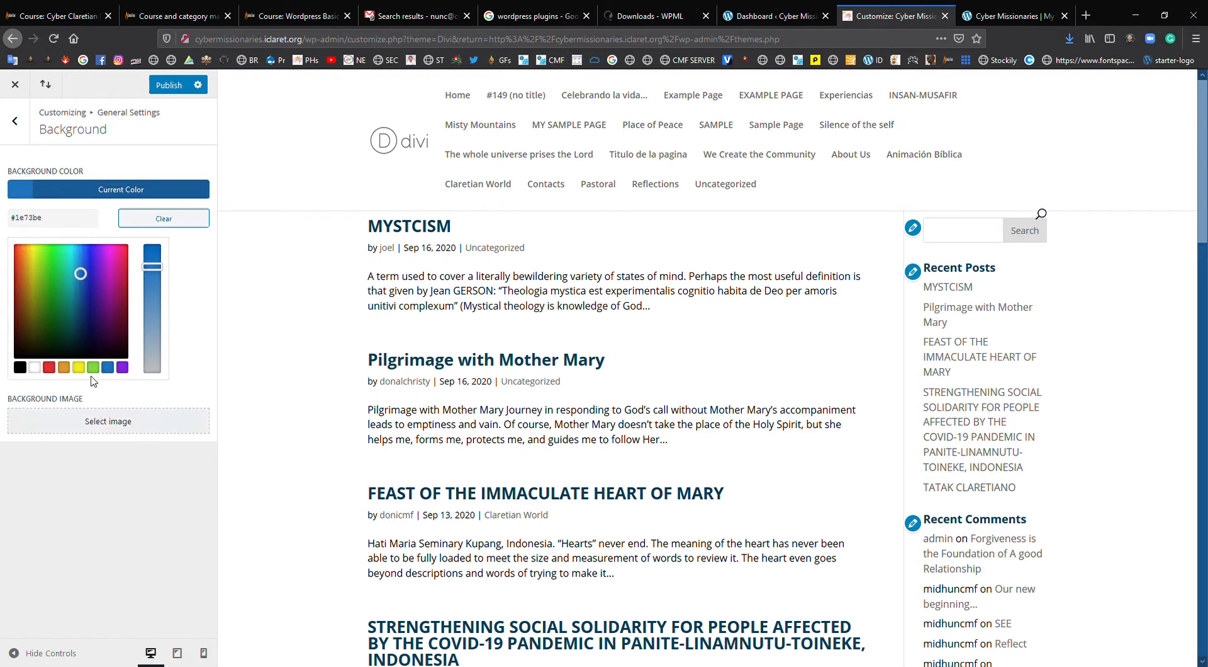
pyautogui.moveTo(87, 305)
pyautogui.mouseDown()
pyautogui.moveTo(88, 318)
pyautogui.moveTo(107, 269)
pyautogui.moveTo(53, 258)
pyautogui.moveTo(94, 261)
pyautogui.moveTo(50, 263)
pyautogui.moveTo(51, 284)
pyautogui.mouseUp()
pyautogui.click(161, 221)
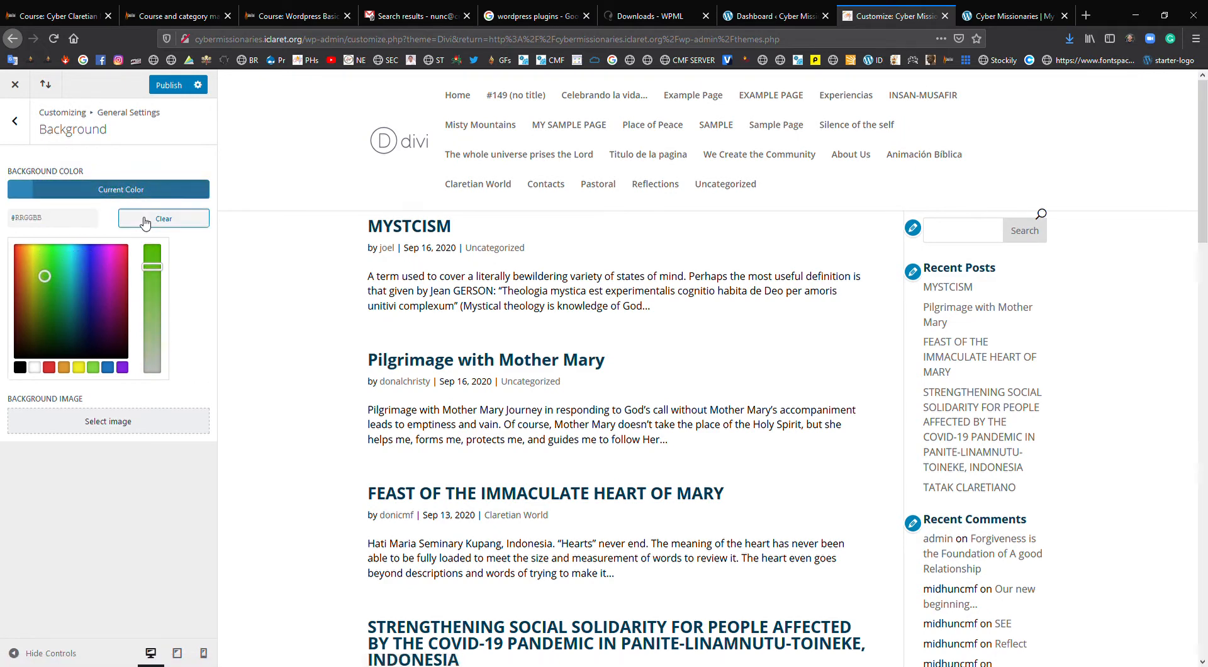
# - Try technology-550p.jpg from the Media Library as the background image with the Fixed position, and remove the image
pyautogui.click(115, 427)
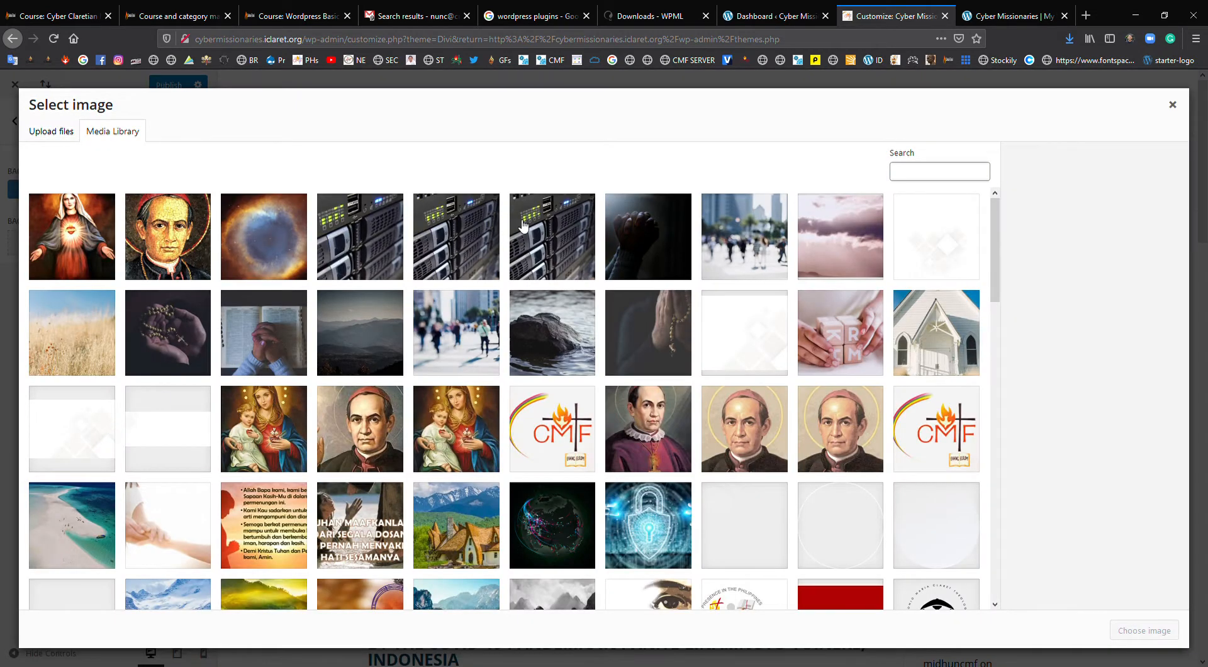
pyautogui.click(478, 243)
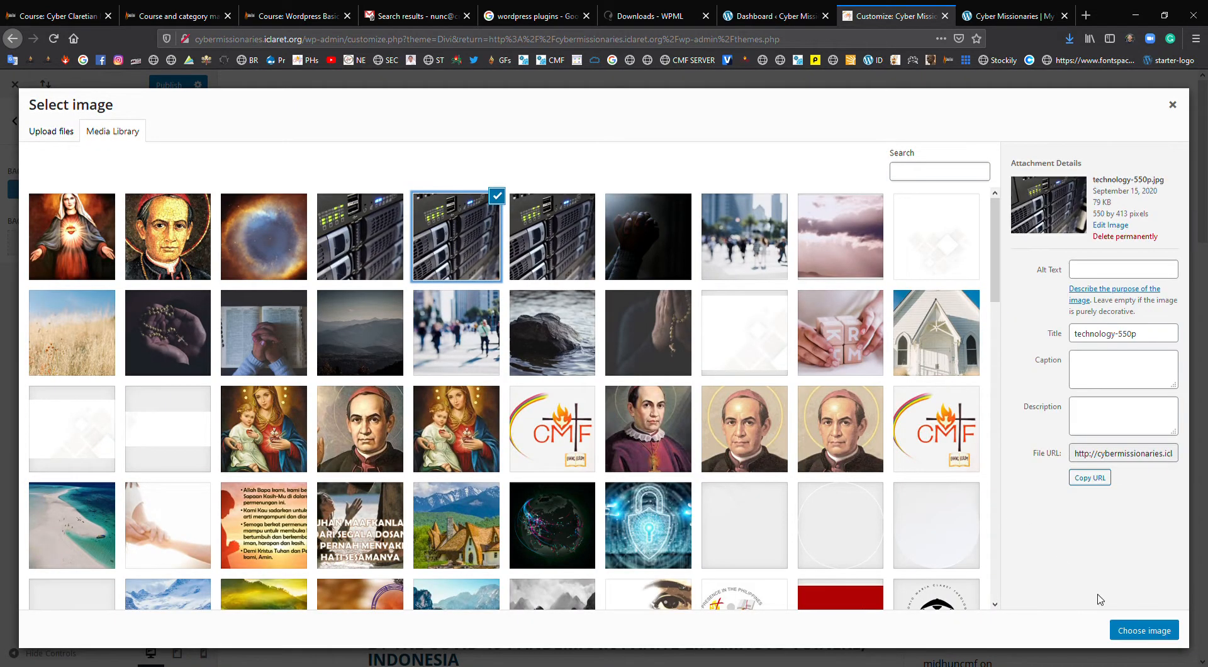
pyautogui.click(1145, 630)
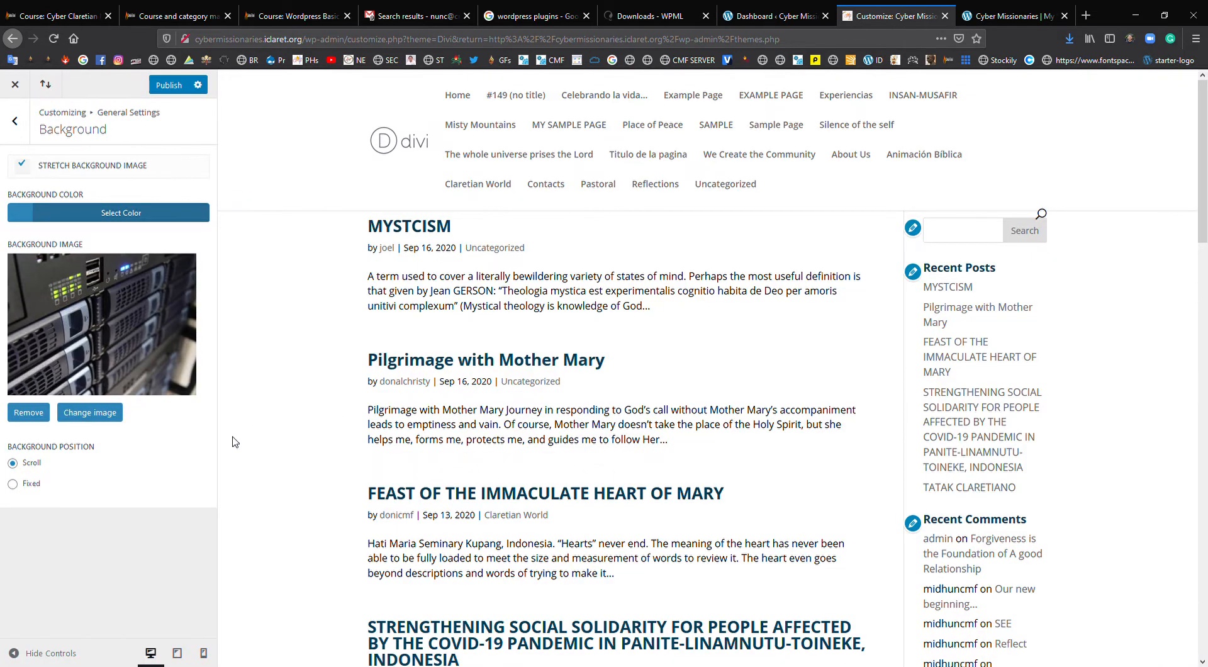
pyautogui.click(13, 484)
pyautogui.click(28, 413)
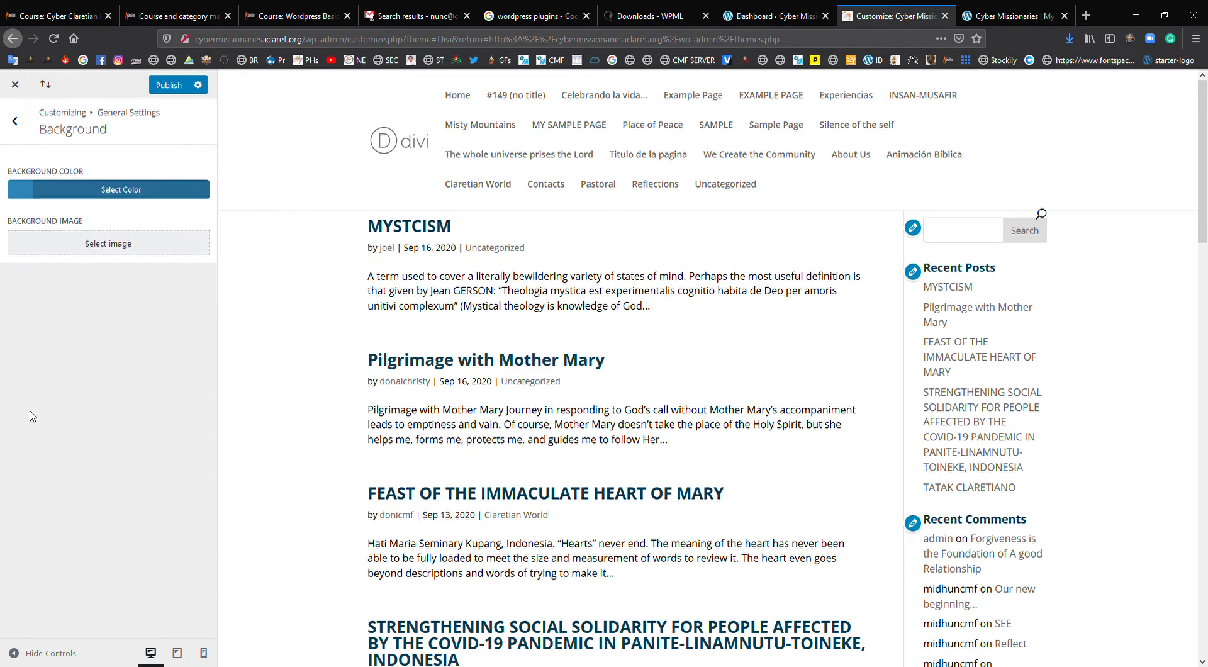
# - Publish the current Background settings
pyautogui.click(174, 88)
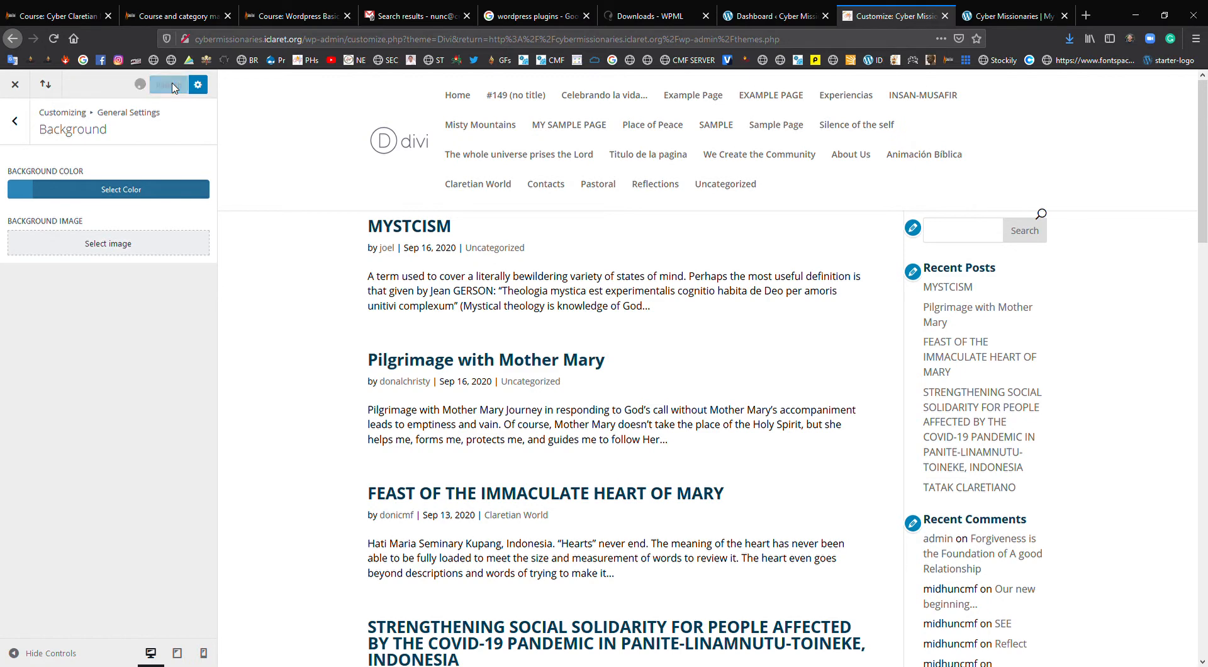
# - Leave General Settings and open the Header Format settings within Header & Navigation
pyautogui.click(17, 120)
pyautogui.click(26, 120)
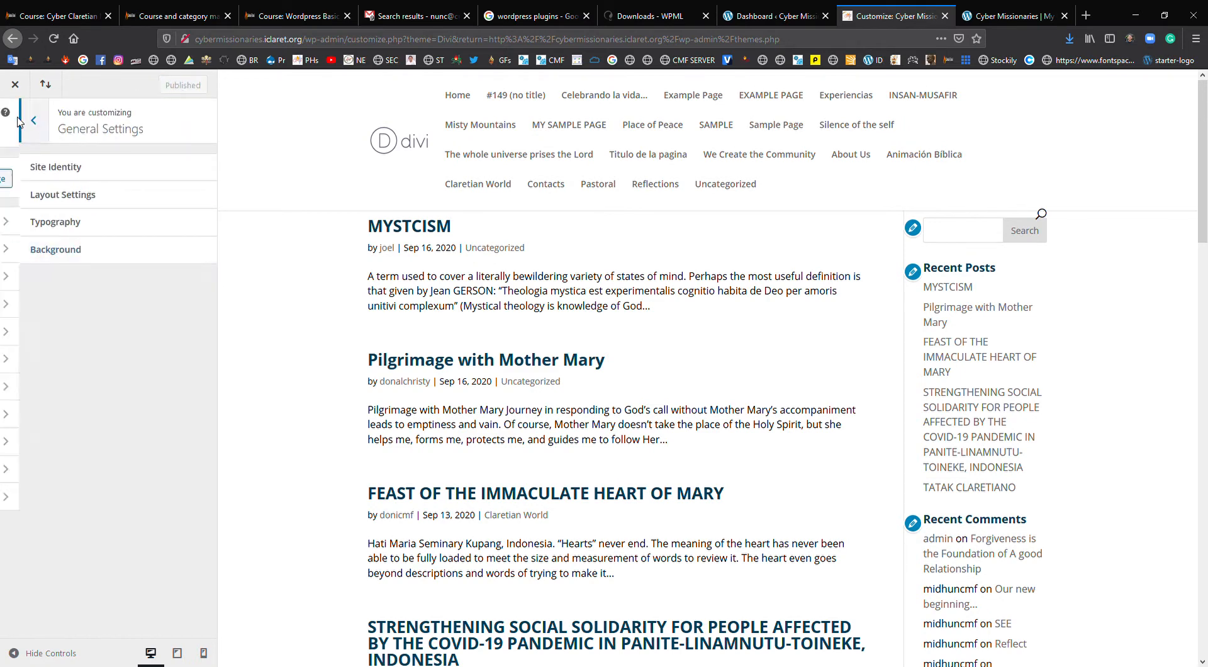
pyautogui.click(114, 253)
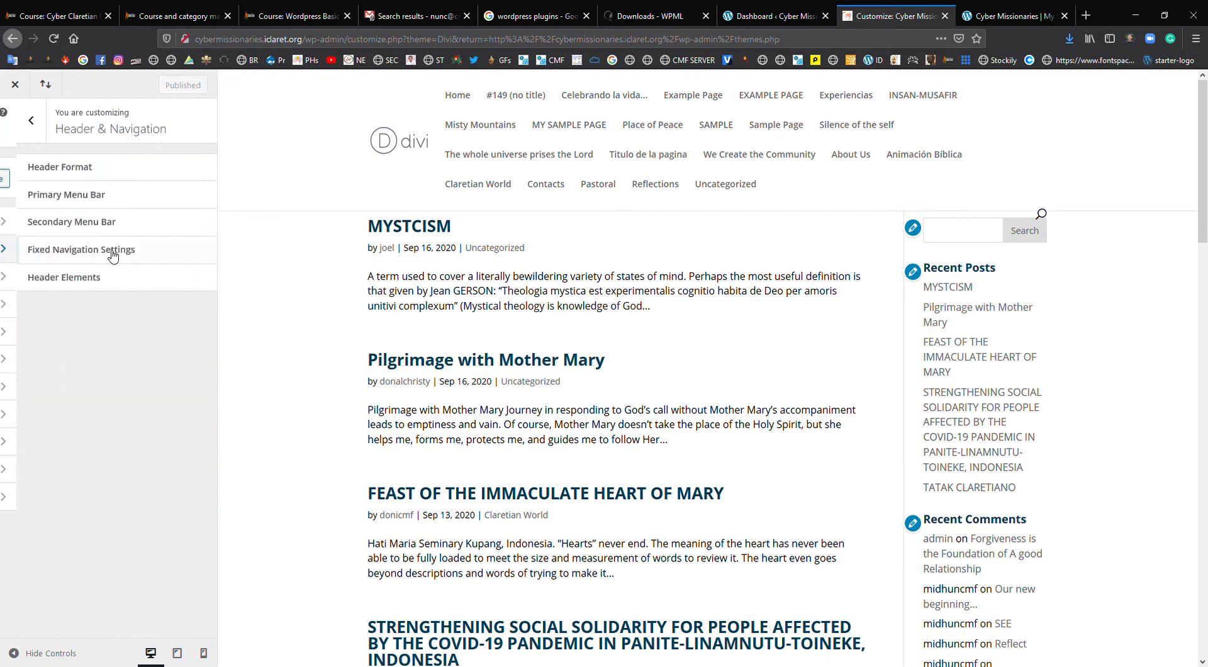
pyautogui.click(120, 175)
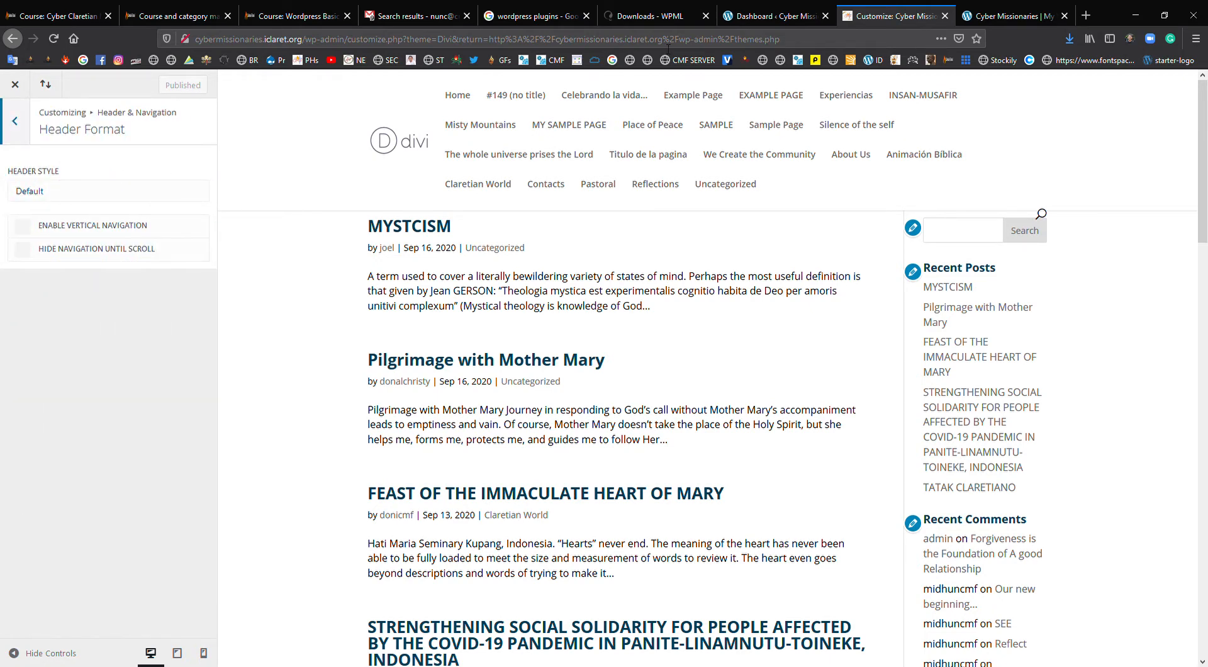
# - Try vertical navigation and hiding the navigation until scroll in the header format, and switch both options back off
pyautogui.click(22, 226)
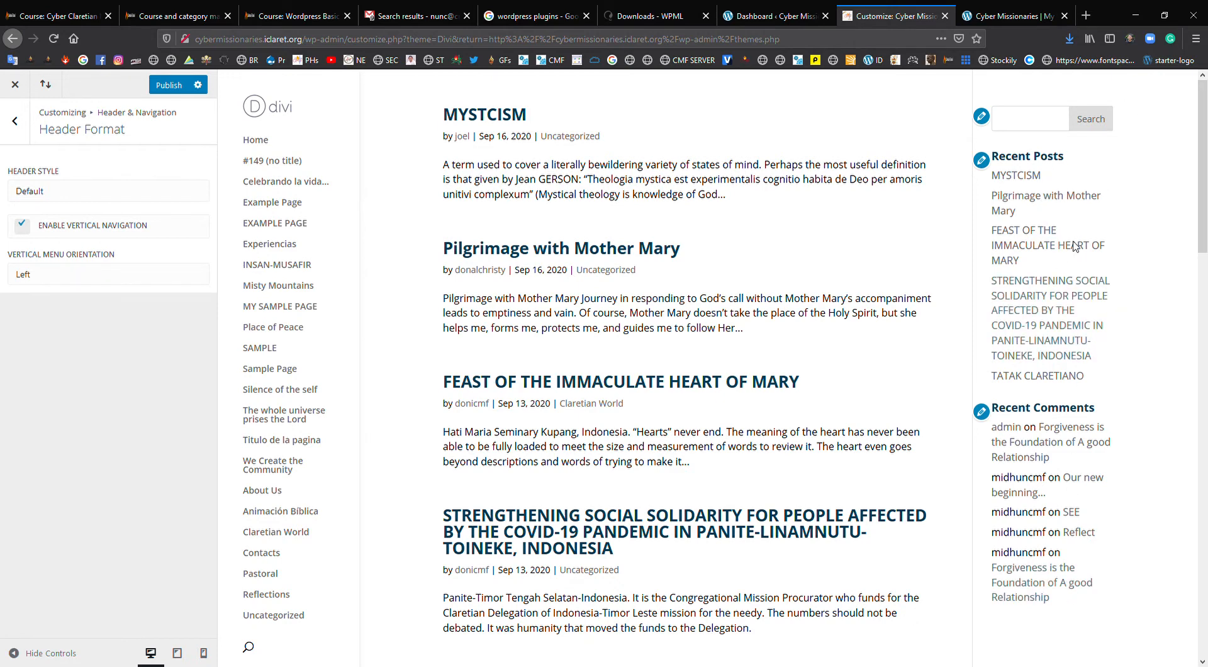
pyautogui.click(22, 227)
pyautogui.click(23, 249)
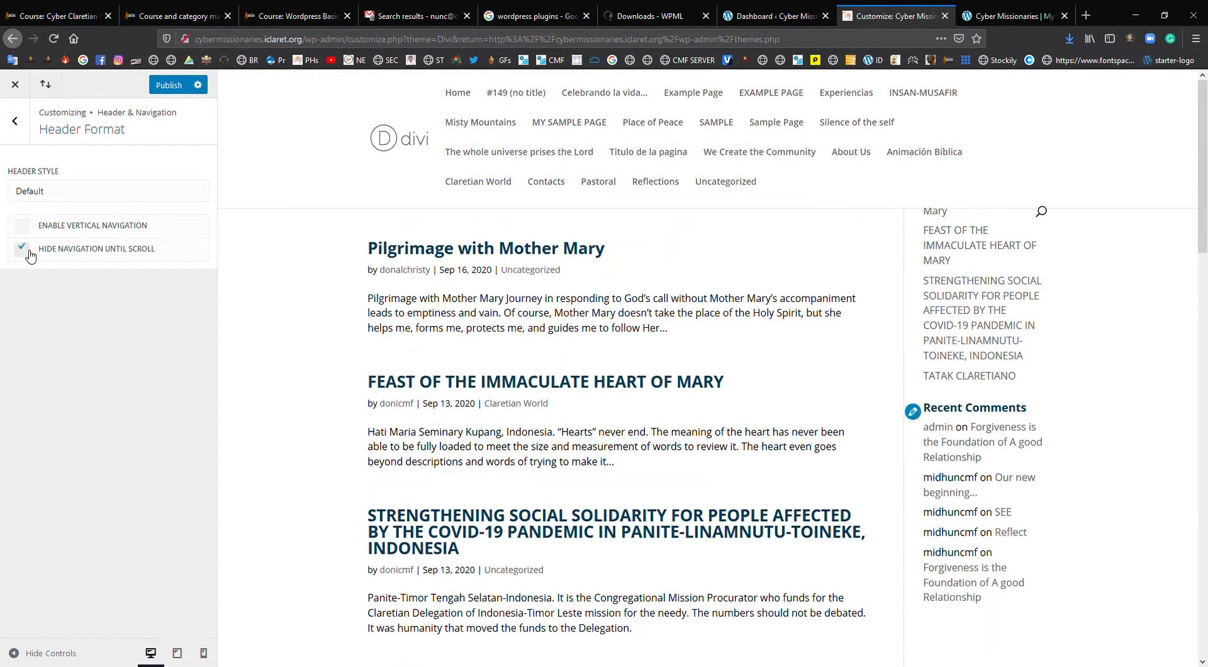
pyautogui.scroll(-5, 686, 261)
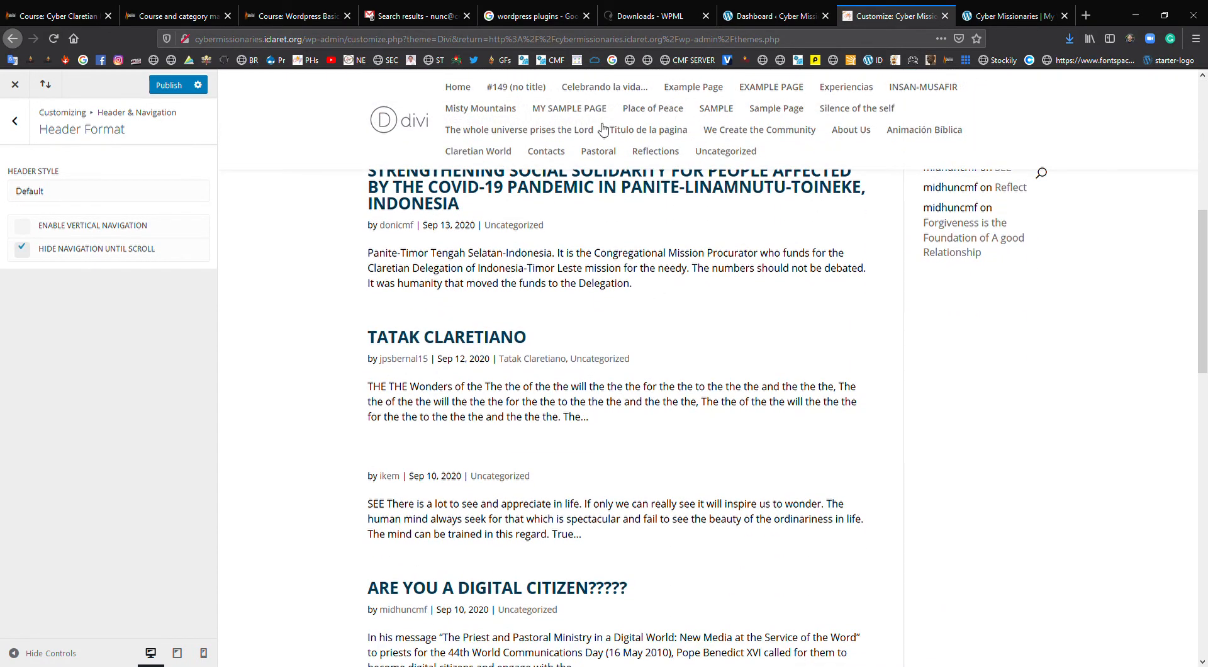
pyautogui.scroll(1, 708, 311)
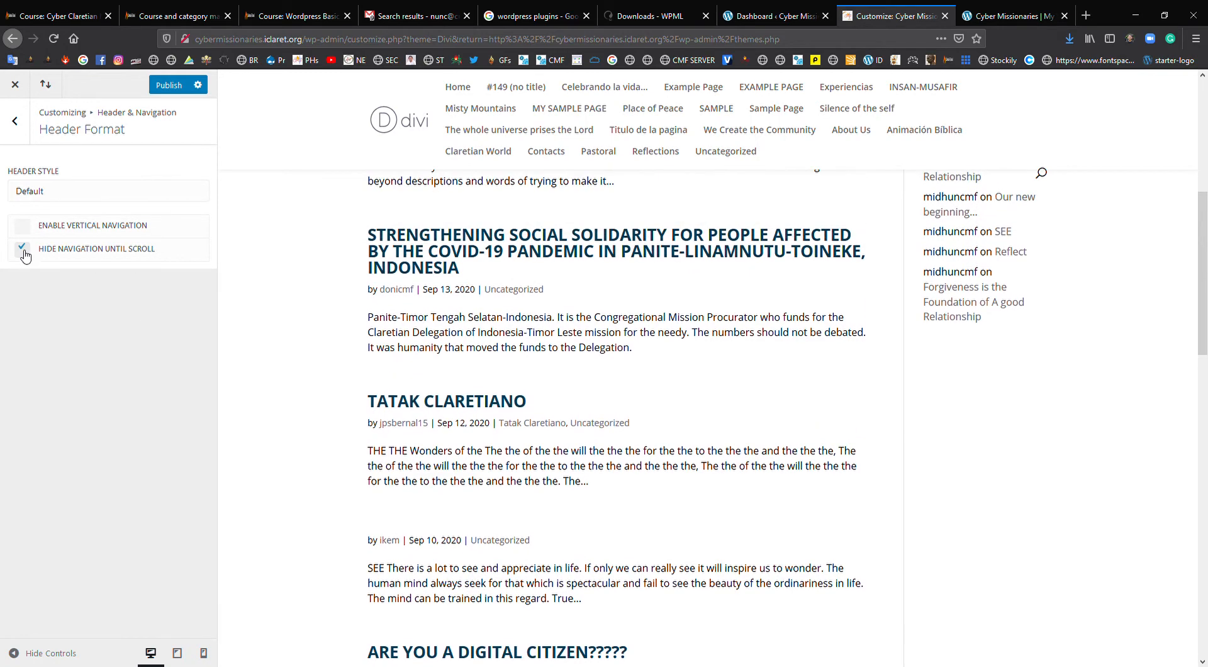
pyautogui.scroll(5, 492, 243)
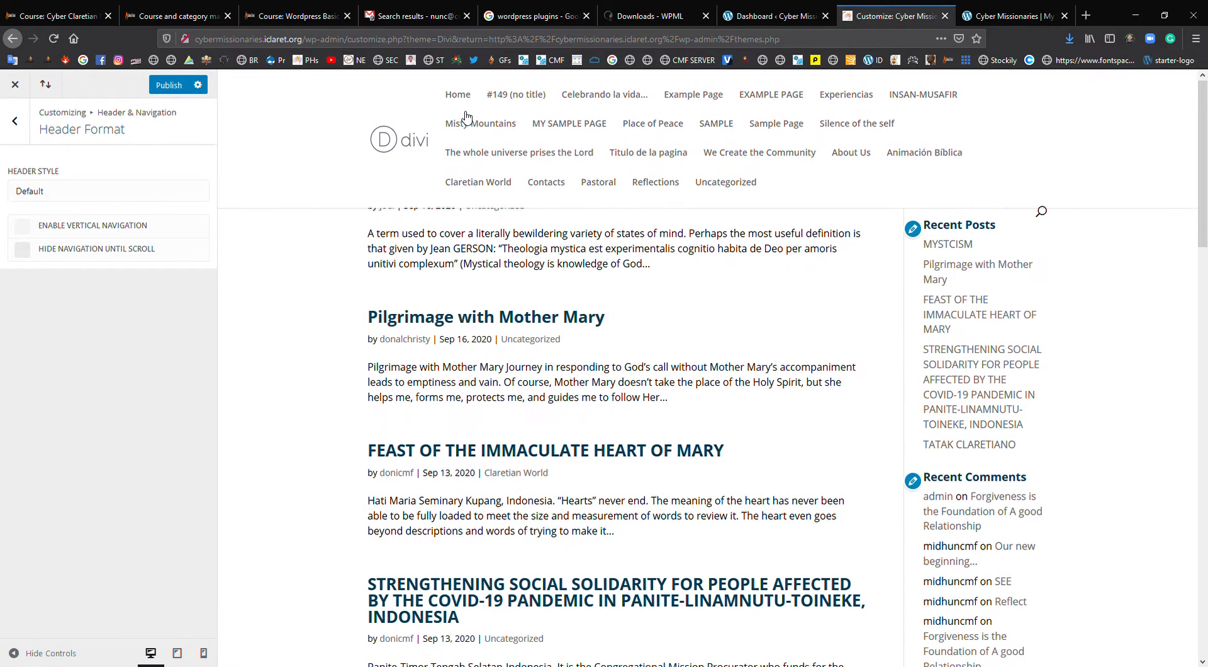
# - Open the Primary Menu Bar settings and make the menu bar full width
pyautogui.click(16, 121)
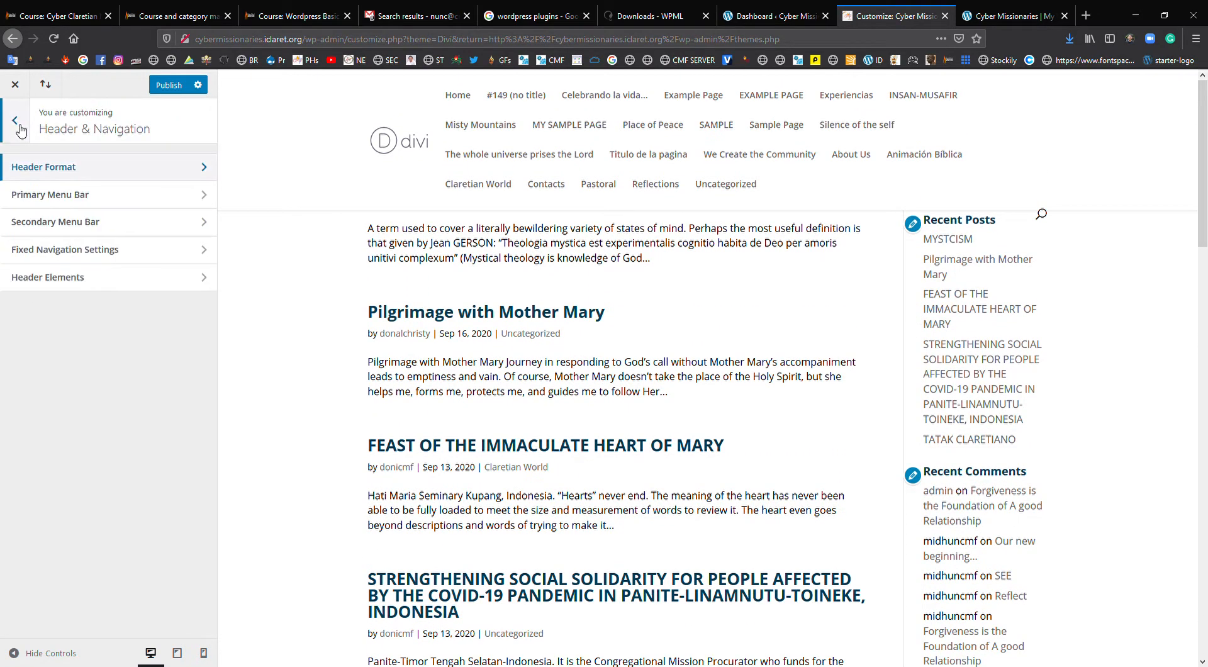
pyautogui.click(145, 196)
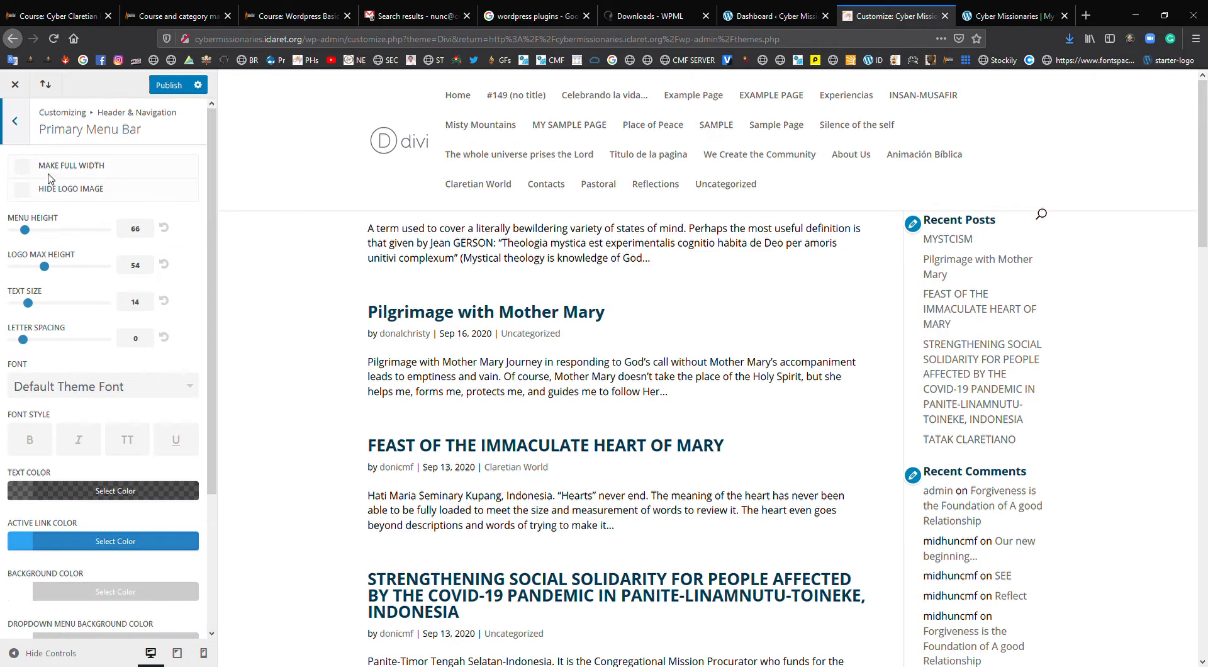
pyautogui.click(23, 168)
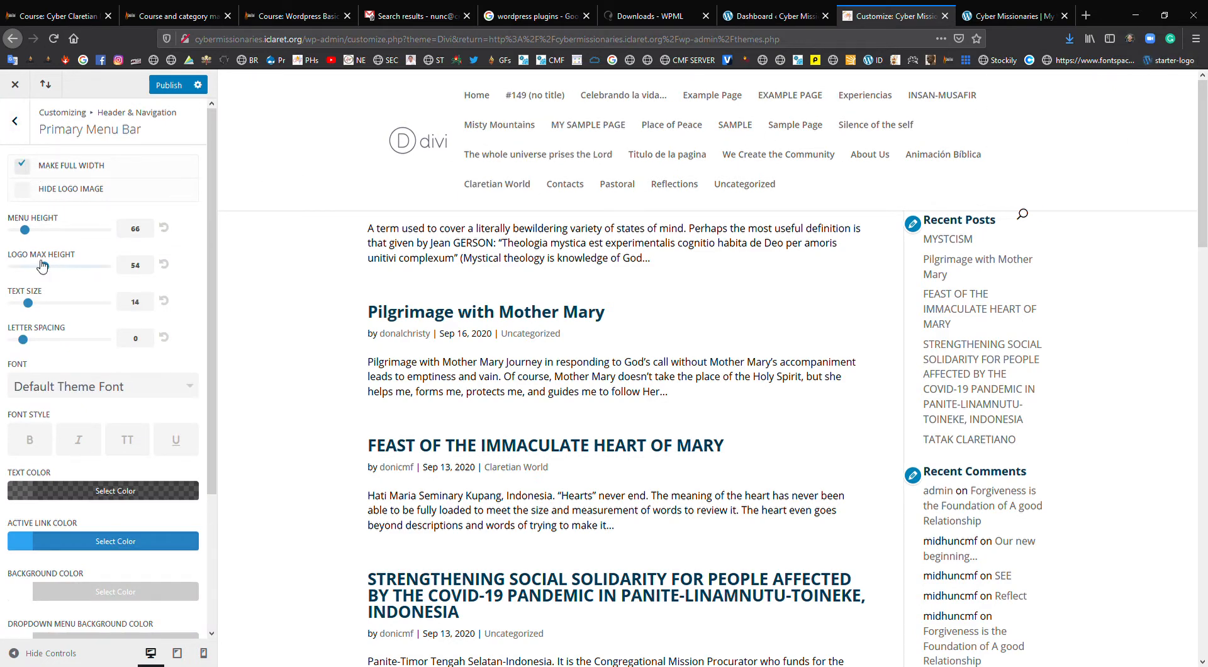
# - Try hiding the logo image and a menu height of 300, restoring both settings
pyautogui.click(28, 192)
pyautogui.click(27, 192)
pyautogui.moveTo(24, 230); pyautogui.dragTo(106, 230)
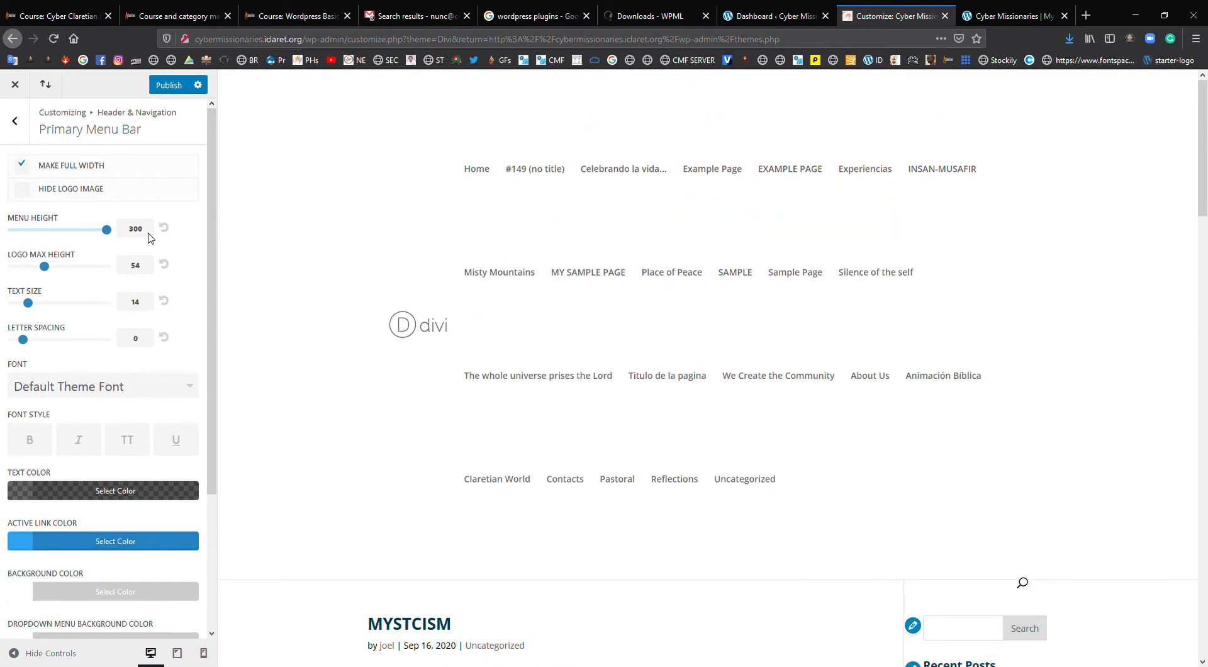
pyautogui.click(166, 230)
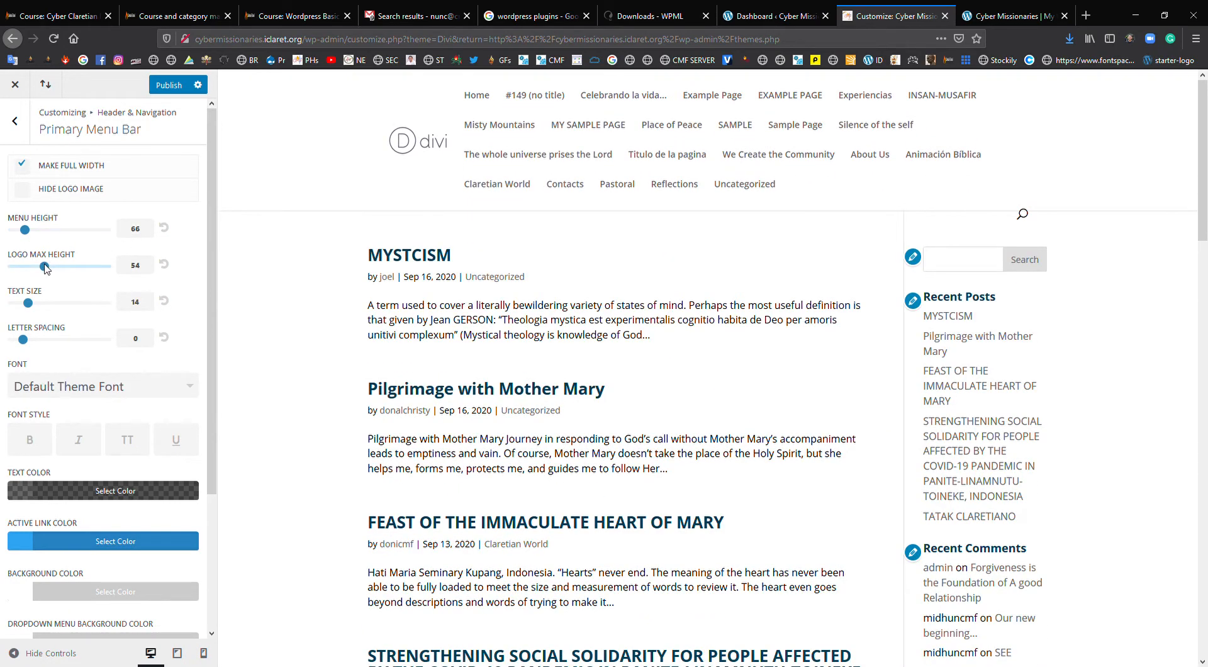
# - Set the logo max height to 100, and preview a larger text size and a letter spacing of 2, resetting both
pyautogui.moveTo(44, 266); pyautogui.dragTo(107, 267)
pyautogui.moveTo(31, 304); pyautogui.dragTo(181, 308)
pyautogui.click(164, 300)
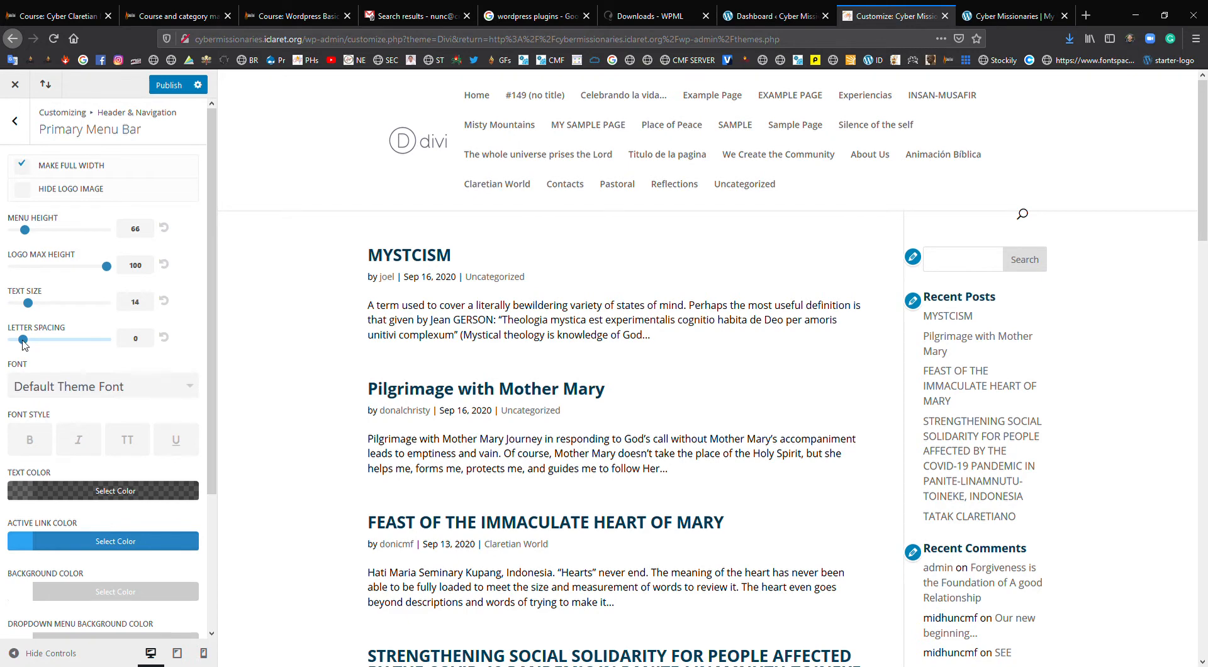
pyautogui.moveTo(23, 341)
pyautogui.mouseDown()
pyautogui.moveTo(79, 340)
pyautogui.moveTo(44, 340)
pyautogui.mouseUp()
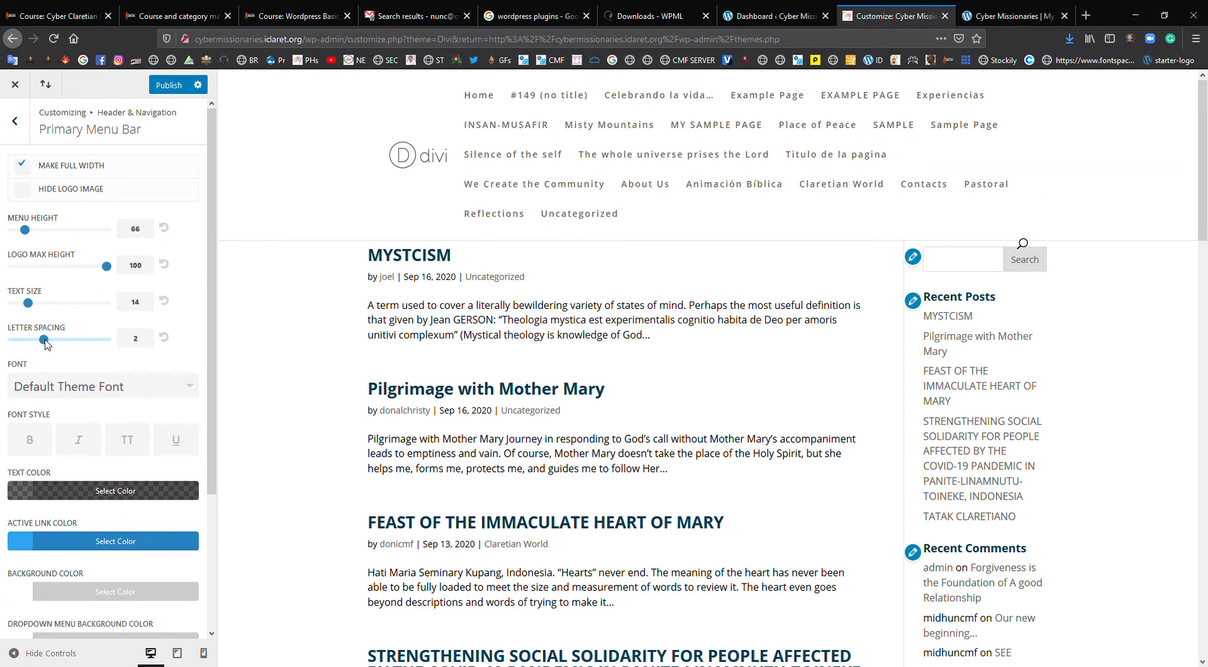
pyautogui.click(163, 343)
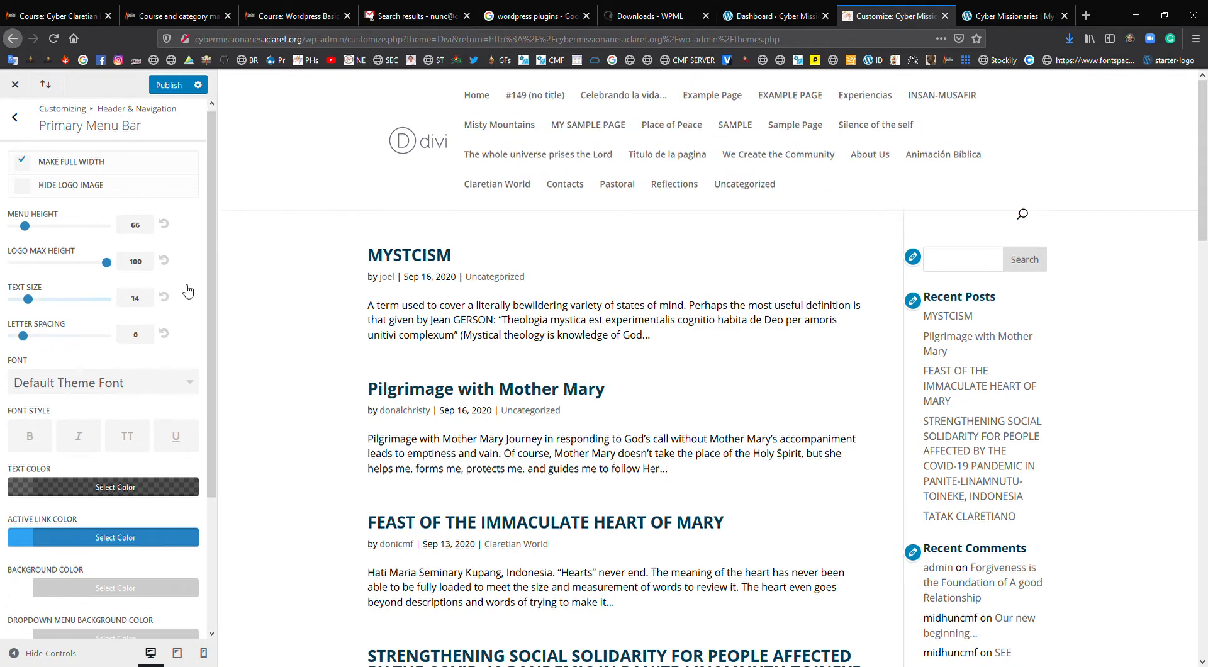
# - Check the available menu fonts, keep Default Theme Font, and try the bold font style before removing it
pyautogui.scroll(-2, 182, 352)
pyautogui.click(191, 323)
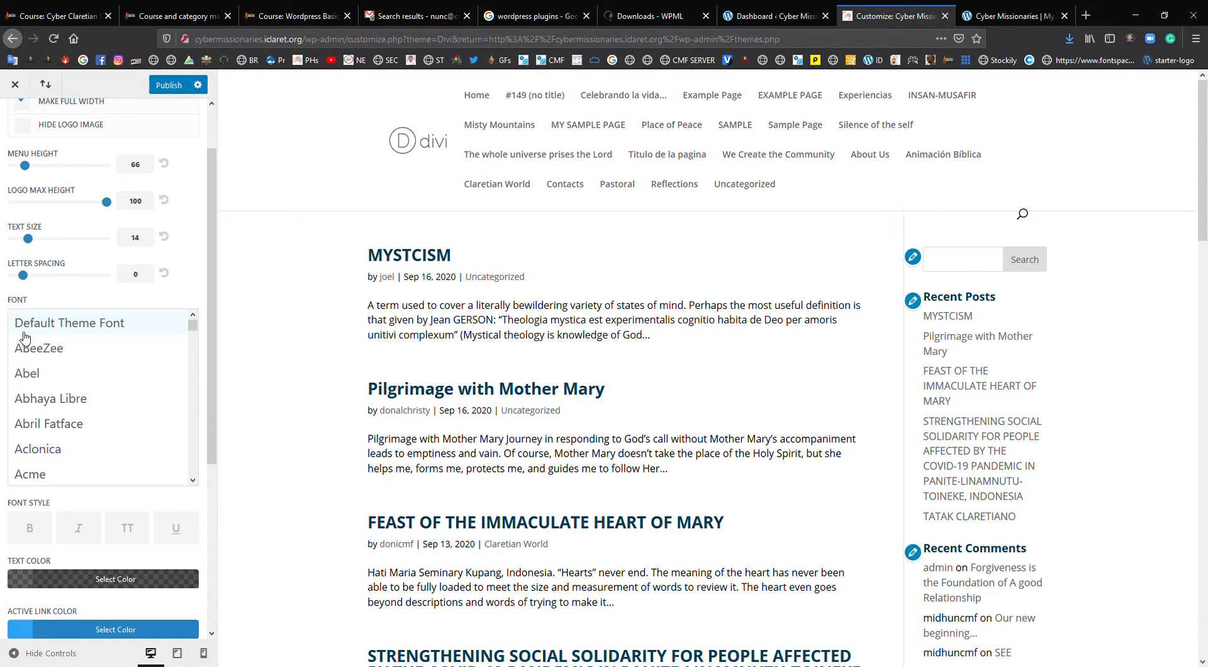
pyautogui.click(47, 324)
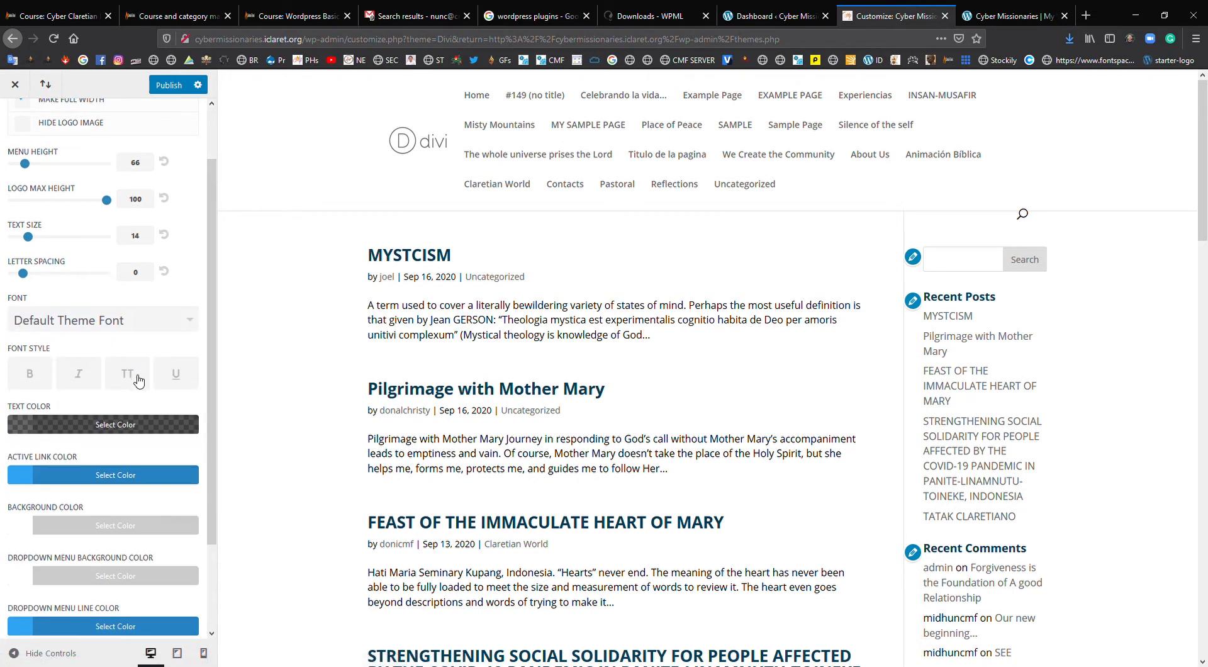
pyautogui.scroll(-2, 138, 380)
pyautogui.click(30, 273)
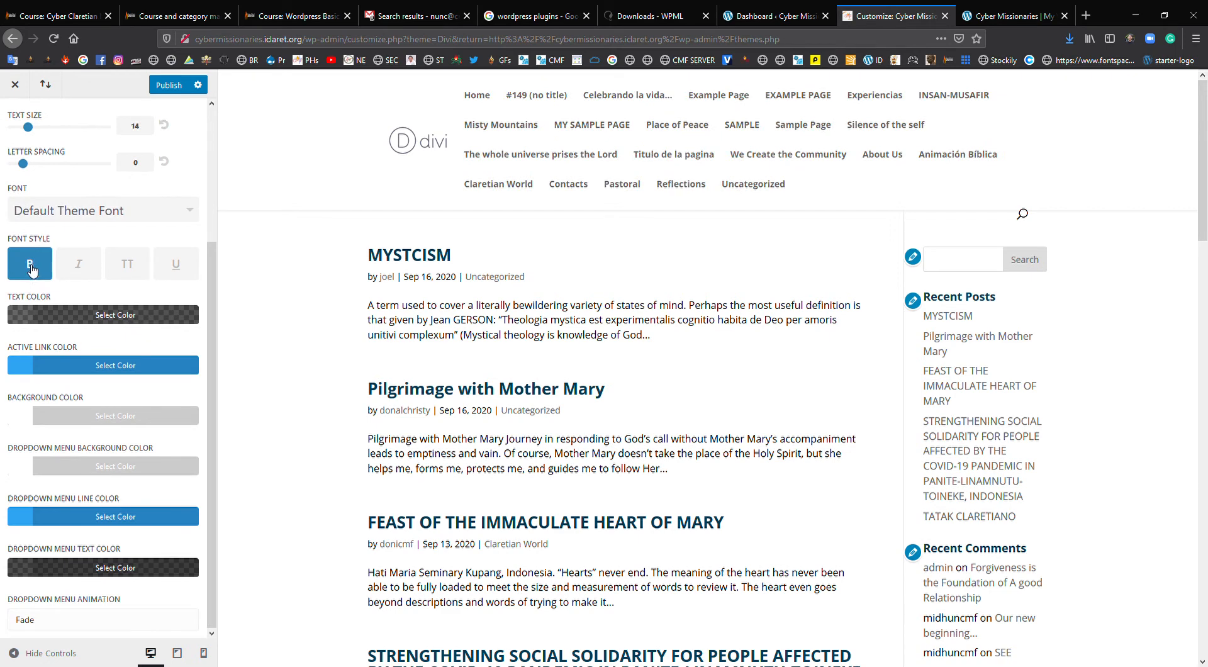
pyautogui.click(33, 269)
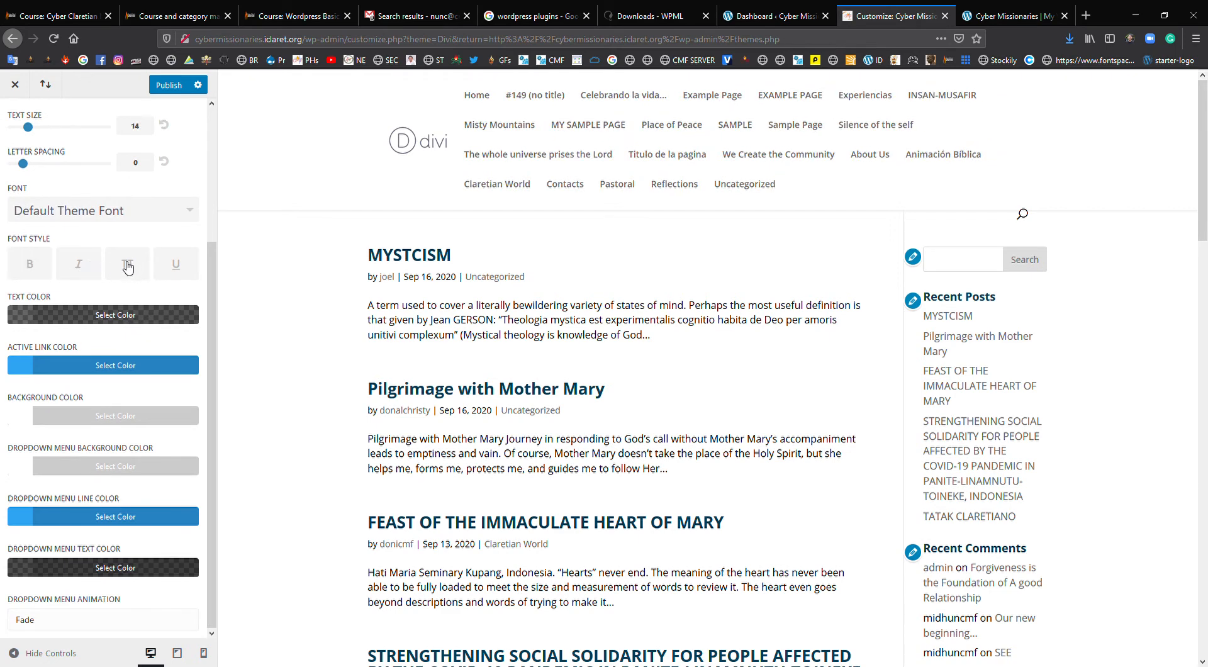
# - Try white as the primary menu's text color and restore black at 0.6 opacity
pyautogui.click(23, 316)
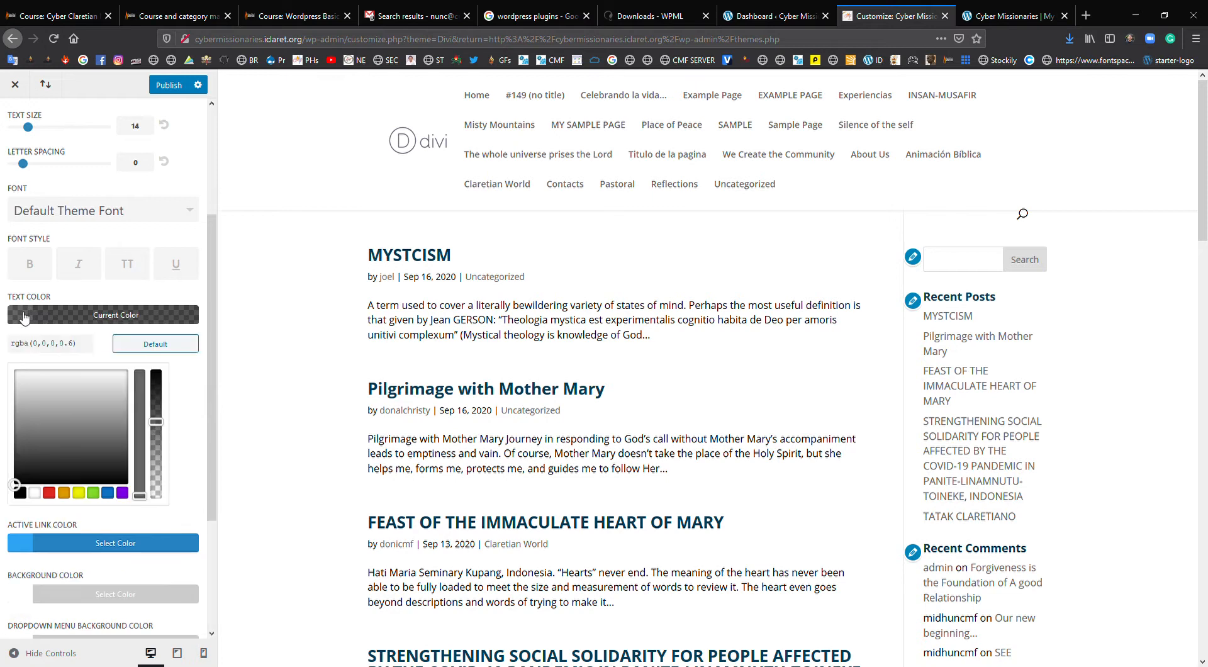
pyautogui.click(37, 494)
pyautogui.click(21, 492)
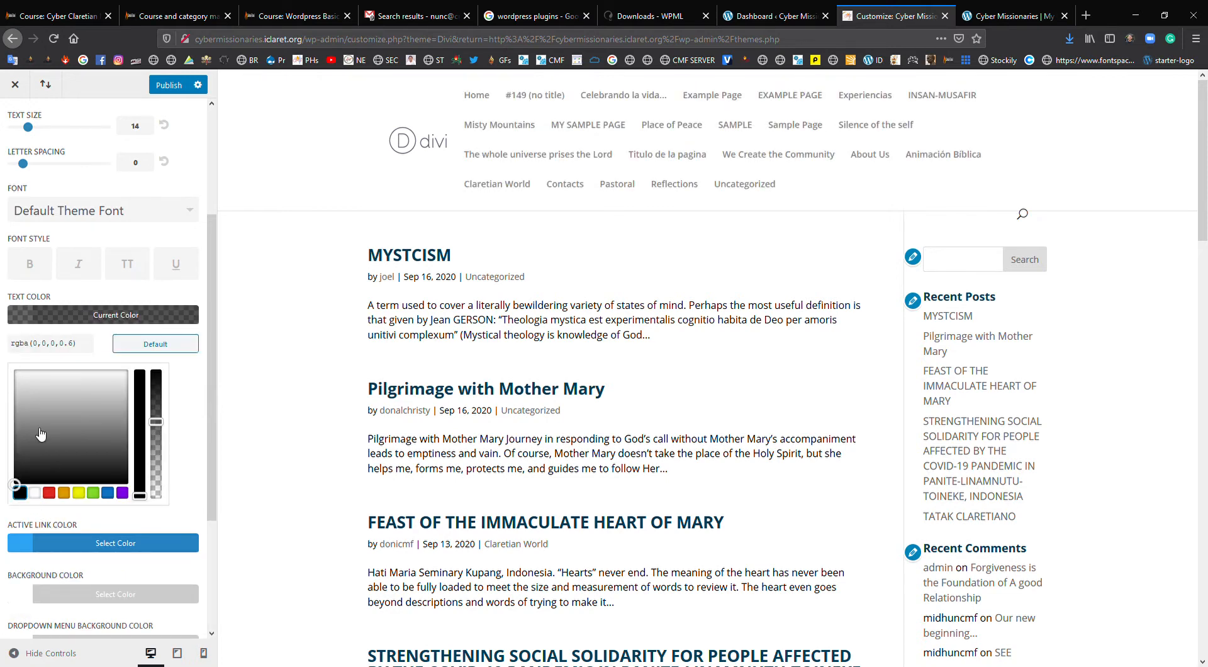
pyautogui.click(209, 334)
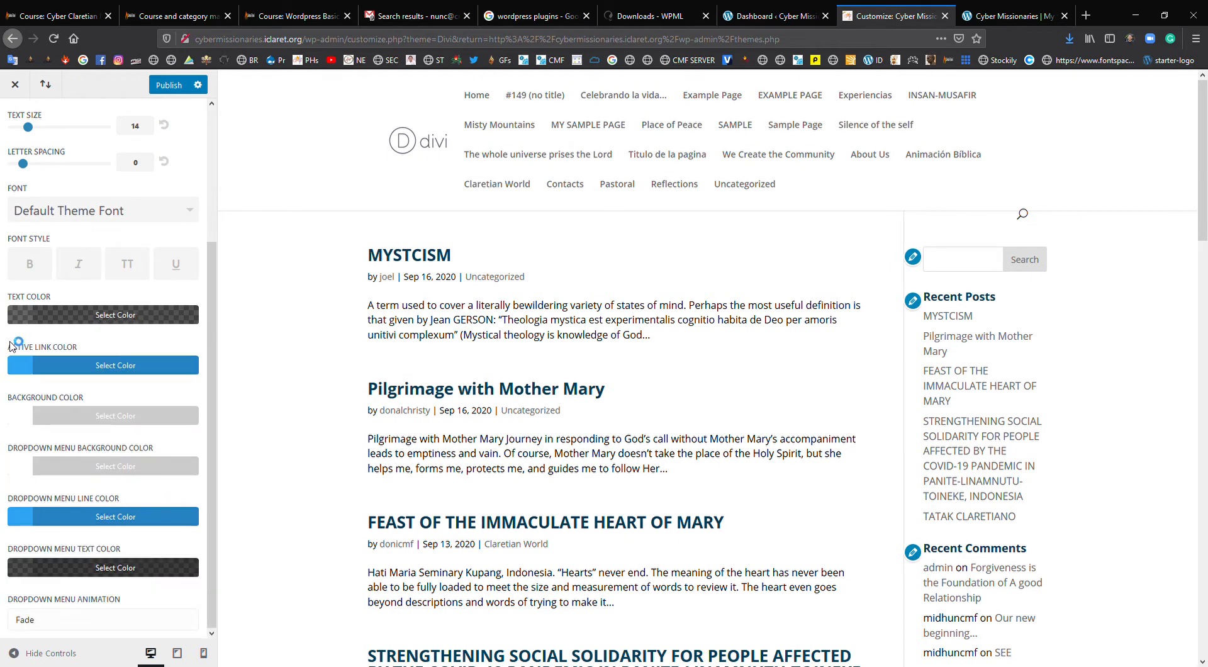
# - Set the primary menu's active link color to the darker blue #1e6eaa
pyautogui.click(24, 371)
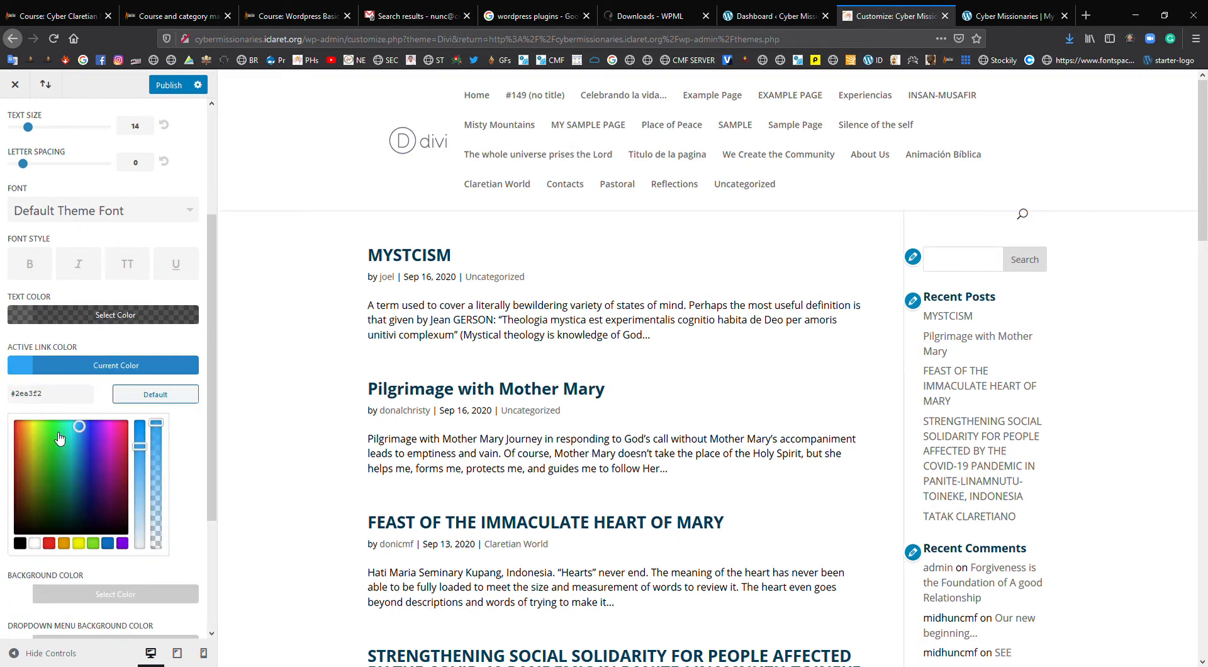
pyautogui.click(80, 458)
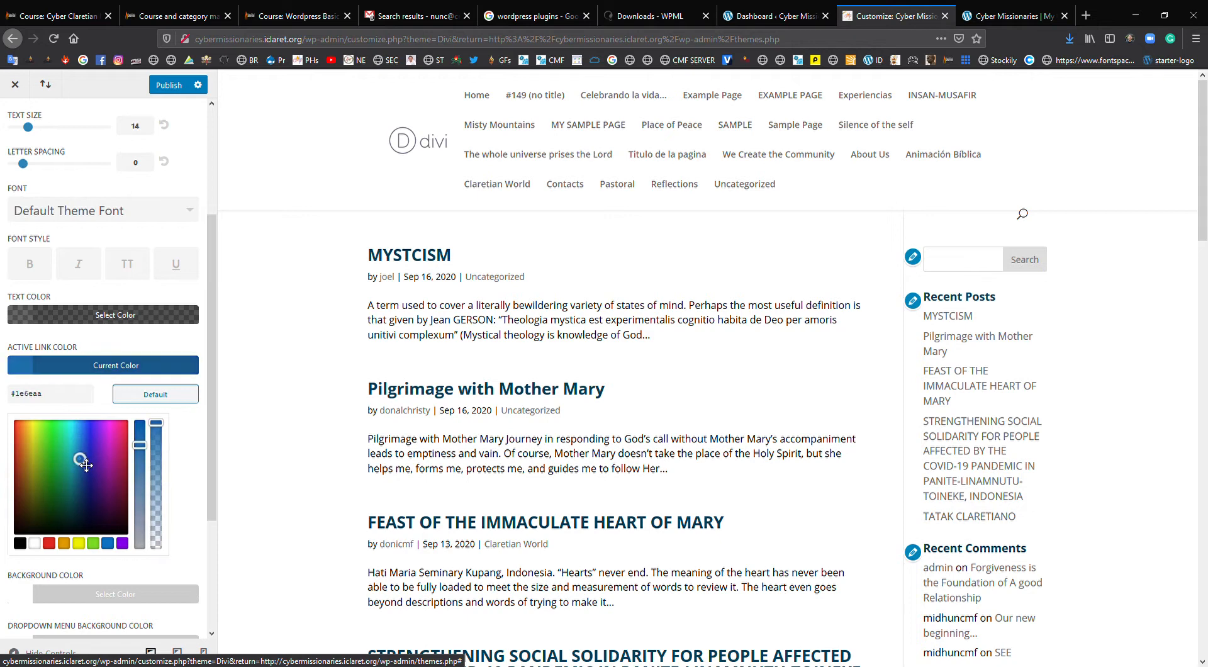
pyautogui.click(29, 371)
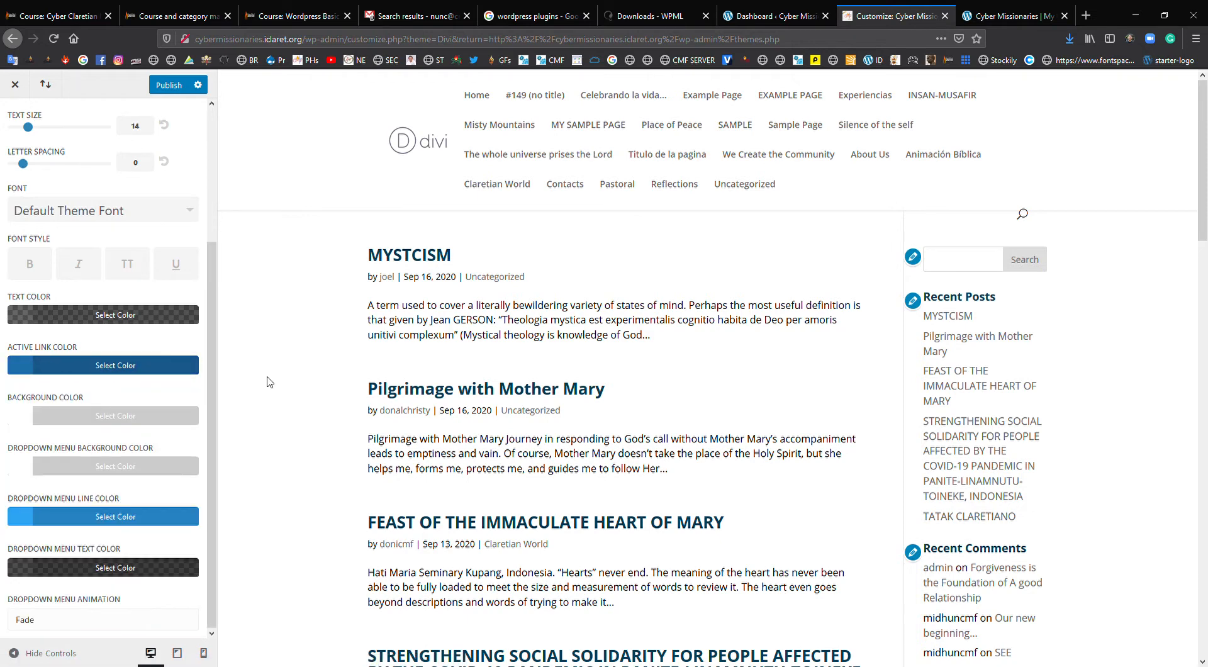
# - Try the preset blue #0c71c3 as the primary menu's background color
pyautogui.click(21, 423)
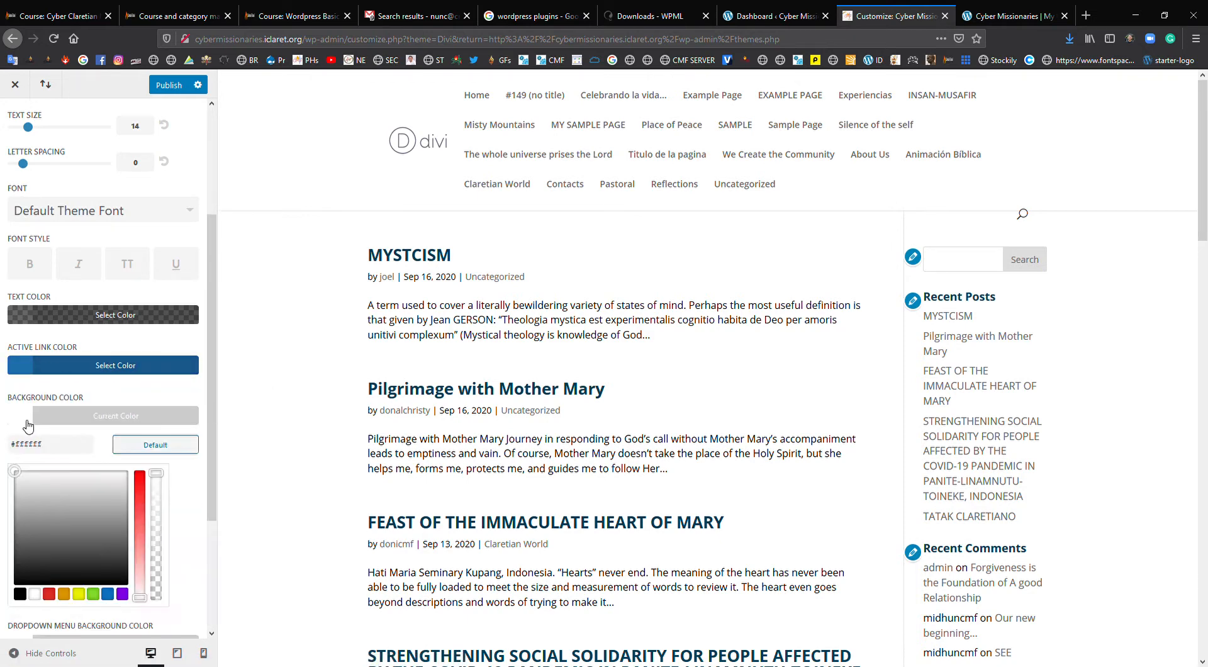
pyautogui.click(108, 594)
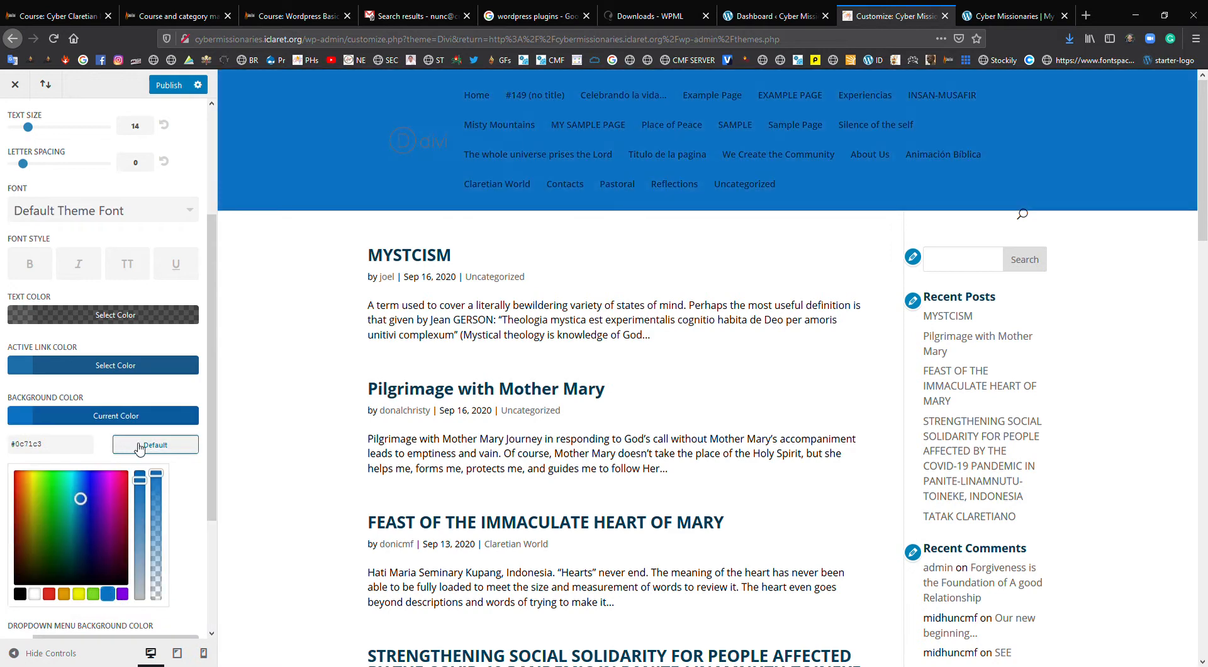
pyautogui.click(39, 421)
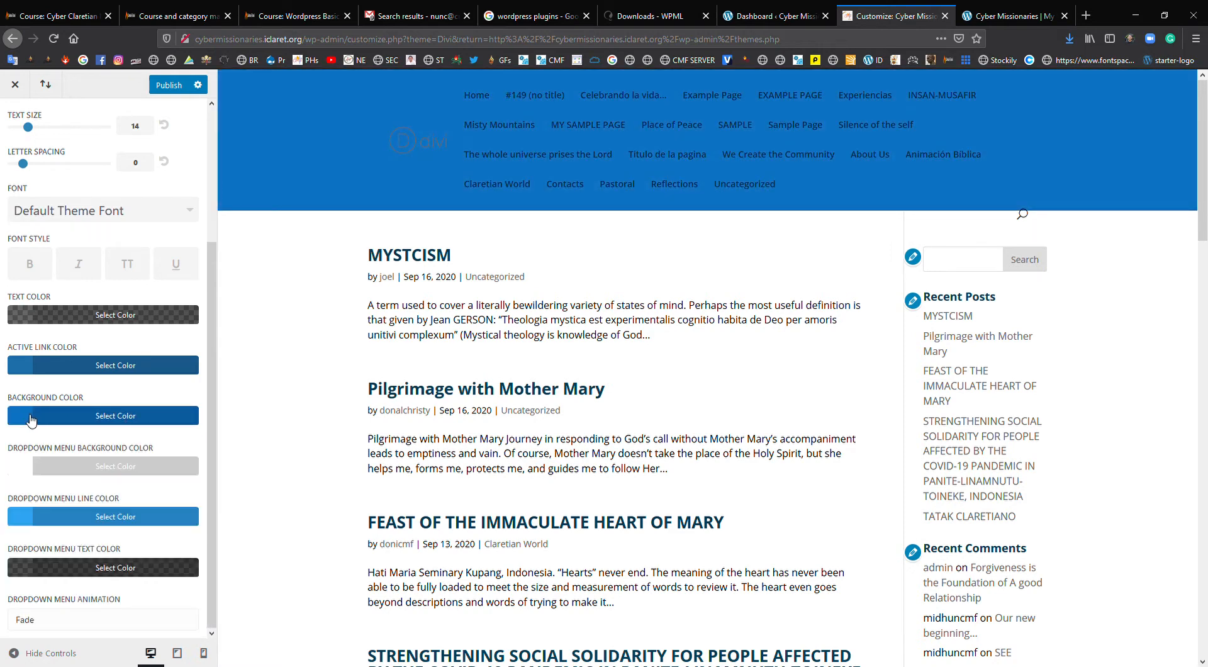
# - Set the primary menu's background color to the dark blue #003670
pyautogui.click(21, 425)
pyautogui.moveTo(89, 516); pyautogui.dragTo(86, 562)
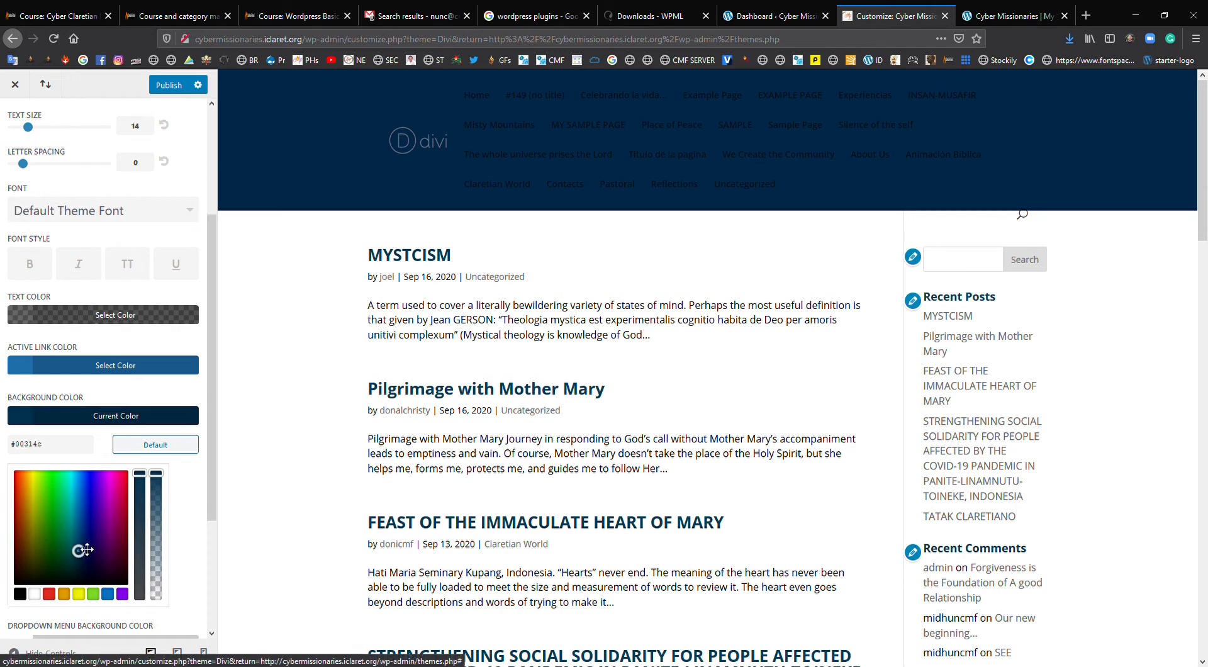
pyautogui.moveTo(82, 553)
pyautogui.mouseDown()
pyautogui.moveTo(89, 546)
pyautogui.moveTo(28, 553)
pyautogui.moveTo(93, 542)
pyautogui.mouseUp()
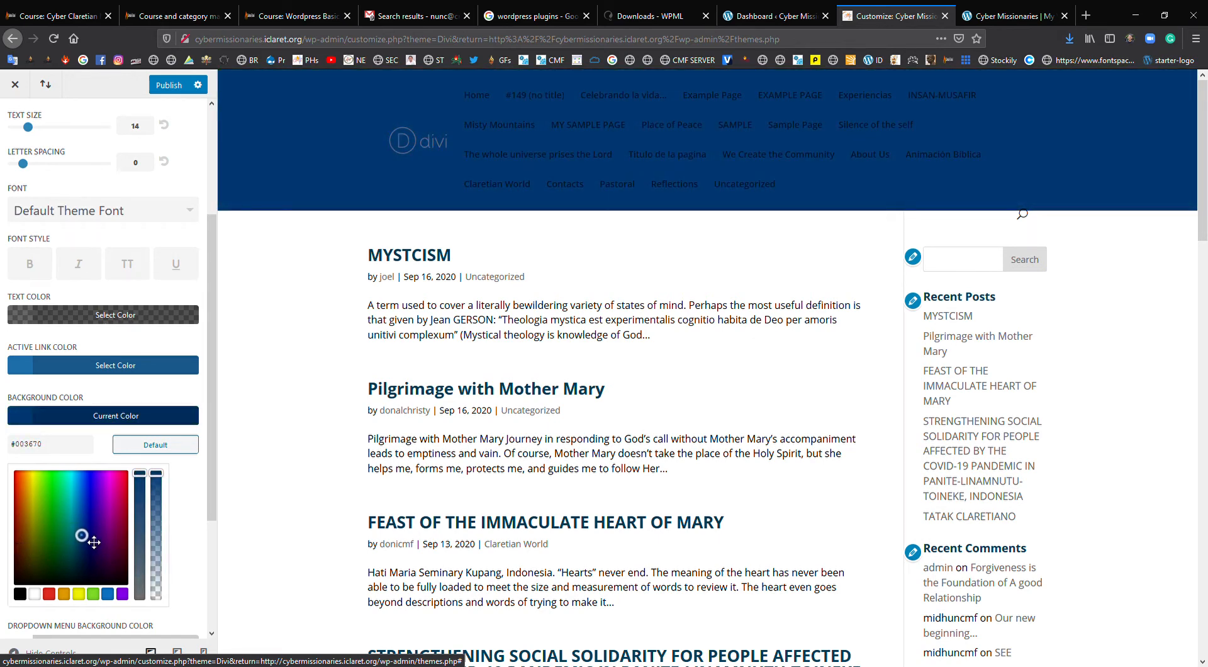
pyautogui.click(30, 416)
# - Change the primary menu's text color to white and raise its opacity to nearly full
pyautogui.click(23, 317)
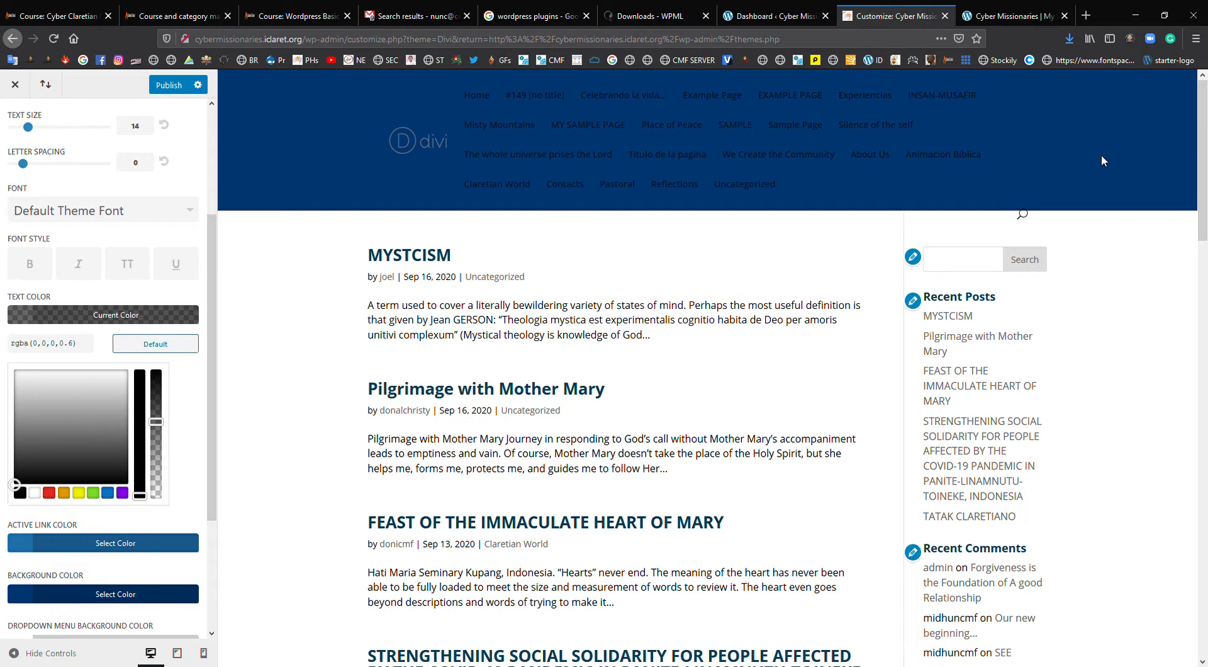
pyautogui.click(36, 492)
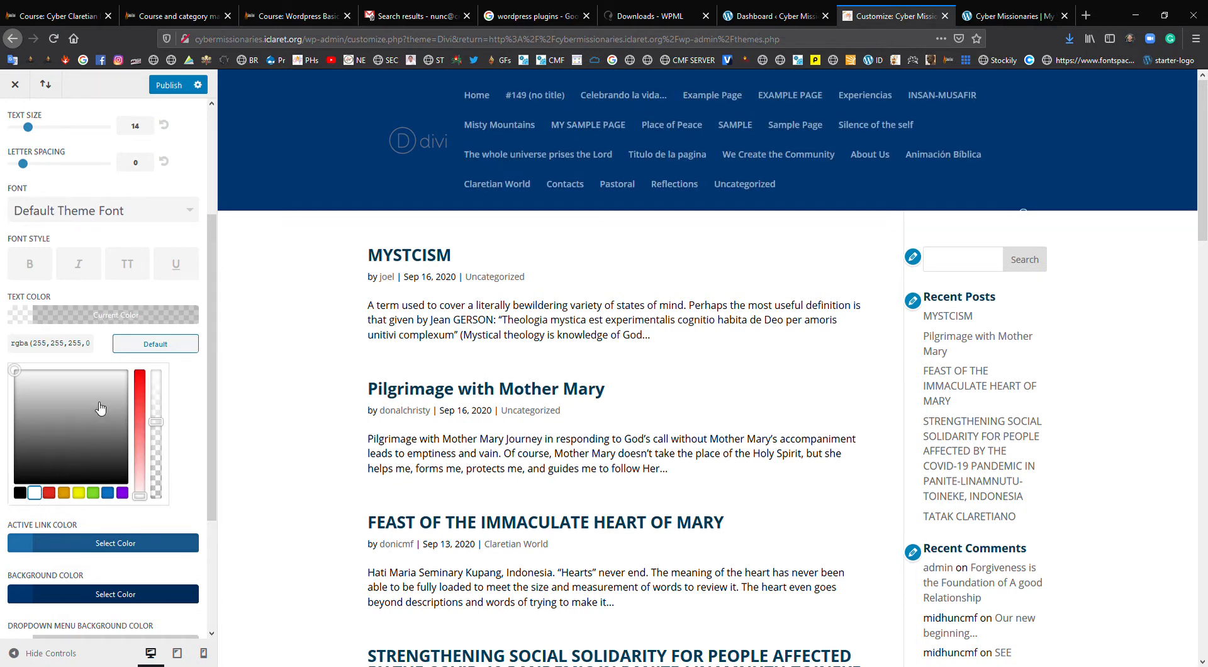
pyautogui.click(23, 314)
pyautogui.click(27, 315)
pyautogui.moveTo(156, 424); pyautogui.dragTo(185, 390)
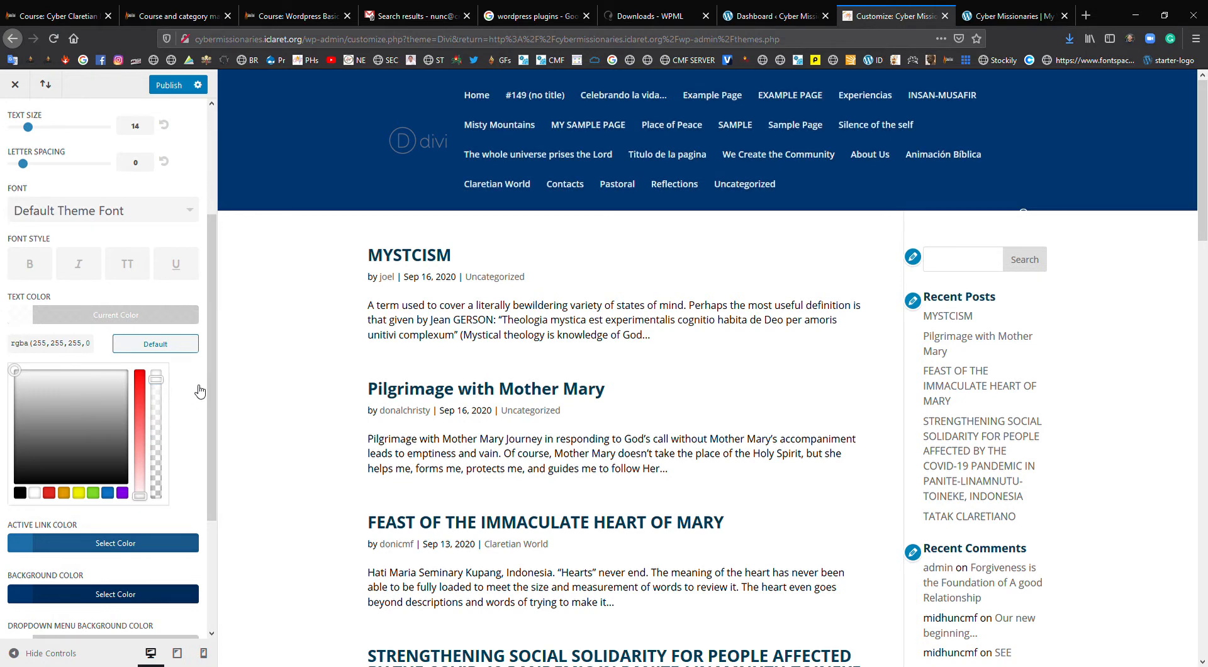
pyautogui.click(26, 318)
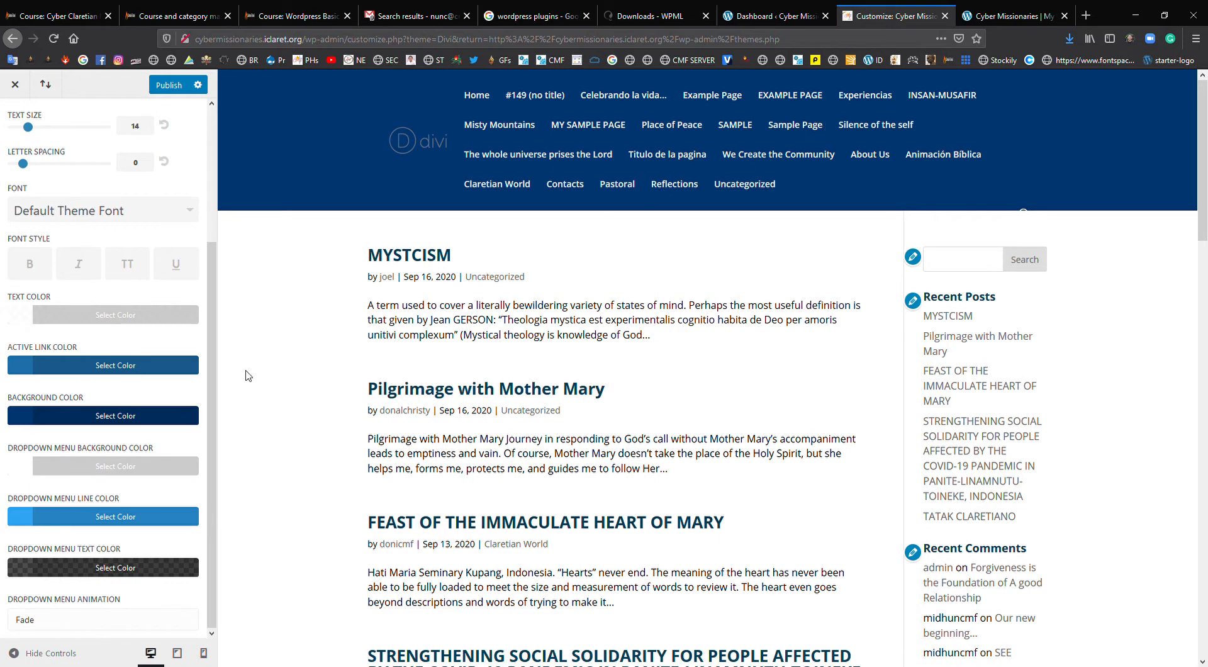
# - Set the dropdown menu background color of the primary menu bar to the dark navy #002c51
pyautogui.click(22, 472)
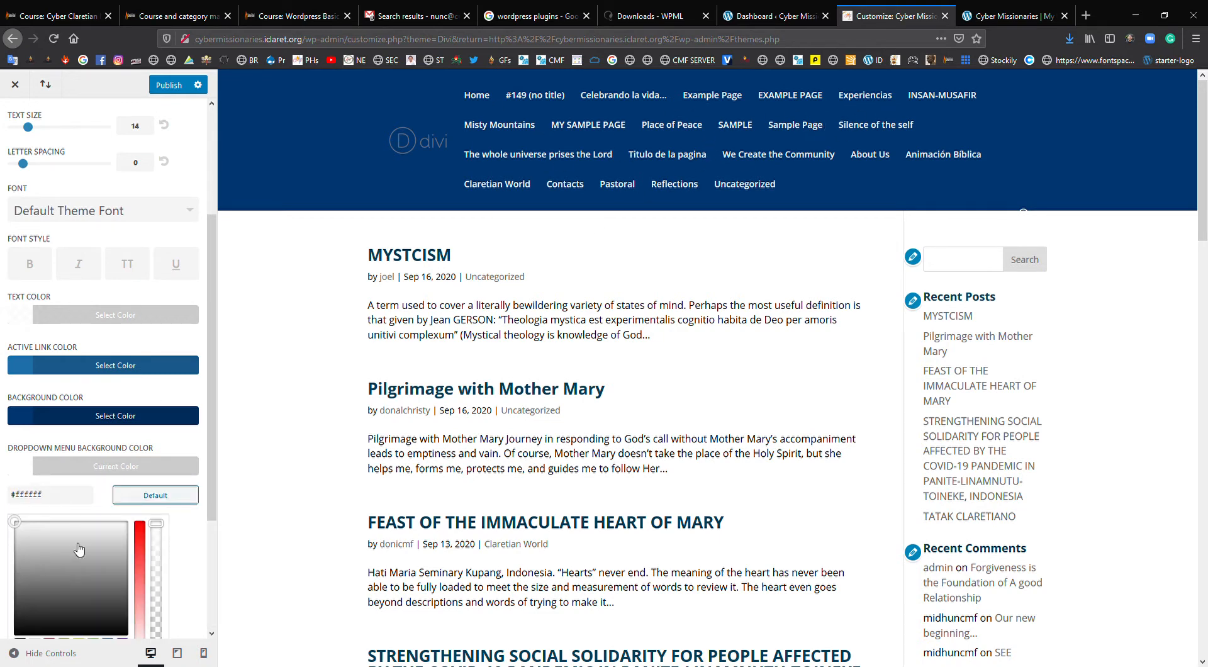
pyautogui.scroll(-2, 135, 536)
pyautogui.click(109, 516)
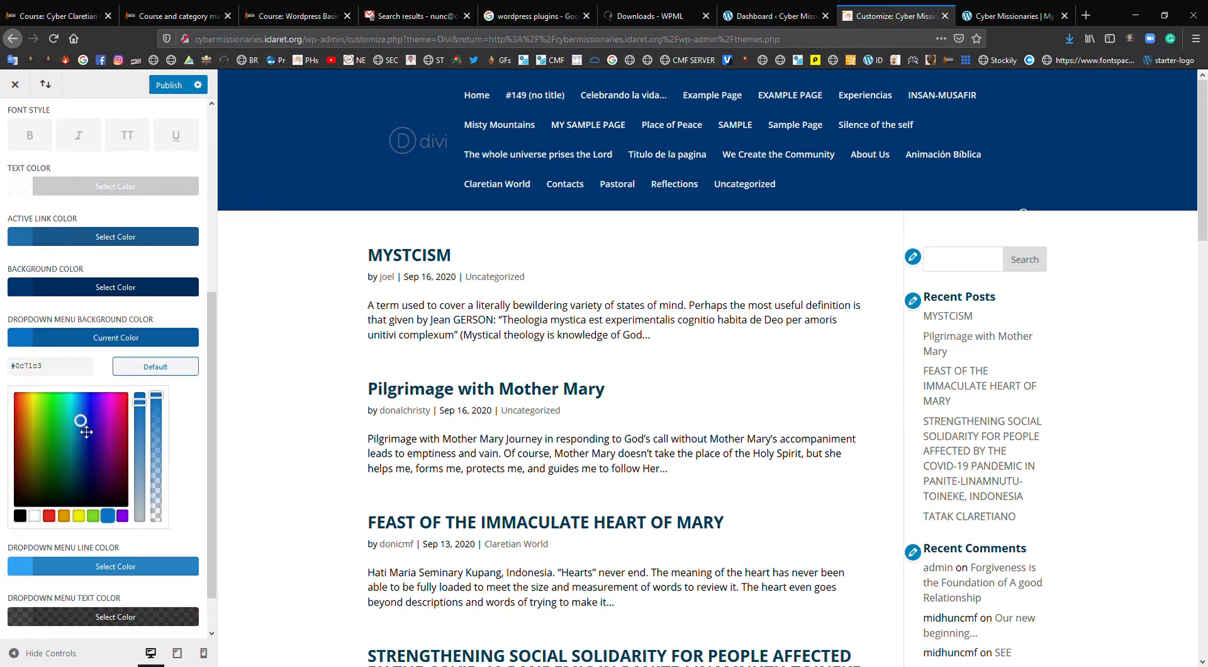
pyautogui.moveTo(85, 426); pyautogui.dragTo(87, 480)
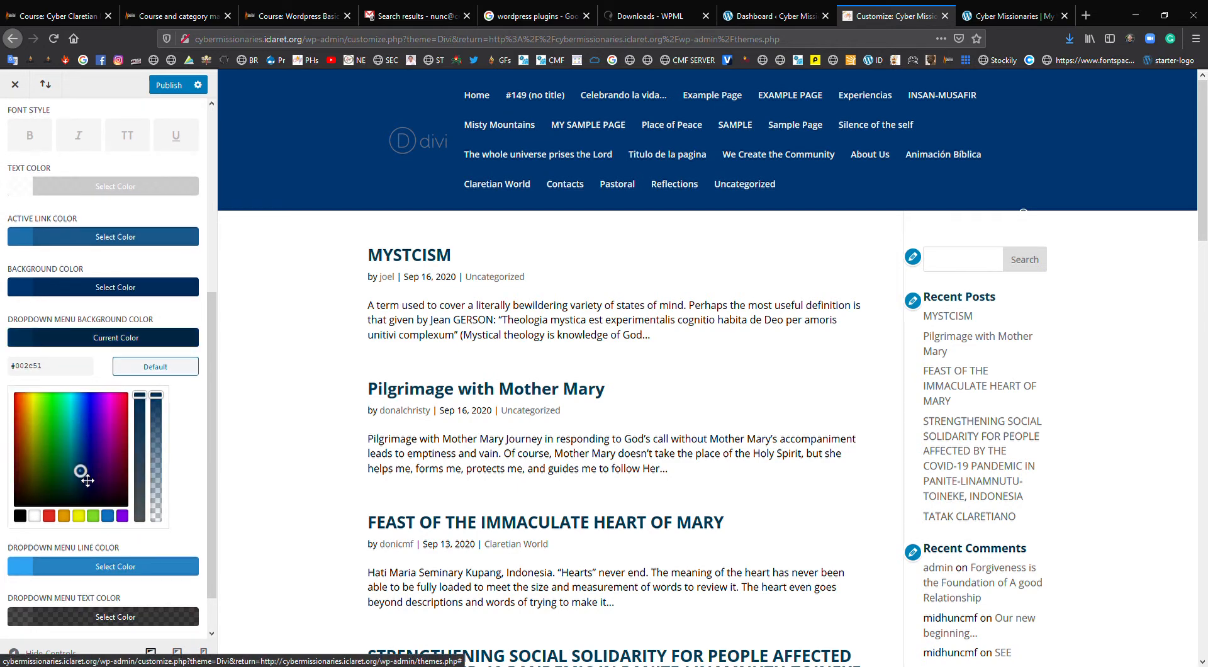
pyautogui.click(28, 340)
pyautogui.click(28, 522)
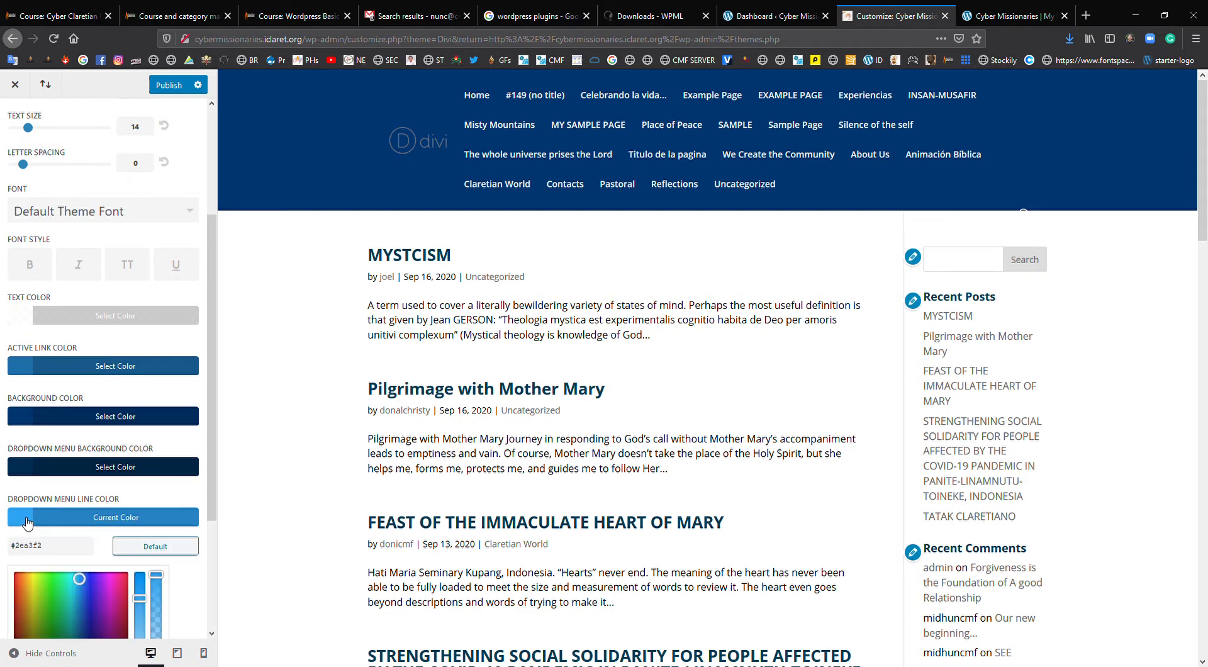
pyautogui.moveTo(217, 441); pyautogui.dragTo(212, 503)
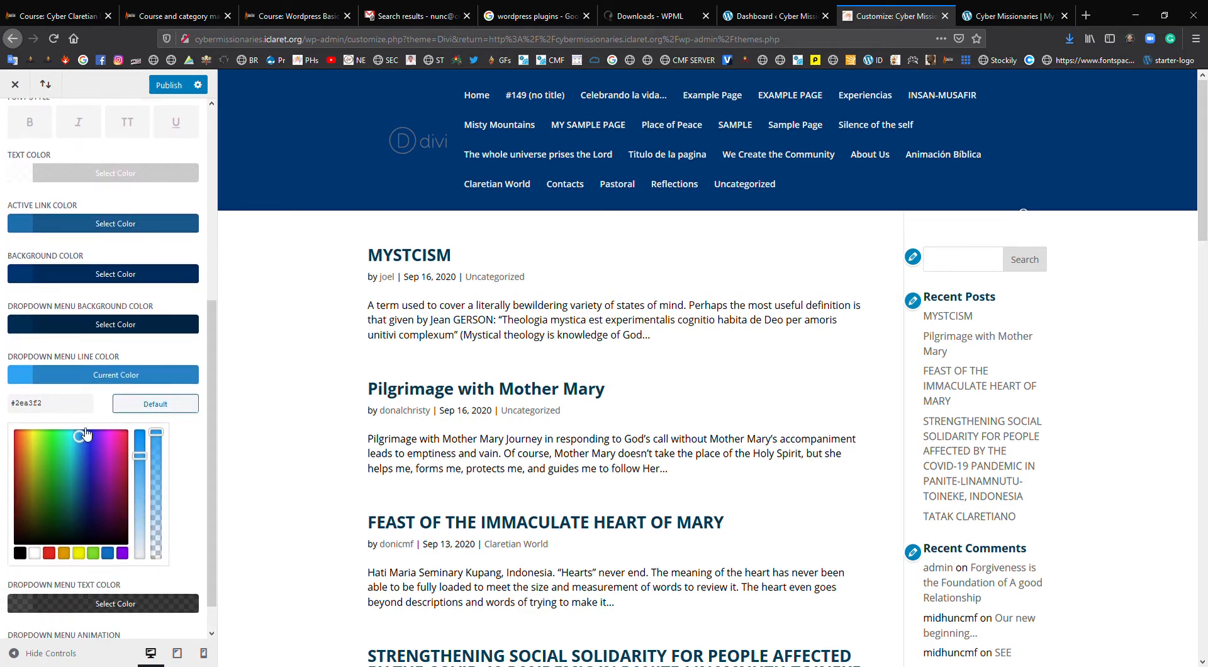
pyautogui.click(27, 383)
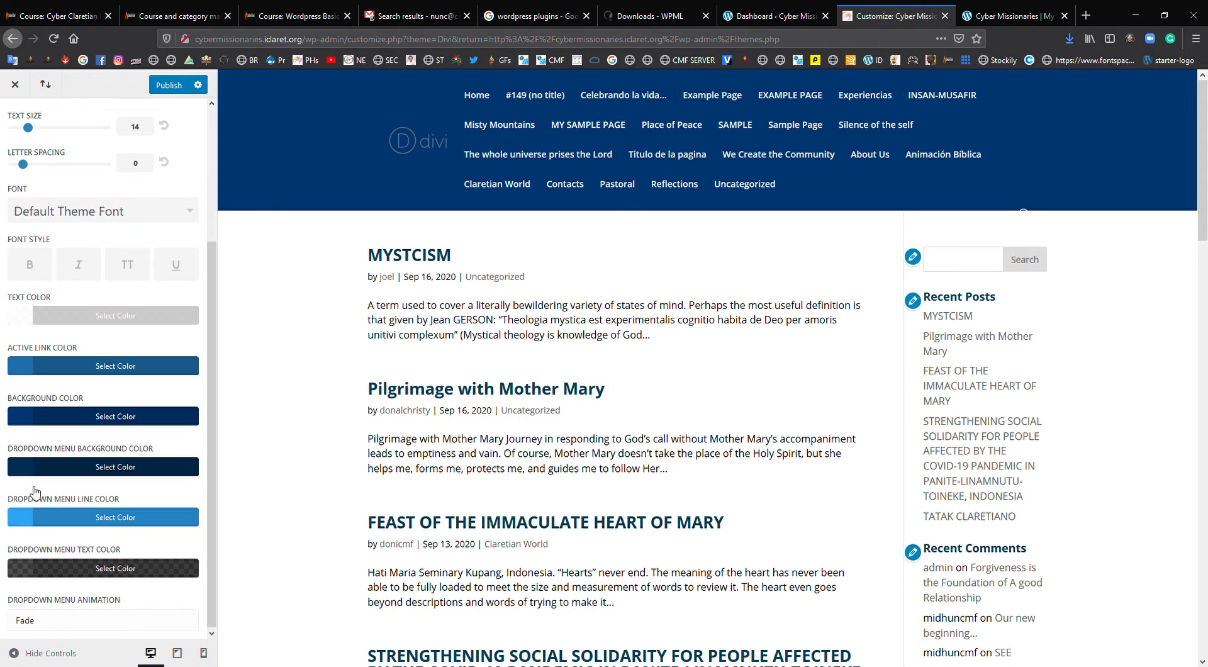
# - Set the primary menu's dropdown menu text color to the preset white
pyautogui.click(24, 570)
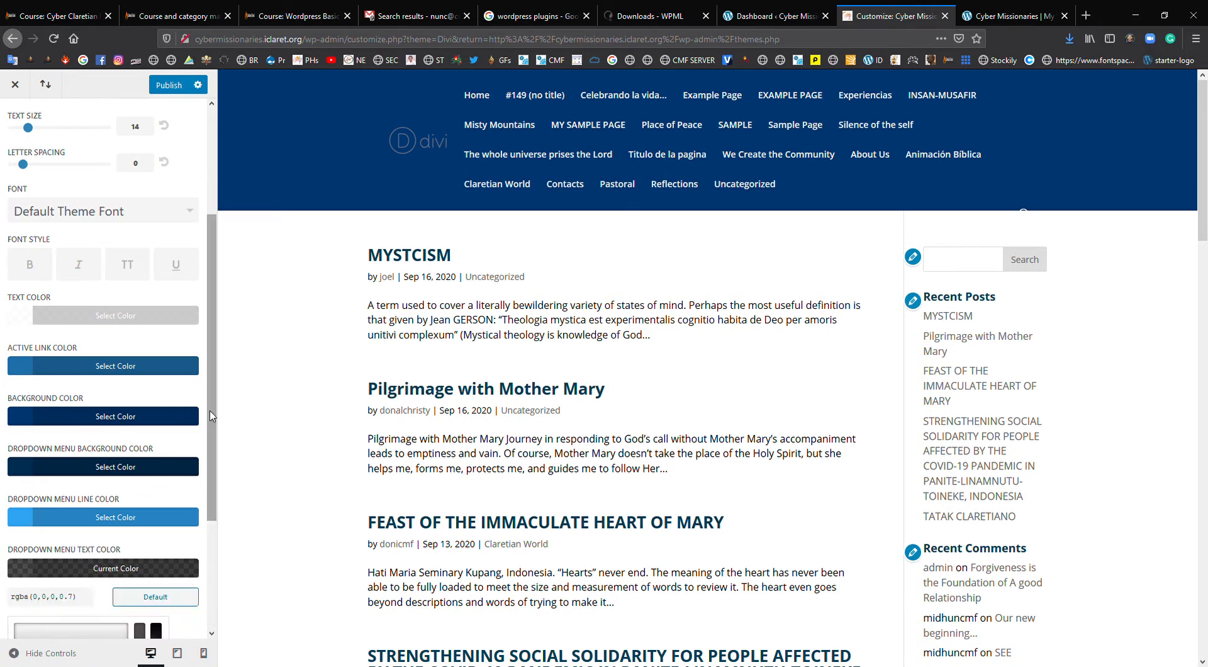
pyautogui.moveTo(212, 418); pyautogui.dragTo(221, 509)
pyautogui.click(35, 593)
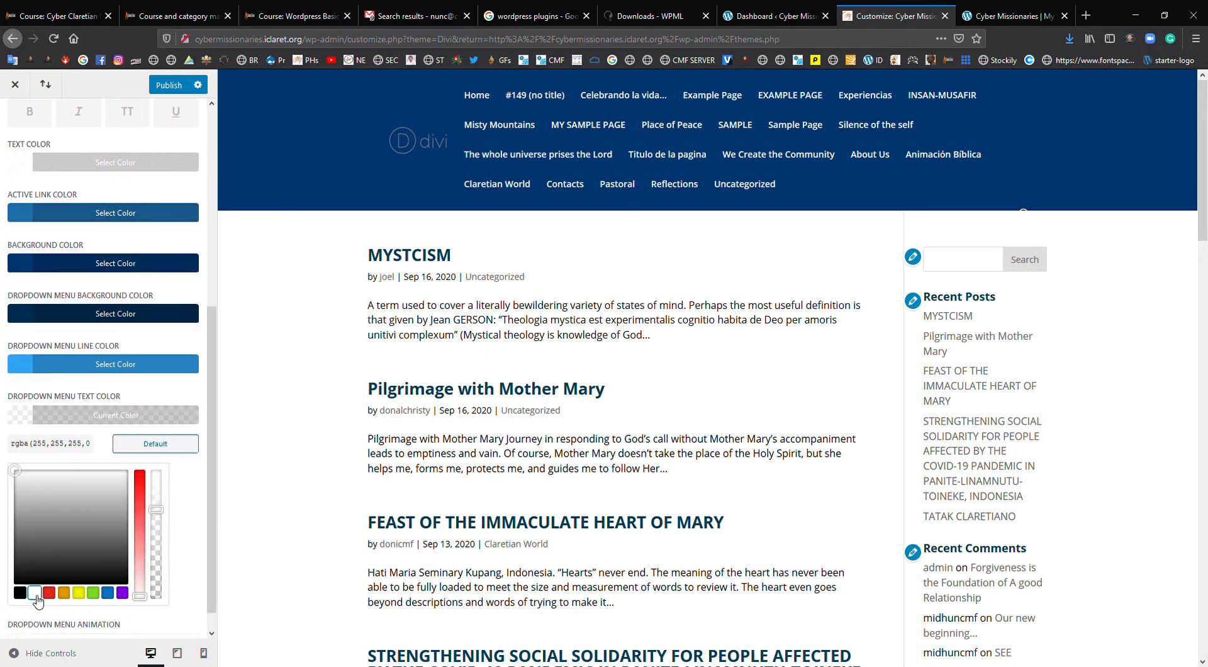
pyautogui.click(23, 418)
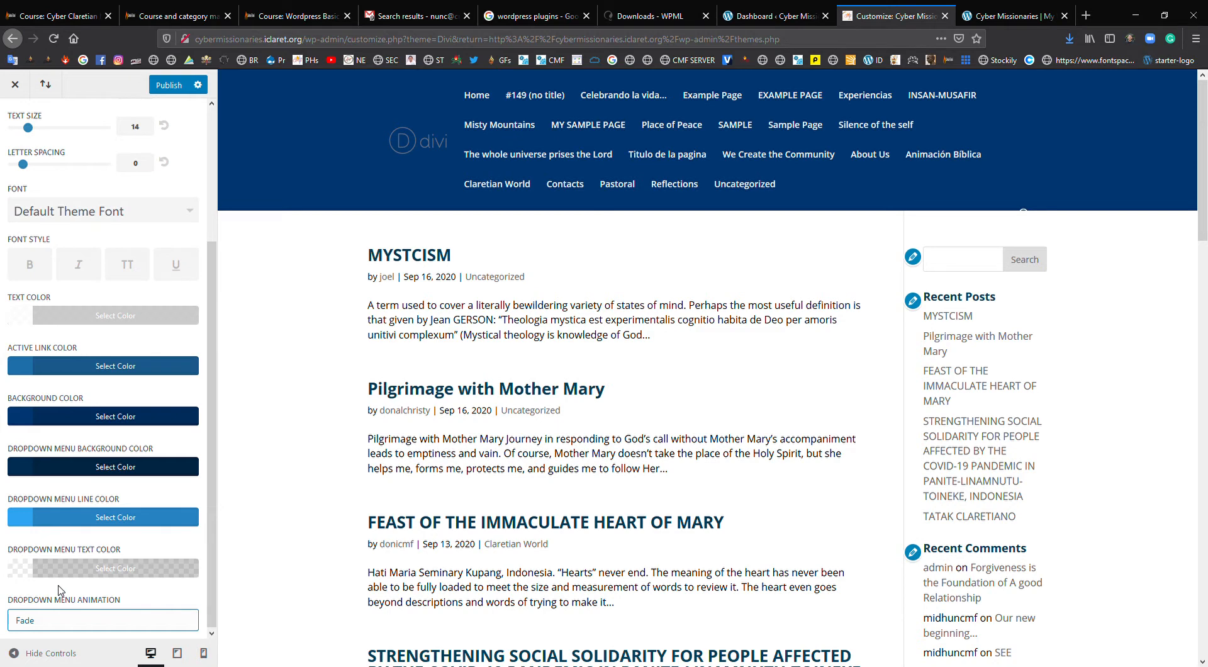
# - Publish the primary menu bar changes
pyautogui.scroll(5, 80, 538)
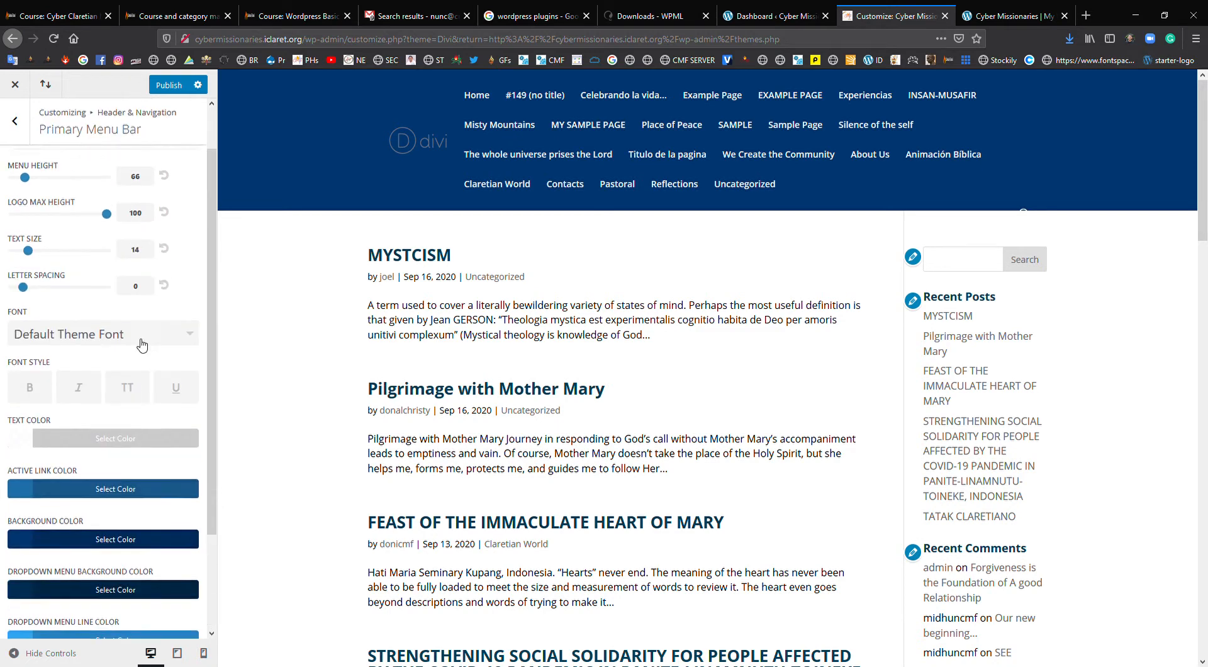
pyautogui.click(167, 87)
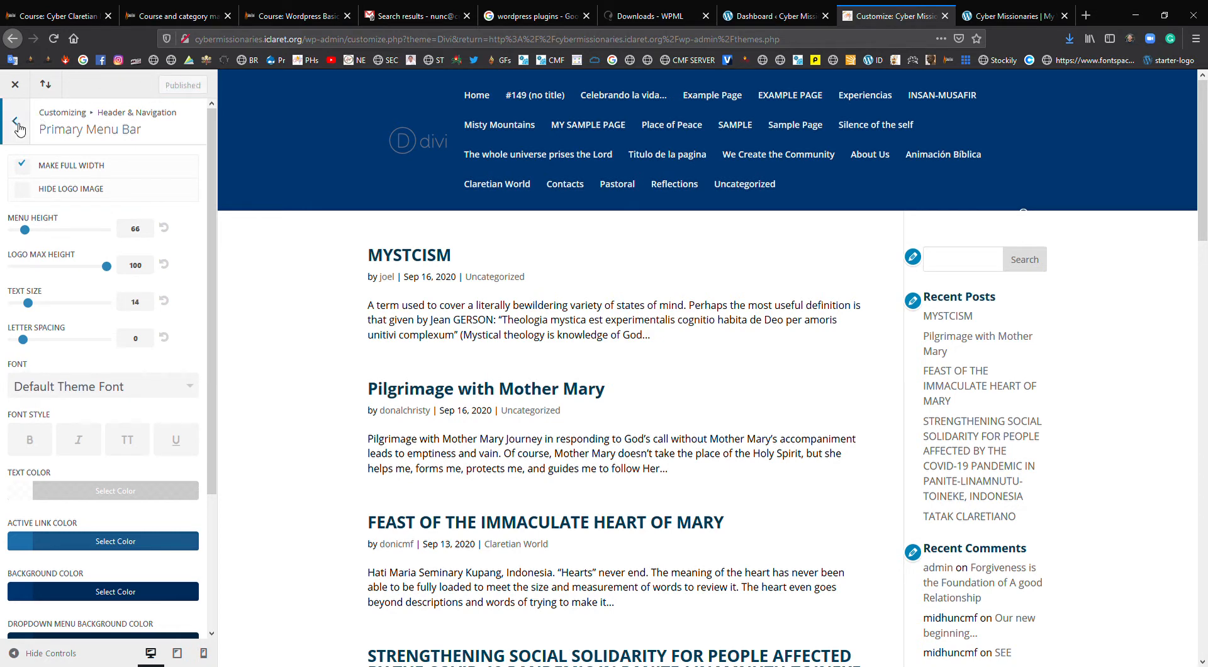
# - Switch the primary menu bar's Make Full Width option off and back on
pyautogui.click(22, 165)
pyautogui.click(25, 167)
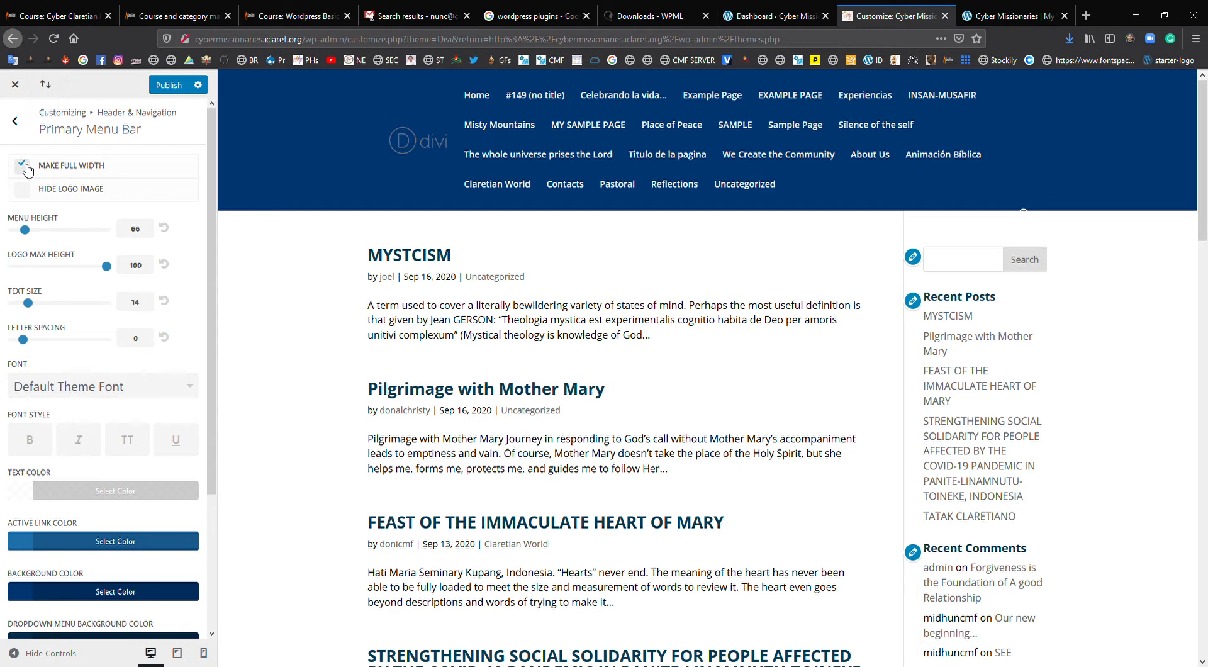
# - Open the Secondary Menu Bar settings and review its options against the site preview
pyautogui.click(22, 124)
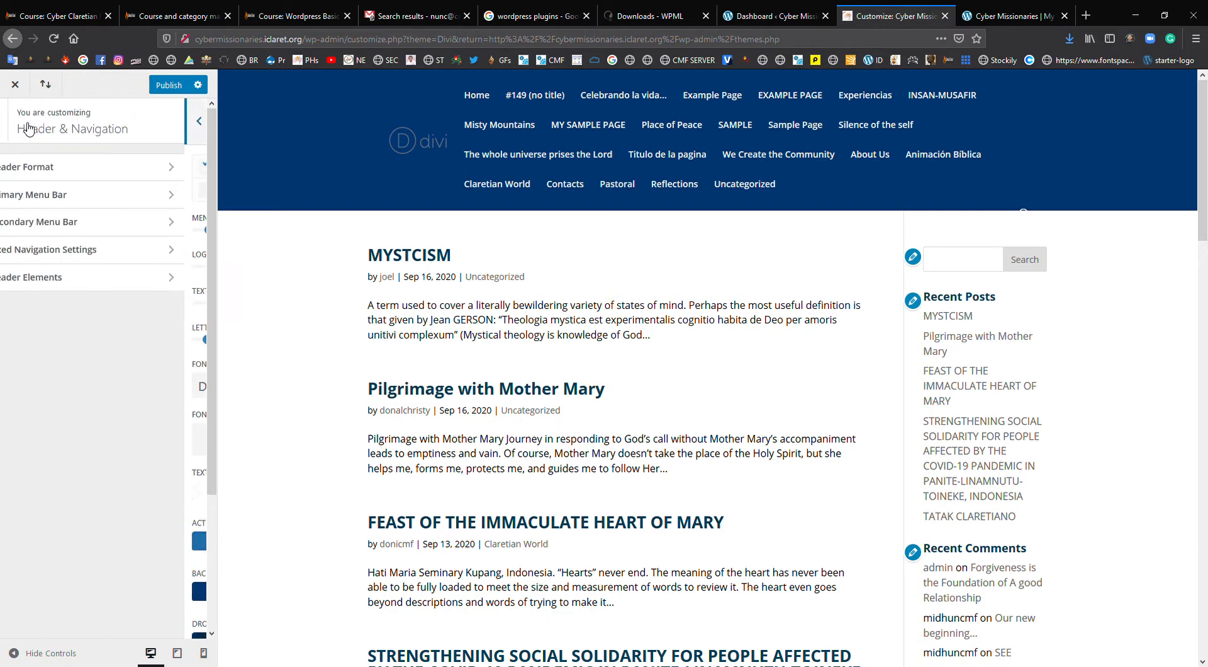
pyautogui.click(71, 231)
pyautogui.scroll(-3, 321, 293)
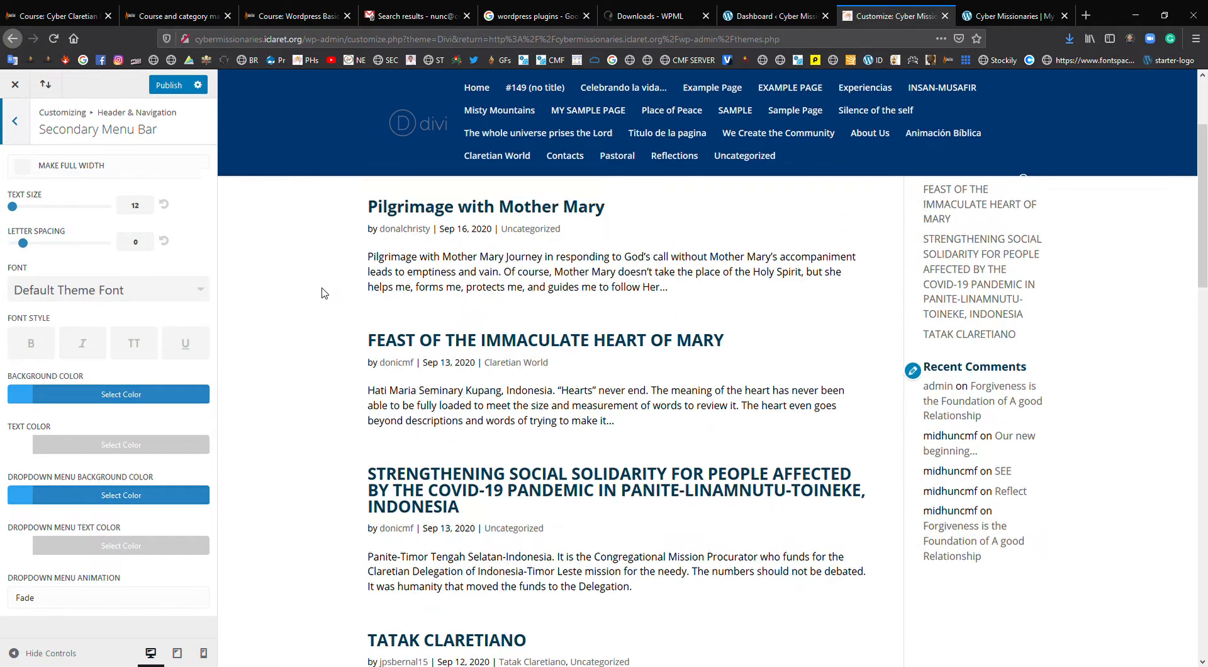
pyautogui.scroll(3, 304, 135)
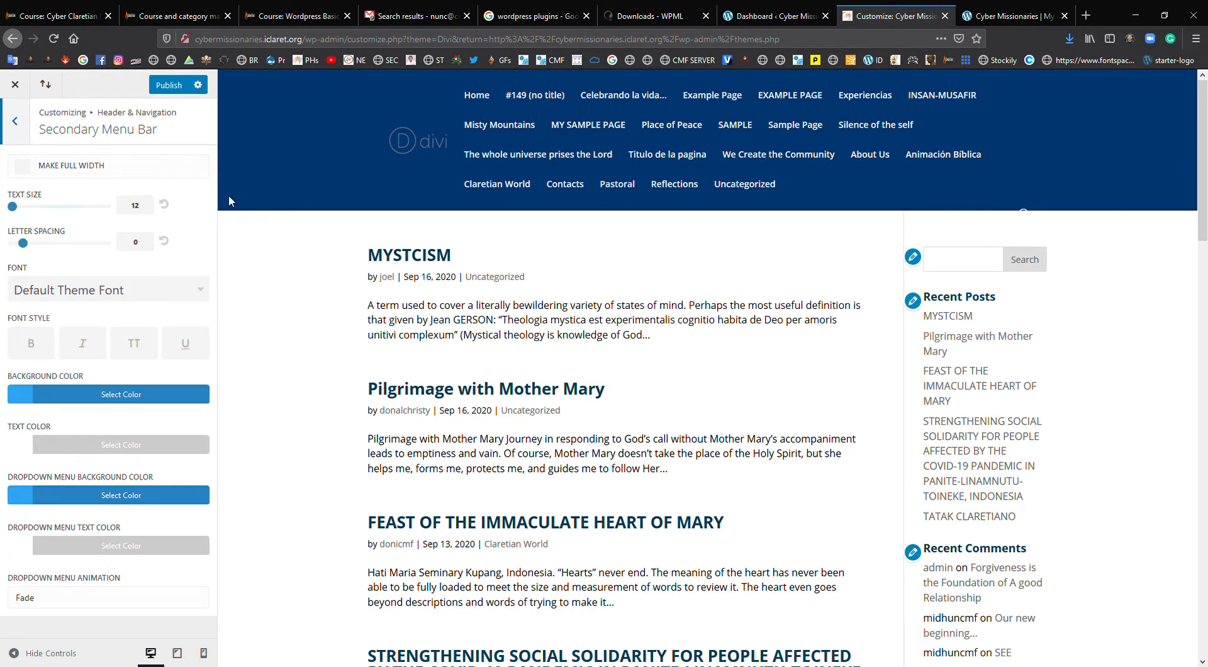
# - Open the Fixed Navigation Settings and examine how the header behaves while the page preview is scrolled
pyautogui.click(9, 121)
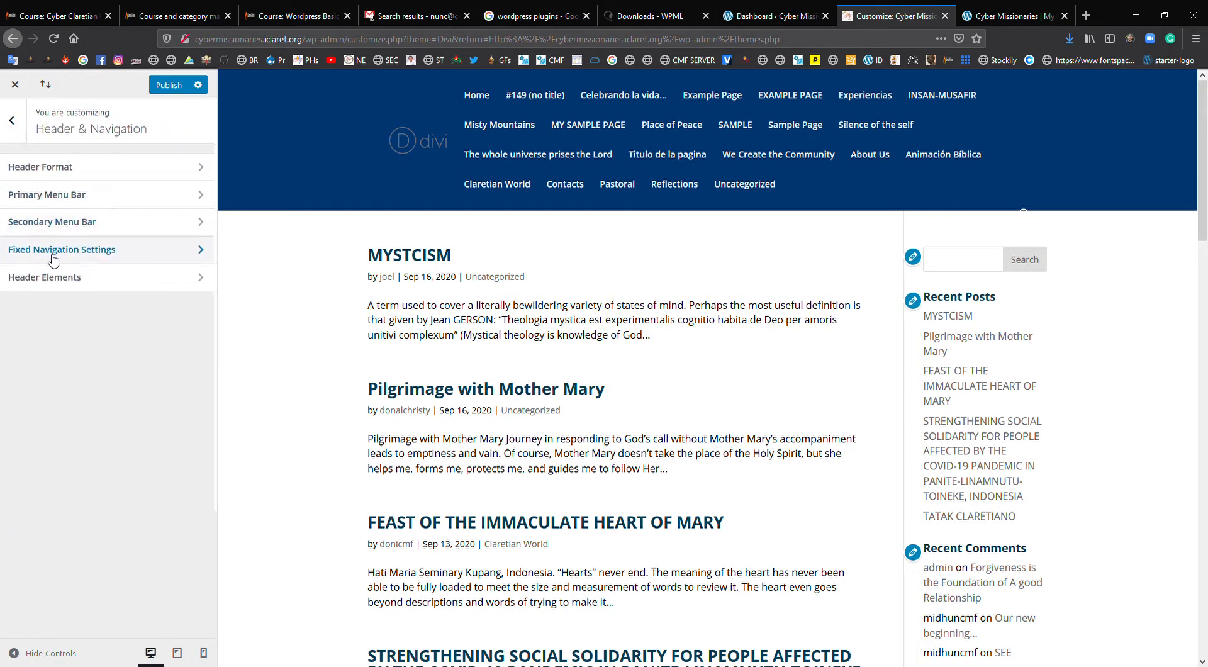
pyautogui.click(14, 250)
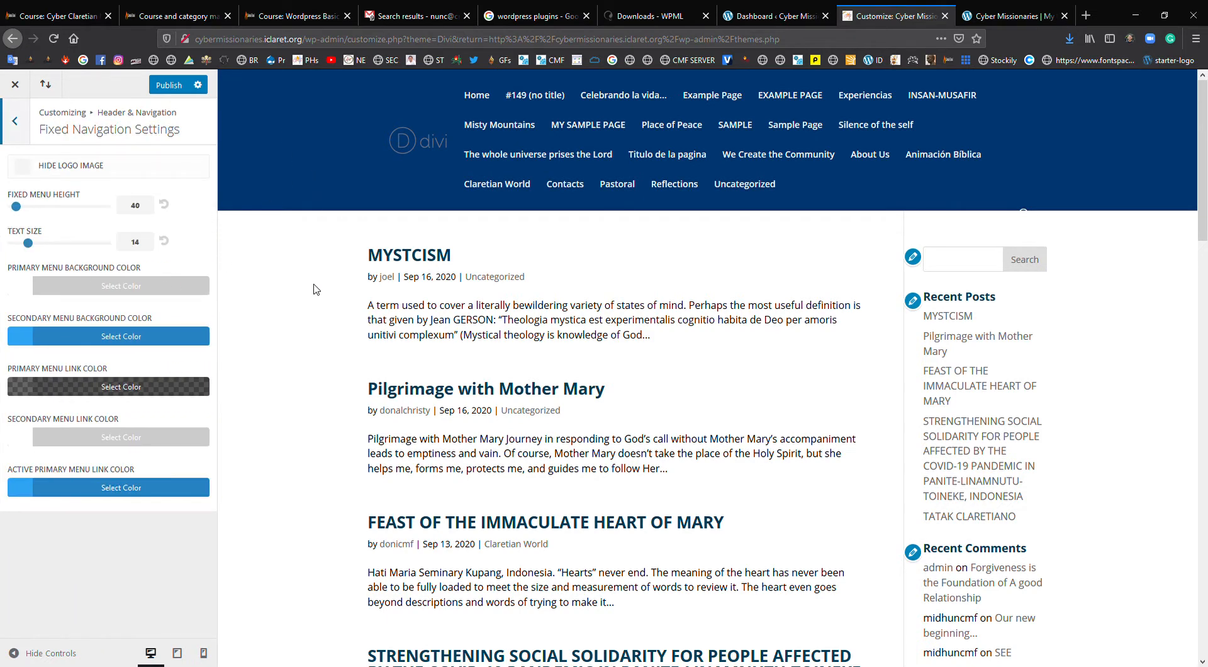
pyautogui.scroll(-20, 316, 289)
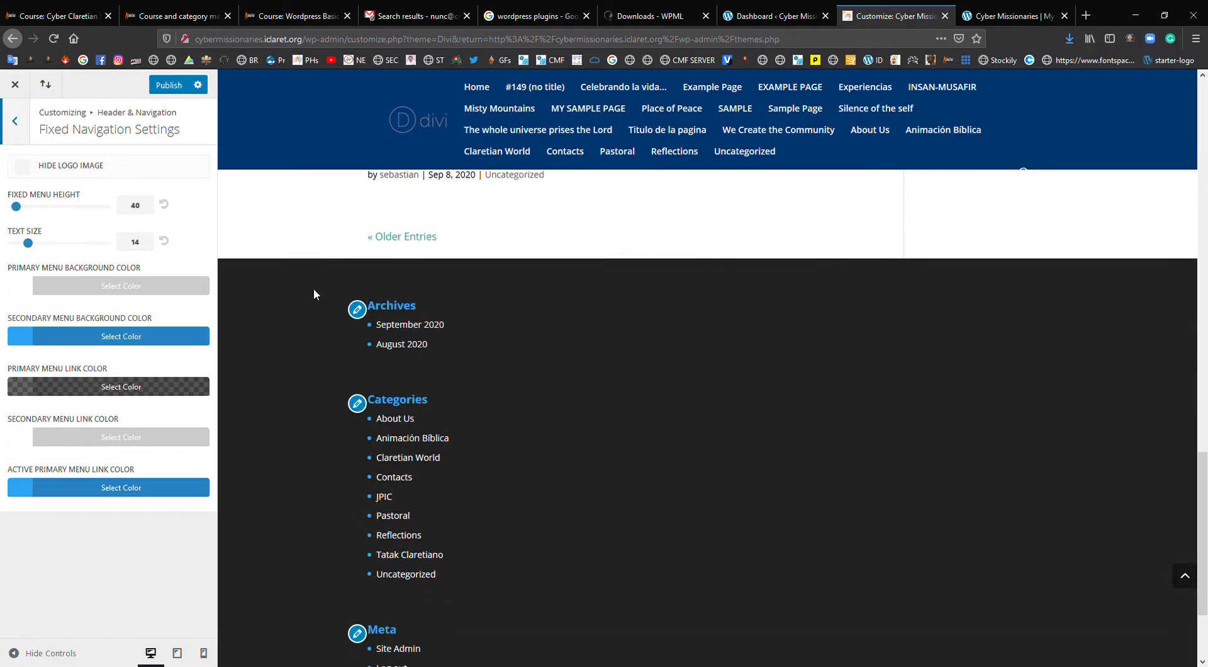
pyautogui.scroll(10, 311, 270)
pyautogui.scroll(-3, 310, 251)
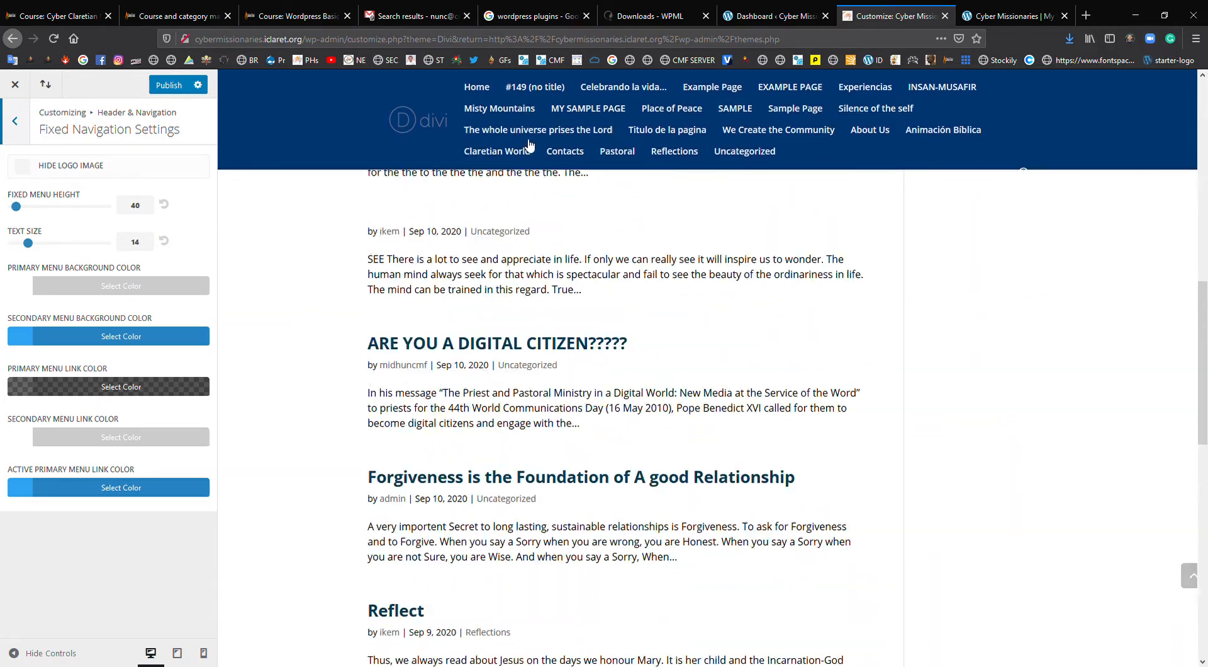
pyautogui.scroll(2, 529, 145)
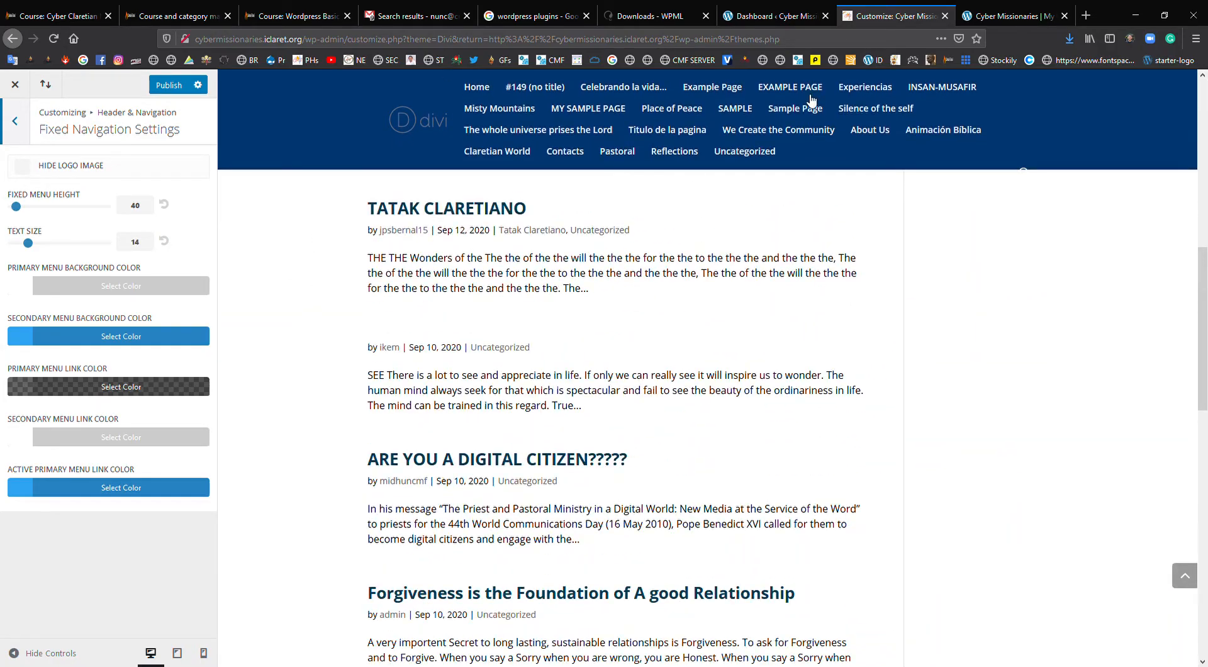
# - Set the fixed navigation's primary menu background color to the dark red #7a0d0d
pyautogui.click(22, 290)
pyautogui.click(50, 464)
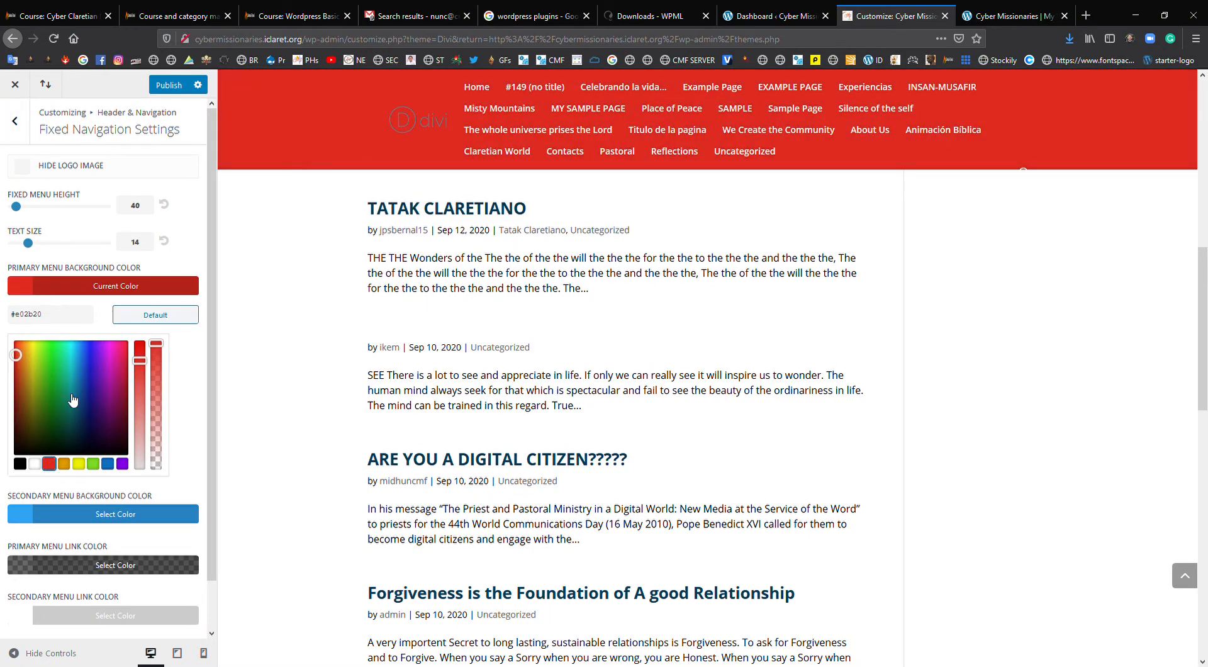
pyautogui.moveTo(15, 355); pyautogui.dragTo(17, 404)
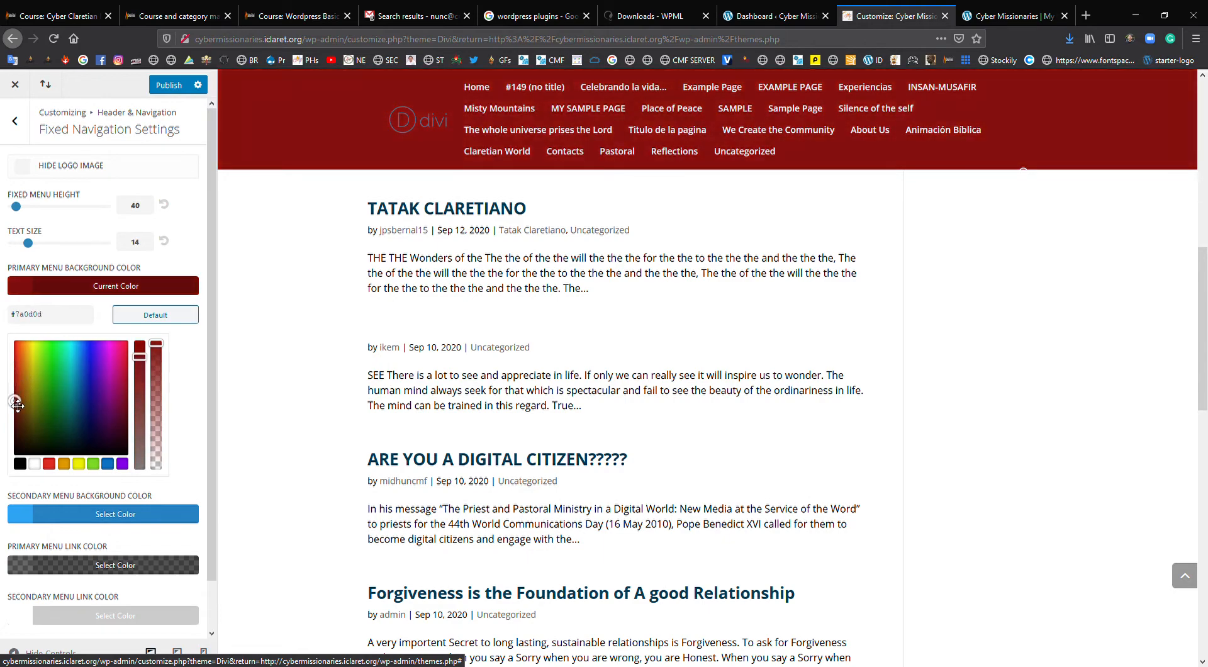
pyautogui.click(32, 288)
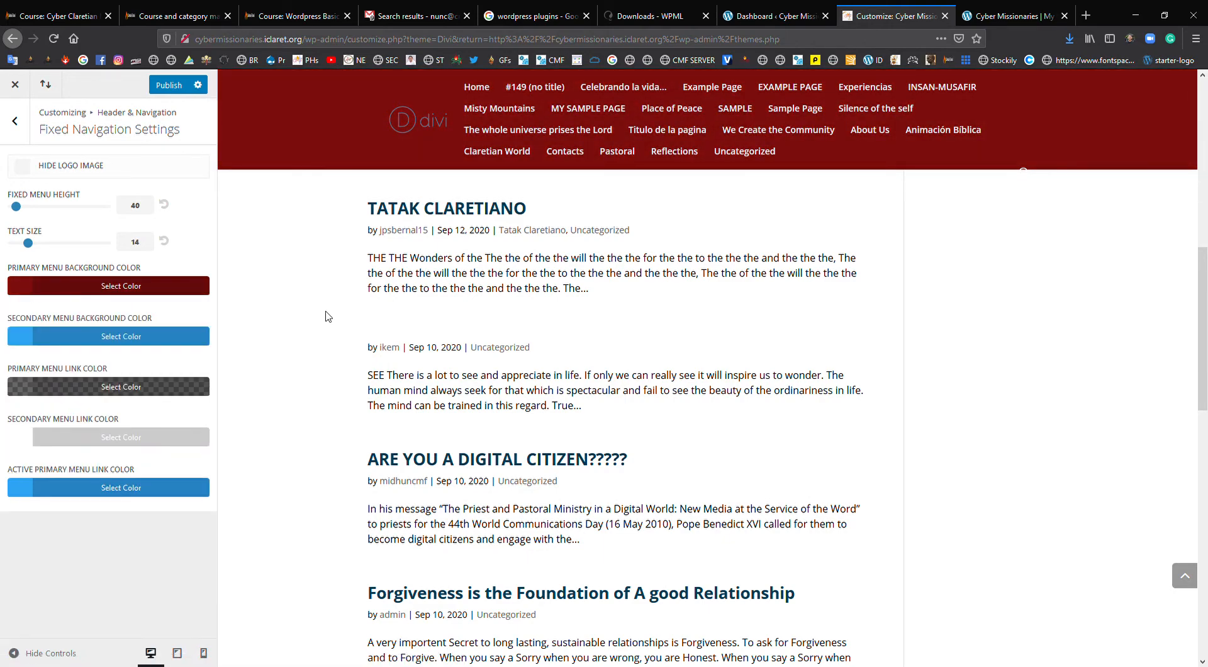
# - Compare the header at the top of the page preview with the fixed header on scrolling, and publish the change
pyautogui.scroll(7, 326, 316)
pyautogui.scroll(3, 320, 308)
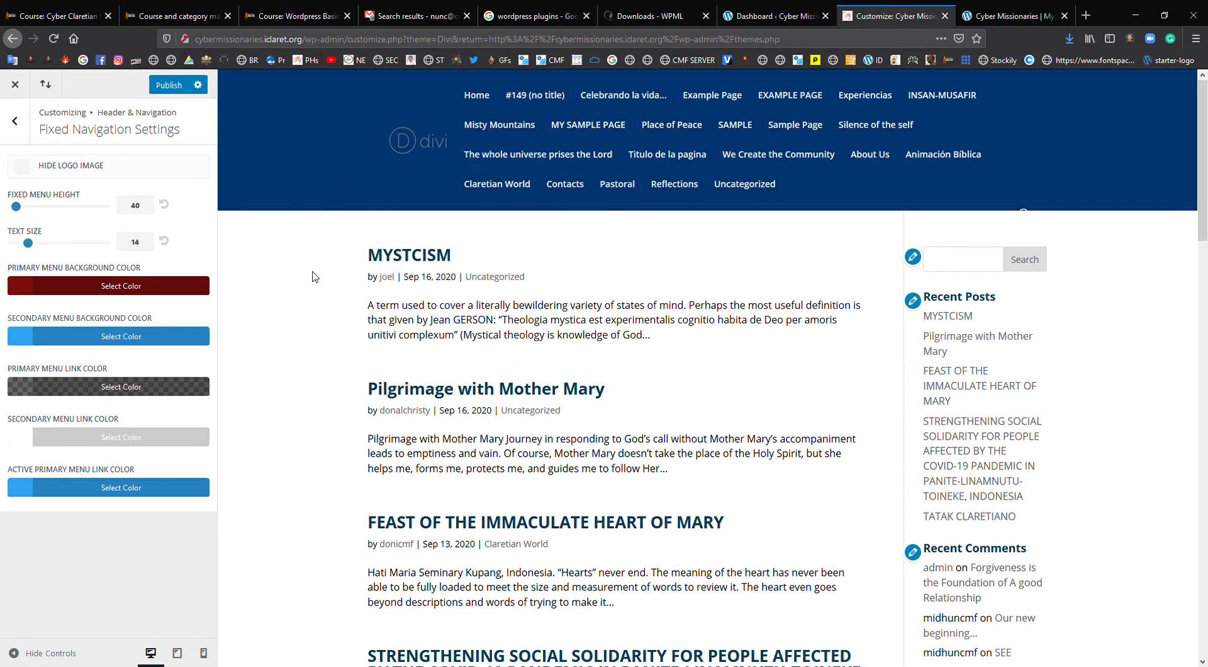
pyautogui.scroll(-10, 314, 277)
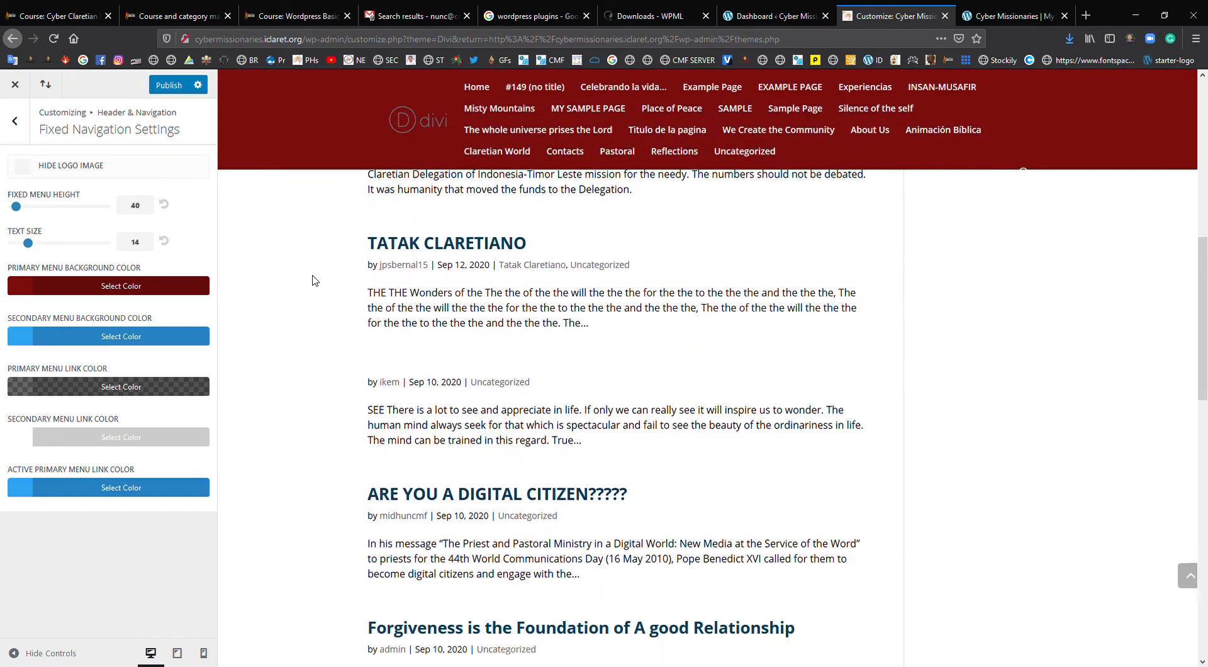
pyautogui.scroll(-8, 315, 280)
pyautogui.scroll(12, 314, 281)
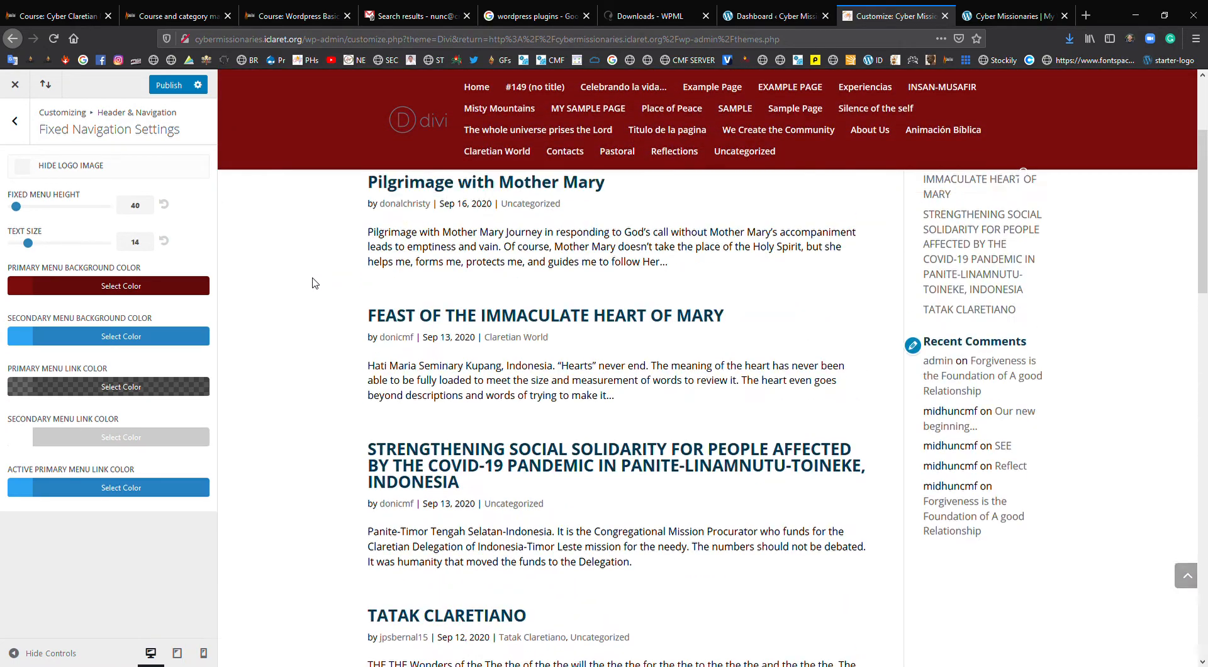
pyautogui.scroll(4, 314, 283)
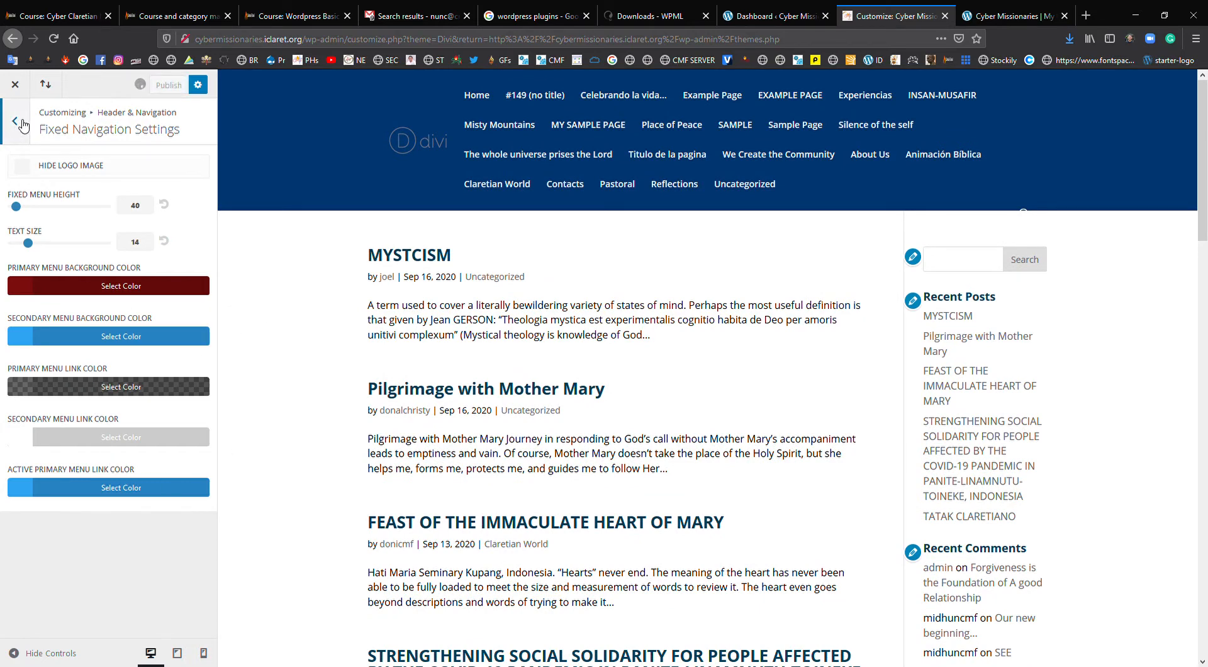
# - In the Header Elements settings, enable Show Social Icons and enter a sample phone number
pyautogui.click(16, 121)
pyautogui.click(114, 278)
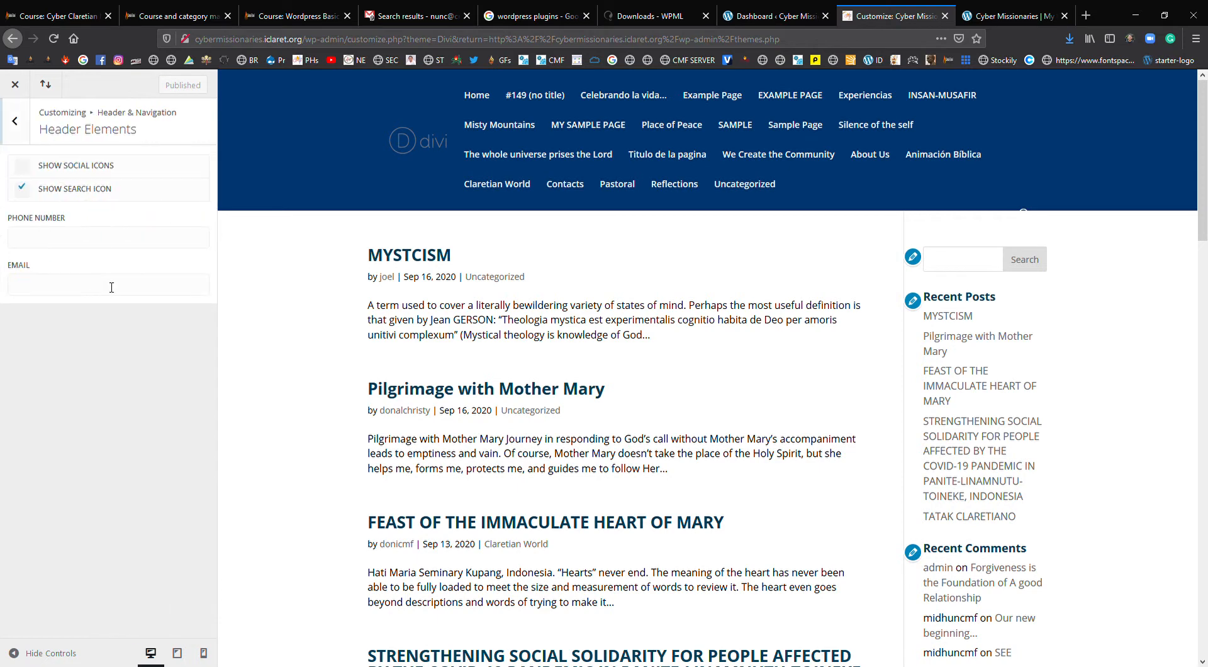
pyautogui.click(25, 166)
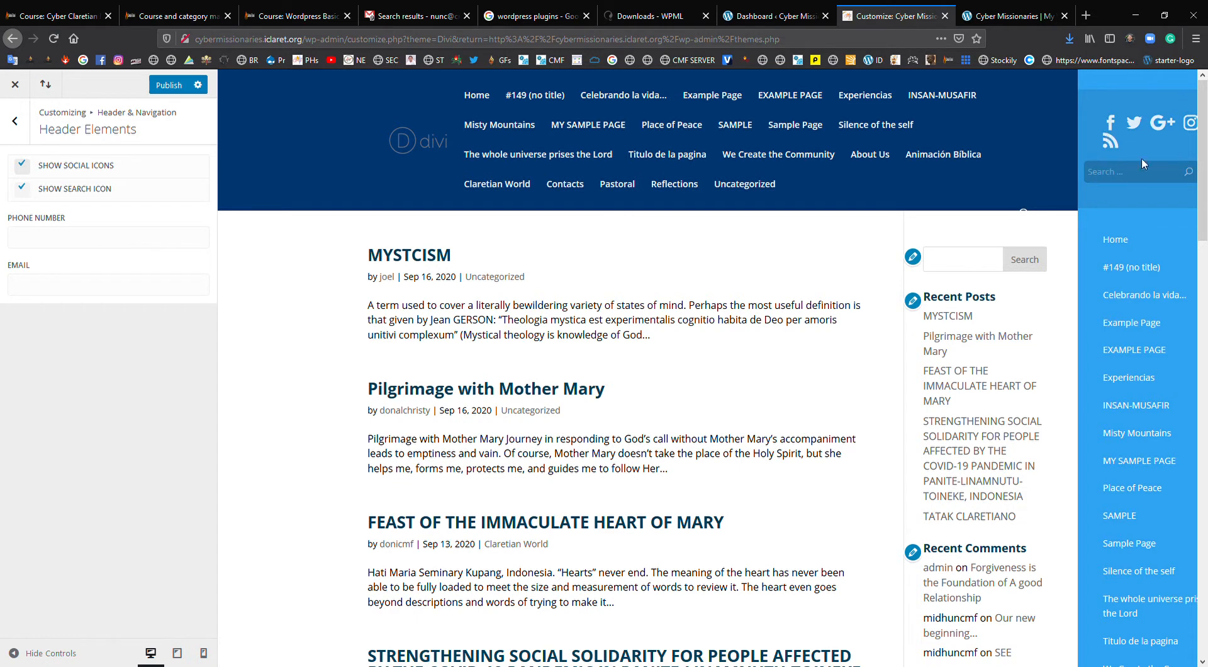
pyautogui.click(123, 246)
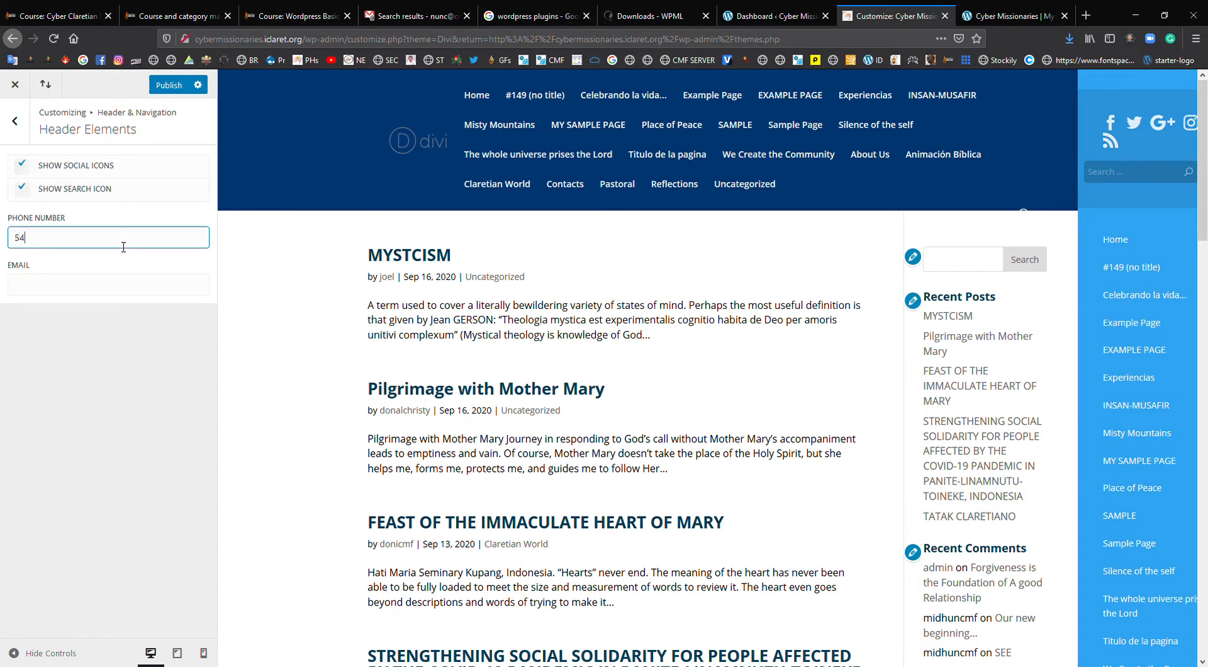
pyautogui.click(83, 283)
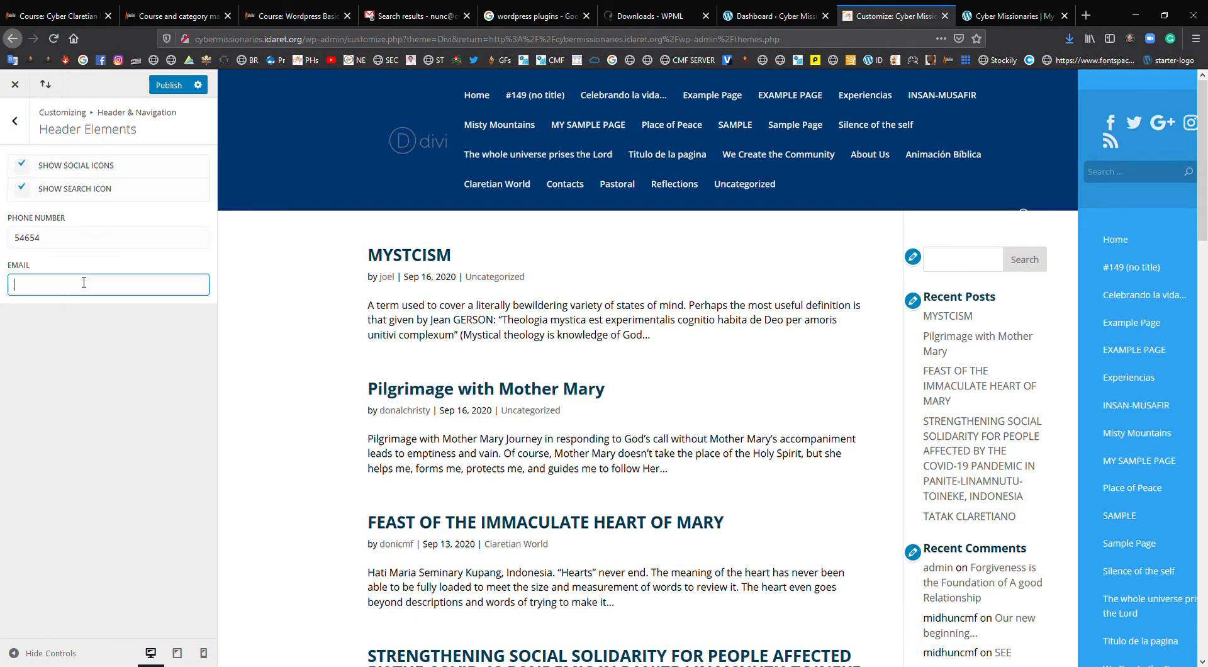
# - Clear the sample phone number and disable Show Social Icons
pyautogui.moveTo(62, 238); pyautogui.dragTo(6, 239)
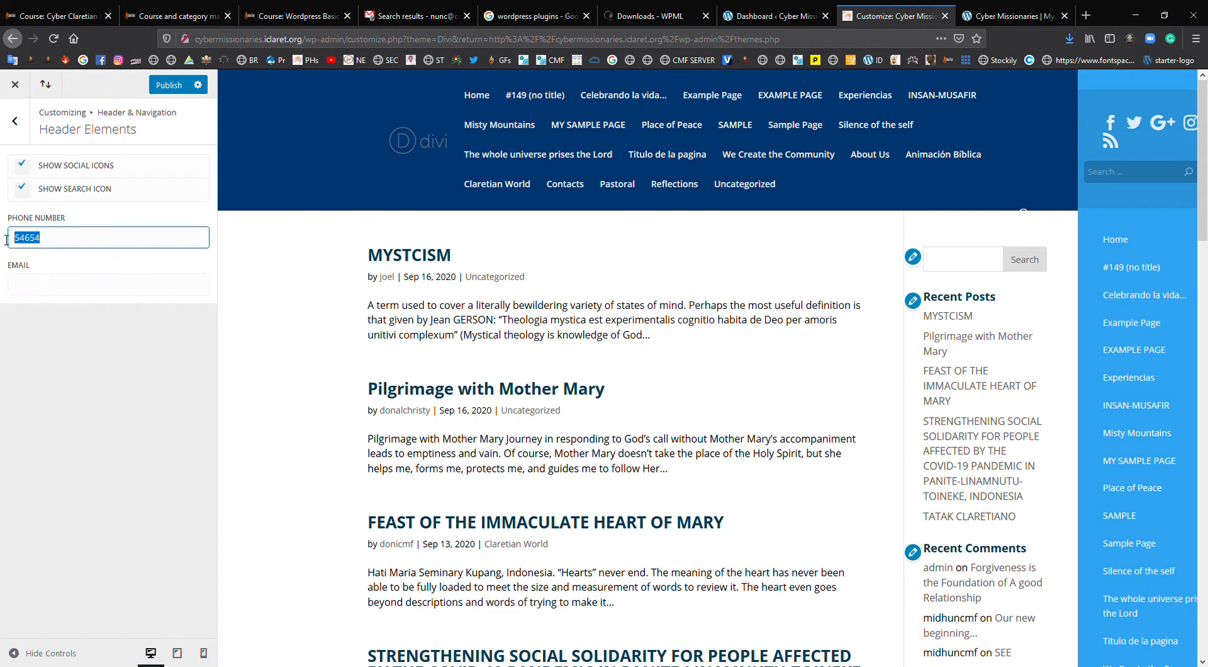
pyautogui.press('BackSpace')
pyautogui.click(22, 166)
# - Publish the header and navigation changes and open the General Settings
pyautogui.click(15, 115)
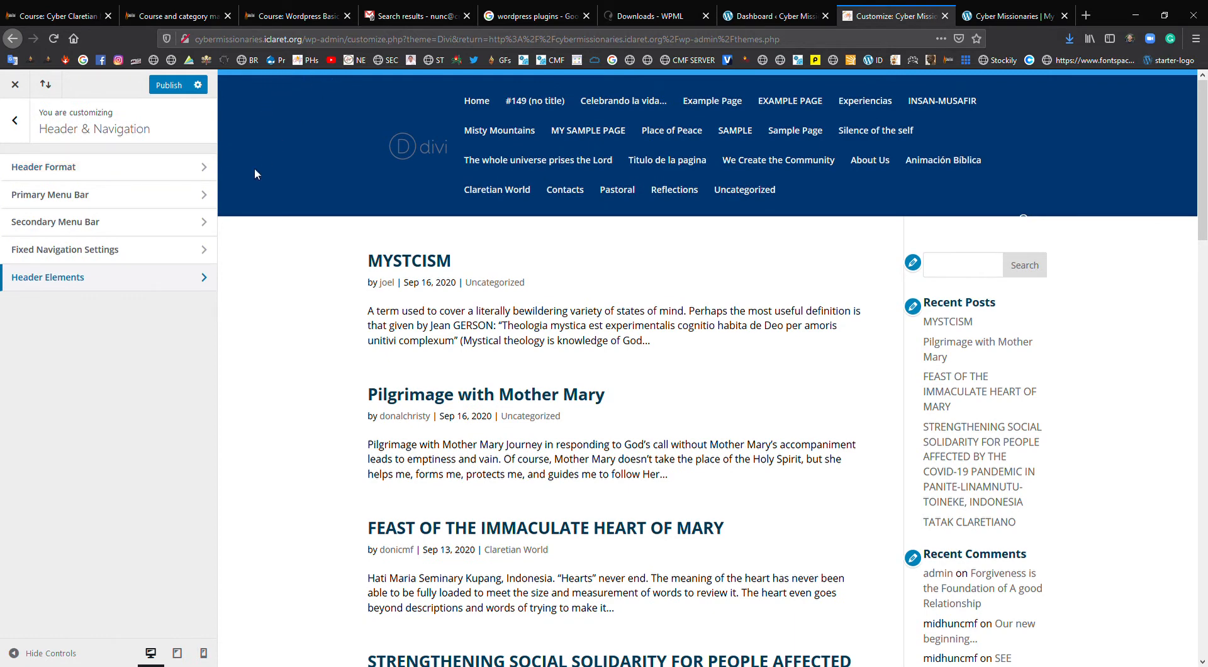
pyautogui.click(169, 85)
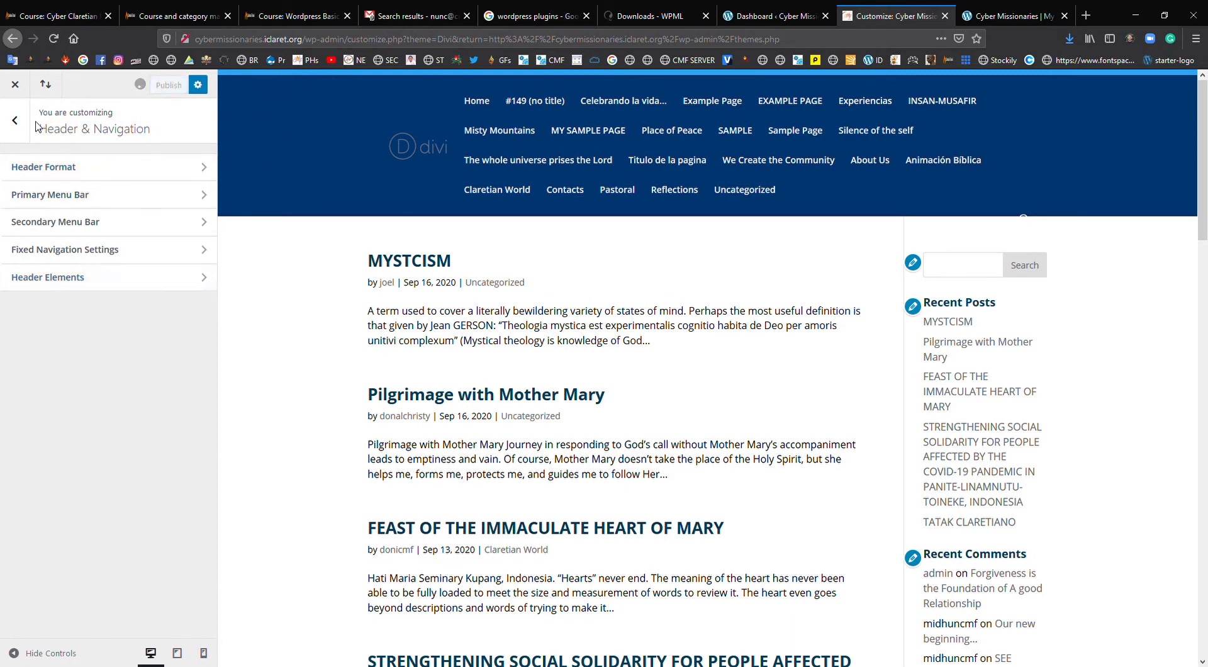
pyautogui.click(15, 120)
pyautogui.click(67, 220)
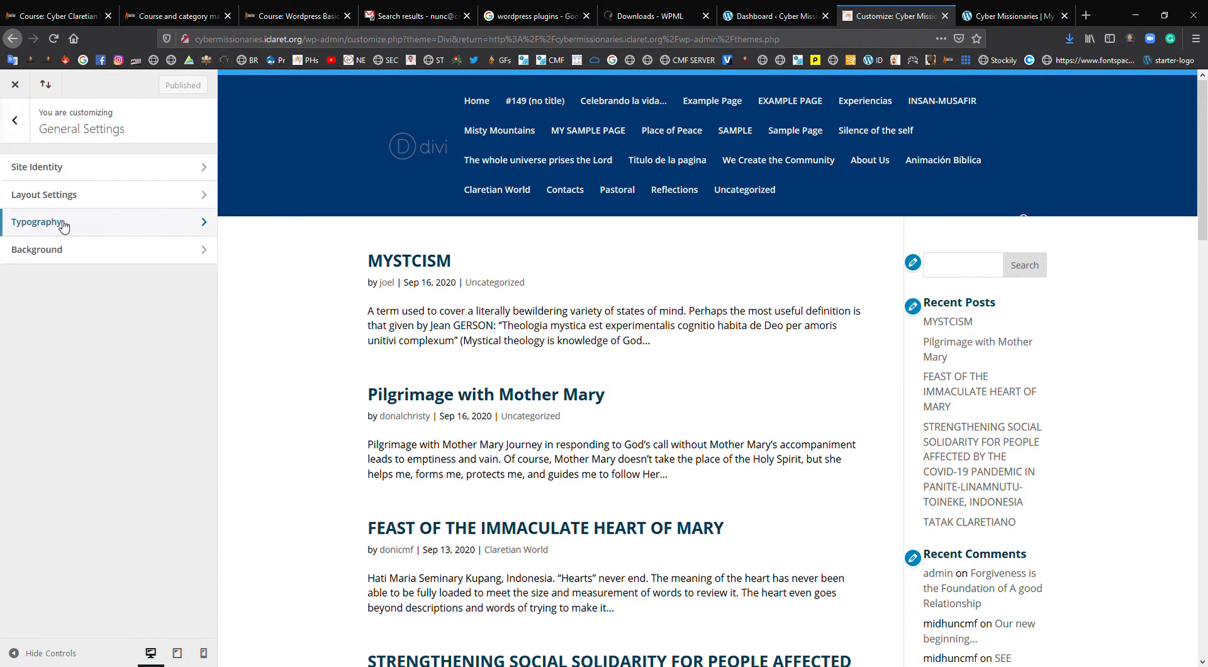
# - In the Layout Settings, turn off the custom sidebar width and publish the change
pyautogui.click(100, 195)
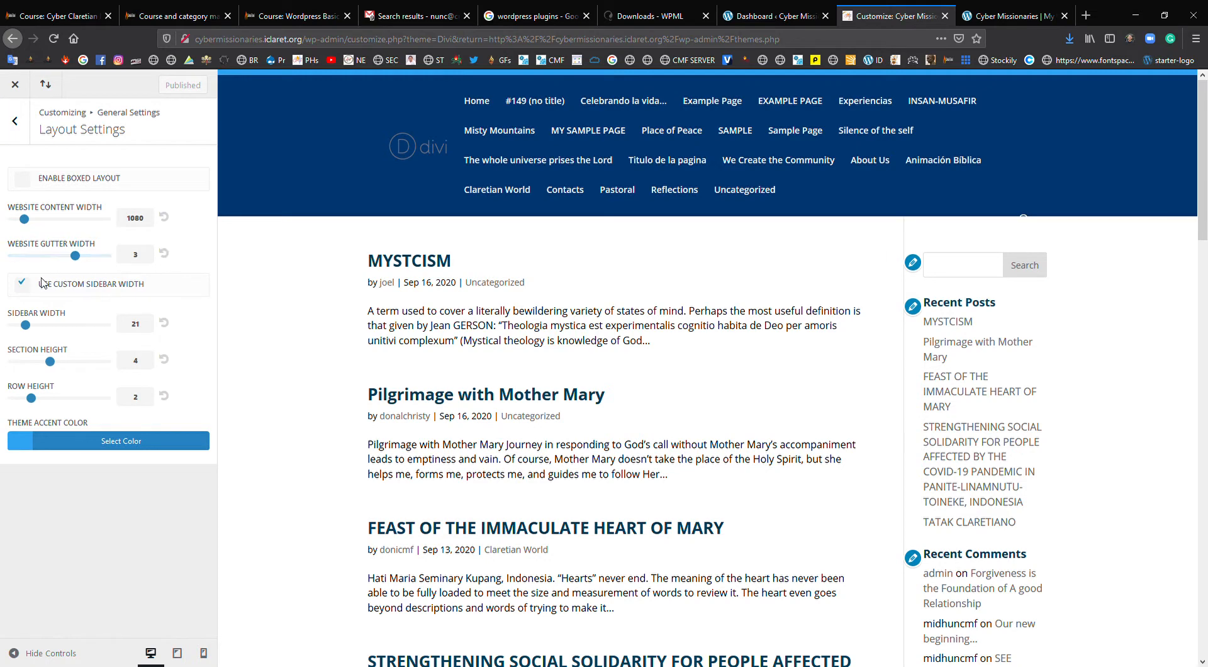
pyautogui.click(23, 283)
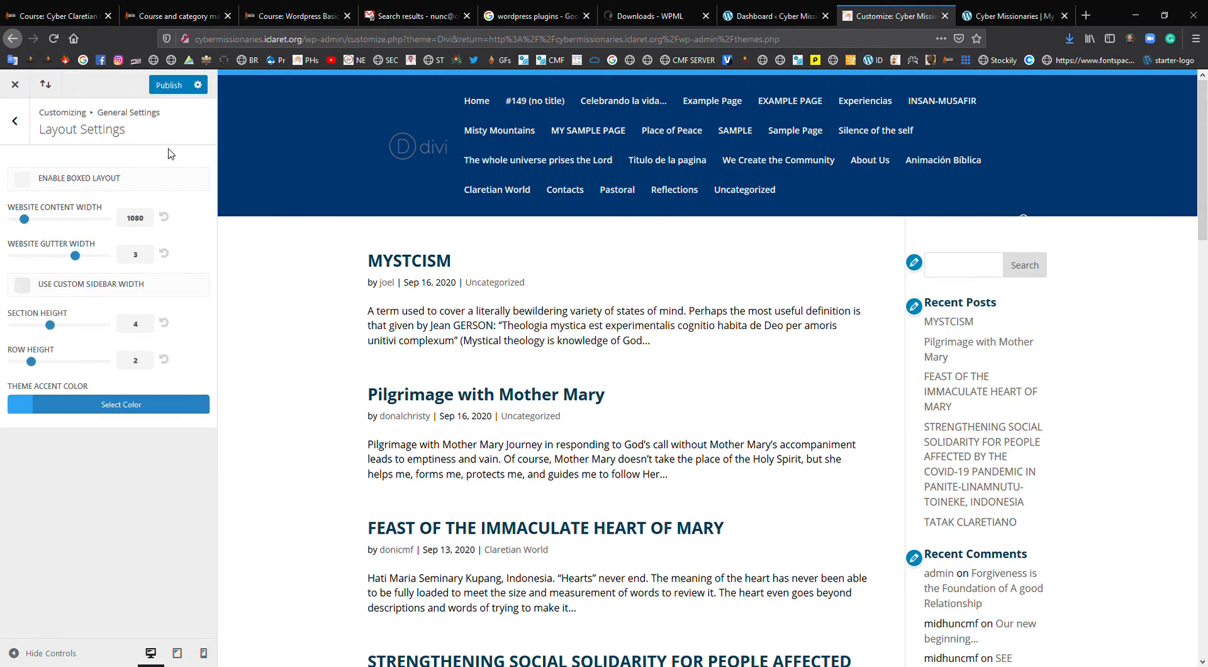
pyautogui.click(168, 86)
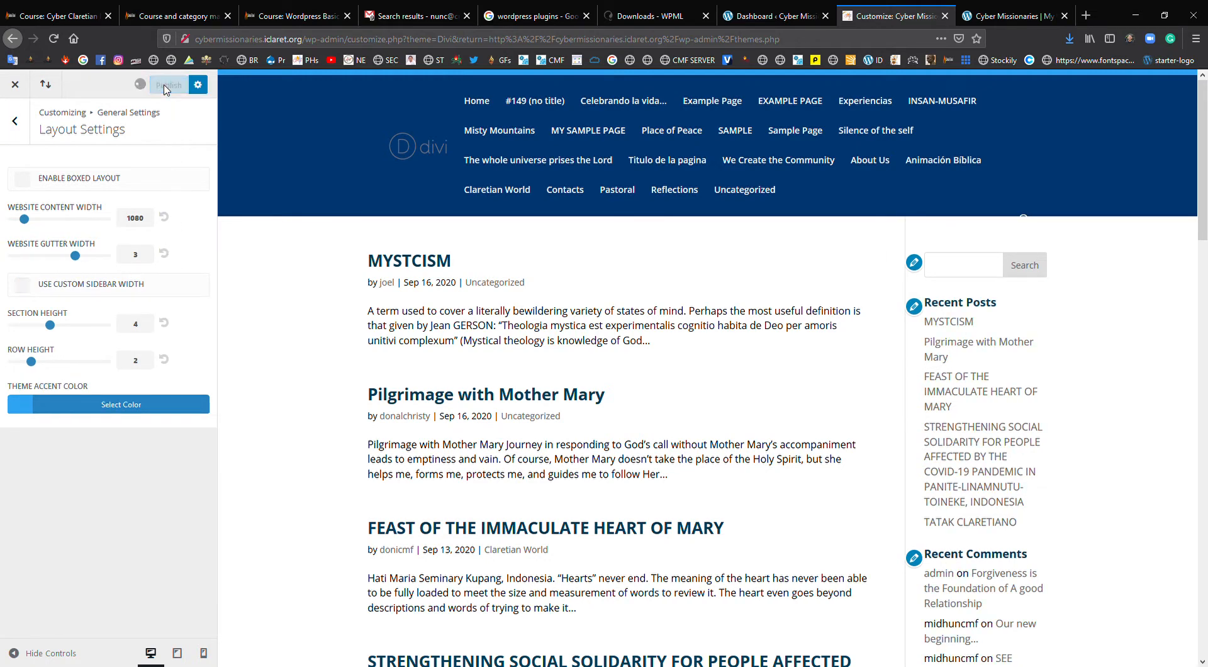
pyautogui.click(19, 120)
pyautogui.click(19, 121)
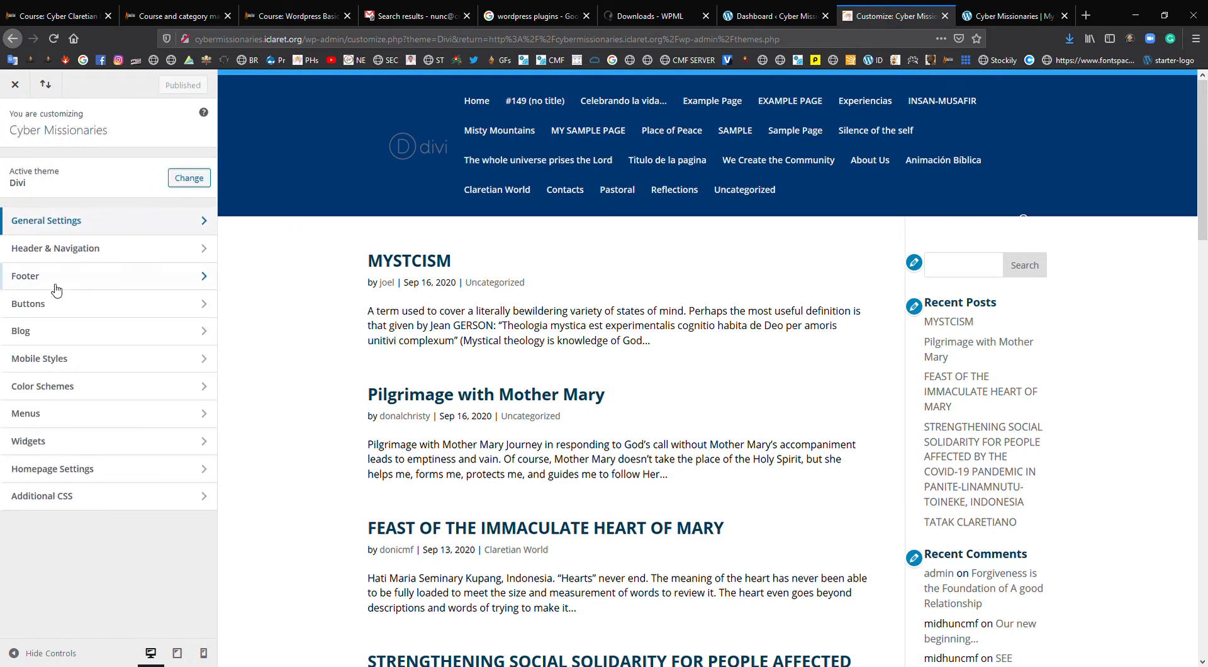
pyautogui.click(85, 250)
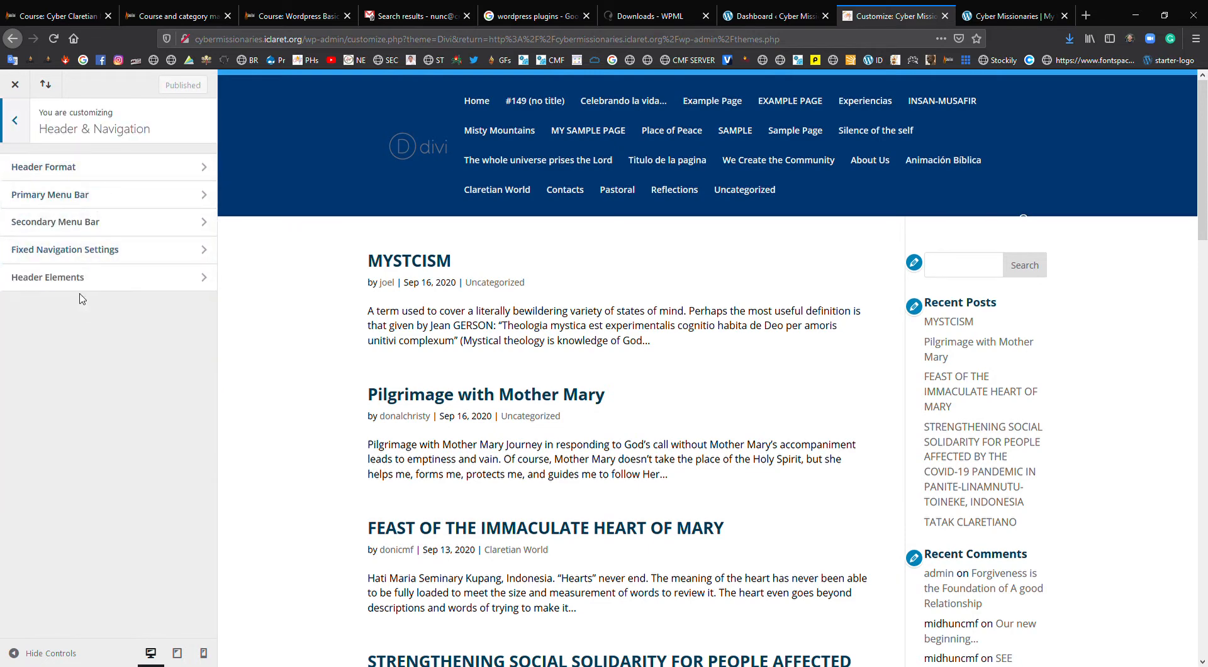
pyautogui.click(23, 126)
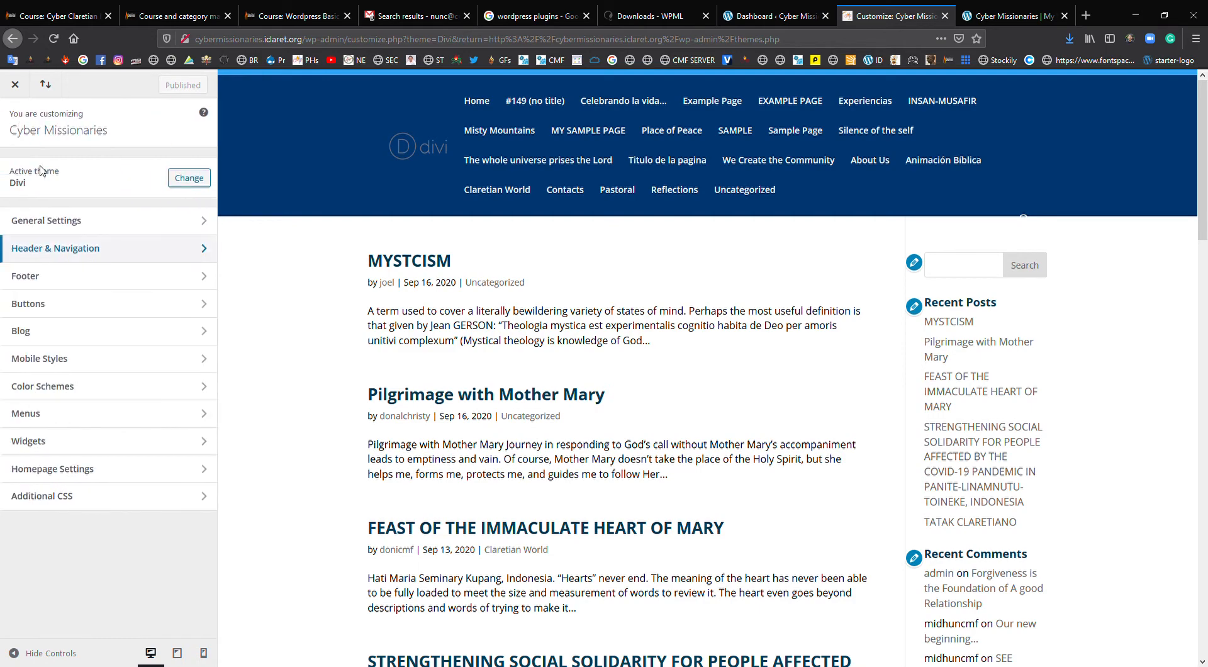
# - In the Footer Layout settings, choose the layout with four equal columns
pyautogui.click(71, 277)
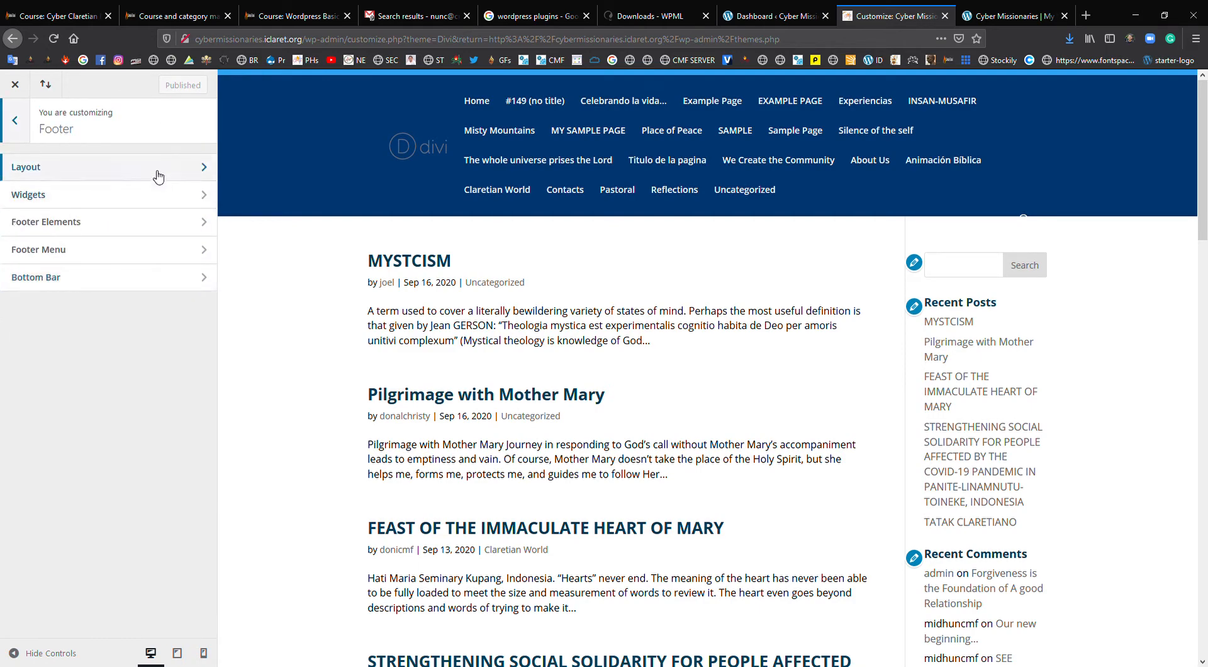
pyautogui.click(158, 175)
pyautogui.scroll(-20, 306, 302)
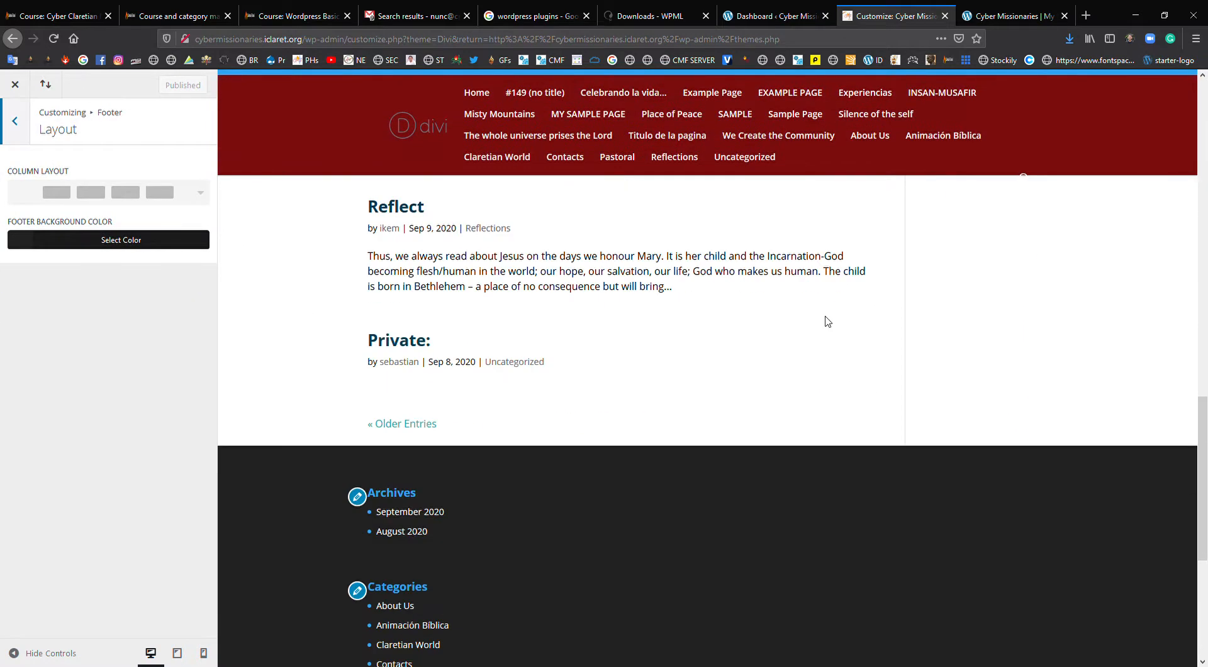
pyautogui.scroll(5, 692, 378)
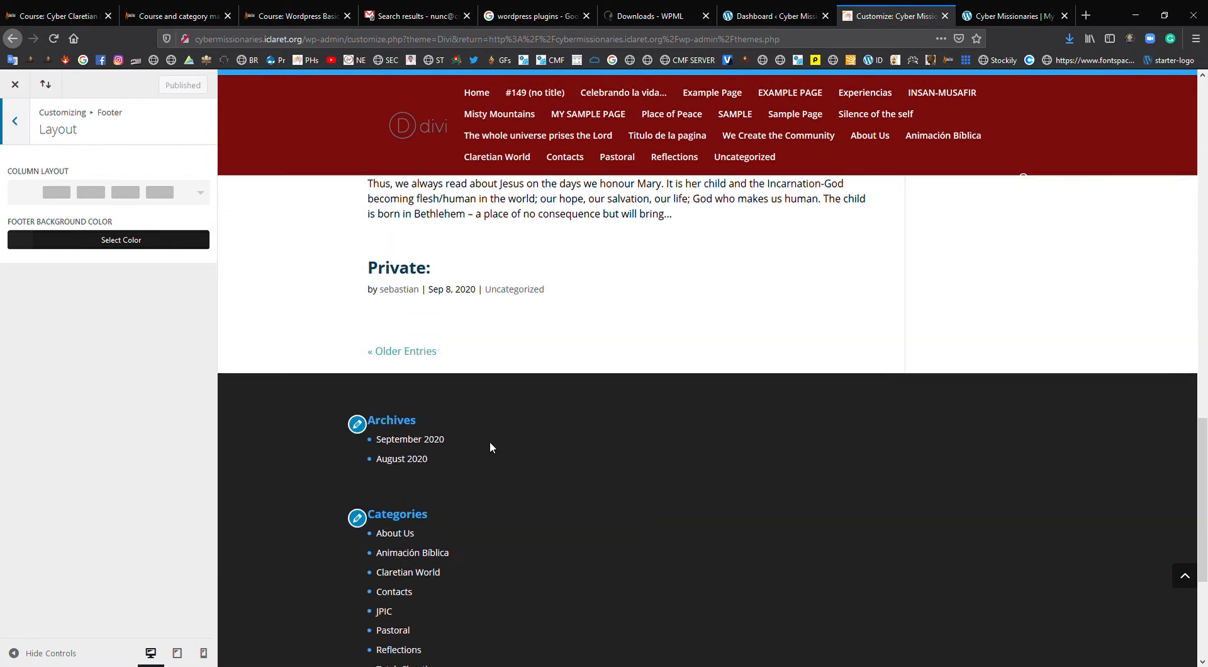
pyautogui.scroll(-4, 587, 491)
pyautogui.click(200, 193)
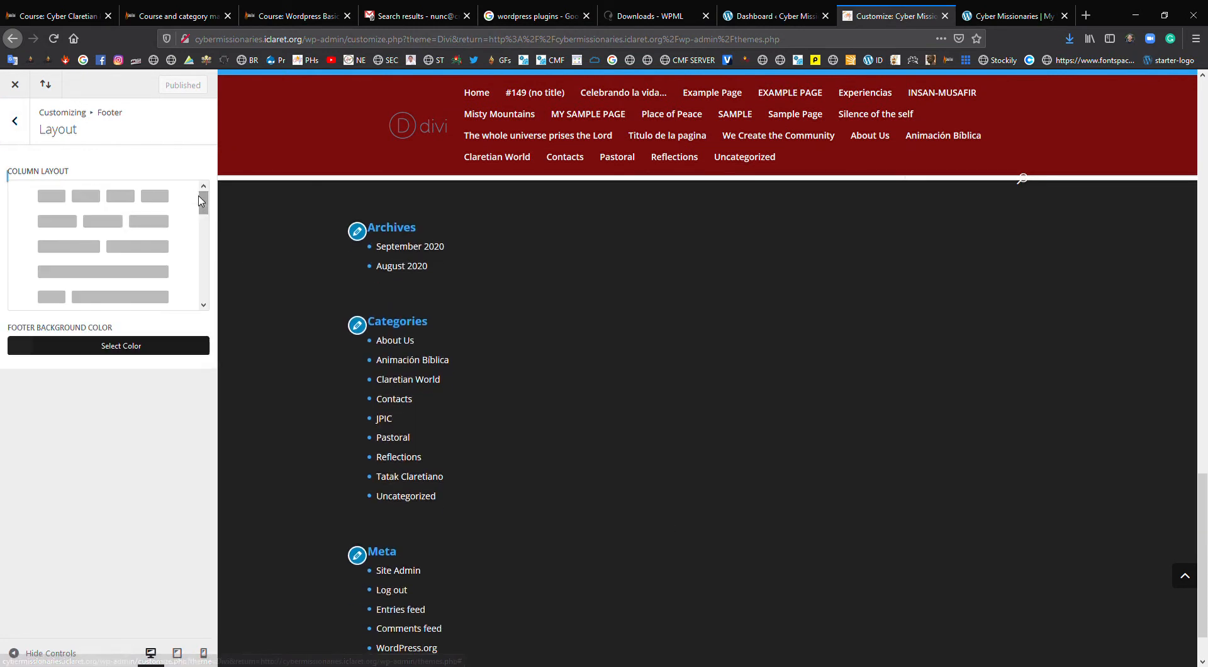
pyautogui.click(151, 199)
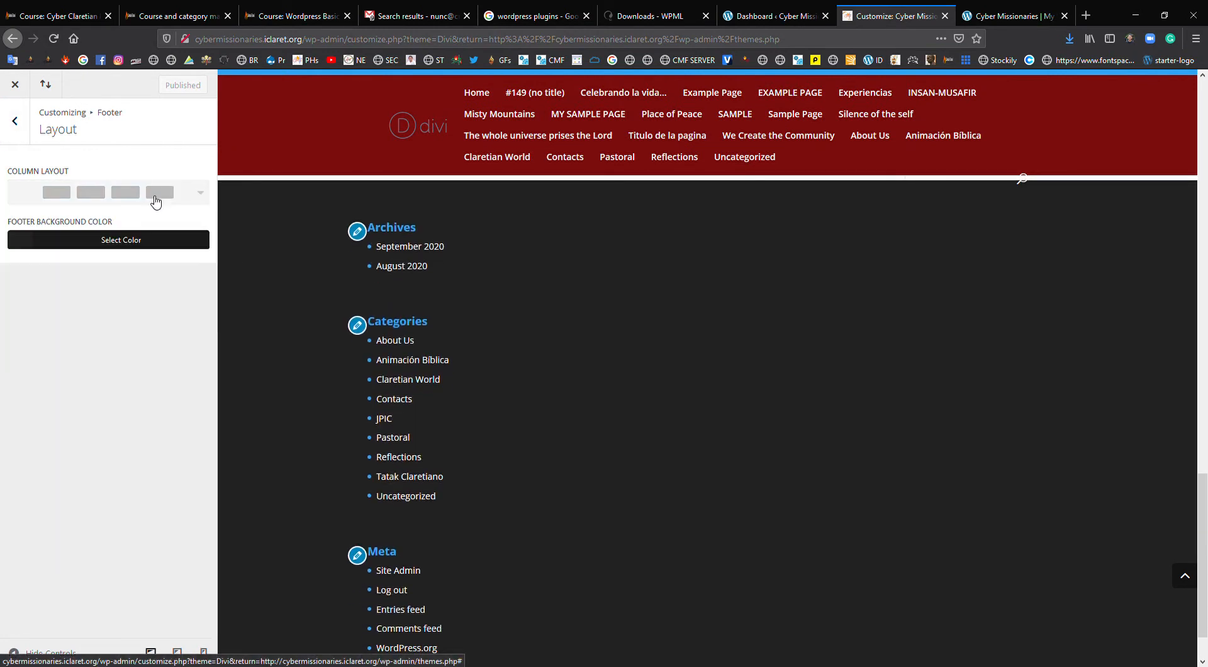
# - Set the footer background color to dark blue, #003149
pyautogui.click(22, 245)
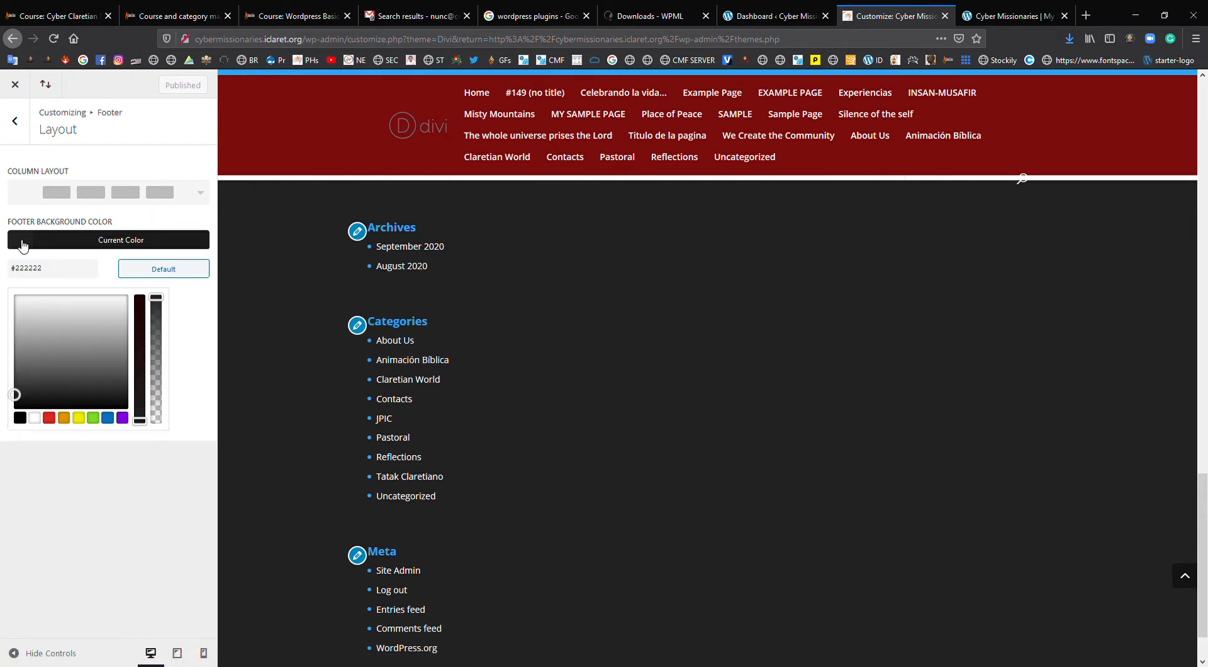
pyautogui.click(93, 418)
pyautogui.click(56, 346)
pyautogui.moveTo(61, 360); pyautogui.dragTo(81, 383)
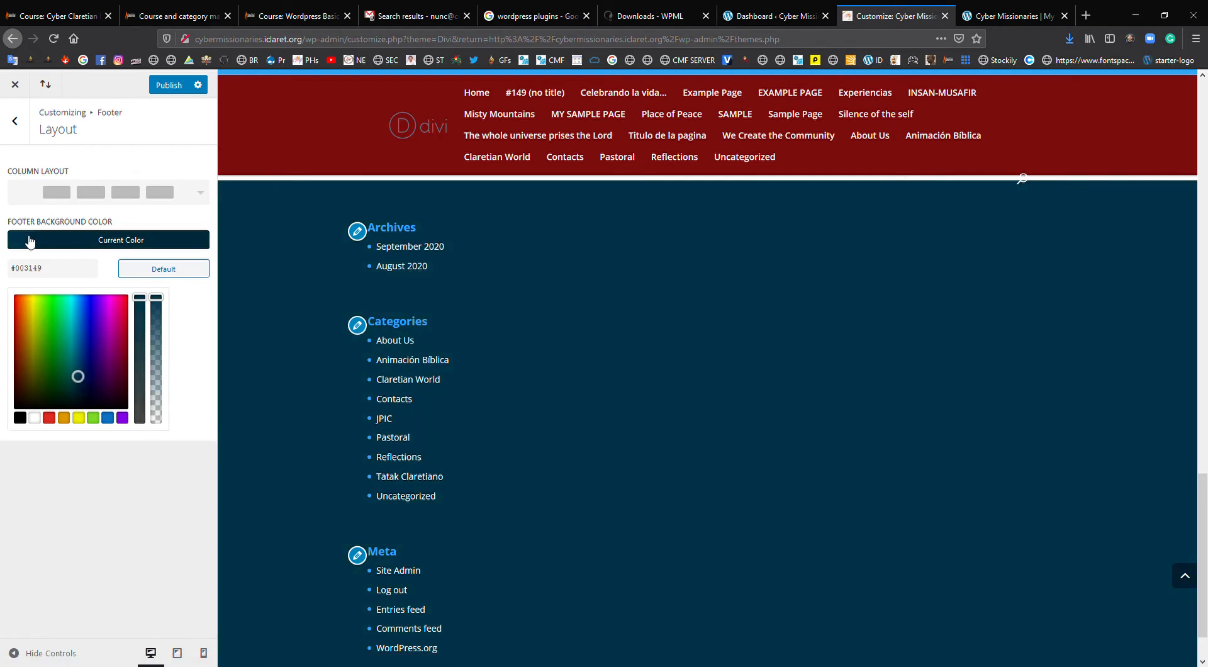
pyautogui.click(29, 241)
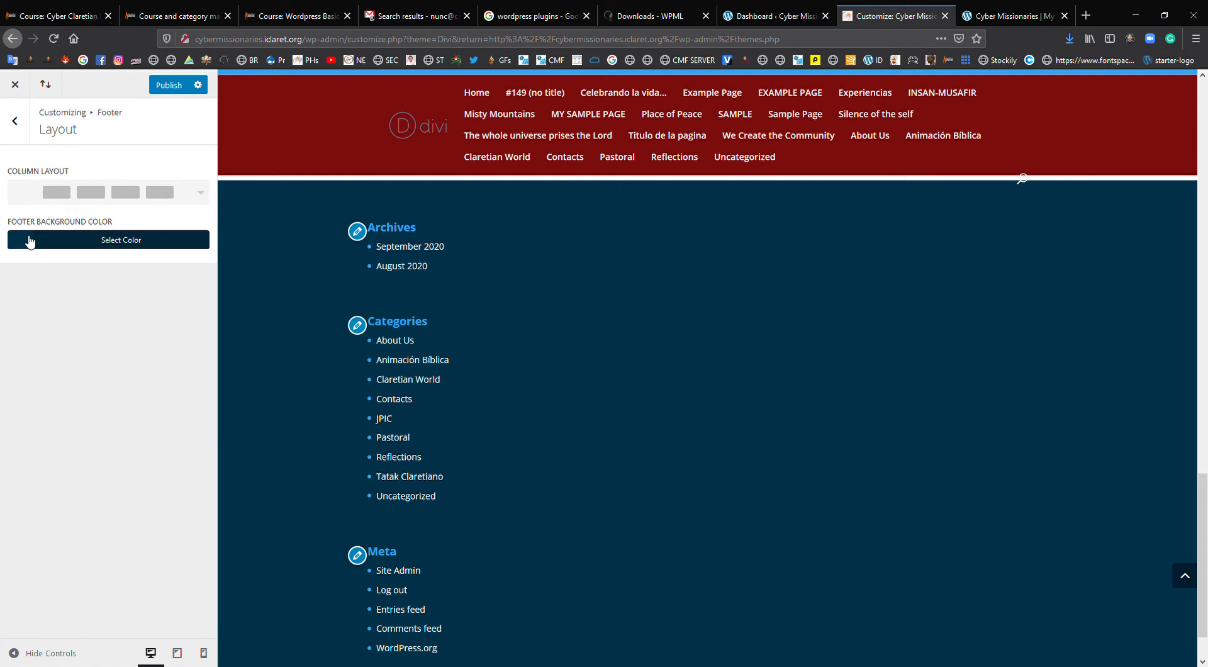
# - Publish the footer layout change and open the footer's Widgets settings
pyautogui.click(157, 86)
pyautogui.click(14, 120)
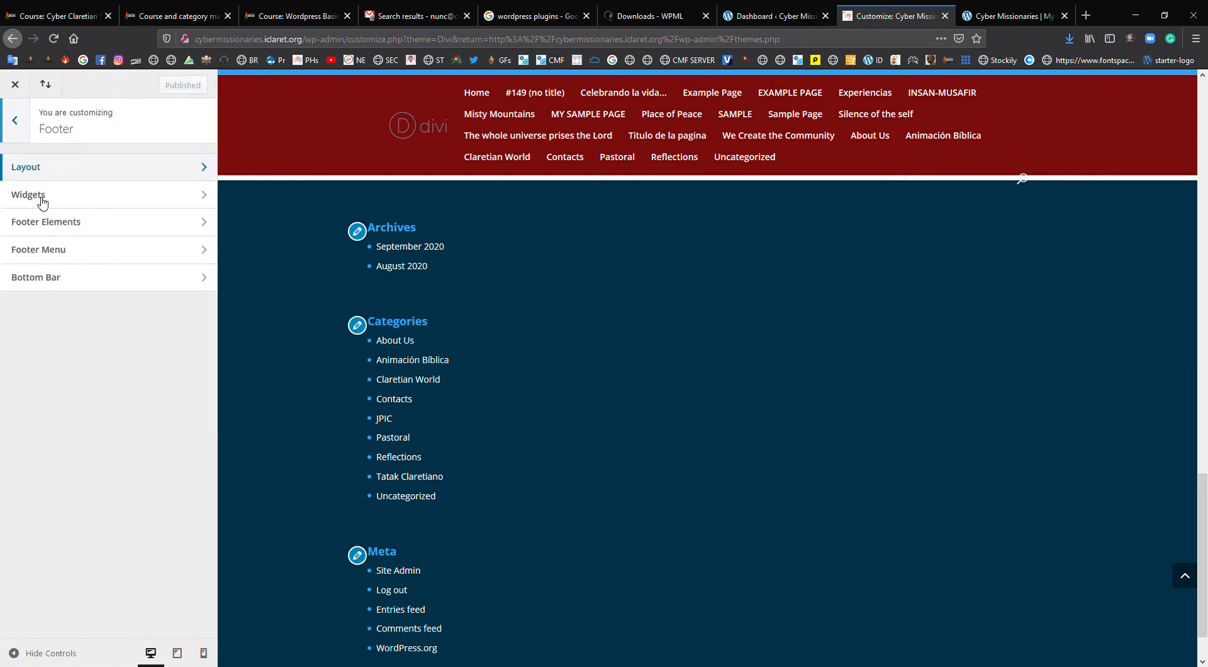
pyautogui.click(132, 194)
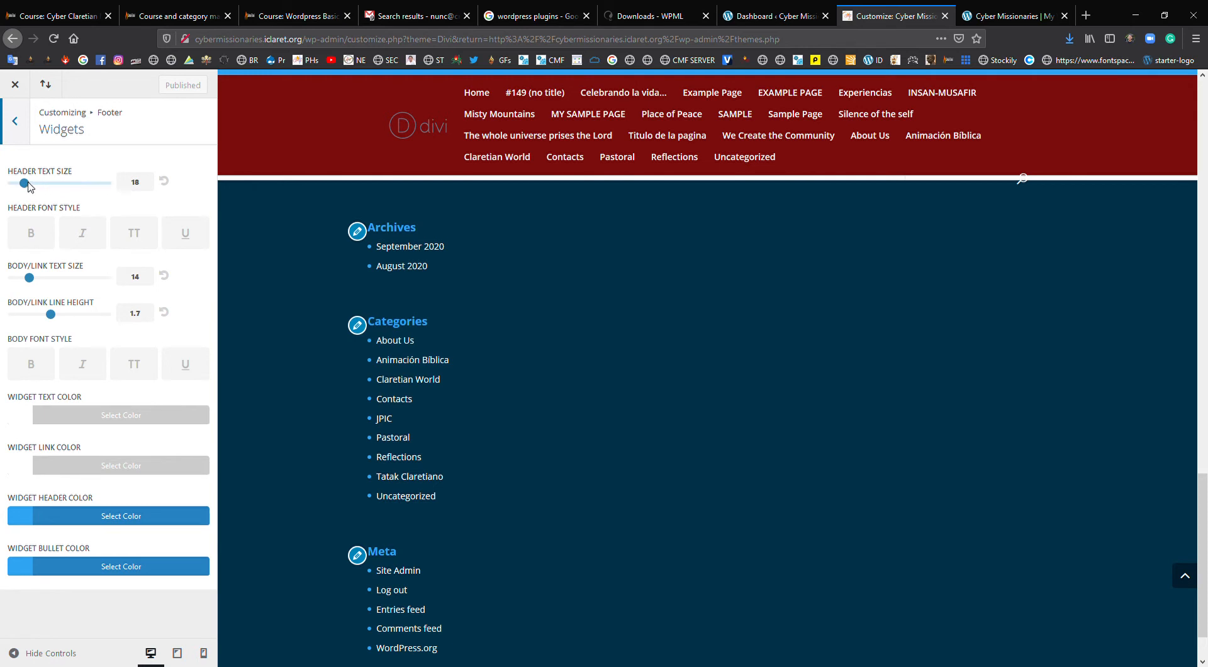
# - Try a larger header text size for the footer widgets and reset it to the default
pyautogui.moveTo(27, 183)
pyautogui.mouseDown()
pyautogui.moveTo(56, 184)
pyautogui.moveTo(34, 183)
pyautogui.mouseUp()
pyautogui.click(165, 182)
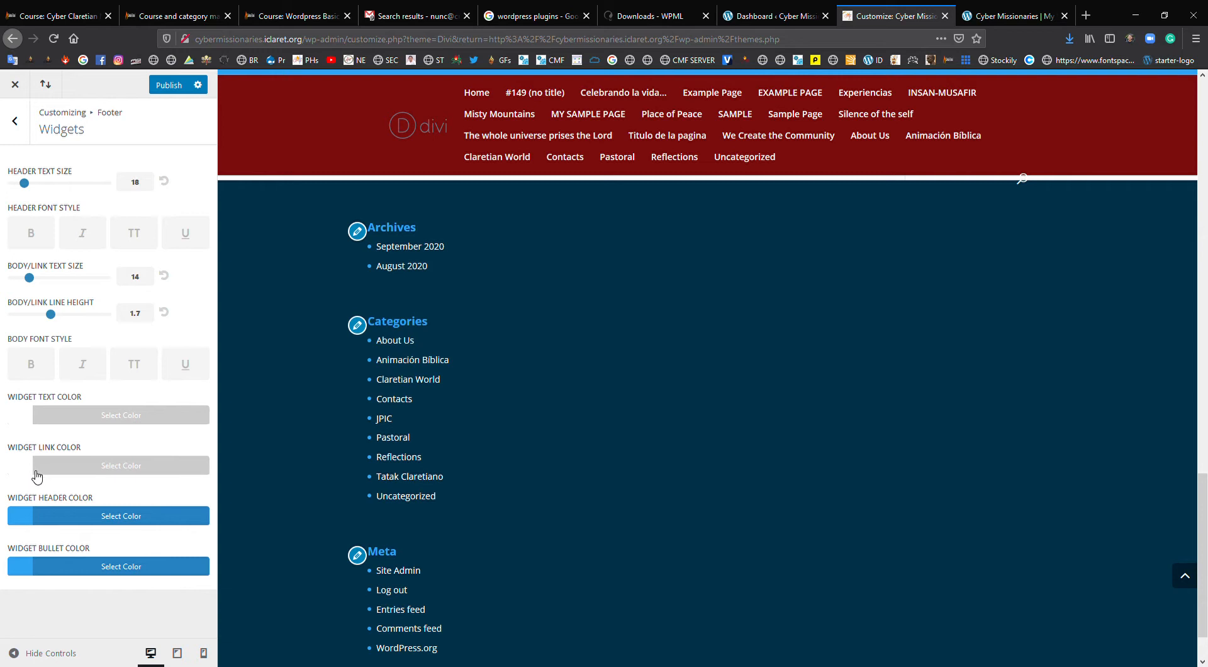
# - Set the footer's widget header color to white, #ffffff, and publish the change
pyautogui.click(27, 522)
pyautogui.scroll(-2, 212, 551)
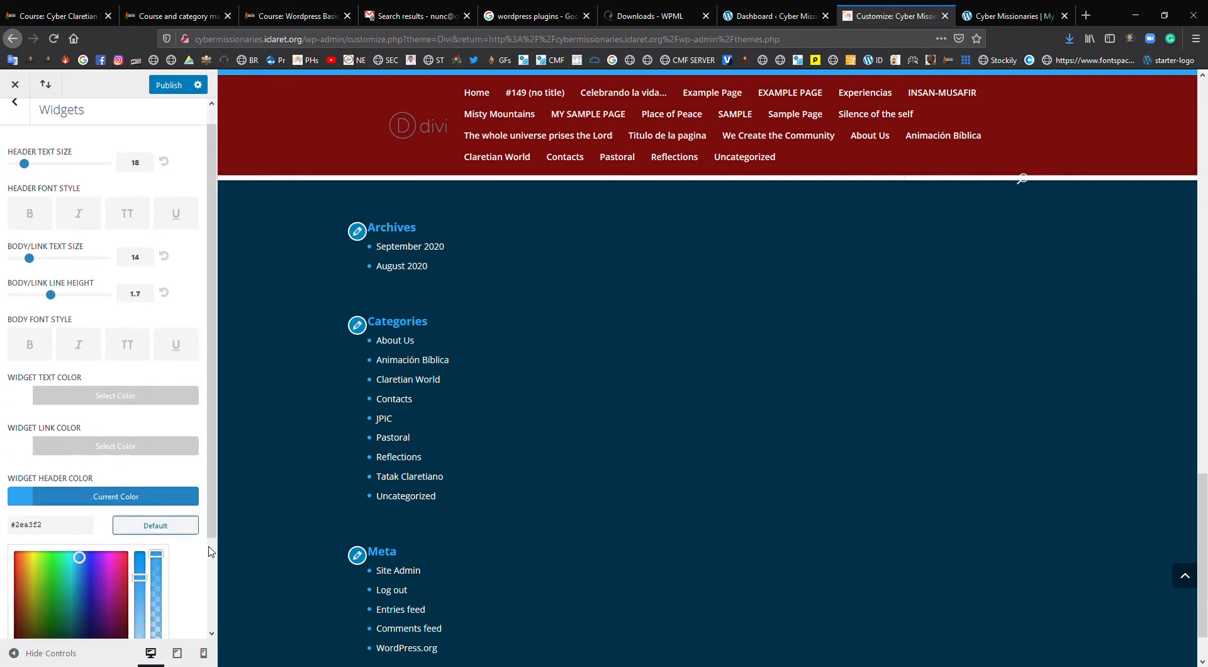
pyautogui.click(36, 565)
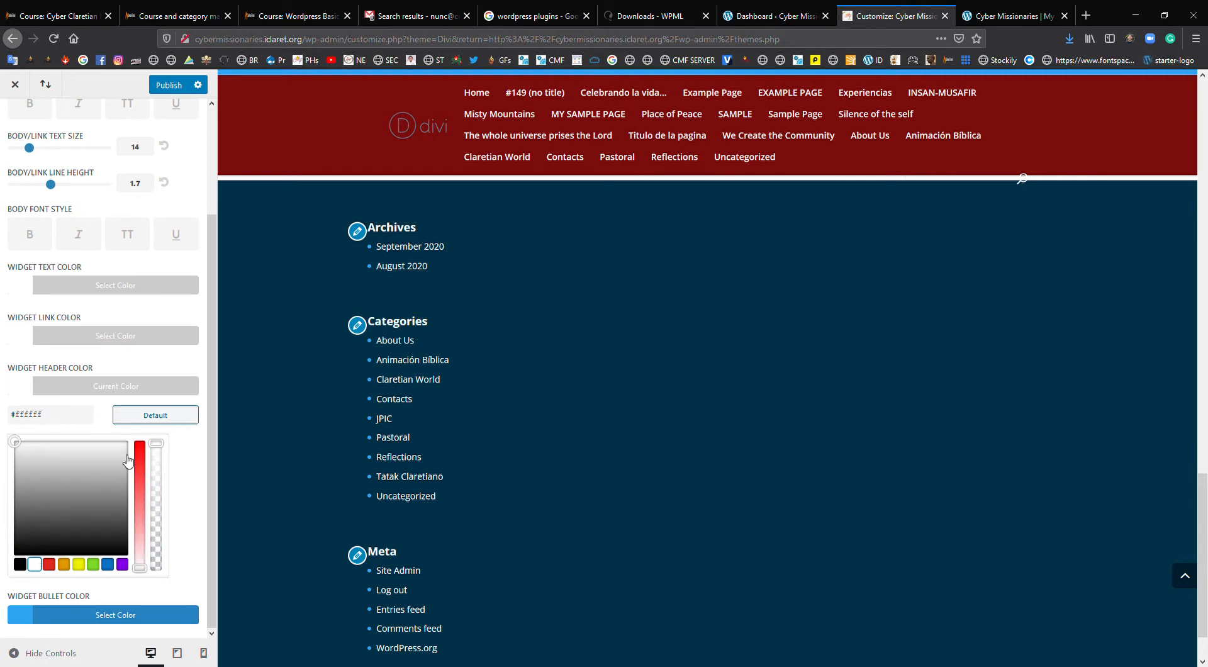
pyautogui.click(22, 393)
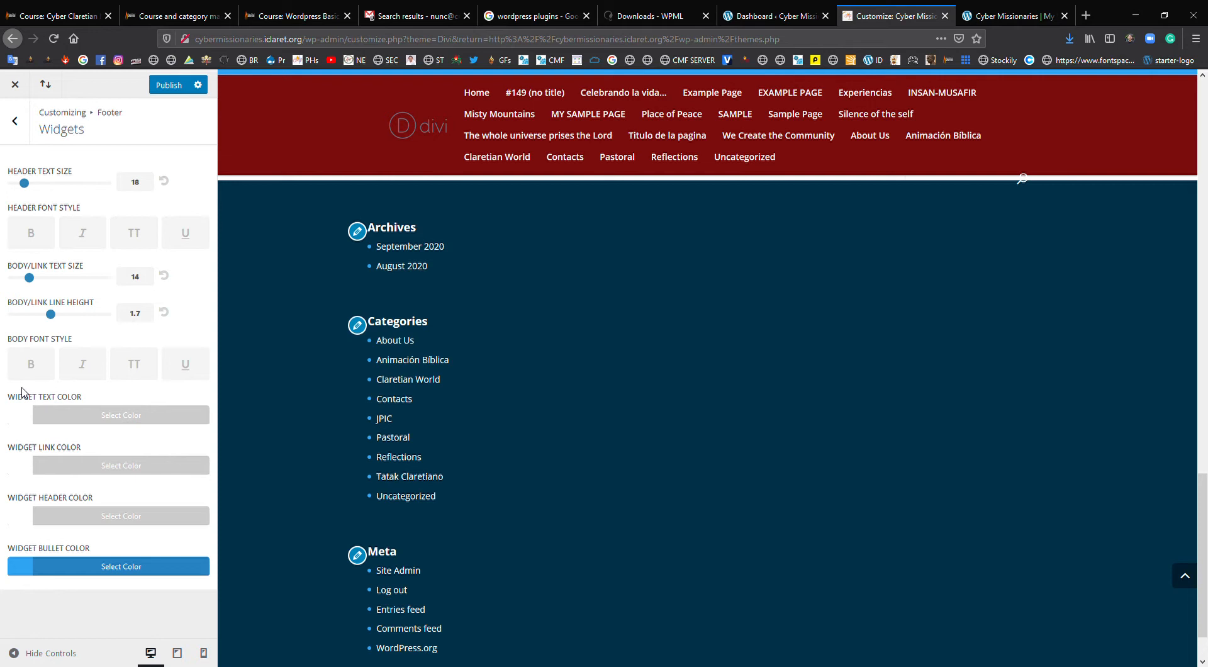
pyautogui.click(167, 86)
pyautogui.click(15, 122)
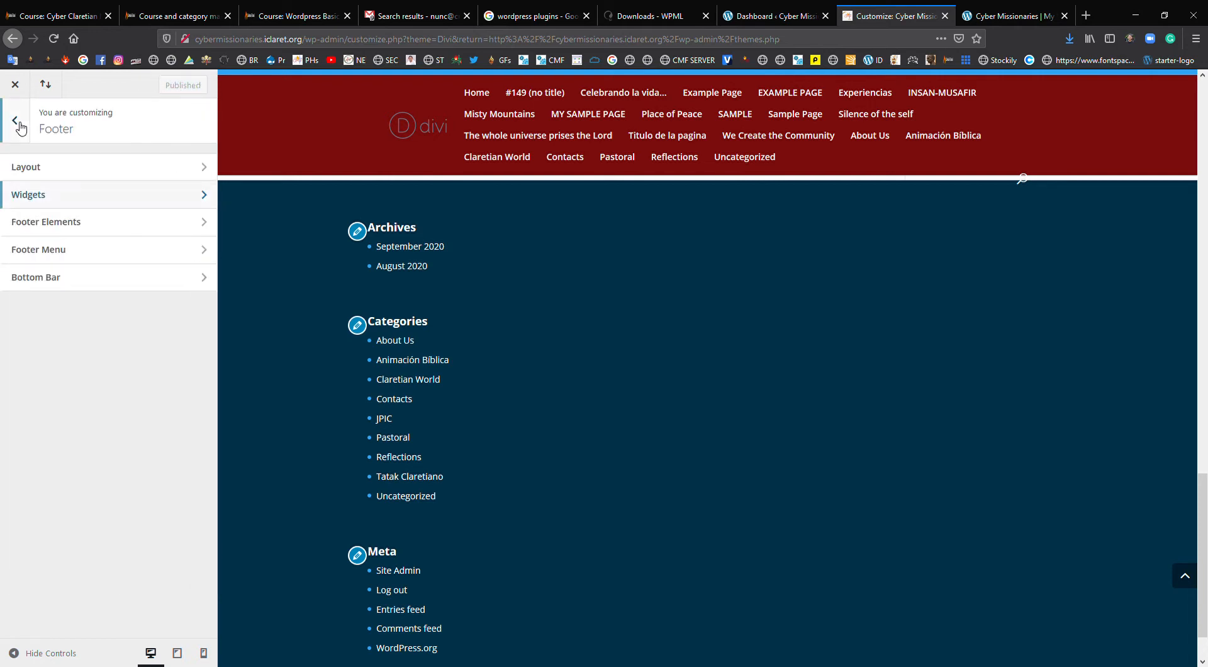
# - Examine the Footer Elements social icons option against the page's bottom bar, and review the Footer Menu settings
pyautogui.click(91, 232)
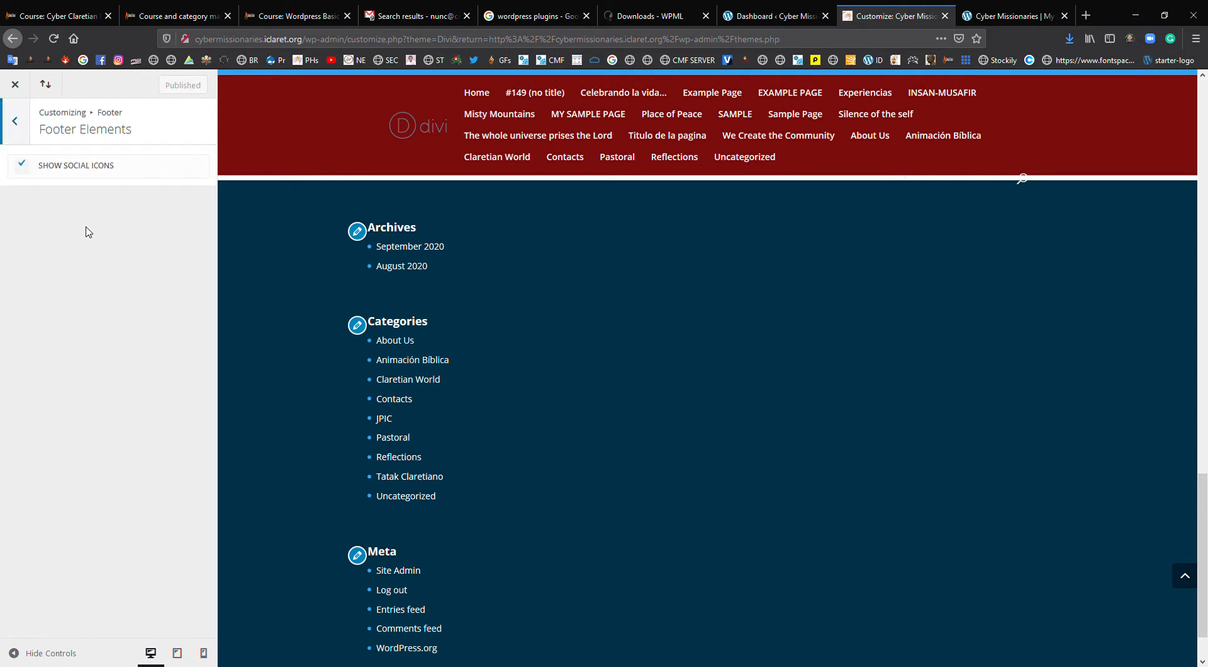
pyautogui.scroll(-2, 650, 478)
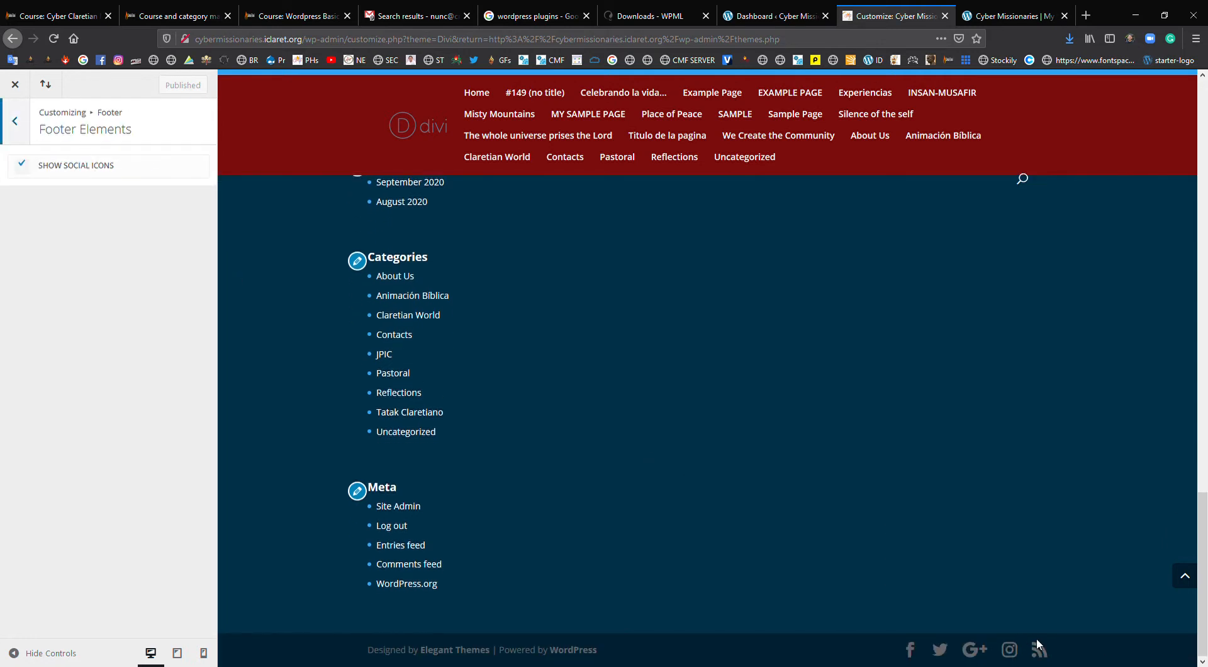
pyautogui.click(15, 121)
pyautogui.click(77, 254)
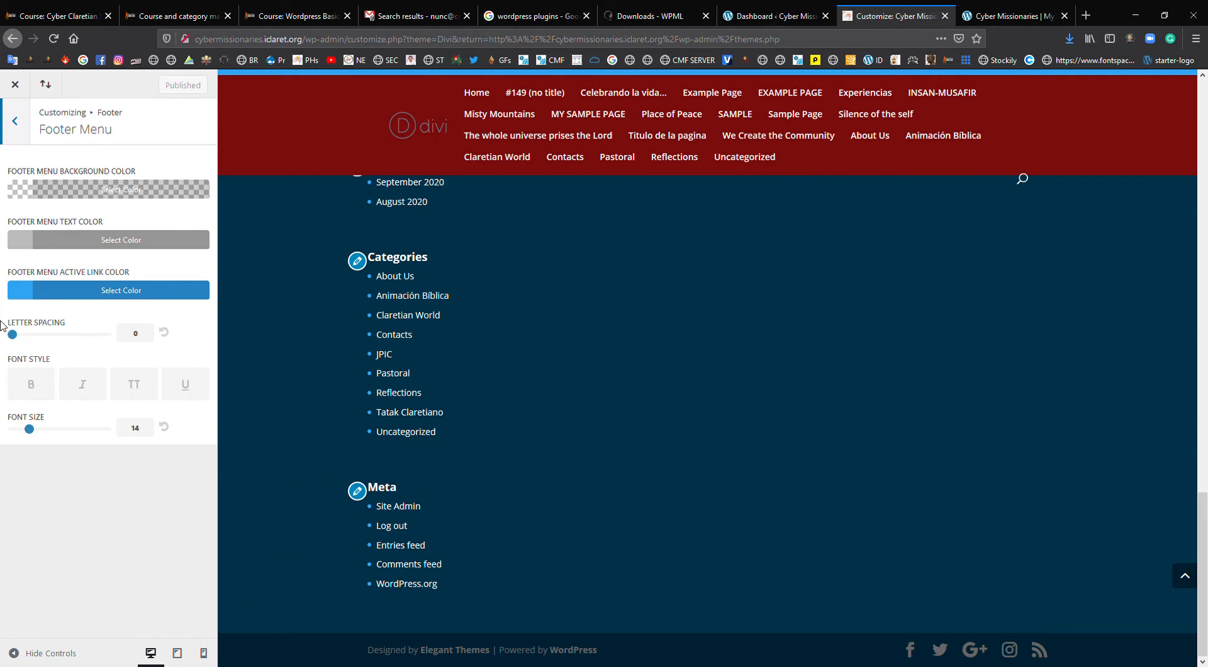
pyautogui.click(15, 122)
# - In the footer's Bottom Bar settings, set the background color to very dark blue, about rgba(0,22,35,0.99)
pyautogui.click(73, 282)
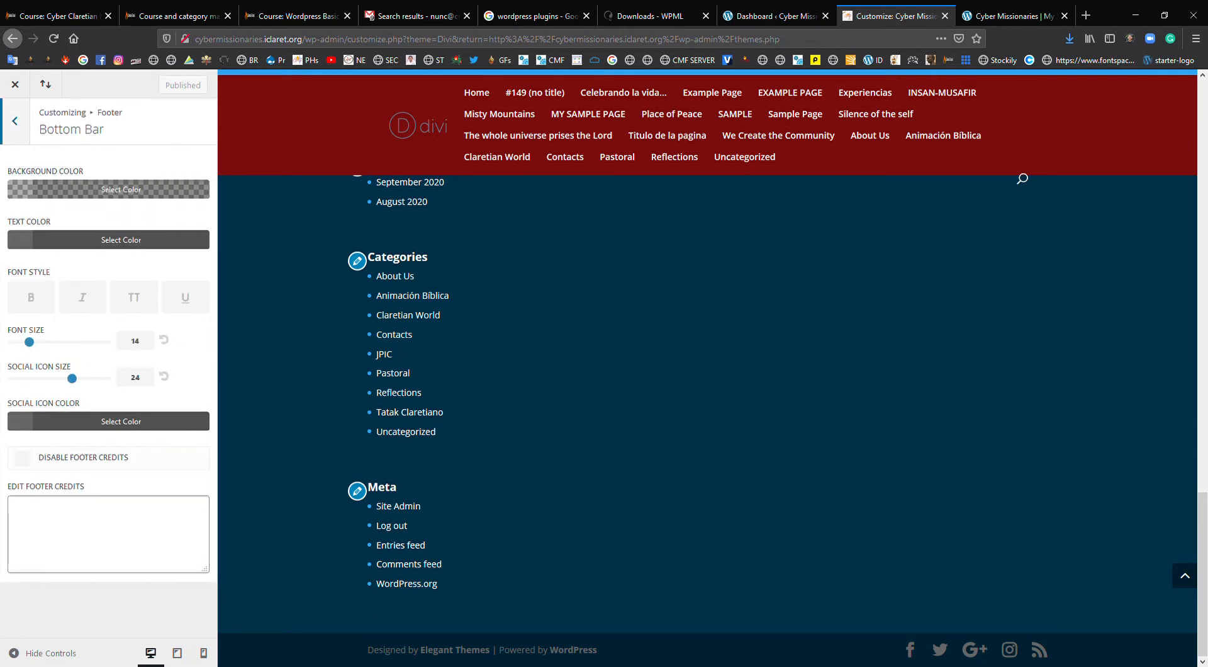
pyautogui.click(29, 190)
pyautogui.click(49, 367)
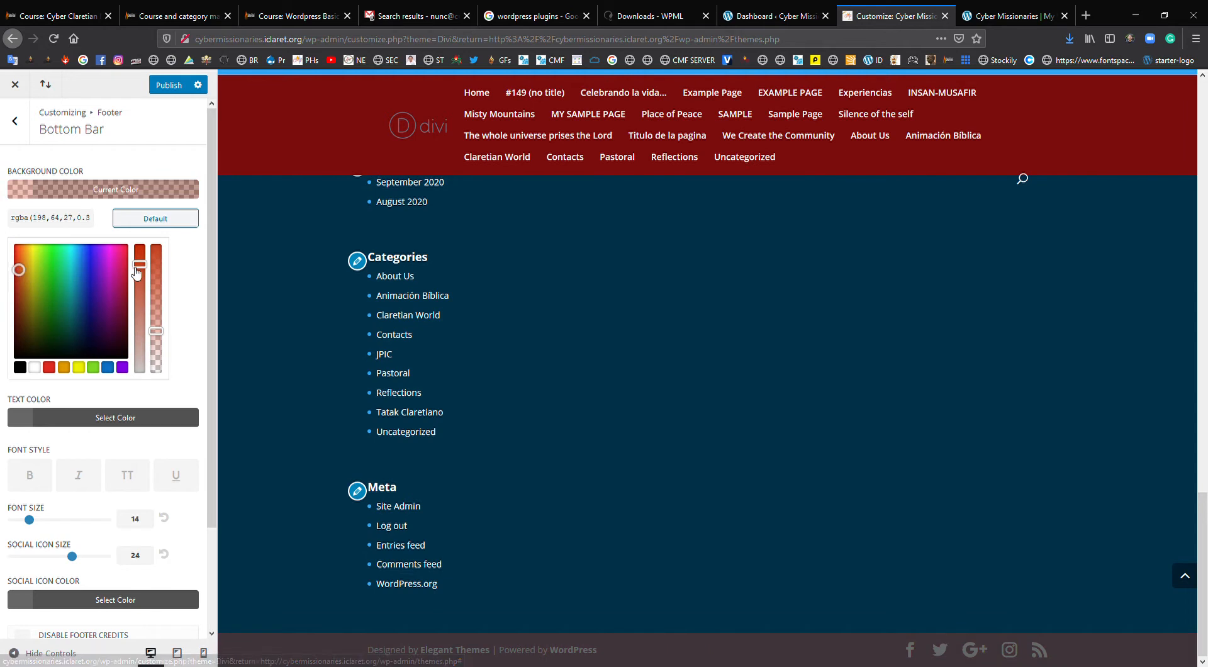
pyautogui.moveTo(139, 264); pyautogui.dragTo(155, 230)
pyautogui.moveTo(155, 331); pyautogui.dragTo(164, 257)
pyautogui.moveTo(31, 280); pyautogui.dragTo(84, 349)
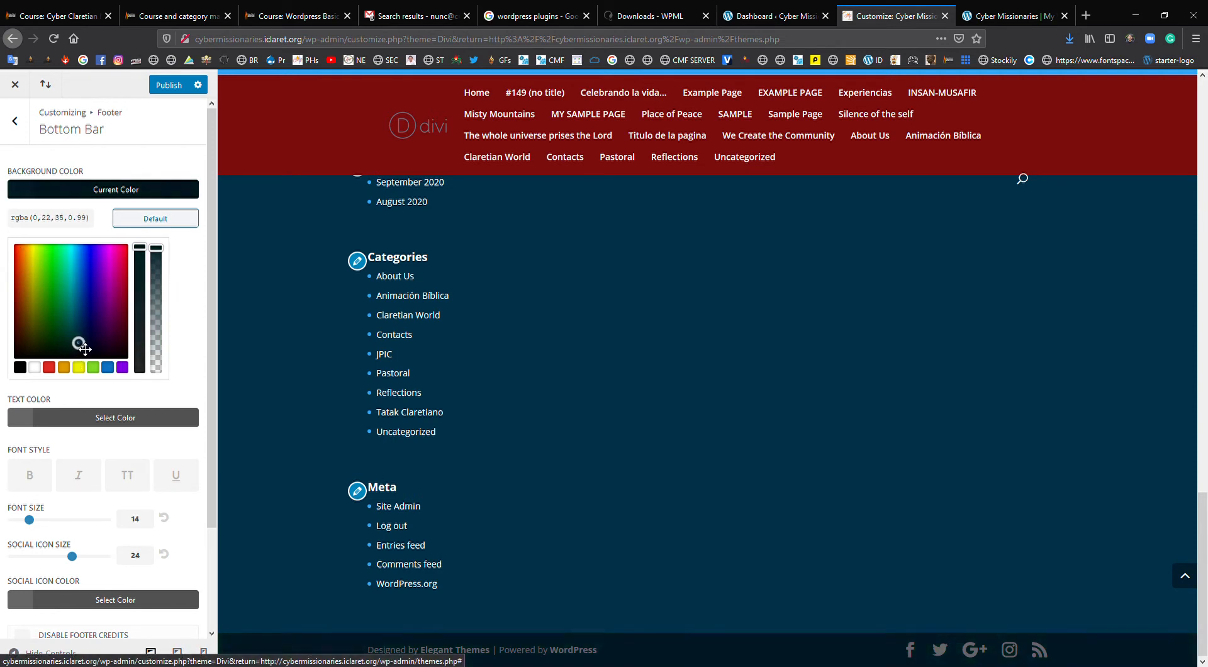
pyautogui.click(25, 192)
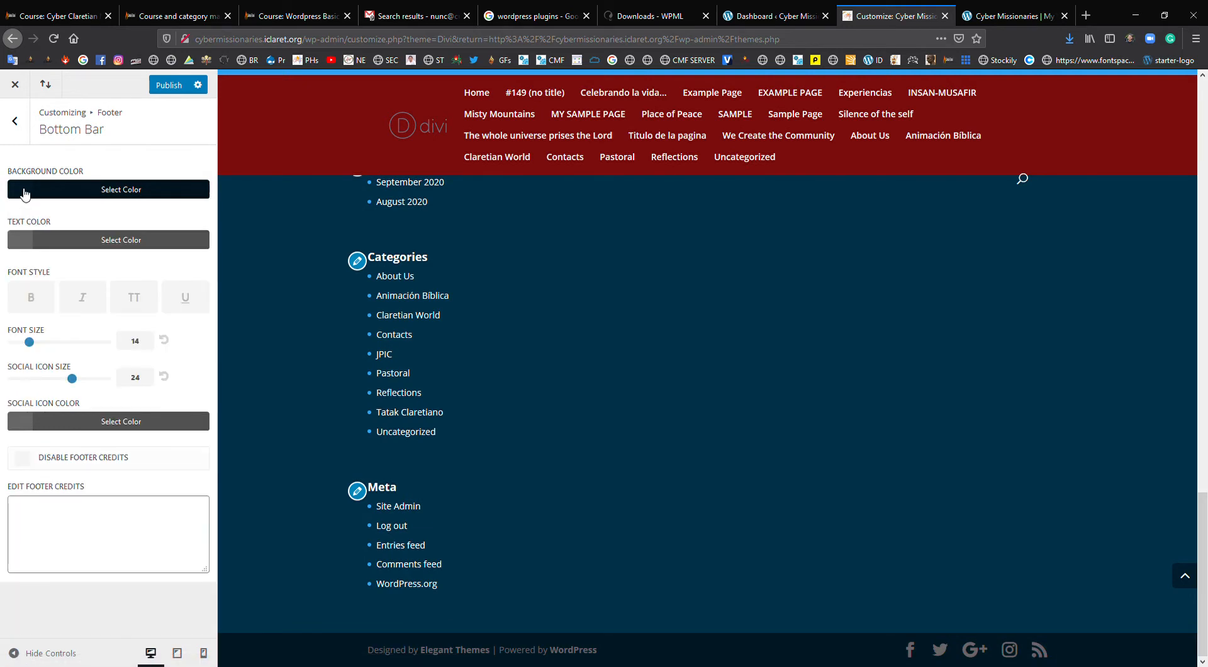
# - Set the bottom bar's text color to light grey, about #e0e0e0
pyautogui.click(26, 245)
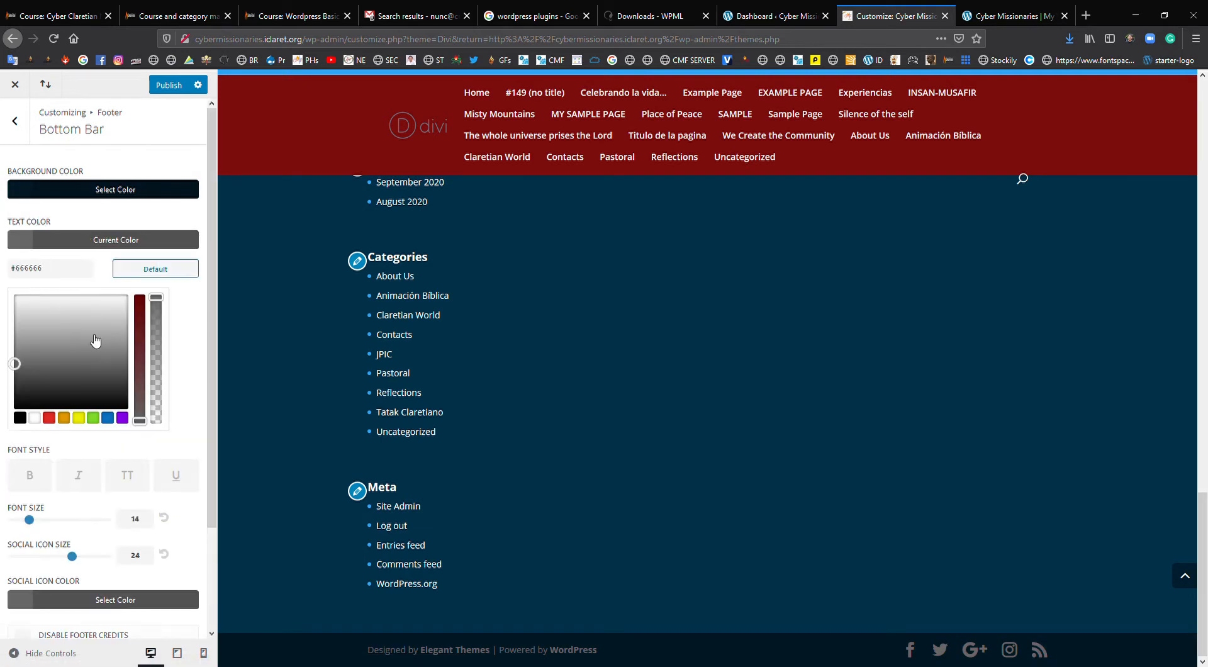
pyautogui.moveTo(25, 363); pyautogui.dragTo(26, 310)
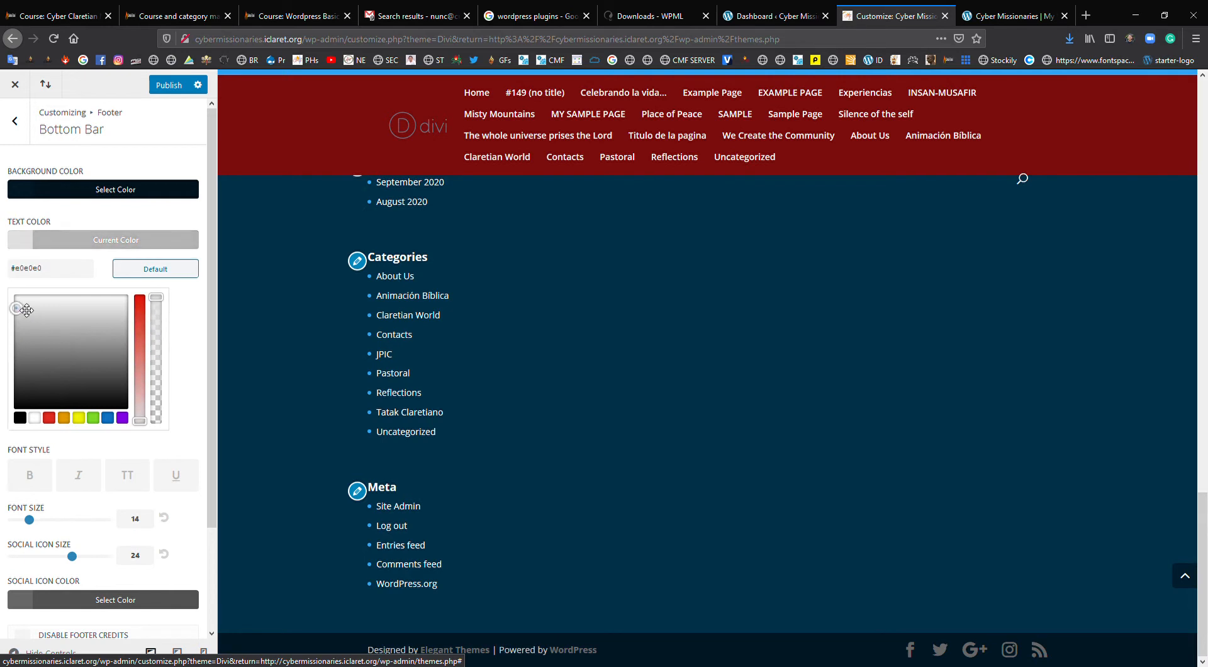
pyautogui.click(21, 247)
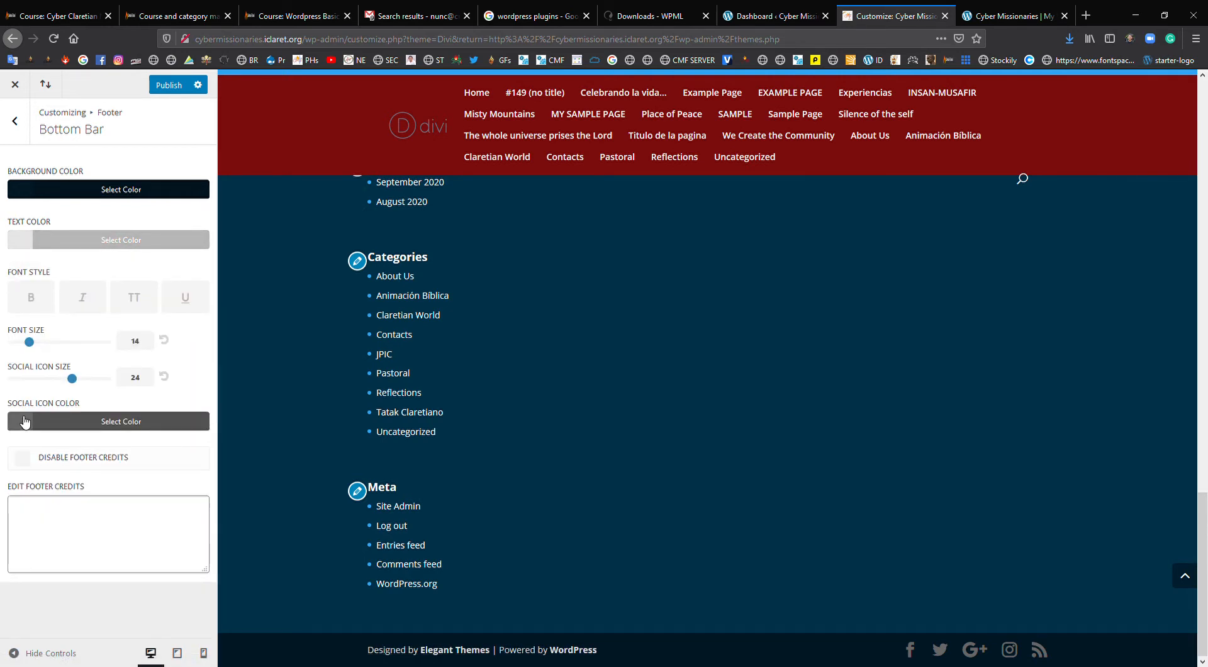
# - Set the bottom bar's social icon color to bright blue, about #0ea8f4
pyautogui.click(25, 421)
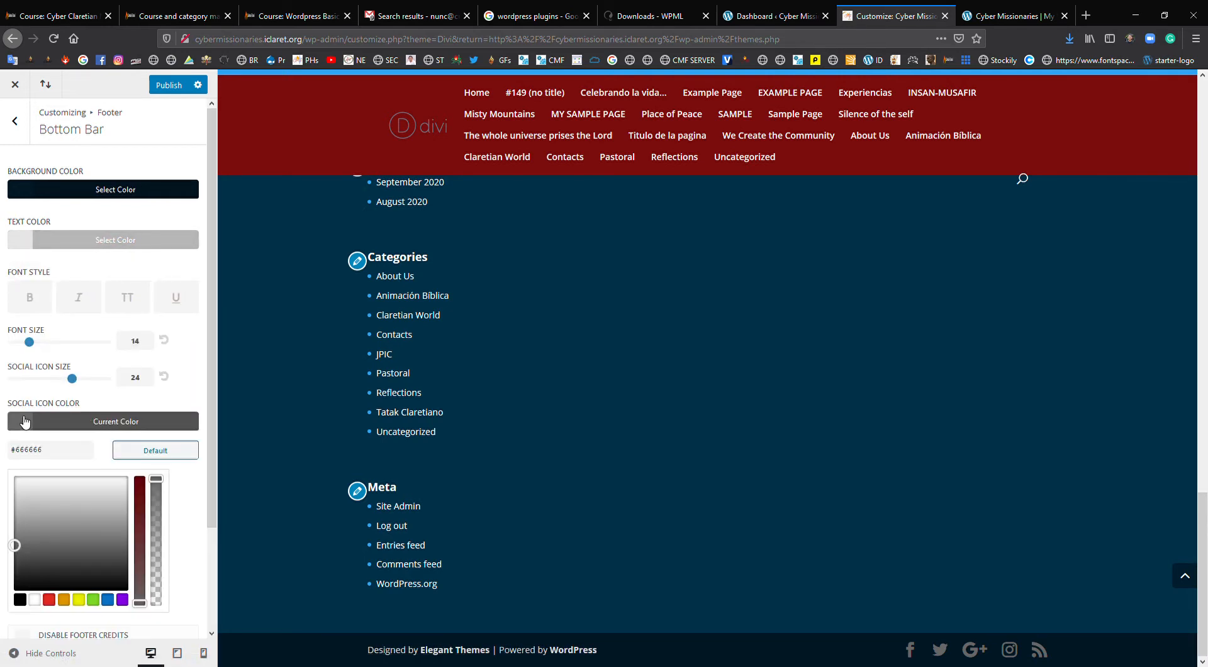
pyautogui.click(107, 599)
pyautogui.moveTo(24, 539); pyautogui.dragTo(85, 487)
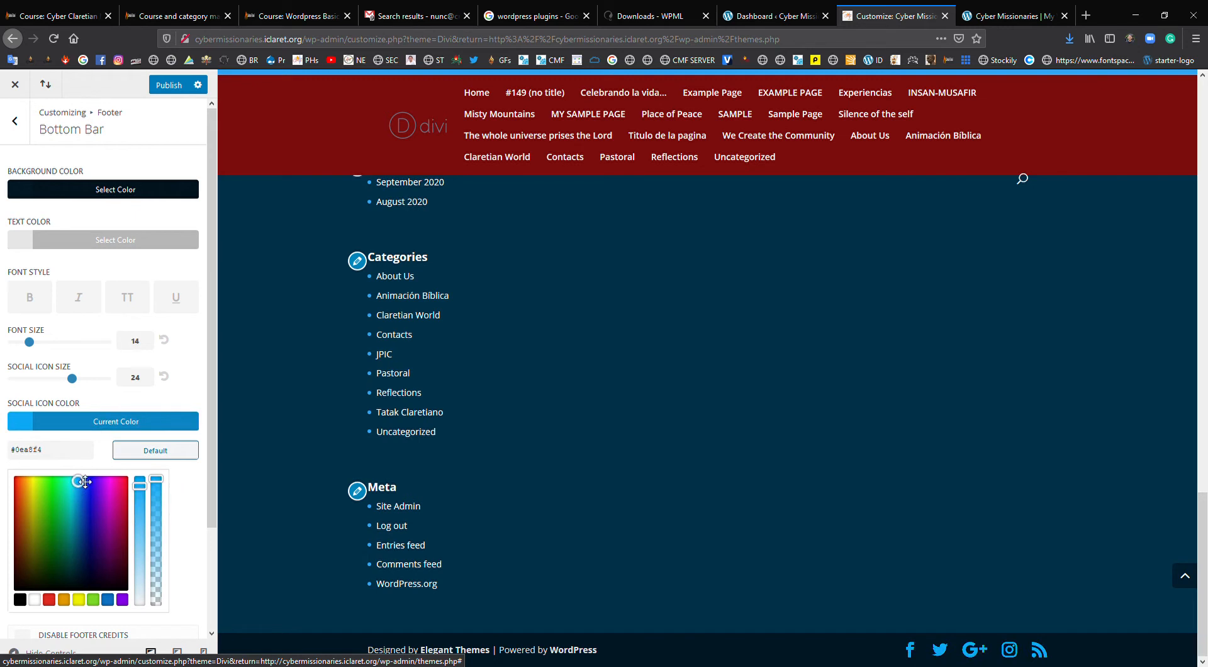
pyautogui.click(29, 424)
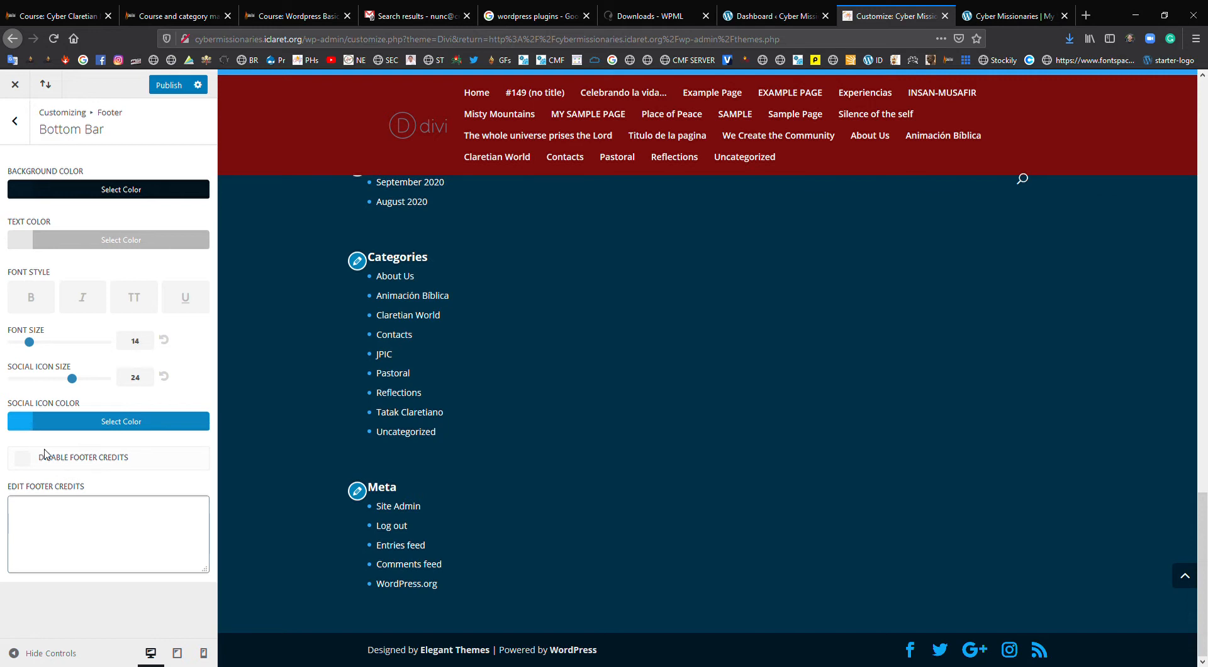
# - Enter "Claretian Cyber Missionaries 2020" as the bottom bar's custom footer credits
pyautogui.click(51, 514)
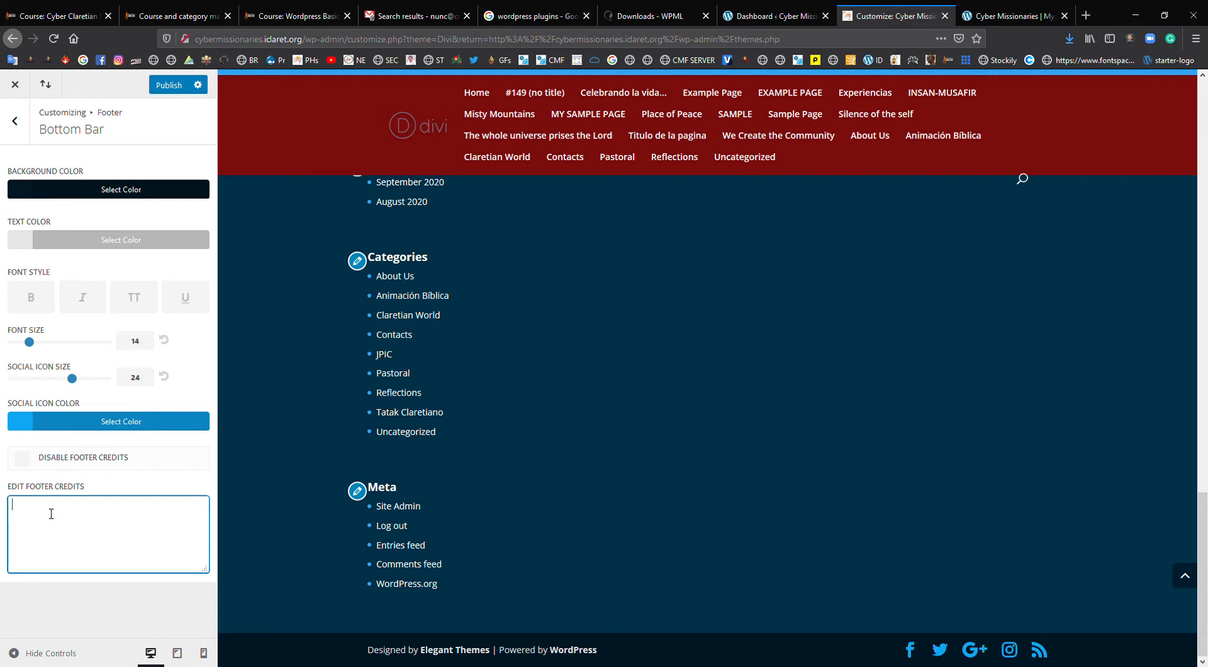
pyautogui.write('Claretian ')
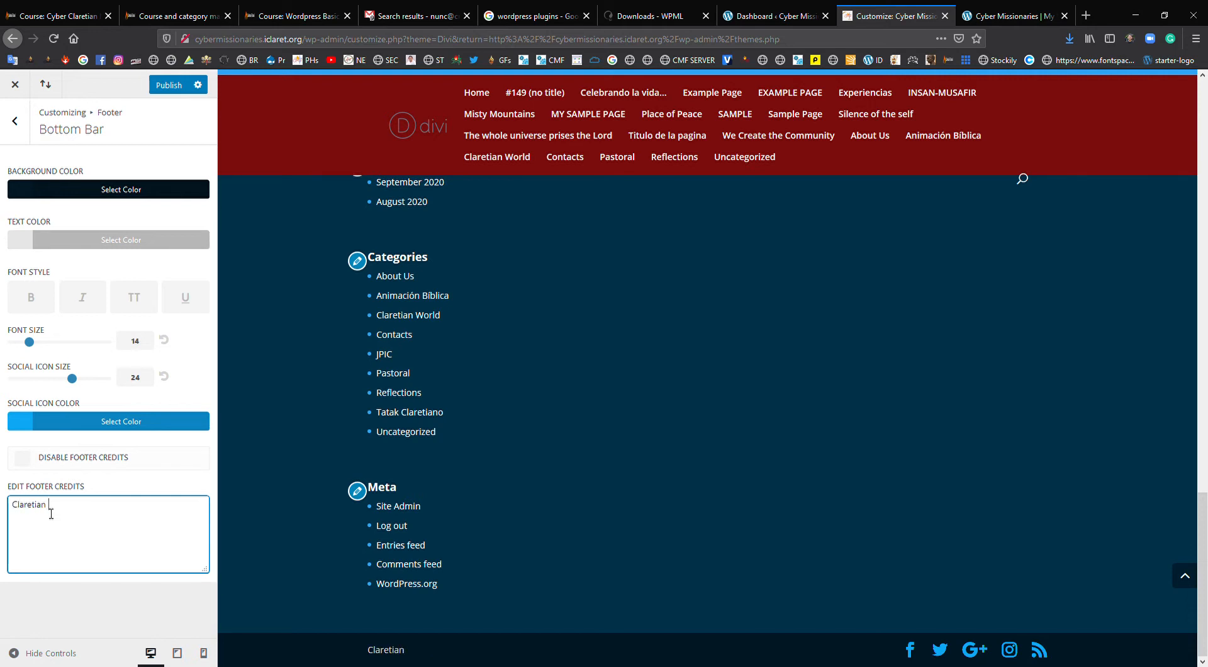
pyautogui.write('Missionaries  20')
pyautogui.write('200')
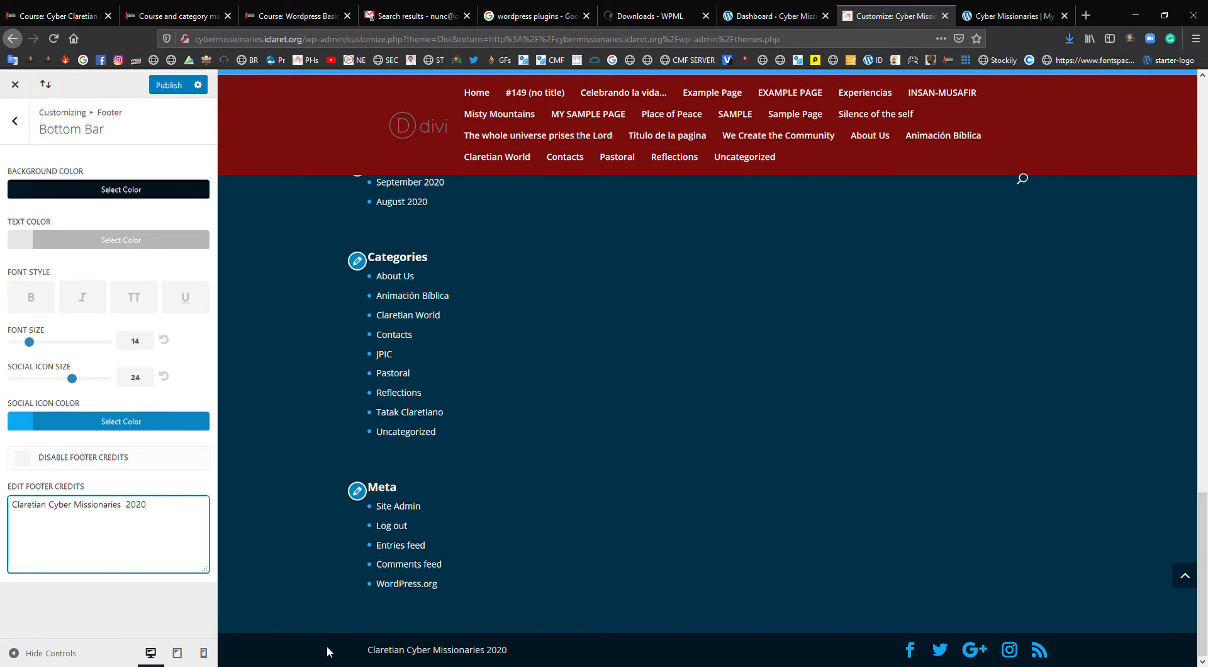
# - Disable the footer credits briefly, re-enable them, and publish the bottom bar changes
pyautogui.click(23, 457)
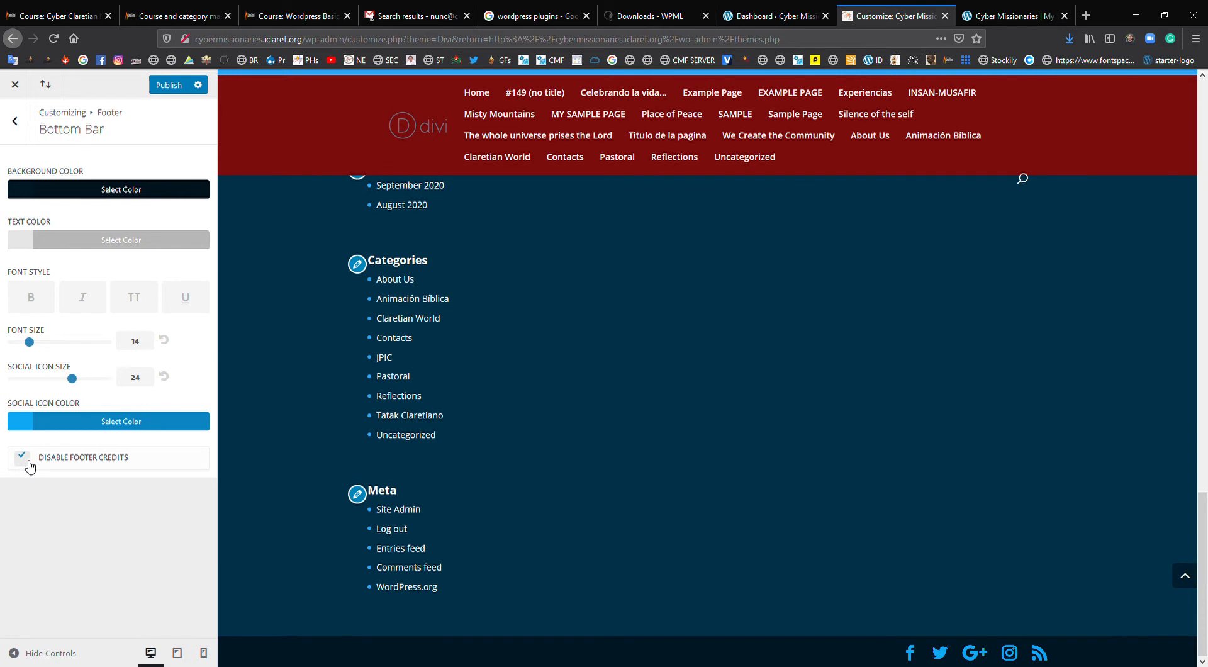
pyautogui.click(22, 457)
pyautogui.click(175, 516)
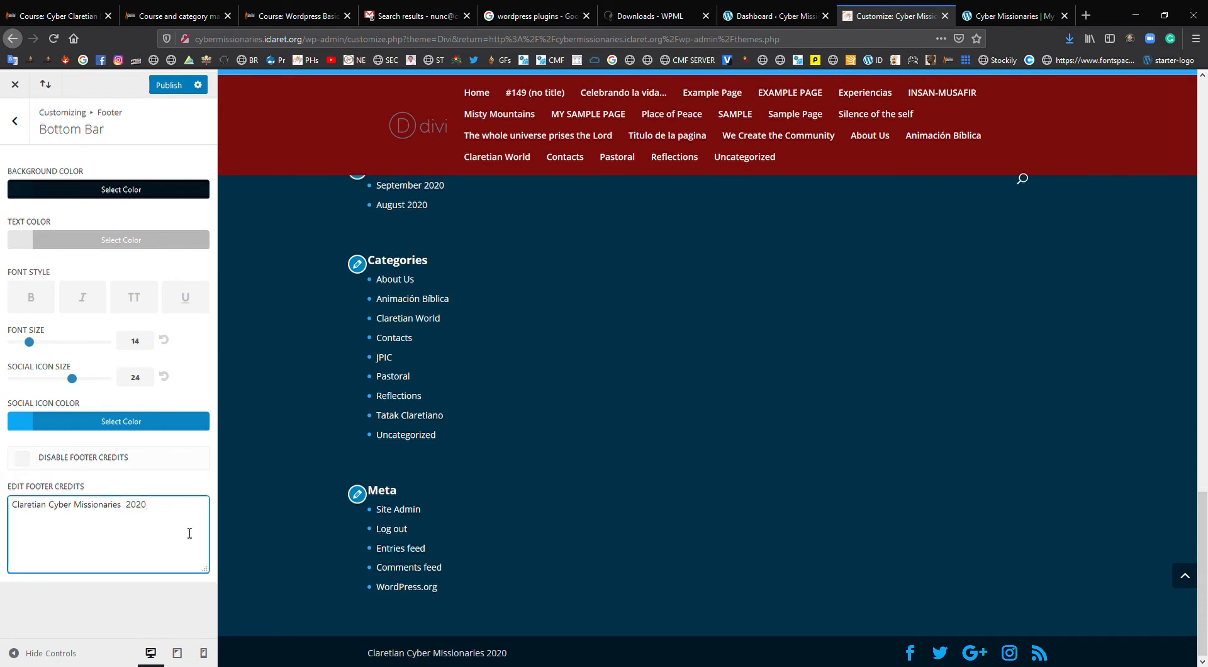
pyautogui.click(166, 86)
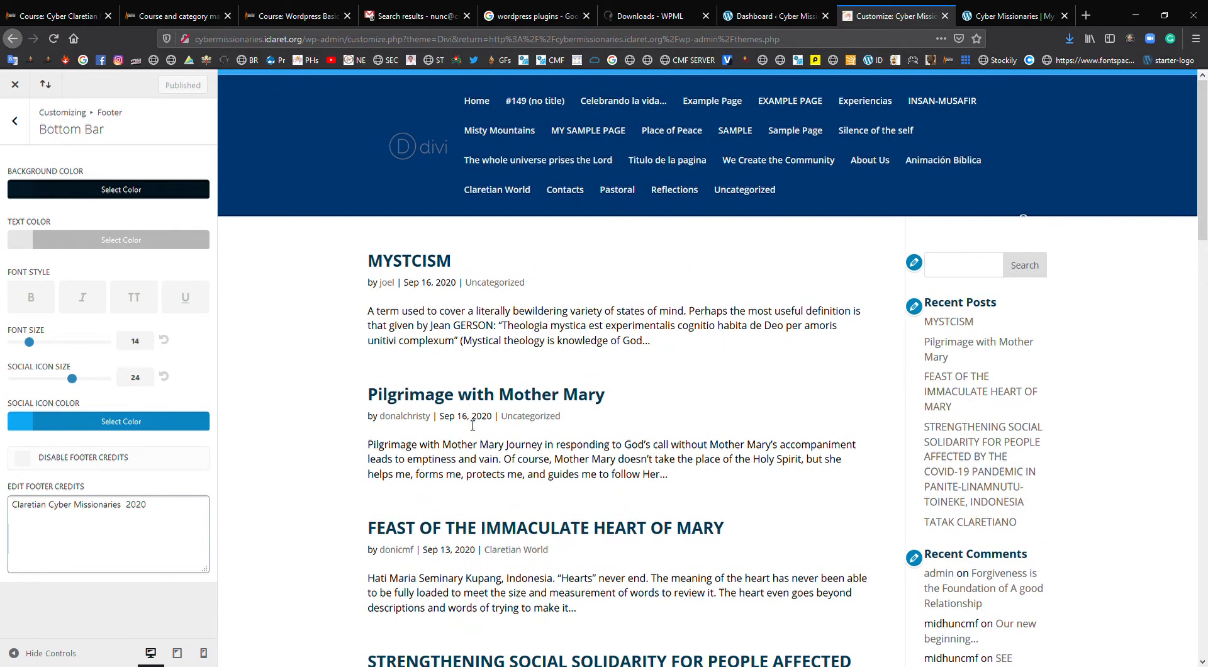
# - Leave the Footer settings and set the text size to 18 in the theme's Buttons Style settings
pyautogui.click(16, 120)
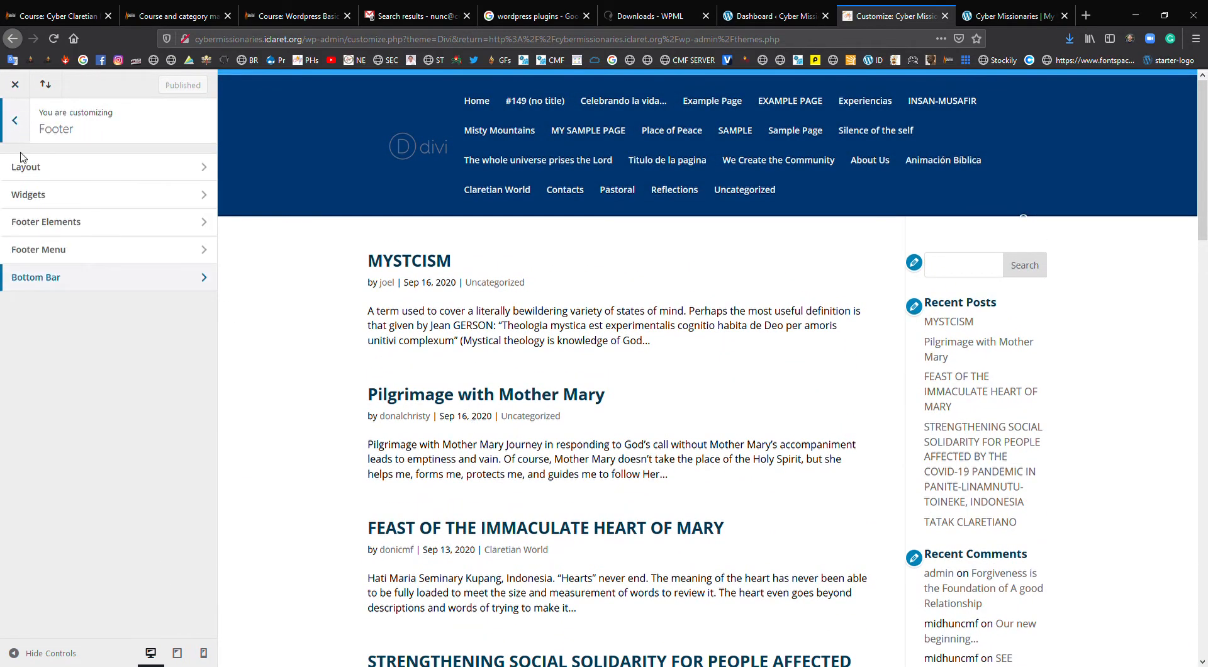
pyautogui.click(17, 123)
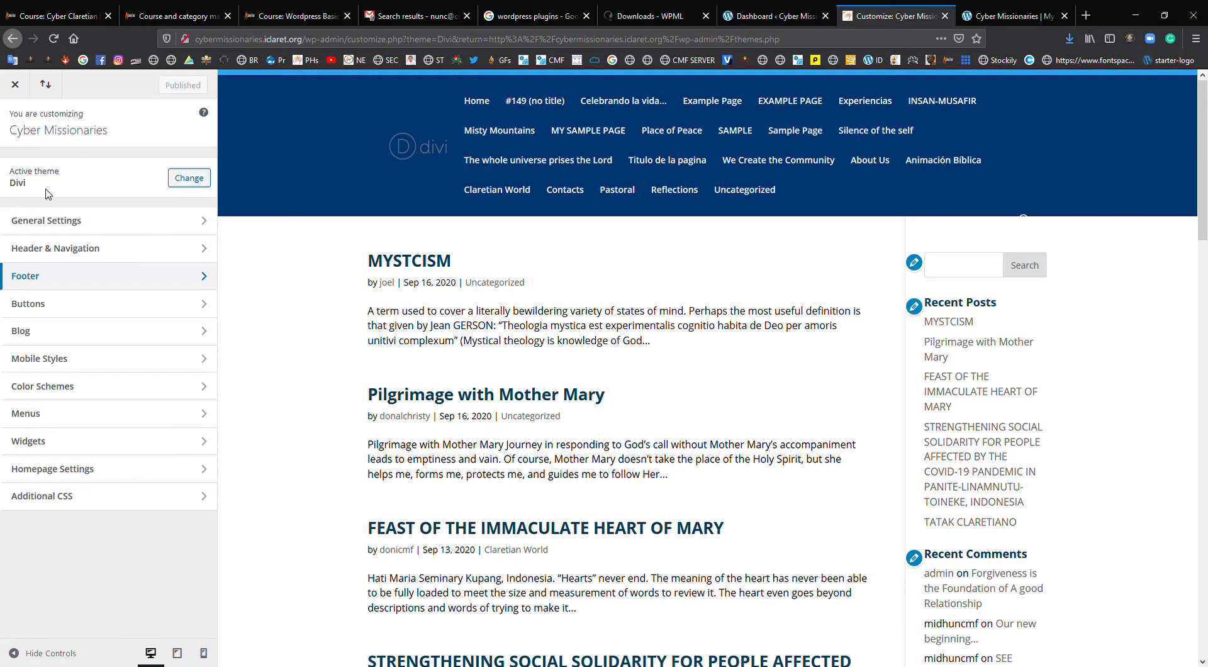
pyautogui.click(119, 308)
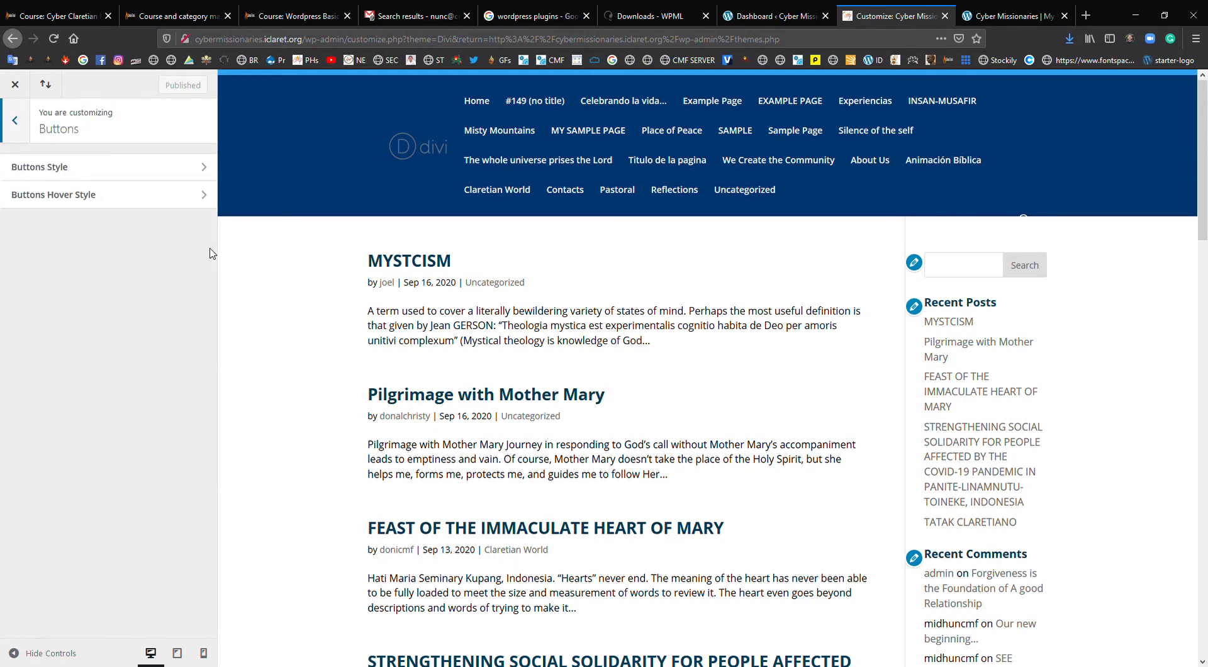
pyautogui.click(112, 167)
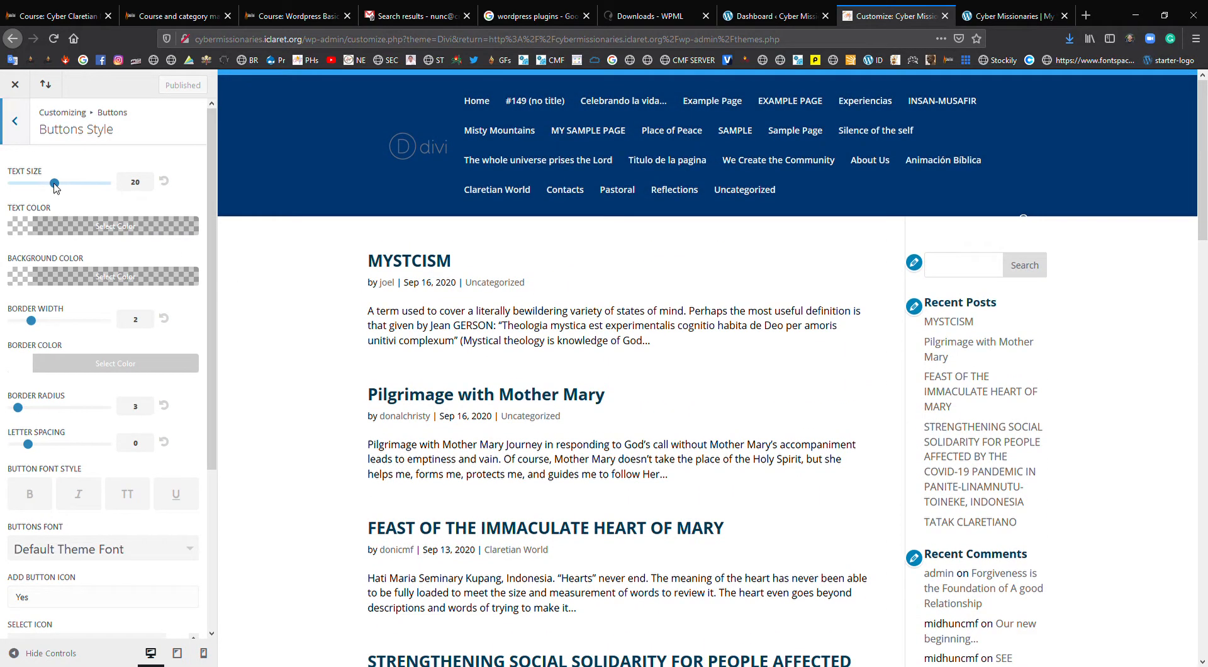
pyautogui.moveTo(55, 187); pyautogui.dragTo(46, 186)
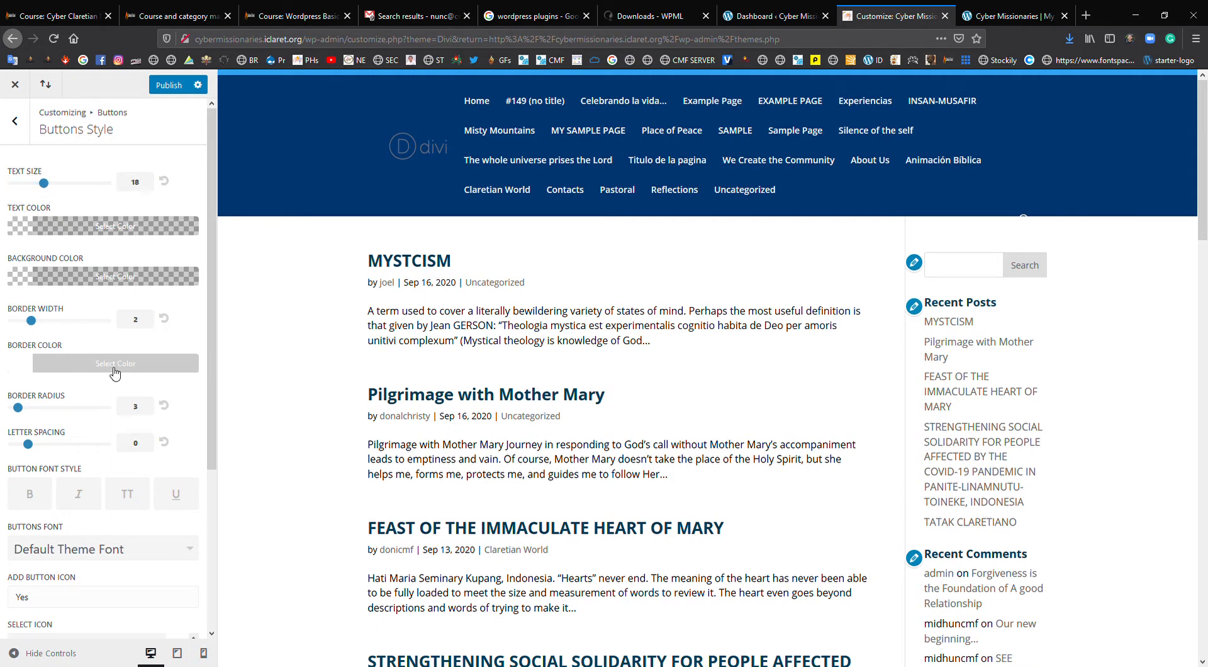
# - Set the buttons' background color to nearly opaque blue, about rgb(10,68,175), and publish the change
pyautogui.click(25, 280)
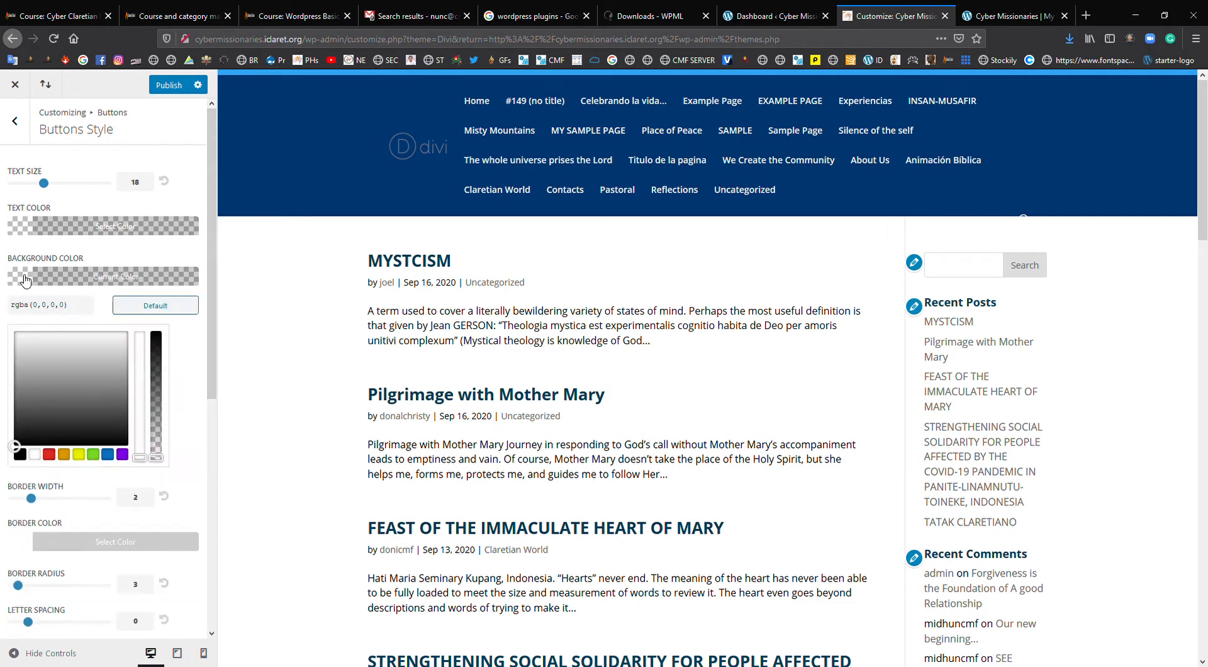
pyautogui.click(107, 454)
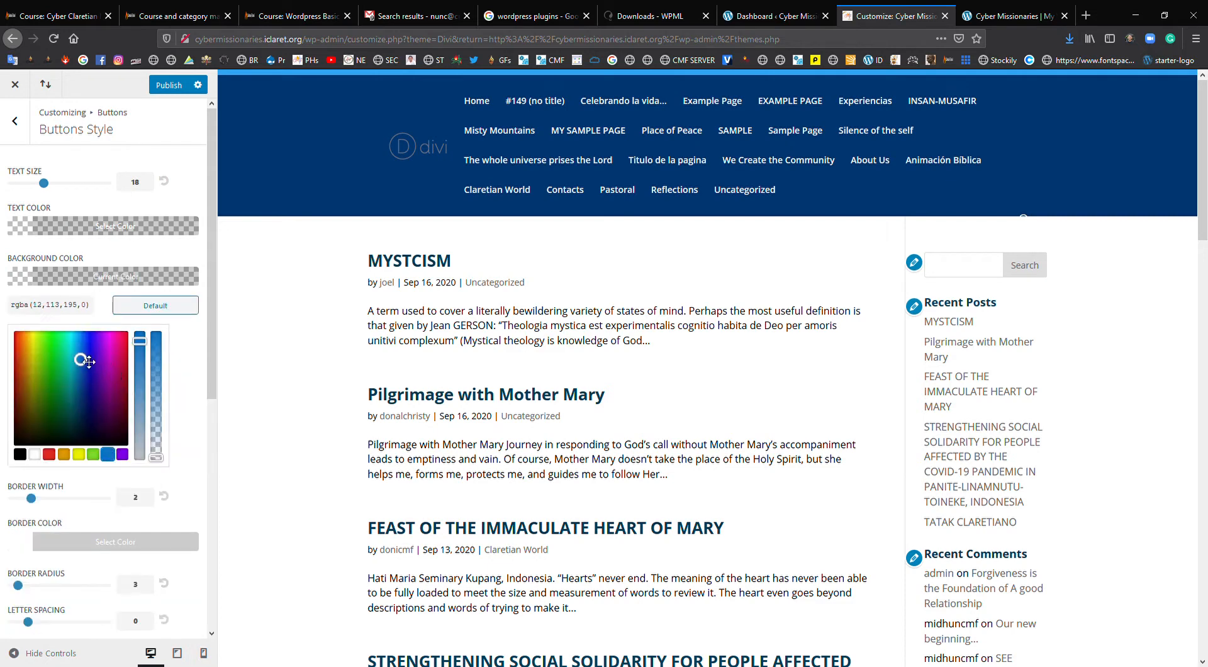
pyautogui.click(84, 367)
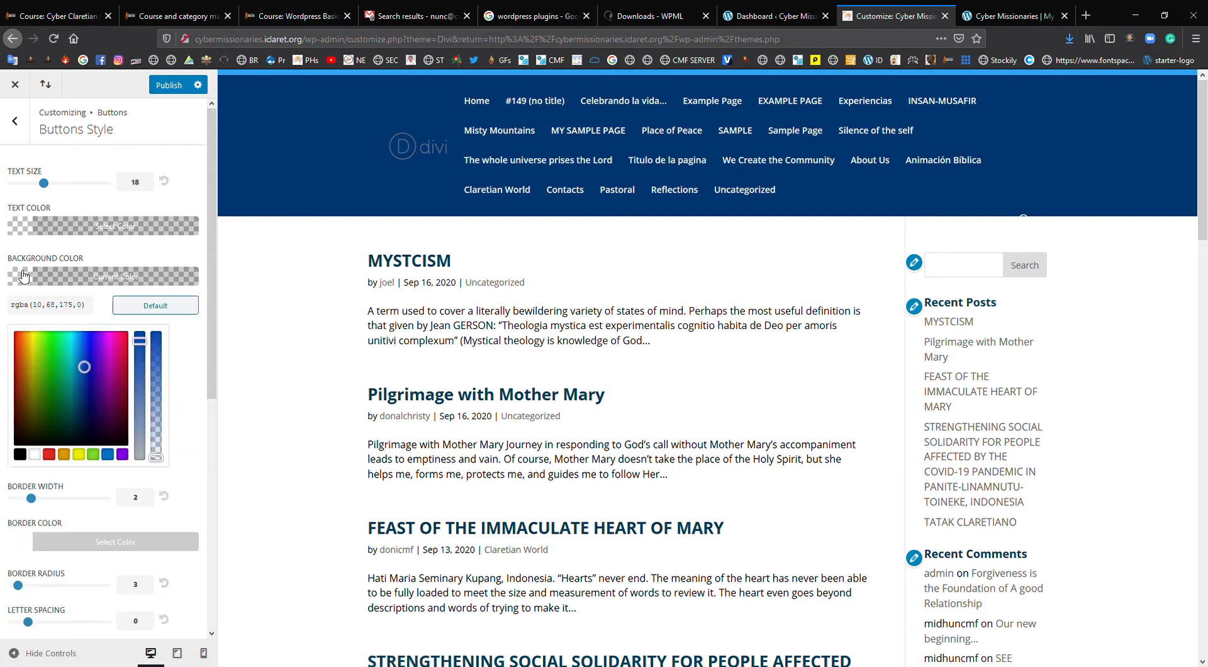
pyautogui.moveTo(156, 429); pyautogui.dragTo(158, 339)
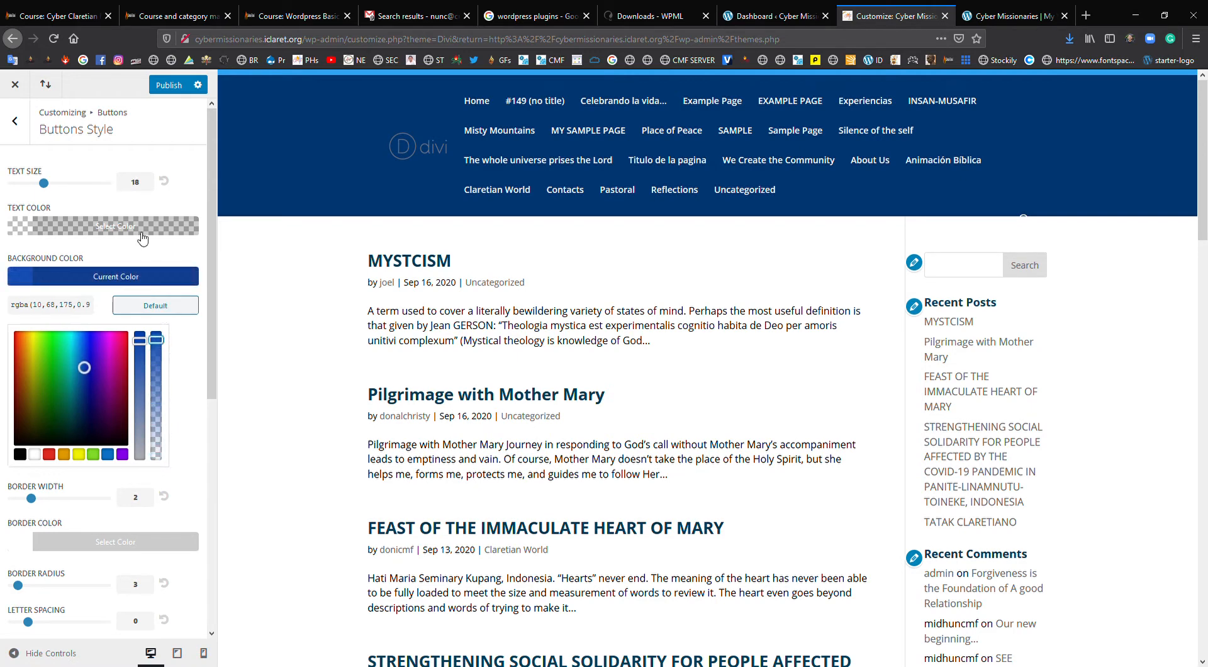
pyautogui.click(169, 85)
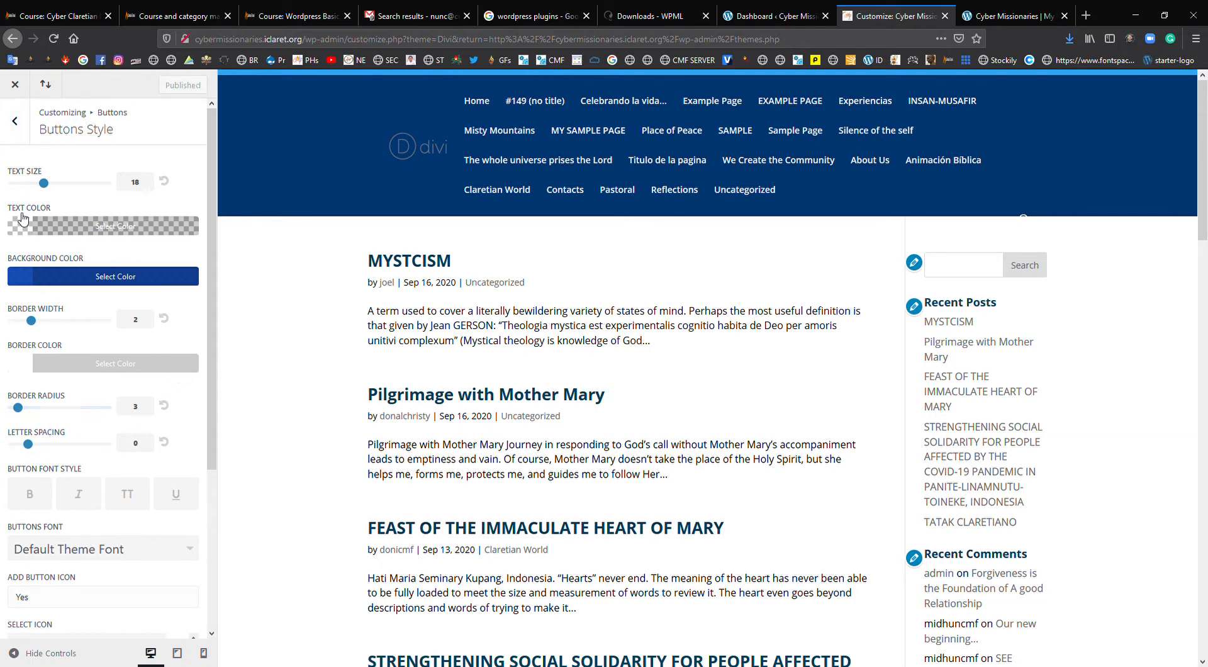
# - Set the buttons' text color to white, #ffffff, and publish the change
pyautogui.click(23, 226)
pyautogui.click(35, 403)
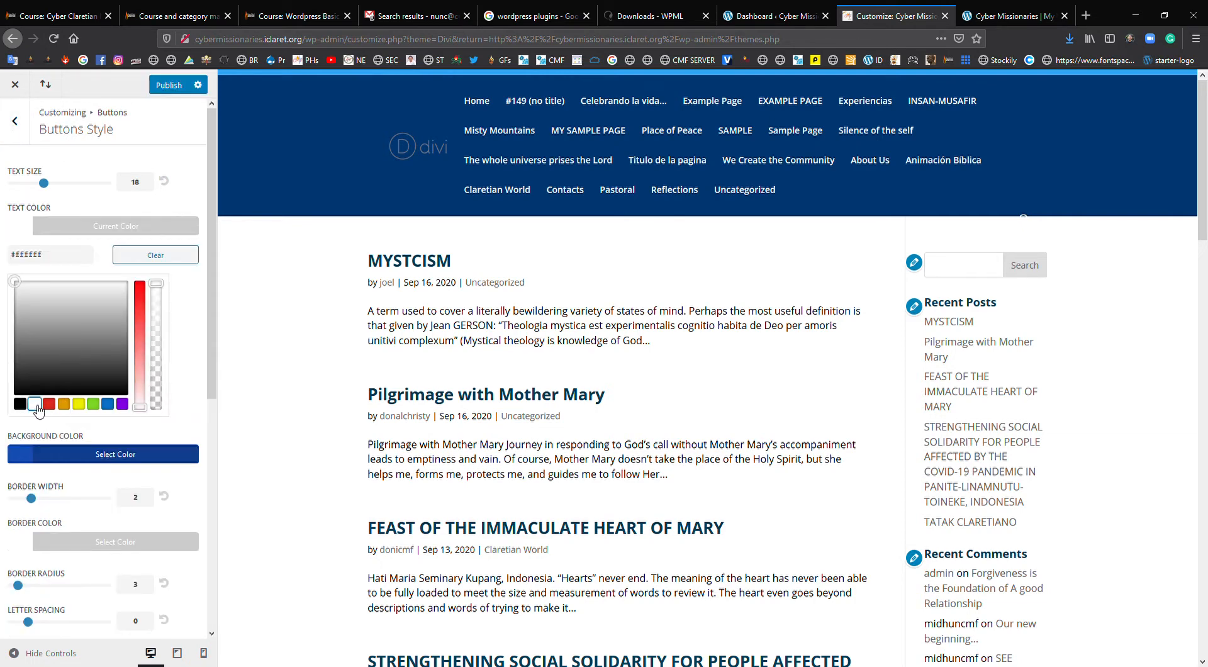
pyautogui.click(169, 85)
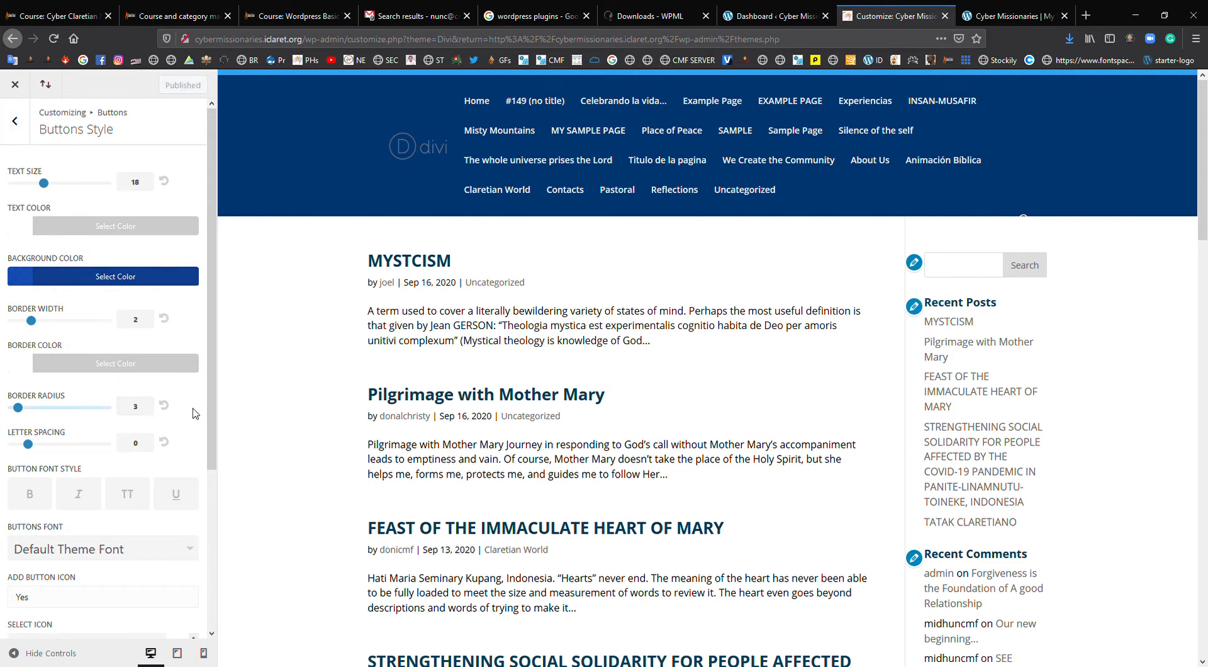
# - Choose the circled right-pointing chevron as the button icon and publish the change
pyautogui.scroll(-5, 189, 440)
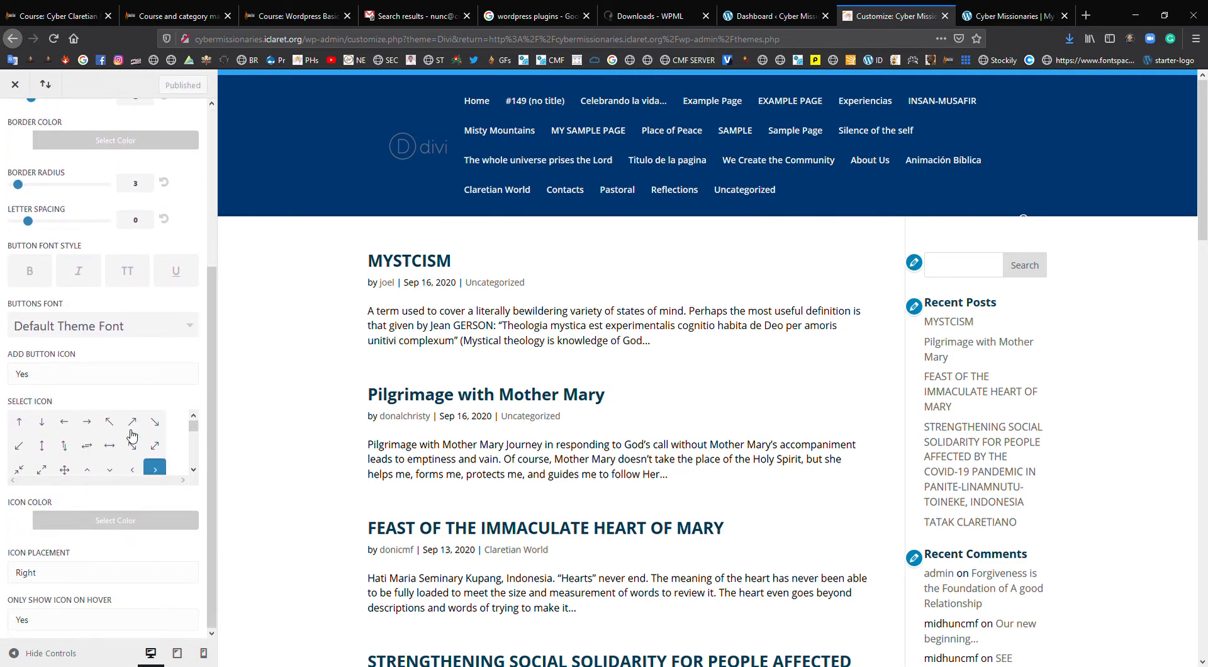
pyautogui.scroll(-3, 110, 448)
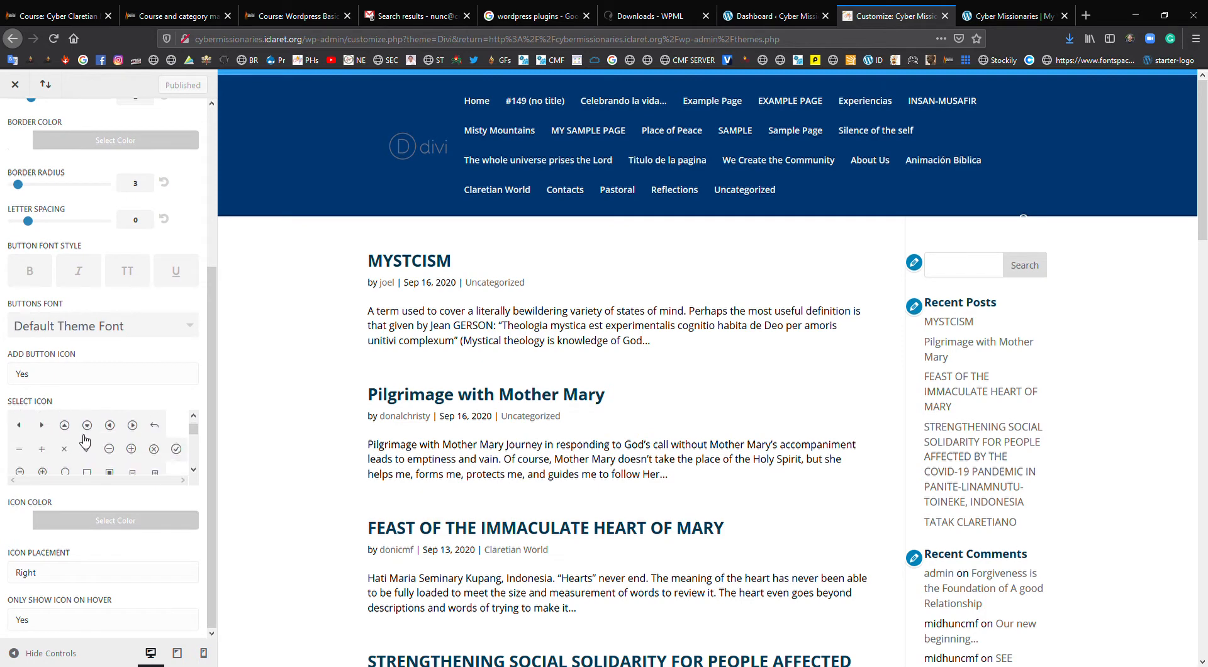
pyautogui.scroll(2, 86, 443)
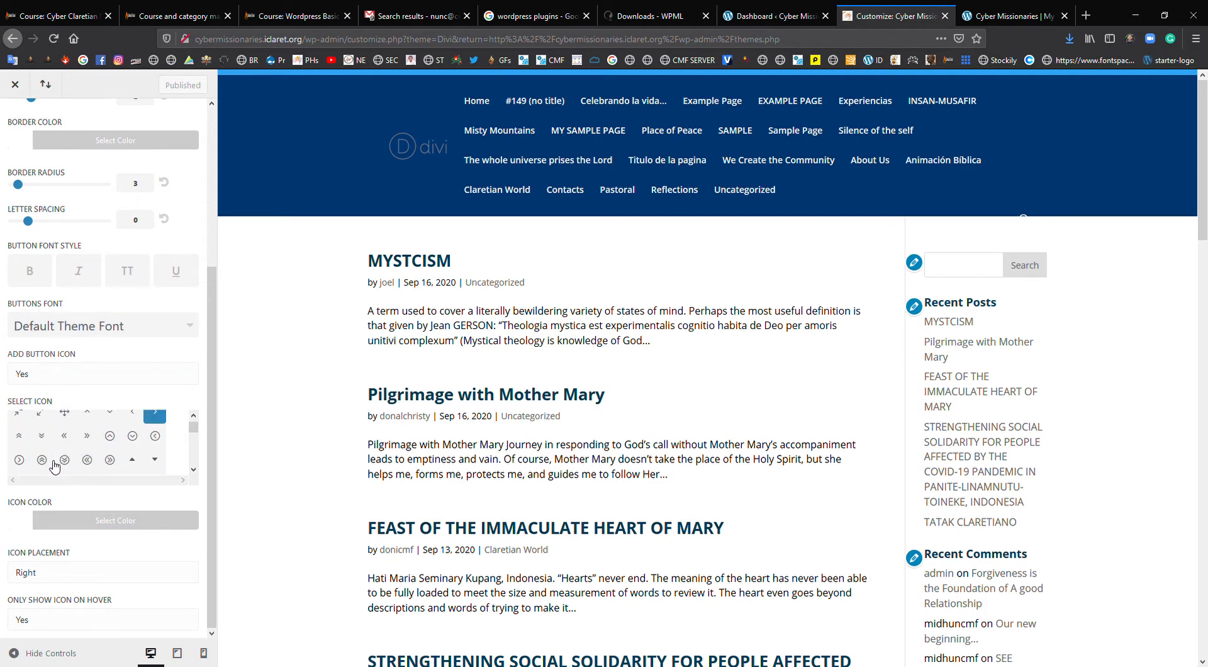
pyautogui.click(20, 460)
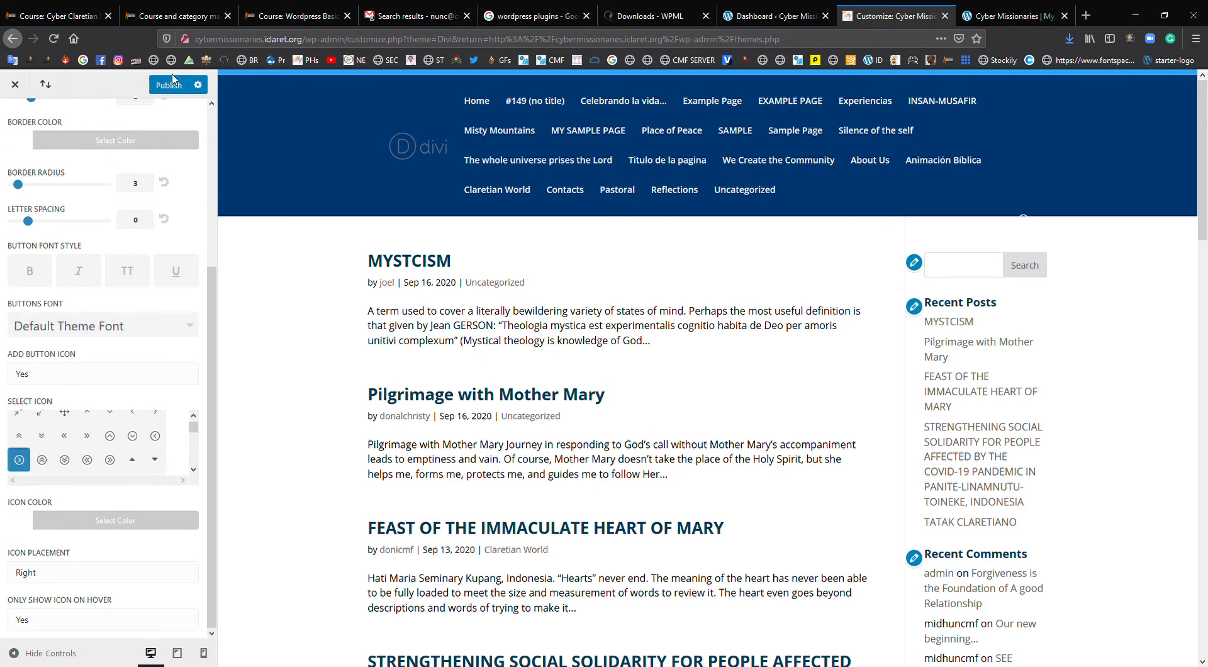
pyautogui.click(174, 80)
pyautogui.scroll(4, 57, 176)
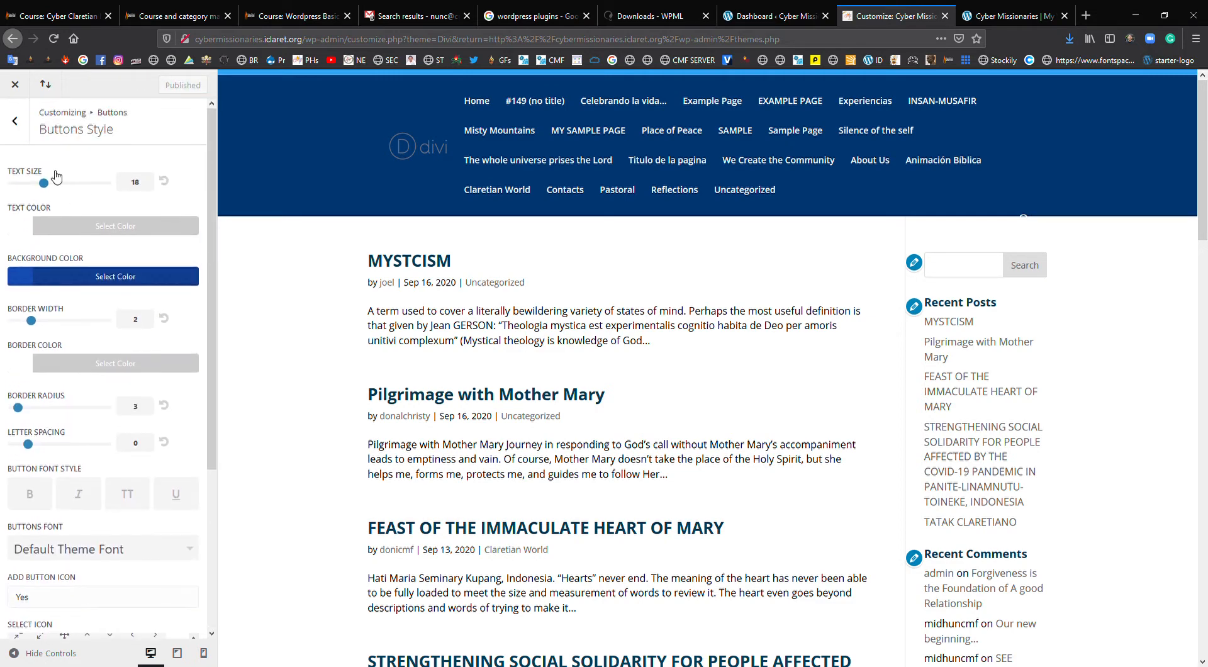
# - In Buttons Hover Style, set the text color to dark yellow, about #e0c600
pyautogui.click(17, 123)
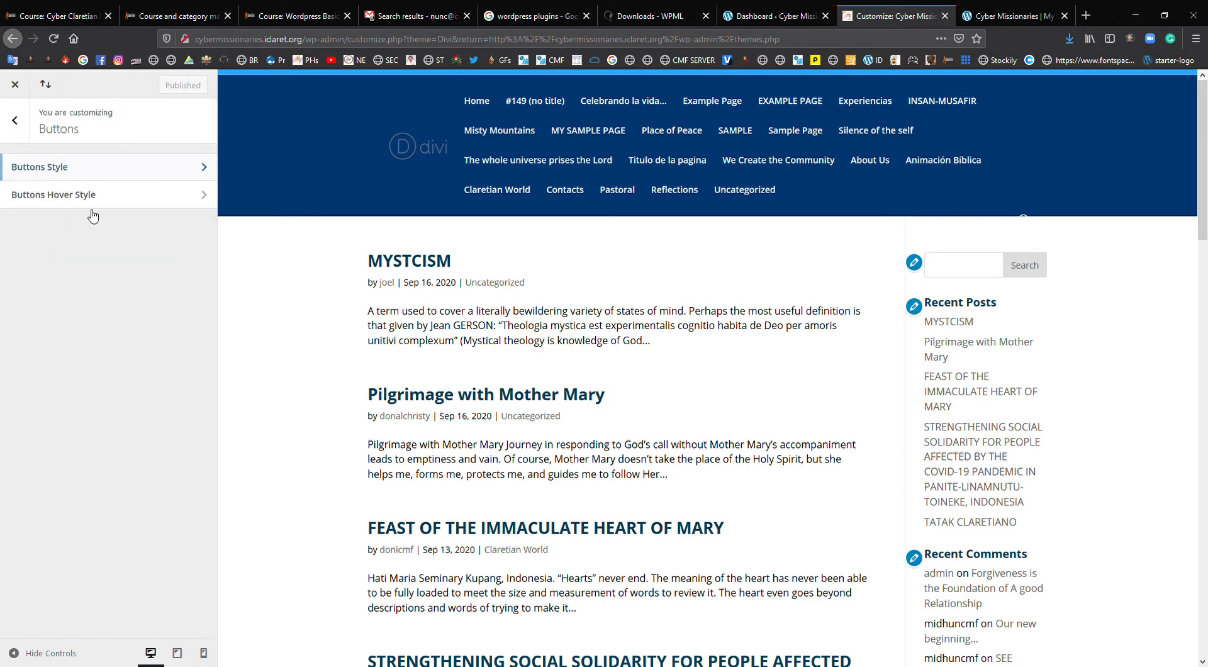
pyautogui.click(134, 197)
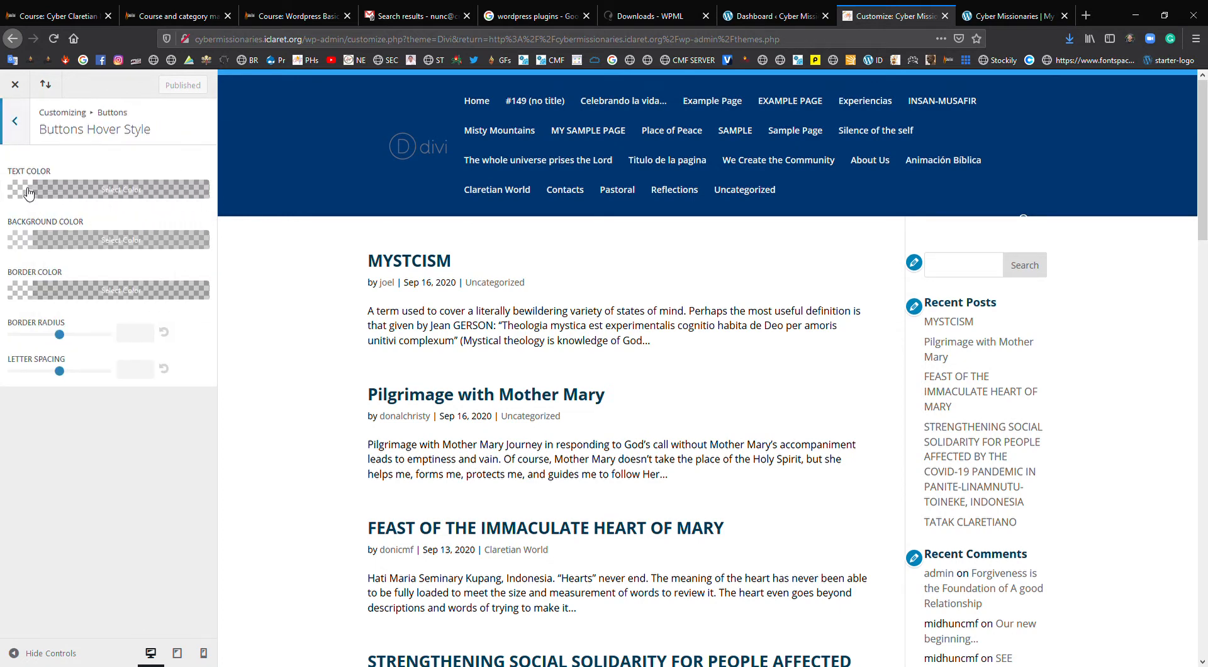
pyautogui.click(27, 191)
pyautogui.click(78, 367)
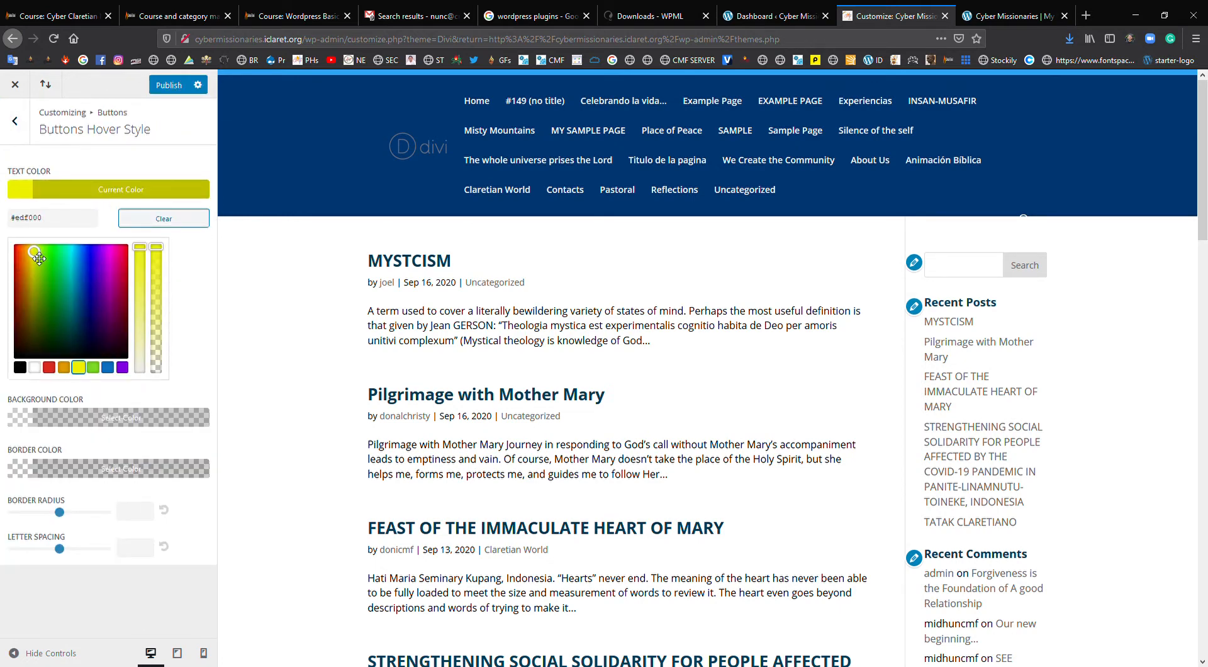
pyautogui.moveTo(39, 259); pyautogui.dragTo(36, 264)
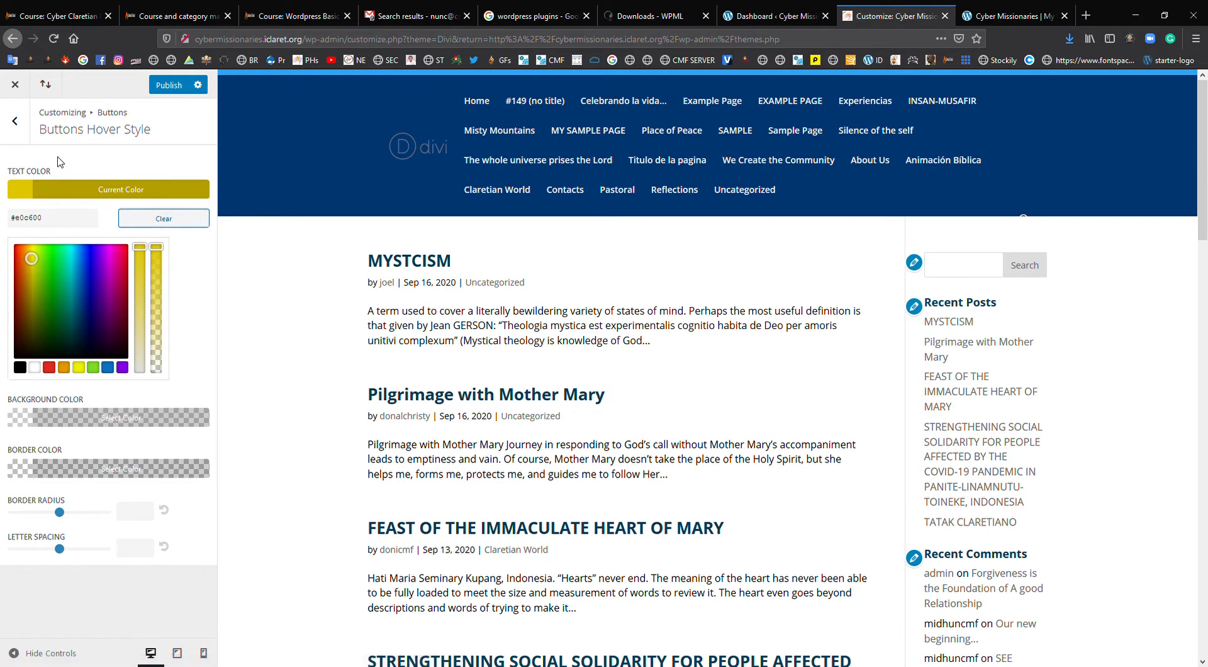
pyautogui.click(22, 192)
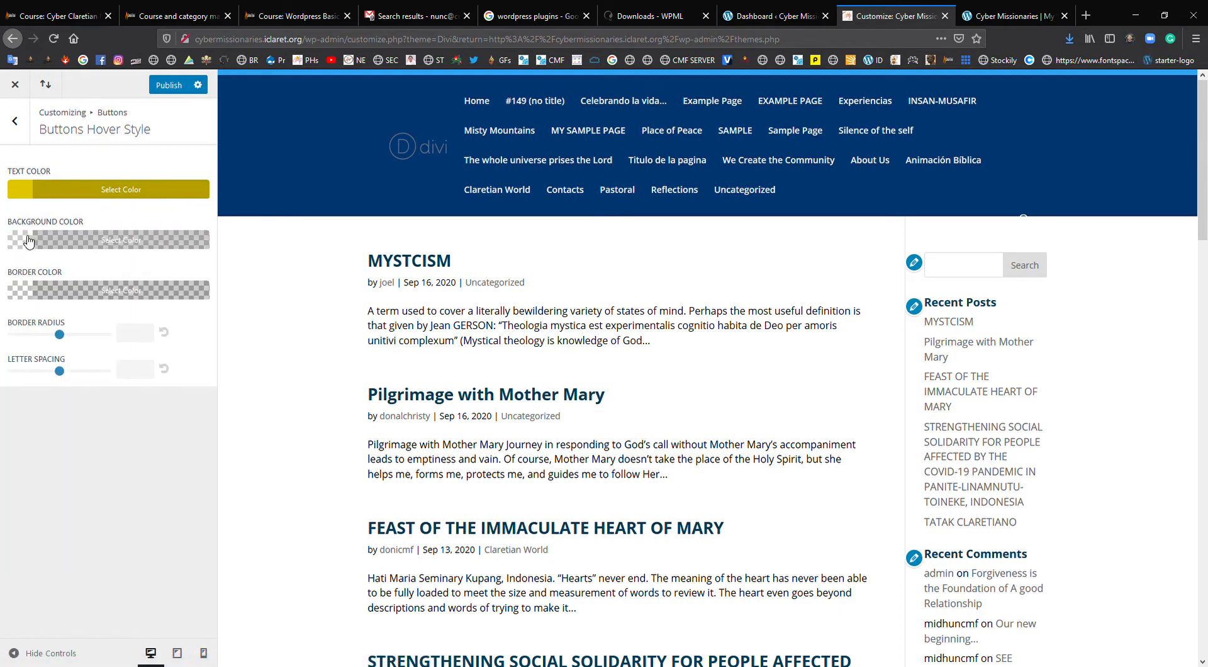
# - Set the buttons' hover background color to opaque dark blue, about #033675, and publish the hover style
pyautogui.click(26, 240)
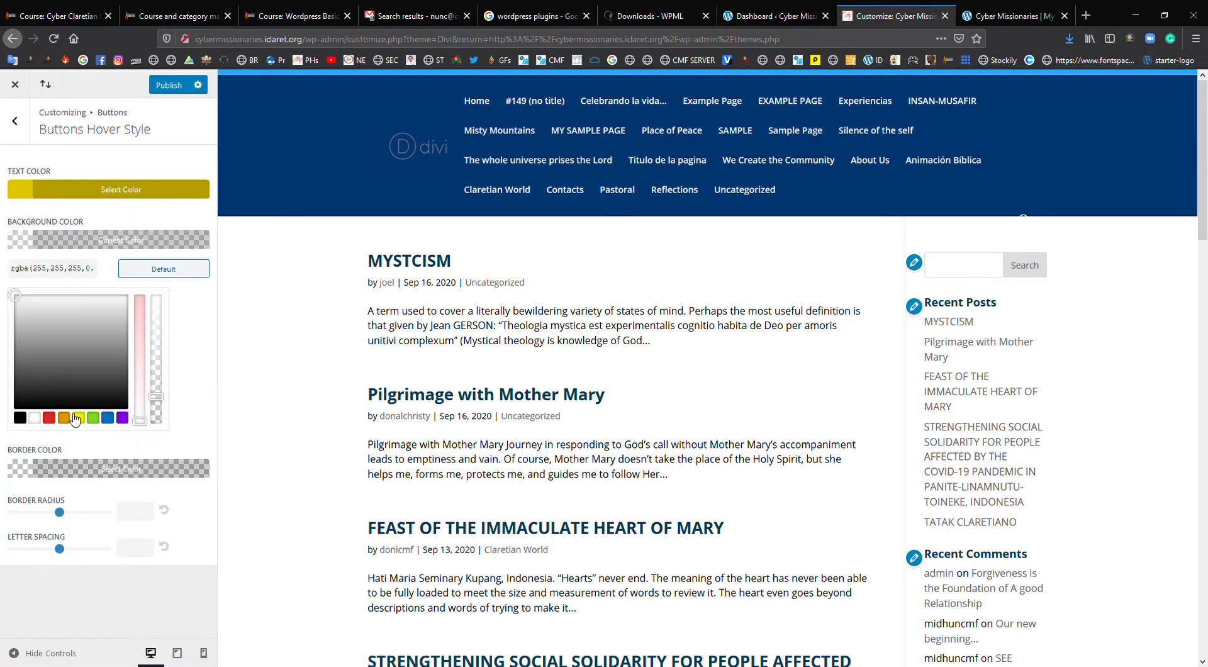
pyautogui.click(108, 417)
pyautogui.click(89, 334)
pyautogui.click(92, 358)
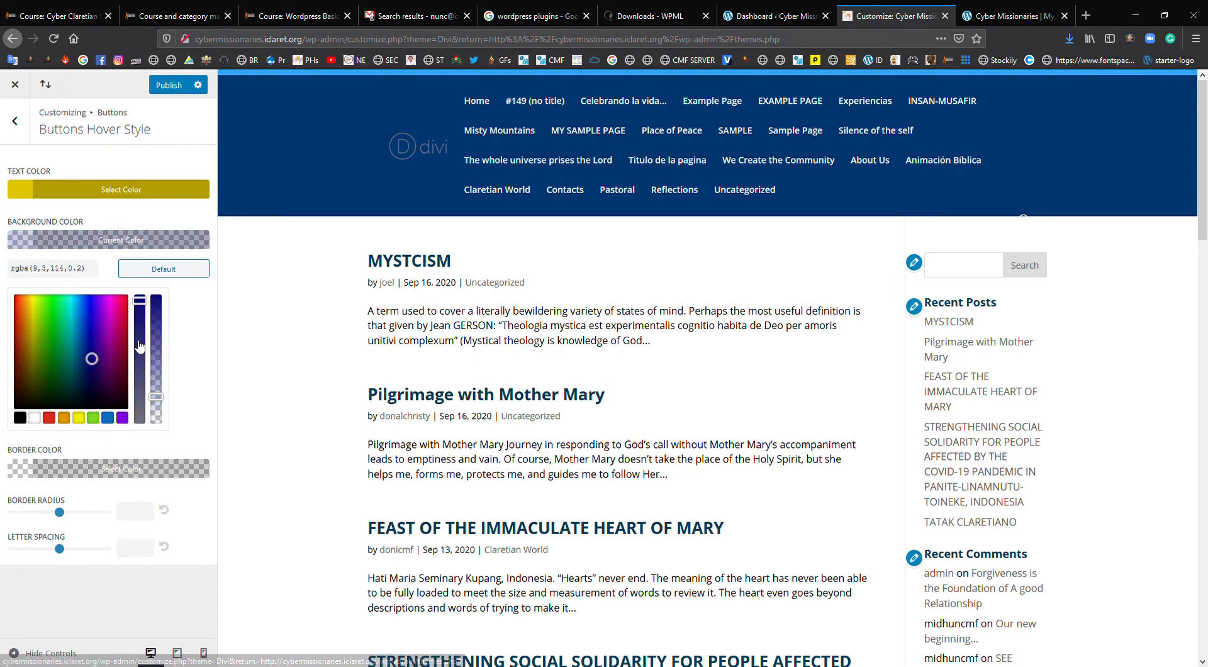
pyautogui.moveTo(162, 388); pyautogui.dragTo(177, 295)
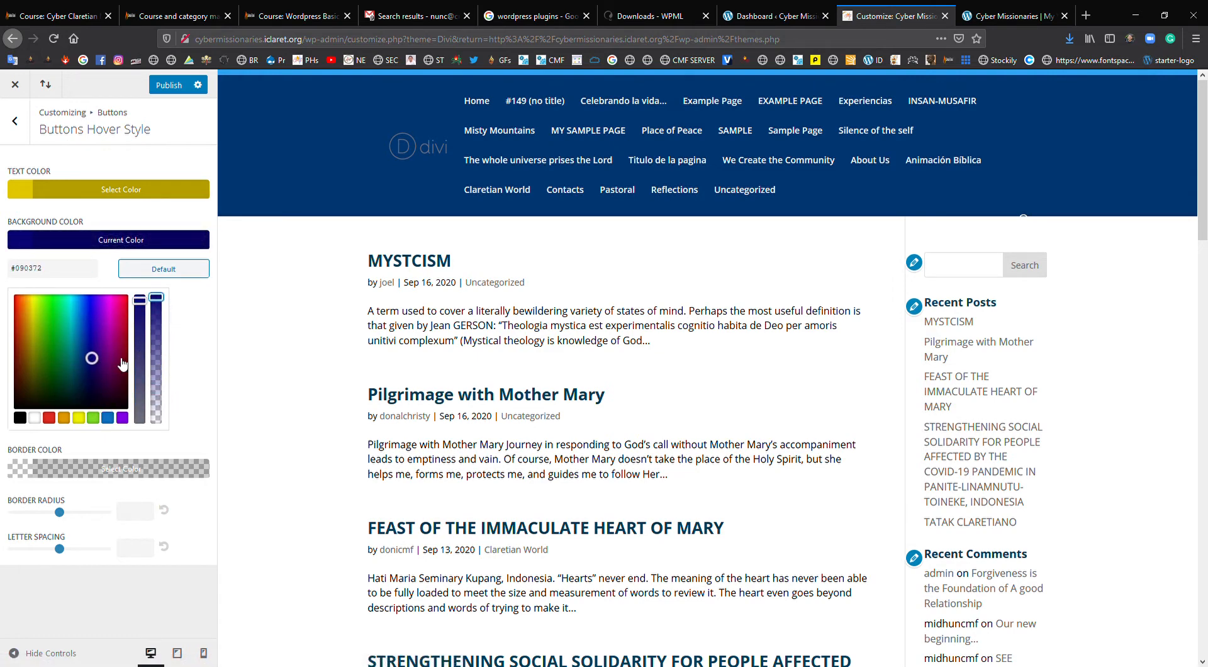
pyautogui.moveTo(100, 361); pyautogui.dragTo(91, 363)
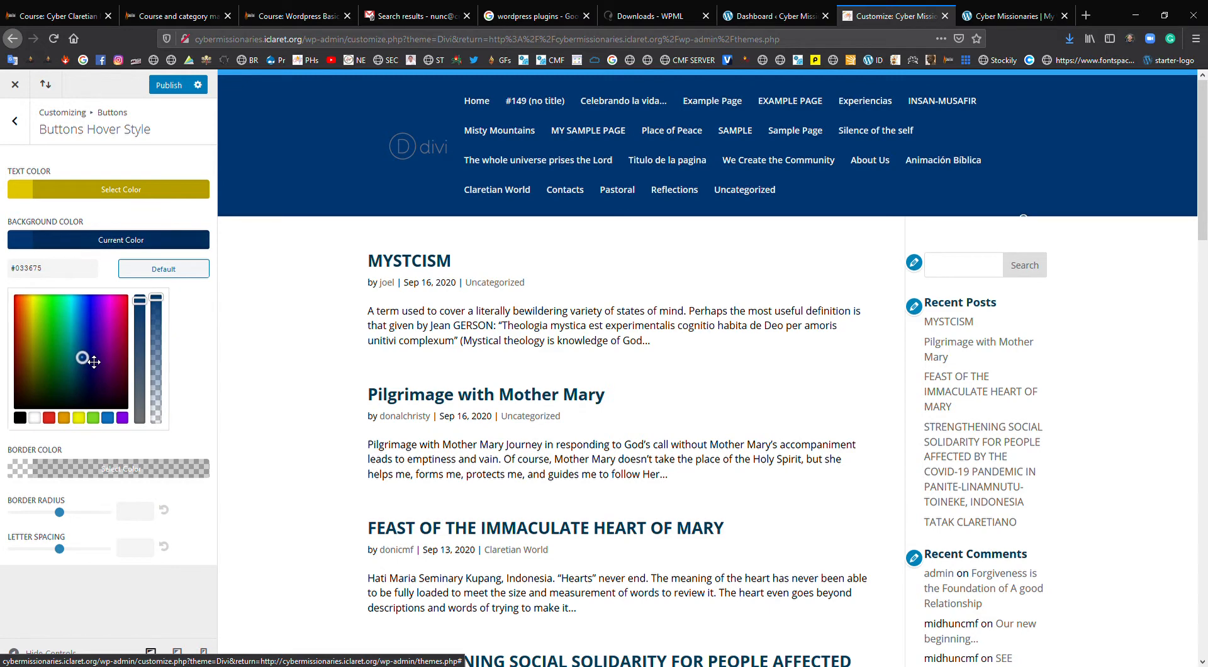
pyautogui.click(24, 241)
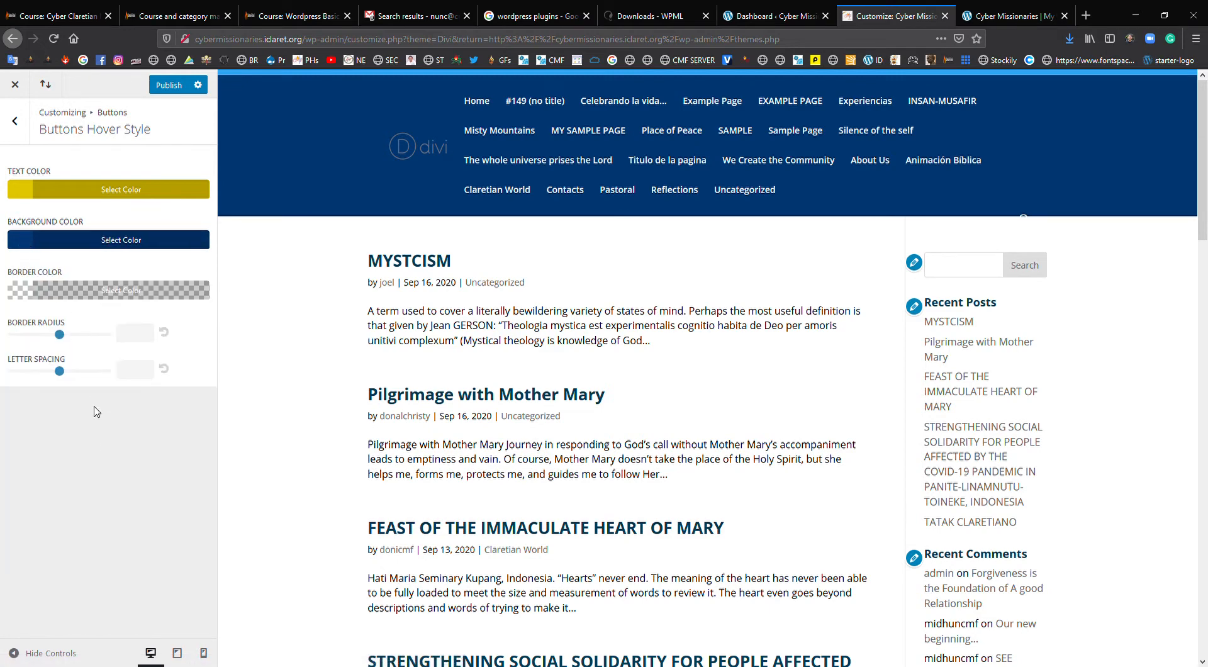
pyautogui.click(168, 88)
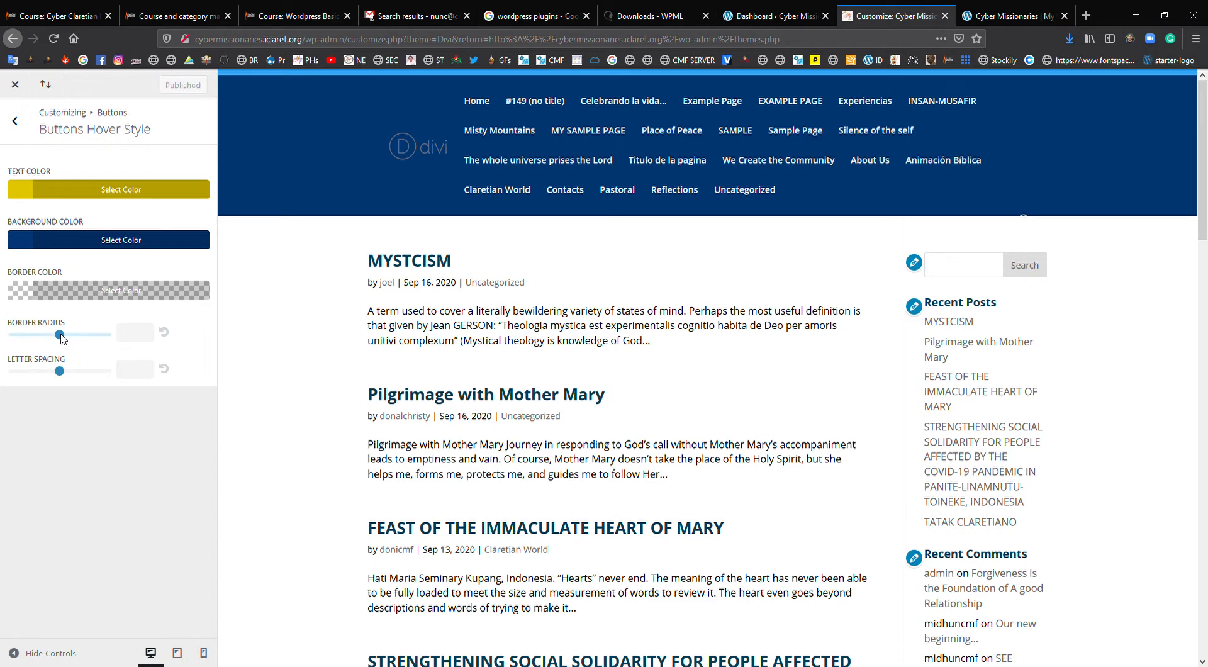
# - Set the buttons' hover border radius to 18
pyautogui.moveTo(61, 338)
pyautogui.mouseDown()
pyautogui.moveTo(73, 338)
pyautogui.moveTo(47, 338)
pyautogui.mouseUp()
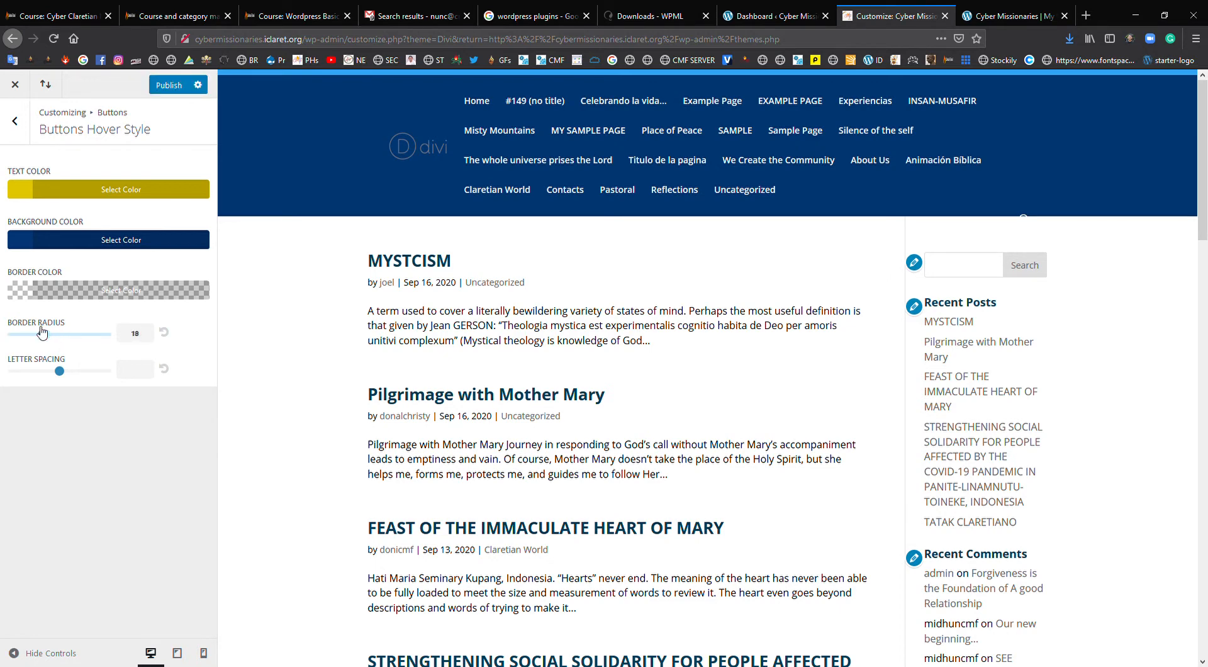
# - Raise the border radius in the buttons' hover style and publish the change
pyautogui.moveTo(41, 334); pyautogui.dragTo(73, 335)
pyautogui.click(14, 122)
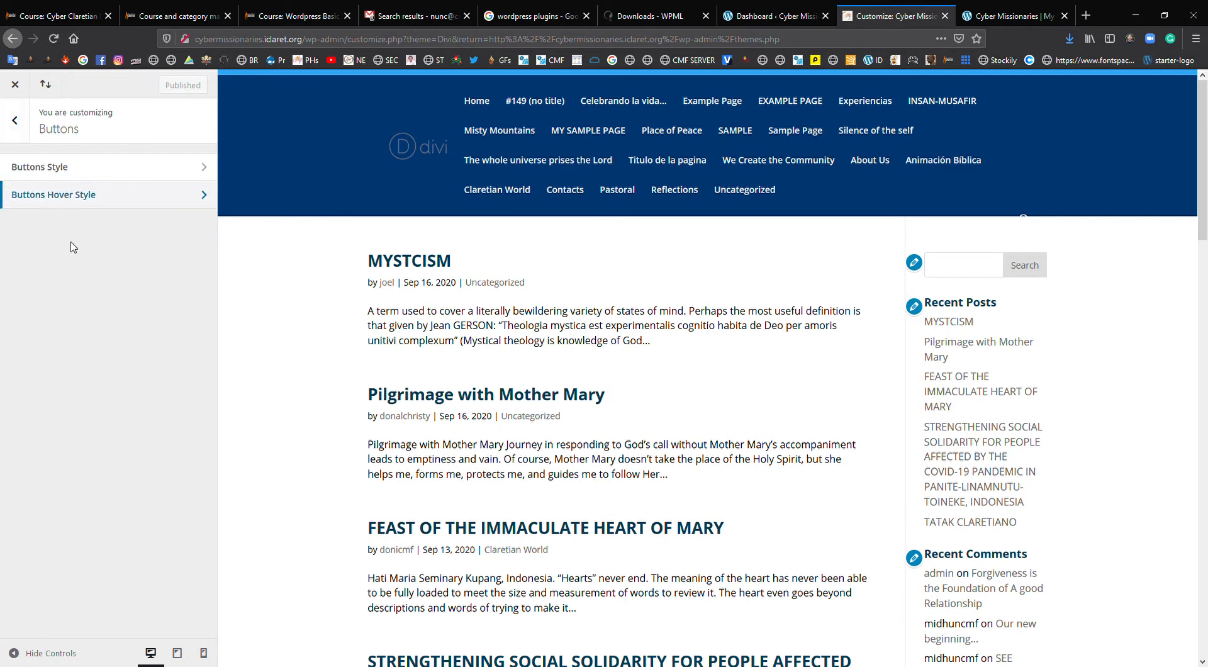
# - In the blog's Post settings, try a meta text size of 15 and a larger meta line height, restoring both to 14 and 1
pyautogui.click(15, 131)
pyautogui.click(85, 339)
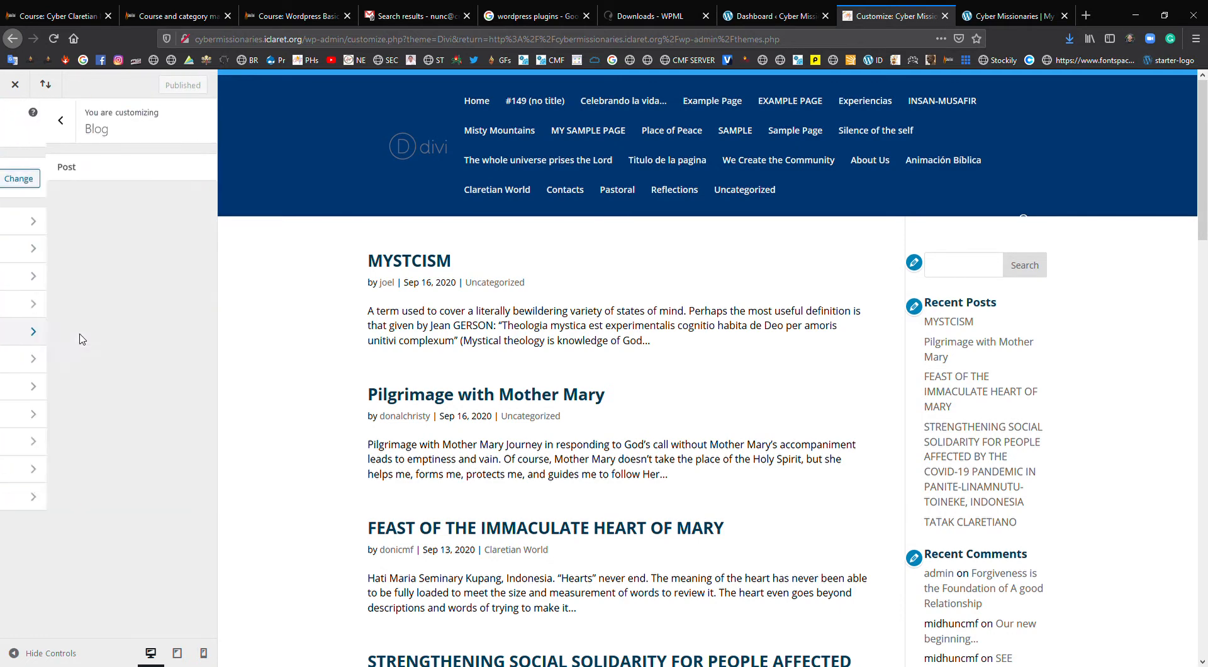
pyautogui.click(182, 169)
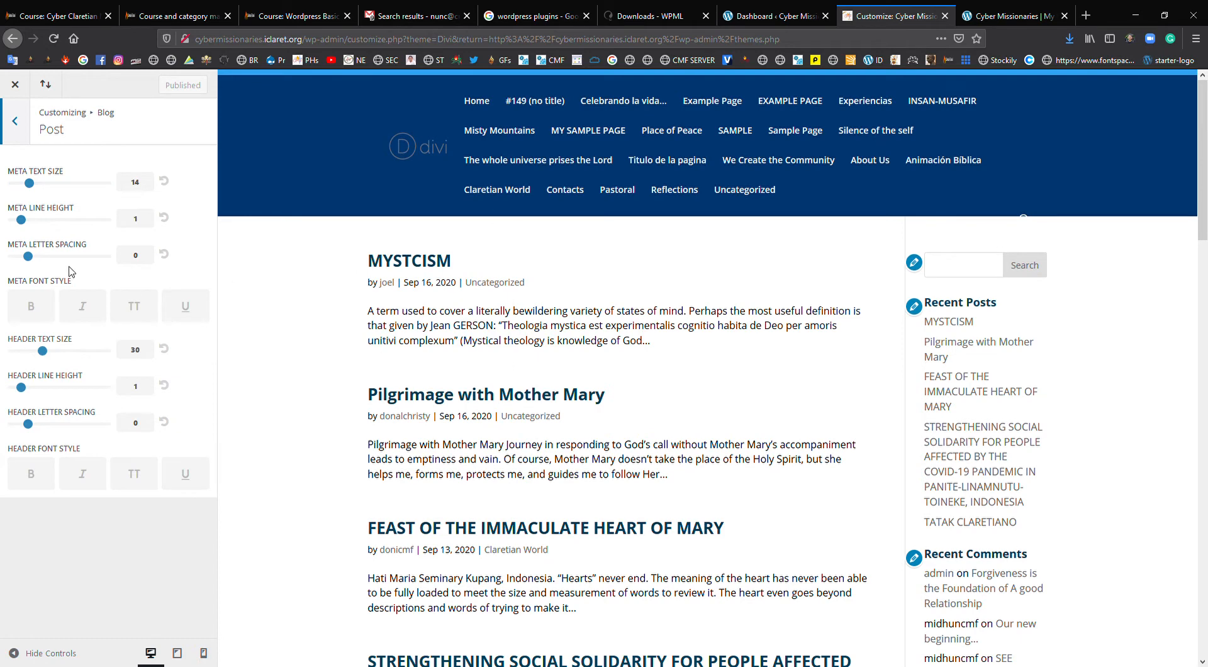
pyautogui.moveTo(51, 186)
pyautogui.mouseDown()
pyautogui.moveTo(37, 182)
pyautogui.moveTo(93, 182)
pyautogui.moveTo(31, 186)
pyautogui.mouseUp()
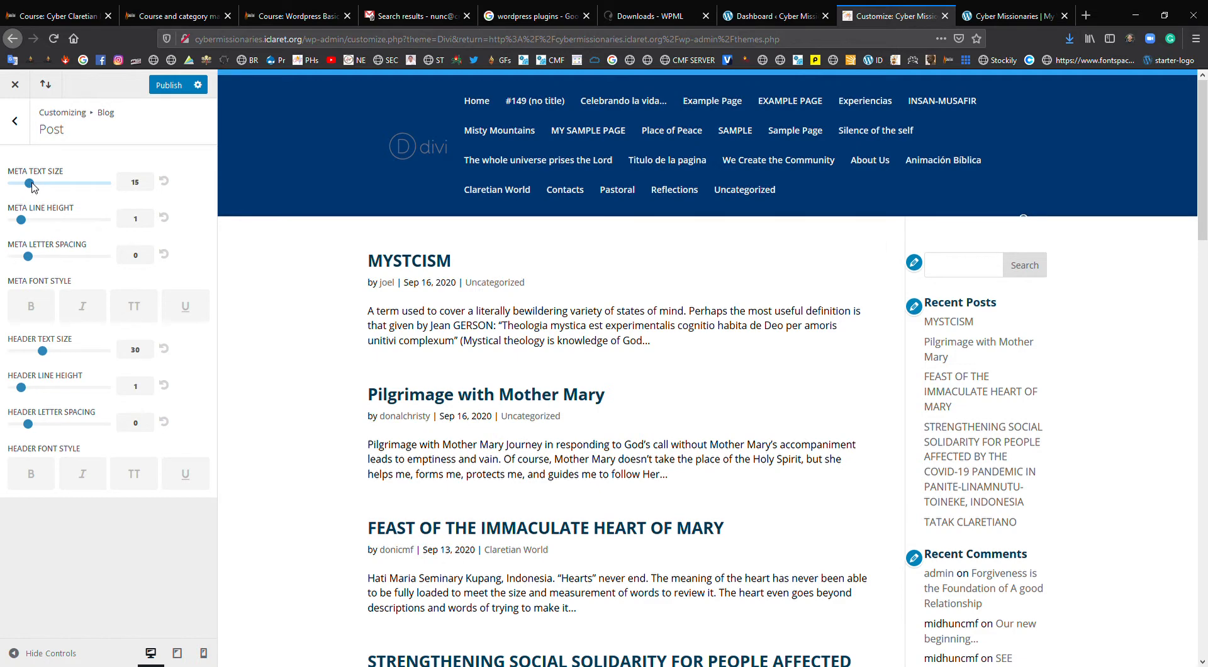
pyautogui.moveTo(21, 219); pyautogui.dragTo(78, 219)
pyautogui.click(164, 217)
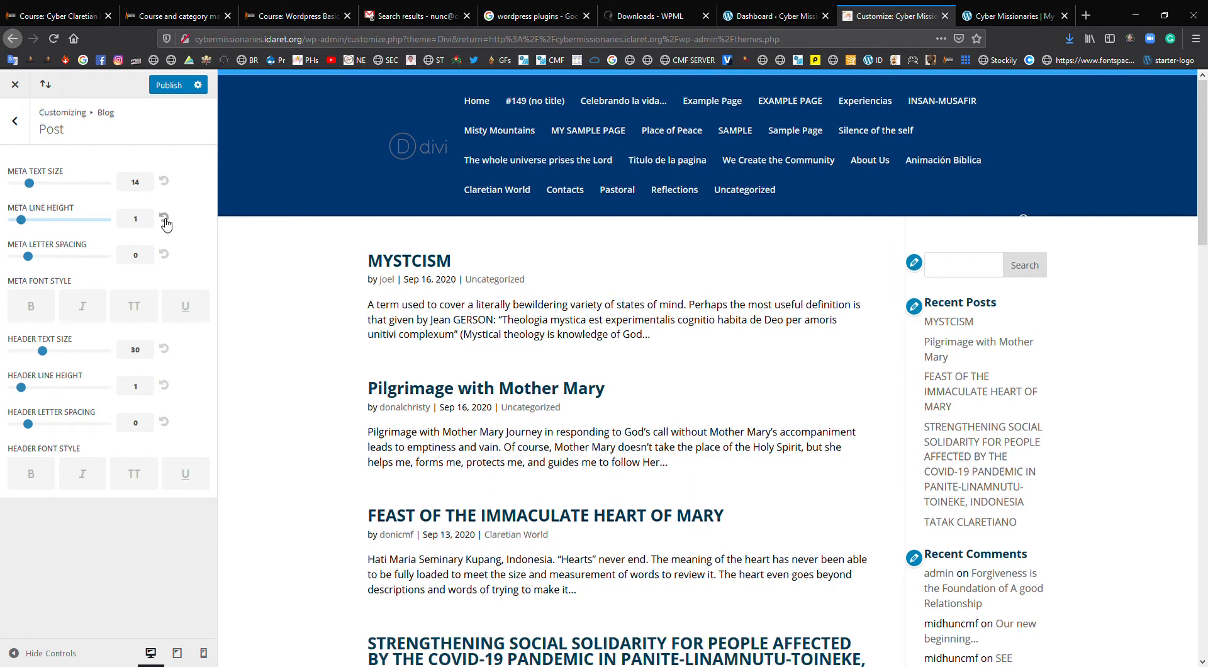
# - Set the blog posts' meta letter spacing to 3 and publish the change
pyautogui.moveTo(29, 256); pyautogui.dragTo(53, 258)
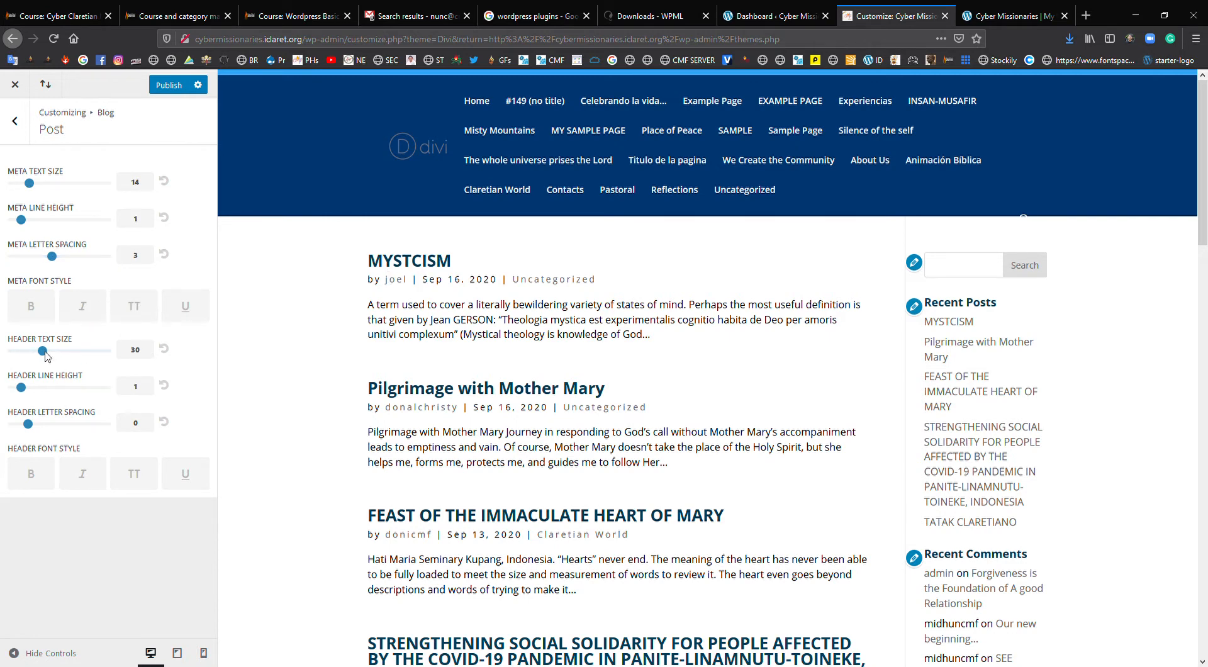
pyautogui.moveTo(46, 356)
pyautogui.mouseDown()
pyautogui.moveTo(65, 356)
pyautogui.moveTo(43, 356)
pyautogui.mouseUp()
pyautogui.click(167, 85)
pyautogui.click(19, 124)
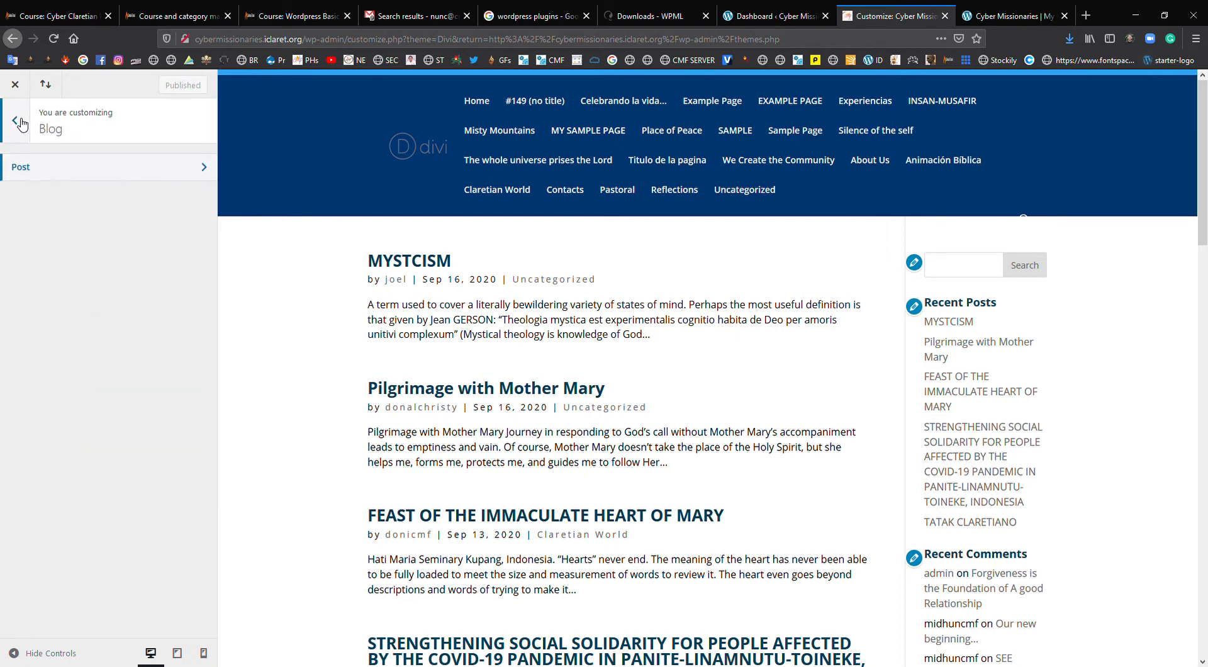
# - Look through the mobile preview of the blog page and open the Tablet settings under Mobile Styles
pyautogui.click(17, 125)
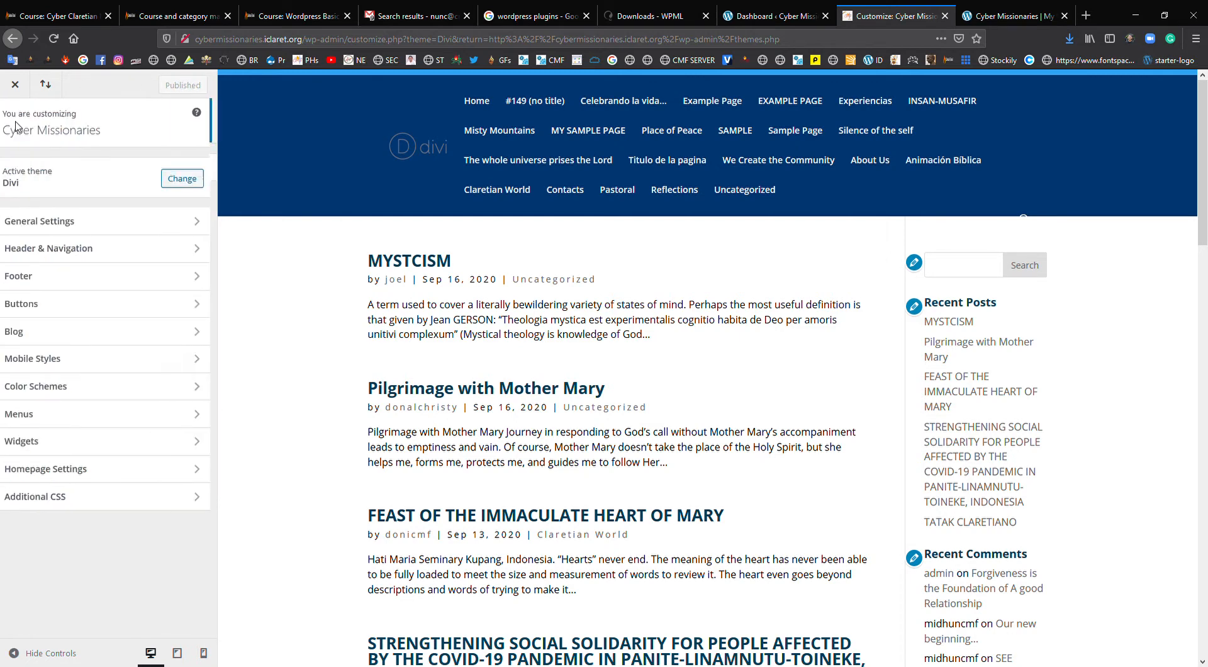
pyautogui.click(89, 359)
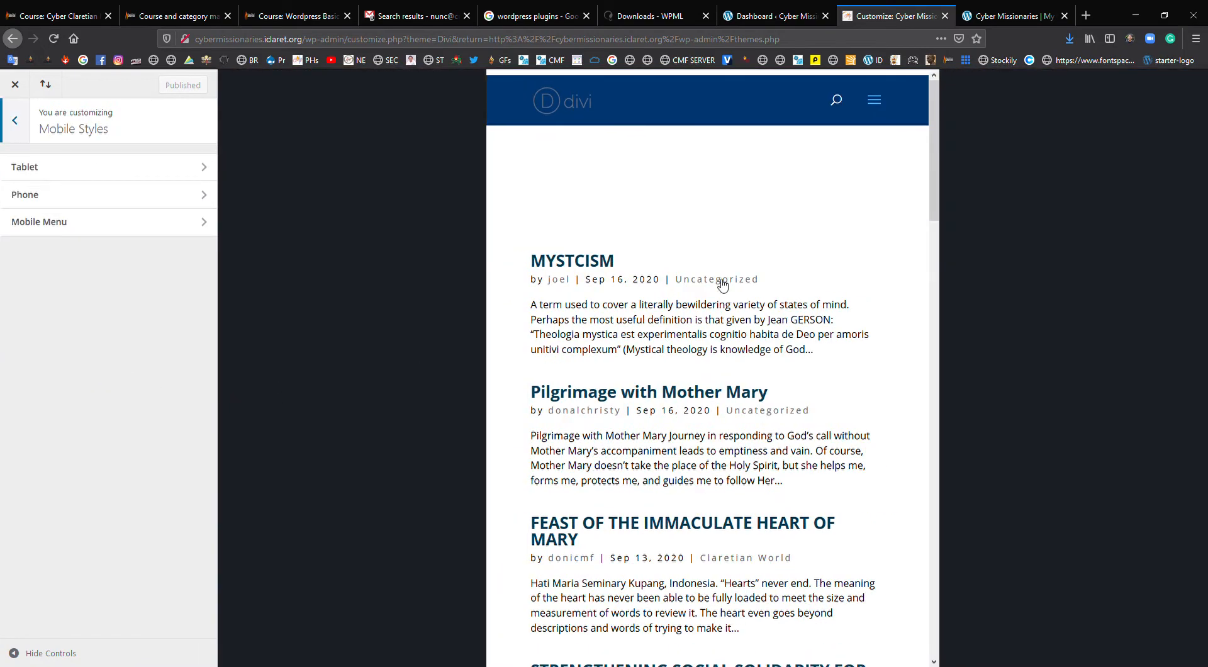
pyautogui.scroll(-20, 726, 382)
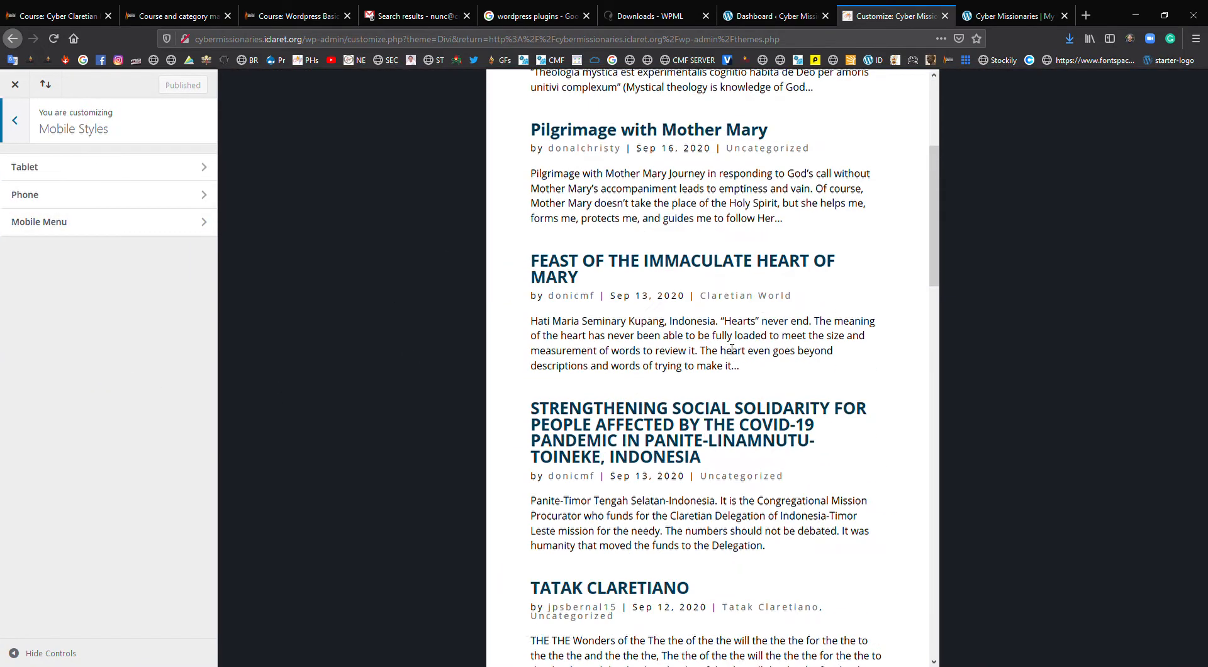
pyautogui.scroll(20, 727, 382)
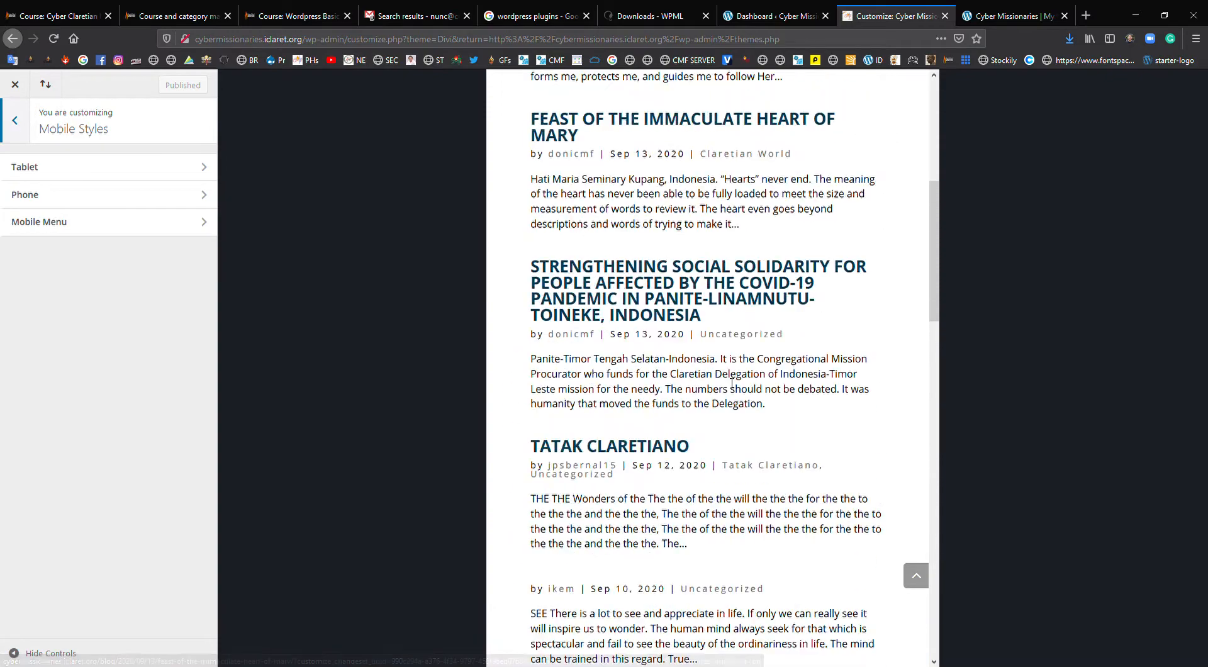
pyautogui.click(144, 166)
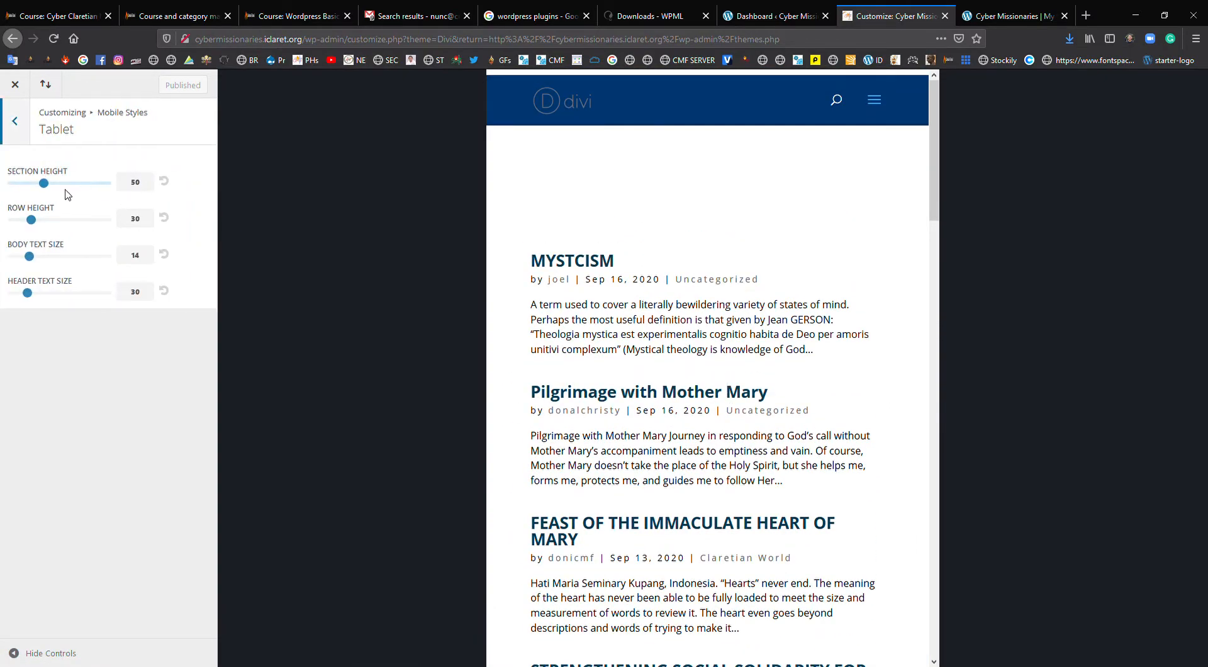
# - Try a larger section height and row height for tablets, resetting each to its default
pyautogui.moveTo(44, 183)
pyautogui.mouseDown()
pyautogui.moveTo(74, 184)
pyautogui.moveTo(52, 184)
pyautogui.mouseUp()
pyautogui.click(164, 182)
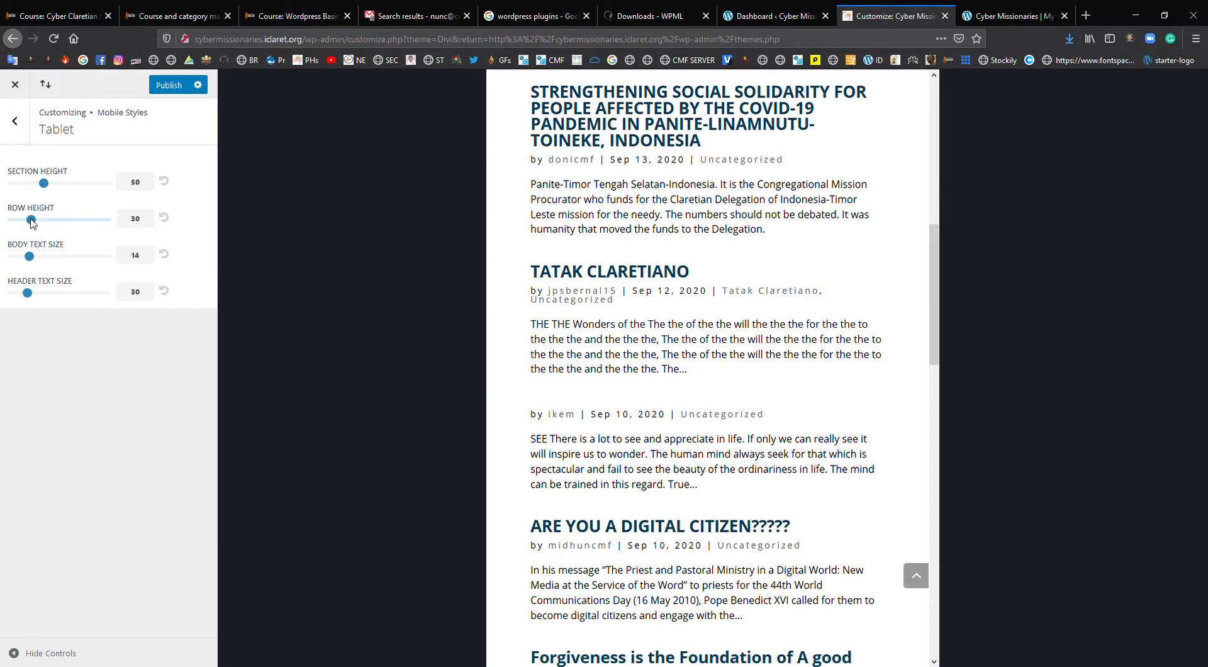
pyautogui.moveTo(31, 220); pyautogui.dragTo(79, 220)
pyautogui.click(165, 218)
# - Set the tablet body text size to 20, checking the enlarged text in the preview
pyautogui.moveTo(29, 256); pyautogui.dragTo(64, 257)
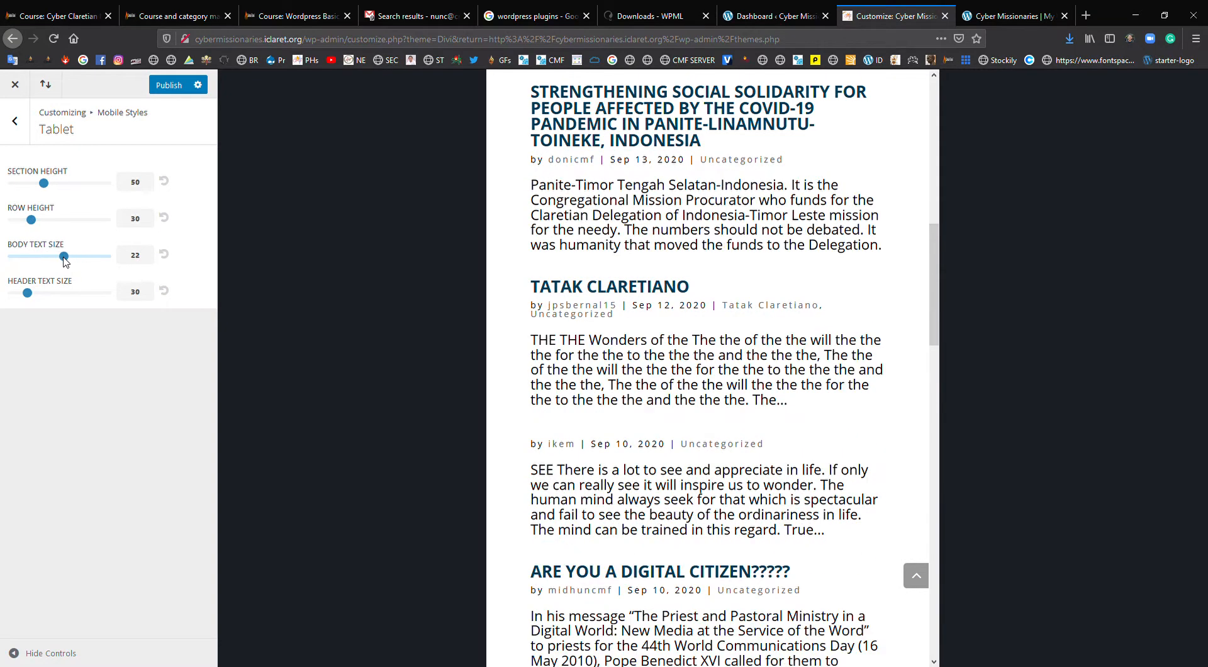
pyautogui.scroll(10, 655, 312)
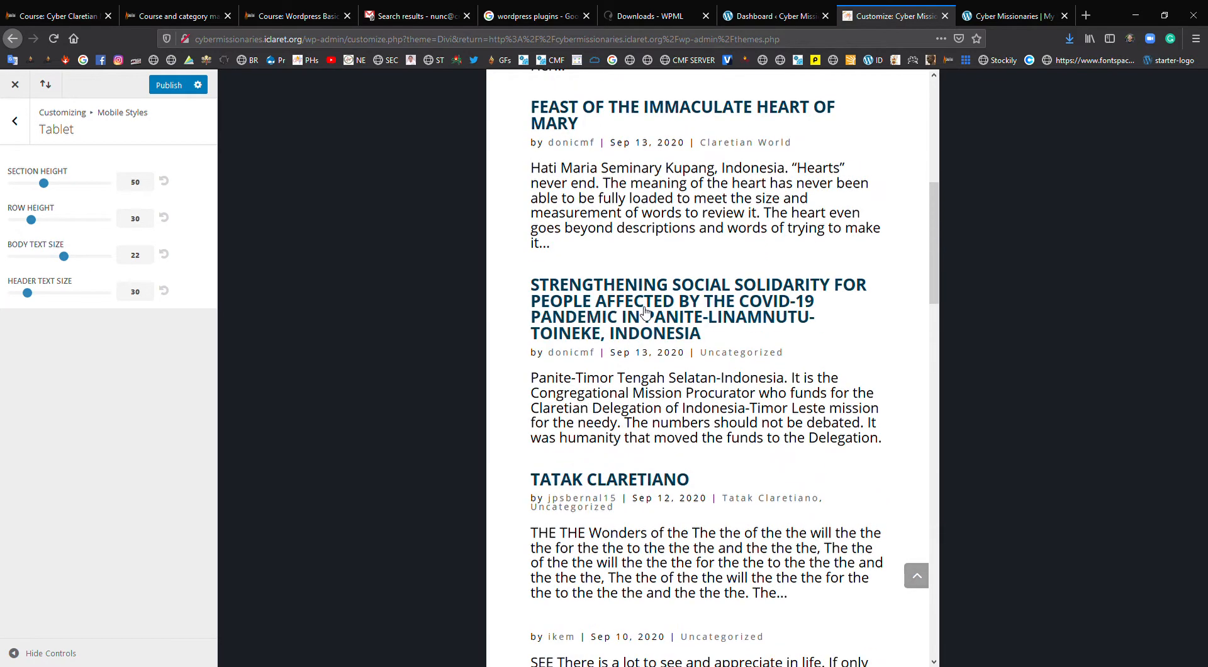
pyautogui.scroll(2, 646, 312)
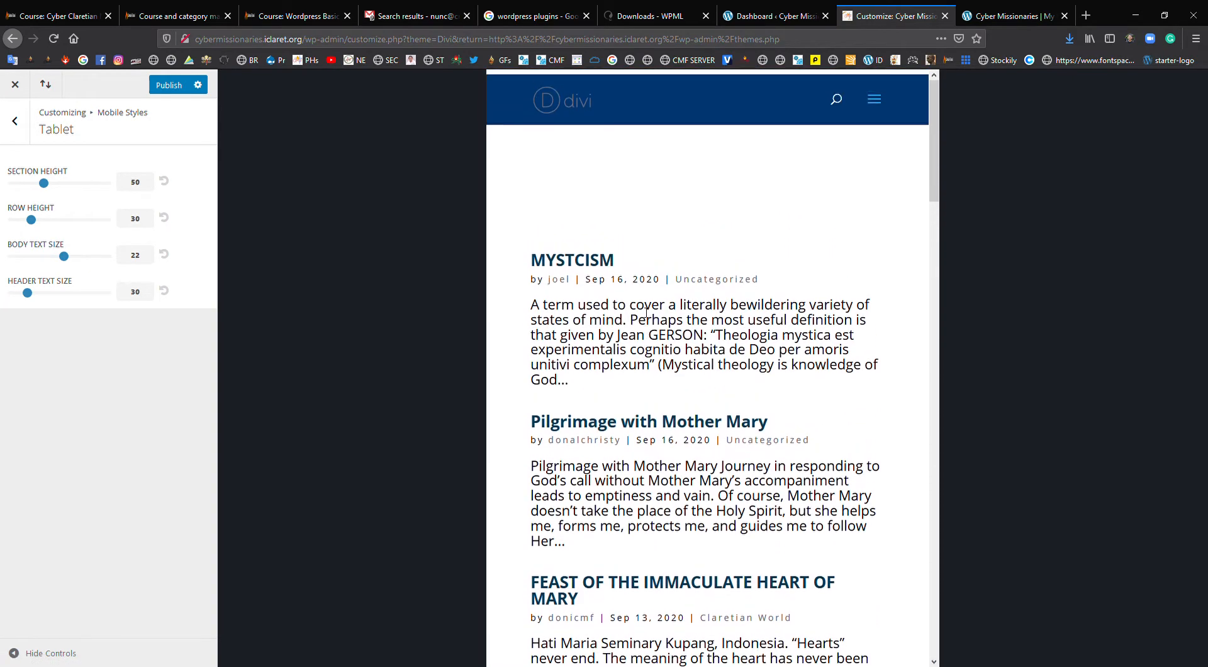
pyautogui.moveTo(63, 256); pyautogui.dragTo(55, 256)
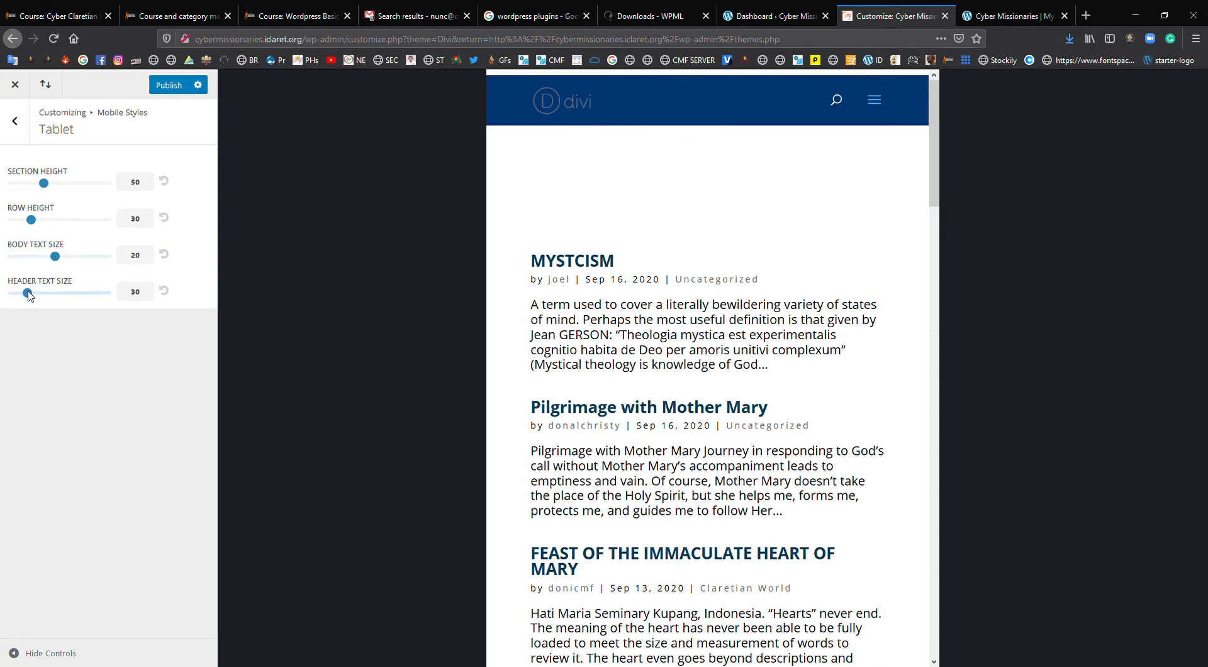
# - Set the tablet header text size to 40 and publish the tablet styles
pyautogui.moveTo(29, 294); pyautogui.dragTo(47, 296)
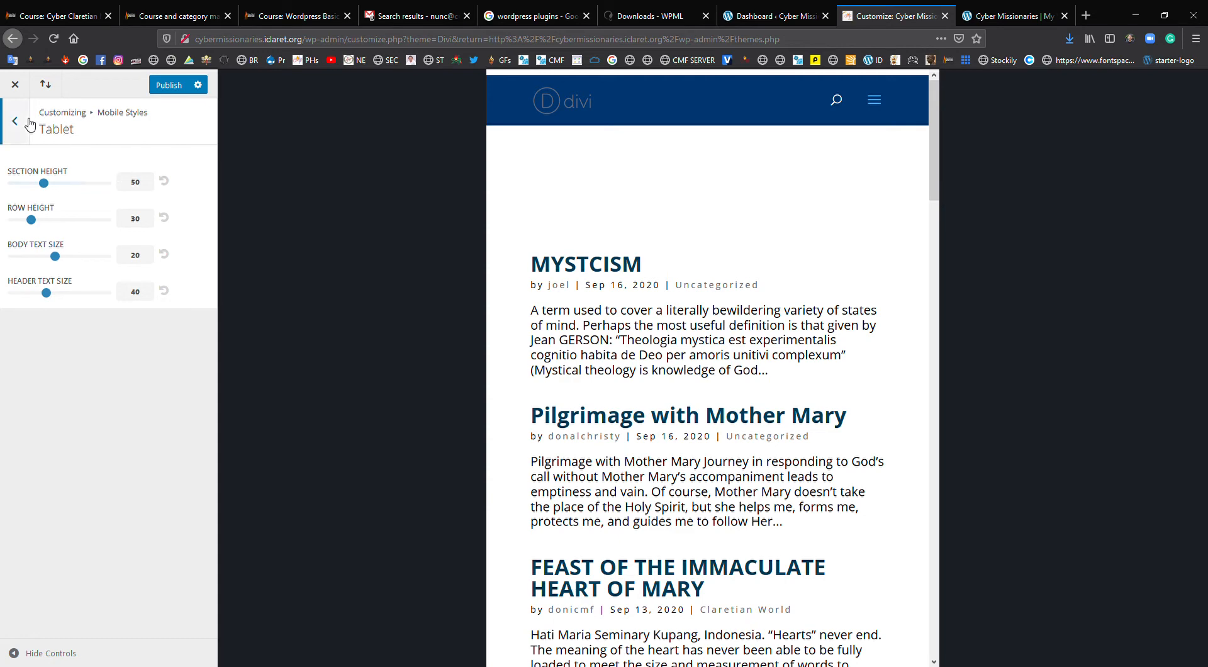
pyautogui.click(167, 84)
pyautogui.click(15, 120)
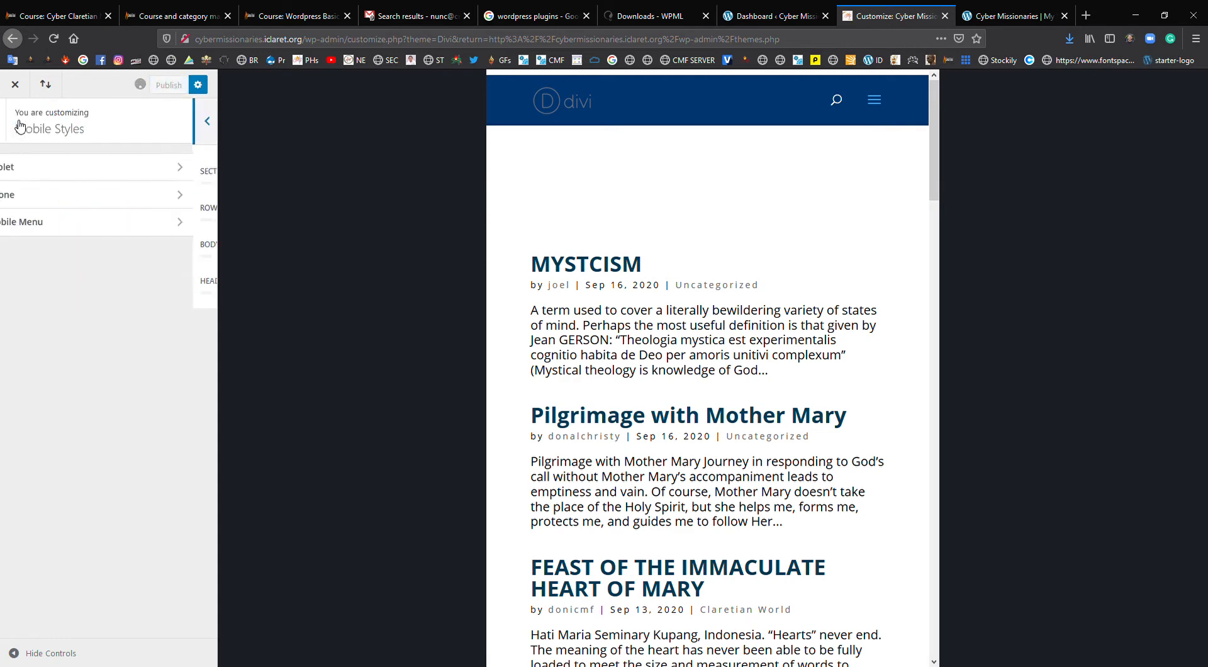
# - In the Phone settings of Mobile Styles, review the phone preview and set the body text size to 16
pyautogui.click(92, 200)
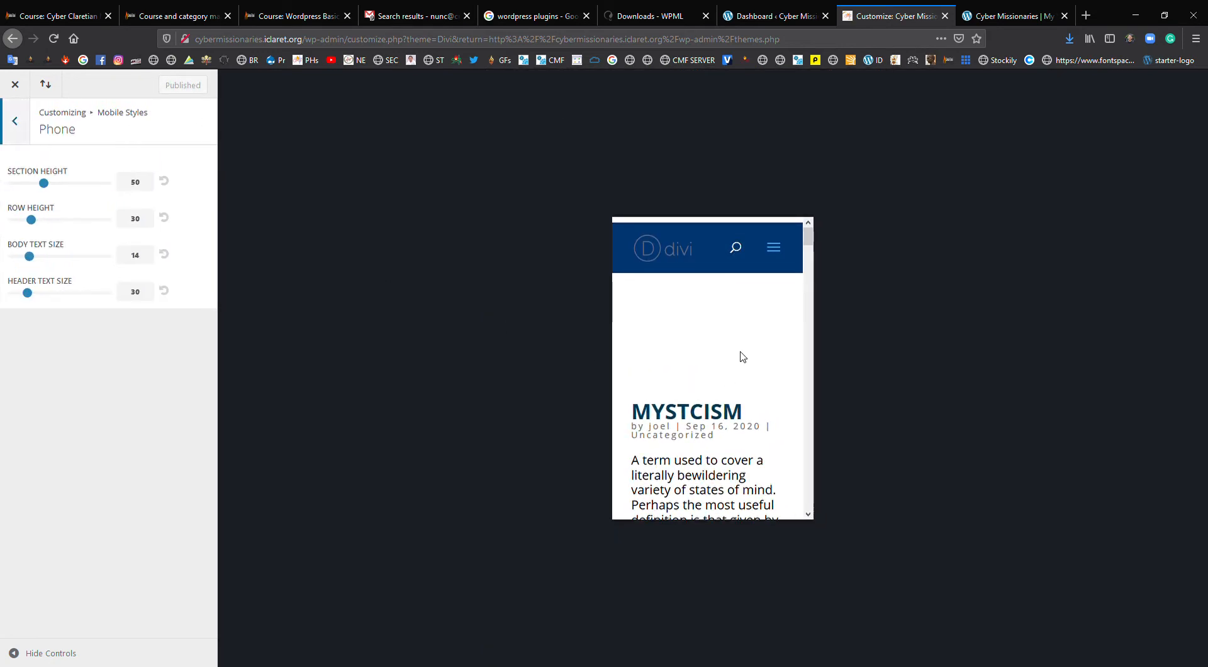
pyautogui.scroll(-3, 741, 371)
pyautogui.scroll(-3, 751, 387)
pyautogui.scroll(6, 751, 387)
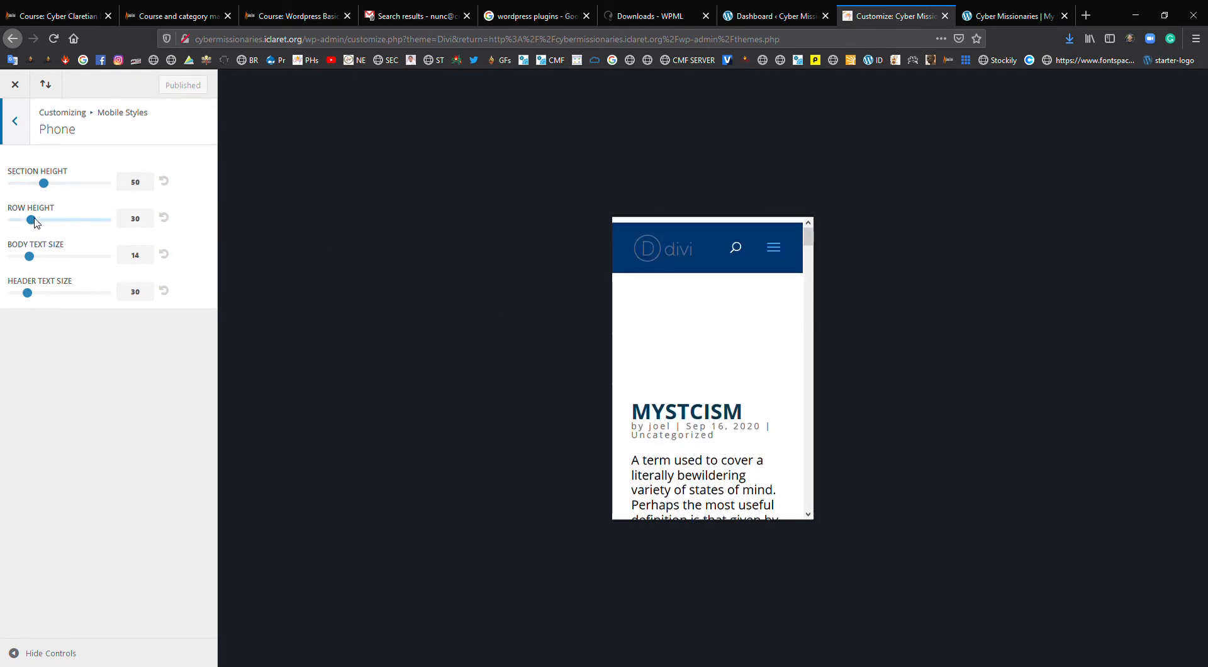
pyautogui.scroll(-5, 686, 460)
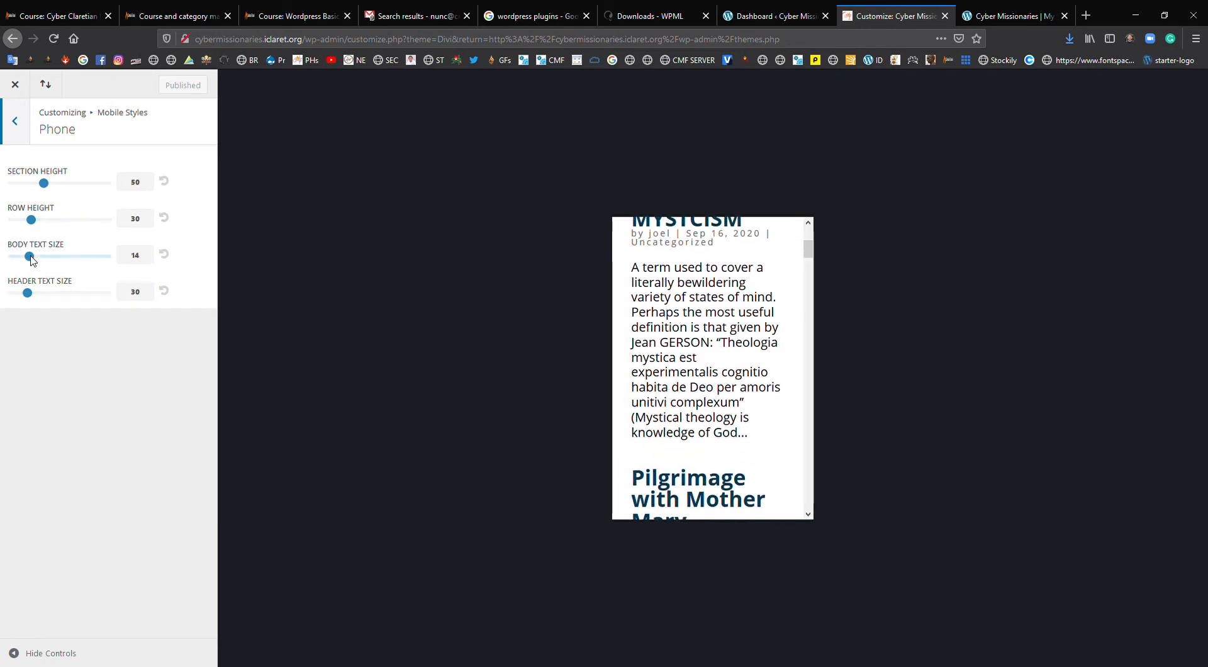
pyautogui.moveTo(31, 256); pyautogui.dragTo(39, 256)
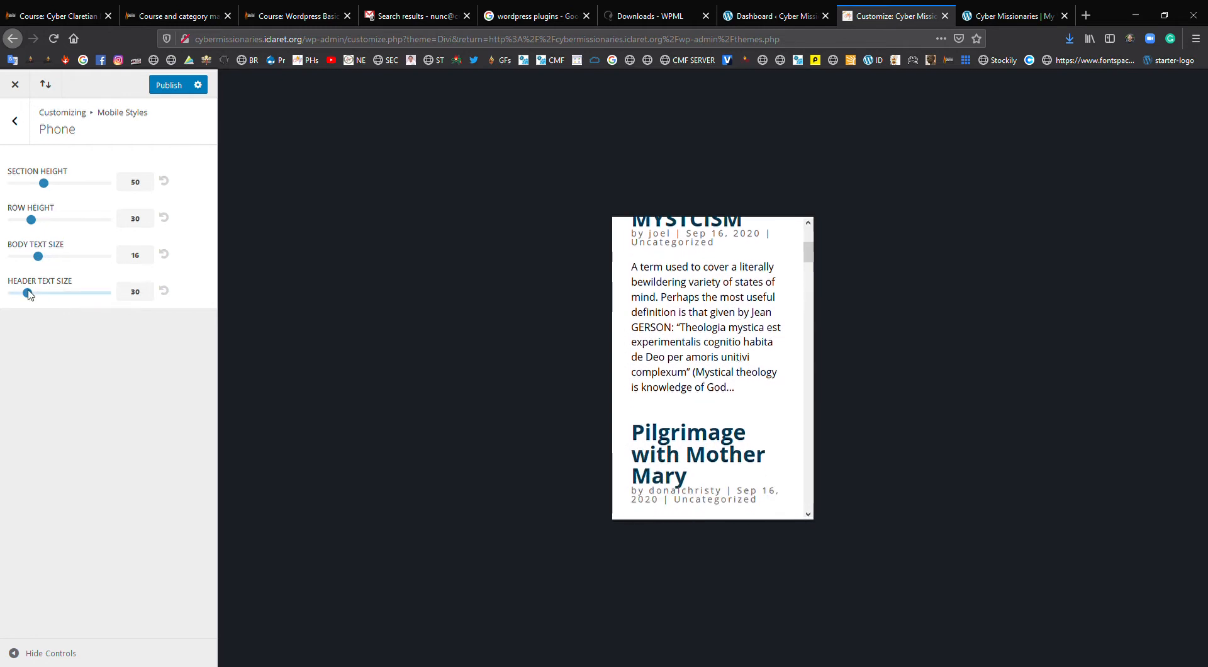
# - Try a phone header text size of 34, reset it to its default, and return to the Mobile Styles overview
pyautogui.moveTo(29, 293); pyautogui.dragTo(30, 293)
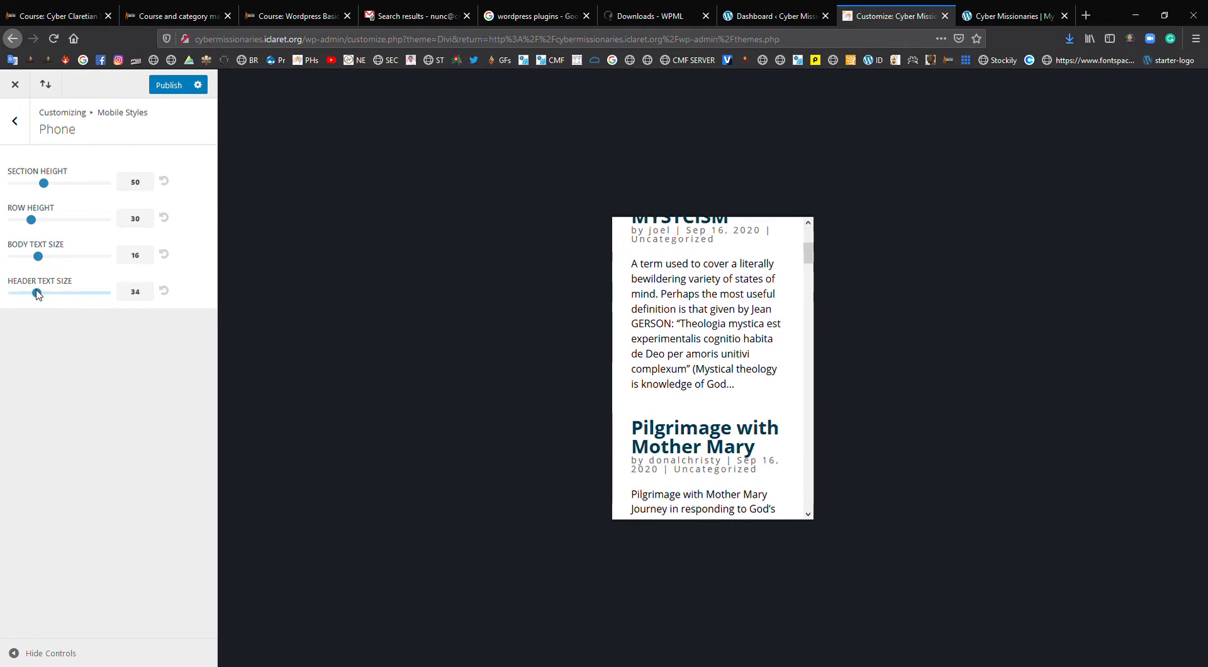
pyautogui.click(163, 290)
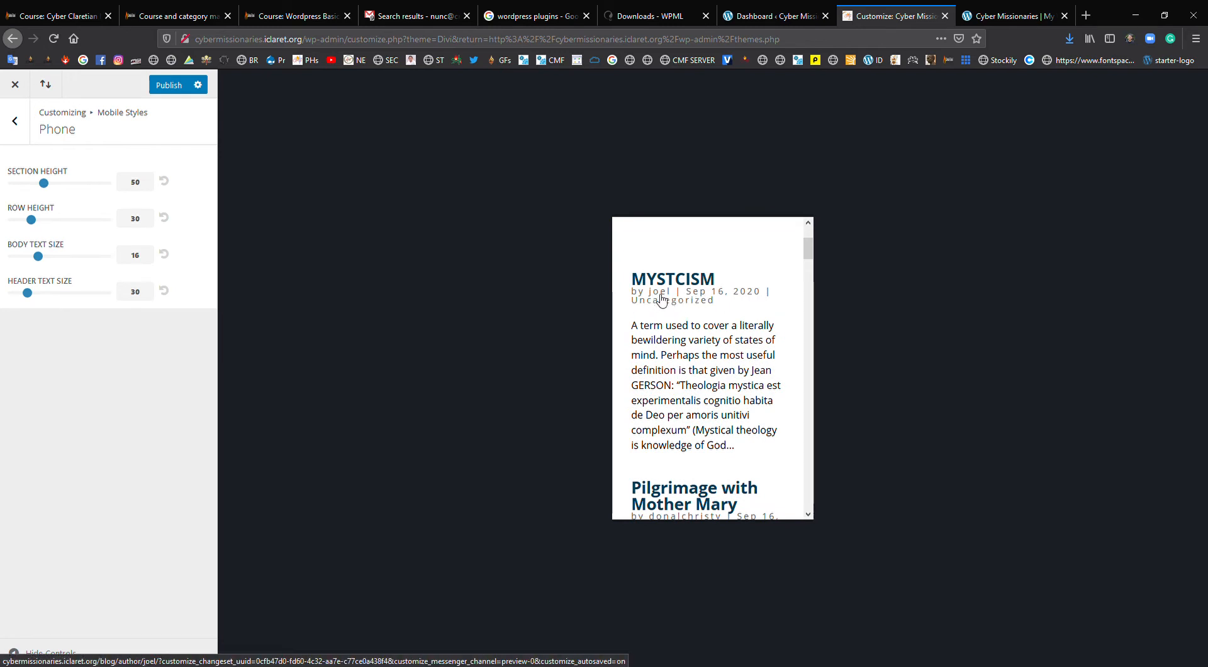
pyautogui.click(20, 136)
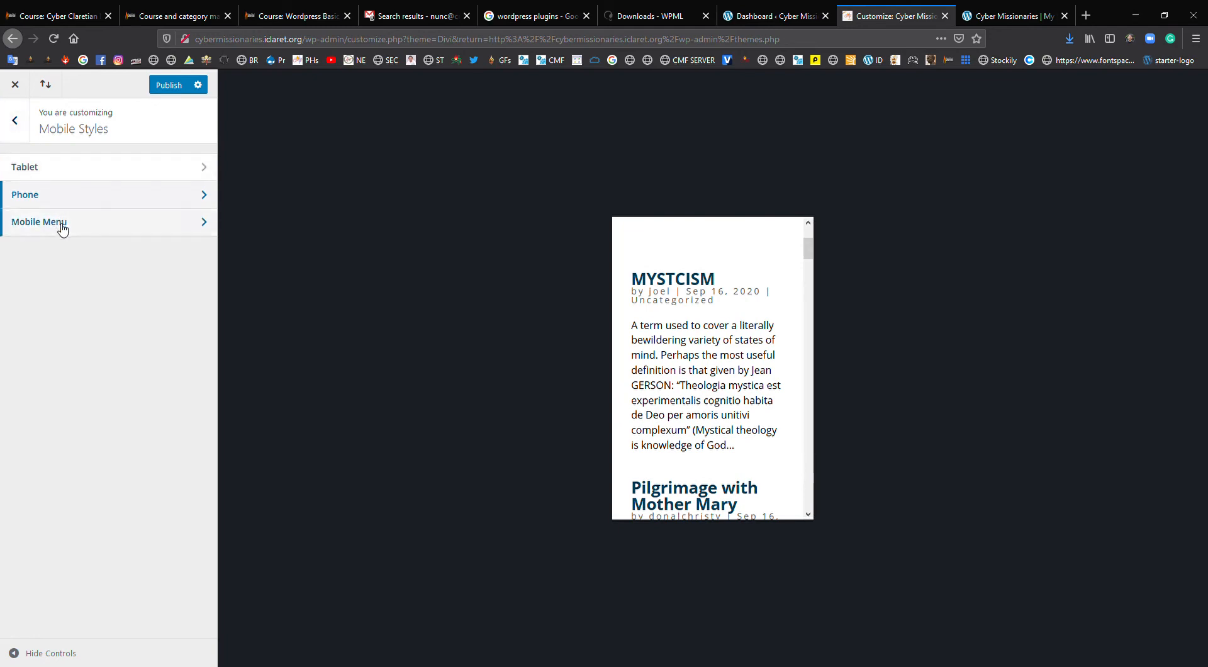
pyautogui.click(65, 171)
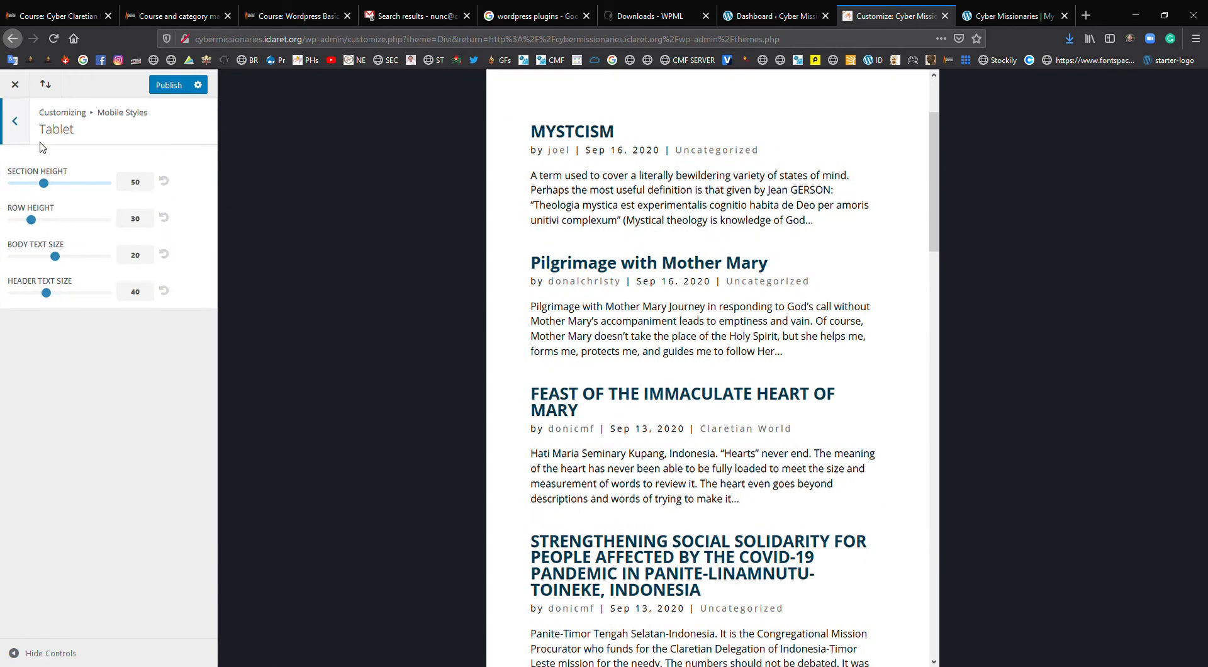
pyautogui.click(15, 120)
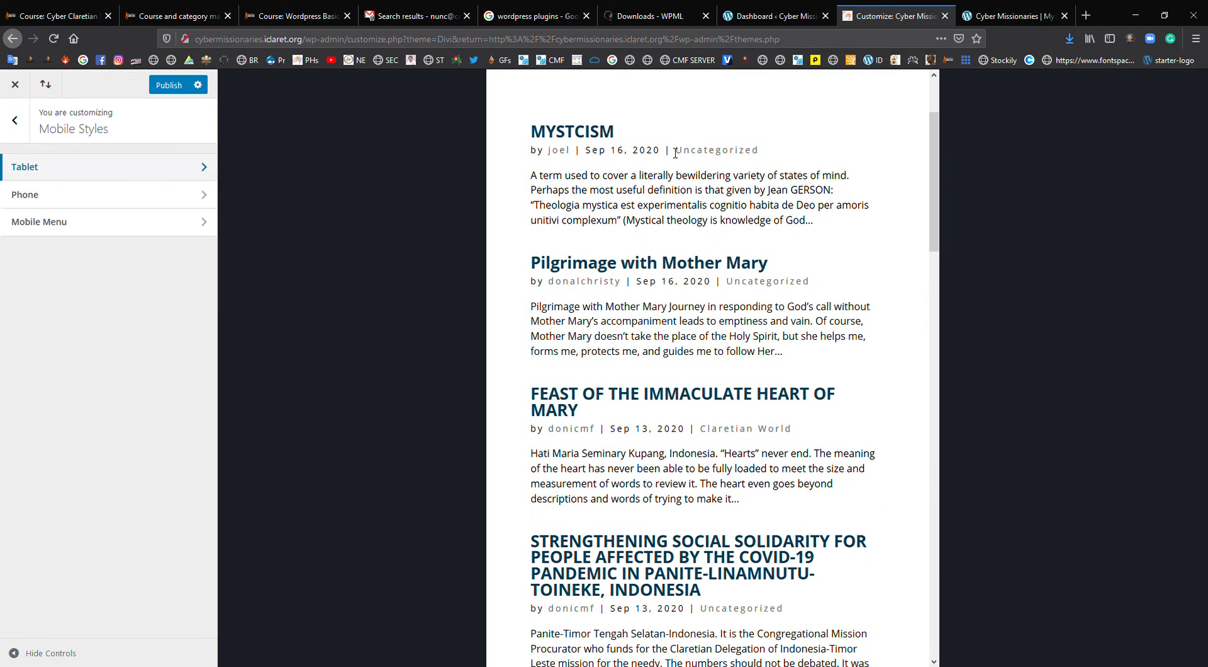
# - Reset the meta letter spacing in the blog's Post settings to its default of 0
pyautogui.click(14, 122)
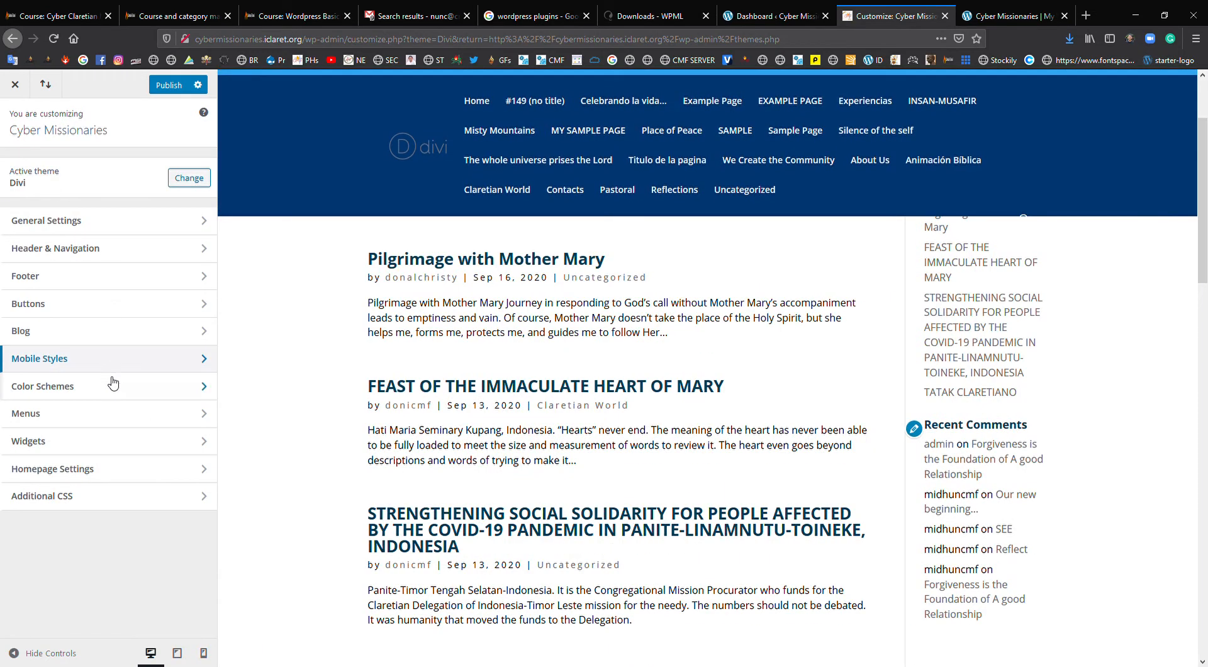
pyautogui.click(74, 333)
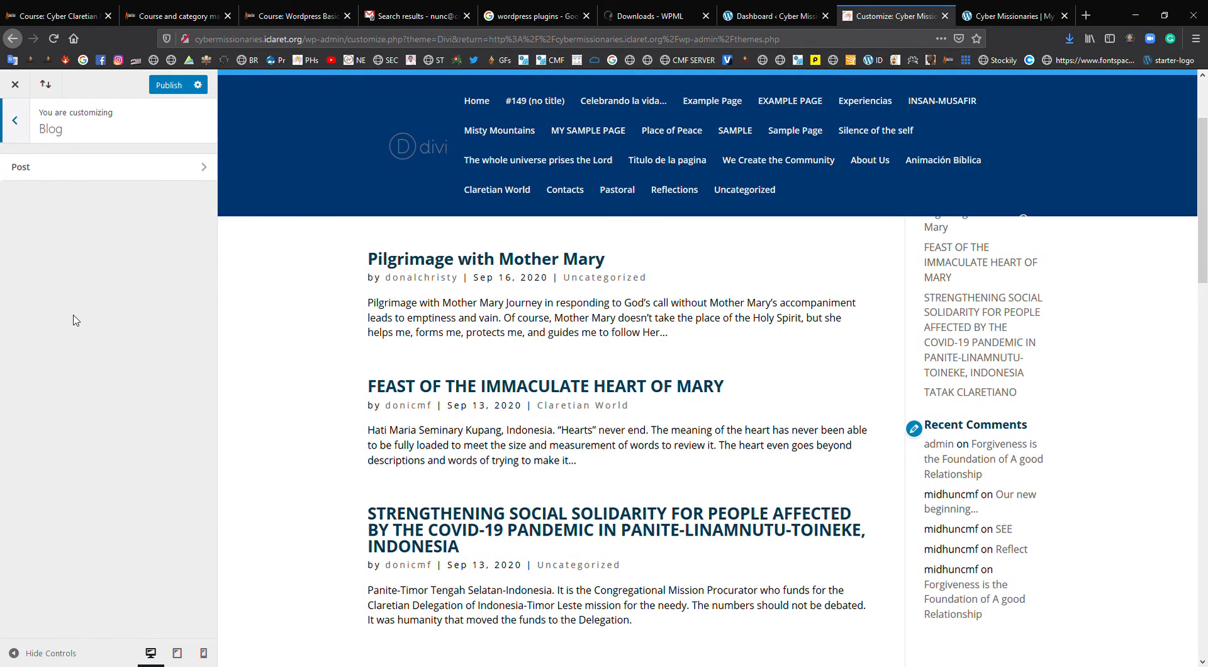
pyautogui.click(122, 169)
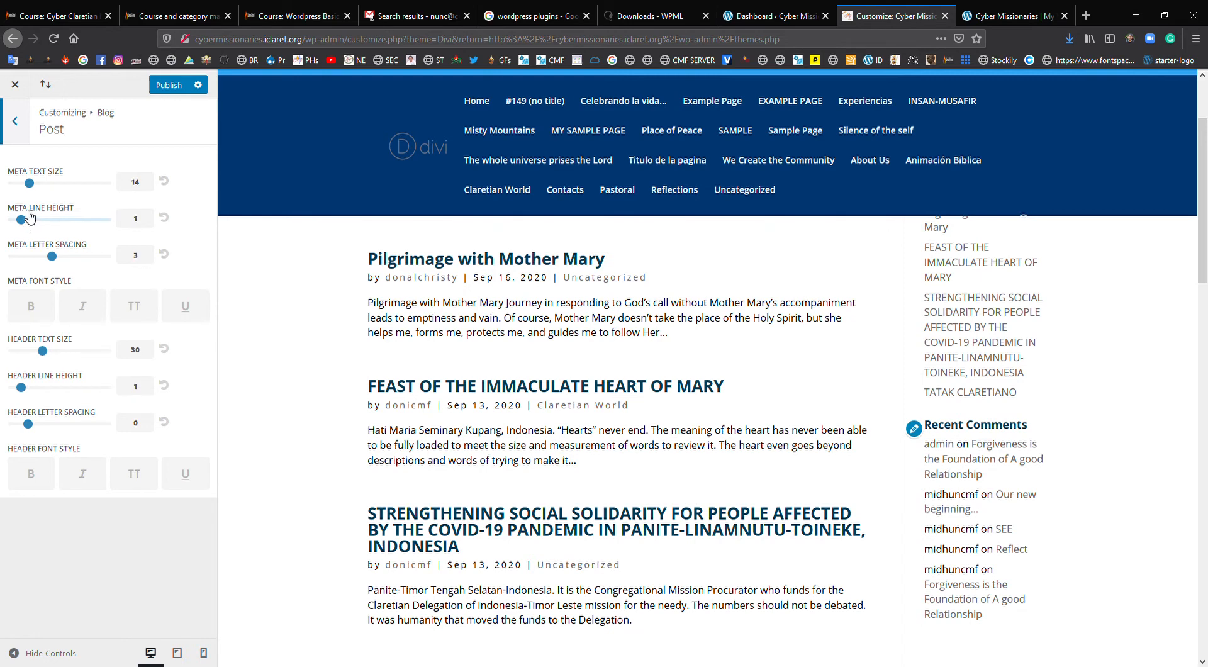
pyautogui.click(164, 255)
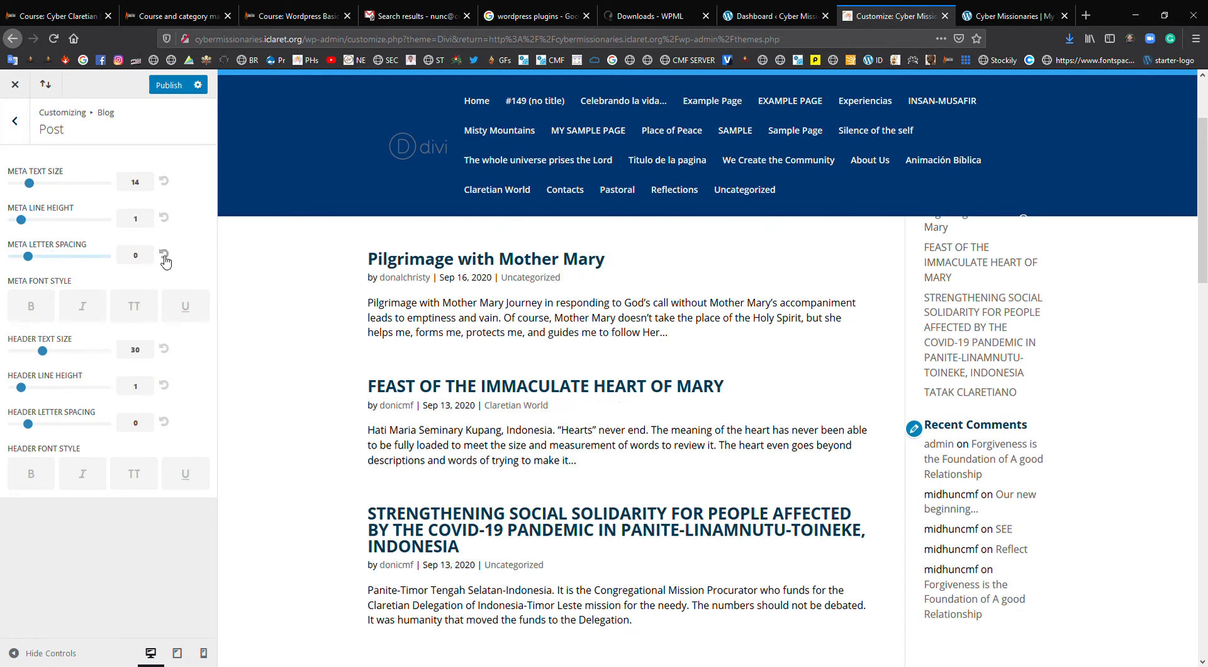
pyautogui.click(15, 122)
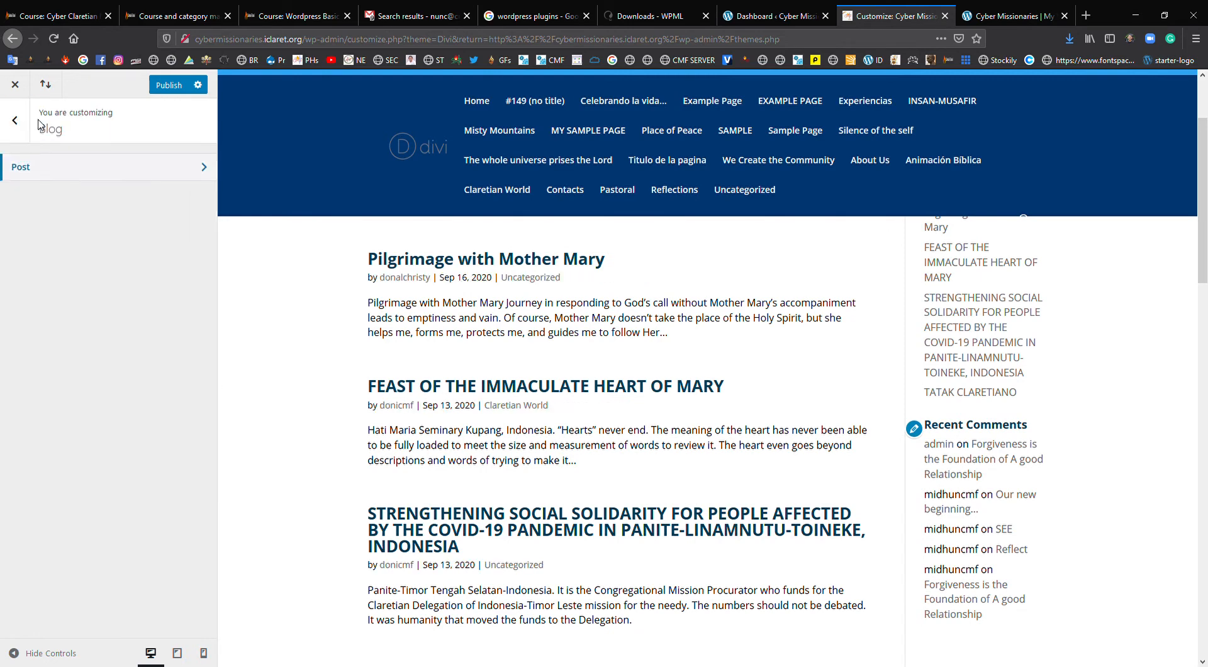
# - Open the Mobile Menu style settings and preview the phone header with the logo image hidden, then shown again
pyautogui.click(16, 126)
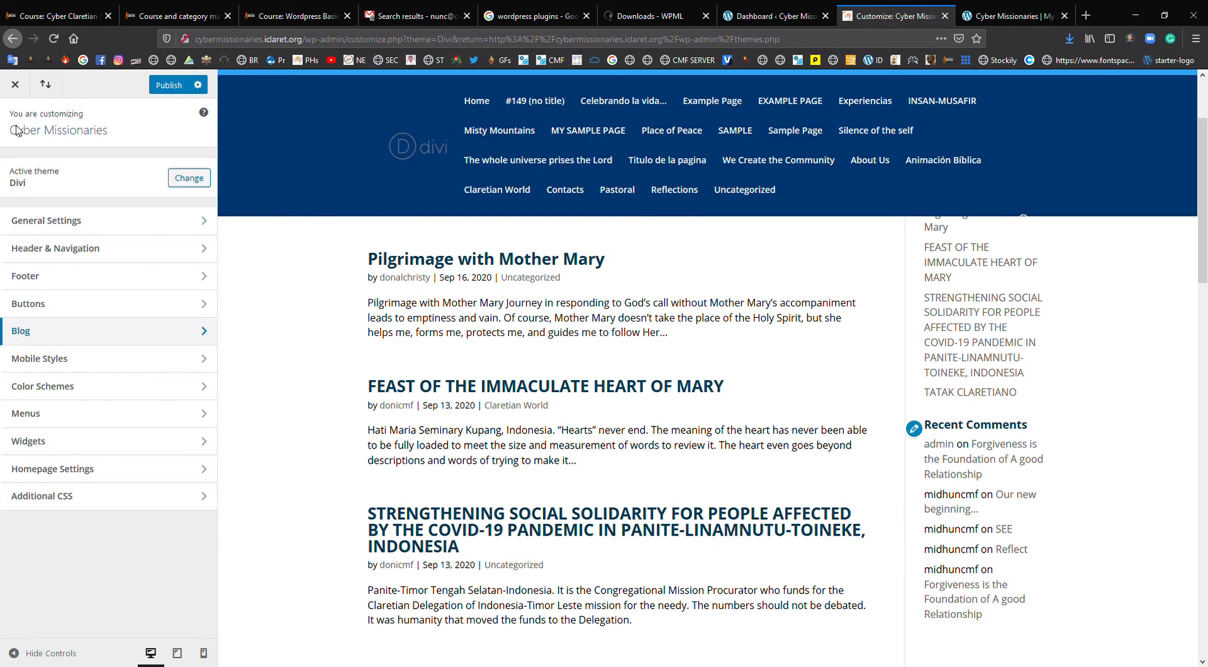
pyautogui.click(92, 364)
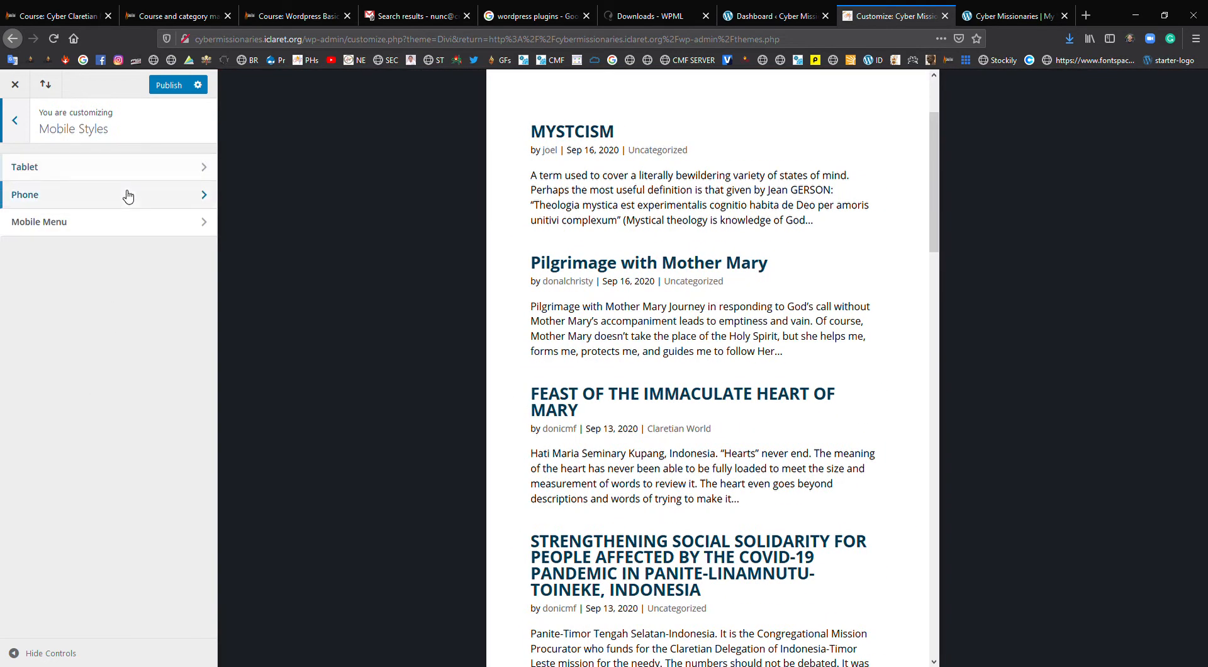
pyautogui.click(127, 224)
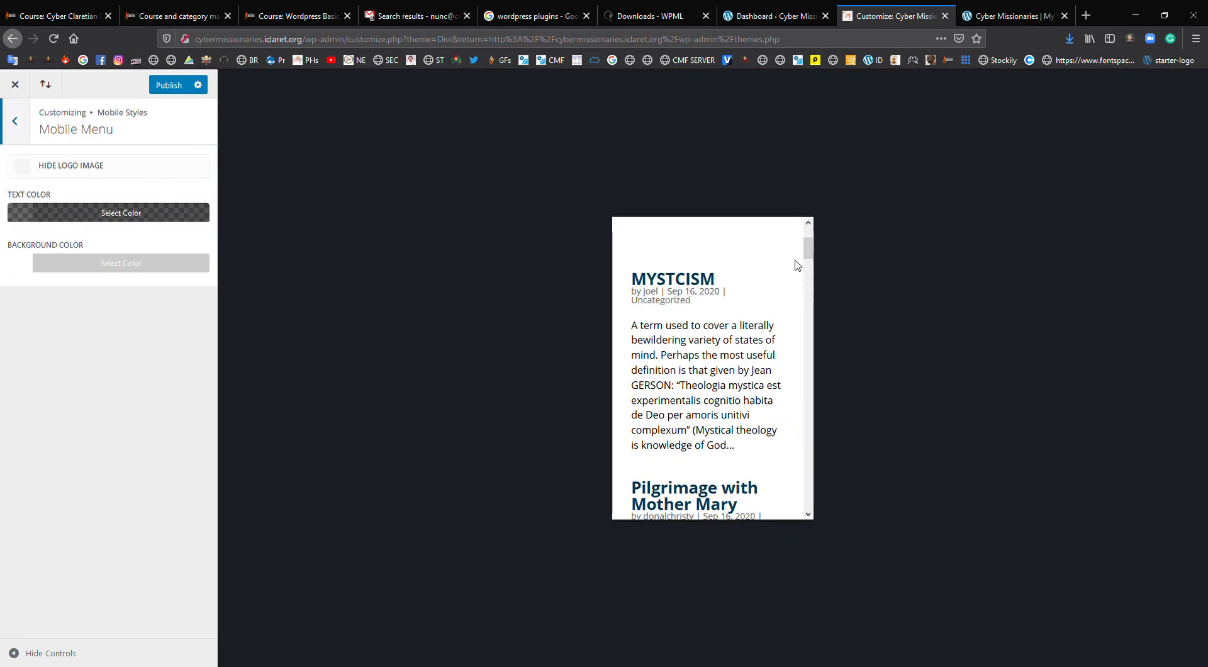
pyautogui.scroll(2, 795, 298)
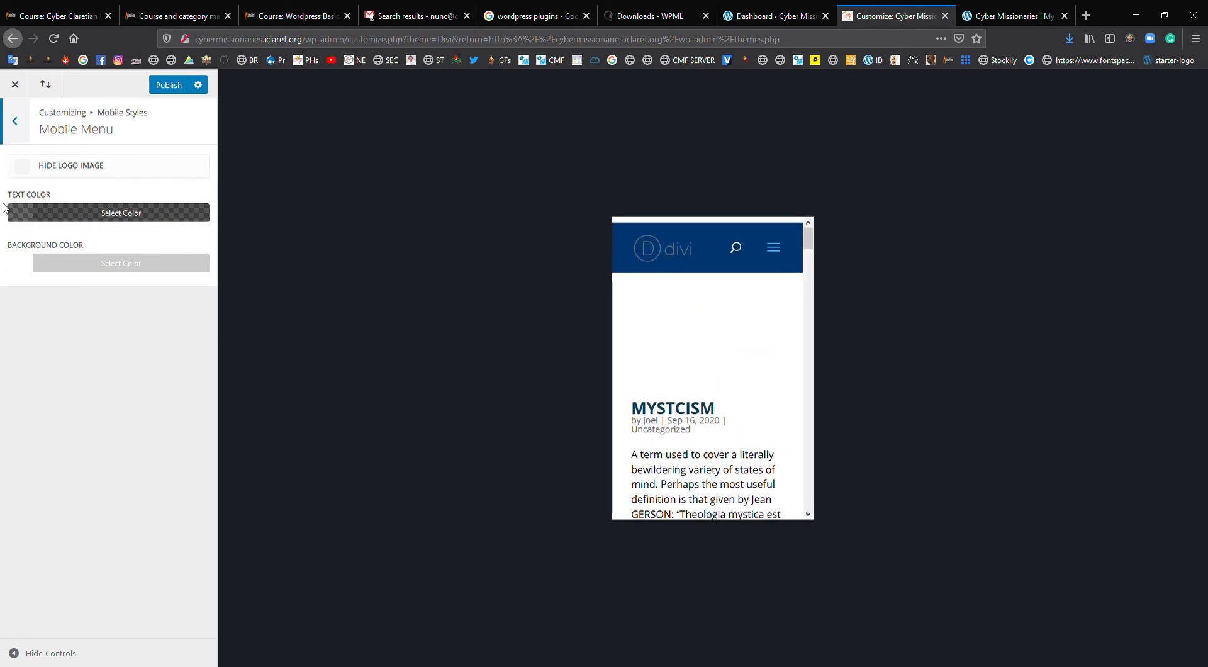
pyautogui.click(22, 168)
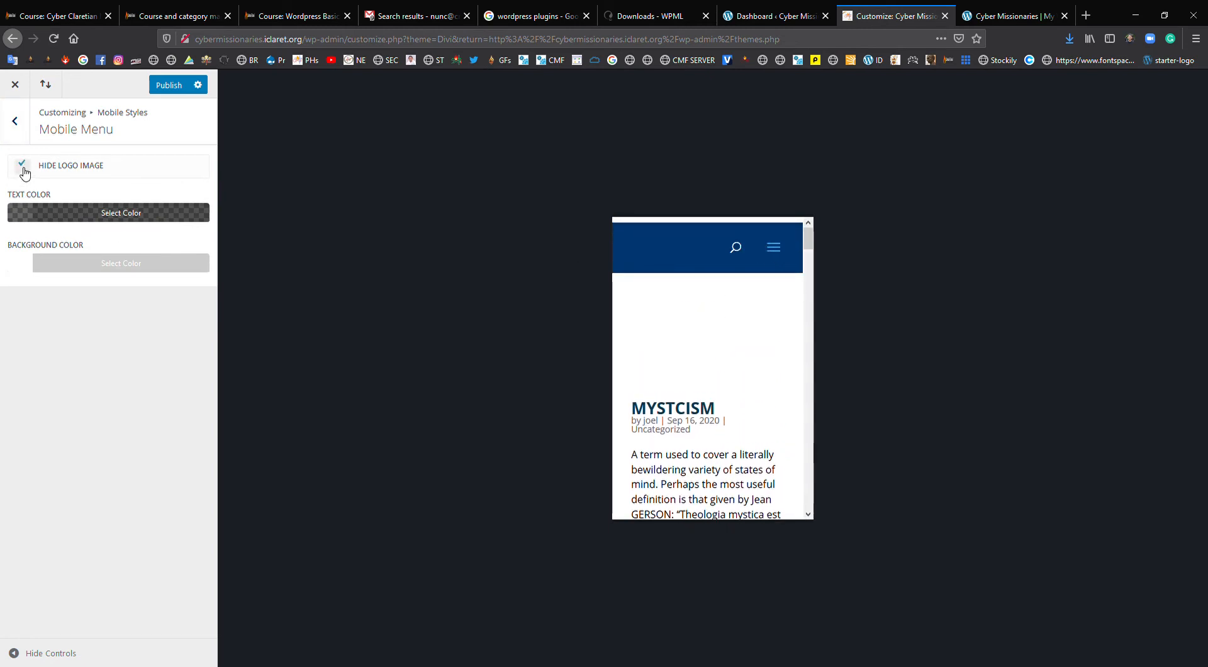
pyautogui.click(22, 169)
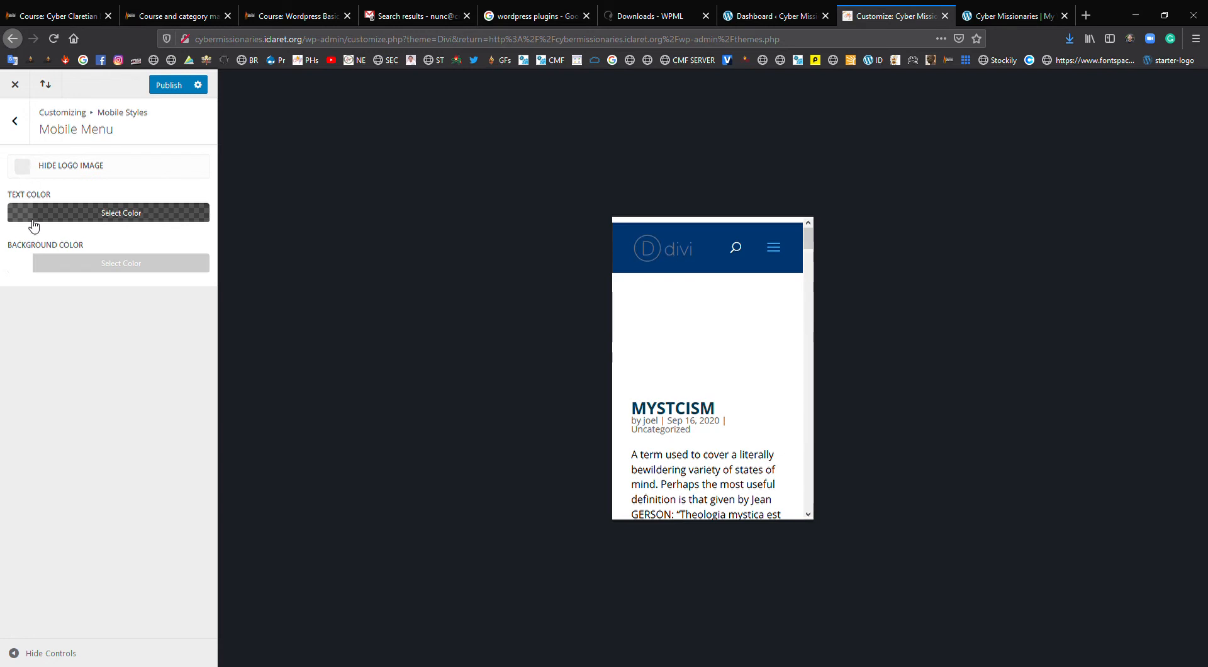
# - Expand the menu in the phone preview and set the mobile menu text color to fully opaque white (#ffffff)
pyautogui.click(773, 248)
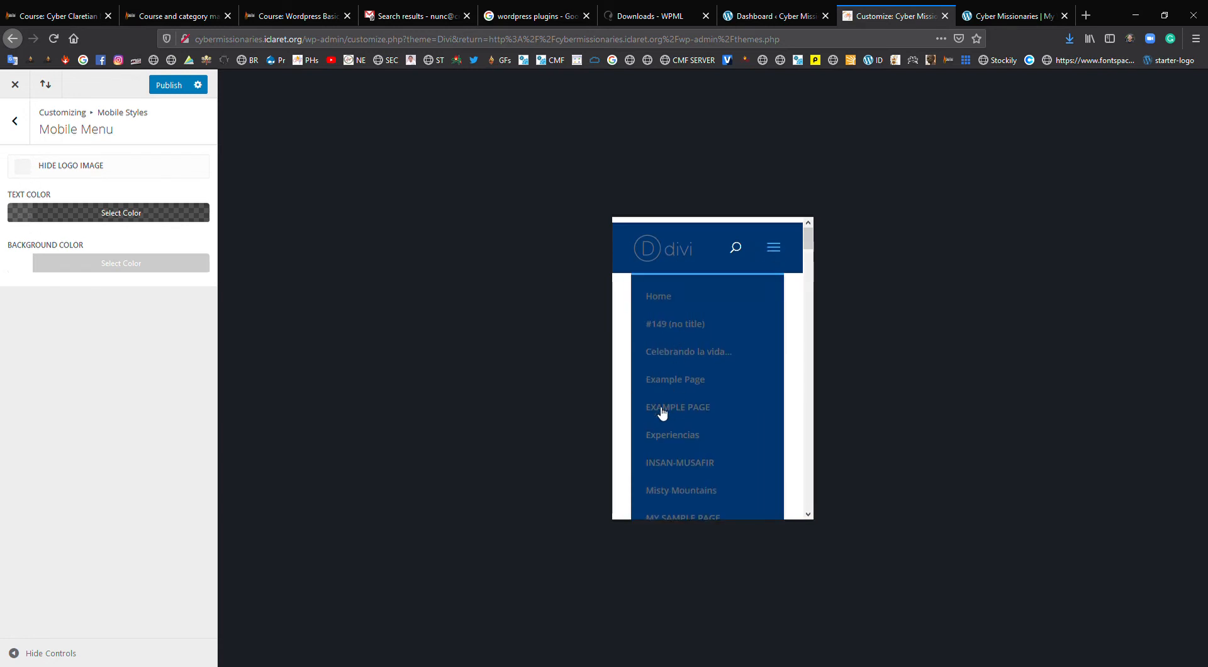
pyautogui.click(29, 221)
pyautogui.click(39, 392)
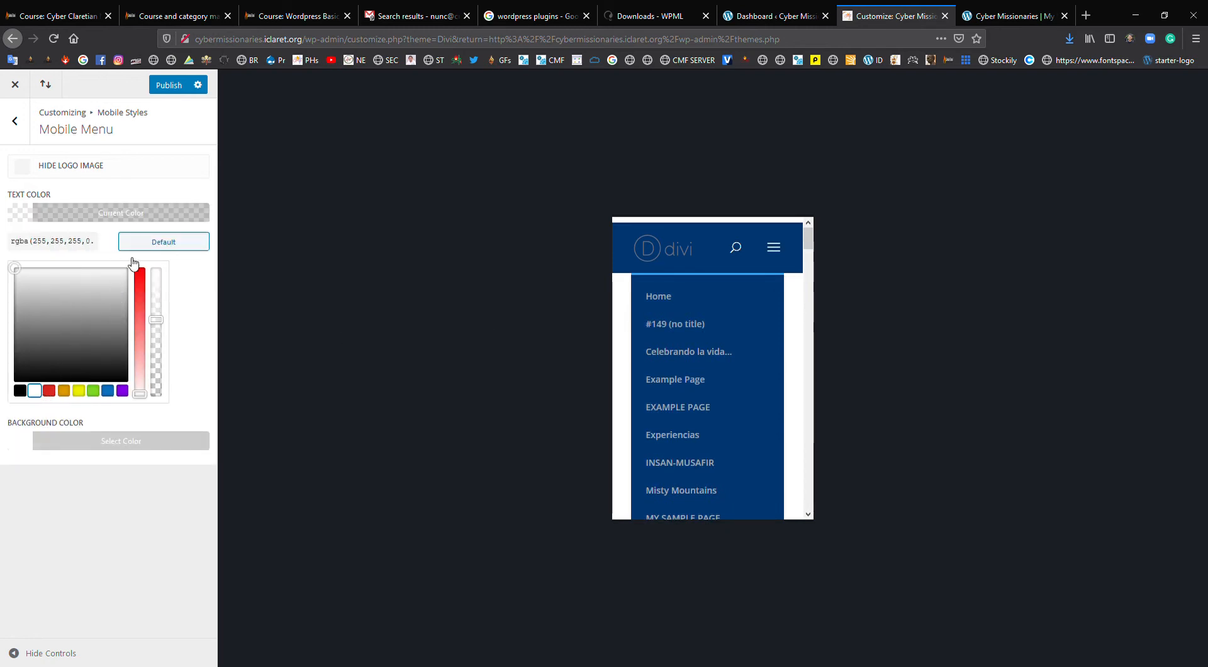
pyautogui.moveTo(160, 327); pyautogui.dragTo(160, 268)
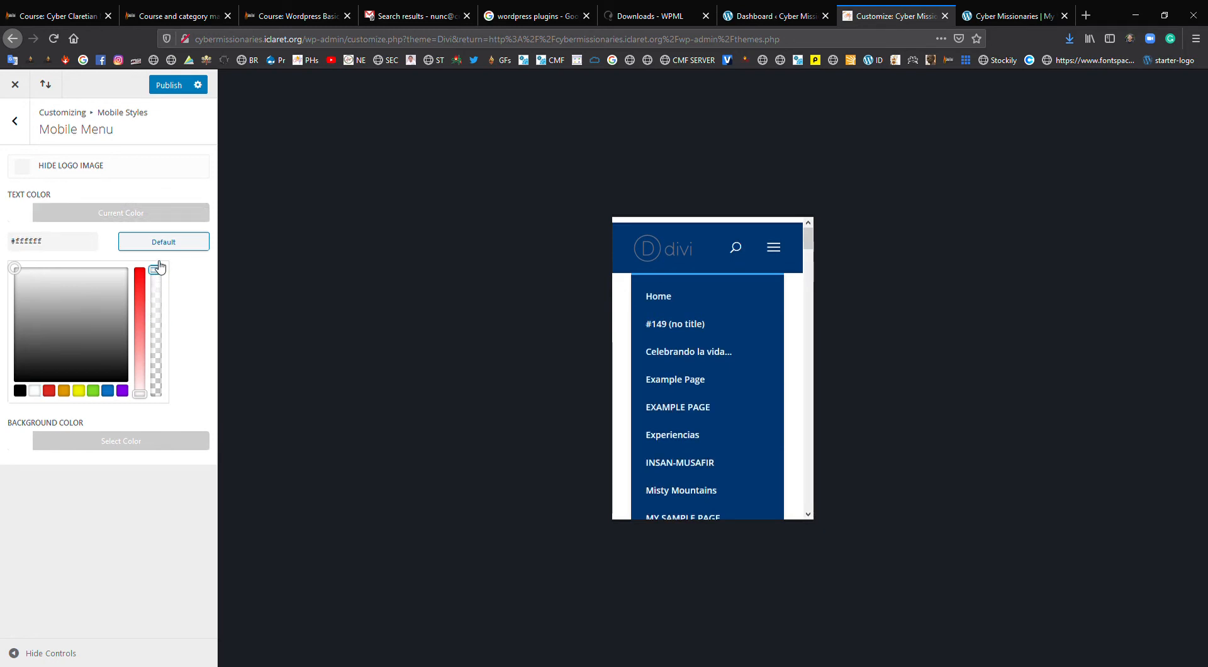
pyautogui.click(19, 223)
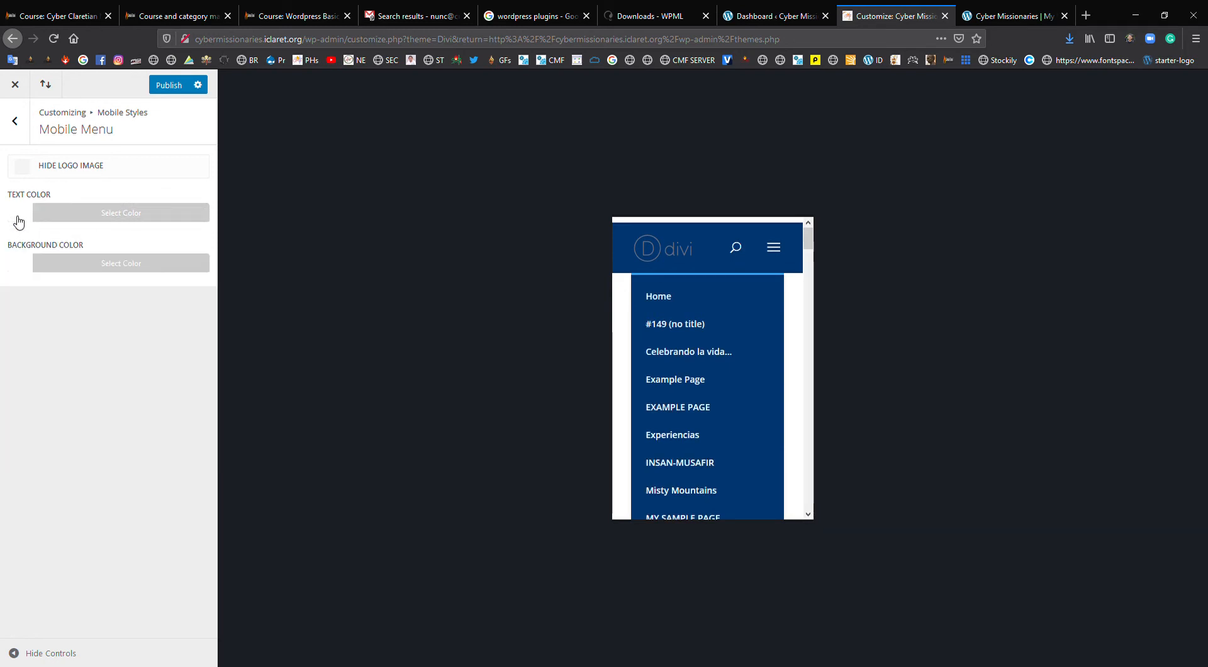
# - Set the mobile menu background color to green and darken it to #2a6303
pyautogui.click(29, 265)
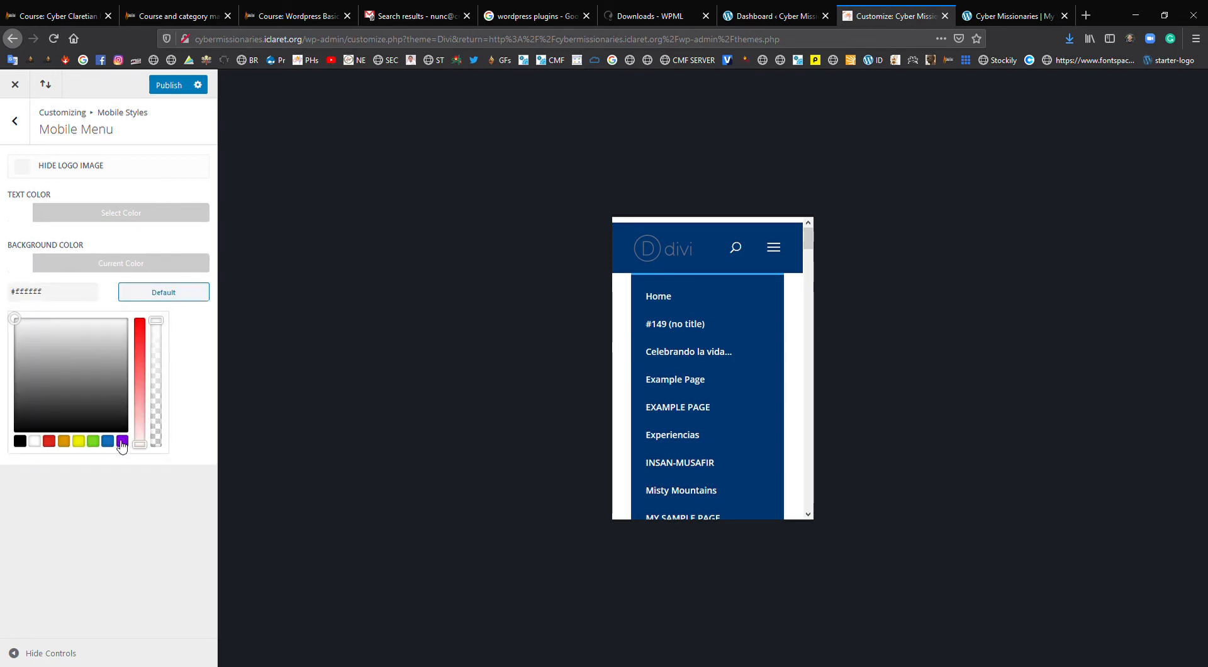
pyautogui.click(94, 442)
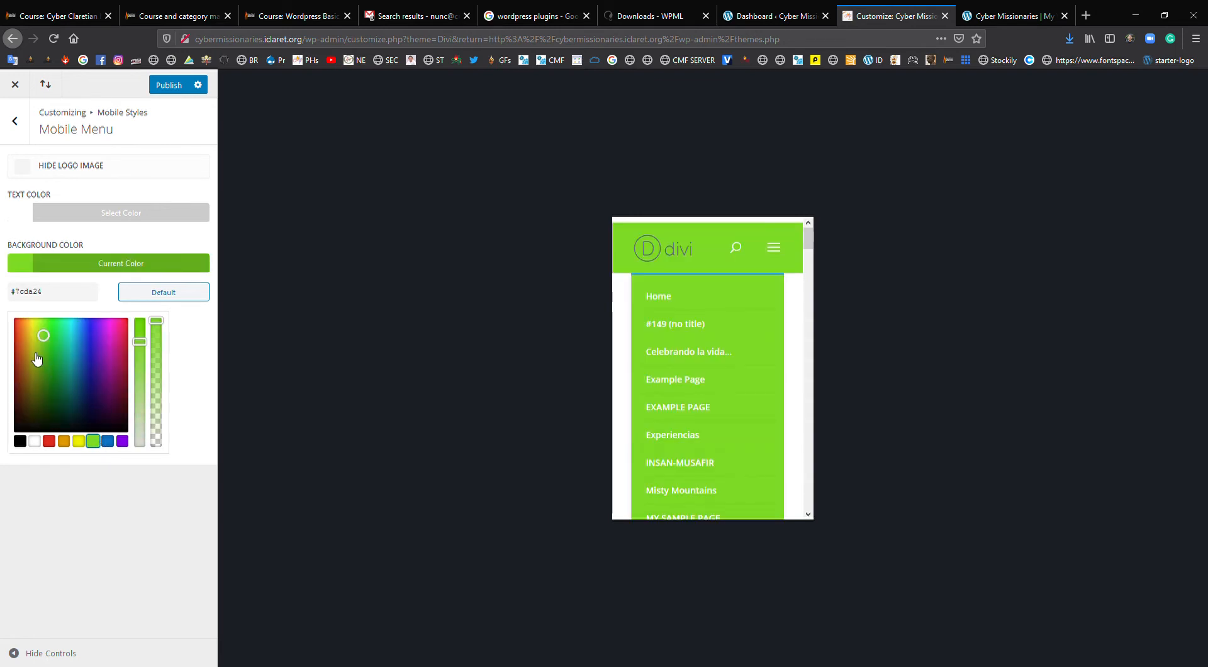
pyautogui.moveTo(44, 337); pyautogui.dragTo(52, 387)
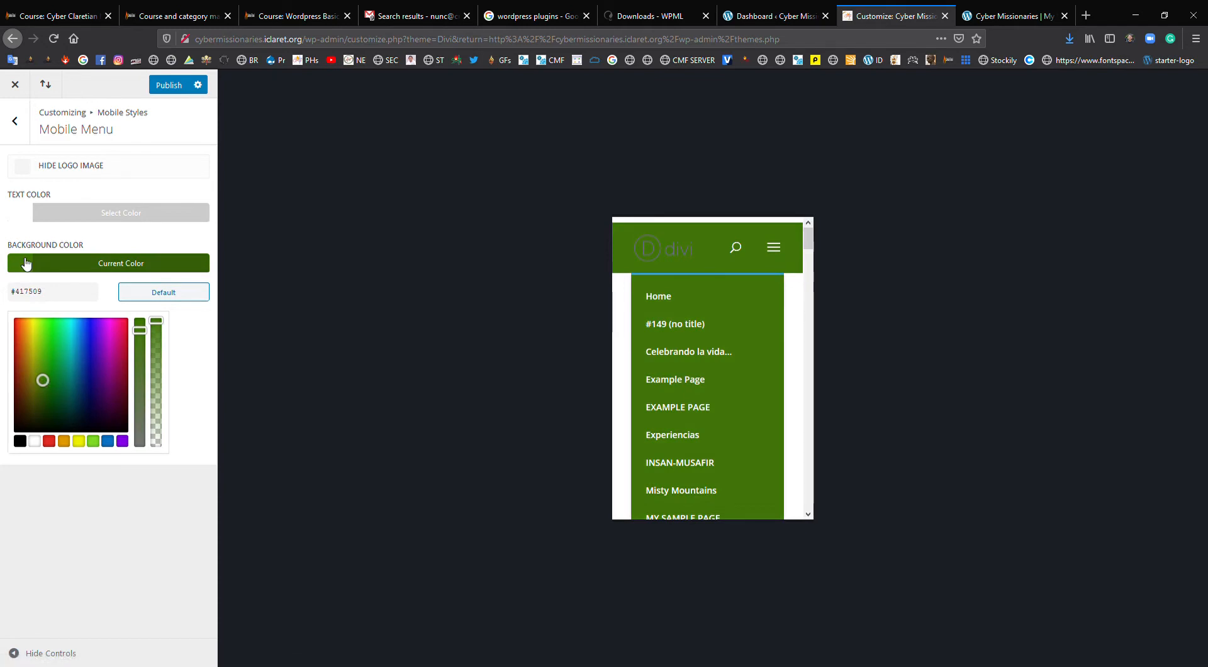
pyautogui.moveTo(51, 385); pyautogui.dragTo(46, 388)
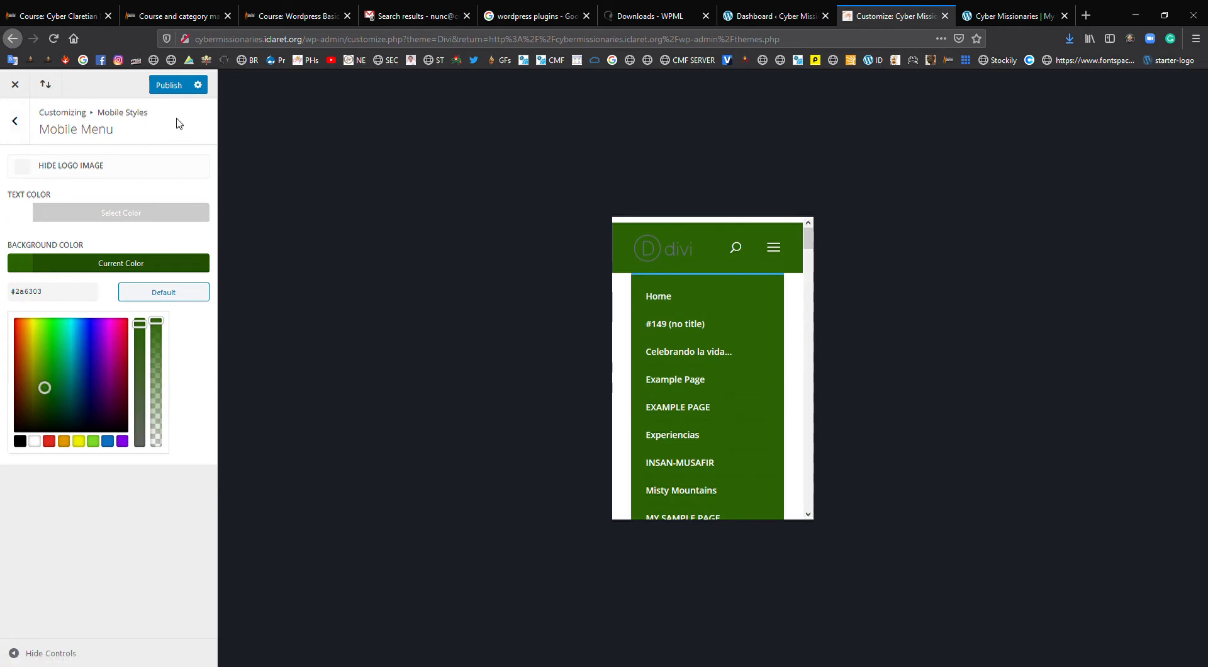
pyautogui.click(82, 125)
# - Review the section height, row height and text size settings in the Phone and Tablet mobile styles
pyautogui.click(15, 122)
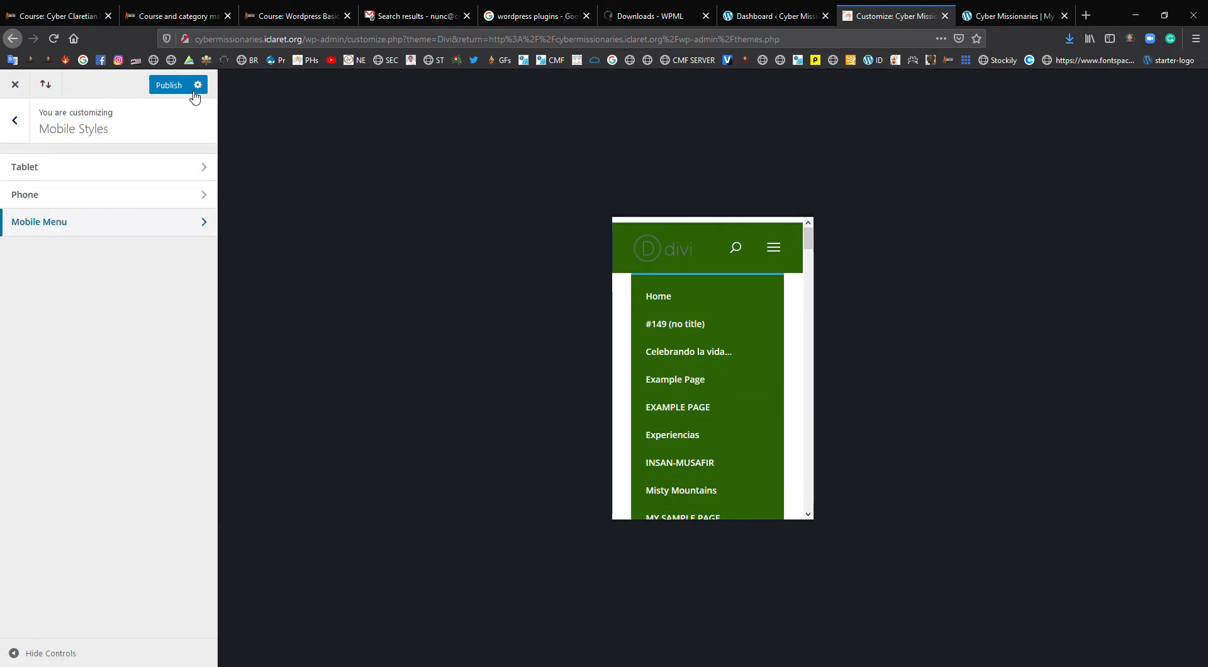
pyautogui.click(53, 195)
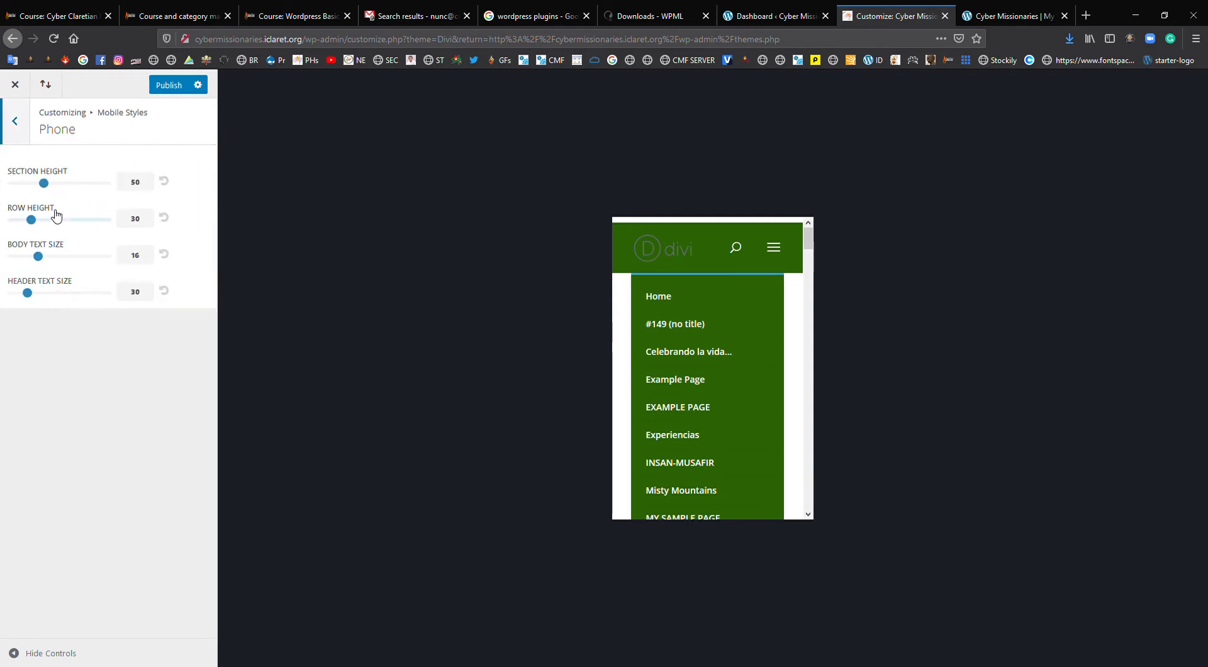
pyautogui.click(24, 123)
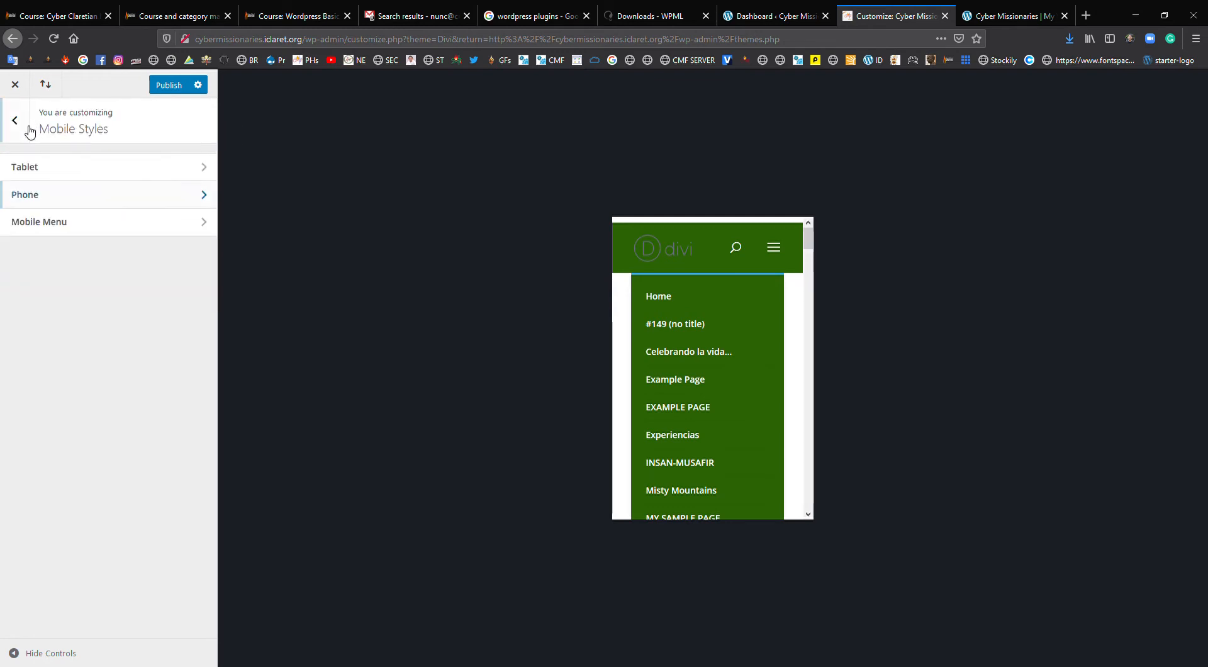
pyautogui.click(77, 172)
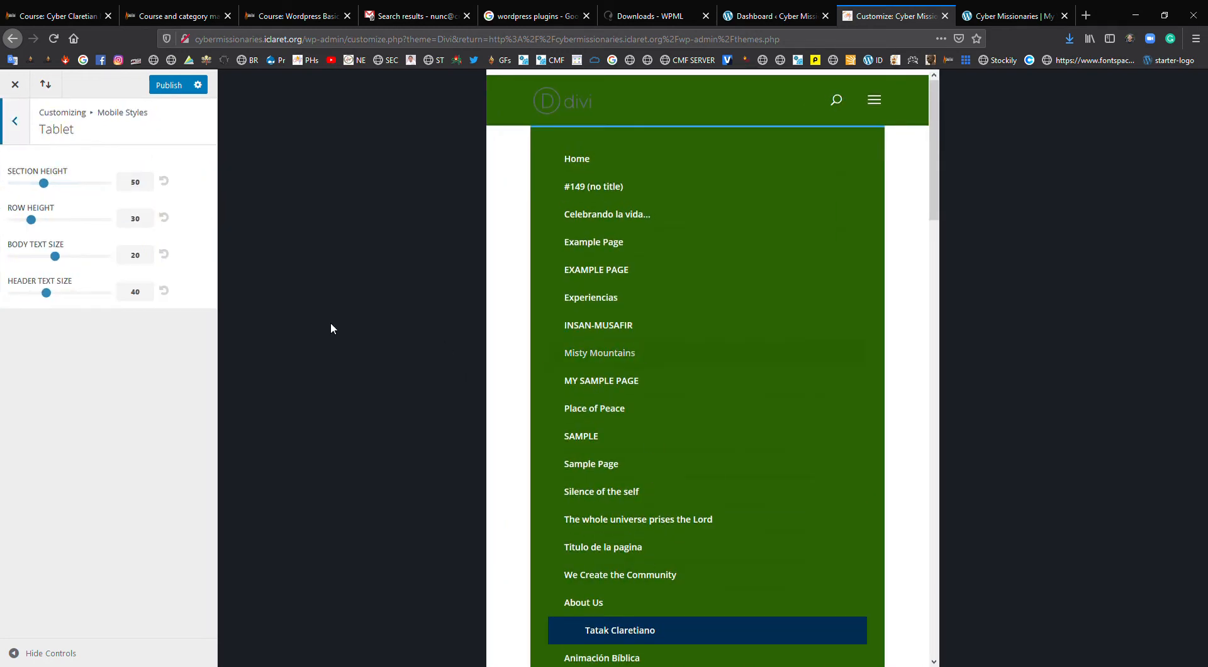
pyautogui.click(15, 122)
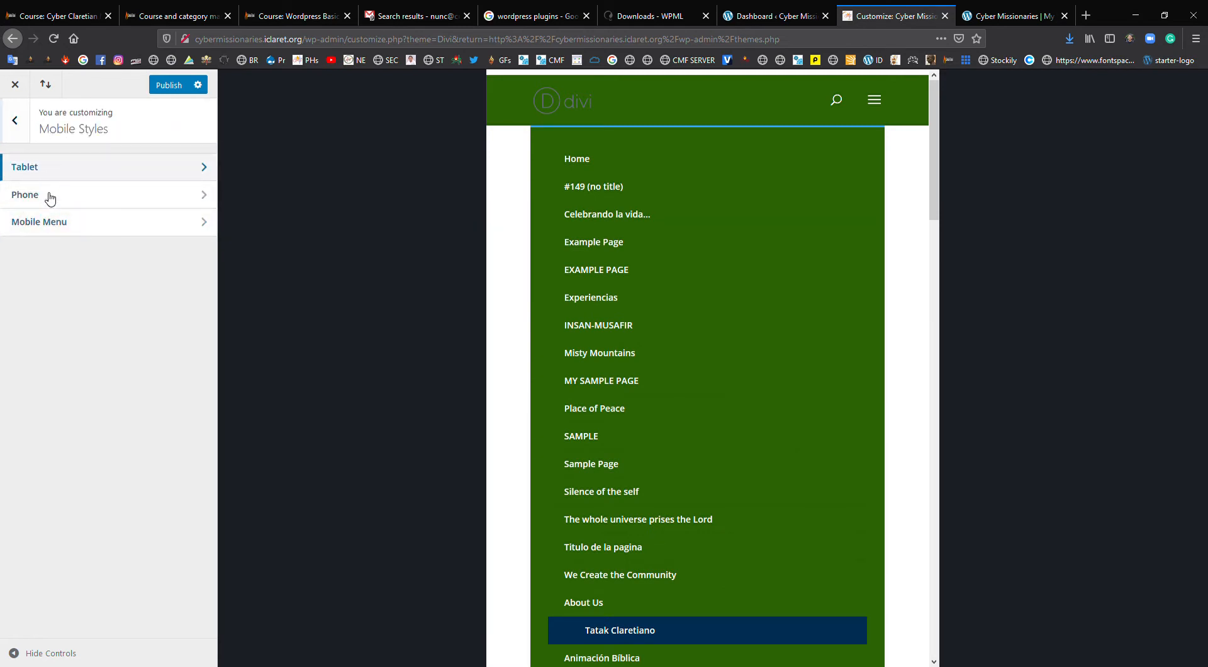
# - Change the mobile menu background color to dark blue (#004872) and publish the theme customizations
pyautogui.click(59, 232)
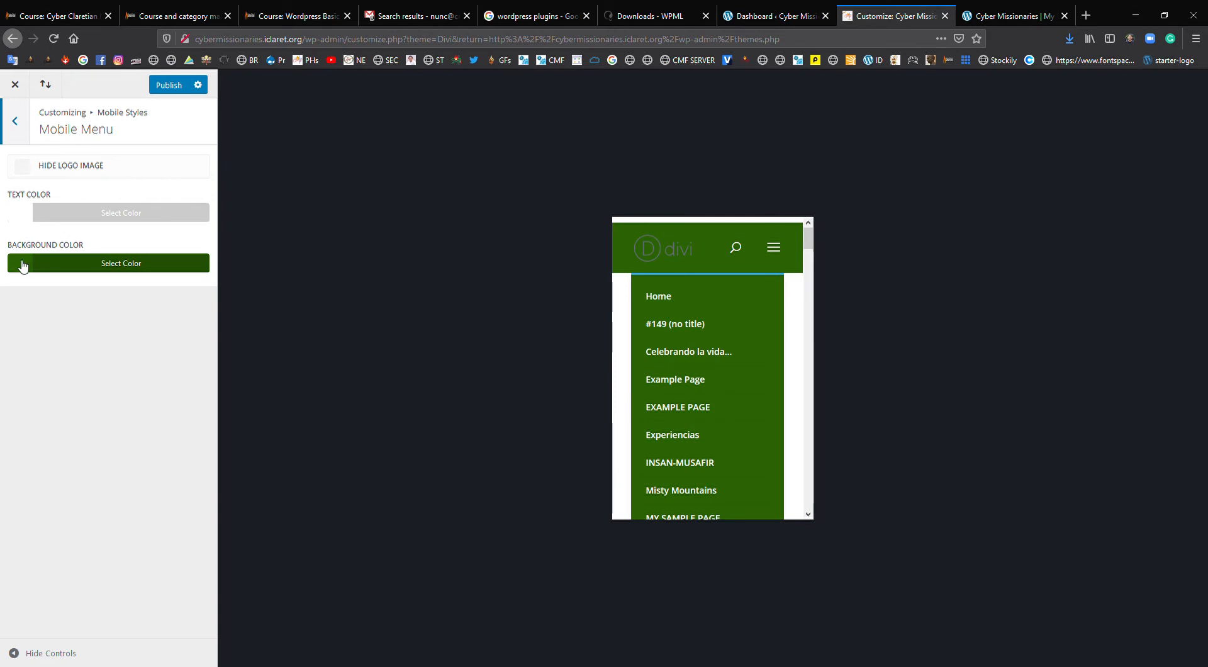
pyautogui.click(23, 264)
pyautogui.moveTo(87, 388)
pyautogui.mouseDown()
pyautogui.moveTo(93, 395)
pyautogui.moveTo(95, 383)
pyautogui.moveTo(85, 387)
pyautogui.mouseUp()
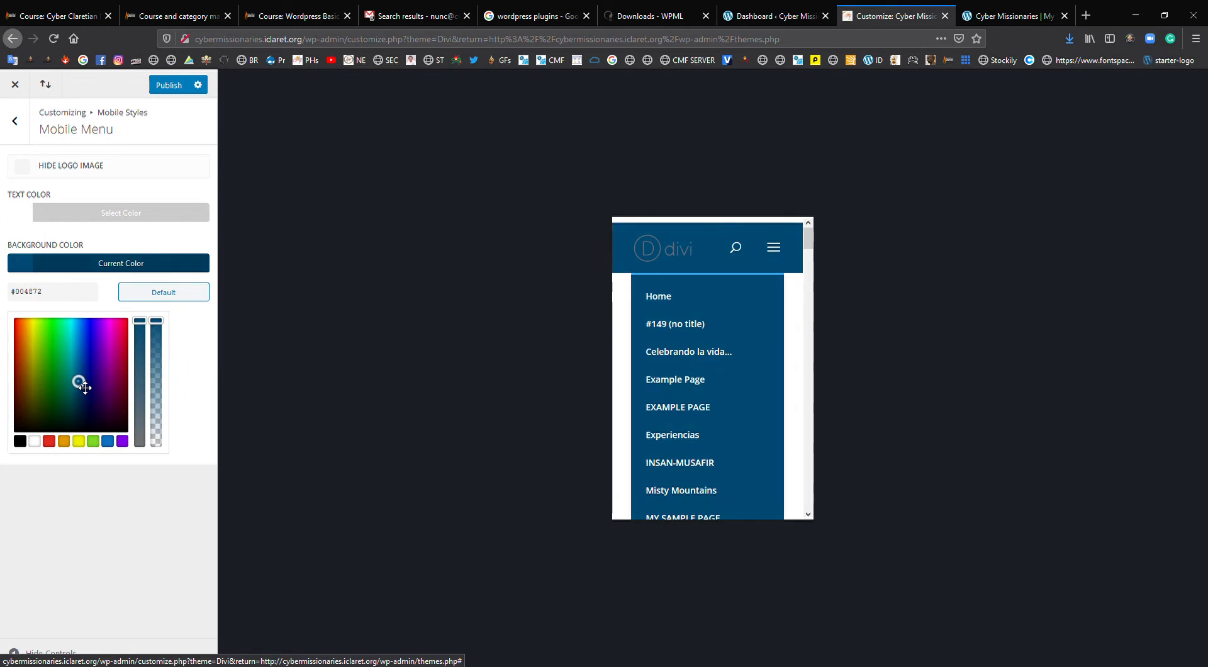
pyautogui.click(19, 125)
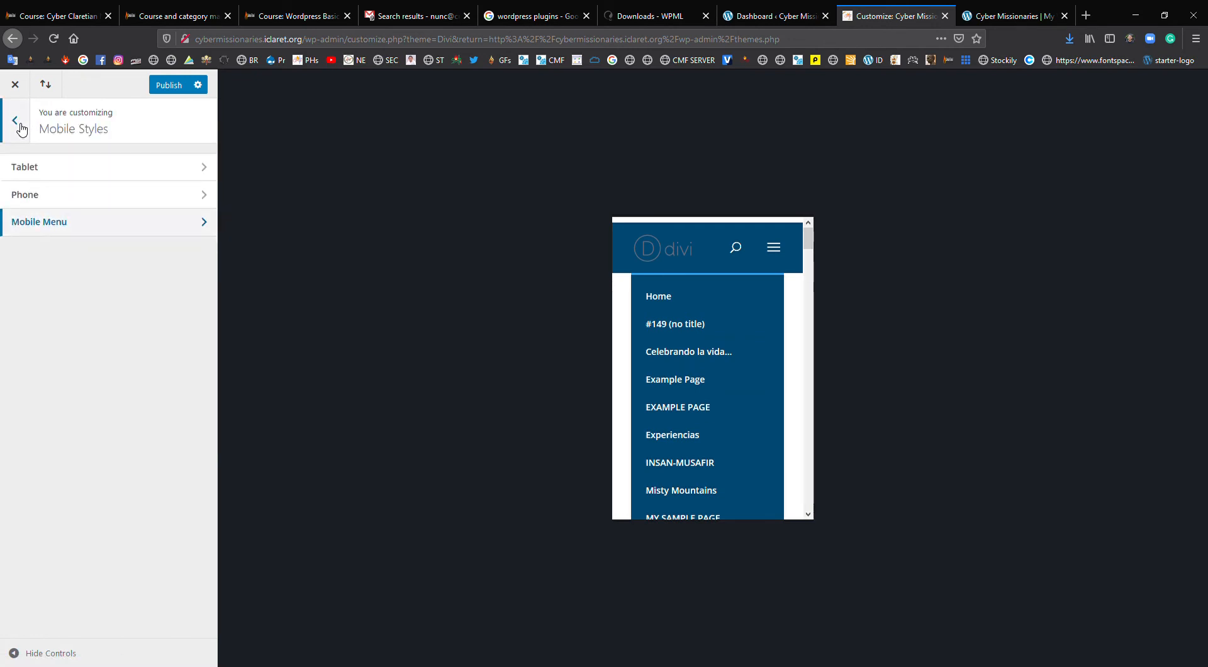
pyautogui.click(20, 125)
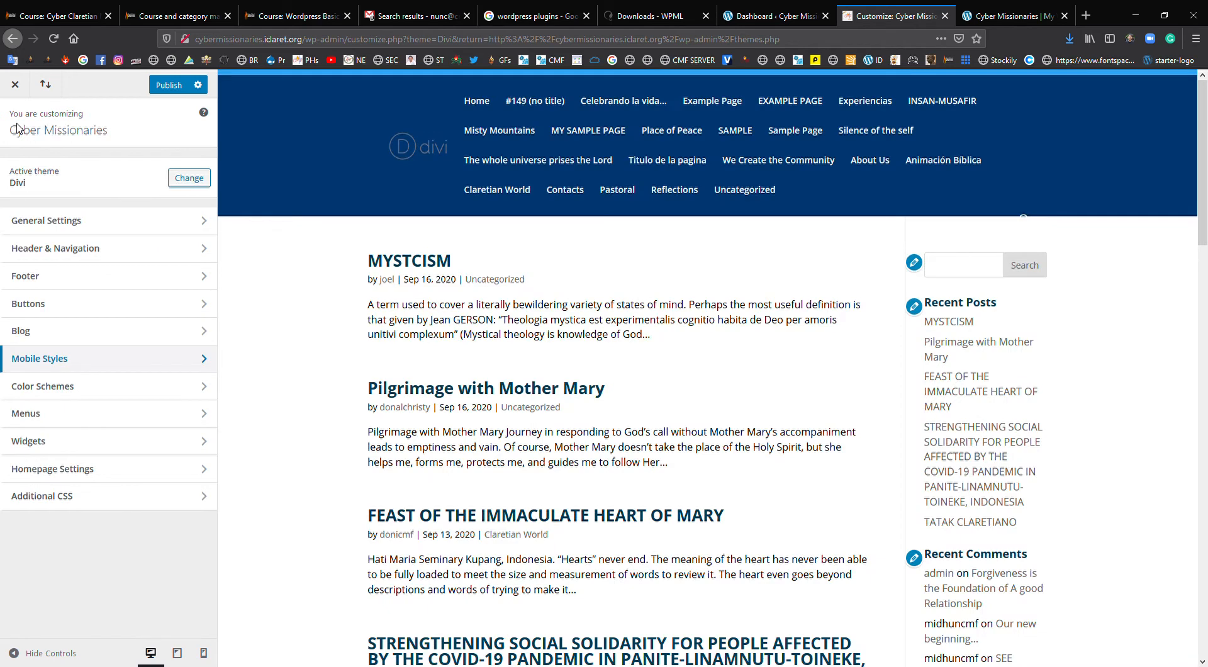
pyautogui.click(178, 86)
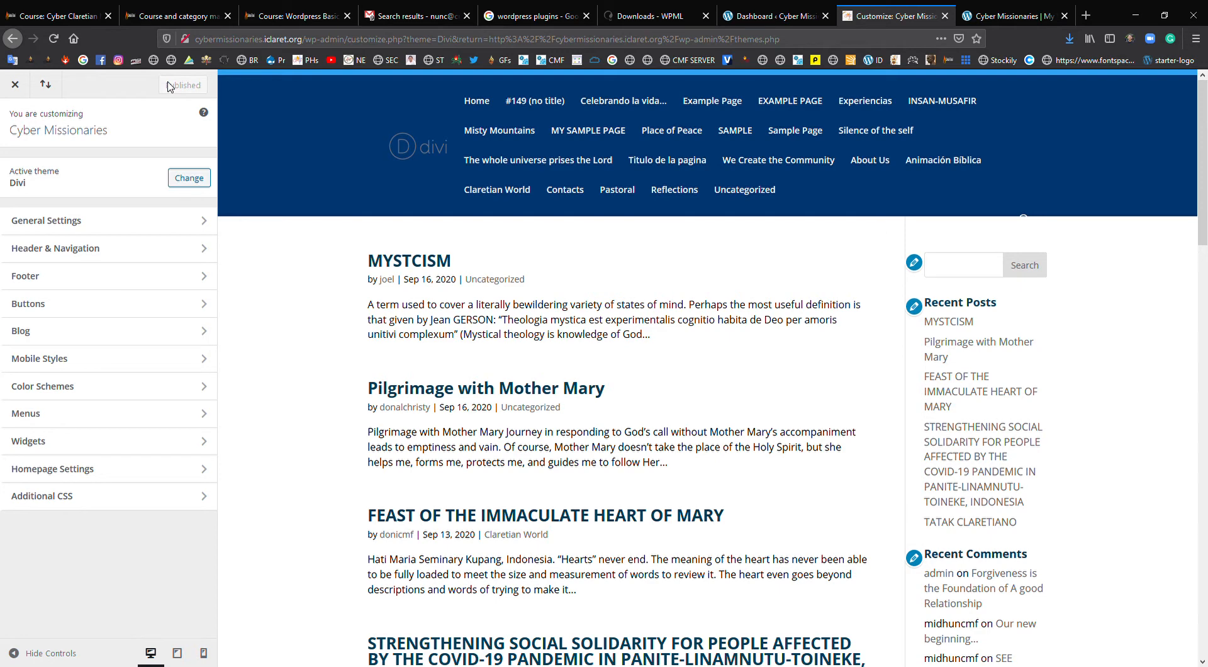
# - Try the Green, Orange, Pink and Red color schemes on the site preview, ending on Green
pyautogui.click(103, 386)
pyautogui.click(78, 230)
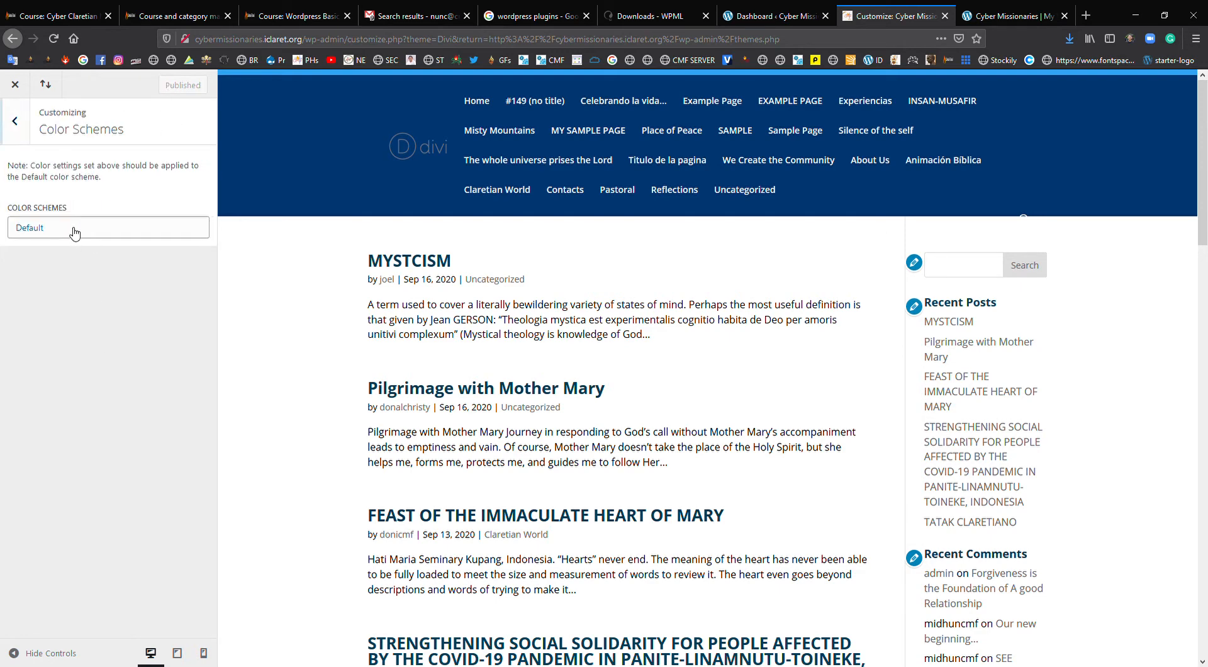
pyautogui.click(61, 265)
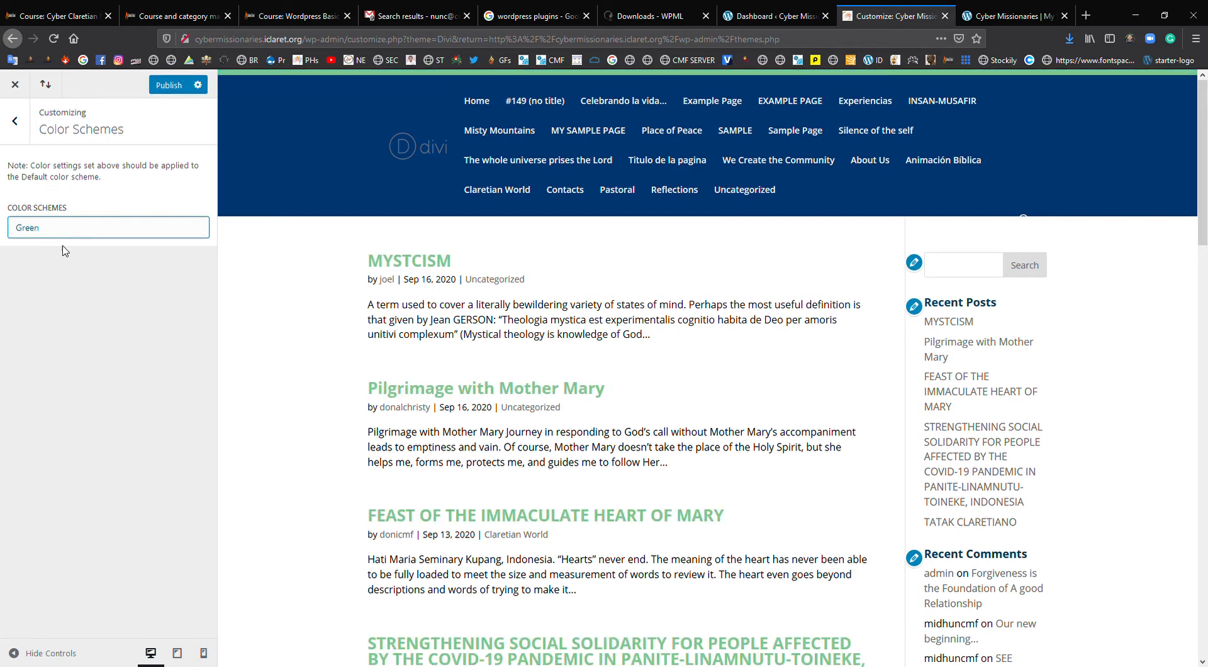
pyautogui.click(69, 234)
pyautogui.click(57, 280)
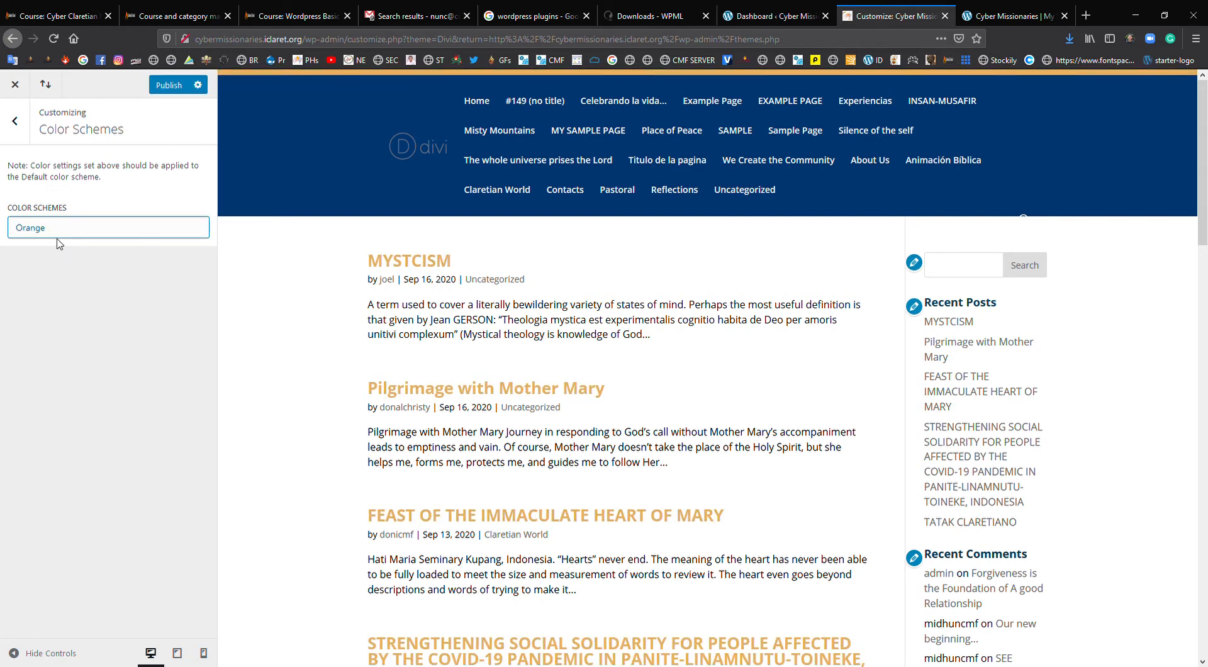
pyautogui.click(59, 228)
pyautogui.click(55, 307)
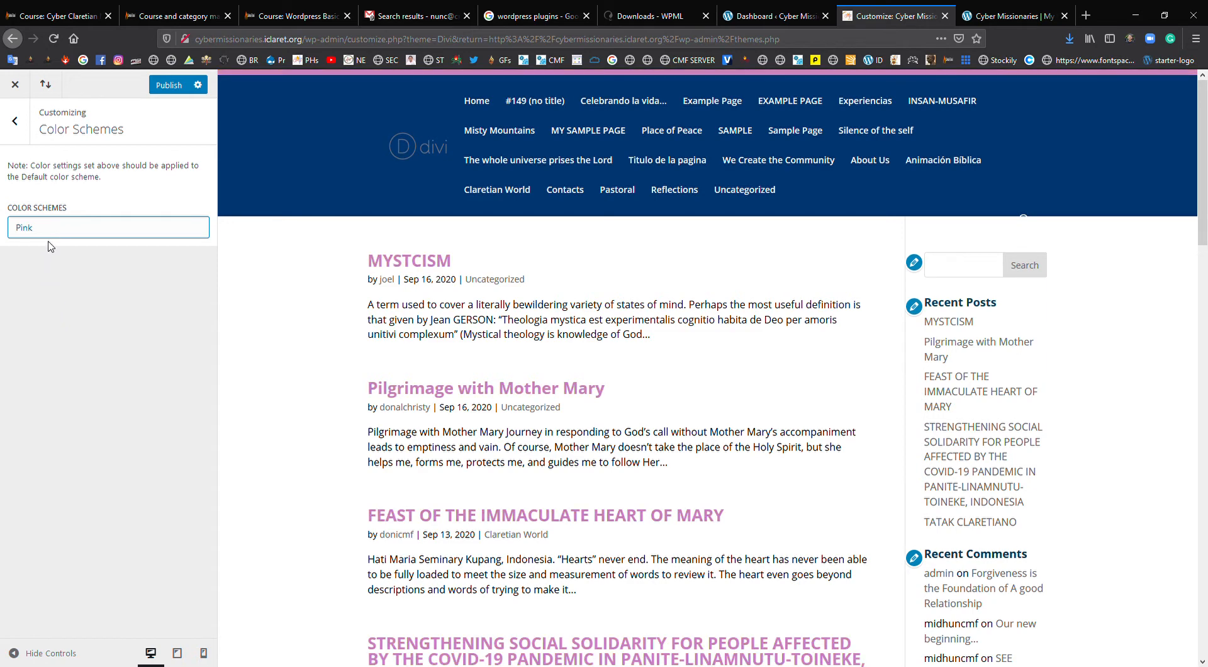
pyautogui.click(54, 234)
pyautogui.click(50, 323)
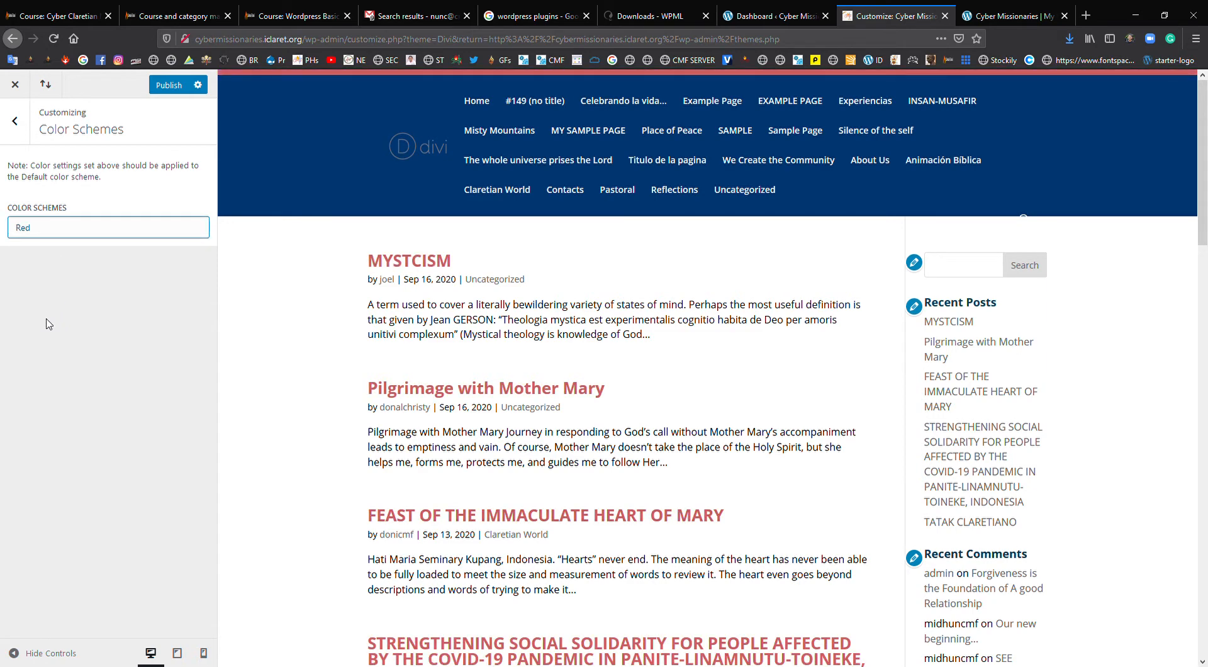
pyautogui.click(40, 237)
pyautogui.click(39, 272)
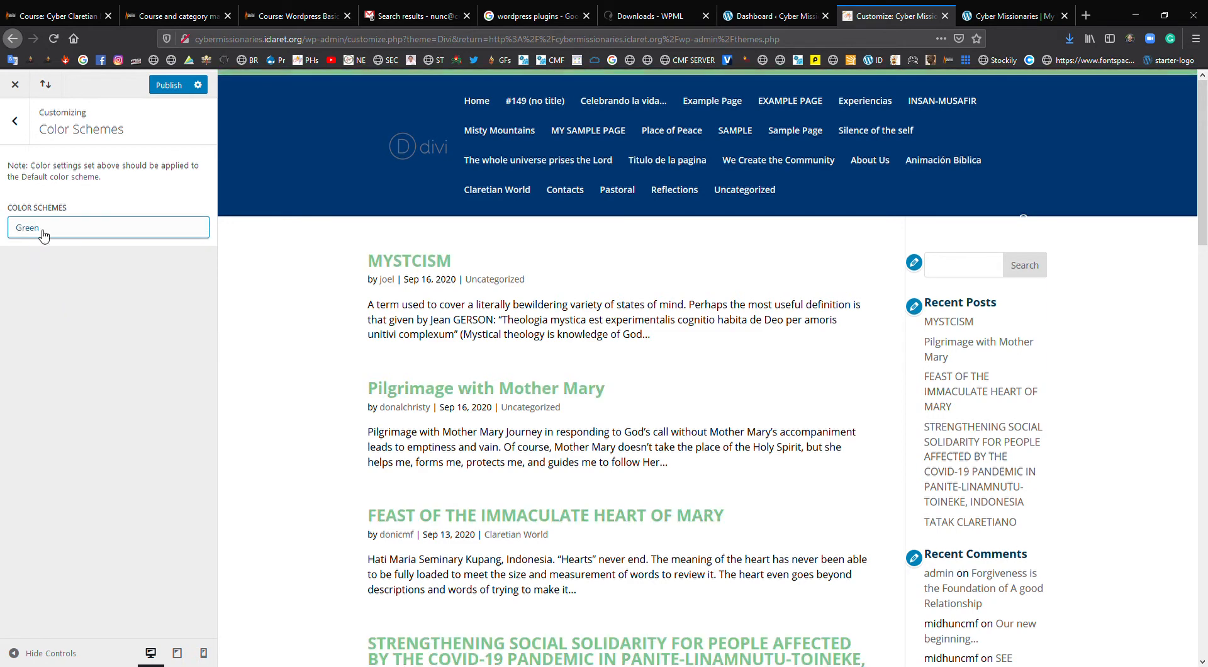
# - Choose the Orange color scheme, check it along the page preview, and return to the main customization list
pyautogui.click(45, 236)
pyautogui.click(46, 286)
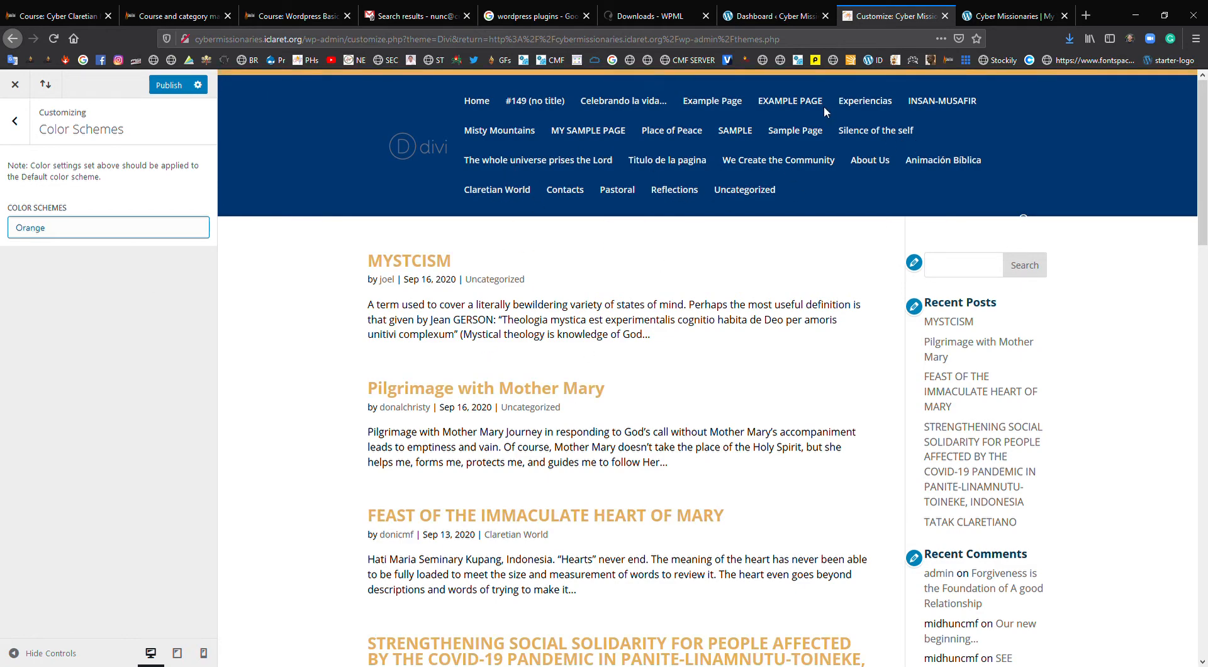
pyautogui.scroll(-10, 868, 246)
pyautogui.scroll(-8, 768, 444)
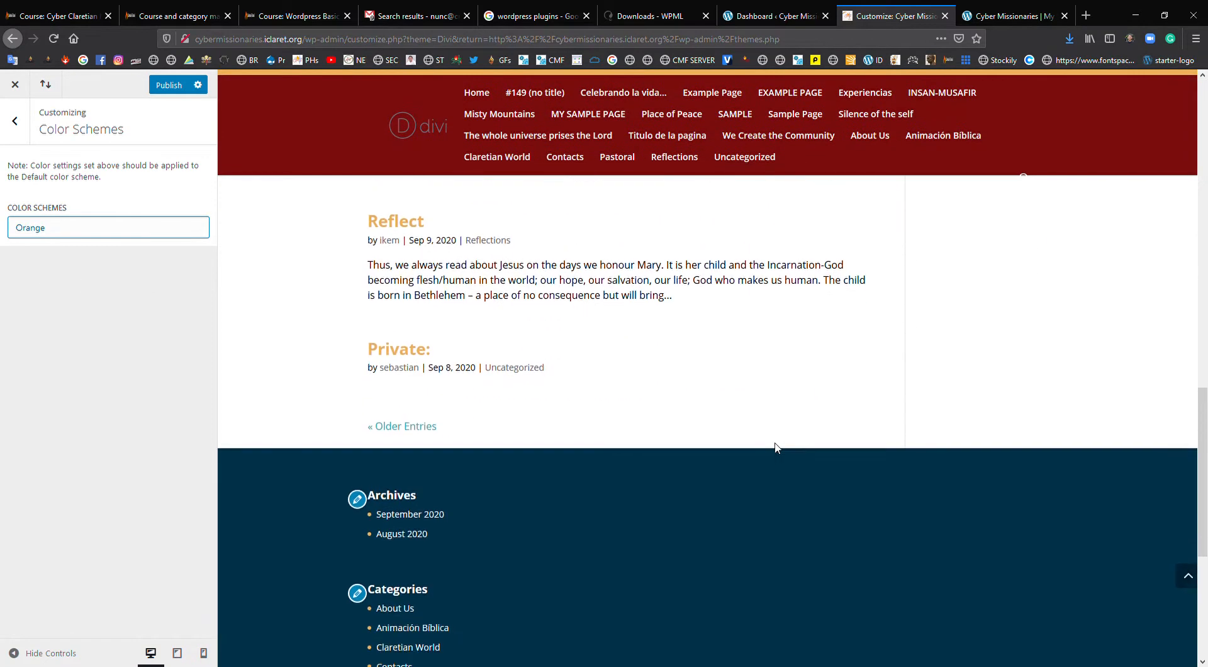
pyautogui.scroll(8, 764, 446)
pyautogui.scroll(3, 493, 459)
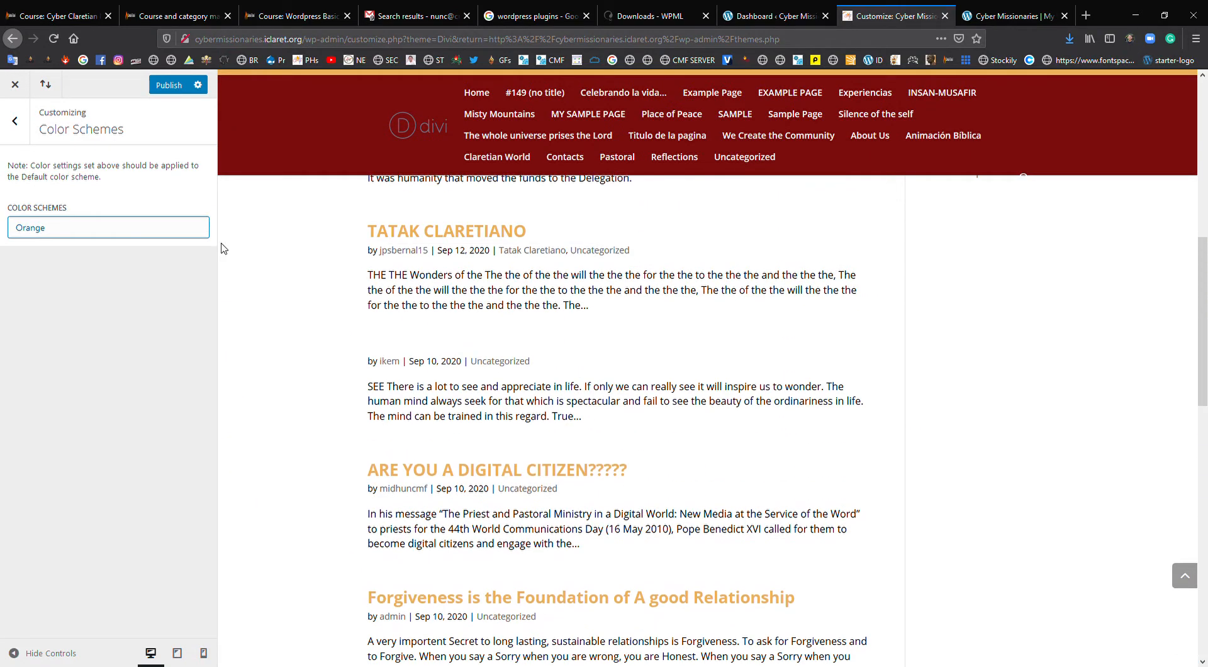
pyautogui.click(15, 121)
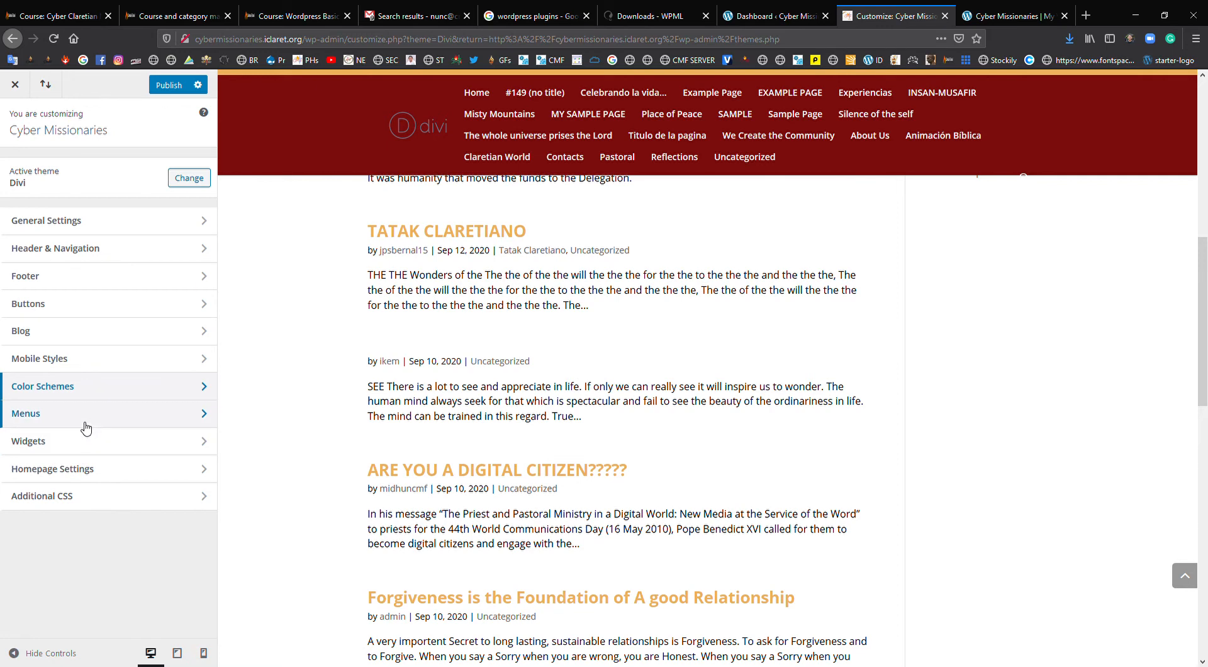
pyautogui.scroll(10, 405, 311)
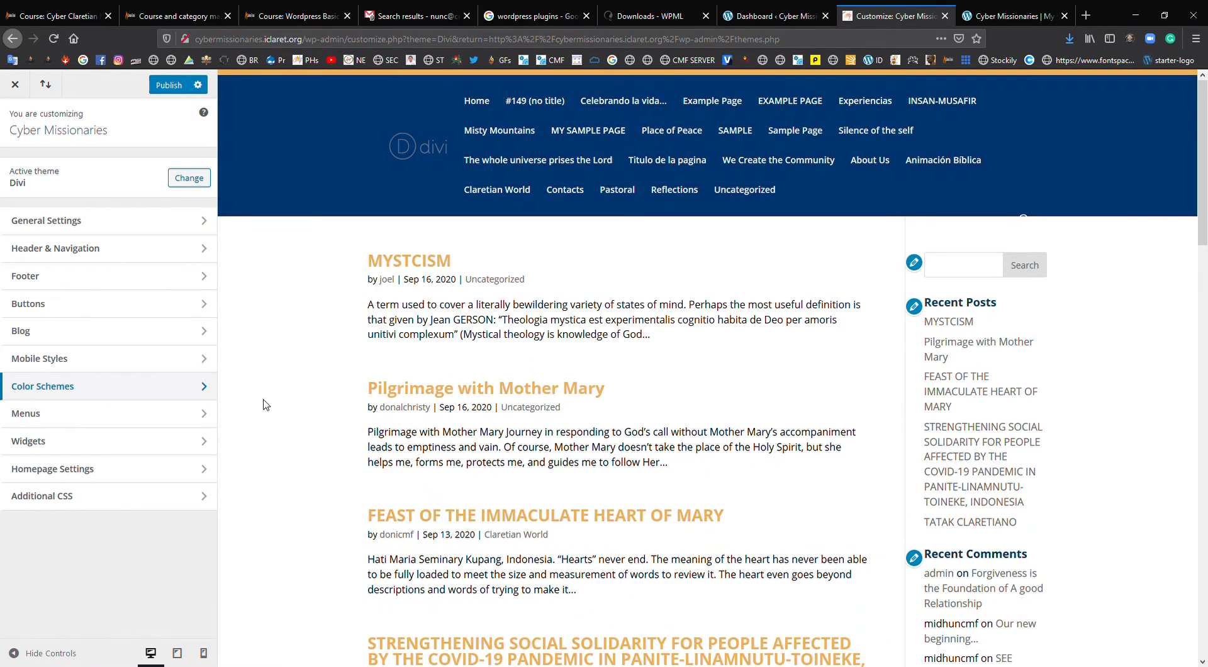
# - Open the Menus customization settings and start a new menu after checking the Menus entry under Appearance in the WordPress dashboard
pyautogui.click(154, 414)
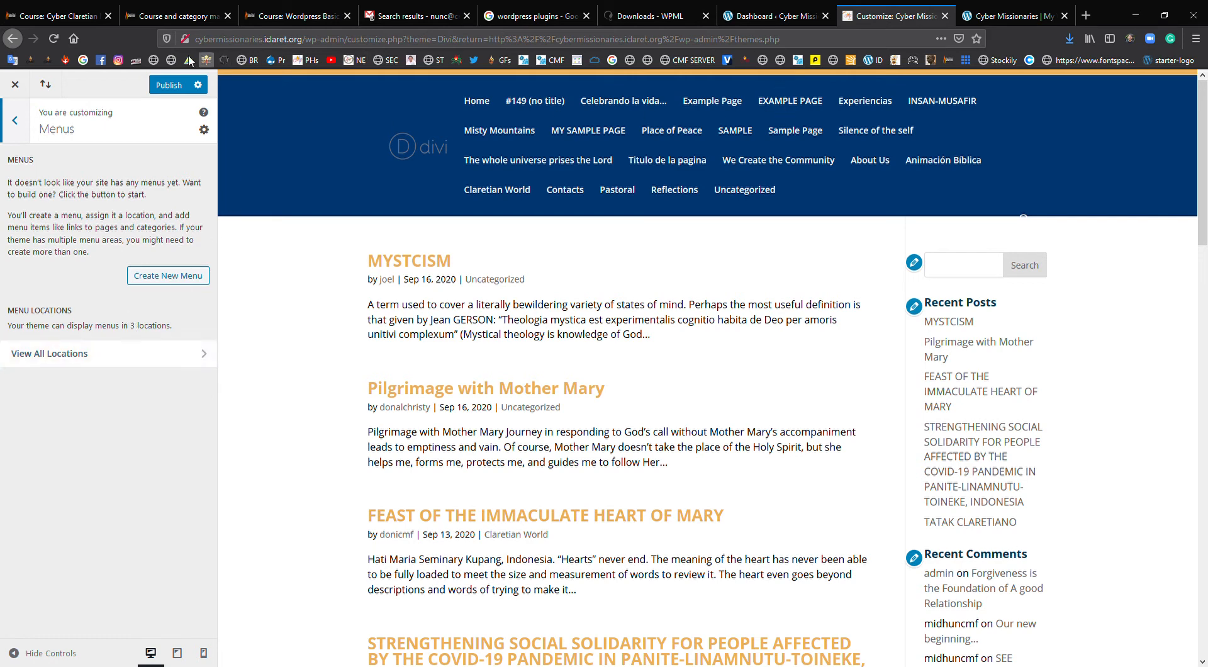
pyautogui.click(773, 15)
pyautogui.moveTo(44, 303)
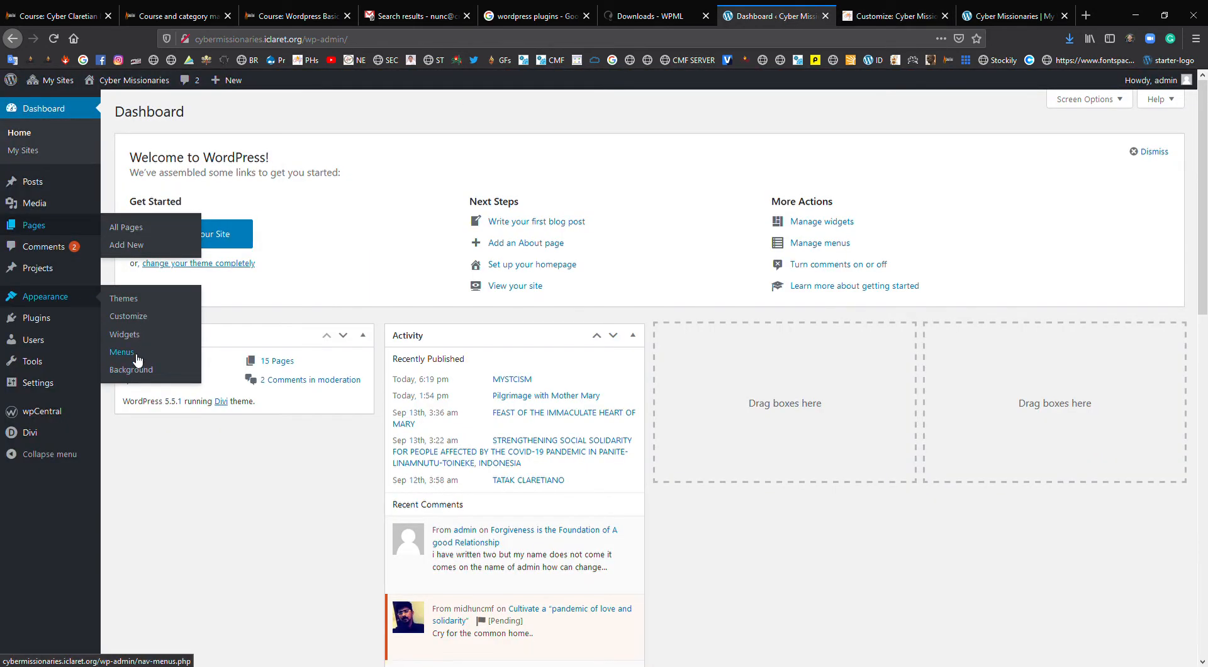
pyautogui.click(903, 18)
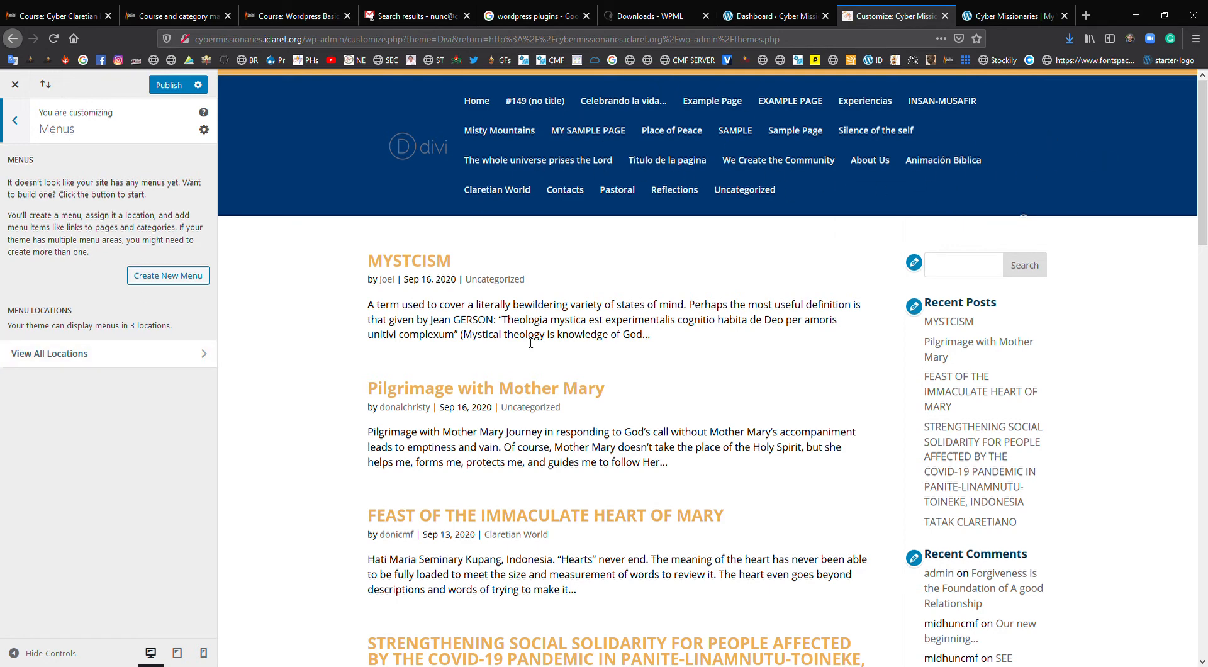
pyautogui.click(162, 280)
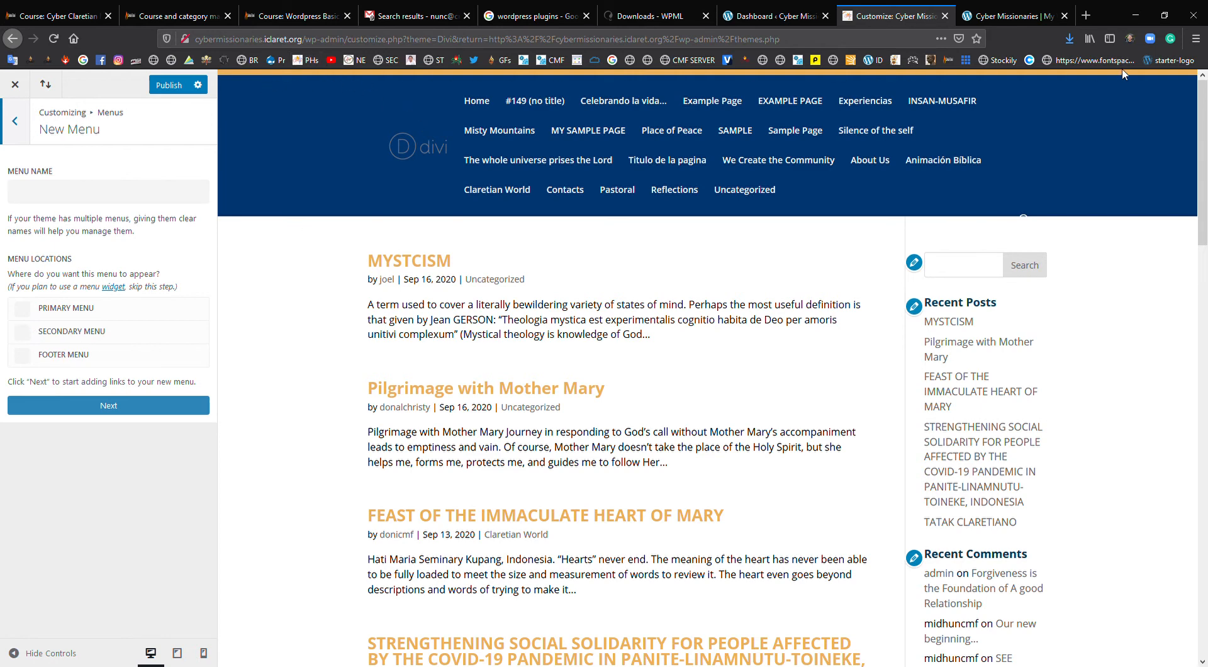
# - Examine the navigation menu and its submenus on the claret.org site as an example, and return to the Cyber Missionaries customizer
pyautogui.click(1085, 18)
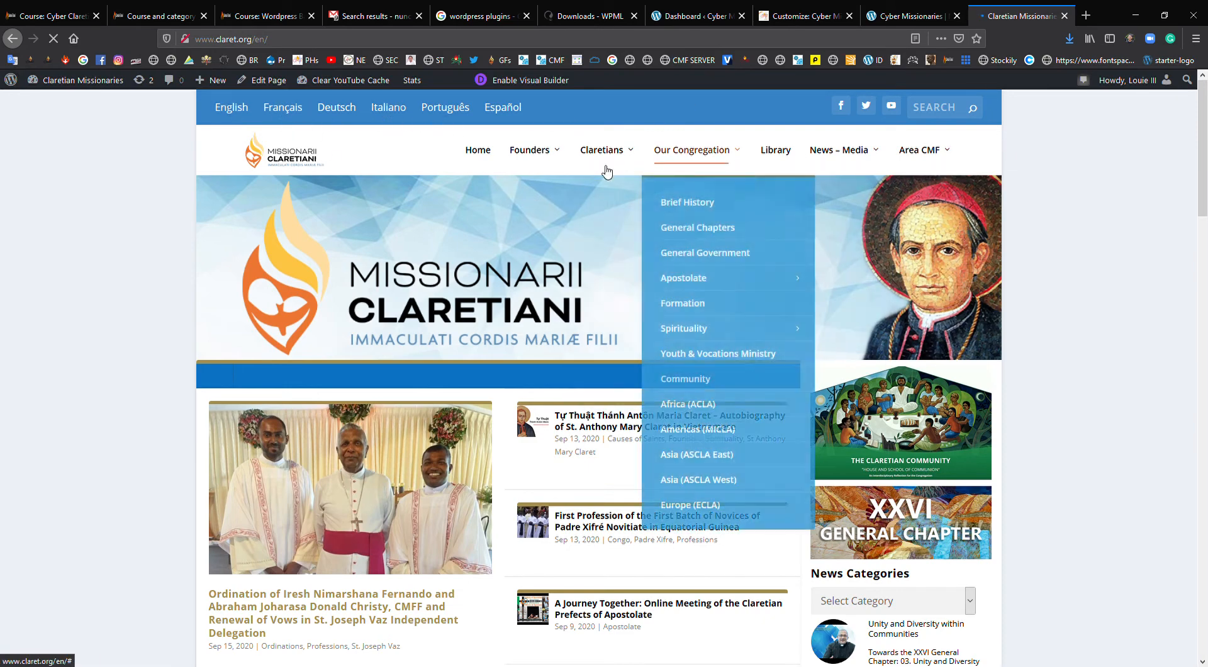
pyautogui.scroll(-6, 1100, 266)
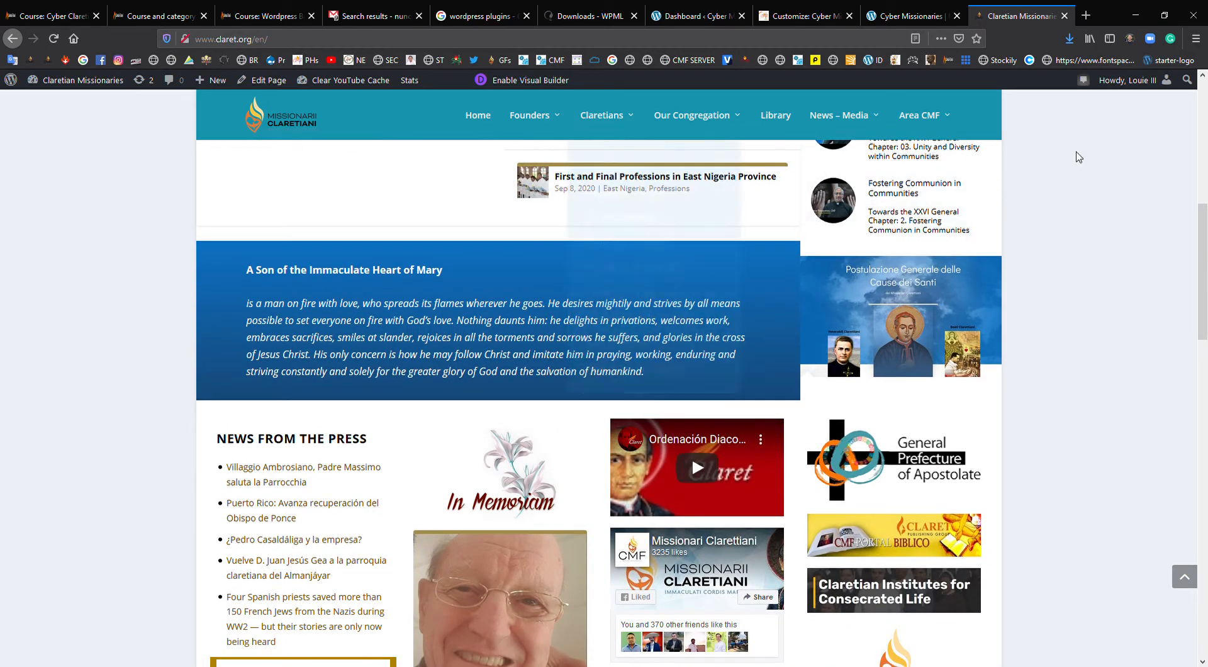
pyautogui.scroll(-2, 1075, 154)
pyautogui.scroll(9, 1107, 189)
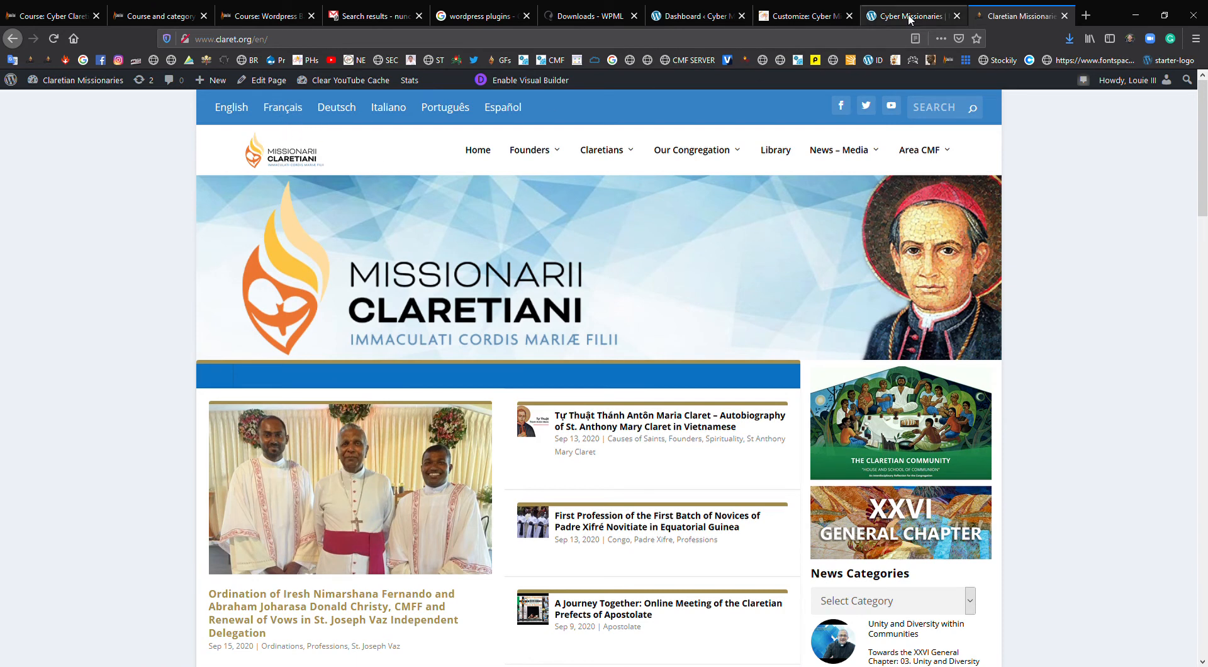
pyautogui.click(890, 24)
pyautogui.click(788, 20)
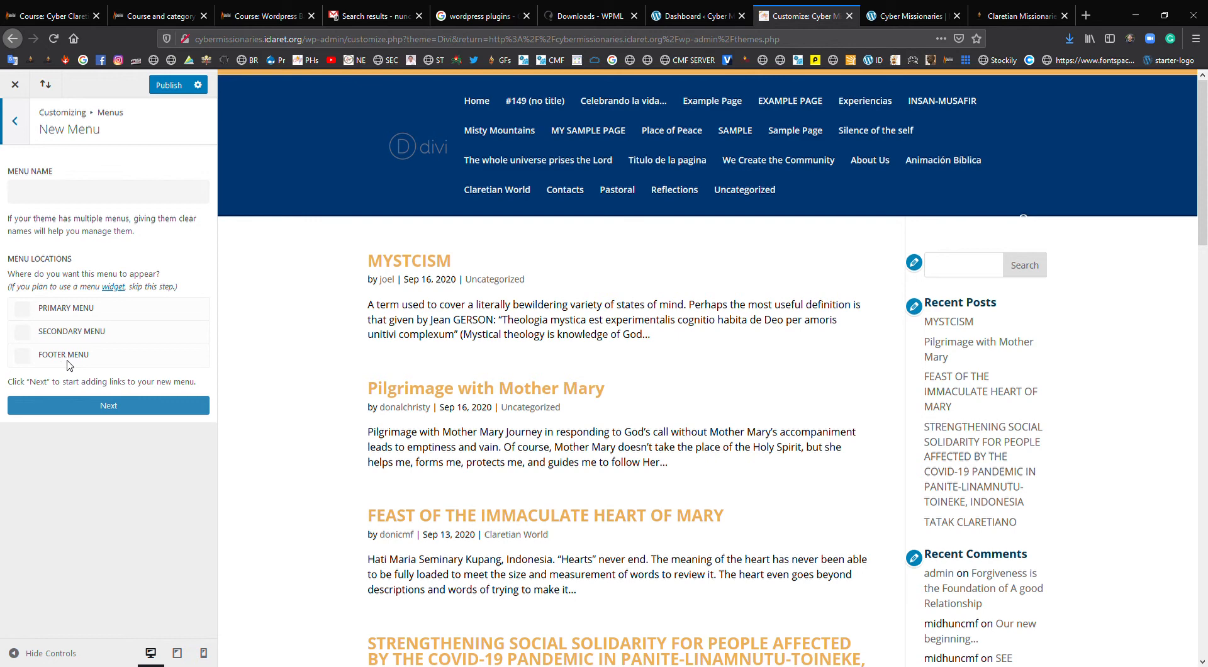
# - Create a menu named Main Menu assigned to the Primary Menu location and publish the changes
pyautogui.click(24, 308)
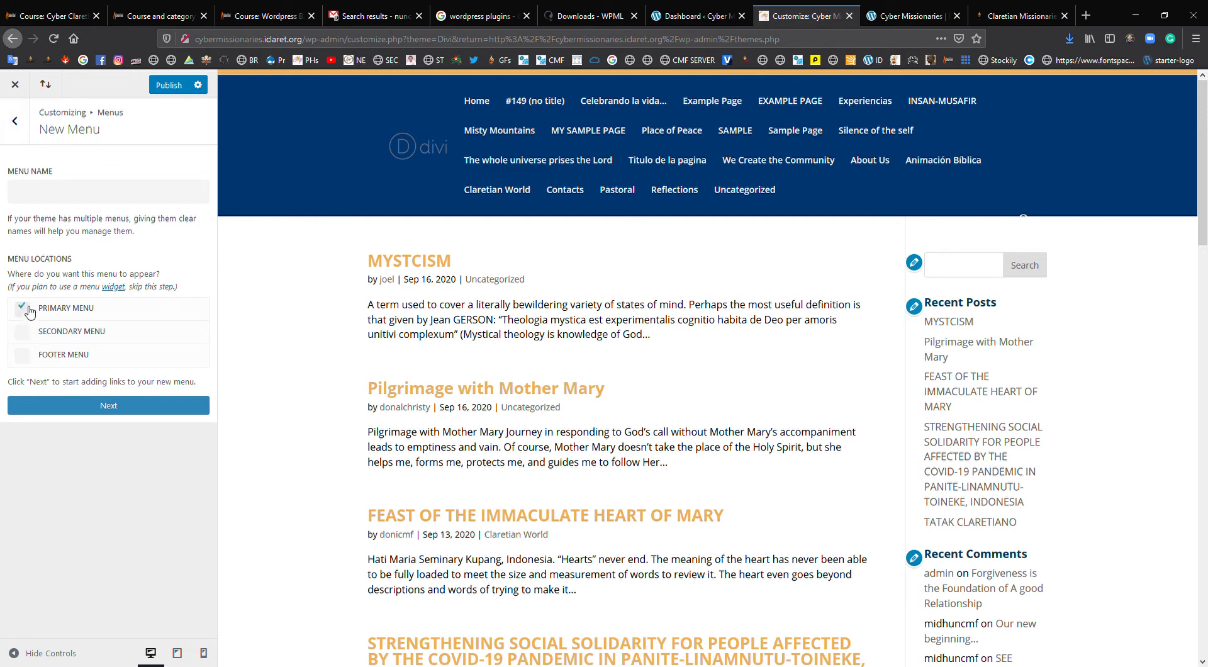
pyautogui.click(171, 87)
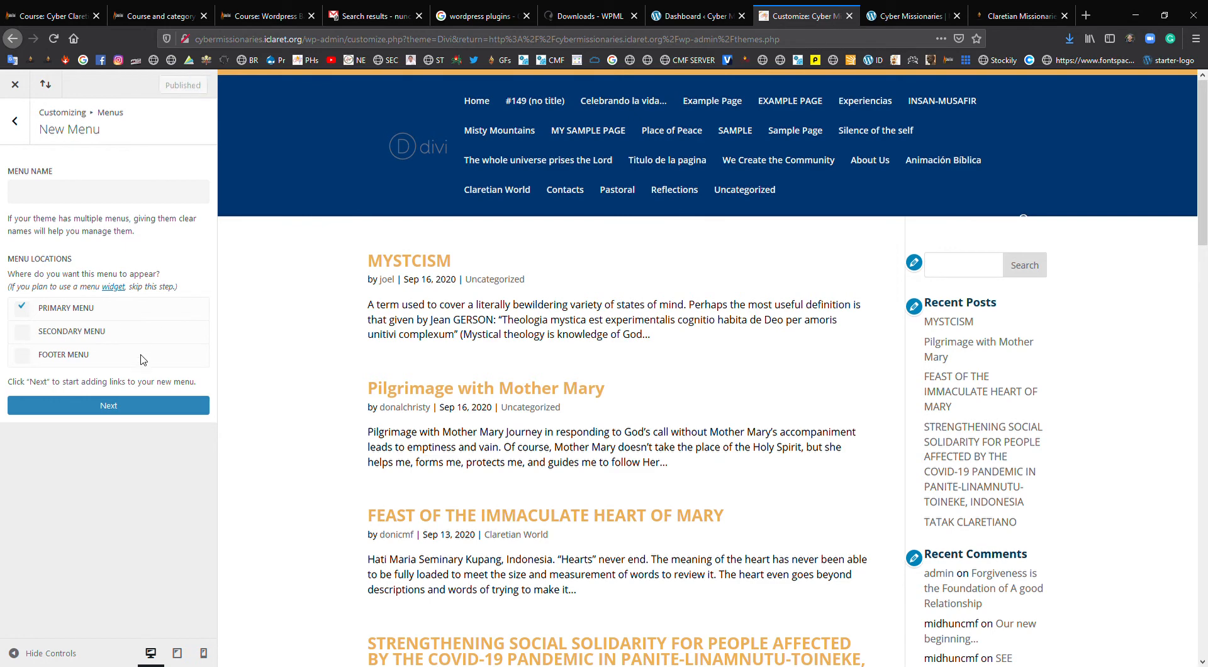
pyautogui.click(53, 203)
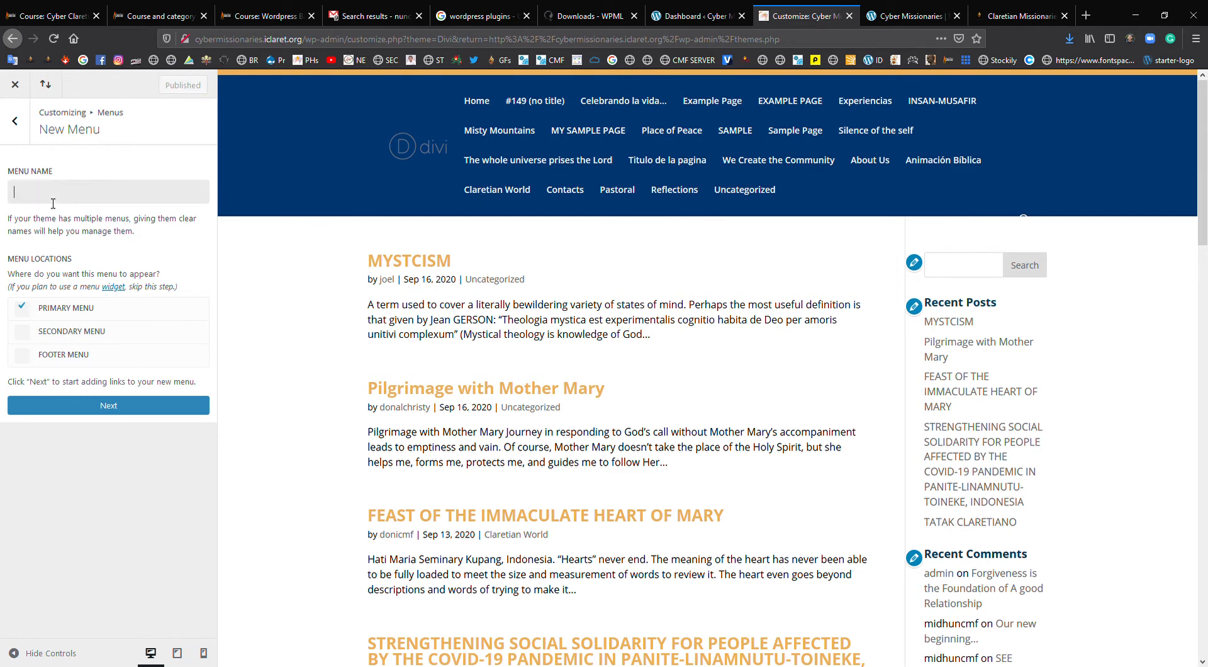
pyautogui.write('Main Menu')
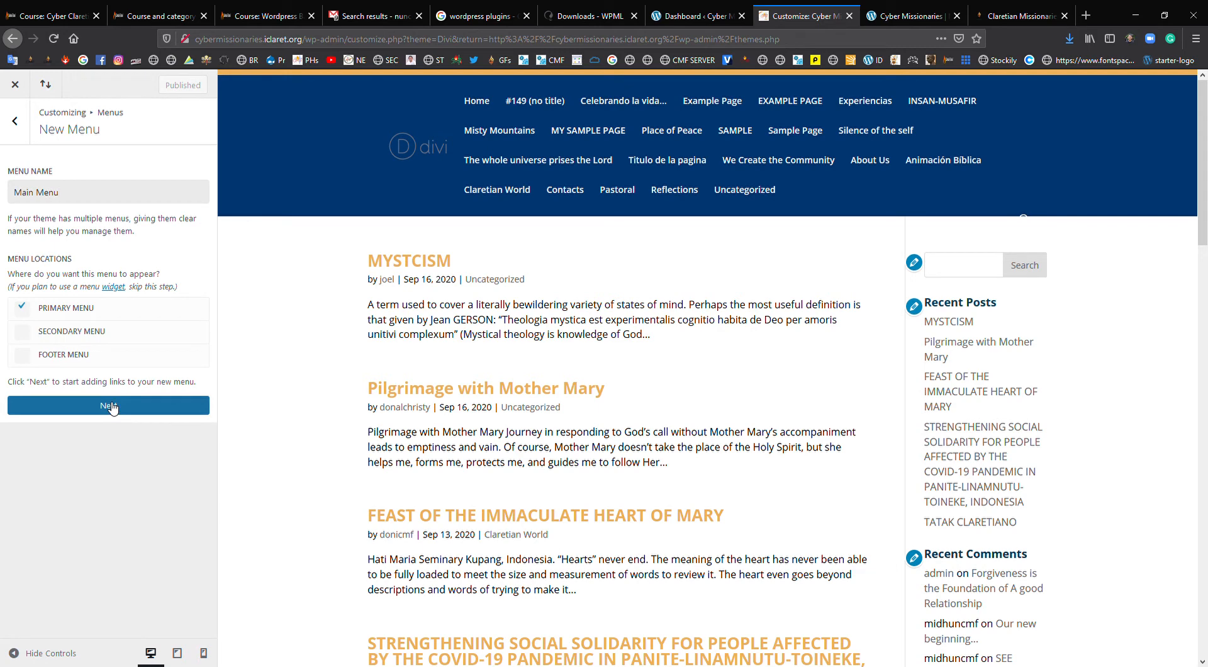
pyautogui.click(111, 406)
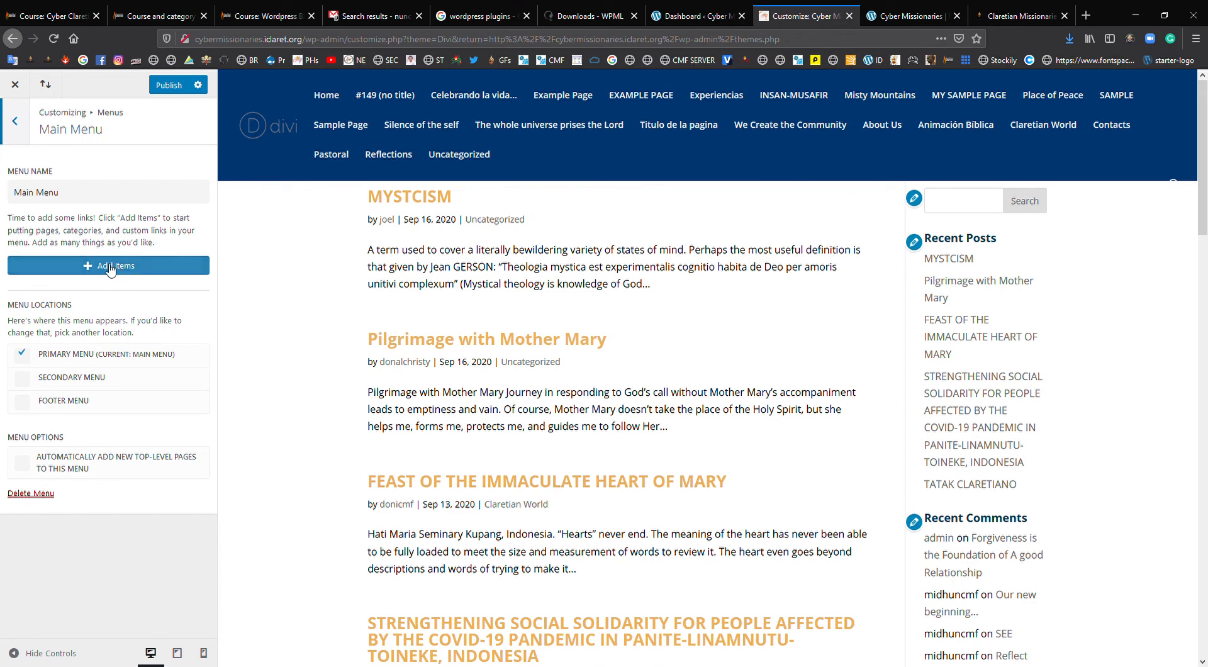
pyautogui.click(172, 85)
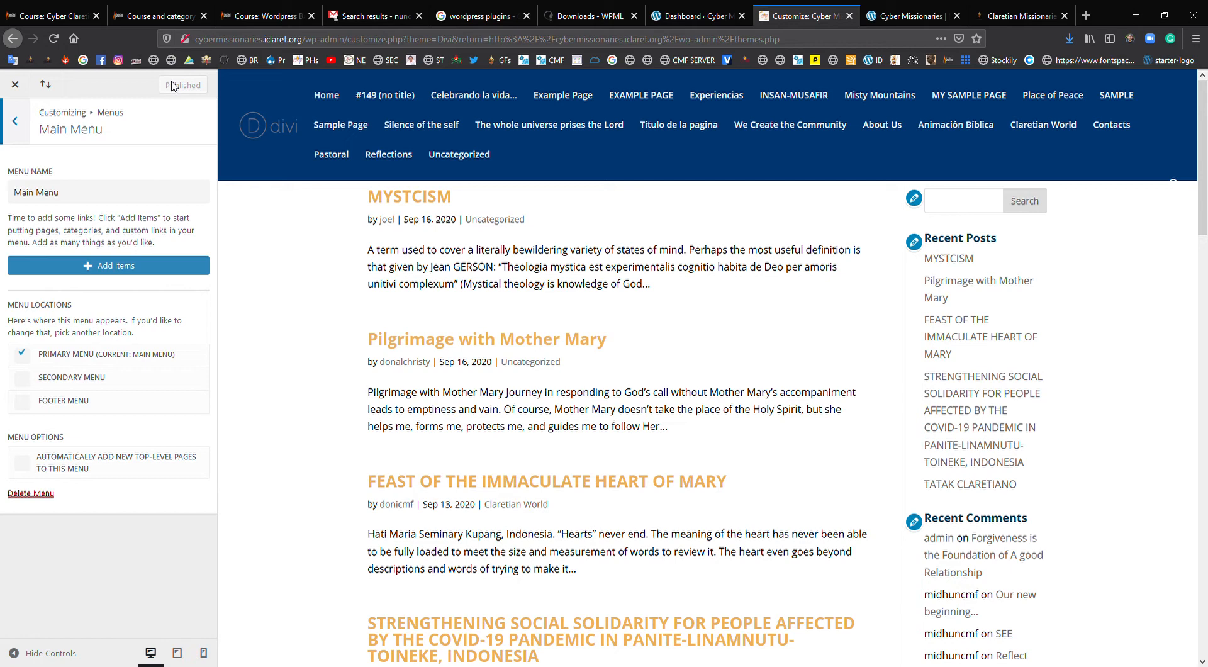
# - Add Home to Main Menu, along with two newly created pages named Who We Are and Our Works
pyautogui.click(112, 270)
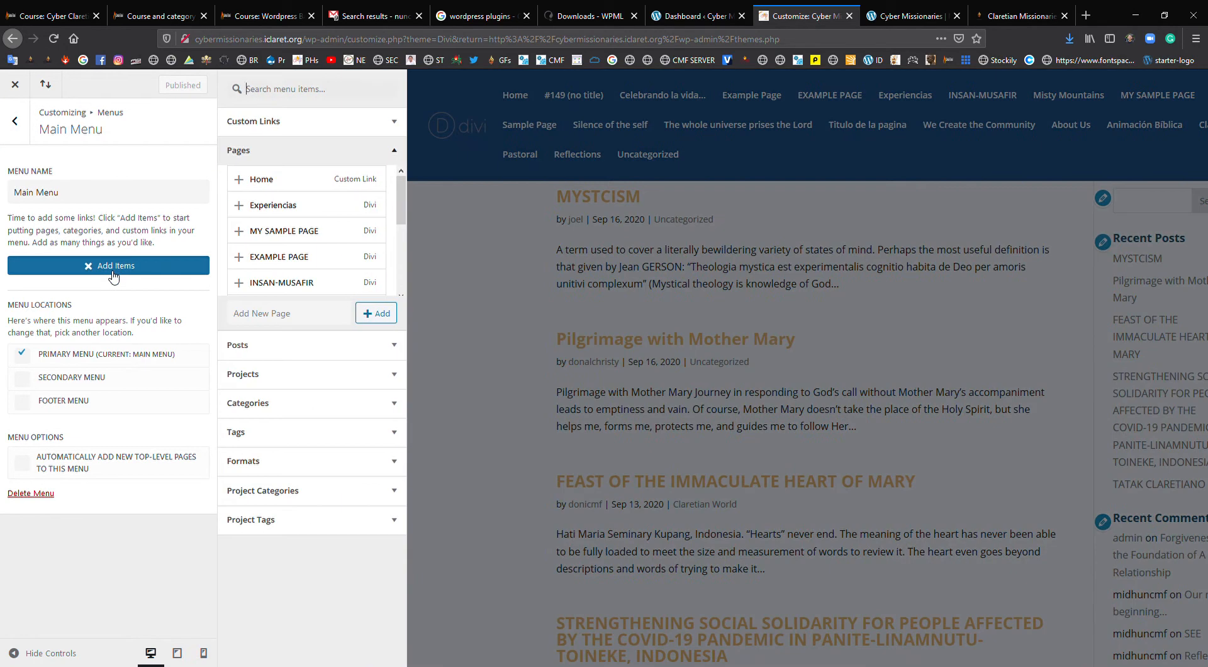
pyautogui.click(271, 180)
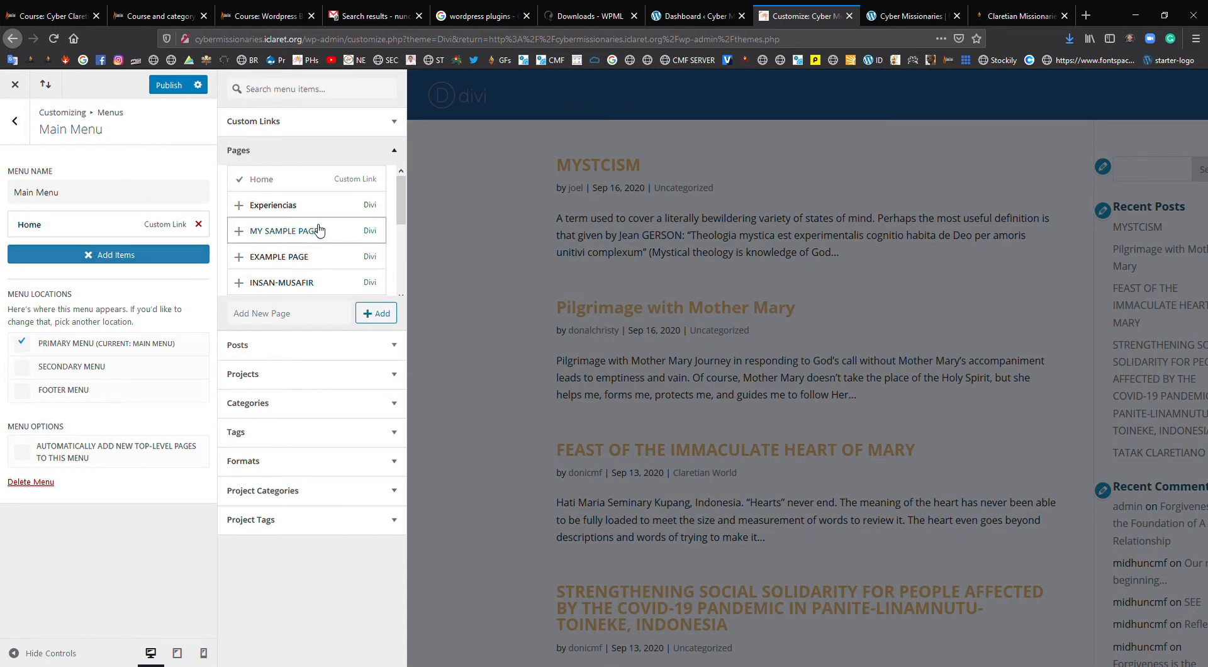
pyautogui.moveTo(401, 206); pyautogui.dragTo(410, 229)
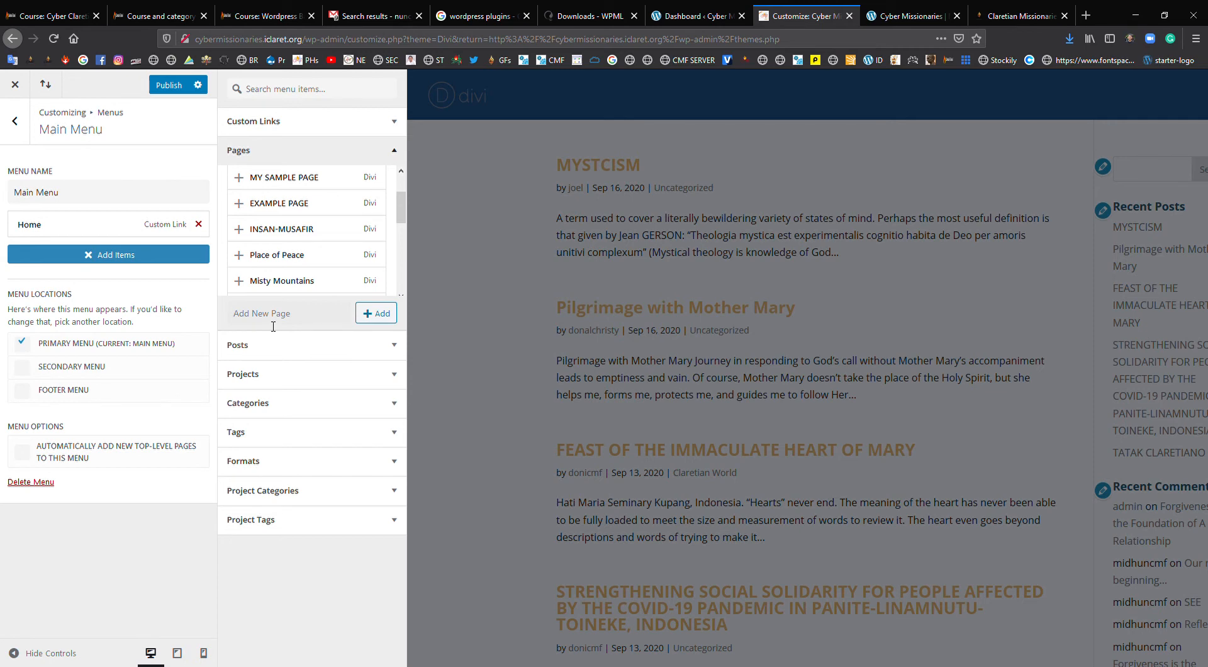
pyautogui.write('Who We Are')
pyautogui.click(381, 313)
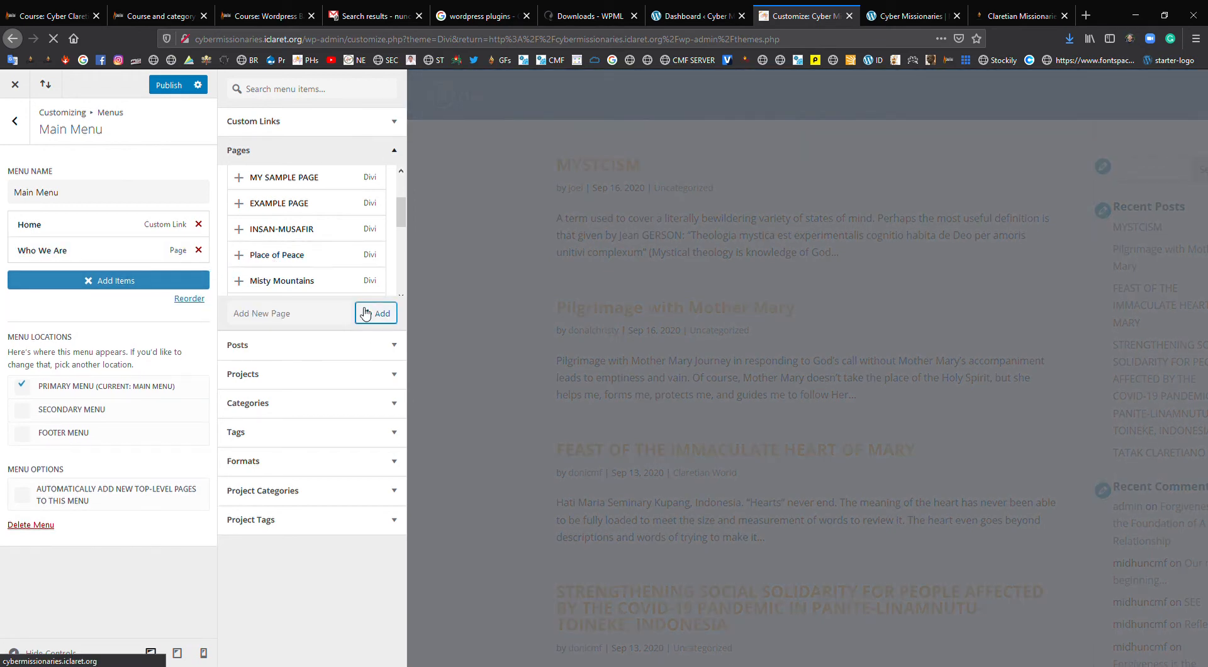
pyautogui.click(297, 319)
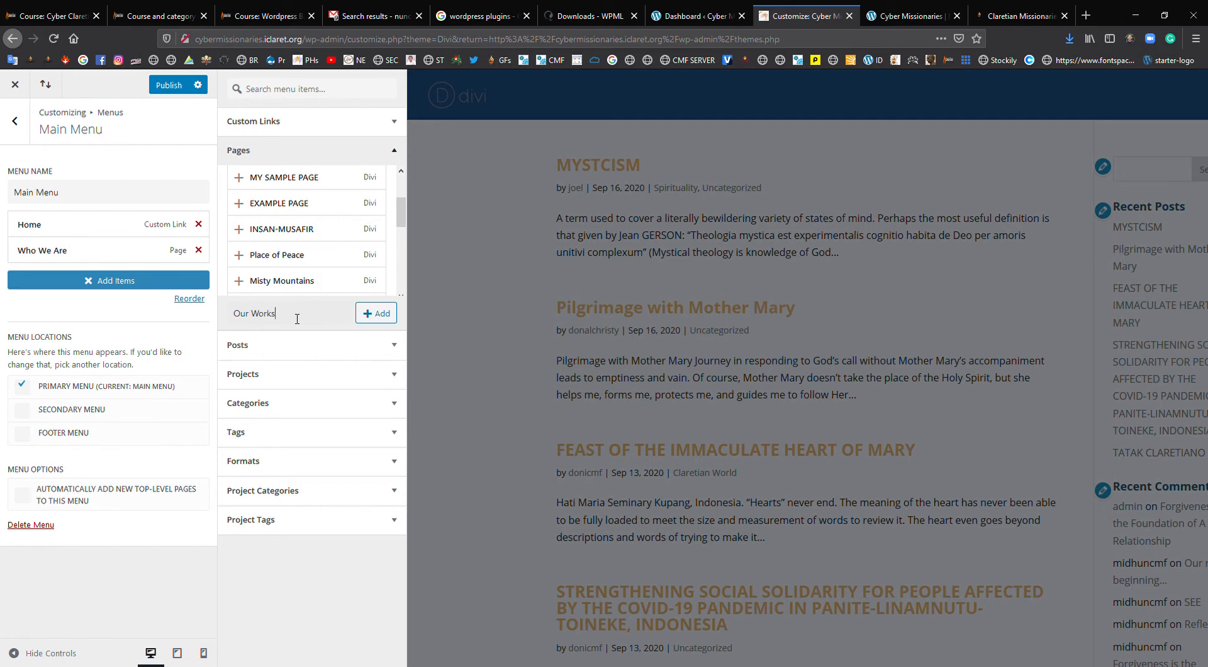
pyautogui.click(380, 320)
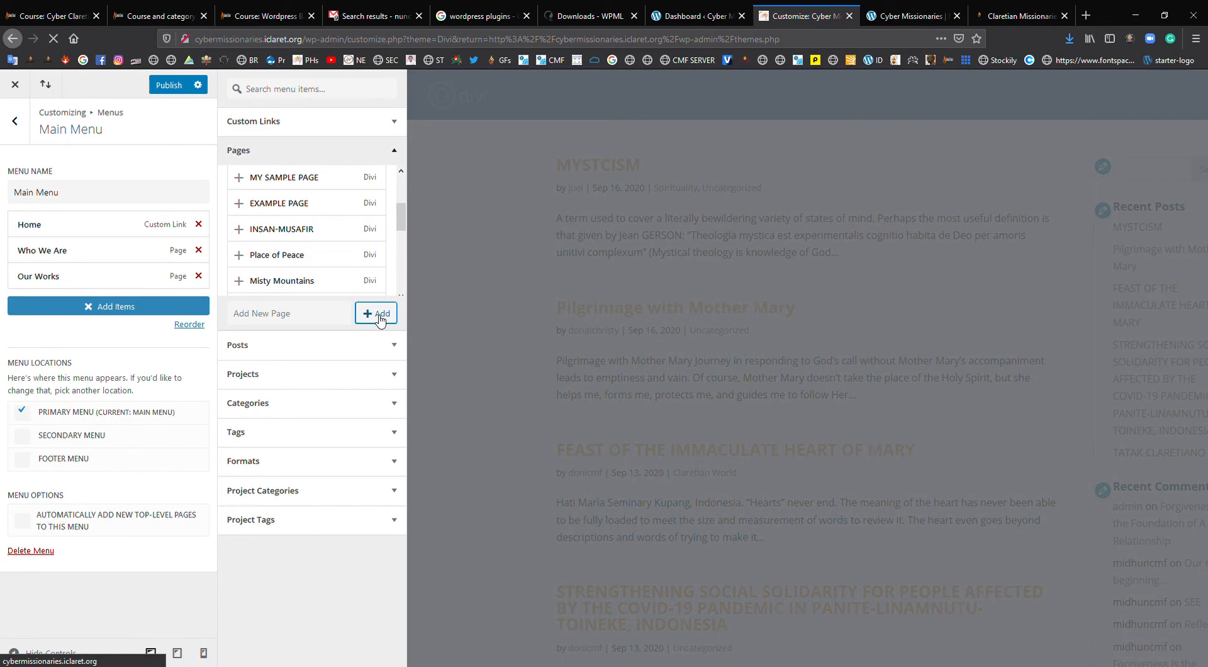
# - Add the existing Experiencias page to Main Menu and publish the menu
pyautogui.moveTo(403, 217)
pyautogui.mouseDown()
pyautogui.moveTo(399, 188)
pyautogui.moveTo(400, 198)
pyautogui.mouseUp()
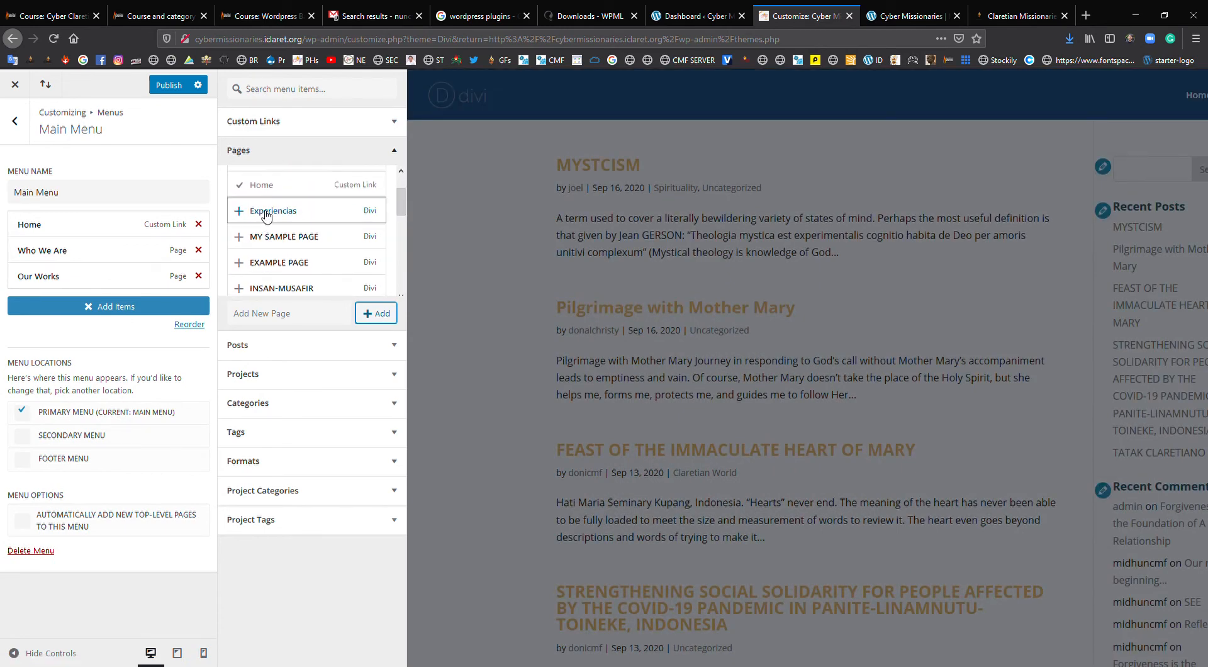
pyautogui.moveTo(273, 213); pyautogui.dragTo(138, 275)
pyautogui.click(243, 211)
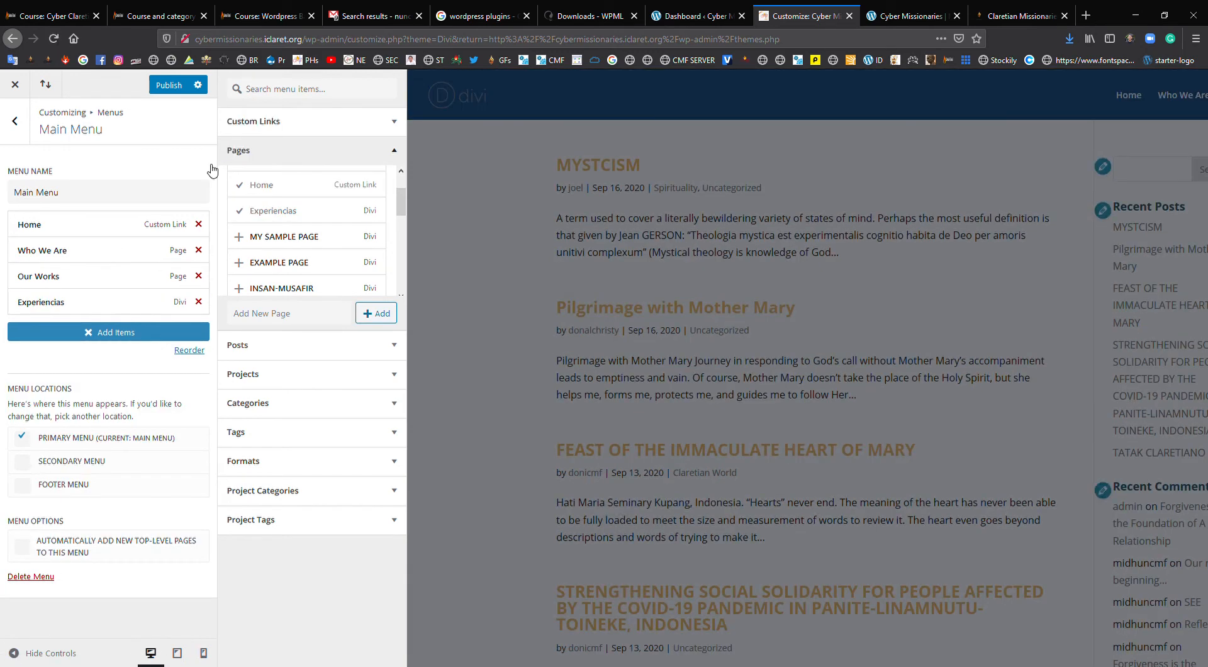
pyautogui.click(193, 124)
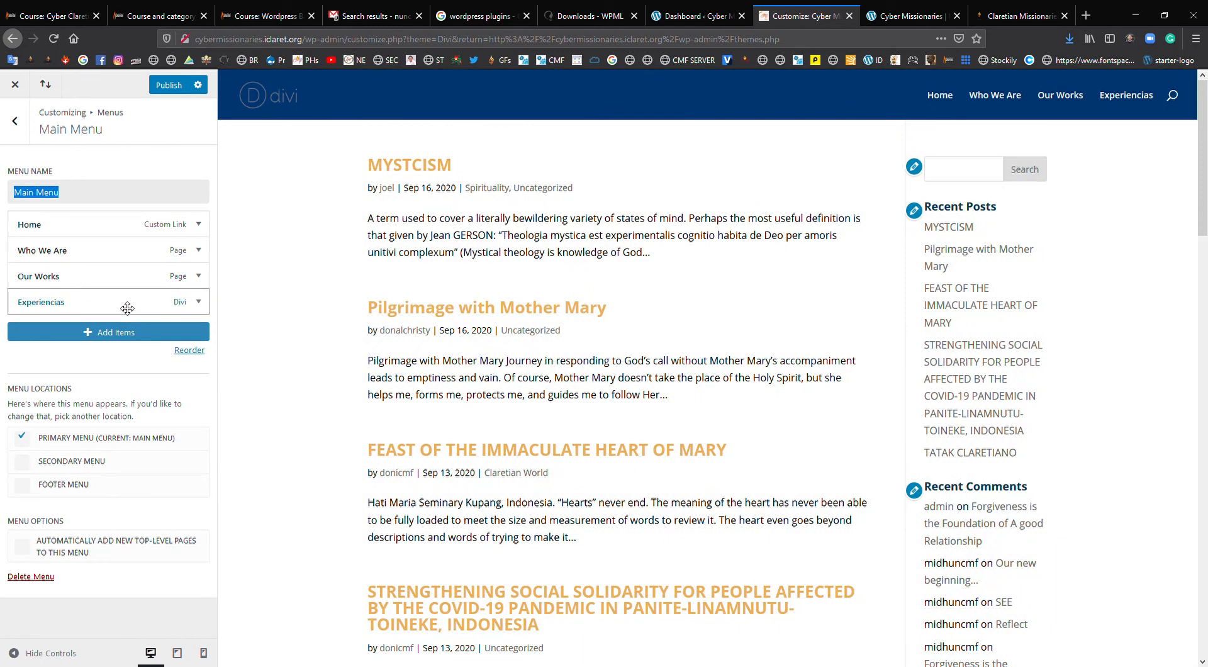
pyautogui.click(170, 86)
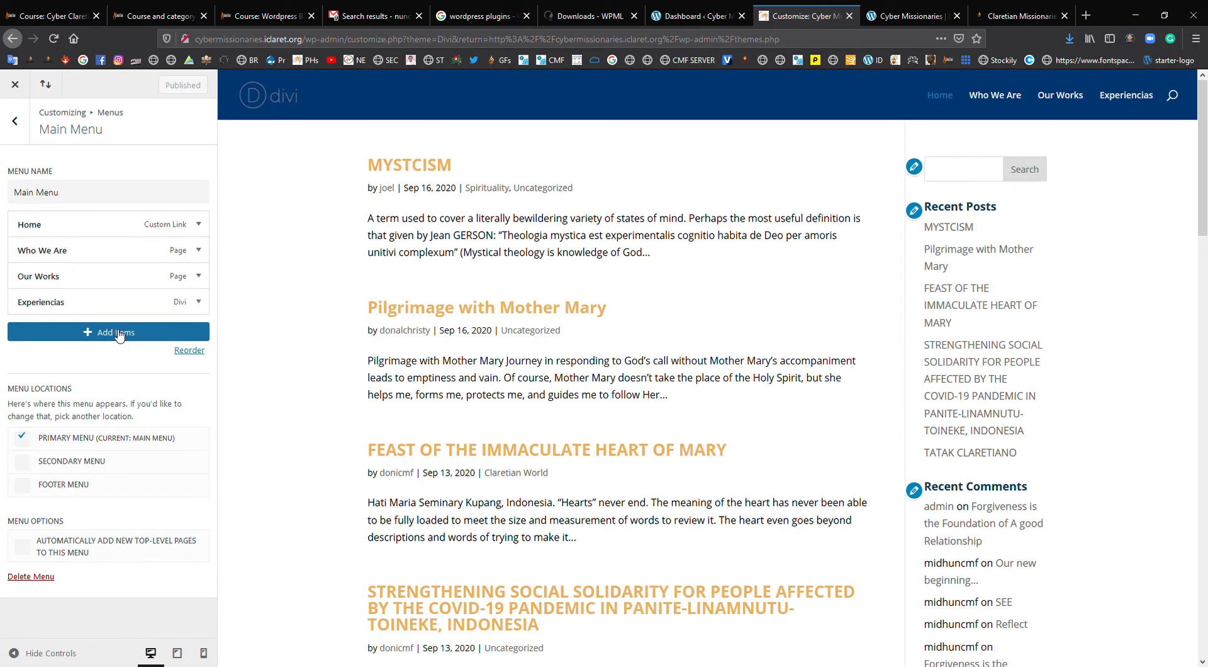
# - Nest Experiencias under Our Works and add MY SAMPLE PAGE as another sub-item below it
pyautogui.click(120, 336)
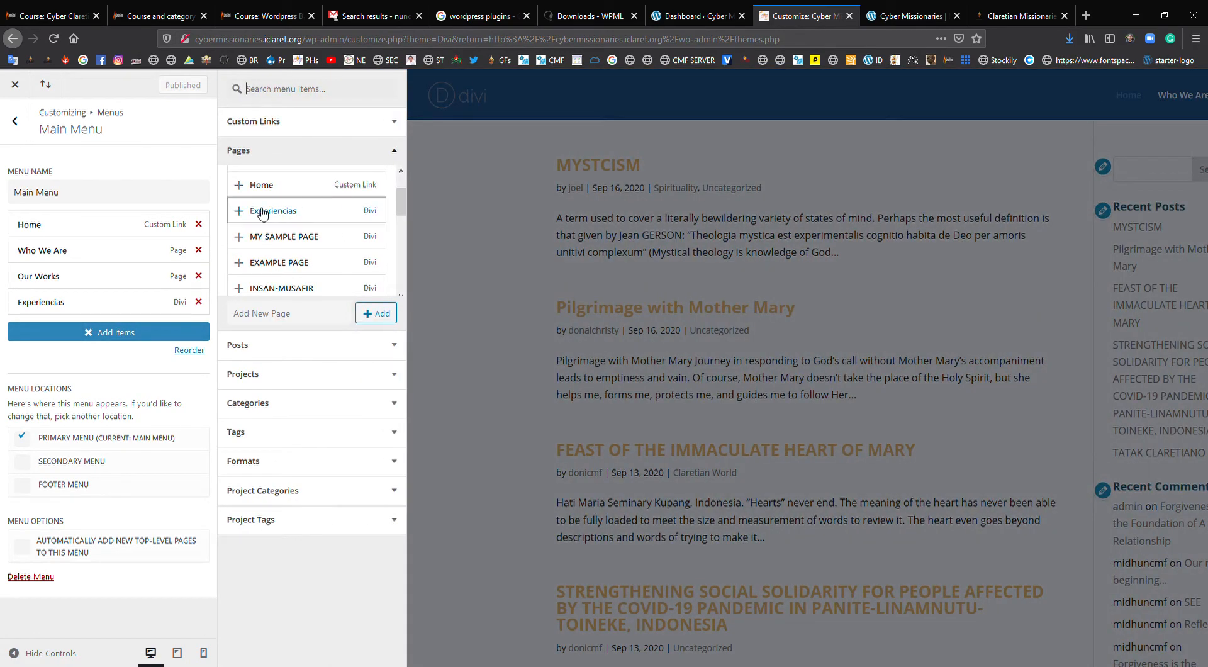
pyautogui.moveTo(32, 309); pyautogui.dragTo(58, 309)
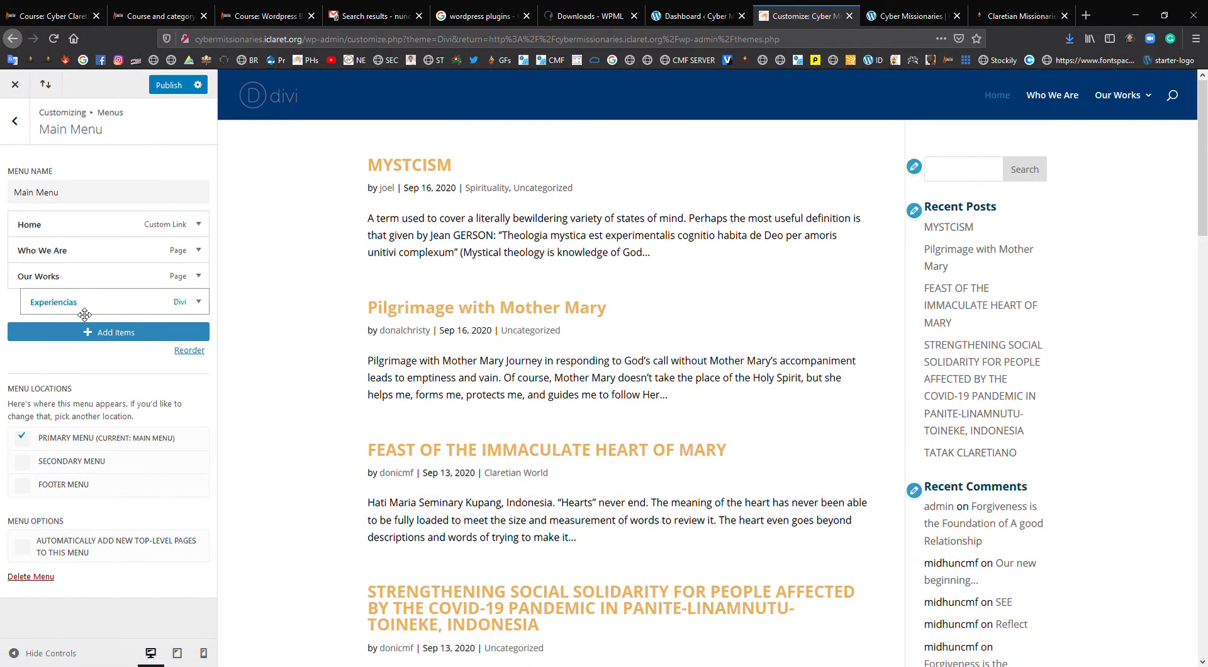
pyautogui.click(110, 333)
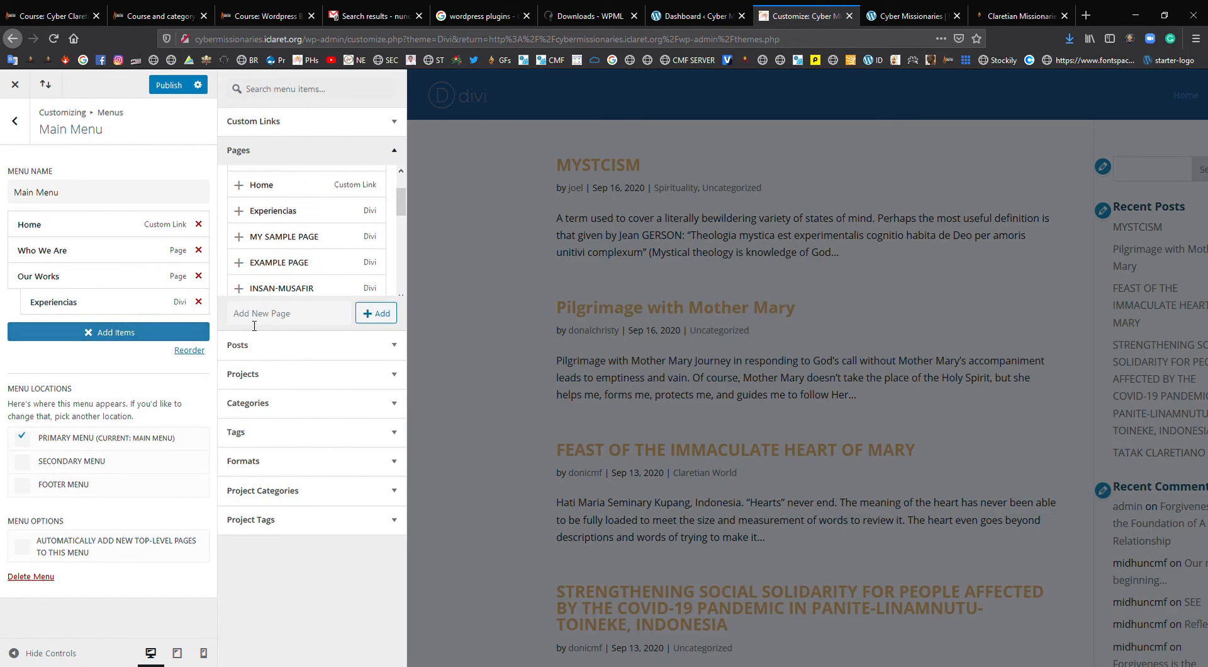
pyautogui.click(252, 236)
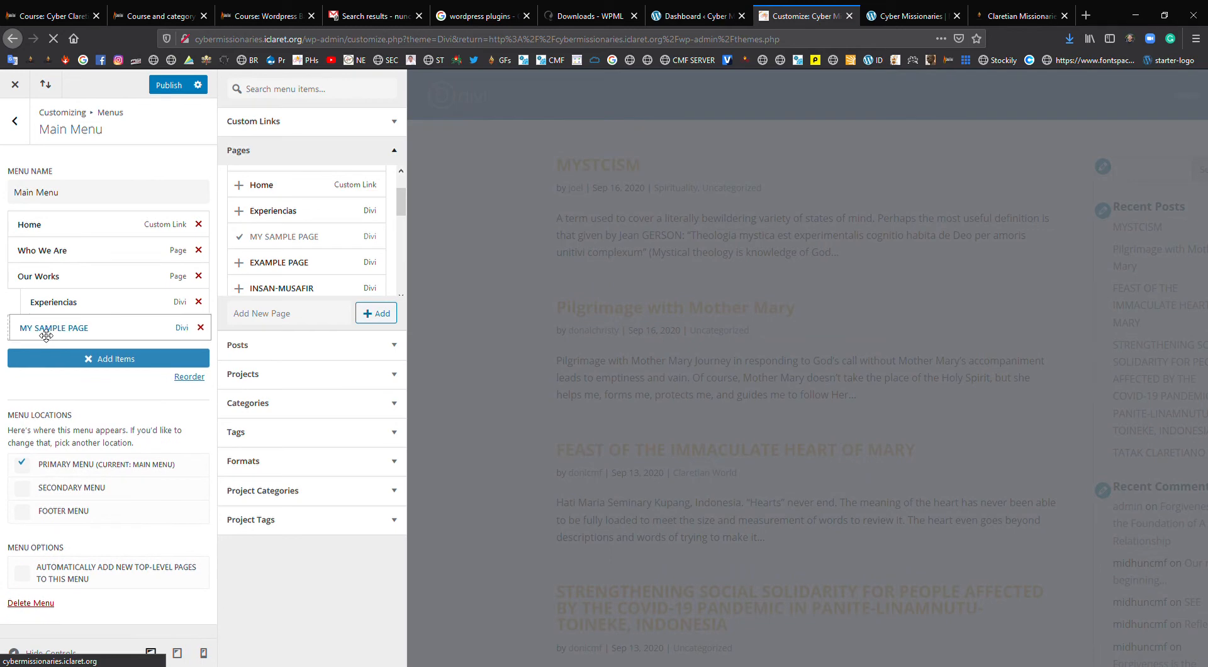
pyautogui.moveTo(46, 336); pyautogui.dragTo(55, 334)
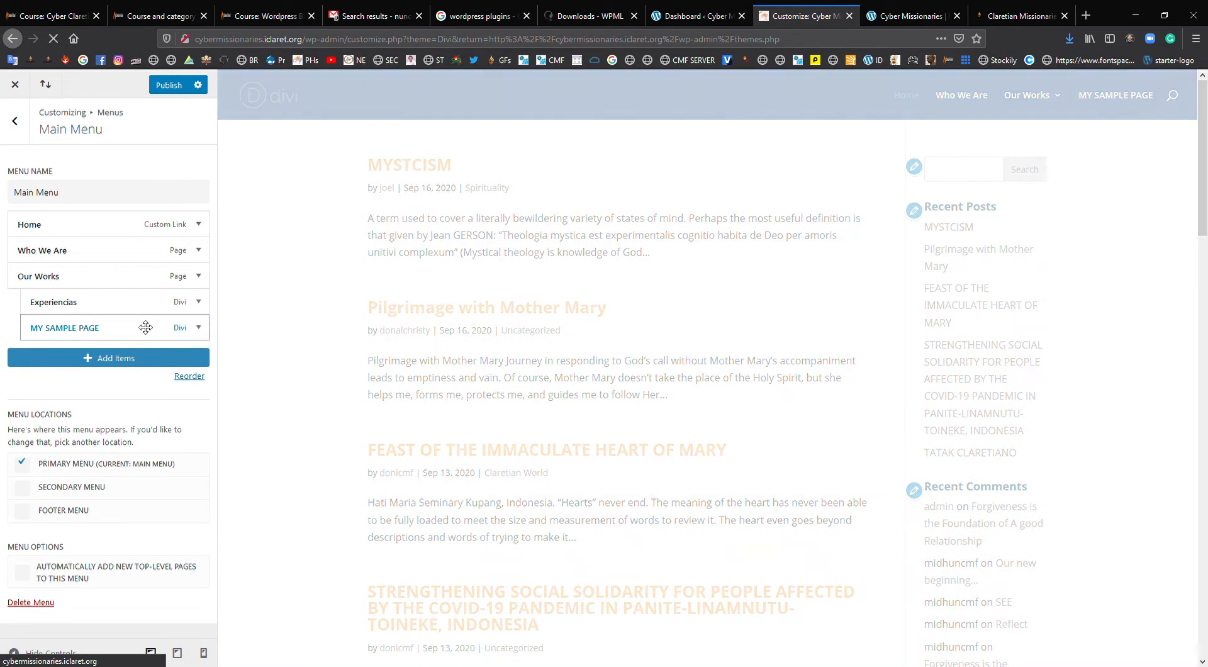
# - Add EXAMPLE PAGE to Main Menu as a sub-item of Our Works, below MY SAMPLE PAGE
pyautogui.click(107, 358)
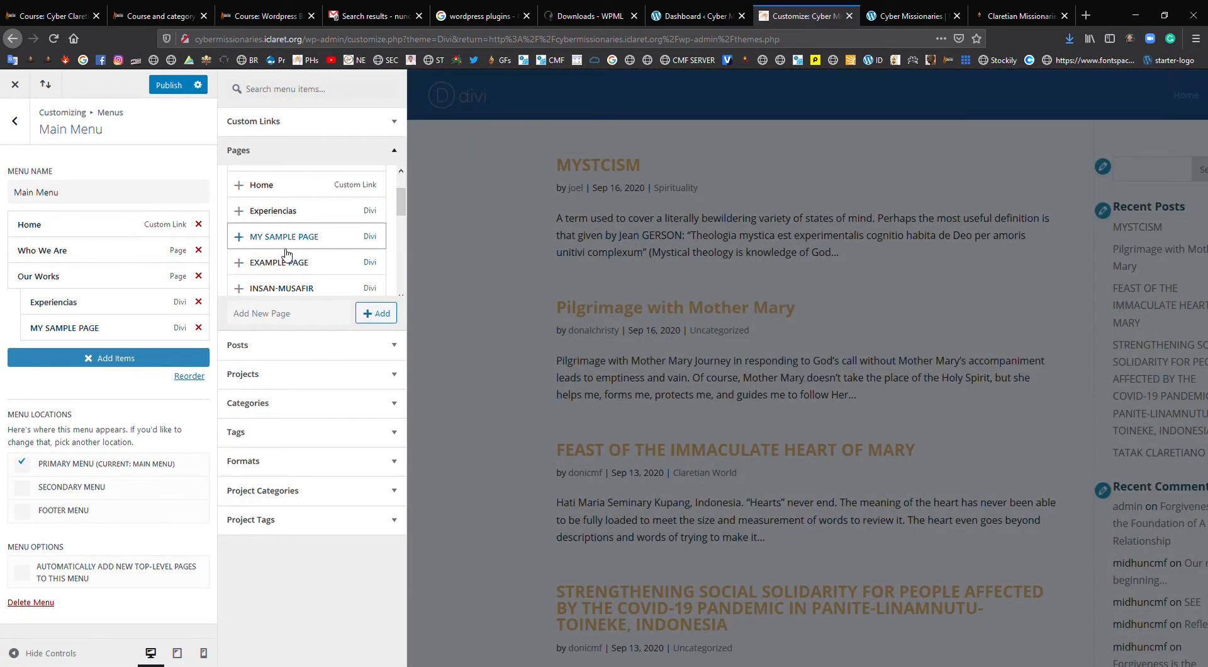
pyautogui.scroll(-2, 291, 246)
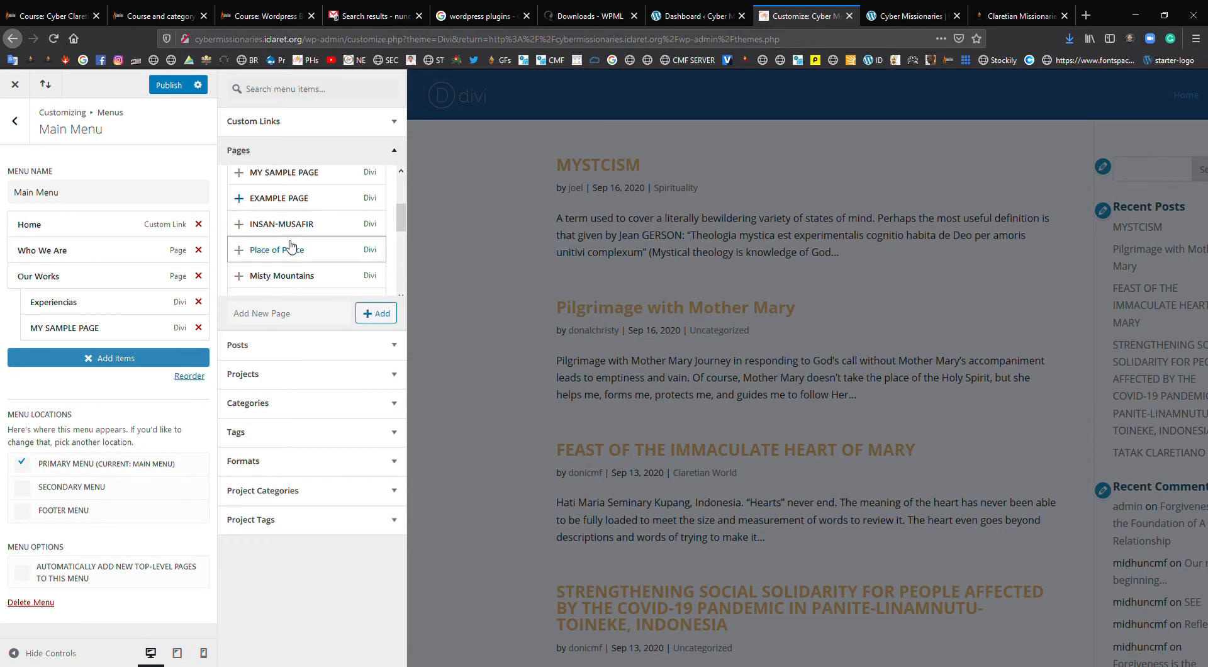
pyautogui.click(281, 203)
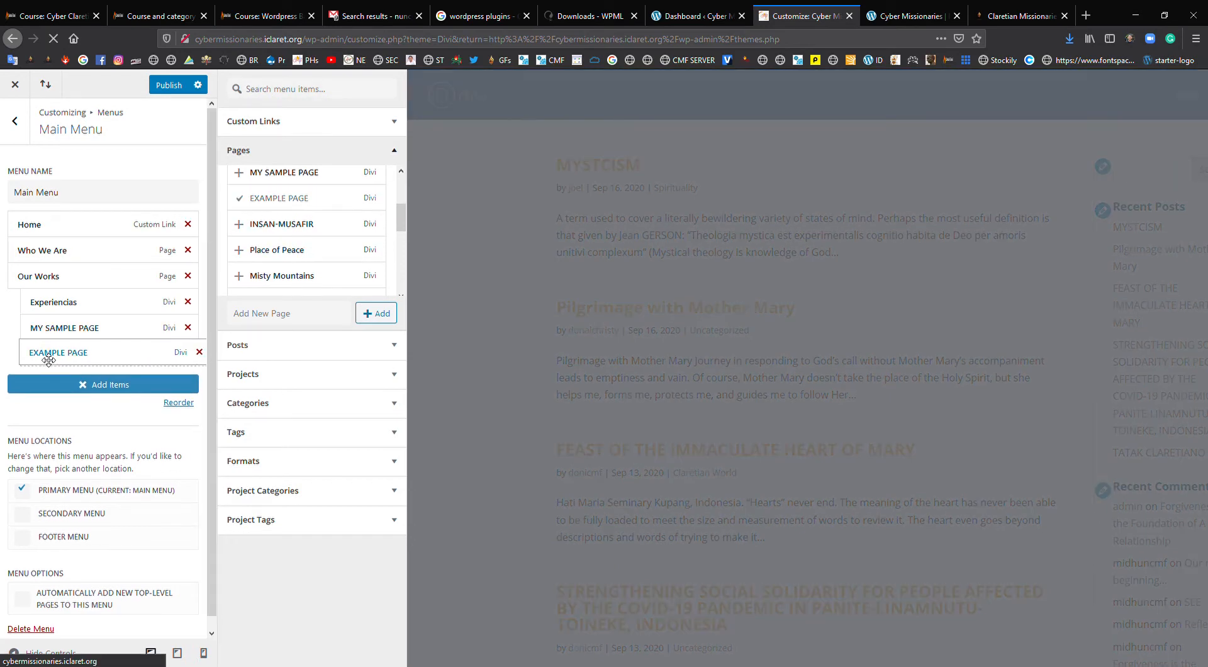
pyautogui.click(110, 384)
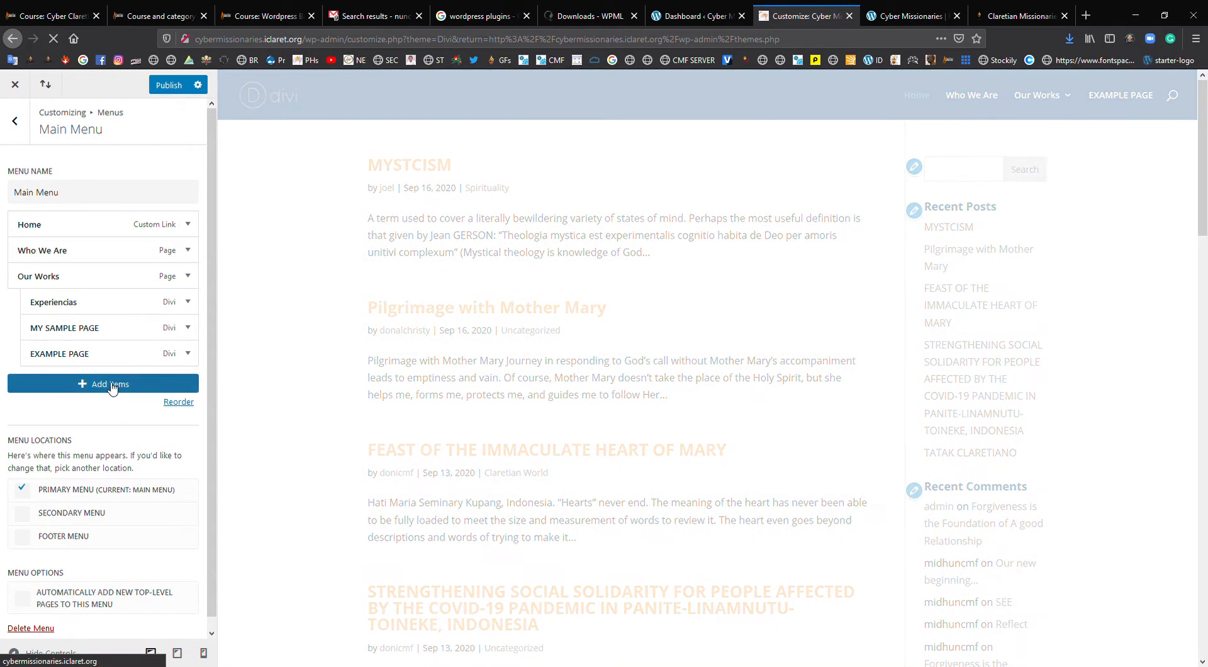
# - Add Place of Peace to Main Menu and nest it under Our Works below EXAMPLE PAGE
pyautogui.click(110, 385)
pyautogui.click(293, 251)
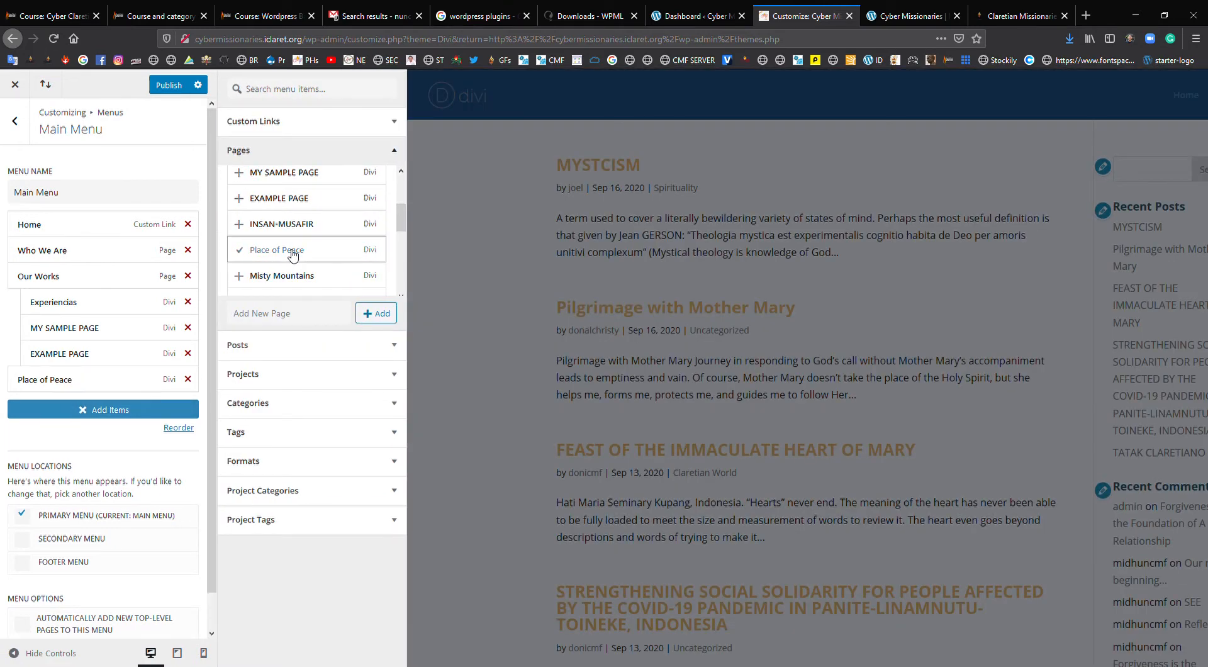
pyautogui.moveTo(59, 380); pyautogui.dragTo(69, 391)
pyautogui.click(81, 410)
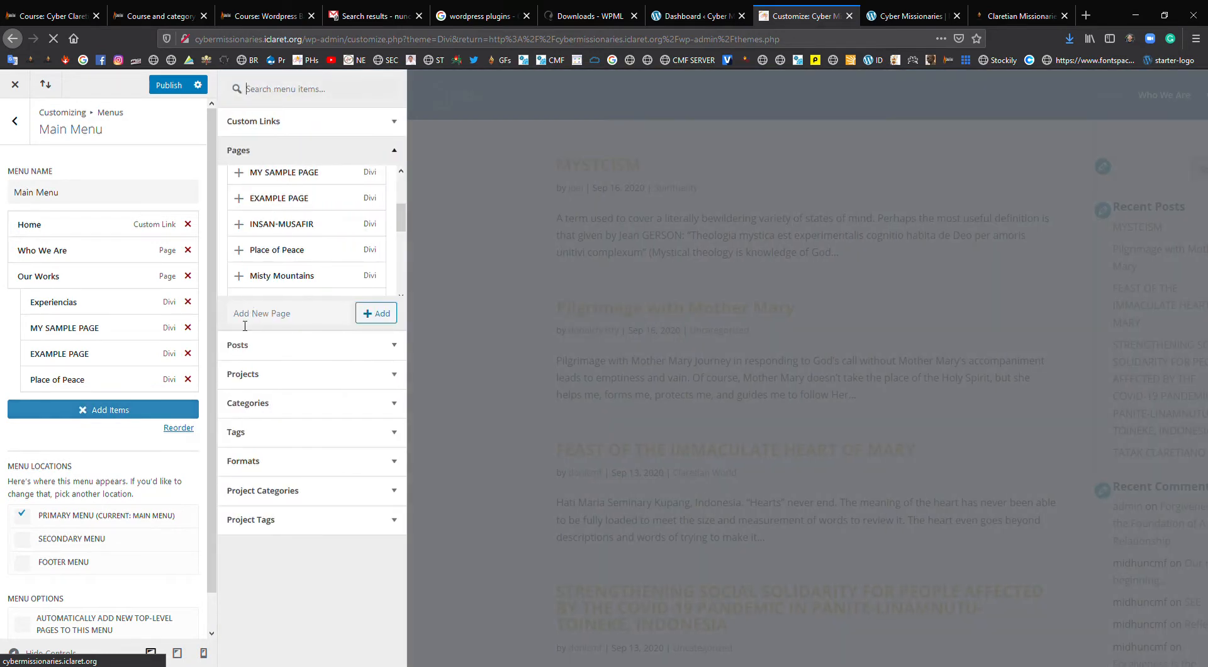
# - Add the INSAN-MUSAFIR and Misty Mountains pages to Main Menu as sub-items of Our Works, below Place of Peace
pyautogui.click(273, 225)
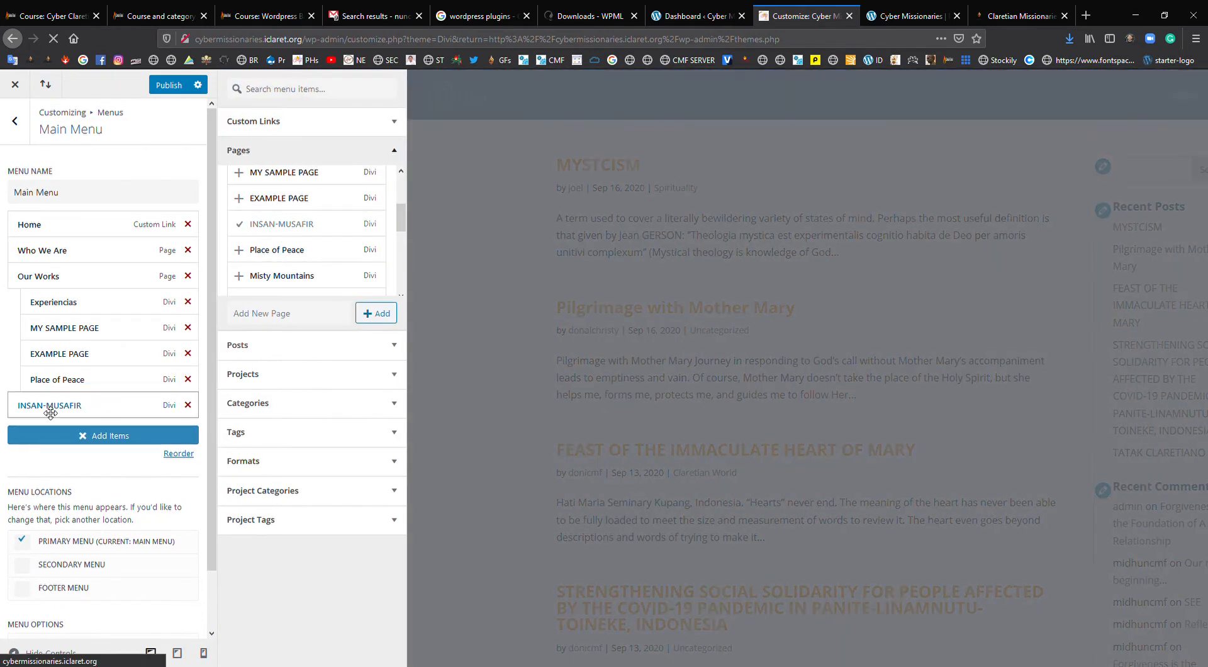
pyautogui.moveTo(50, 412); pyautogui.dragTo(142, 415)
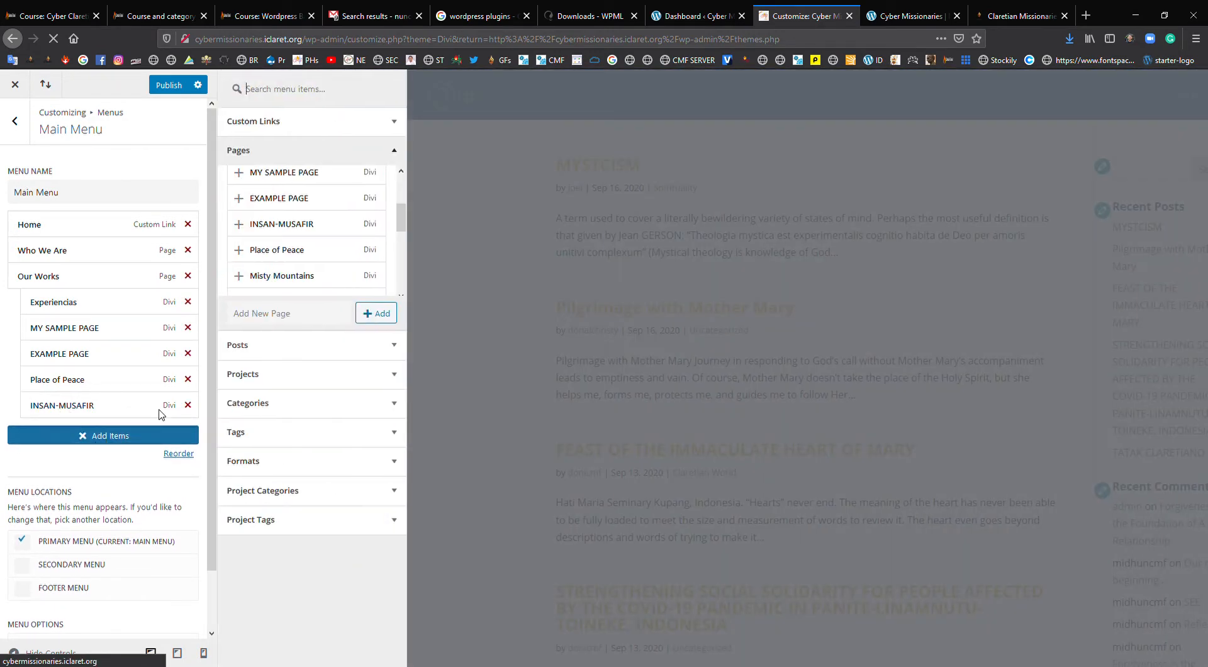
pyautogui.scroll(-2, 334, 255)
pyautogui.click(293, 212)
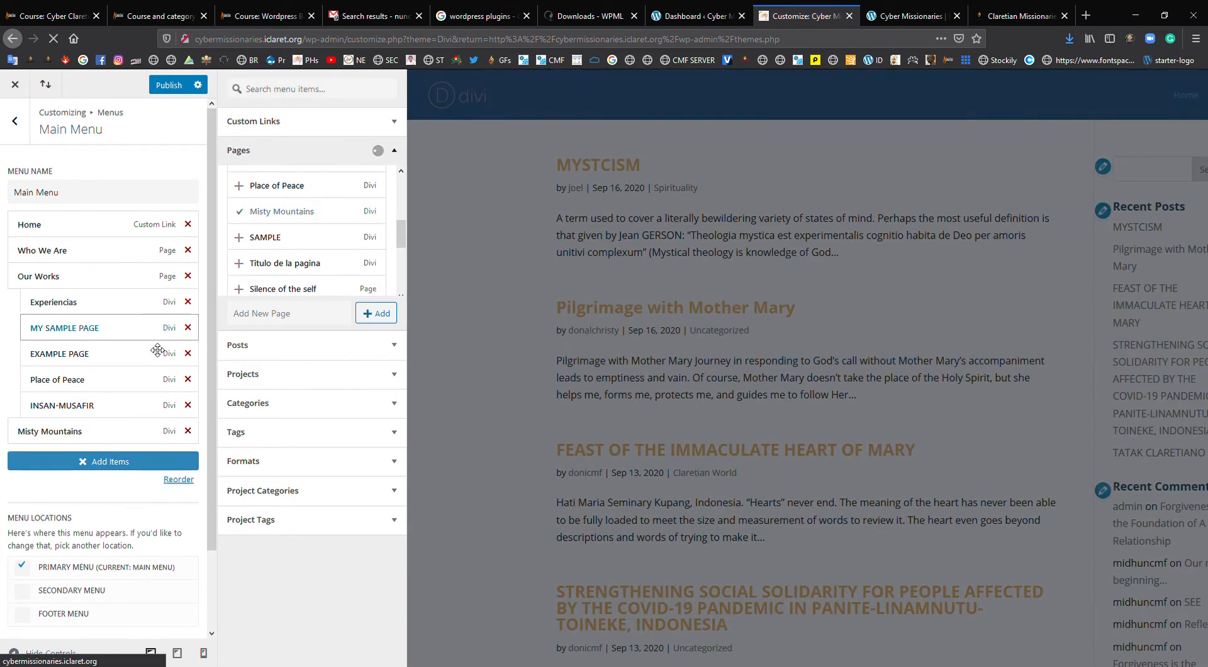
pyautogui.click(103, 465)
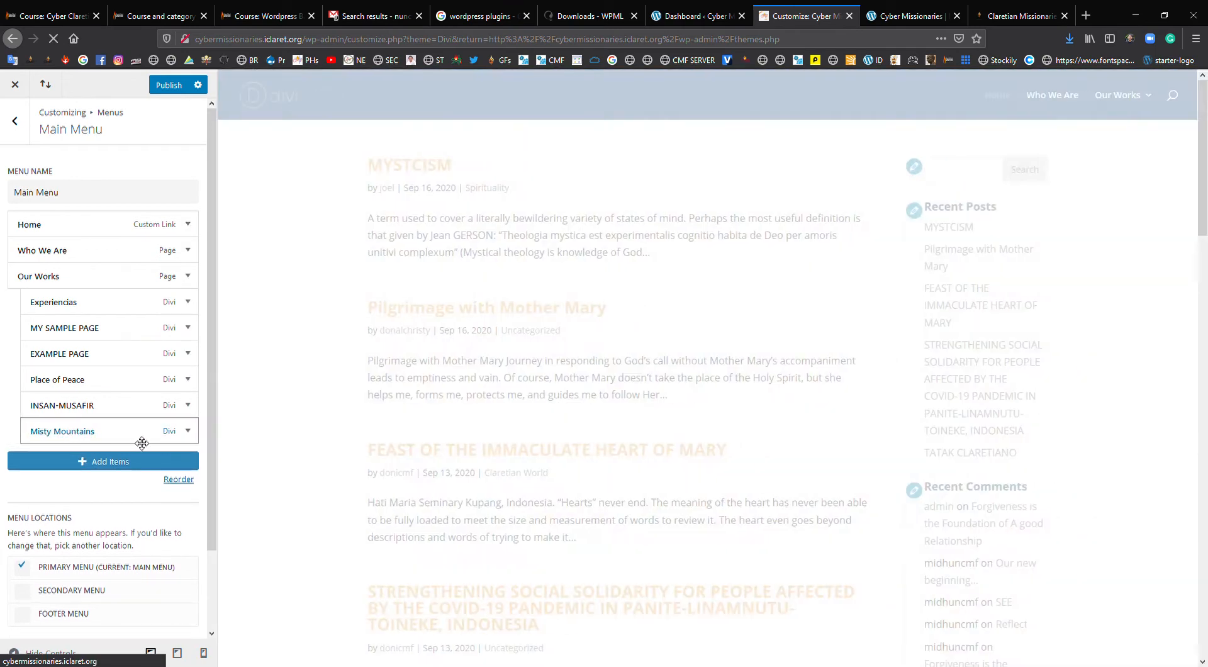
# - Add the Titulo de la pagina page to Main Menu and nest it under Our Works below Misty Mountains
pyautogui.click(102, 465)
pyautogui.scroll(-3, 315, 237)
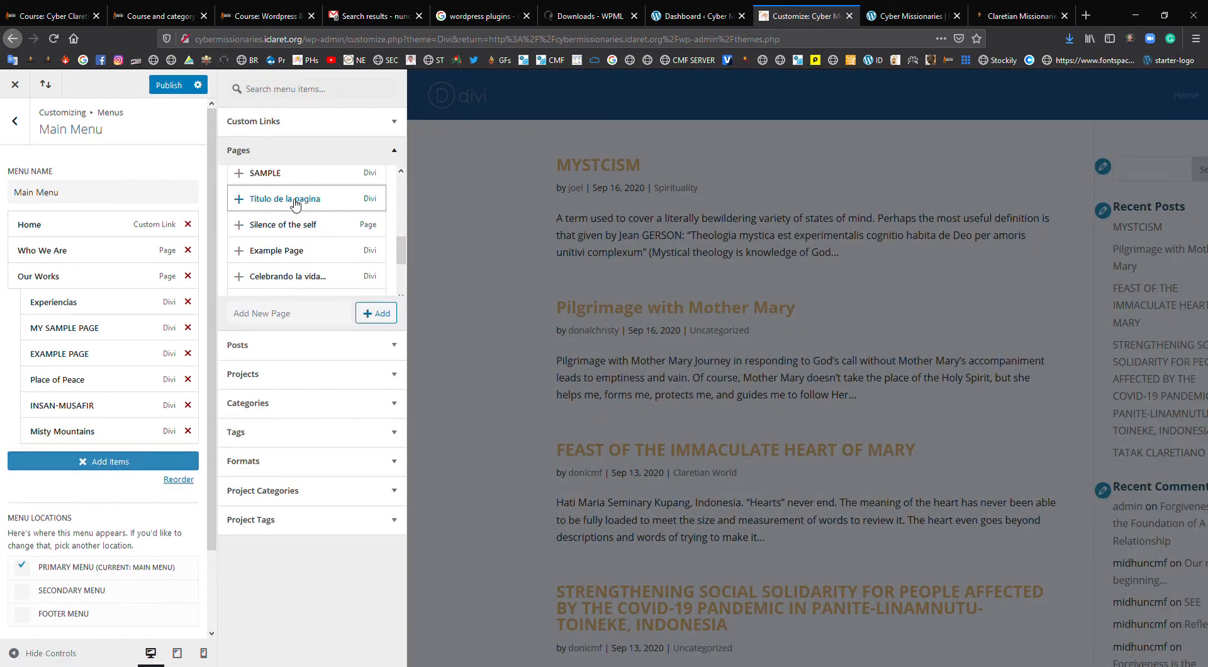
pyautogui.click(295, 199)
pyautogui.moveTo(57, 461)
pyautogui.mouseDown()
pyautogui.moveTo(89, 463)
pyautogui.moveTo(65, 462)
pyautogui.mouseUp()
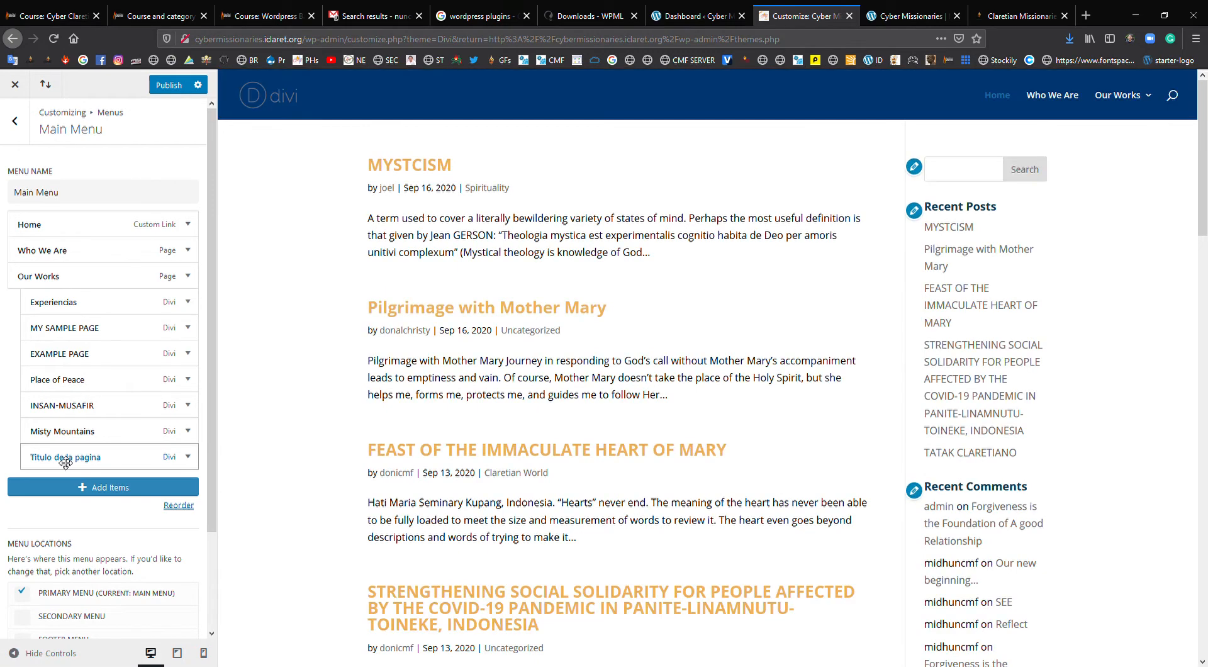
# - Add Celebrando la vida..., The whole universe prises the Lord, We Create the Community and #149 (no title) as sub-items of Our Works
pyautogui.click(86, 488)
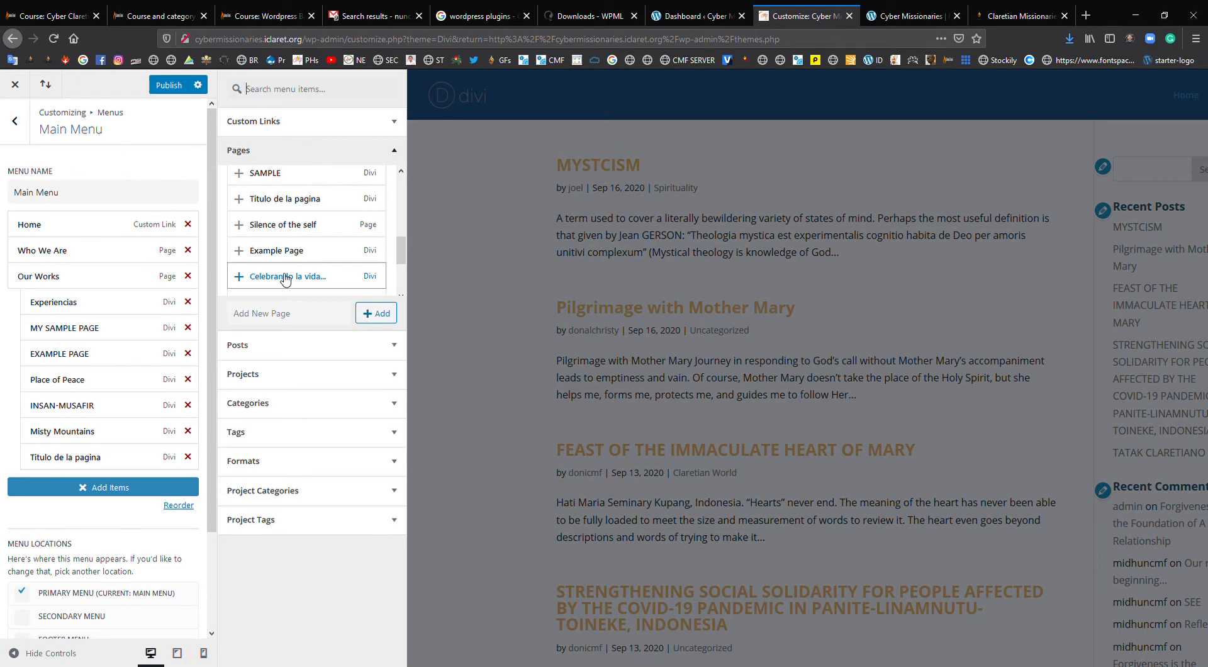
pyautogui.click(285, 277)
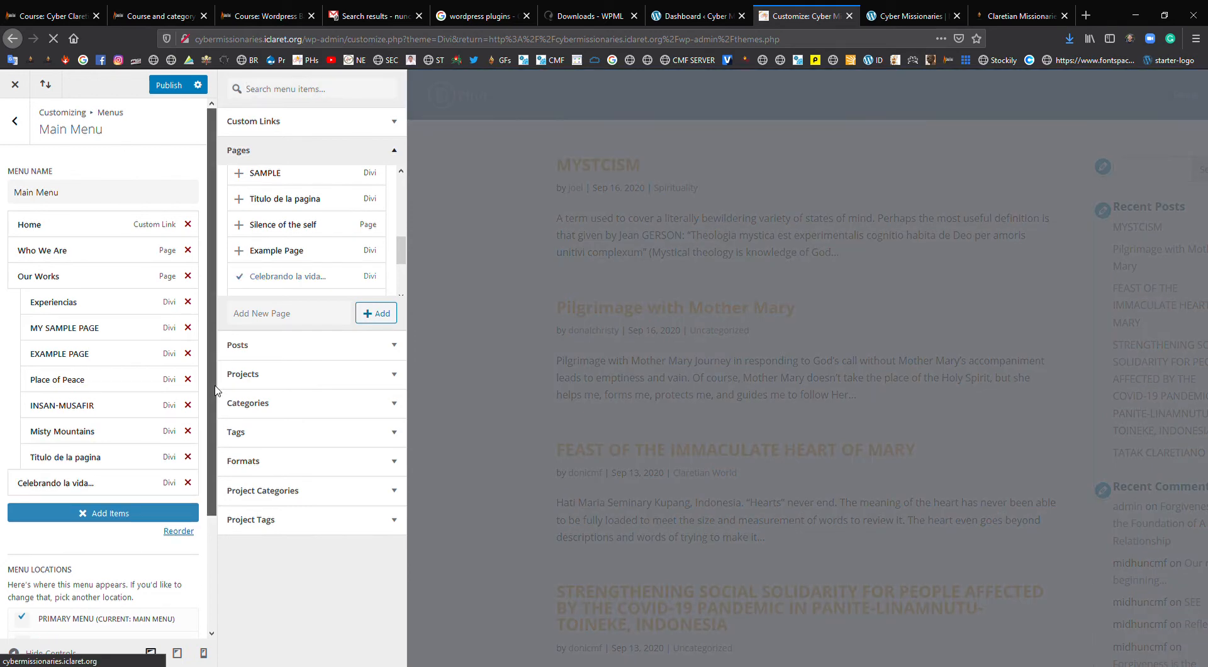
pyautogui.scroll(-1, 215, 390)
pyautogui.scroll(-3, 290, 246)
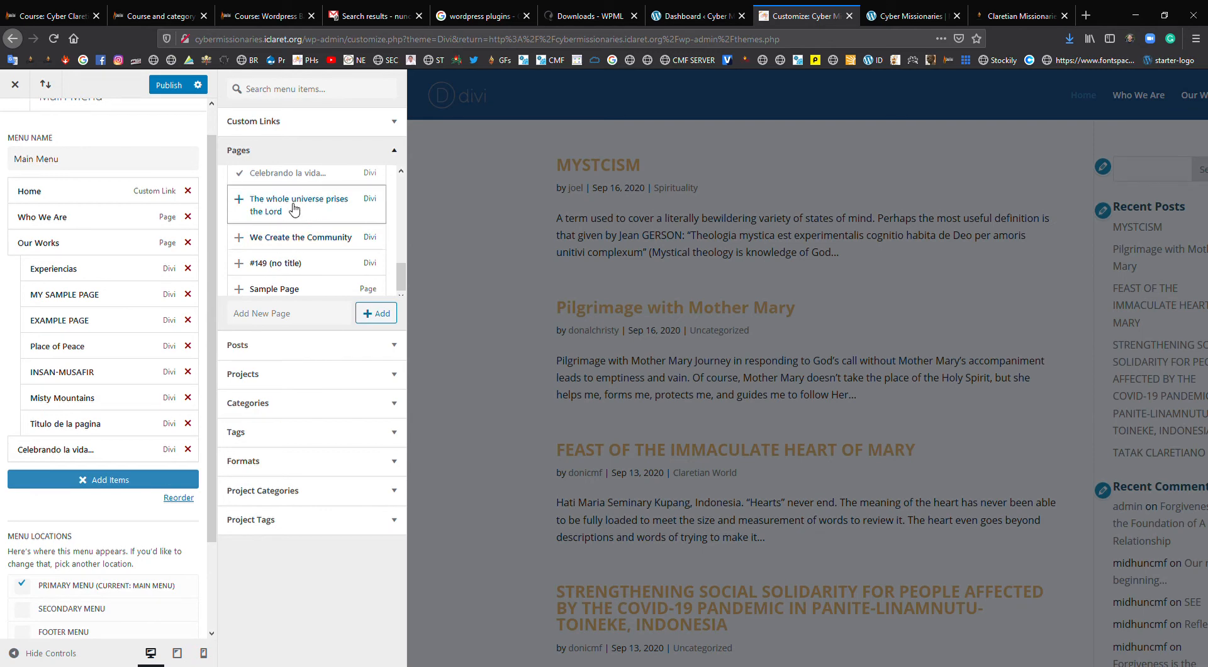
pyautogui.click(294, 237)
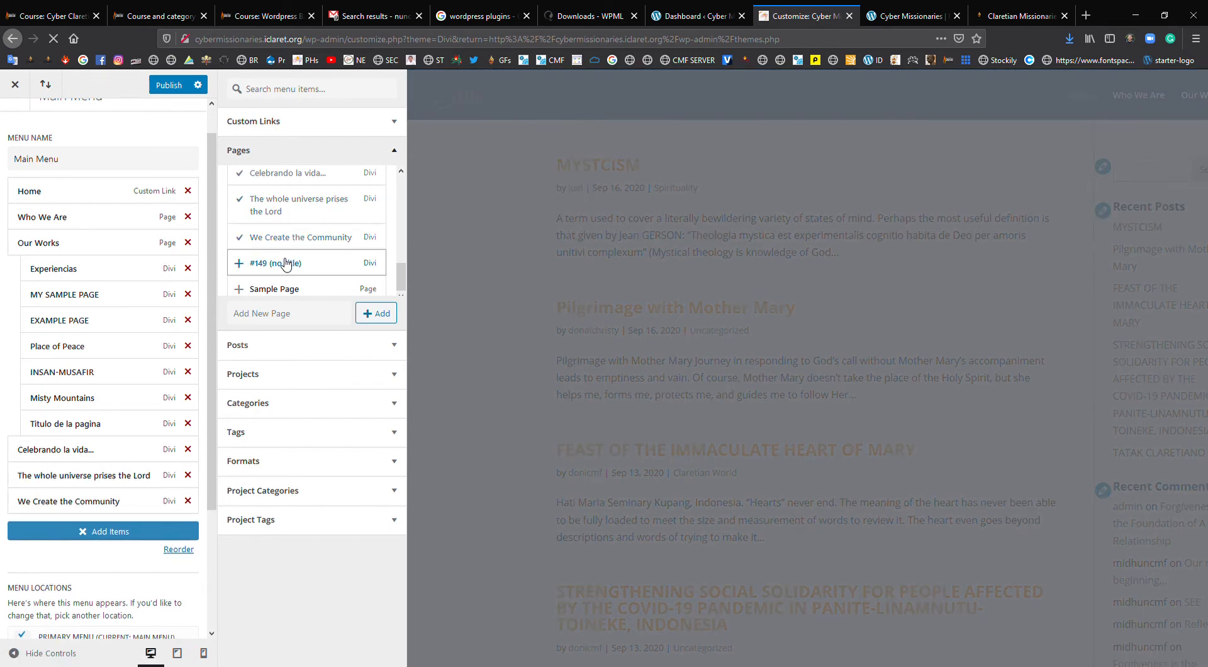
pyautogui.click(277, 260)
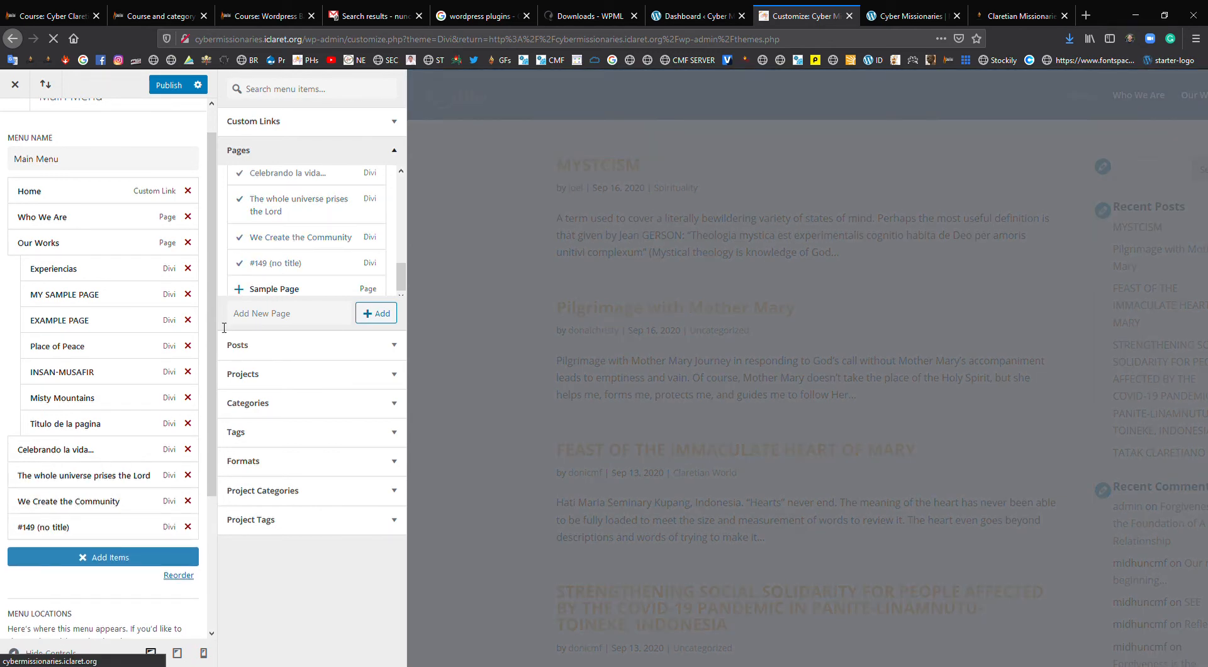
pyautogui.moveTo(59, 449); pyautogui.dragTo(63, 522)
pyautogui.moveTo(69, 540); pyautogui.dragTo(72, 546)
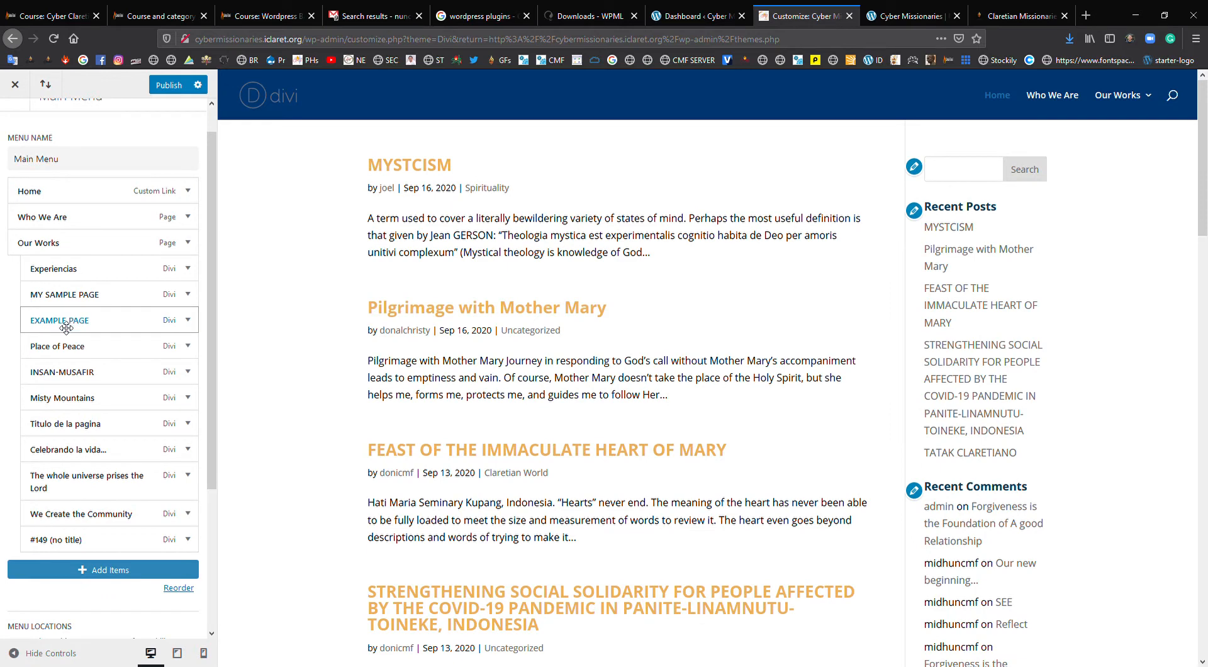
# - Nest MY SAMPLE PAGE and EXAMPLE PAGE under Experiencias, We Create the Community and #149 (no title) under The whole universe prises the Lord, and publish
pyautogui.moveTo(66, 327)
pyautogui.mouseDown()
pyautogui.moveTo(80, 324)
pyautogui.moveTo(65, 307)
pyautogui.moveTo(75, 301)
pyautogui.moveTo(73, 323)
pyautogui.mouseUp()
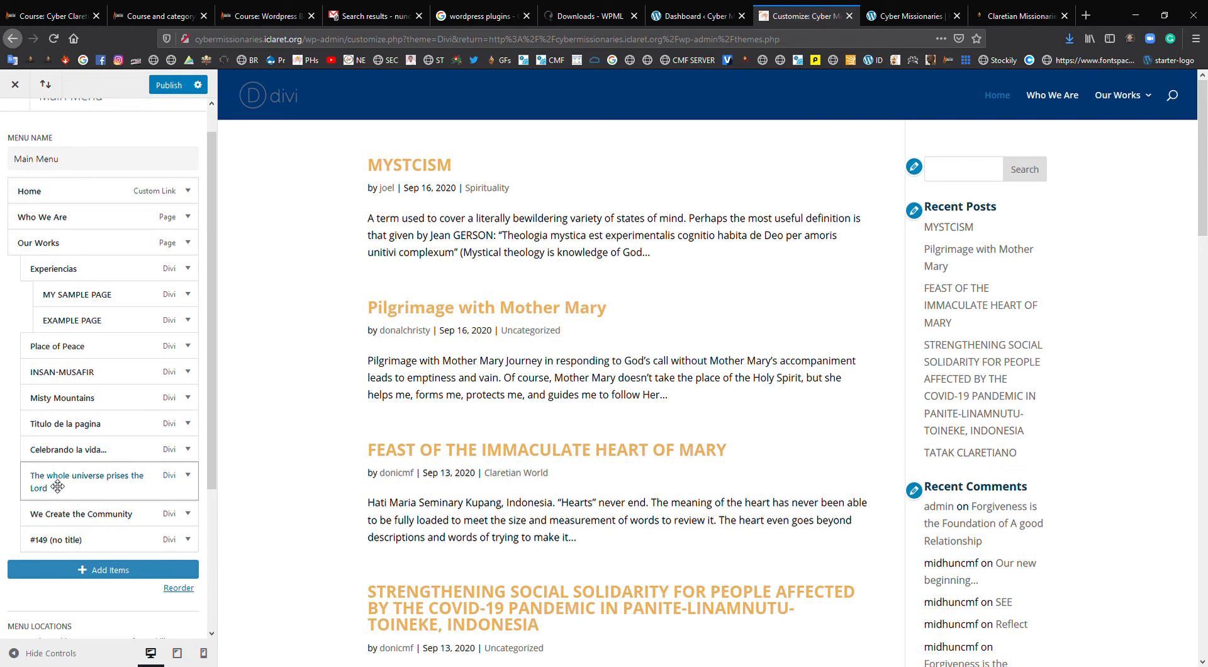
pyautogui.moveTo(56, 513); pyautogui.dragTo(76, 547)
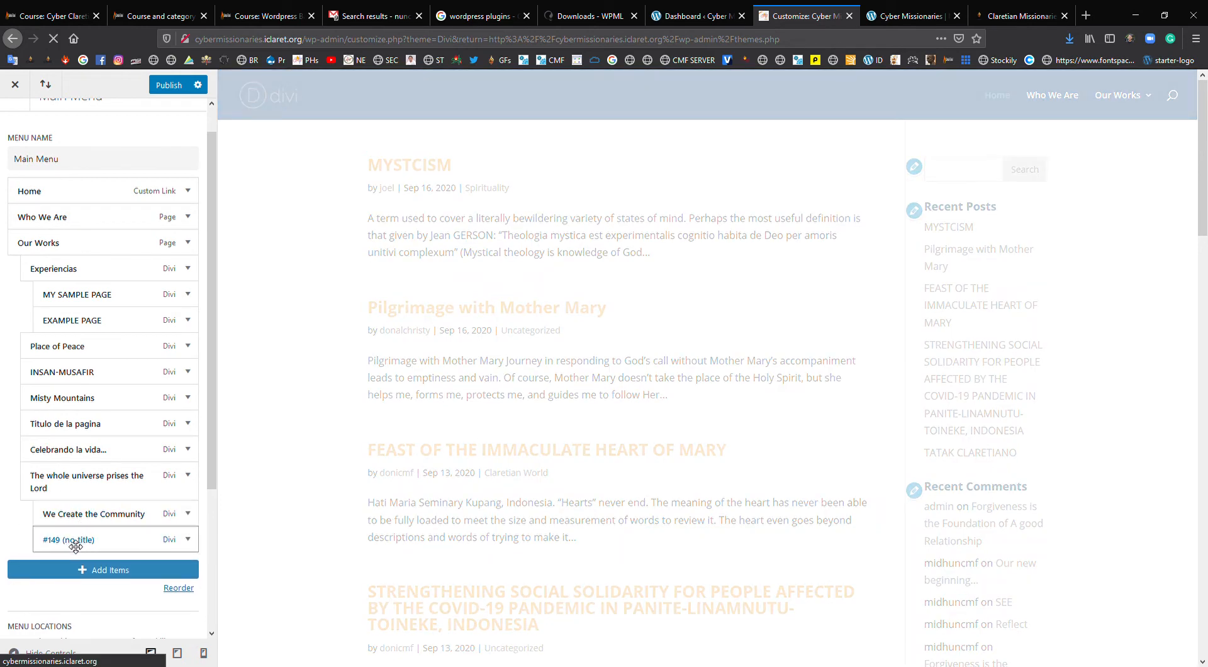
pyautogui.click(168, 87)
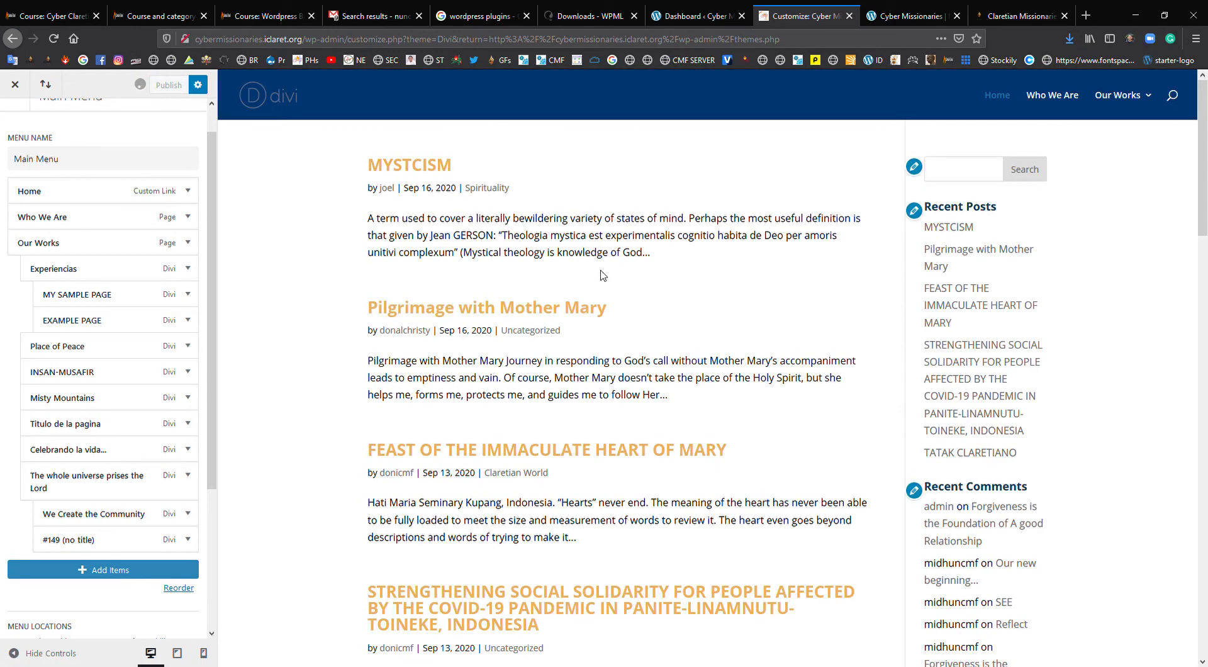
# - Check the Our Works submenu in the site preview, including the nested items under The whole universe prises the Lord
pyautogui.moveTo(1127, 104)
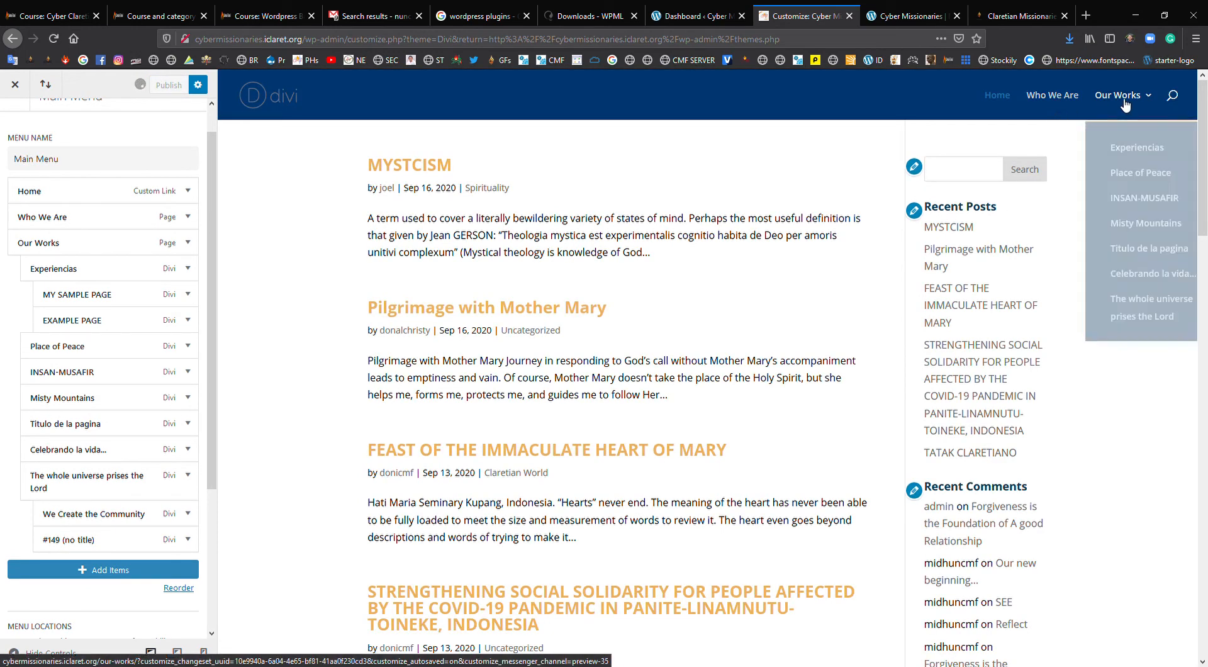
pyautogui.click(1139, 151)
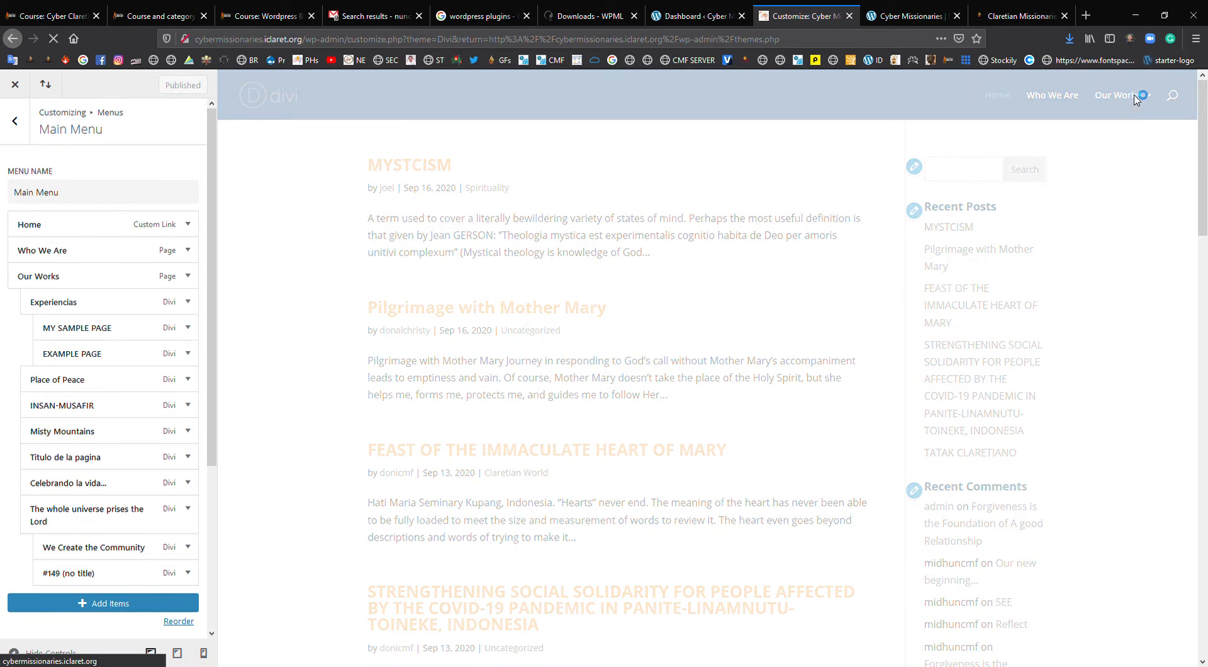
pyautogui.moveTo(1123, 105)
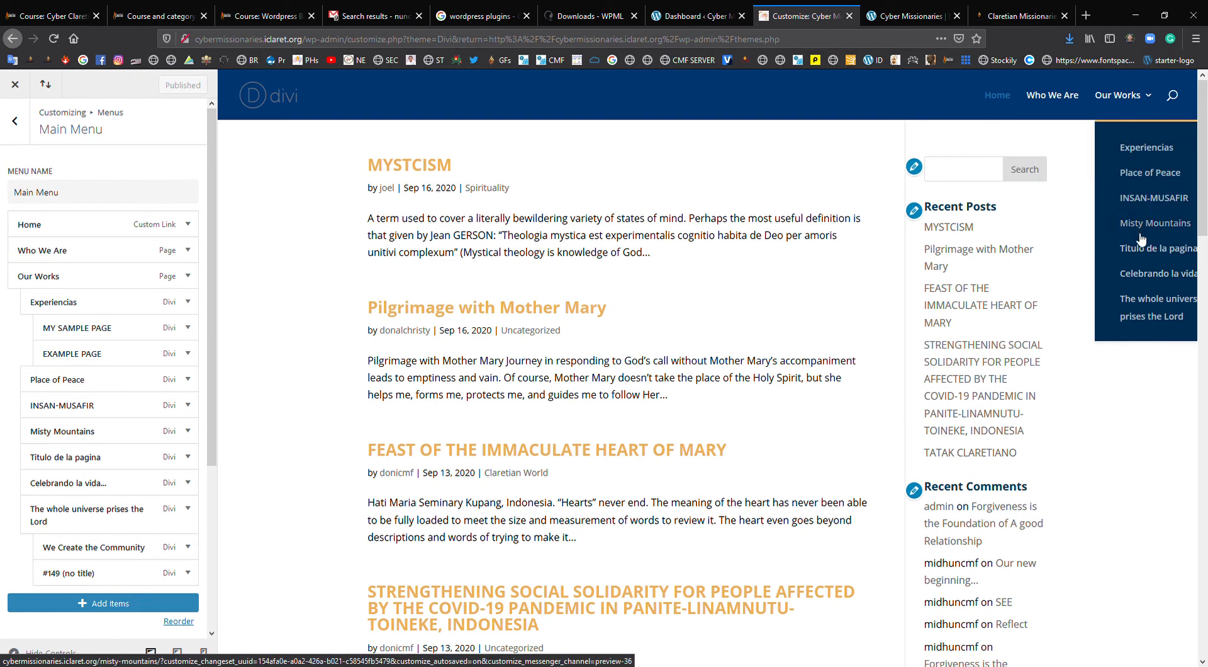
pyautogui.moveTo(1141, 307)
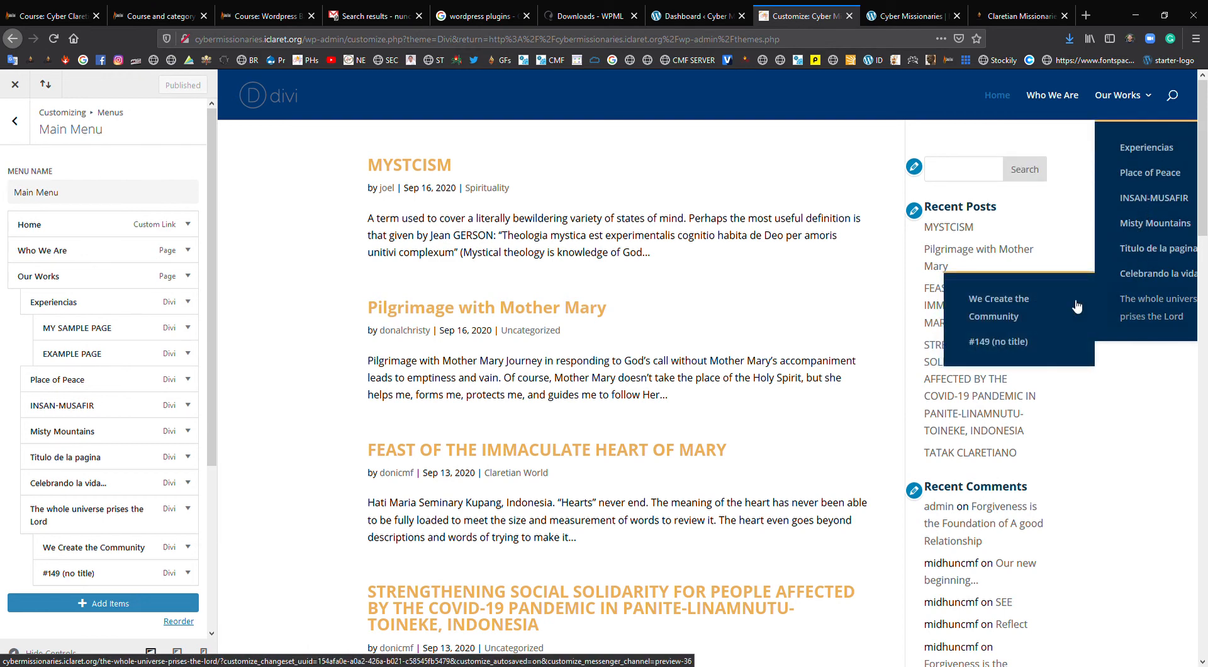
pyautogui.click(1023, 311)
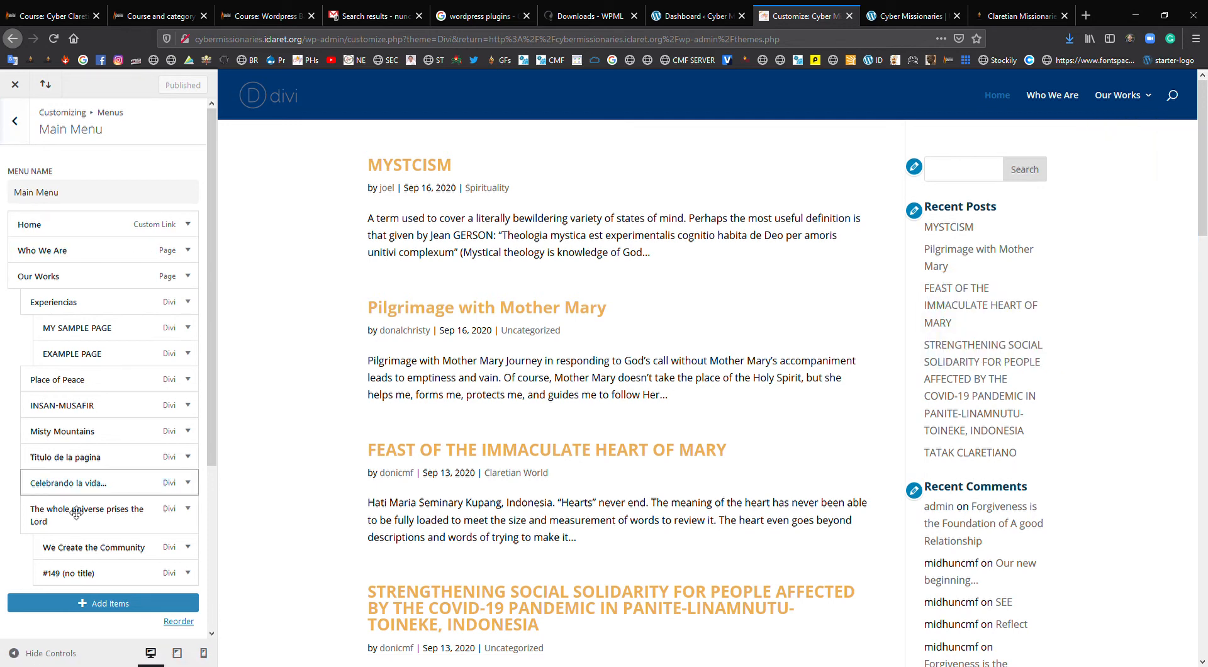
# - Create a new post titled News as a Main Menu item and remove that item from the menu
pyautogui.click(103, 603)
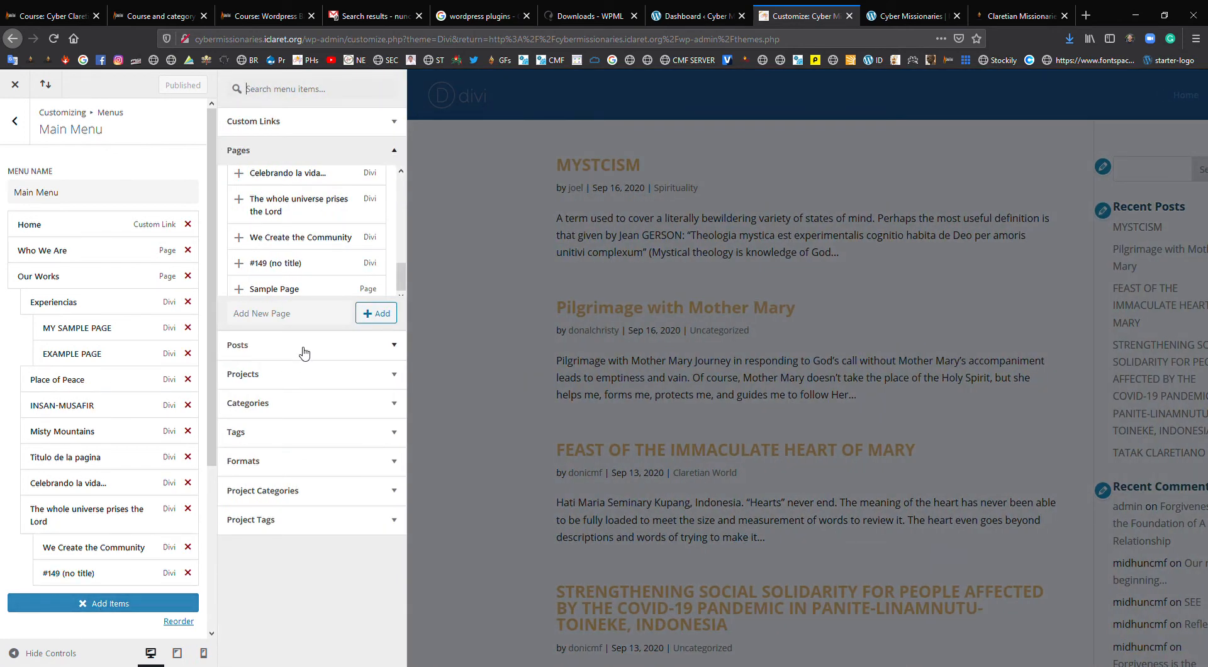
pyautogui.click(390, 352)
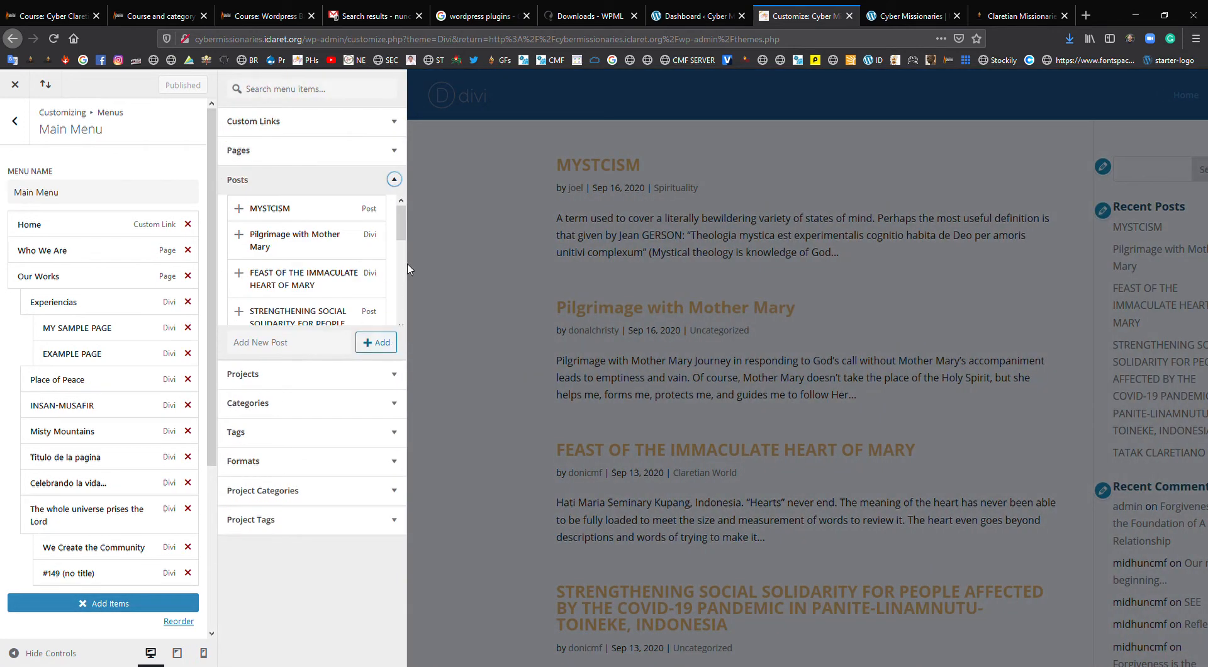
pyautogui.scroll(-5, 402, 220)
pyautogui.scroll(5, 393, 217)
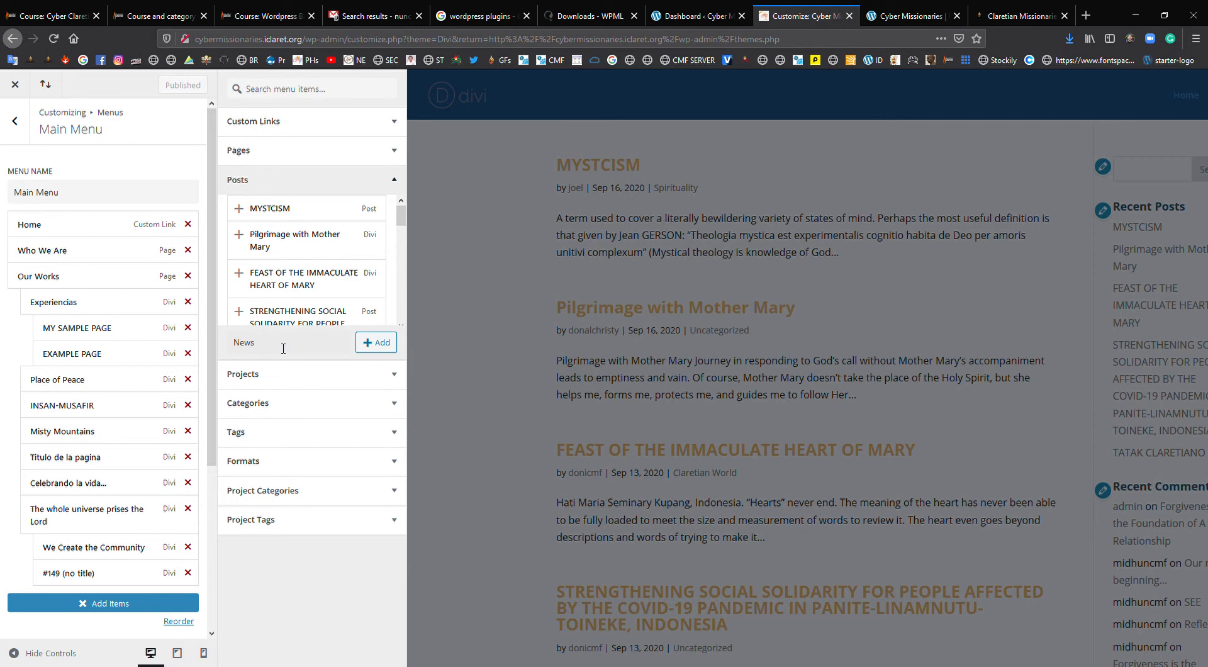
pyautogui.click(385, 345)
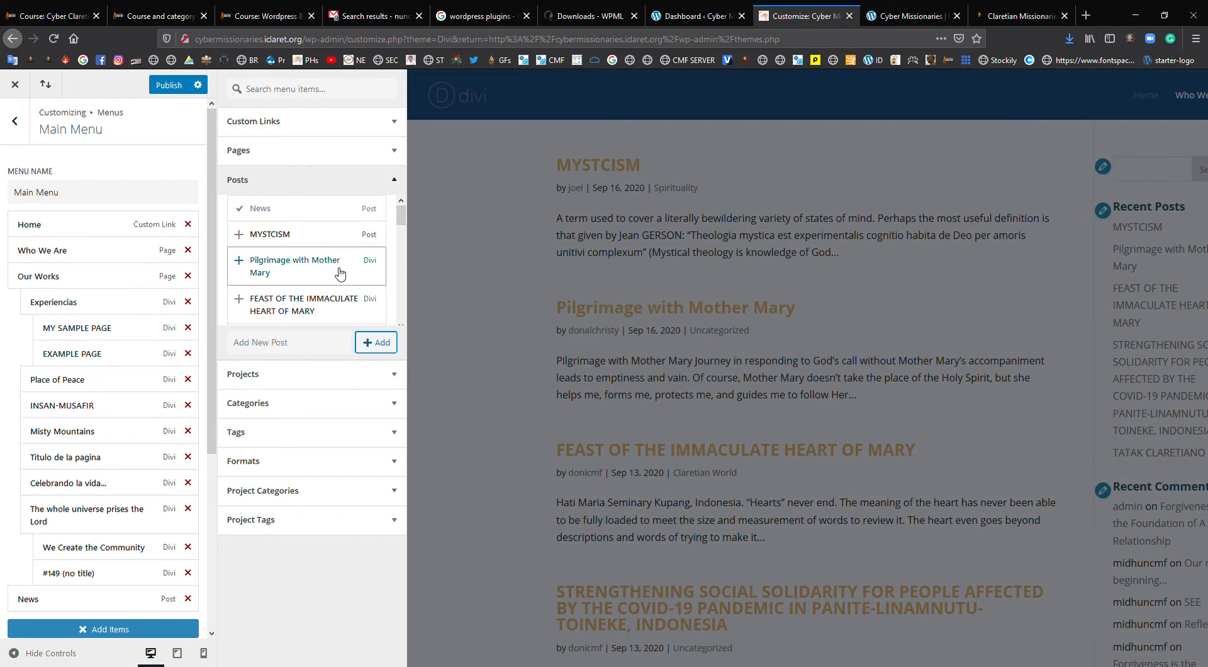
pyautogui.moveTo(213, 385); pyautogui.dragTo(214, 423)
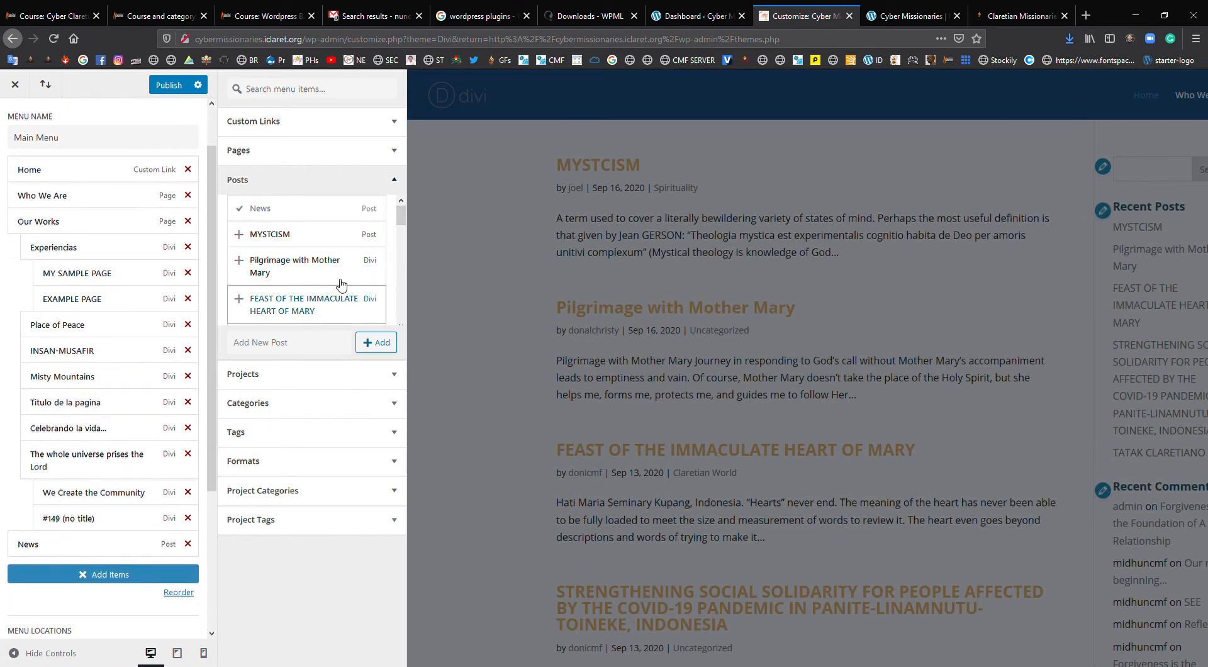
pyautogui.moveTo(401, 215); pyautogui.dragTo(404, 212)
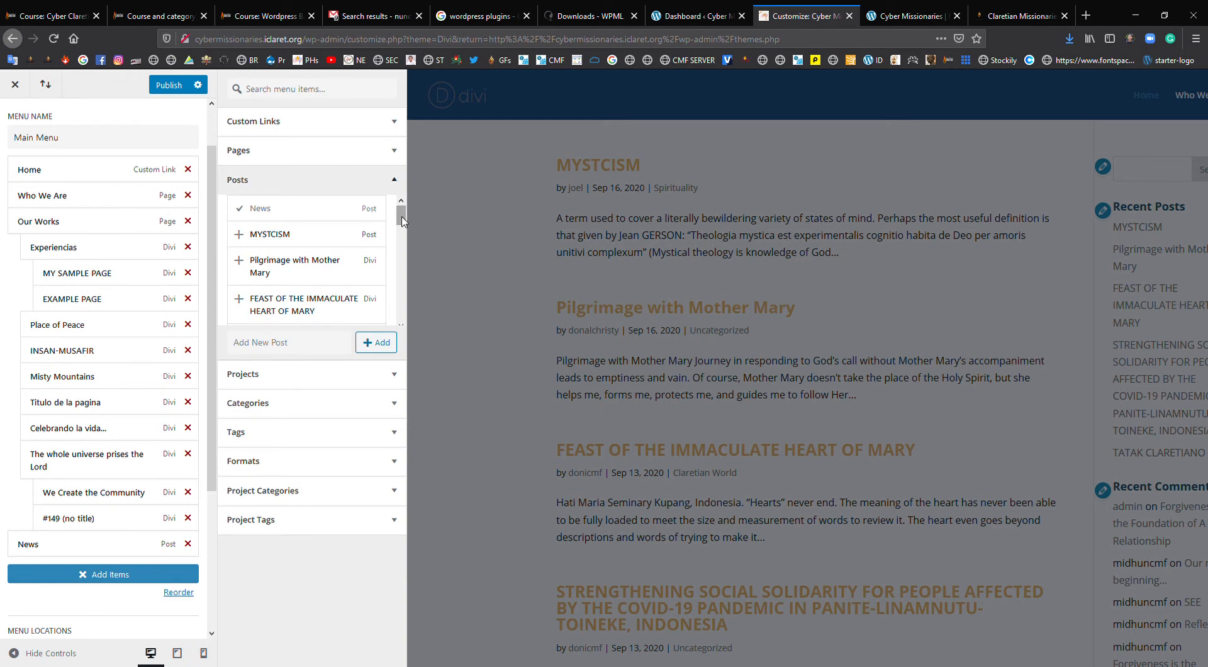
pyautogui.click(188, 545)
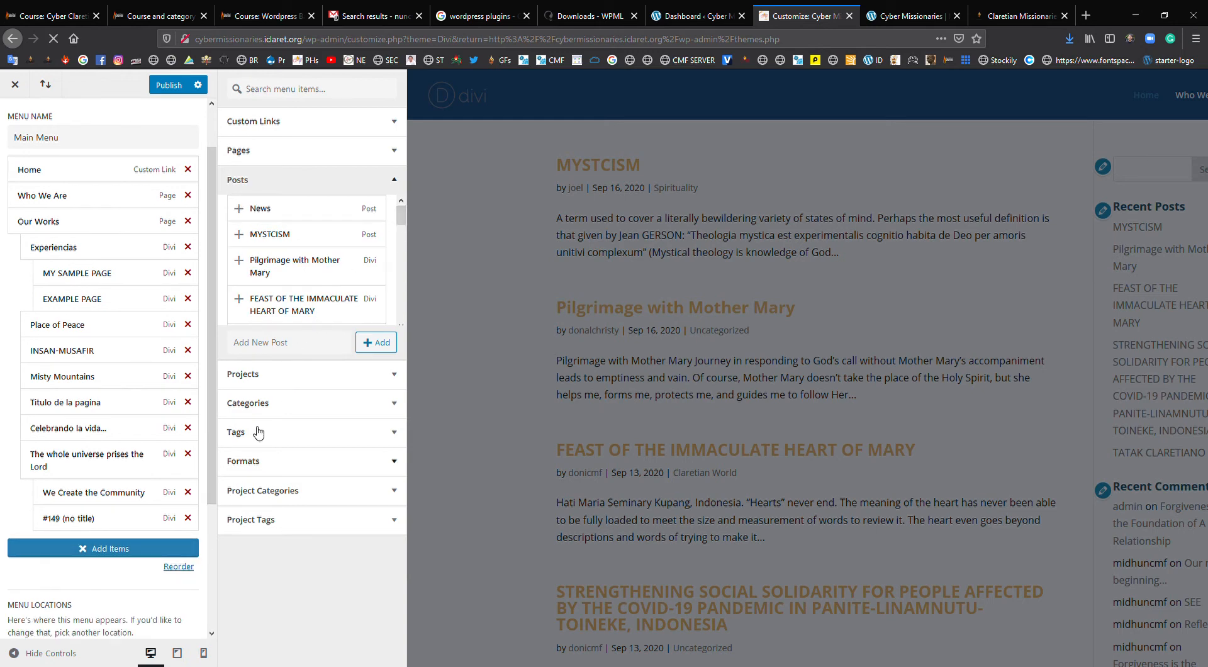
# - Create a new page titled News and add it to Main Menu as a top-level item
pyautogui.click(292, 157)
pyautogui.click(291, 314)
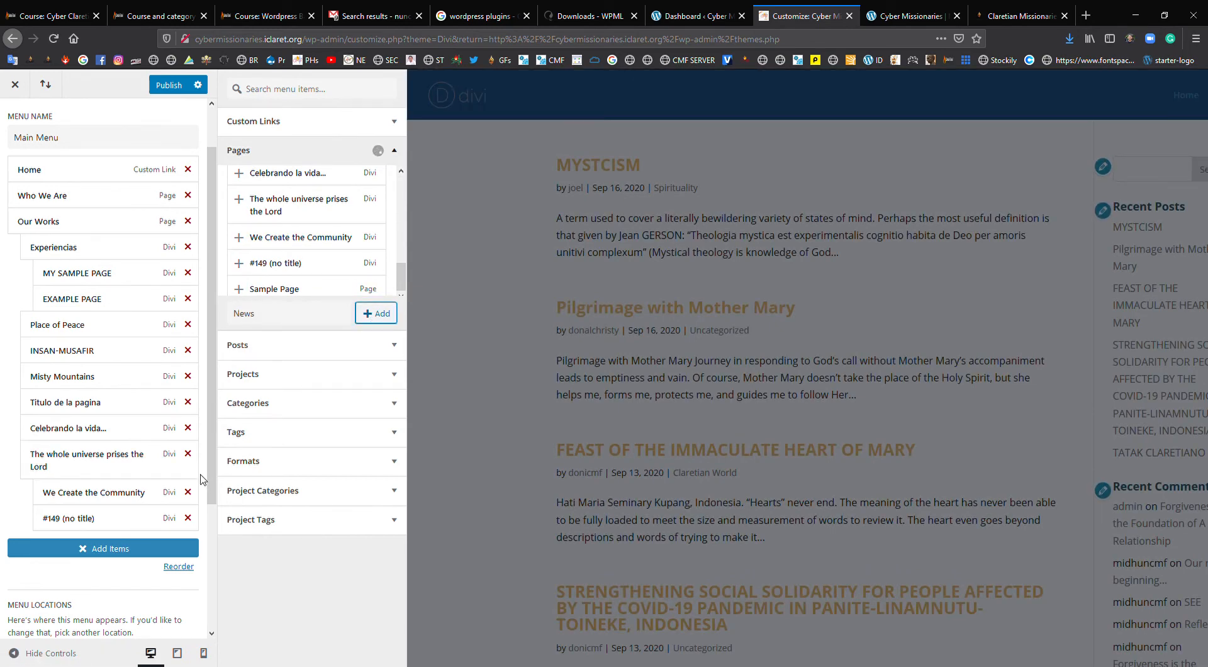
pyautogui.press('Return')
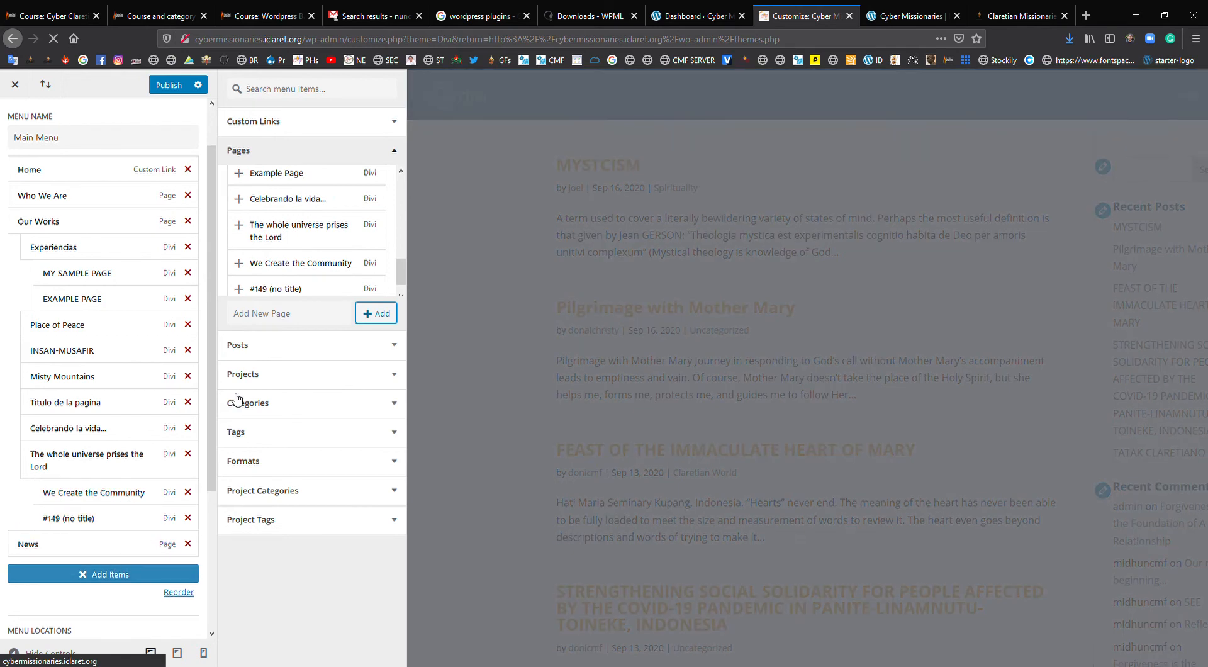
# - Add the post categories Uncategorized, Claretian World, Reflections, Pastoral and About Us to Main Menu
pyautogui.click(344, 346)
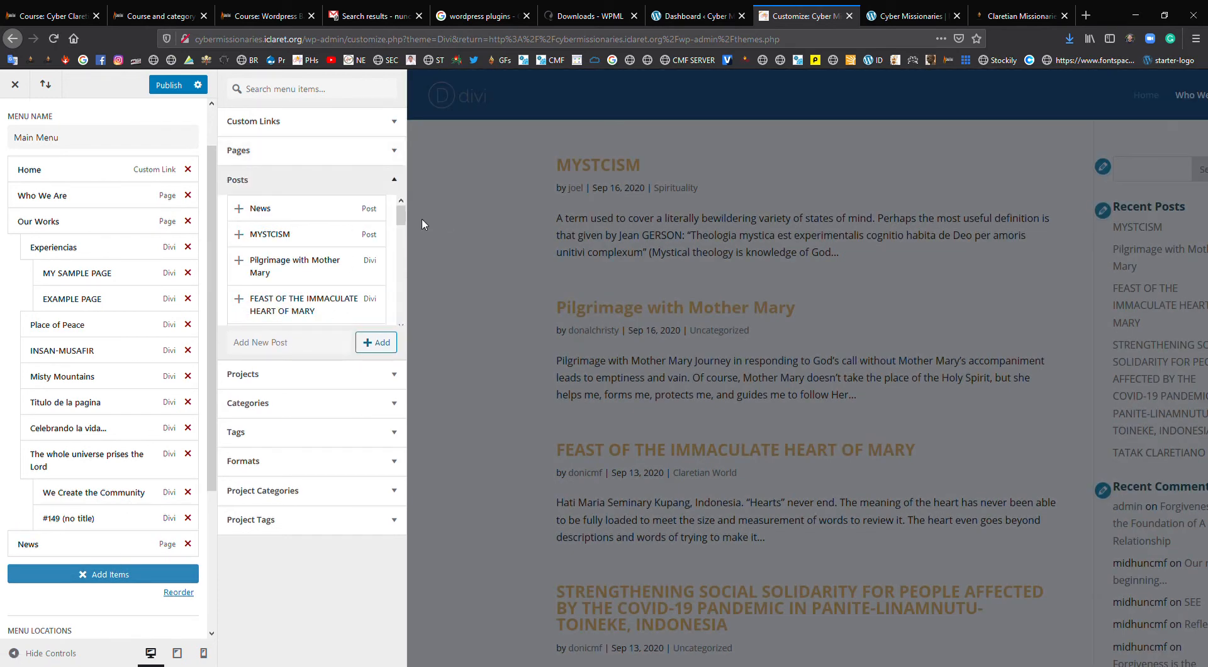
pyautogui.moveTo(403, 217); pyautogui.dragTo(403, 299)
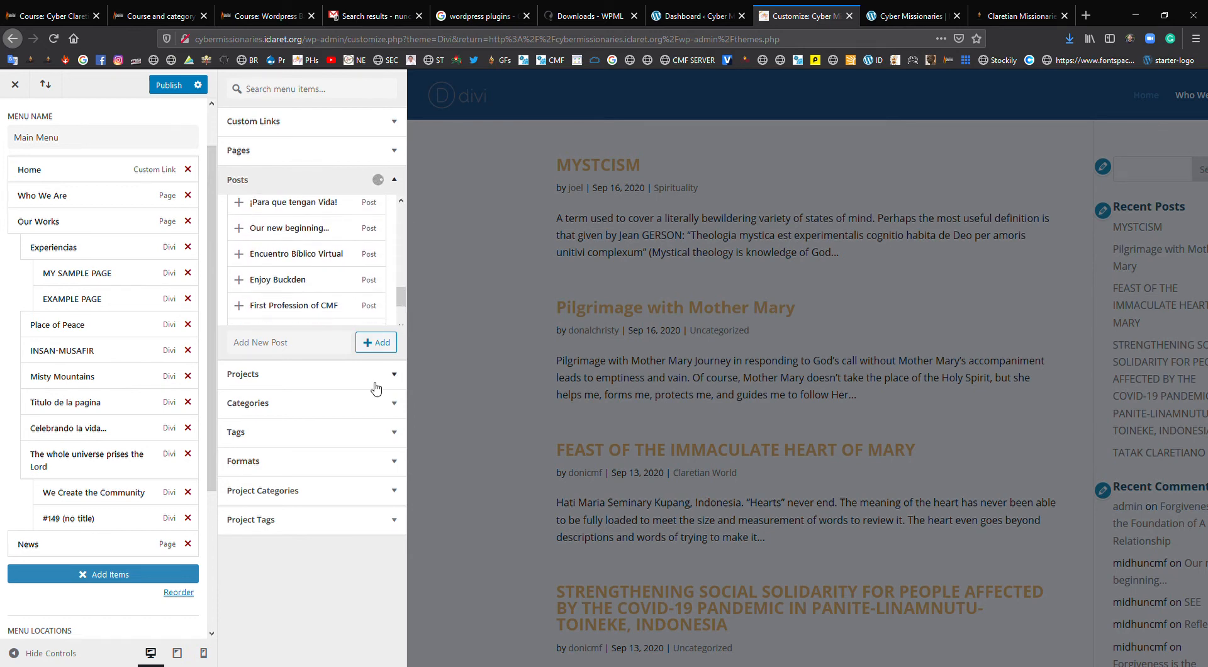
pyautogui.click(368, 404)
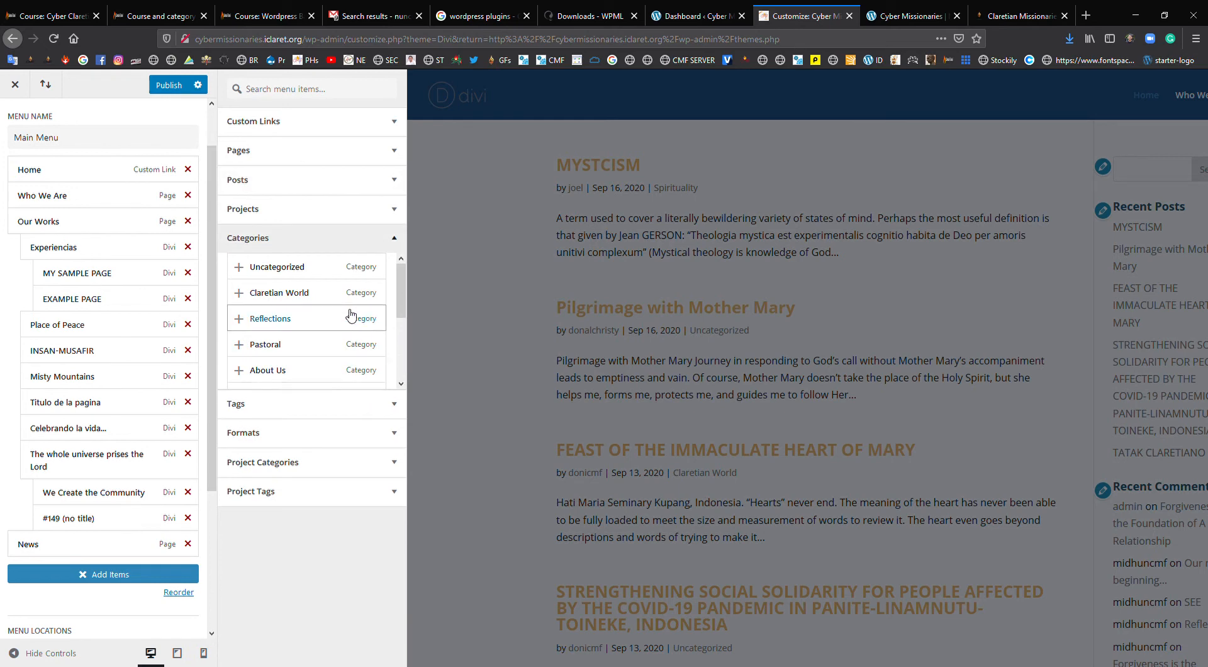
pyautogui.moveTo(400, 289)
pyautogui.mouseDown()
pyautogui.moveTo(401, 365)
pyautogui.moveTo(399, 277)
pyautogui.mouseUp()
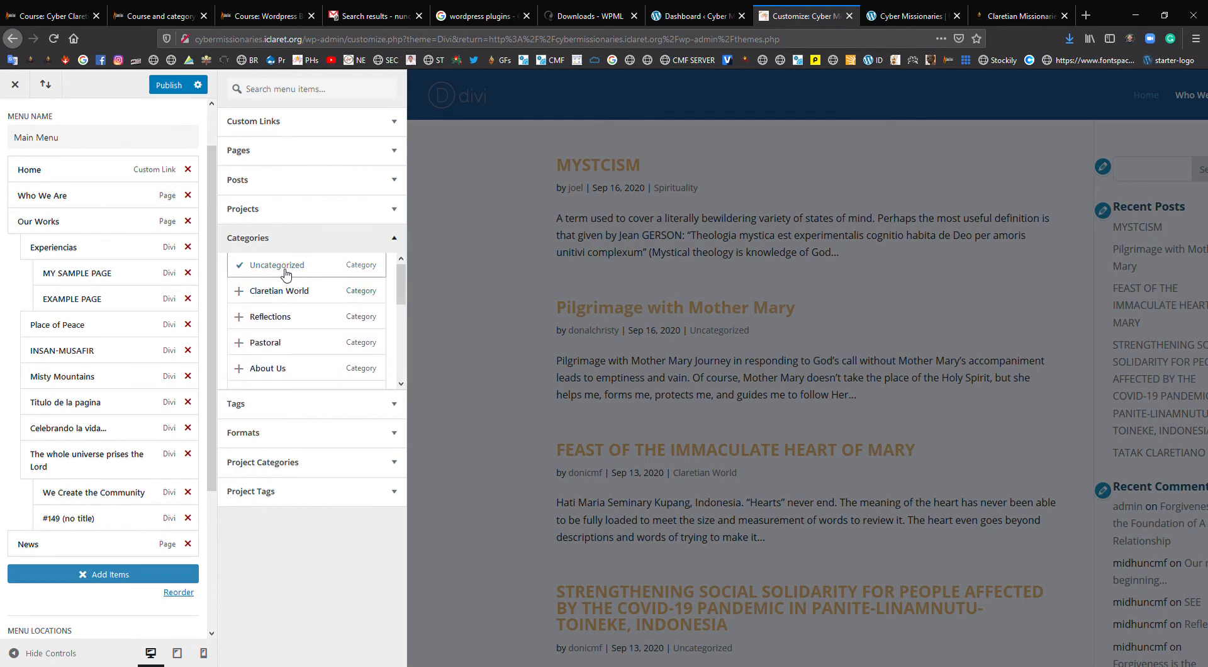
pyautogui.click(282, 291)
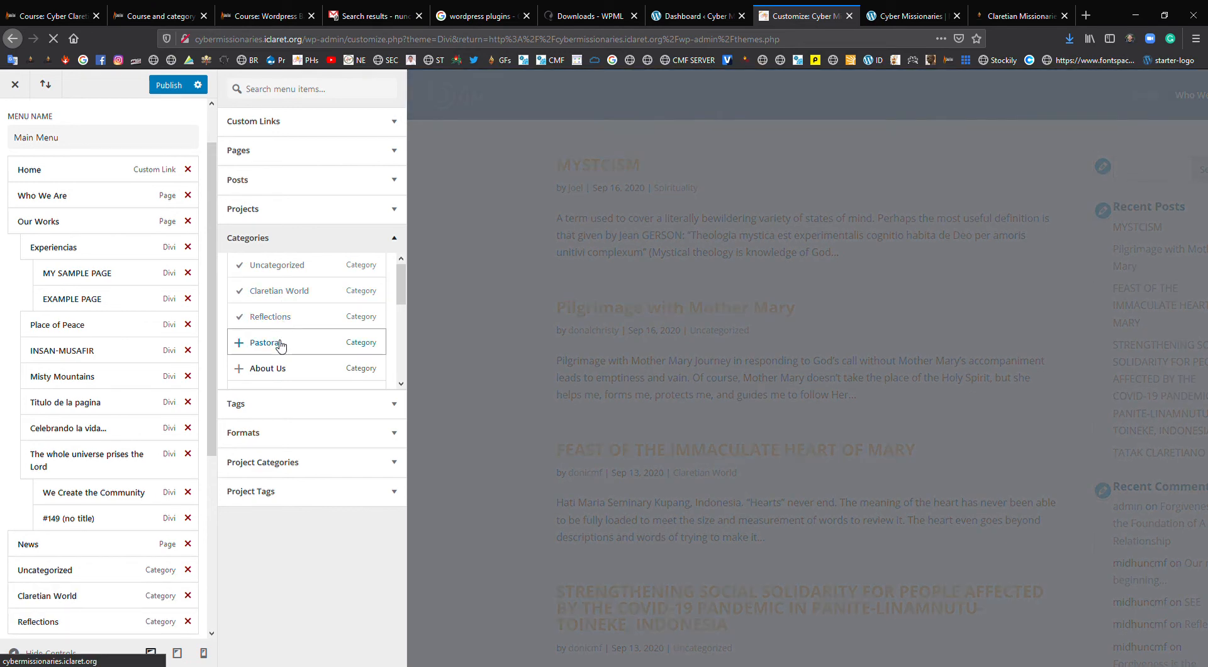
pyautogui.scroll(-3, 293, 321)
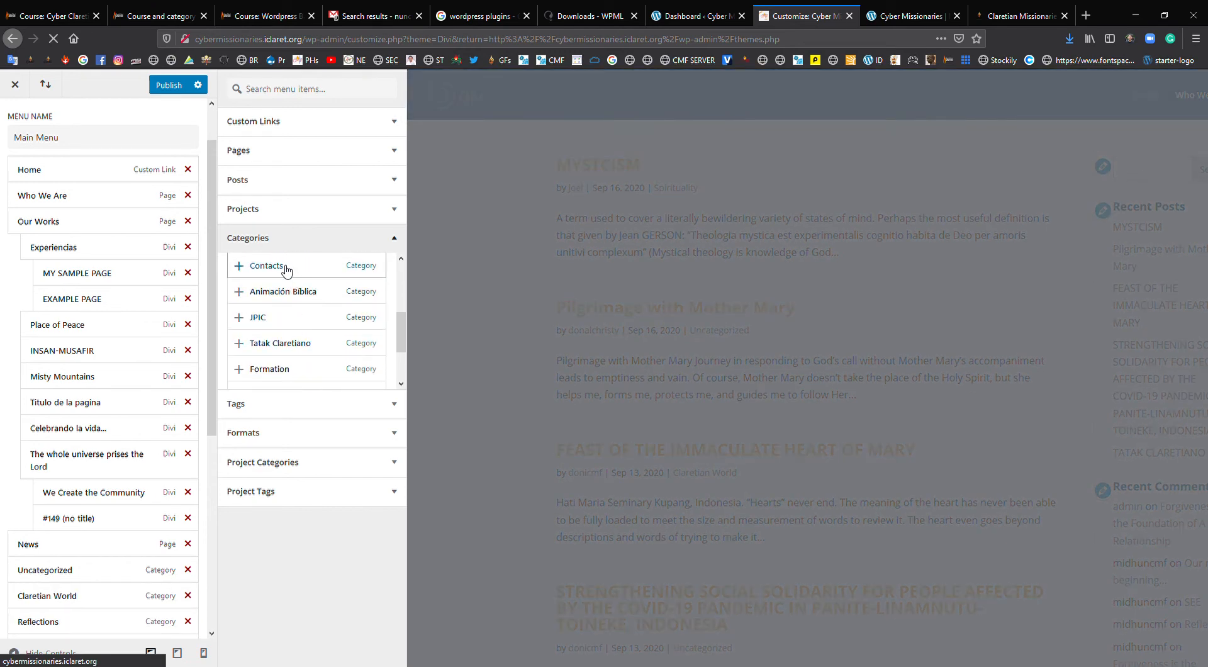
# - Add the remaining post categories to Main Menu, from Contacts, Animación Bíblica and JPIC through both Formation entries, Missio Procura and Bible Ministry
pyautogui.click(281, 318)
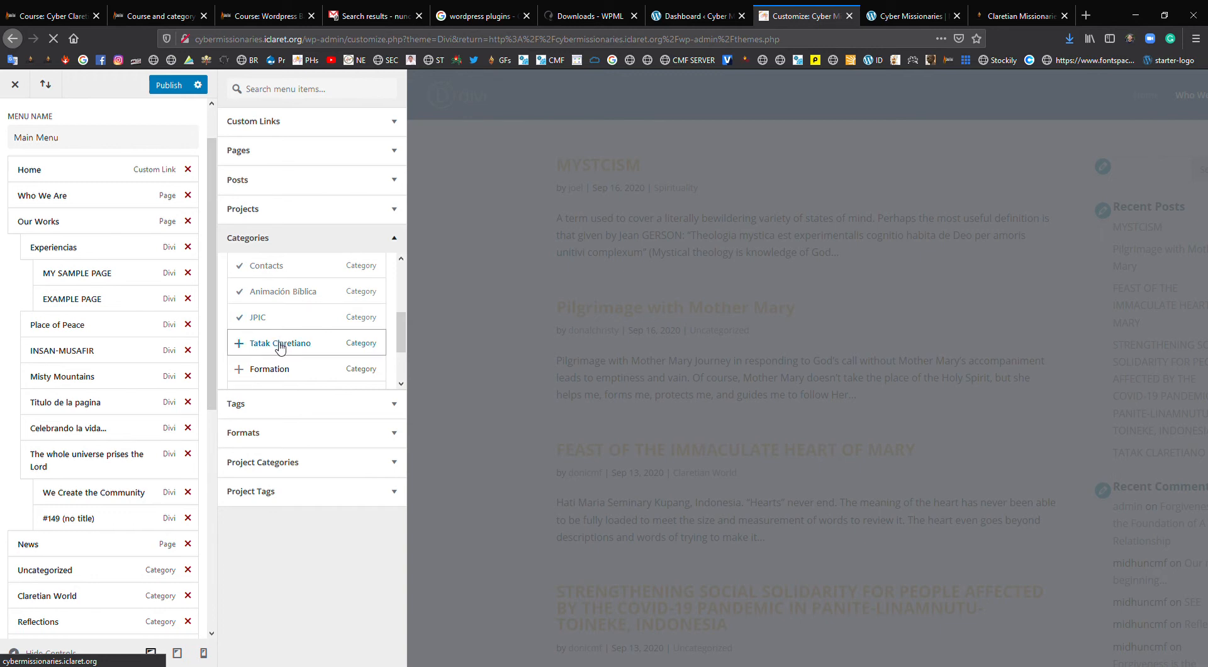
pyautogui.click(278, 344)
pyautogui.click(289, 370)
pyautogui.scroll(-2, 293, 359)
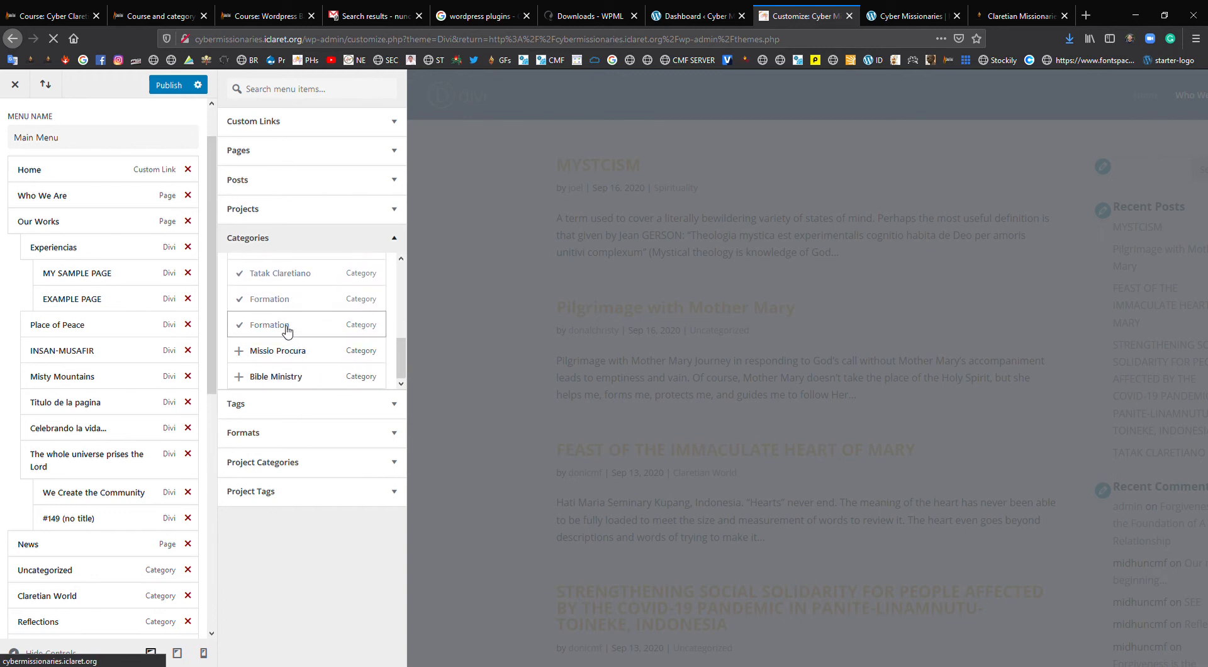
pyautogui.click(290, 350)
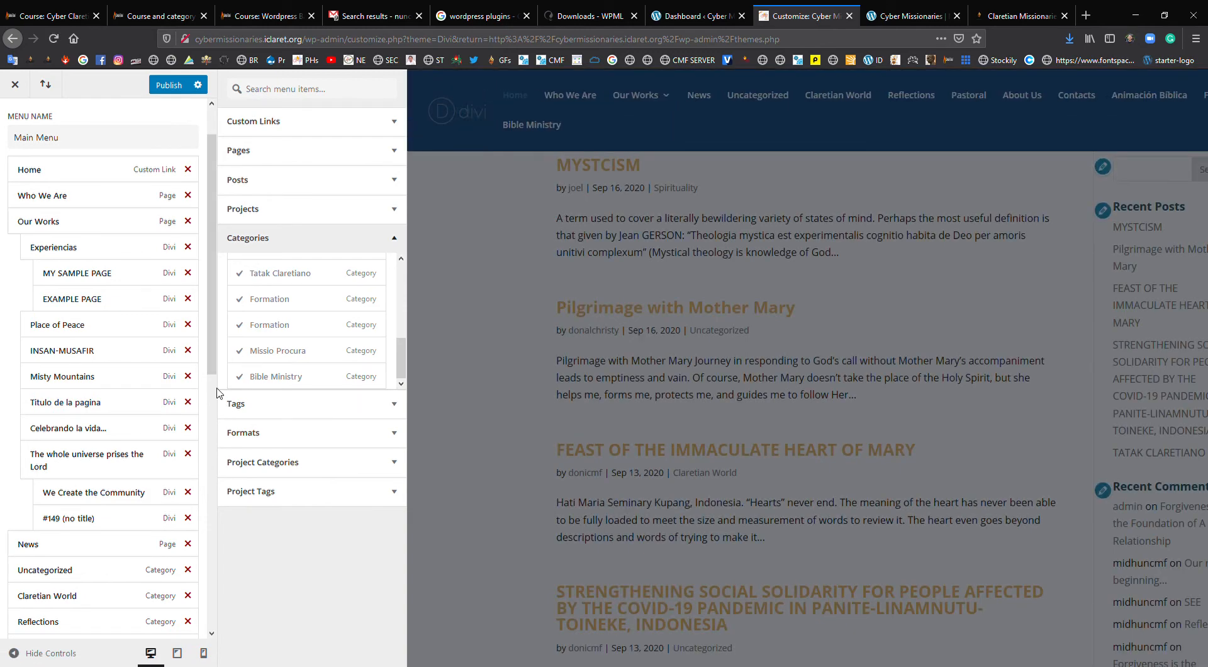
# - Nest all the category items, from Uncategorized through Bible Ministry, under News in Main Menu and publish
pyautogui.moveTo(212, 348); pyautogui.dragTo(239, 488)
pyautogui.moveTo(37, 272); pyautogui.dragTo(77, 507)
pyautogui.moveTo(65, 530); pyautogui.dragTo(77, 581)
pyautogui.scroll(3, 189, 315)
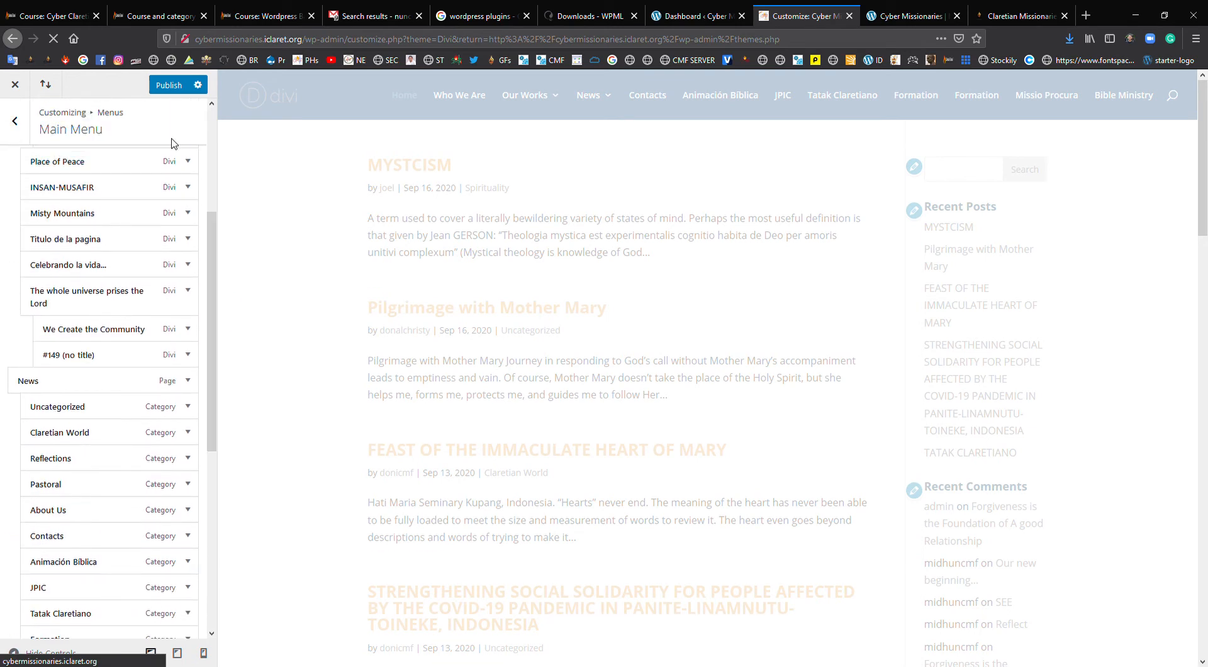
pyautogui.click(176, 86)
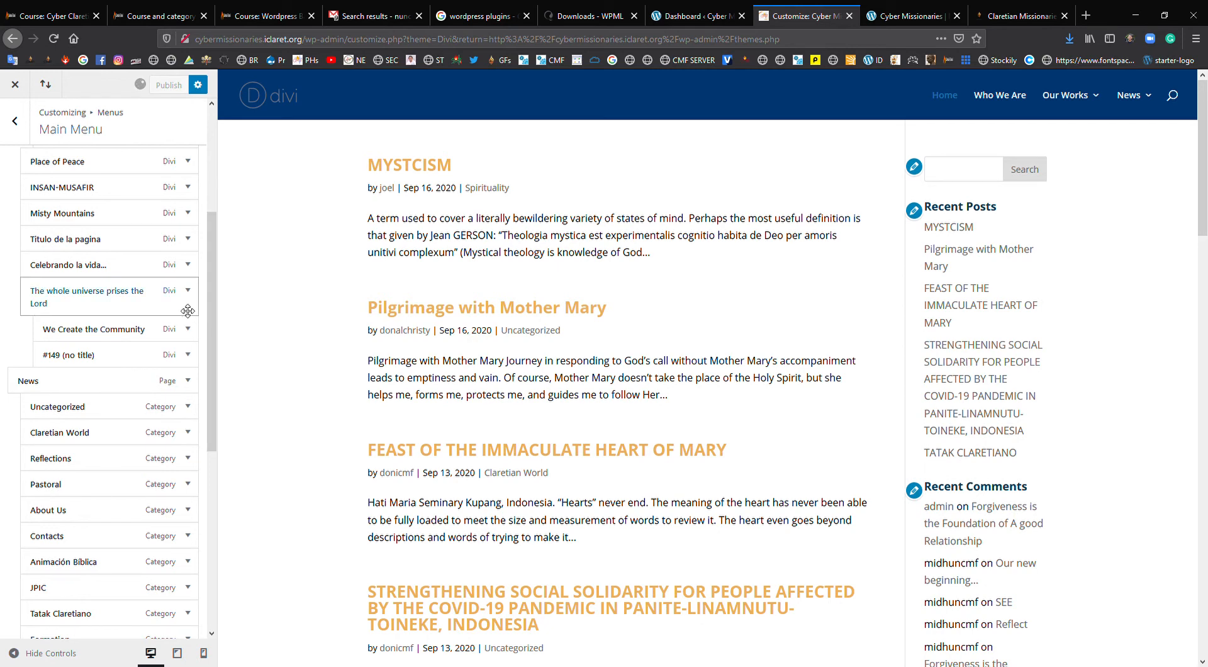
pyautogui.moveTo(213, 311); pyautogui.dragTo(234, 237)
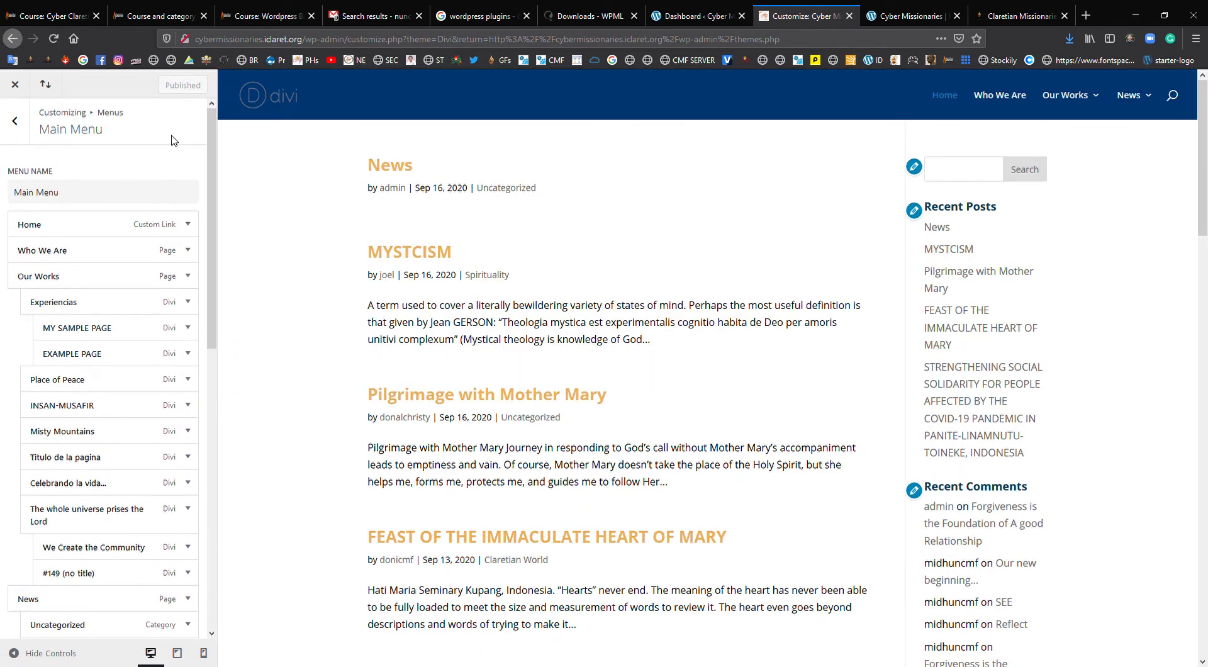
# - Leave the menu settings and open the Sidebar area of the theme's widgets for editing
pyautogui.click(17, 122)
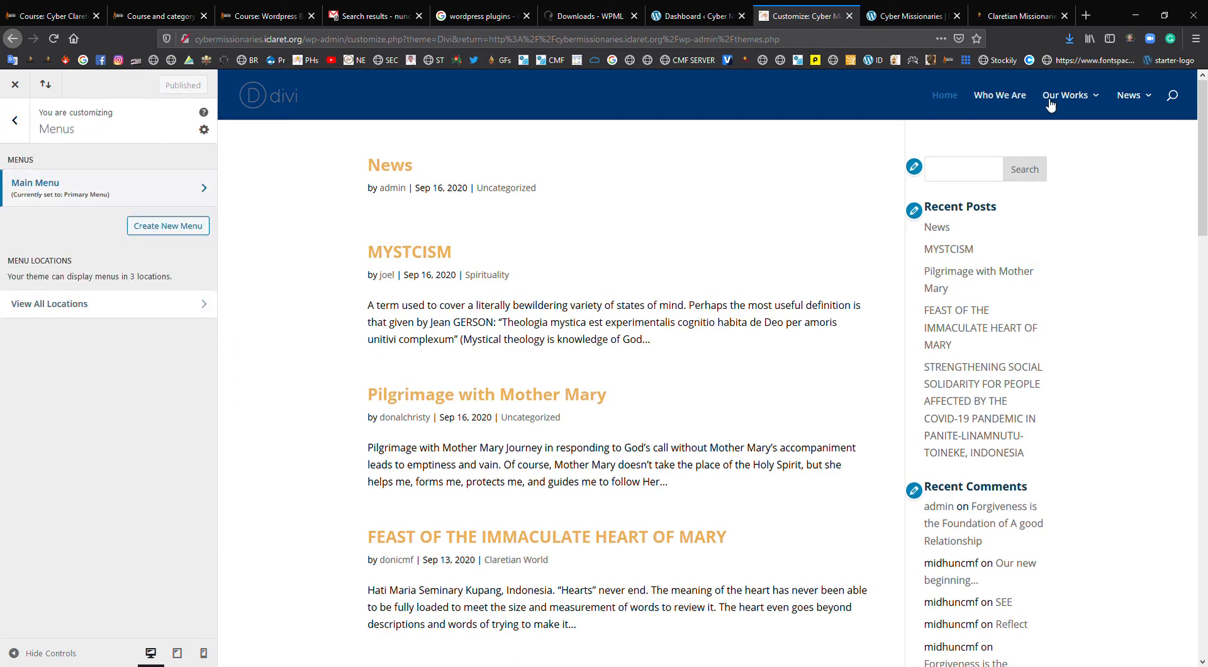
pyautogui.click(25, 128)
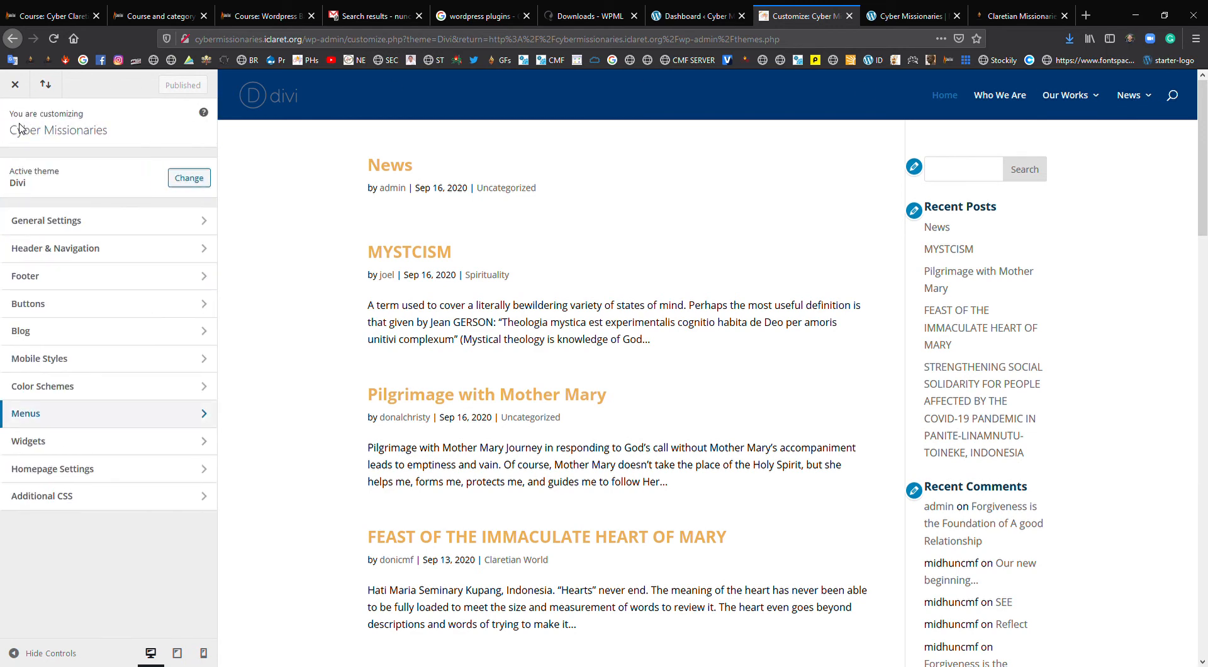
pyautogui.click(87, 444)
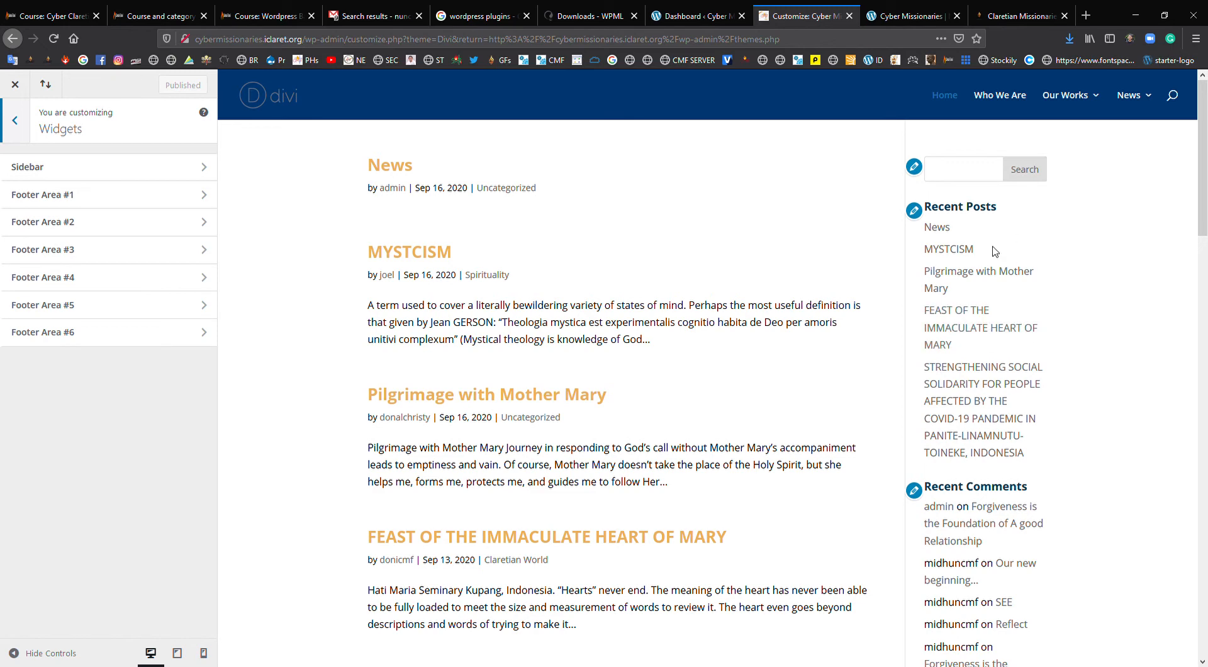
pyautogui.scroll(-3, 1095, 259)
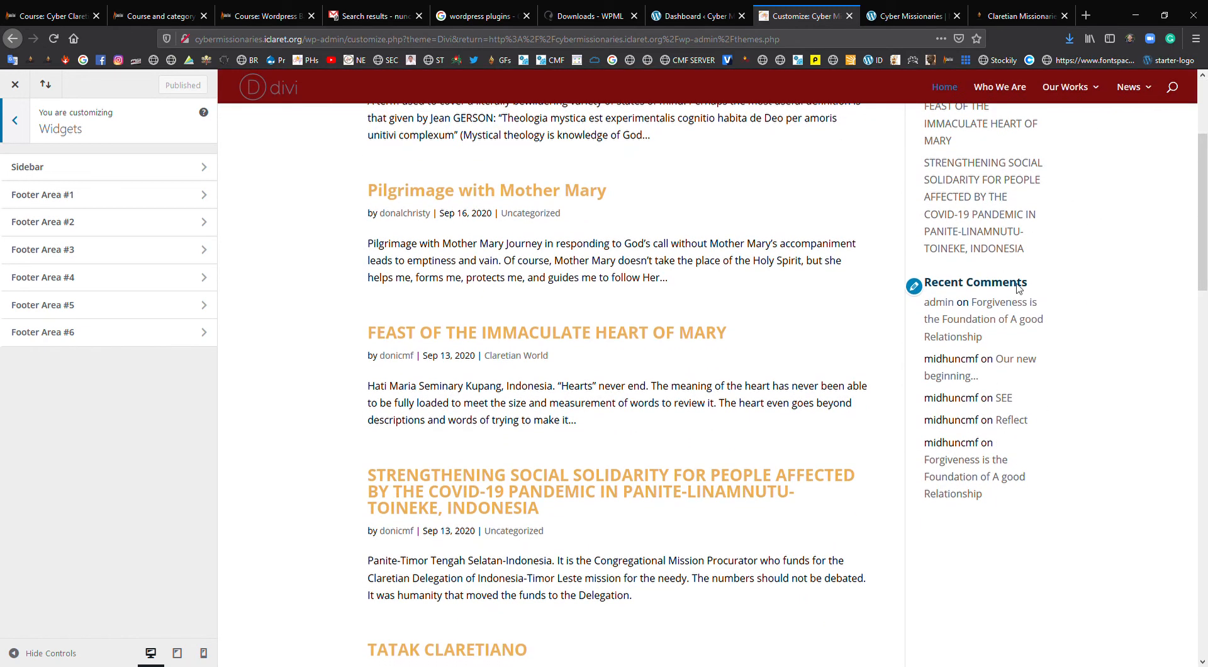
pyautogui.scroll(3, 1073, 262)
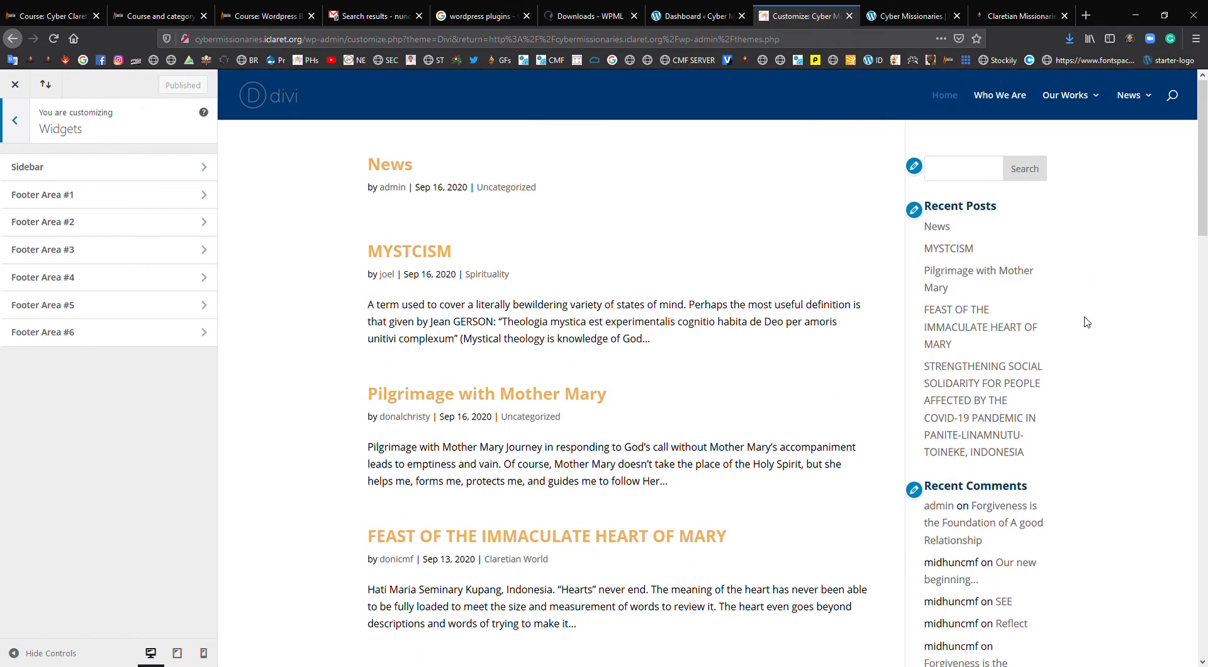
pyautogui.scroll(-1, 1087, 318)
pyautogui.click(121, 169)
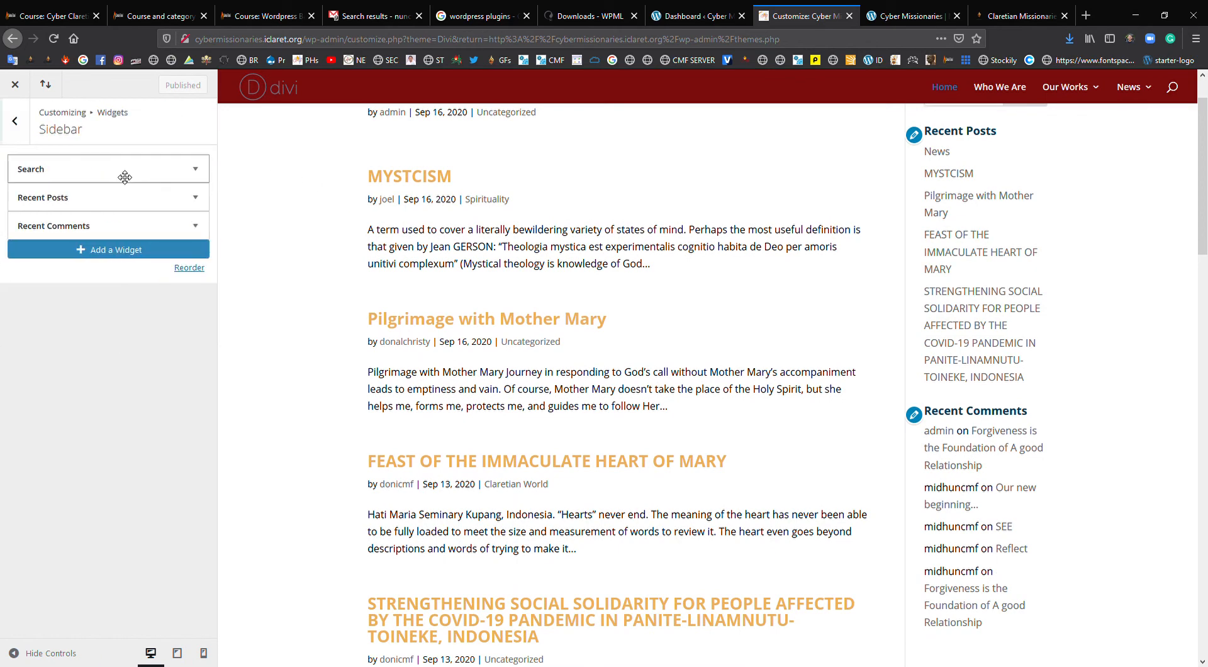
# - Add a Calendar widget without a title to the sidebar
pyautogui.click(104, 259)
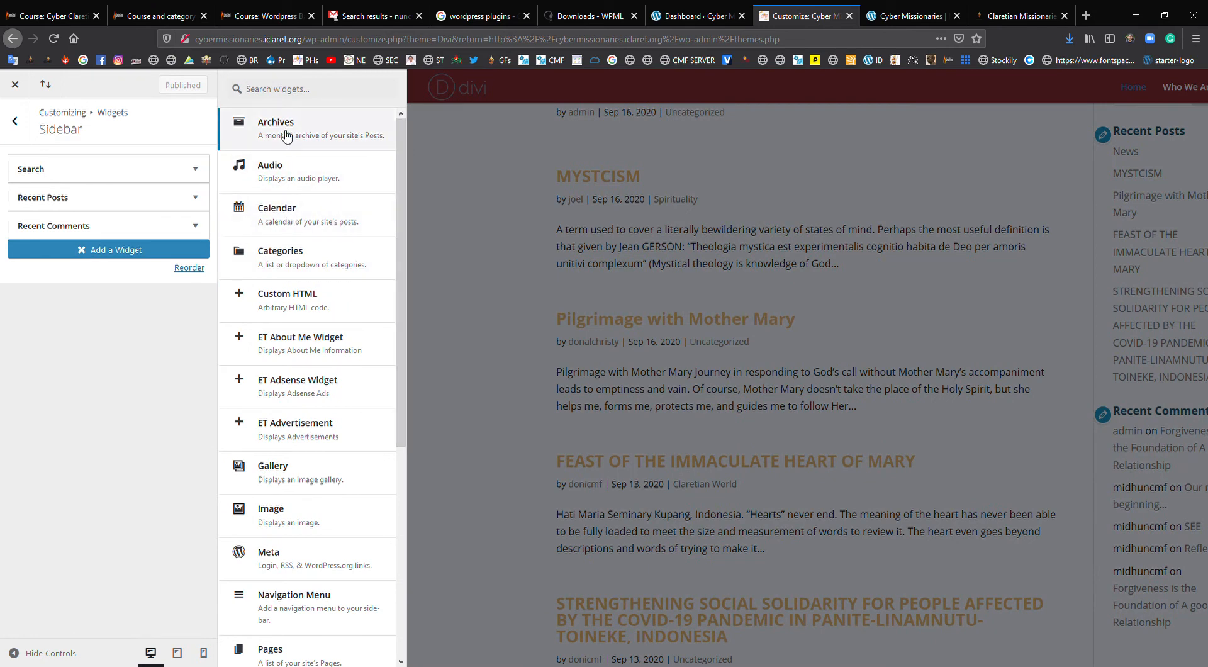
pyautogui.moveTo(402, 153)
pyautogui.mouseDown()
pyautogui.moveTo(407, 212)
pyautogui.moveTo(416, 153)
pyautogui.mouseUp()
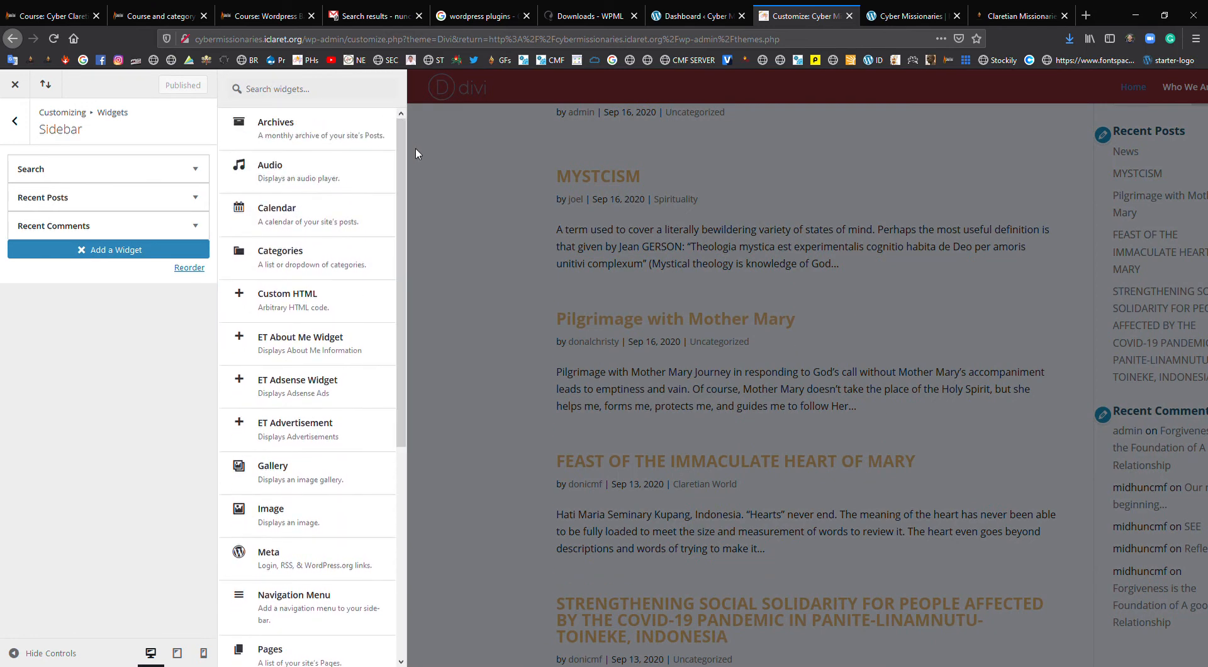
pyautogui.click(284, 214)
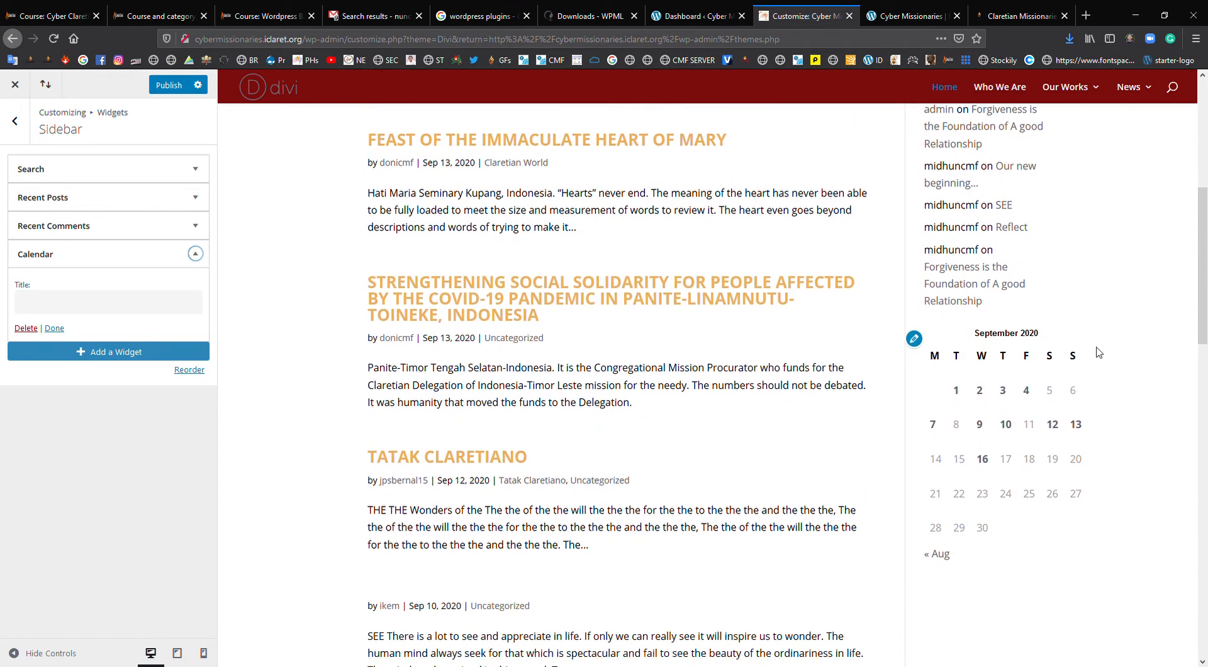
pyautogui.scroll(3, 1110, 318)
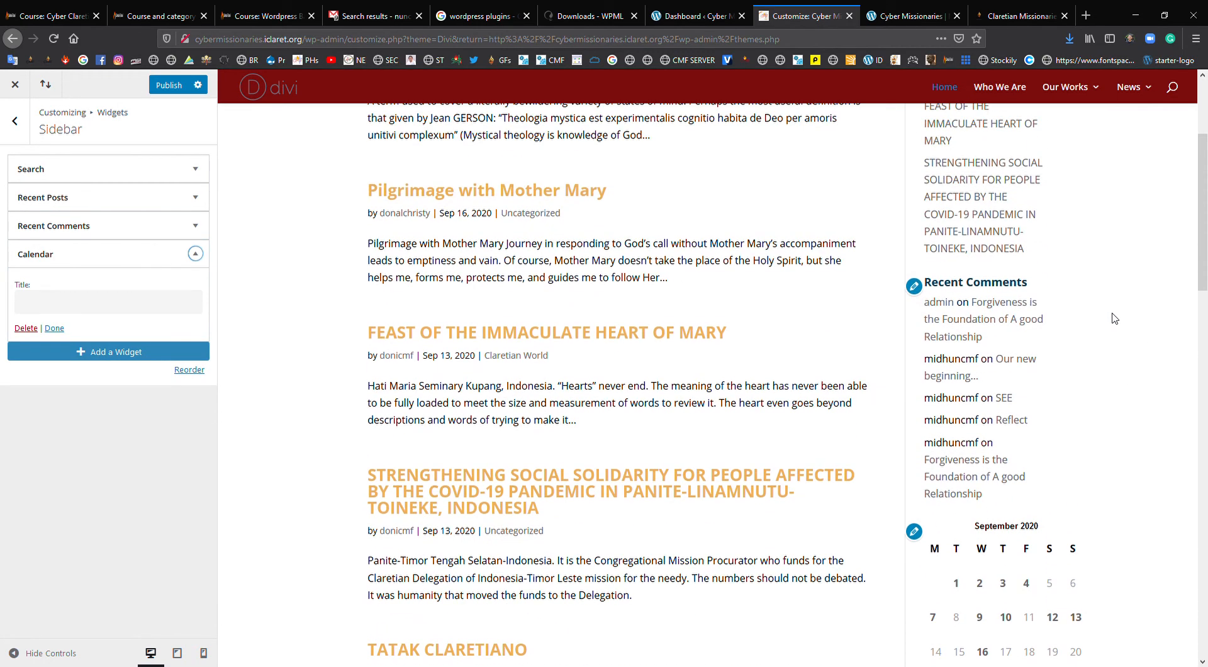
pyautogui.click(55, 328)
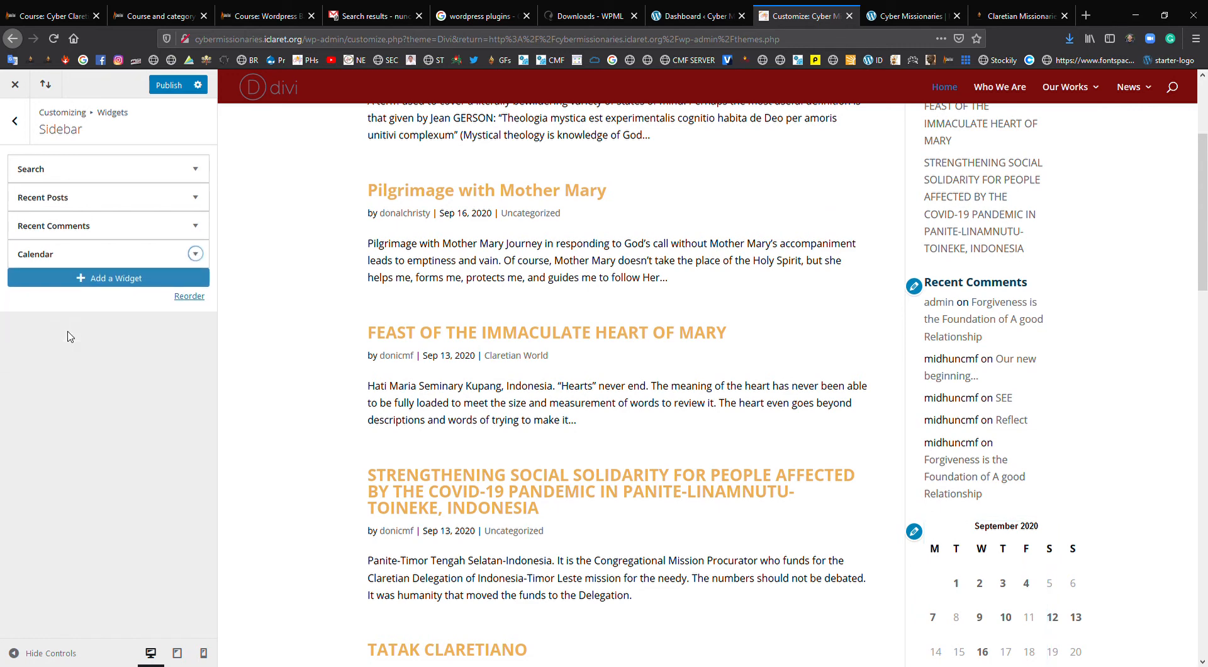
# - Move the Calendar widget between Search and Recent Posts in the sidebar
pyautogui.moveTo(56, 262); pyautogui.dragTo(59, 194)
pyautogui.click(62, 202)
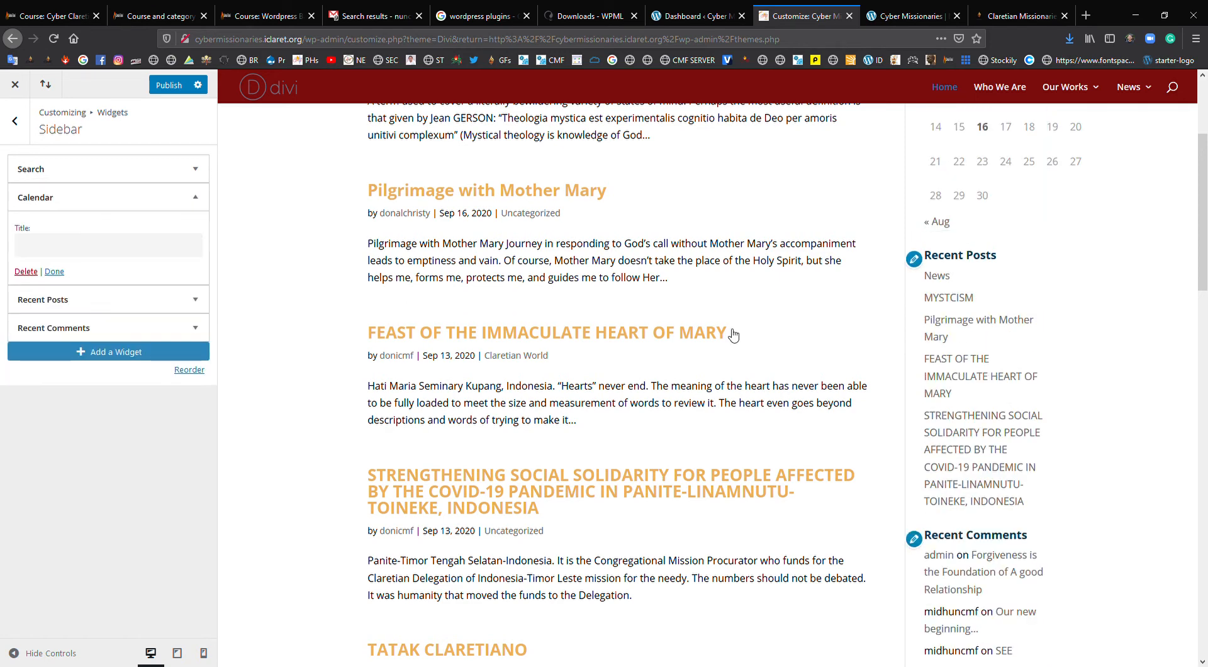
pyautogui.scroll(4, 1167, 283)
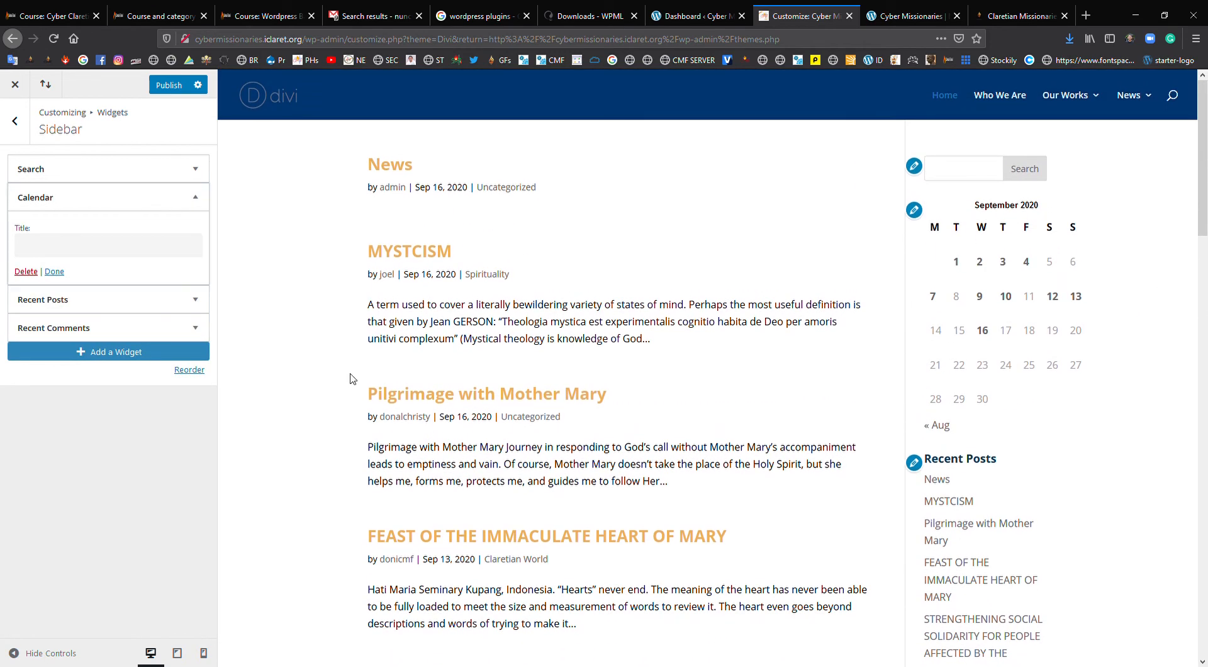
# - Add an Image widget to the sidebar using Mozajka-1.jpg from the media library at Medium size
pyautogui.click(97, 351)
pyautogui.scroll(-3, 342, 418)
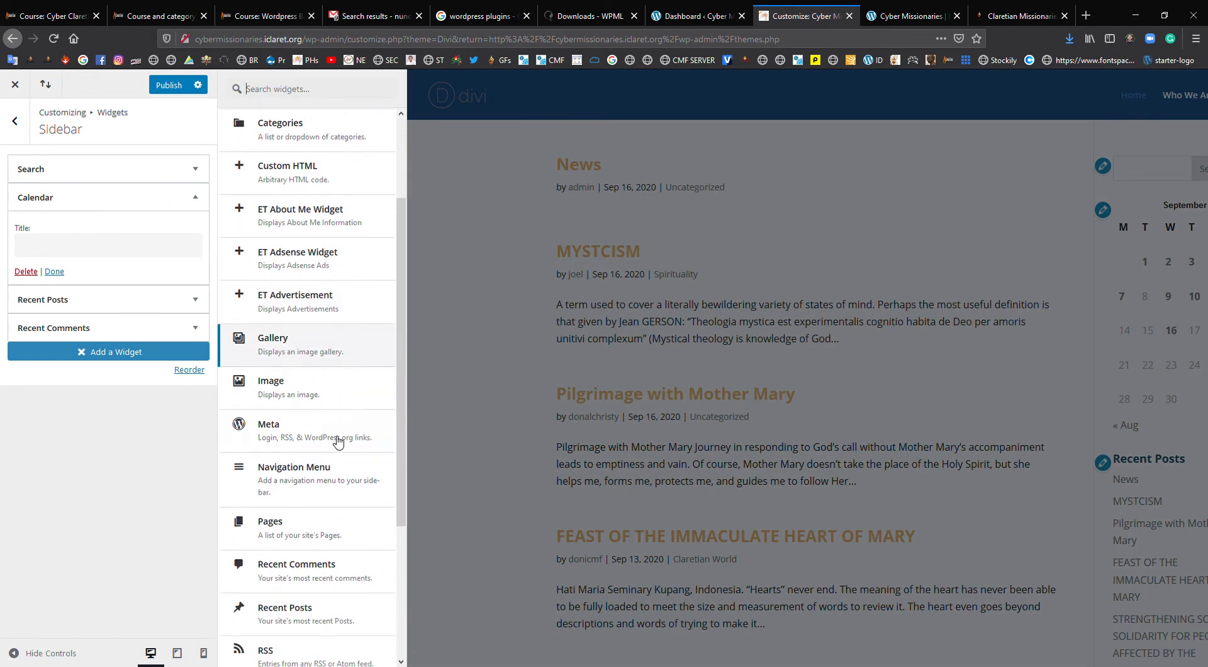
pyautogui.click(299, 391)
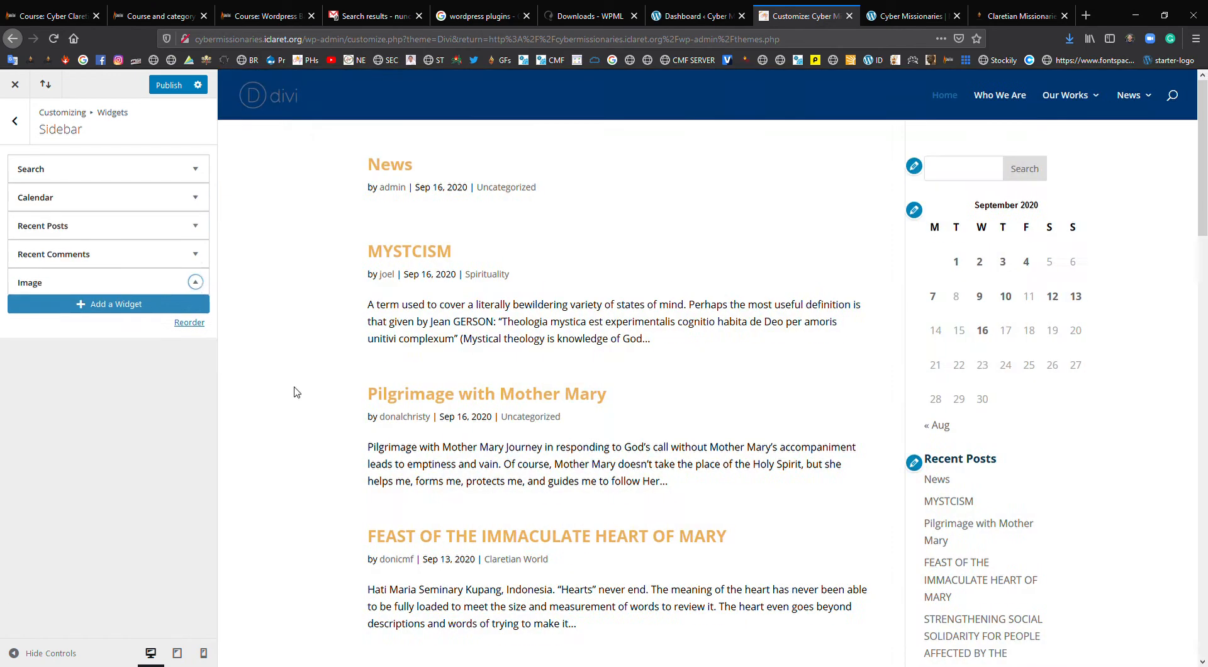
pyautogui.click(105, 366)
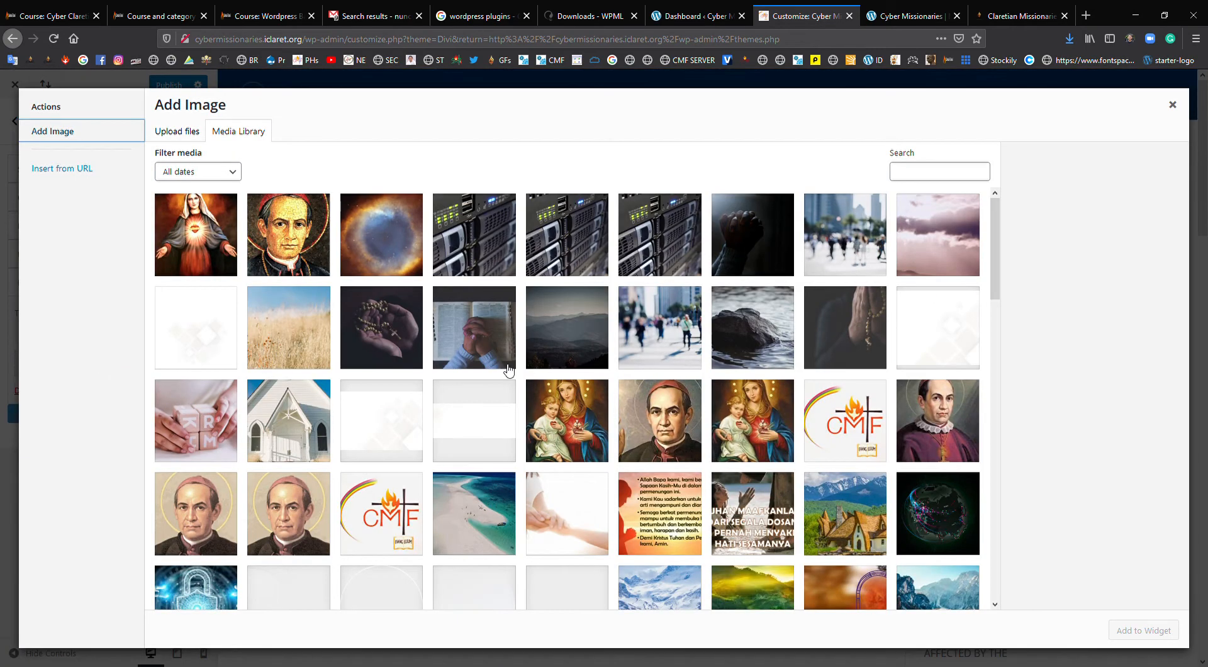
pyautogui.click(321, 248)
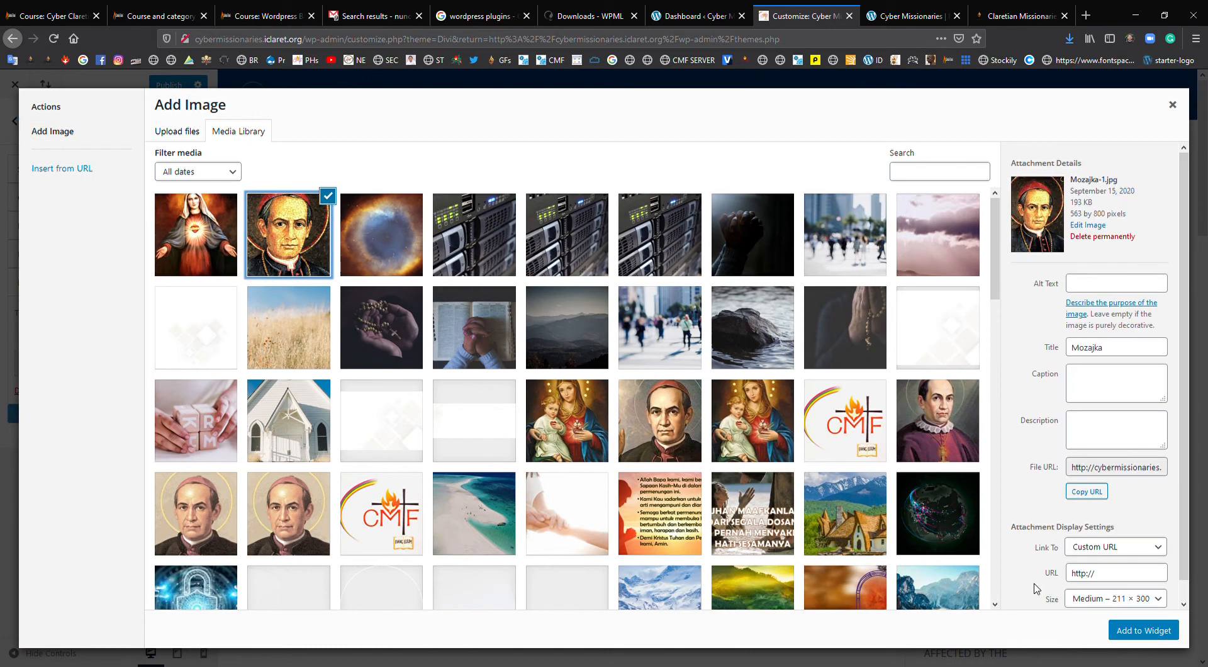
pyautogui.click(1129, 630)
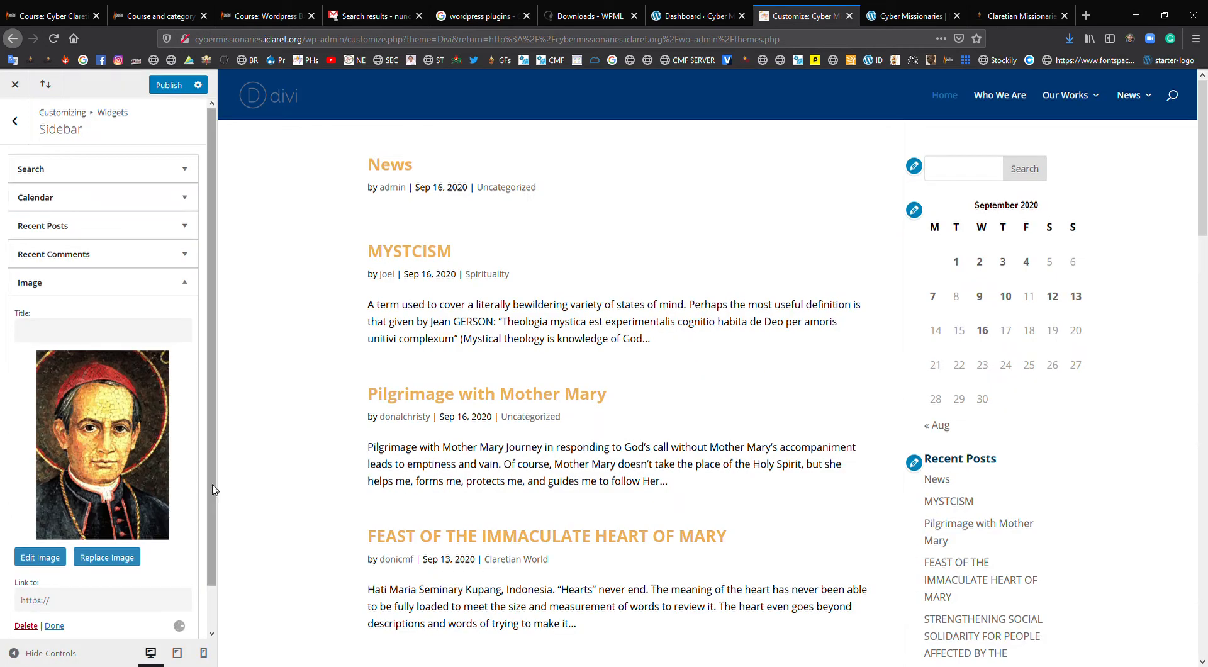
pyautogui.scroll(-1, 67, 587)
pyautogui.click(54, 581)
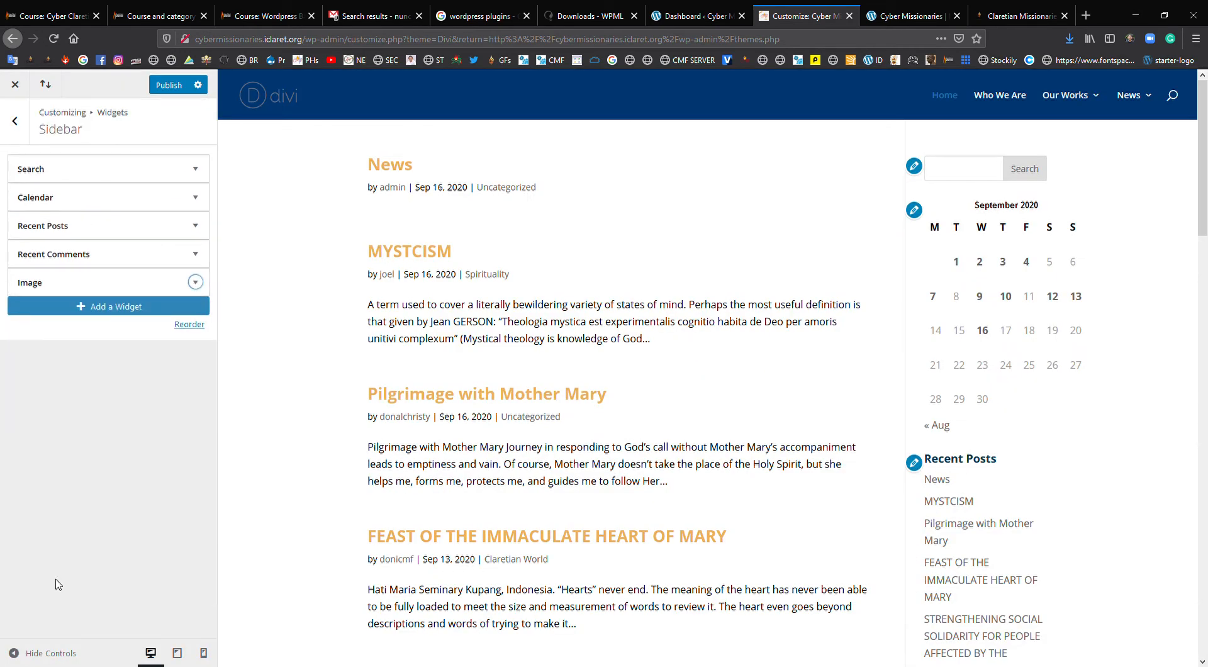
# - Move the Image widget between Recent Posts and Recent Comments, and publish the sidebar changes
pyautogui.scroll(-10, 1148, 324)
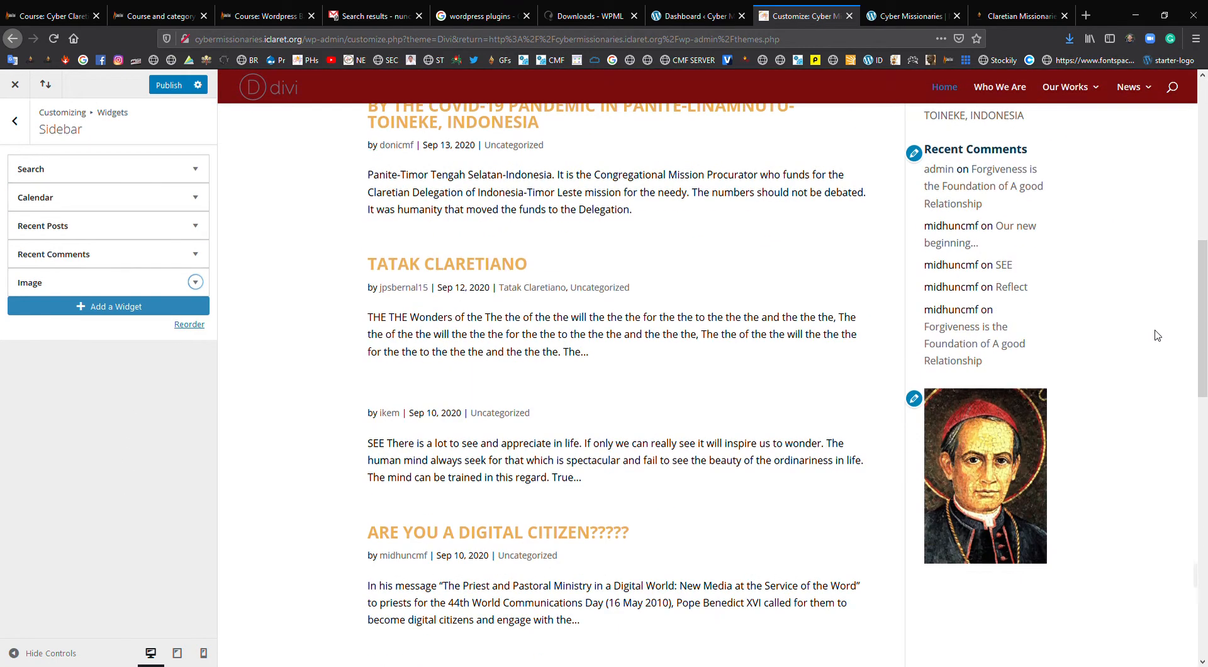
pyautogui.scroll(4, 1151, 330)
pyautogui.moveTo(59, 290); pyautogui.dragTo(69, 261)
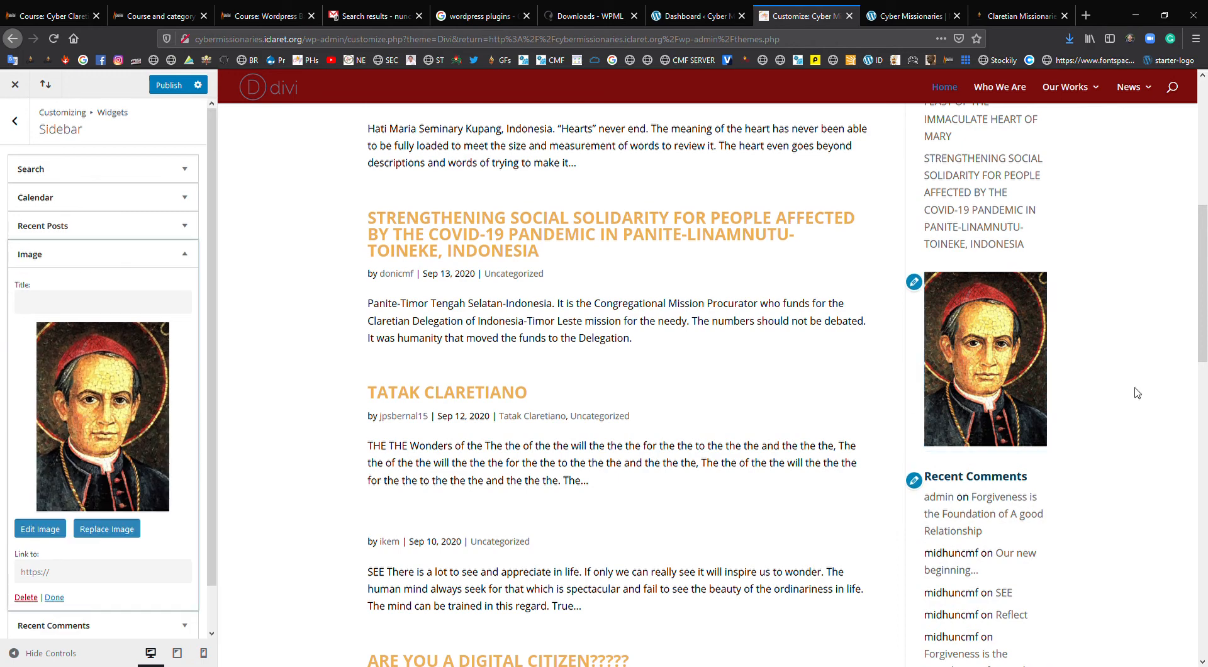
pyautogui.scroll(7, 1126, 344)
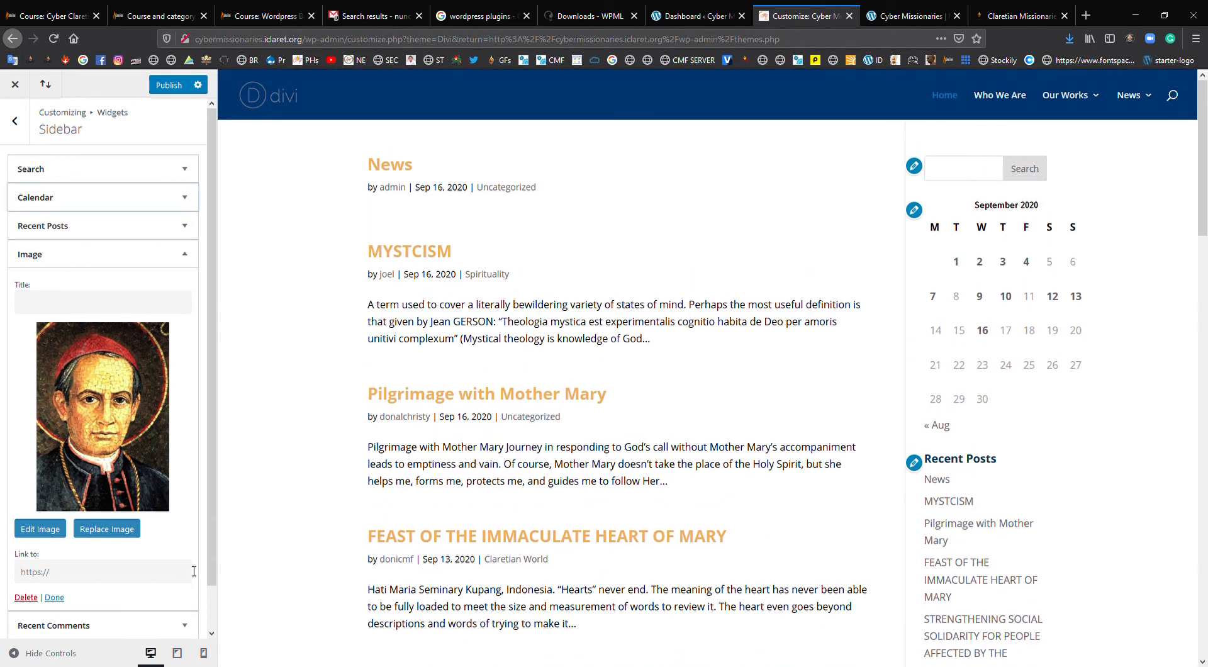
pyautogui.scroll(-1, 162, 619)
pyautogui.click(177, 92)
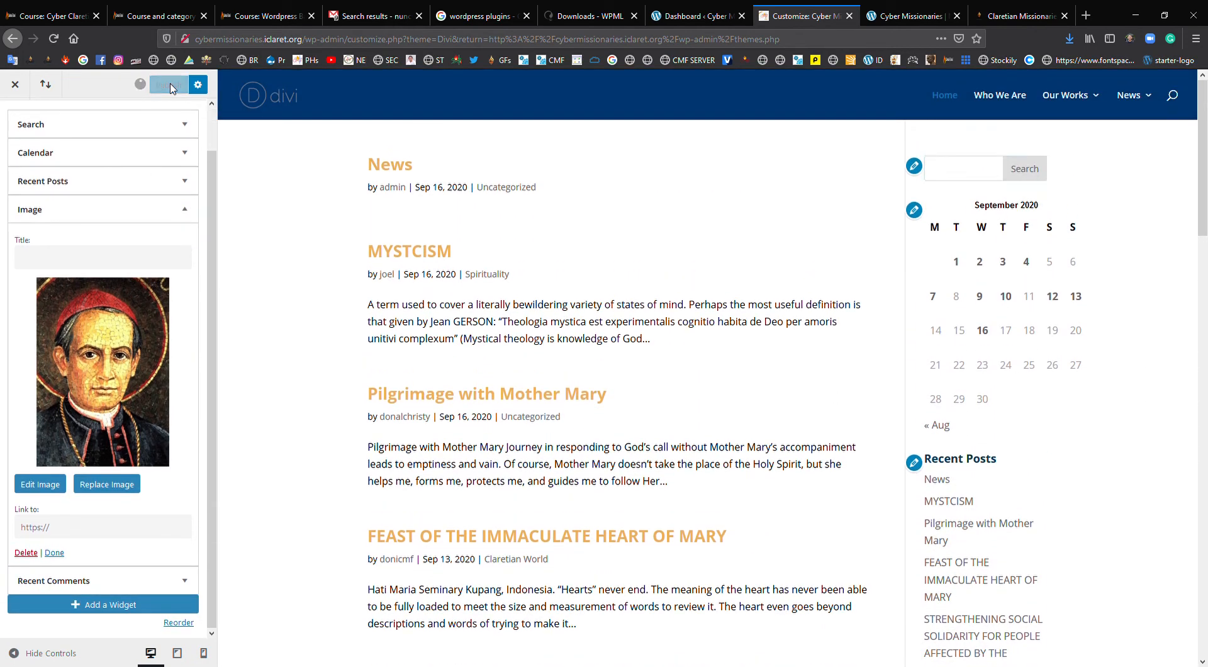
# - Open the Cyber Missionaries dashboard in the other tab, view the Appearance options, and return to the customizer
pyautogui.scroll(1, 101, 189)
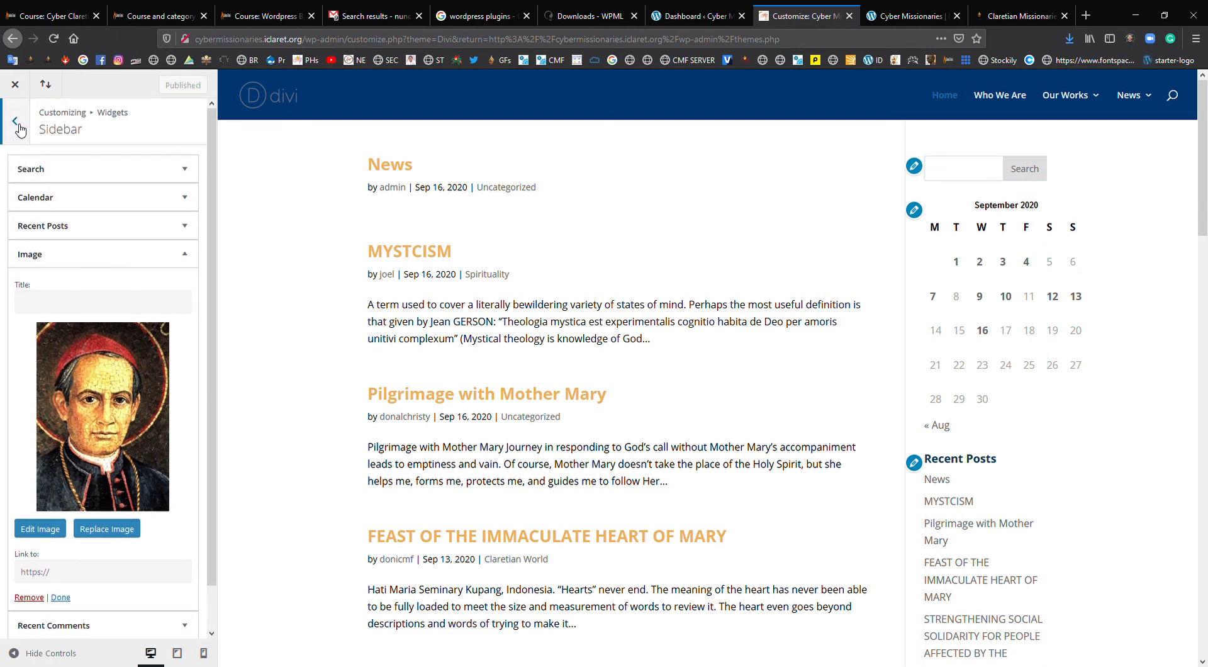
pyautogui.click(908, 17)
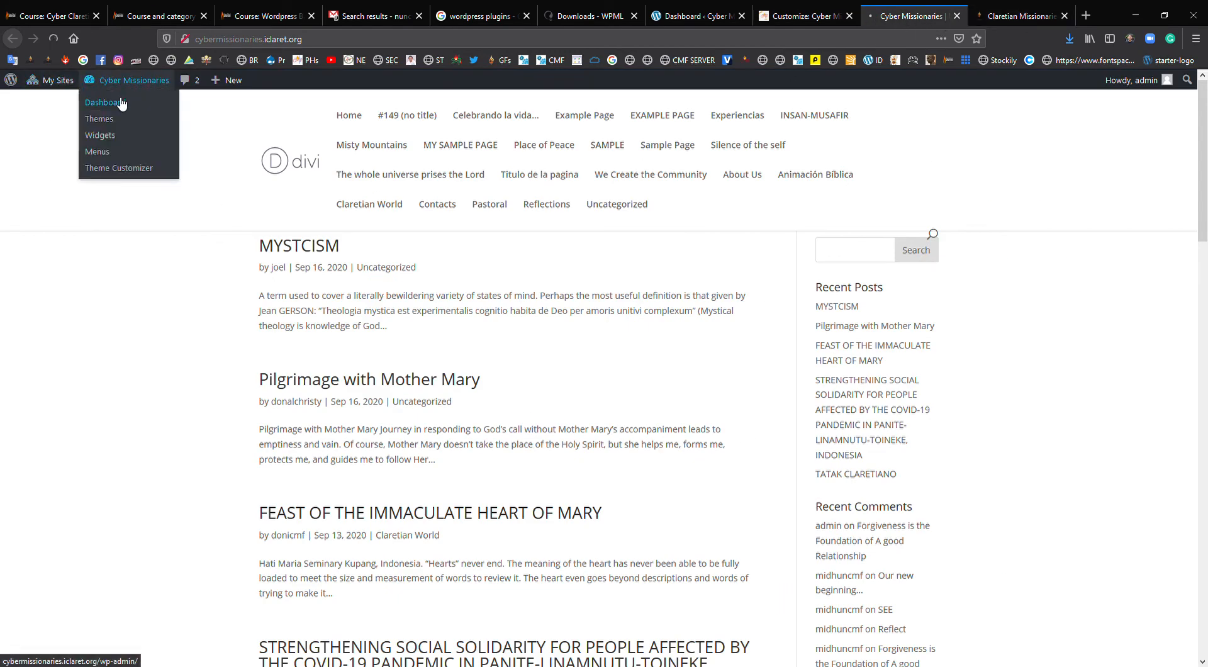
pyautogui.click(122, 104)
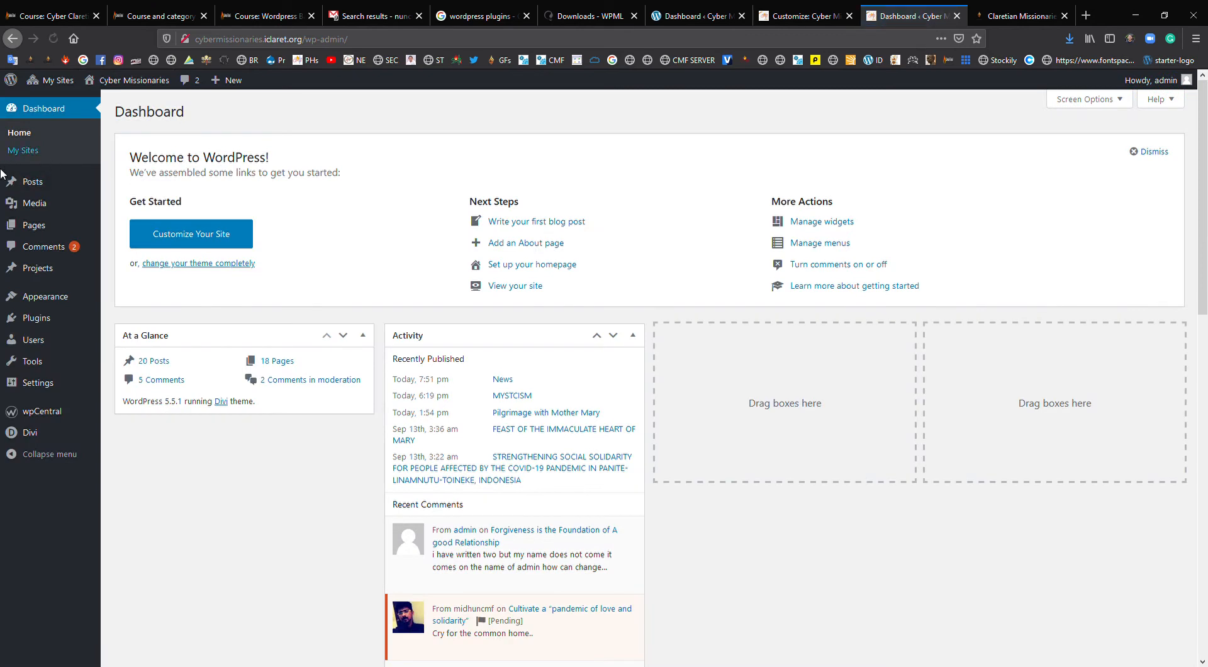
pyautogui.moveTo(55, 305)
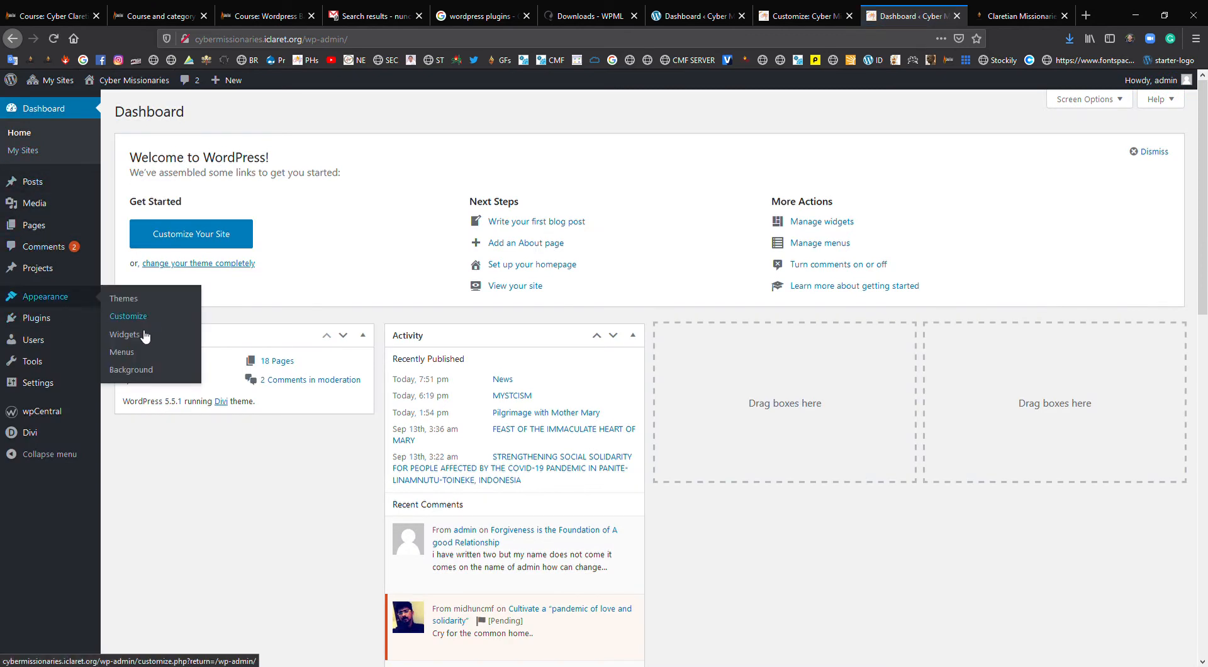
pyautogui.click(799, 19)
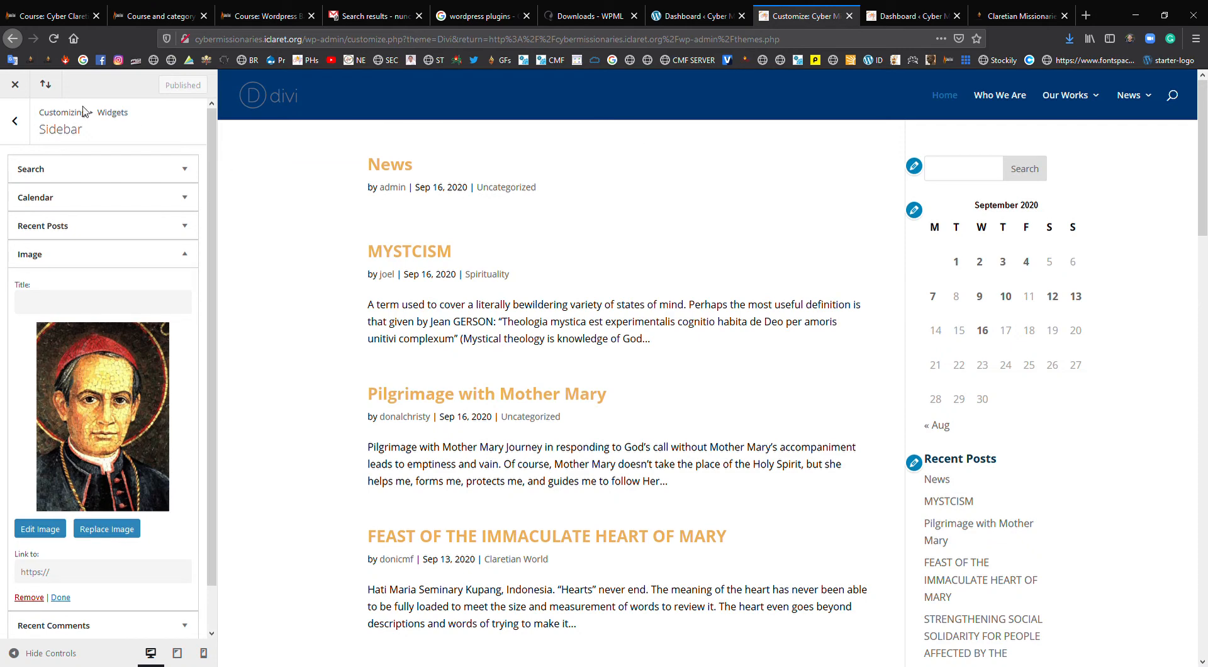
# - Open the Footer Area #1 widgets and examine the matching footer section in the site preview
pyautogui.click(22, 134)
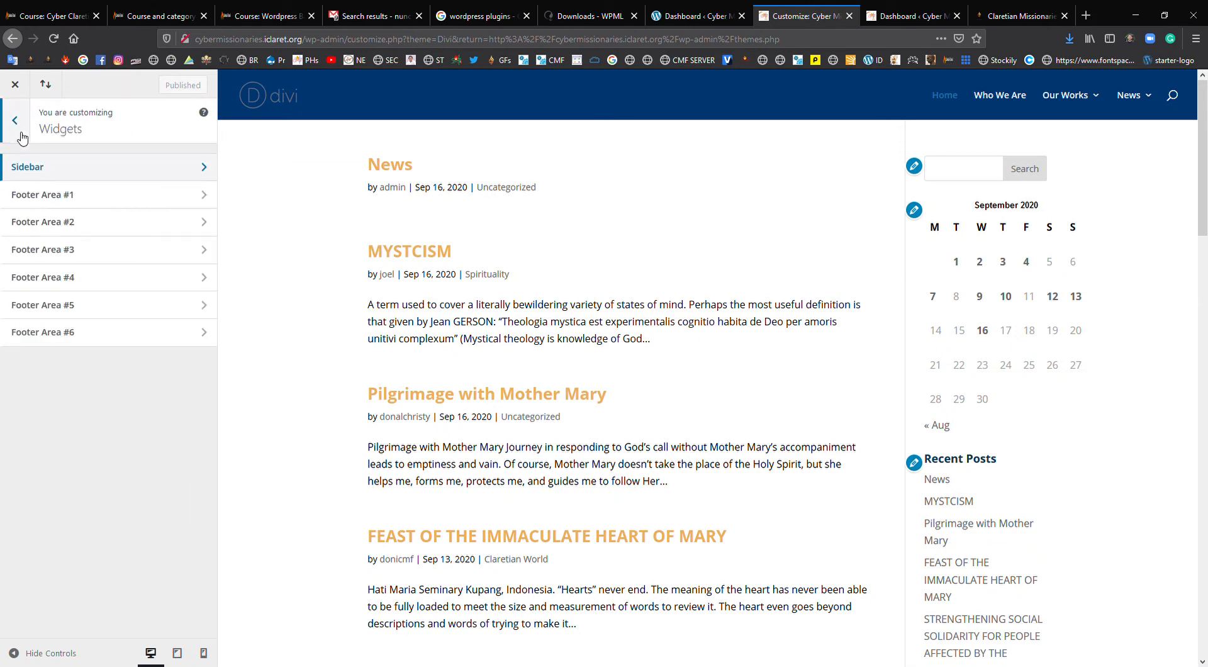
pyautogui.click(103, 194)
pyautogui.scroll(-8, 309, 402)
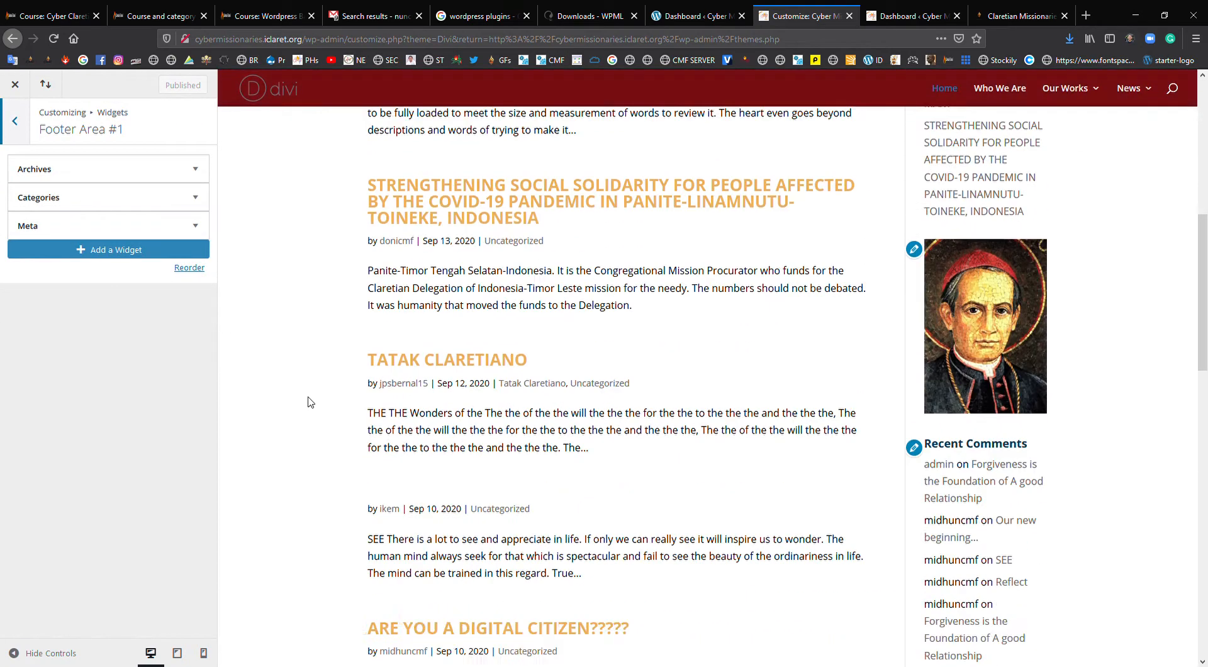
pyautogui.scroll(-10, 308, 403)
pyautogui.scroll(2, 308, 405)
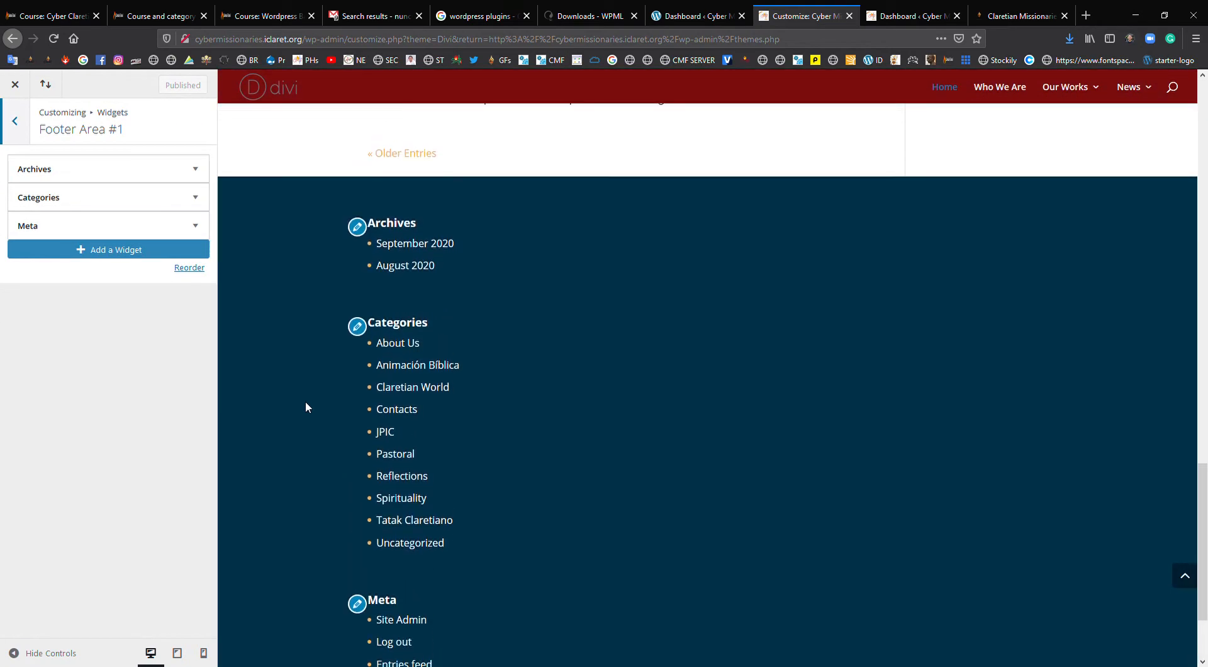
pyautogui.scroll(2, 277, 353)
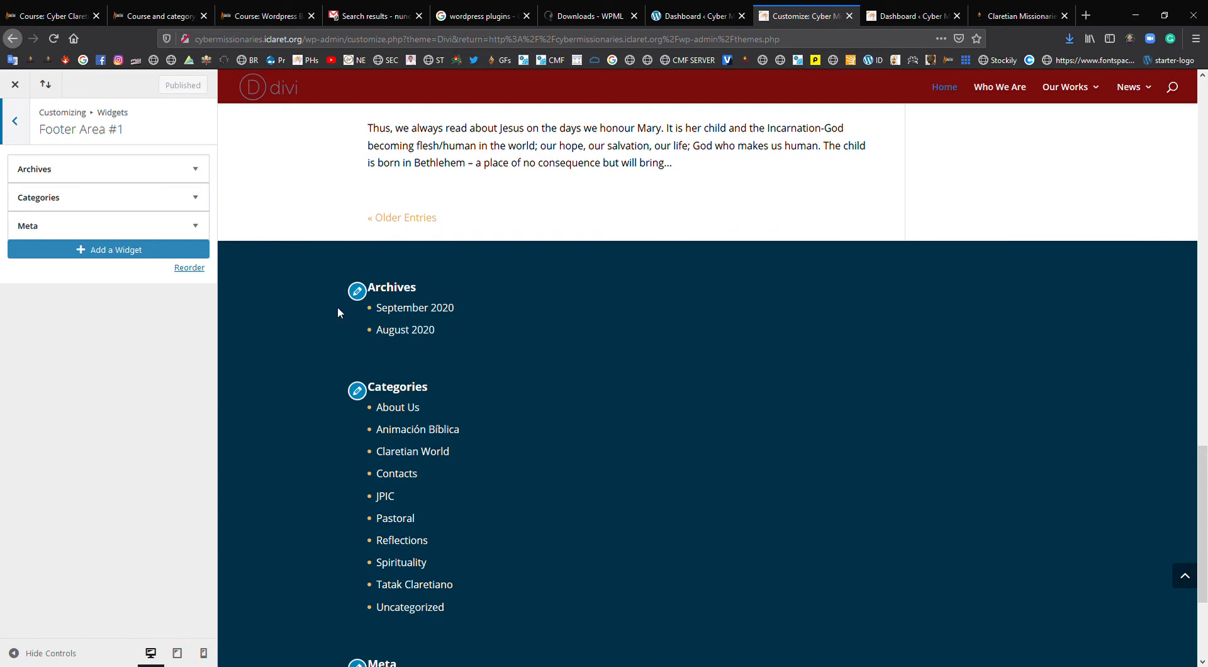
# - Remove the Meta and Categories widgets from Footer Area #1, keeping only Archives
pyautogui.click(195, 169)
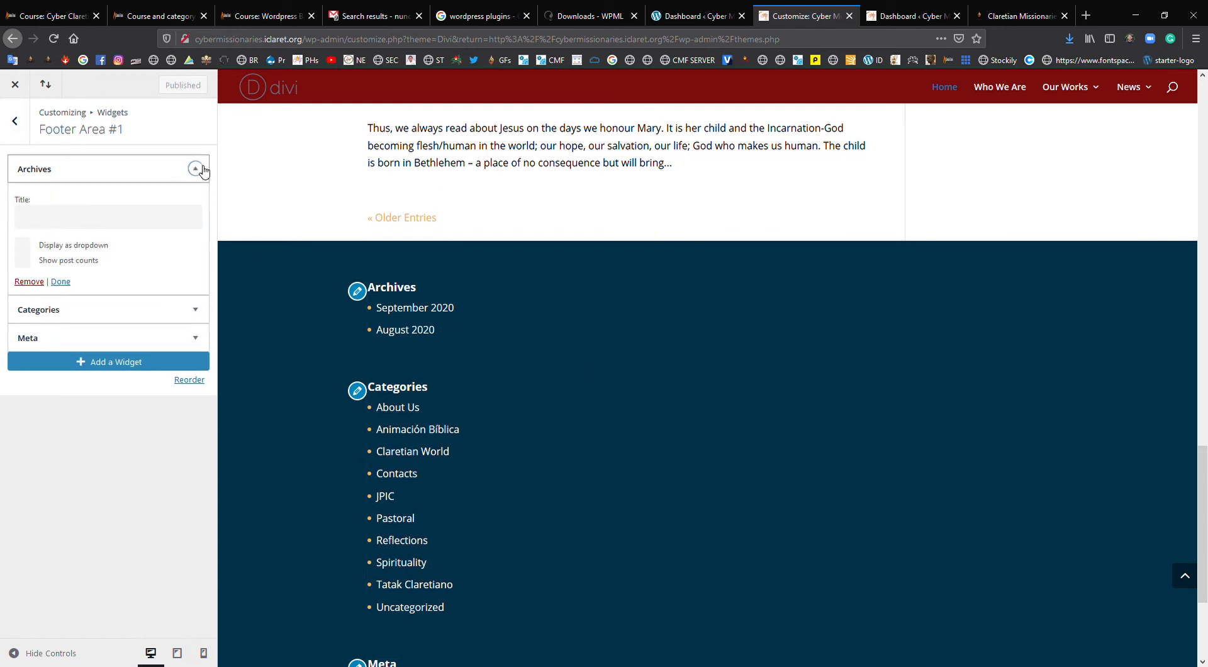
pyautogui.click(196, 168)
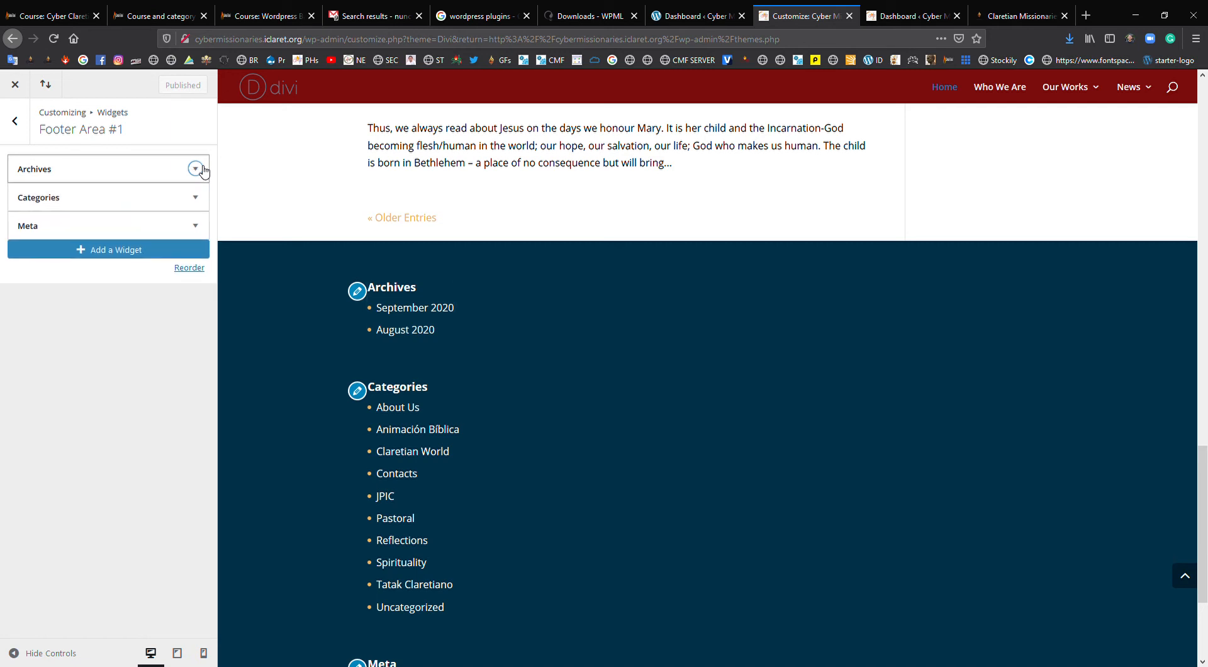
pyautogui.moveTo(56, 174); pyautogui.dragTo(94, 169)
pyautogui.click(94, 169)
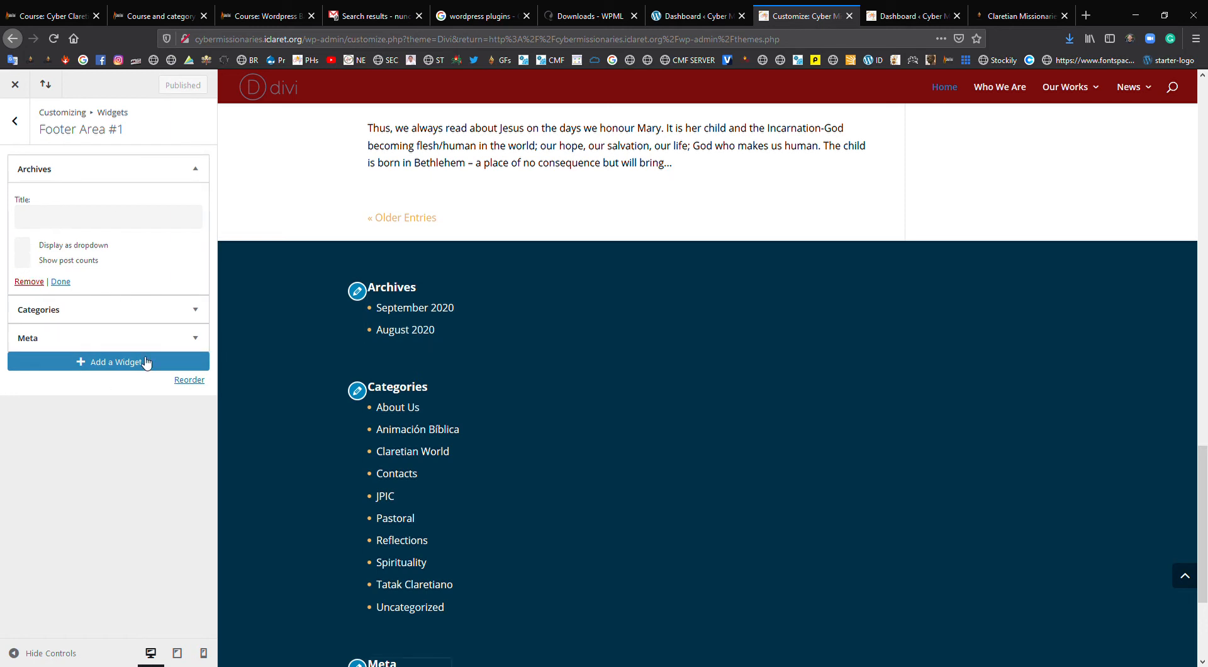
pyautogui.click(196, 337)
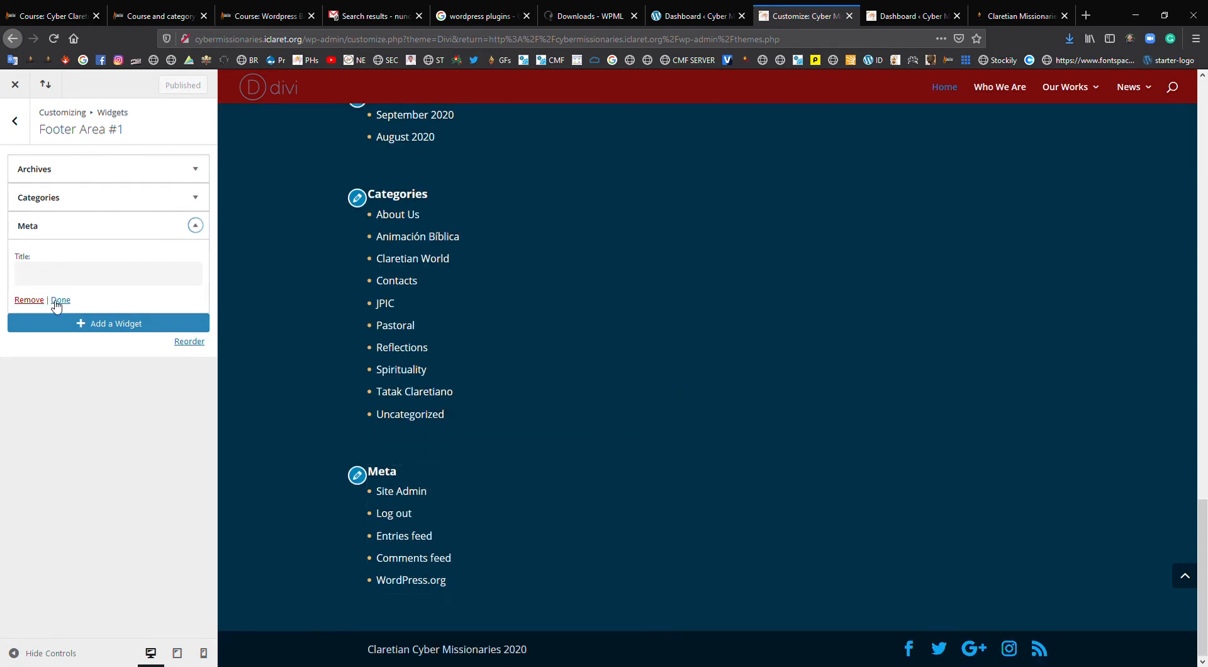
pyautogui.click(29, 300)
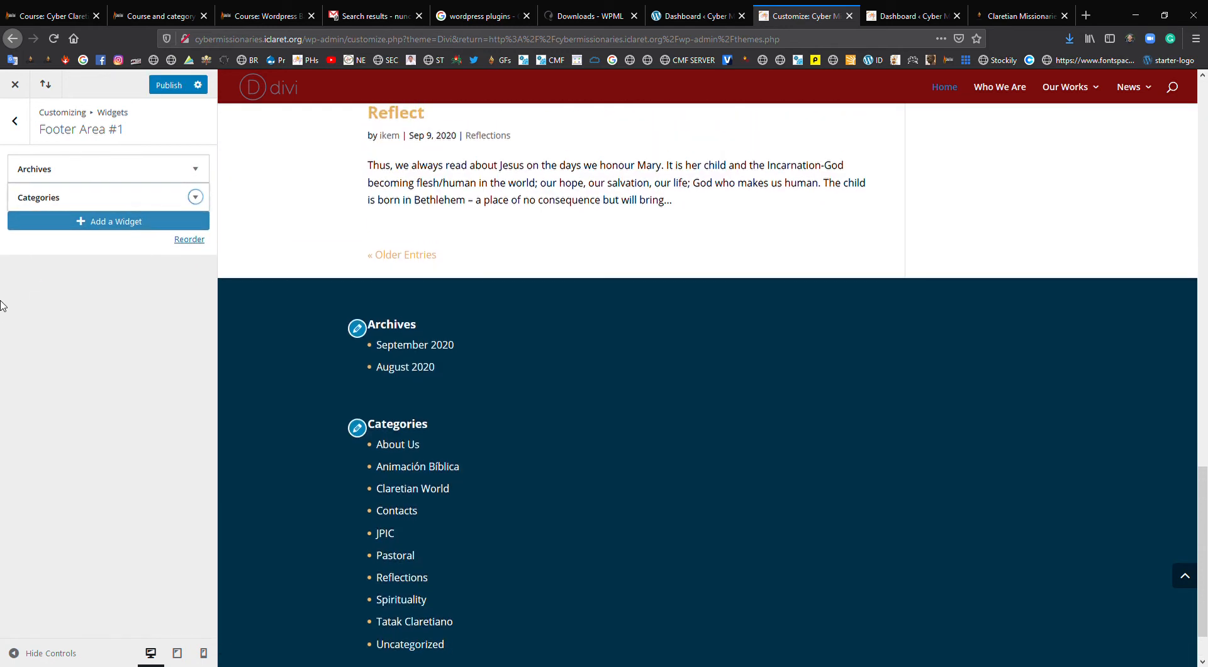
pyautogui.click(195, 197)
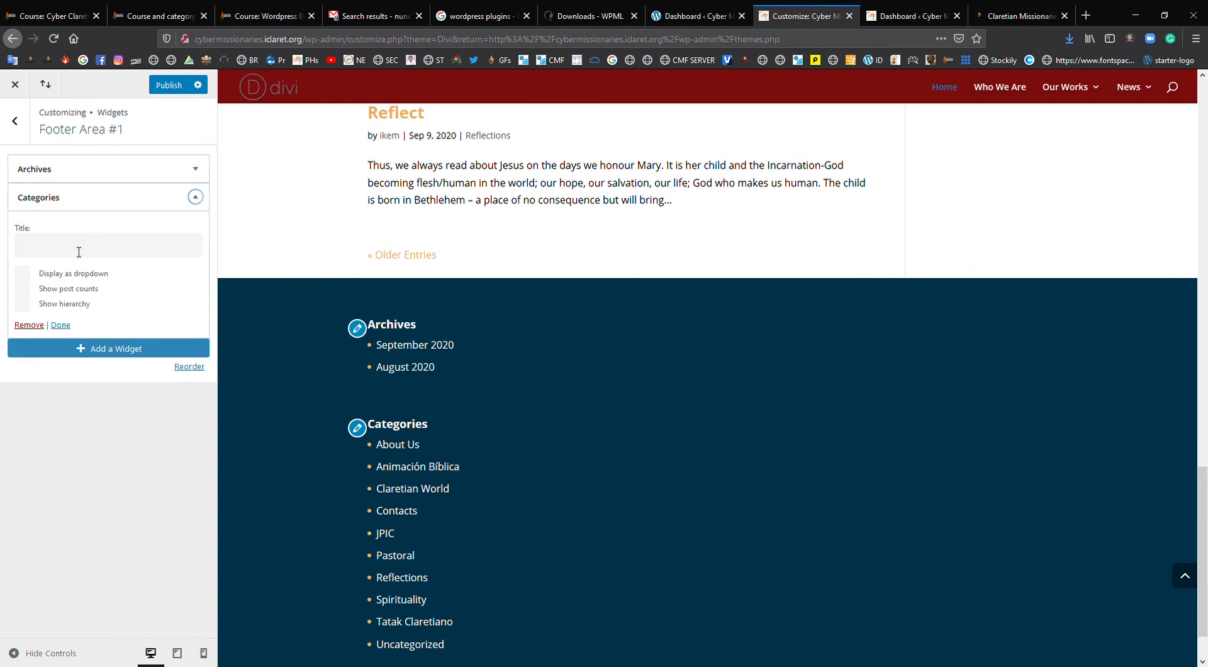
pyautogui.click(31, 326)
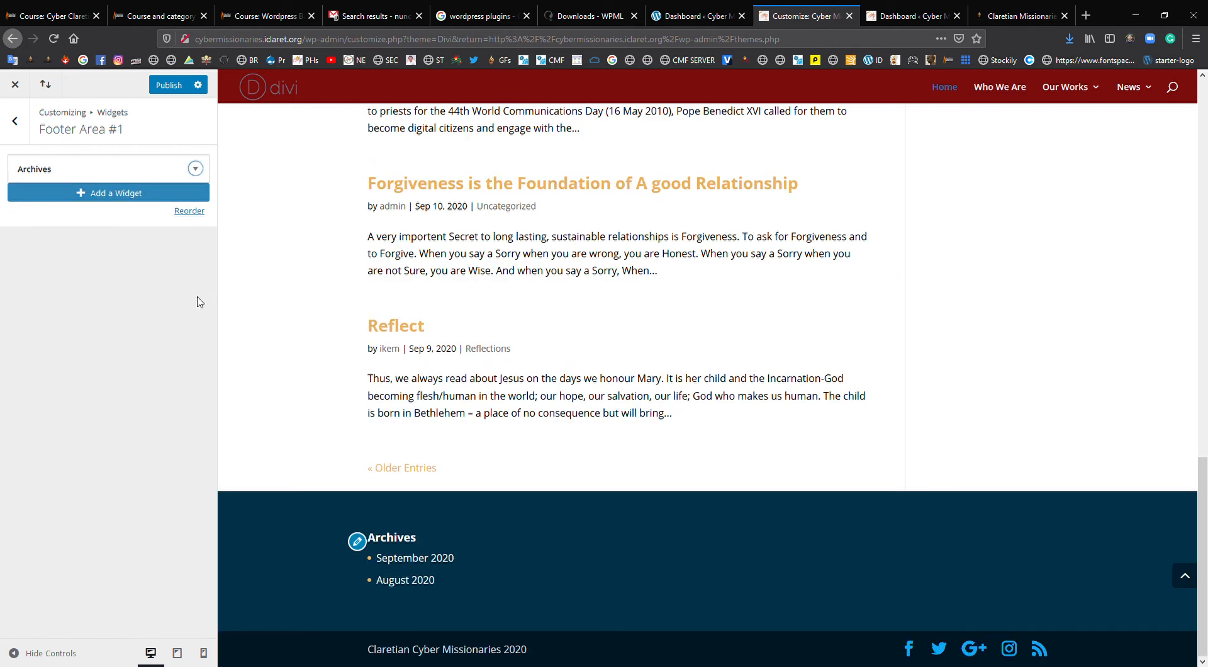
# - Add a Categories widget without a title to Footer Area #2, displayed as dropdown with post counts and hierarchy
pyautogui.click(21, 129)
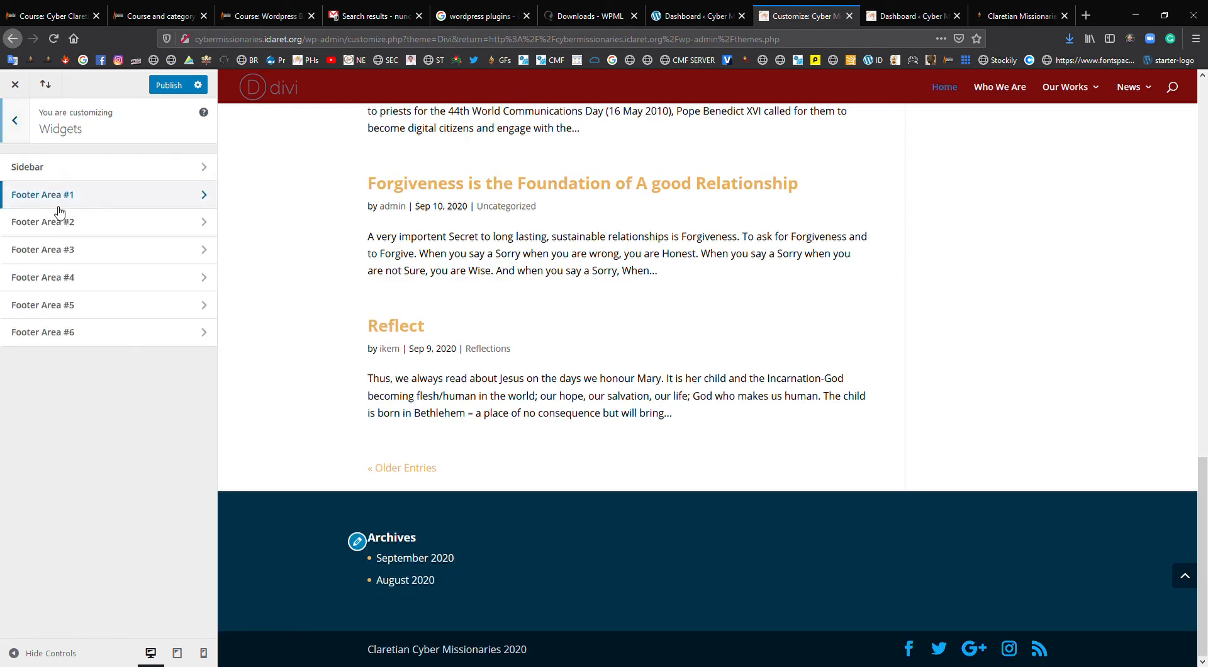
pyautogui.click(101, 231)
pyautogui.click(105, 164)
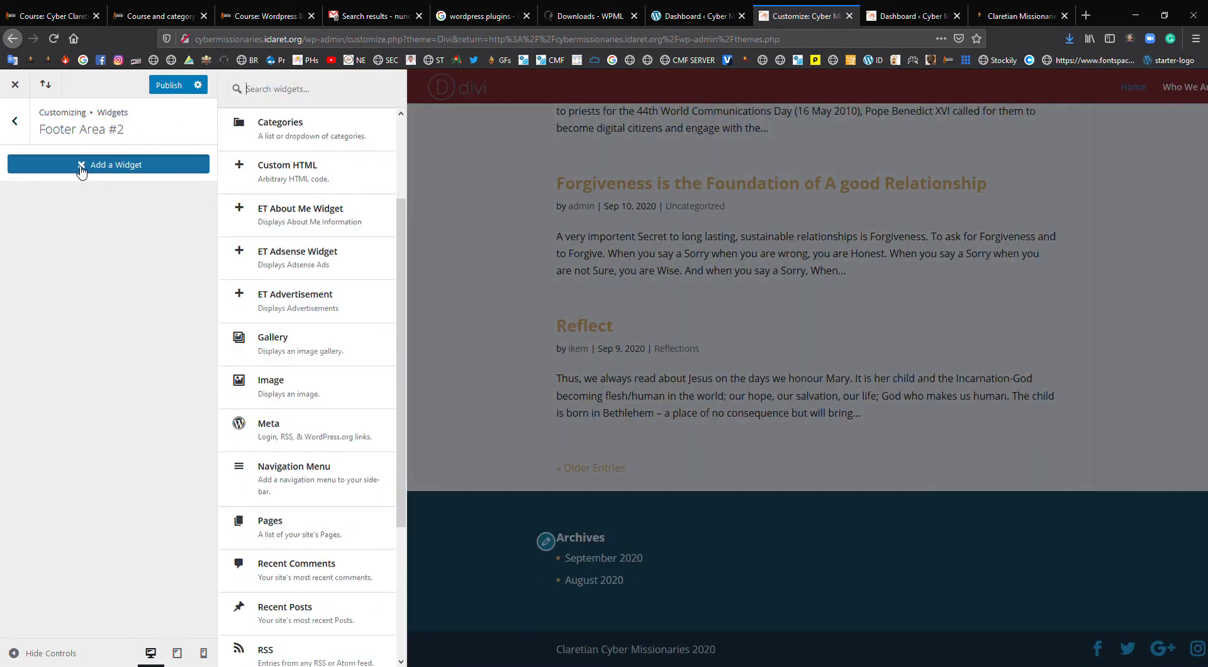
pyautogui.click(309, 138)
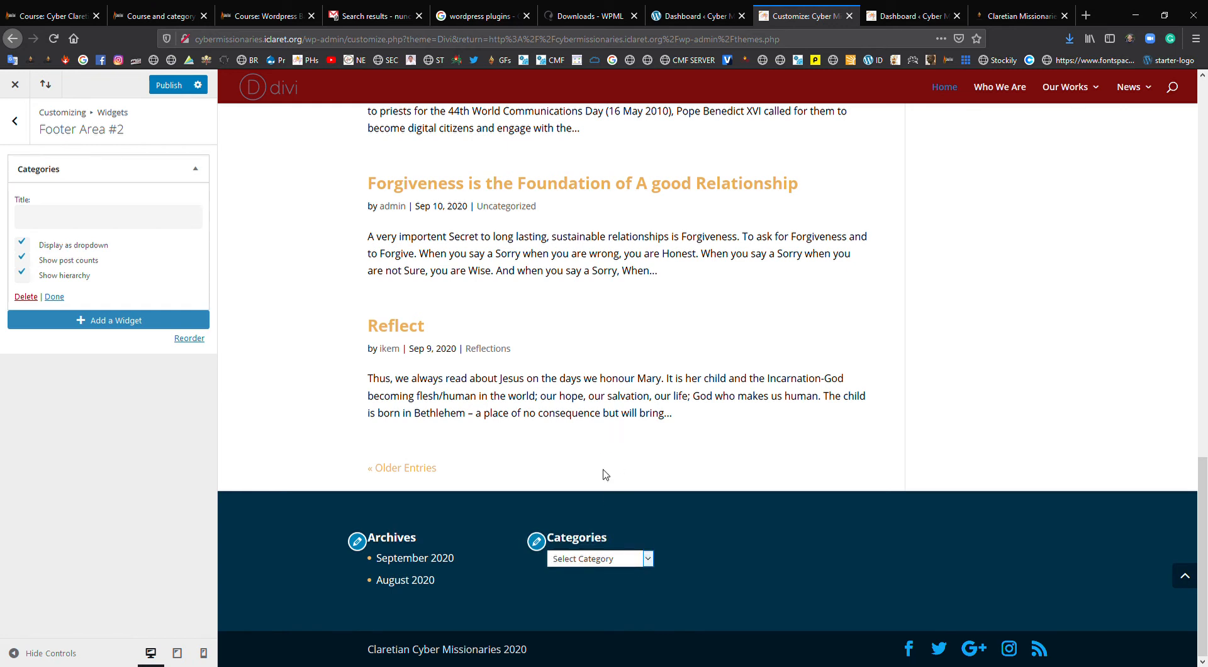
pyautogui.click(54, 296)
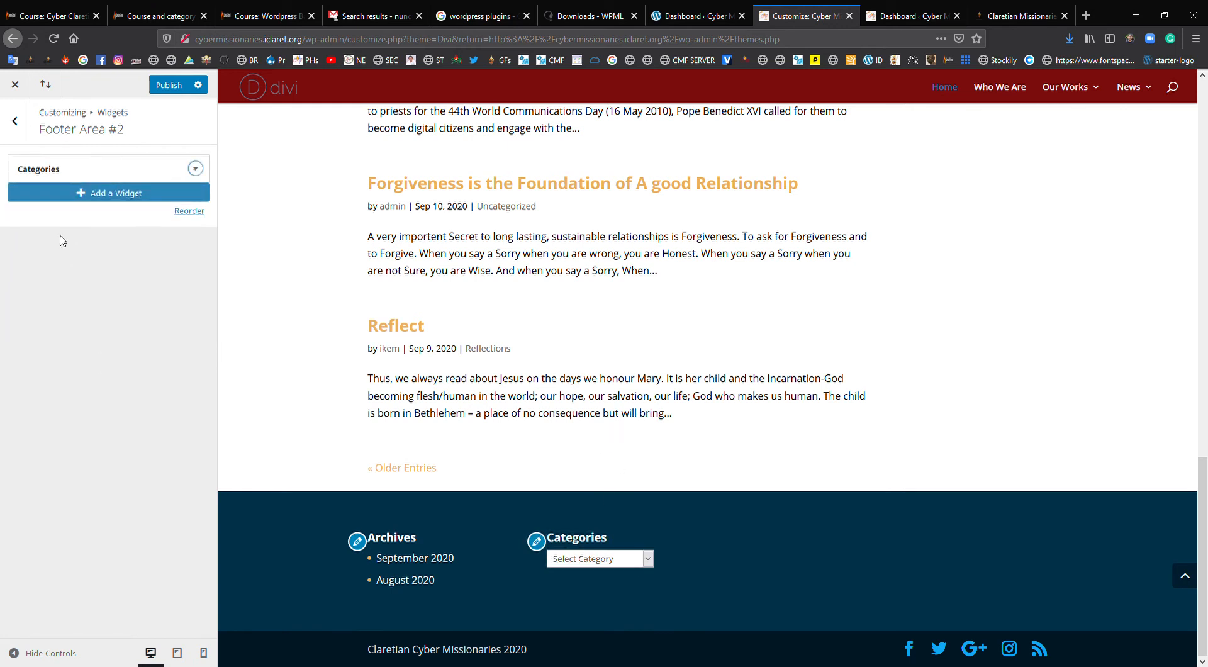
# - Add a Video widget to Footer Area #3 and choose to insert its video from a URL
pyautogui.click(14, 121)
pyautogui.click(97, 250)
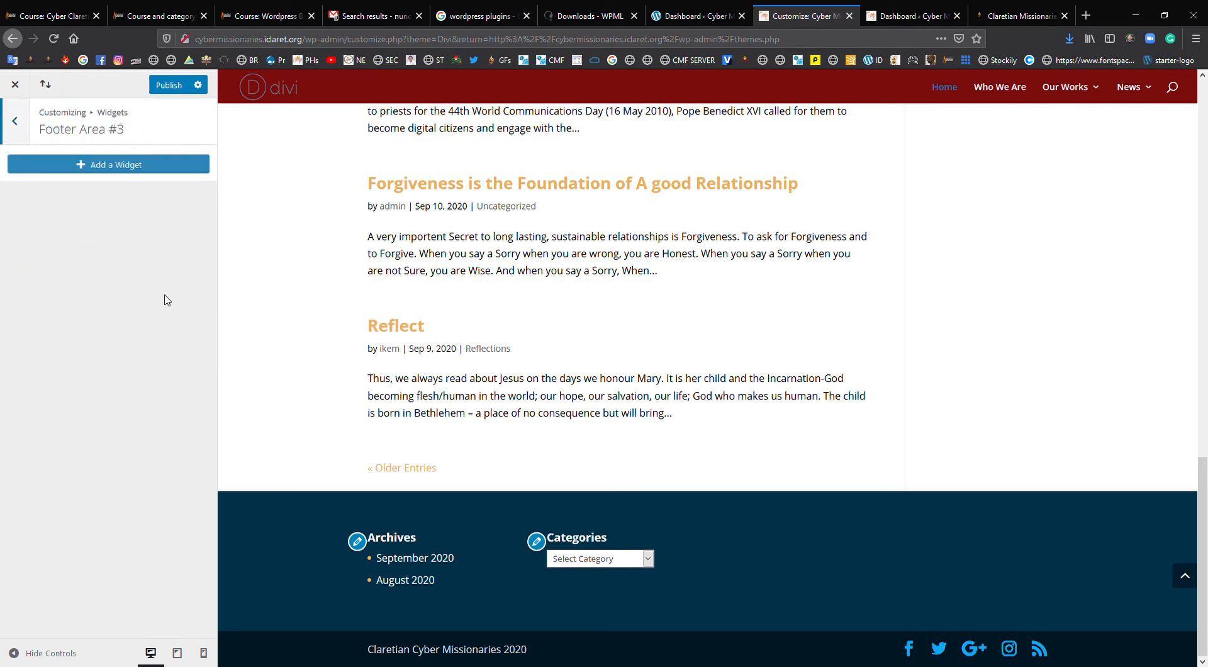
pyautogui.click(118, 165)
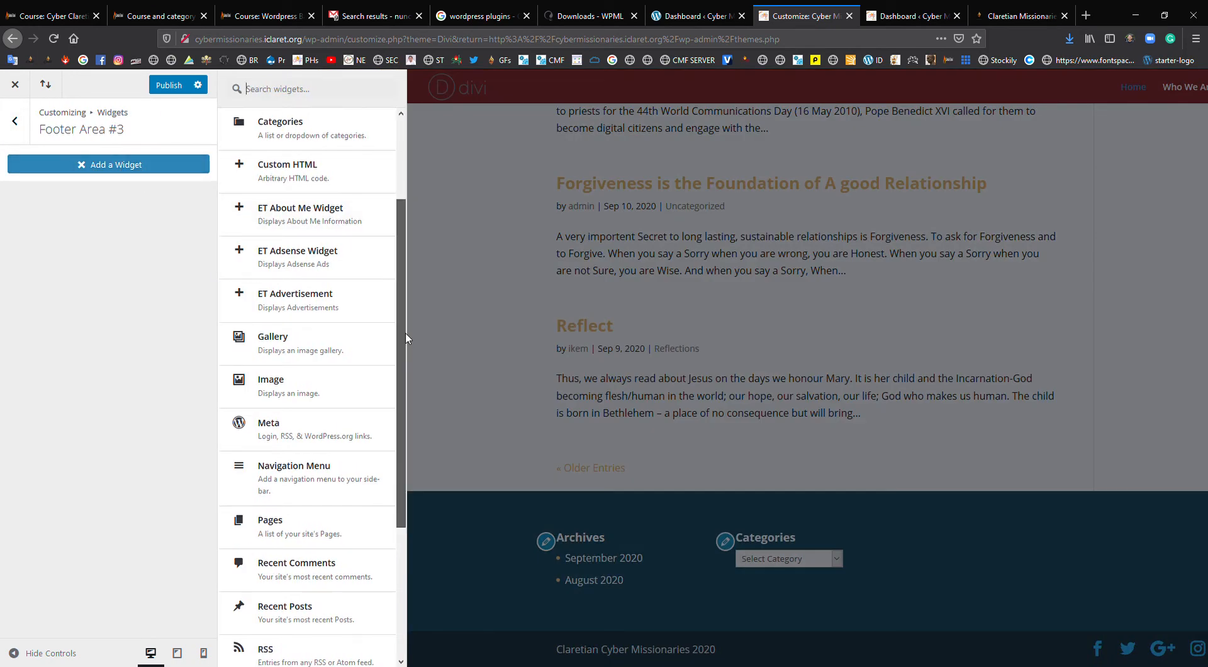
pyautogui.scroll(-5, 396, 428)
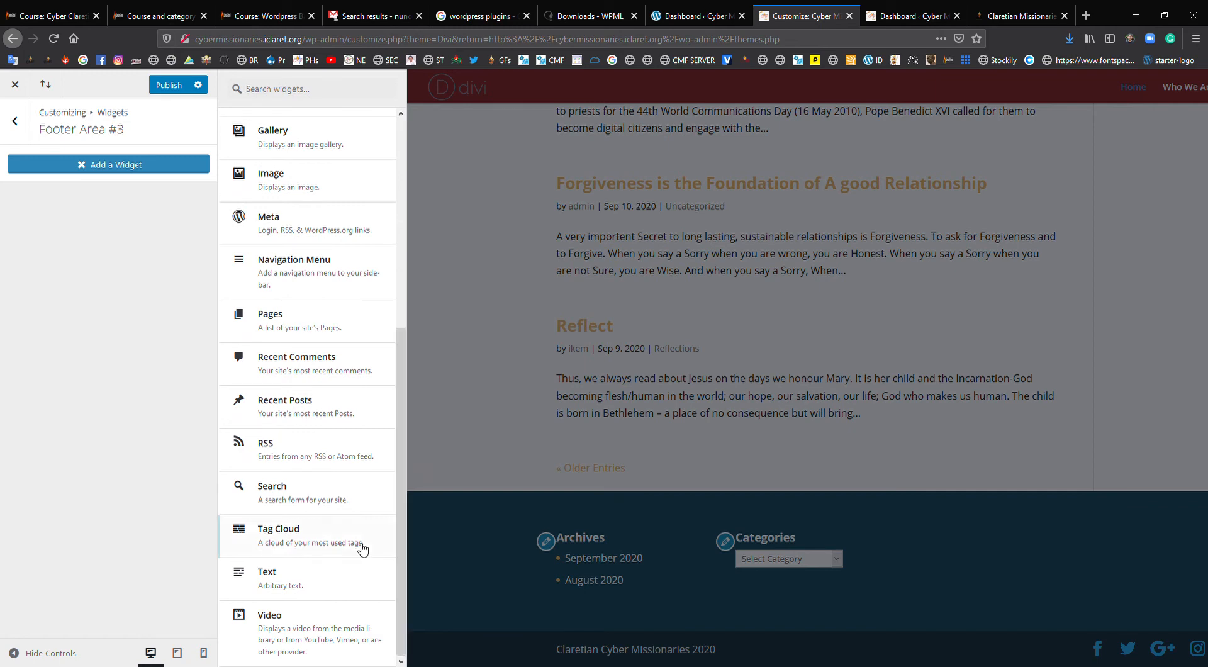
pyautogui.click(356, 619)
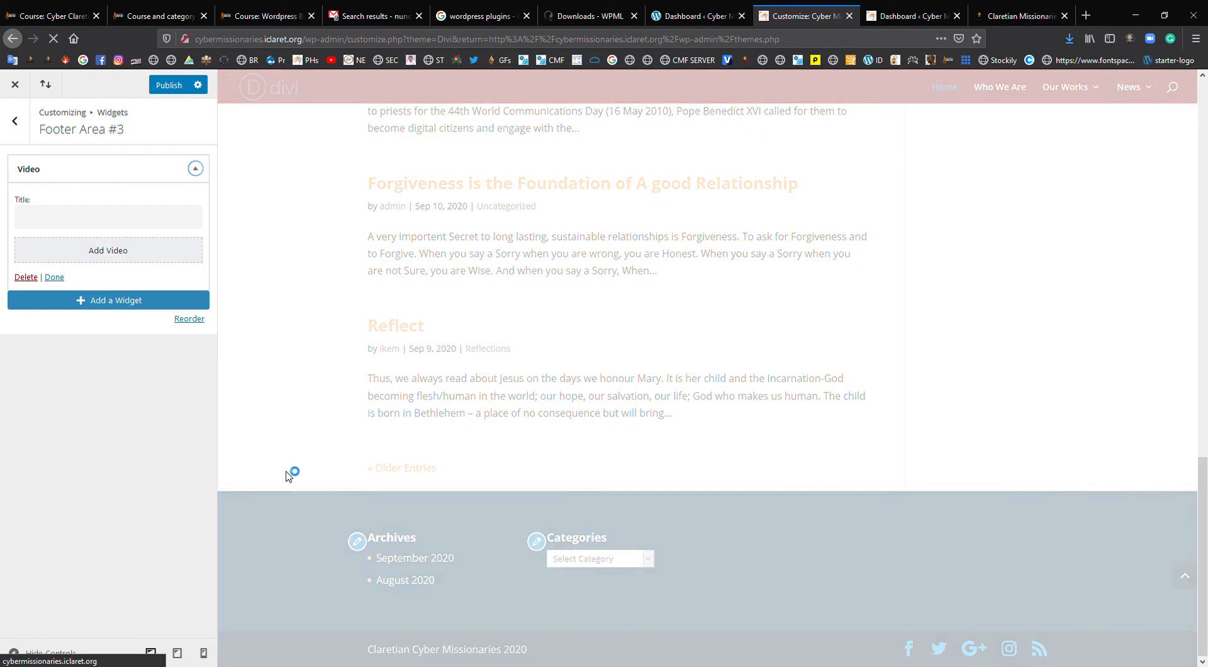
pyautogui.click(125, 256)
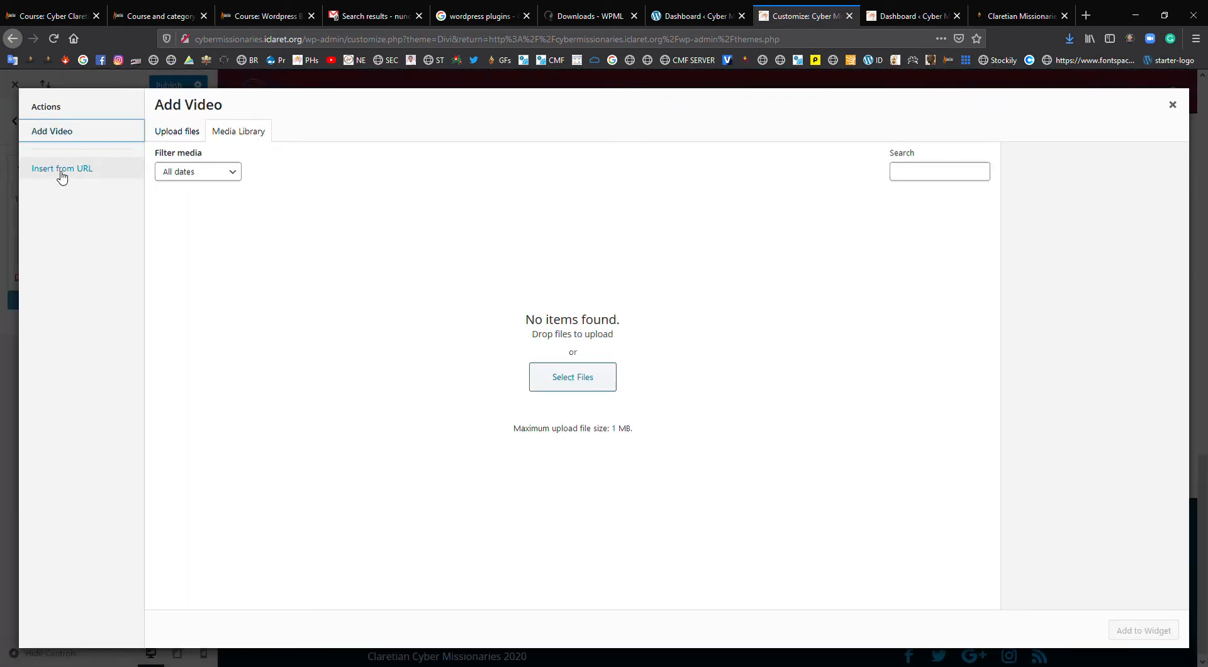
pyautogui.click(60, 169)
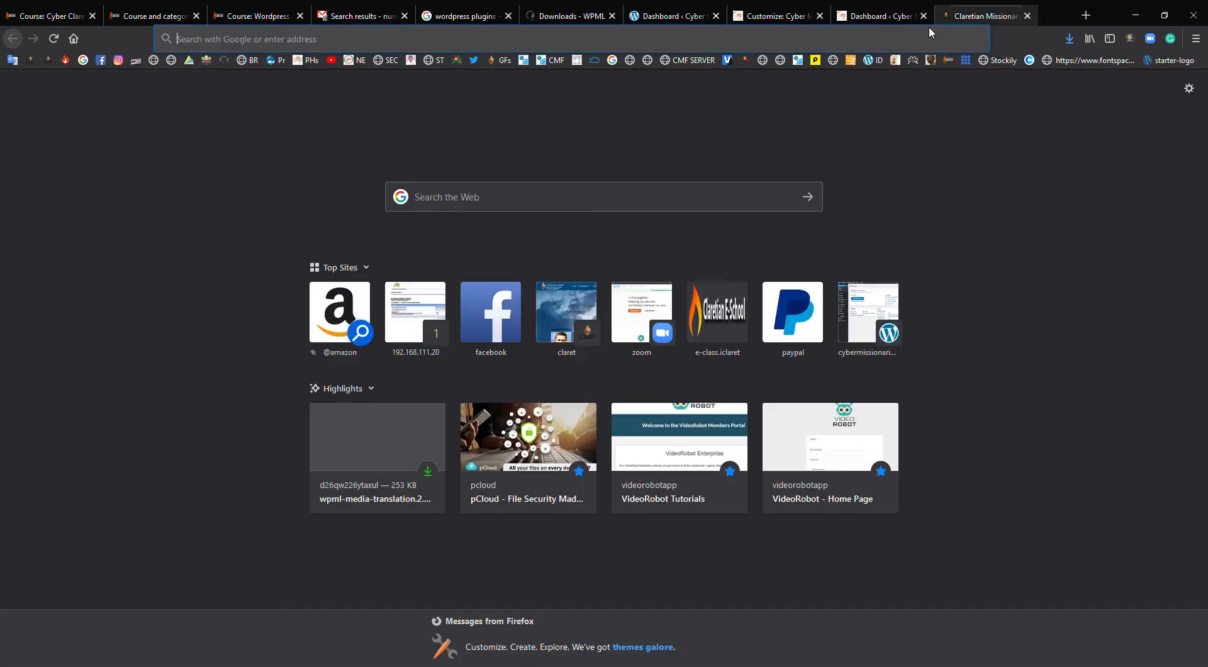
# - Open YouTube in a new tab, search for "iclaret" and look through the results for a video
pyautogui.click(1083, 15)
pyautogui.click(332, 60)
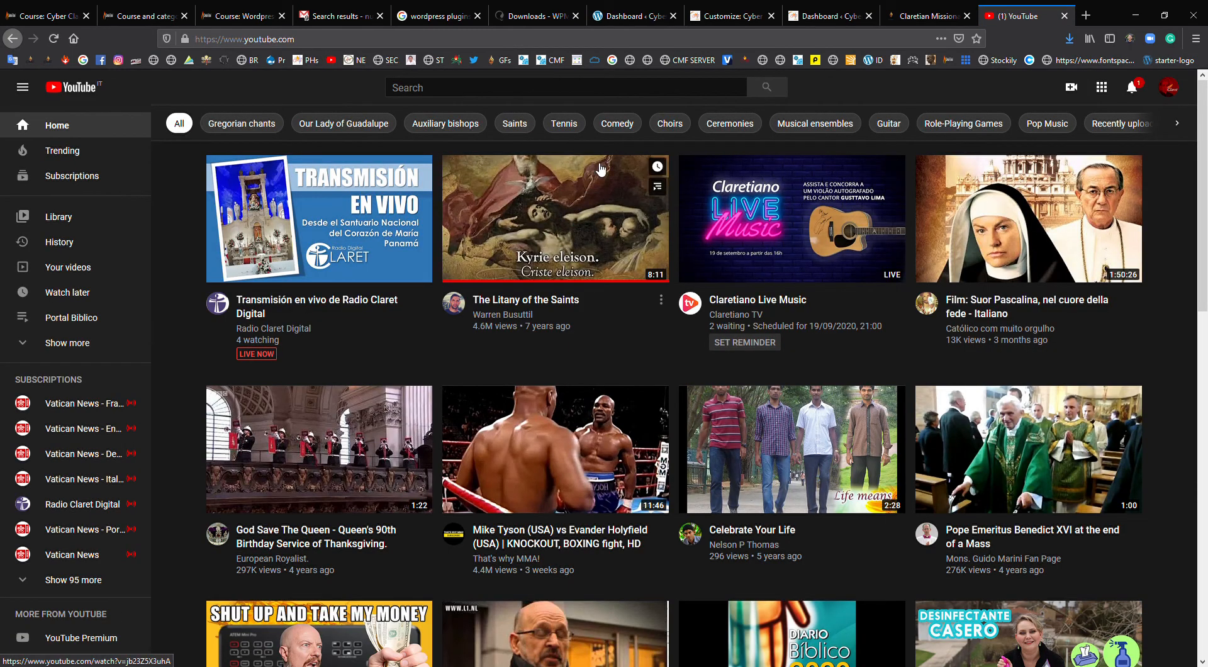
pyautogui.click(518, 95)
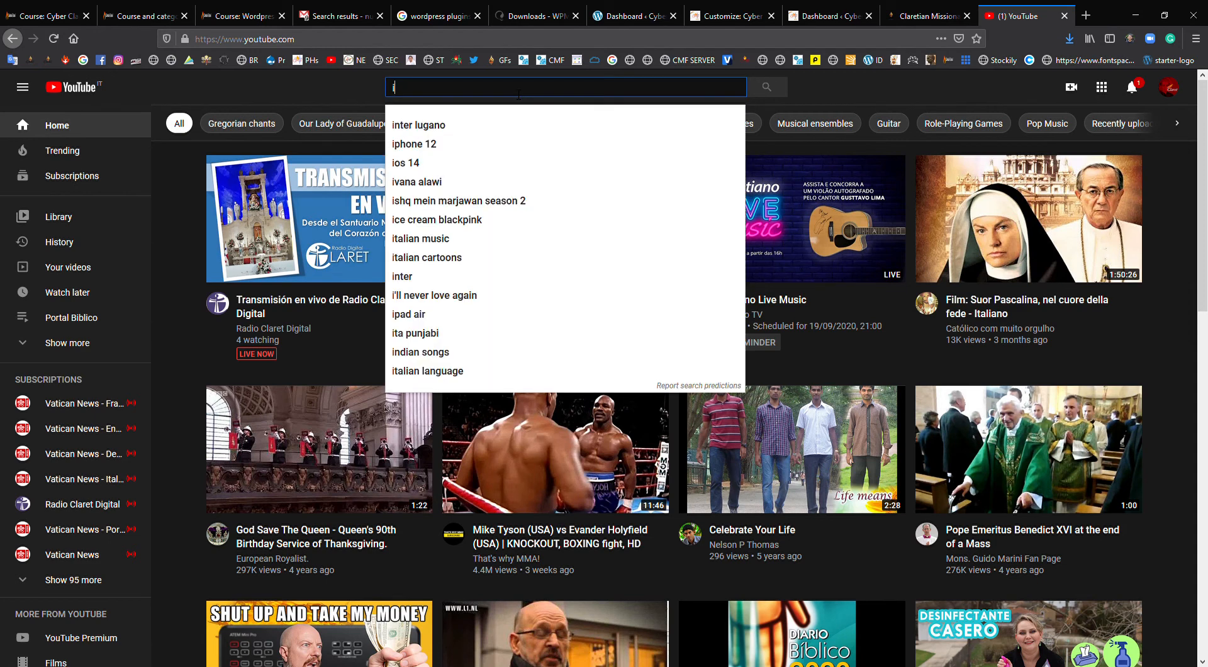
pyautogui.write('c')
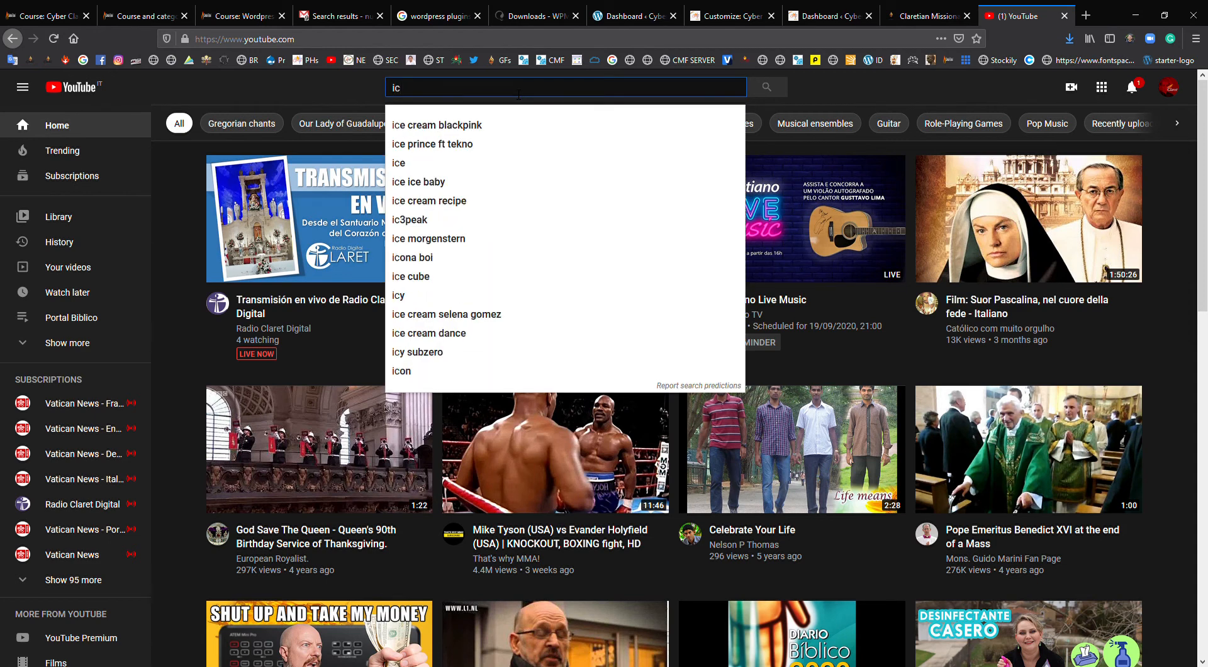
pyautogui.write('laret')
pyautogui.press('Return')
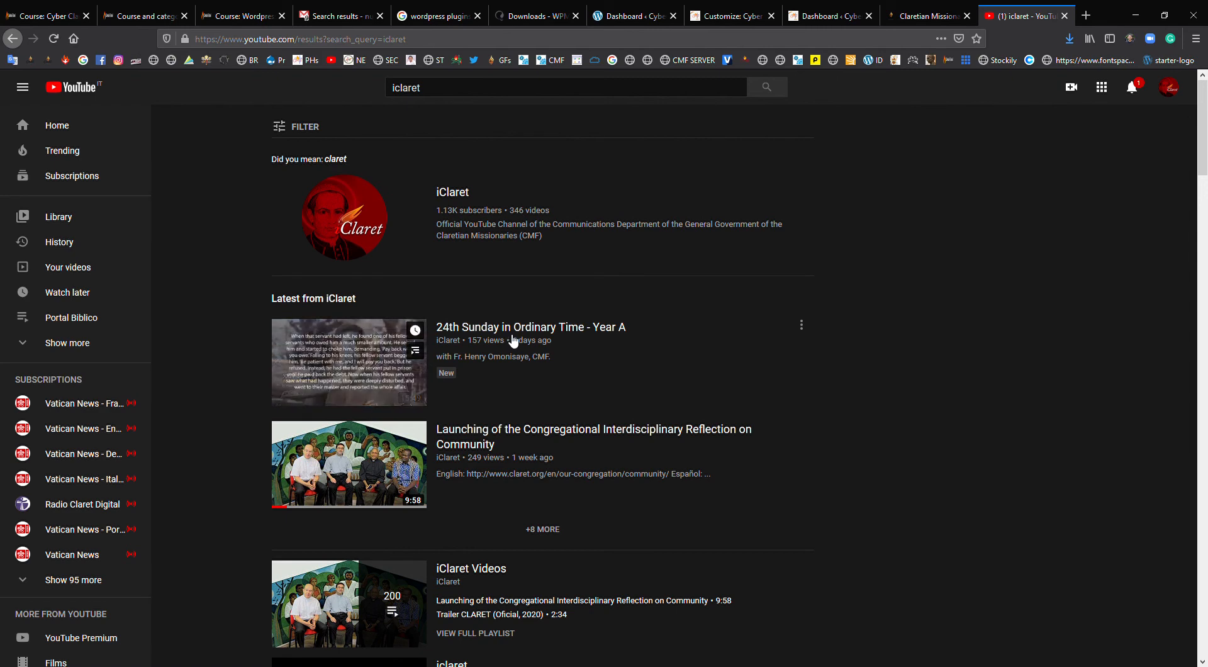
pyautogui.scroll(-10, 607, 376)
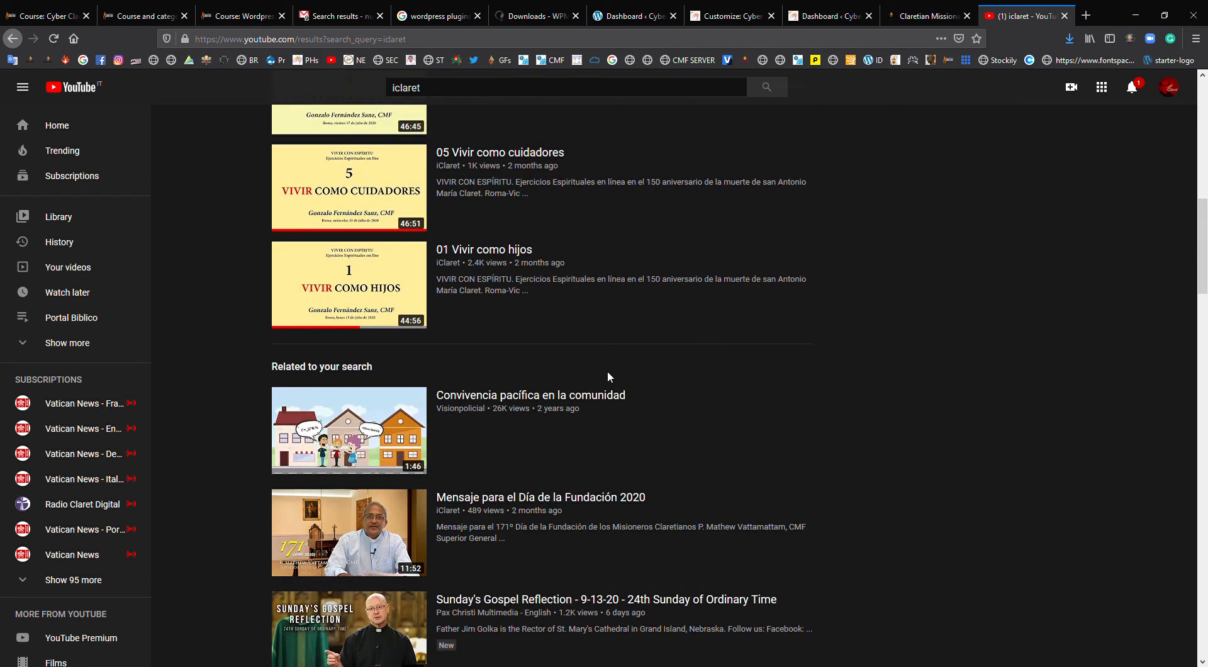
pyautogui.scroll(-3, 607, 376)
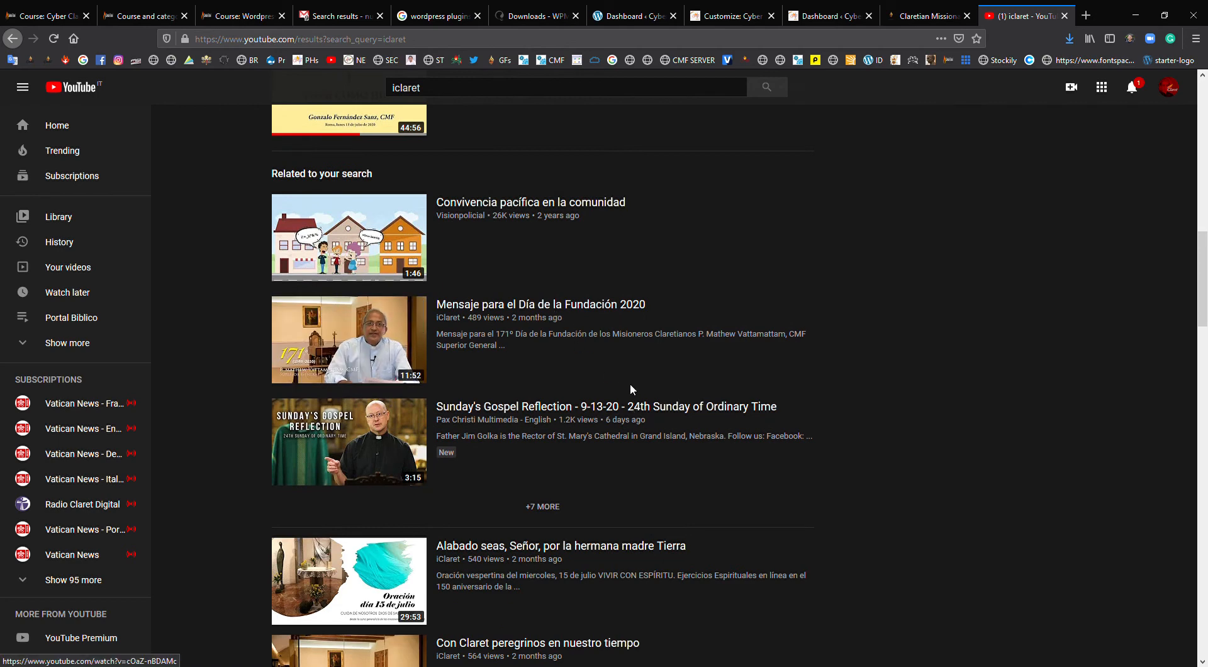
pyautogui.click(925, 16)
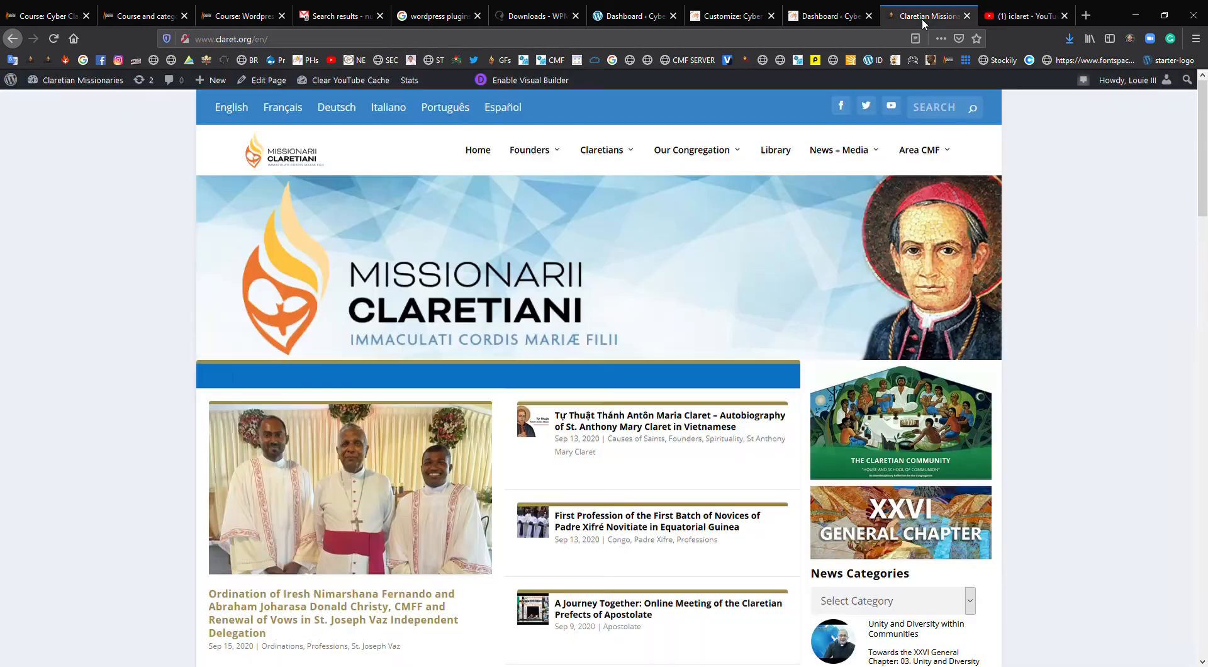
pyautogui.click(827, 16)
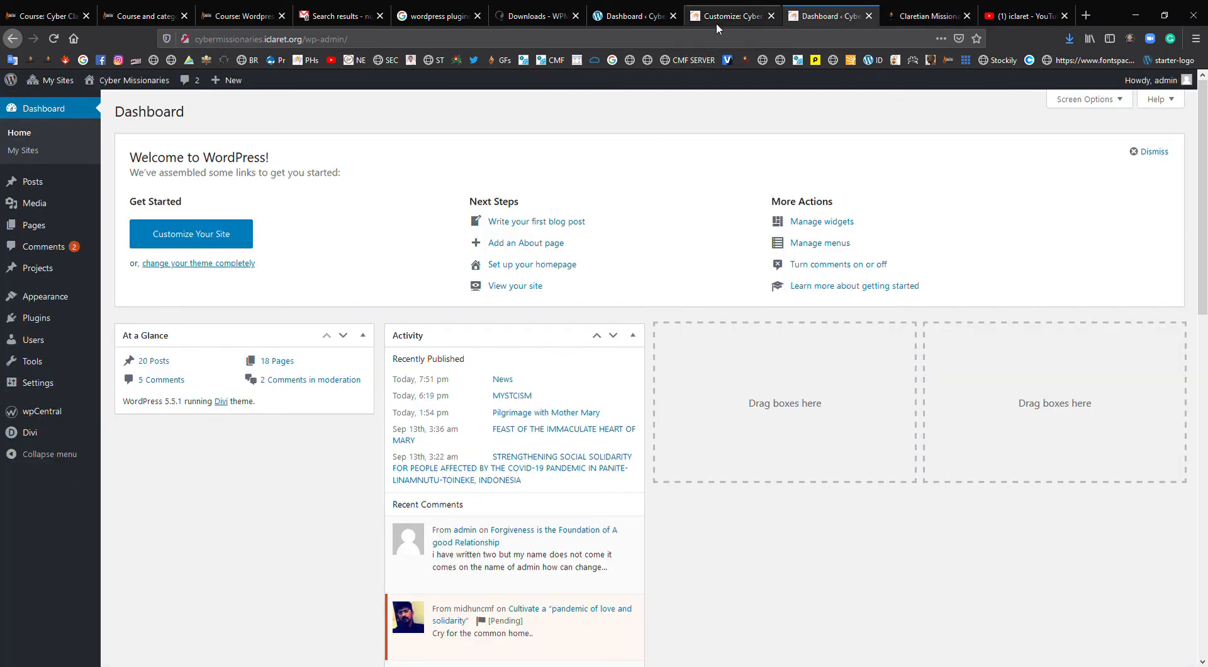
pyautogui.click(731, 17)
pyautogui.click(267, 160)
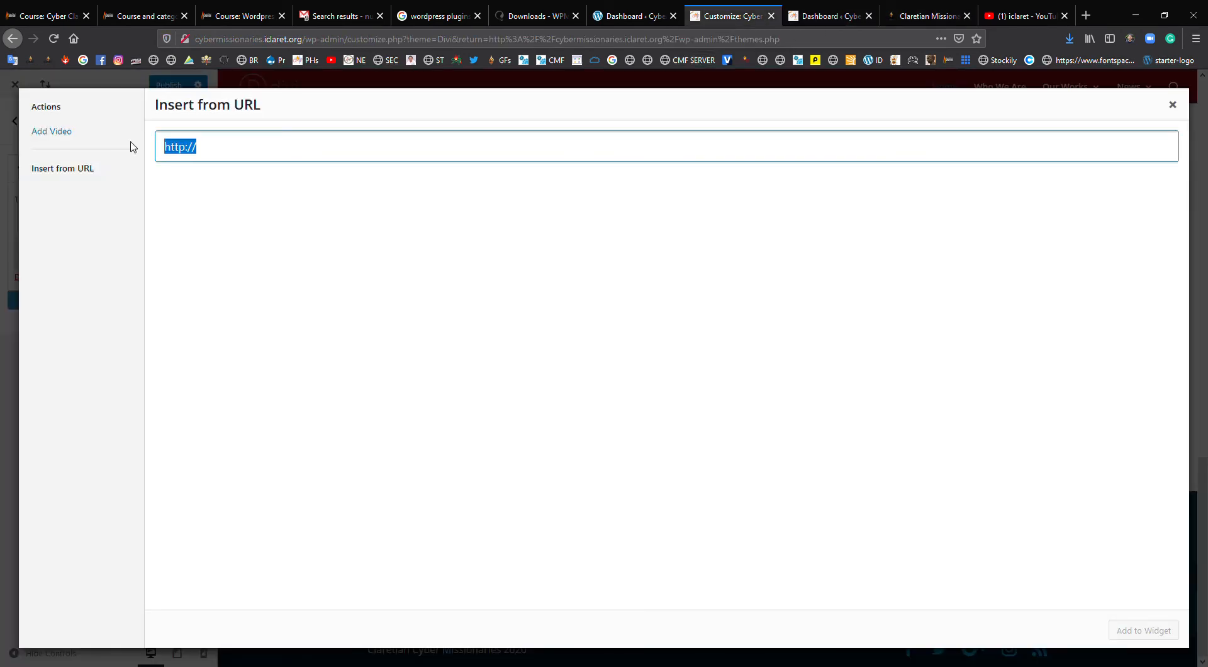
pyautogui.write('https://www.youtube.com/watch?v=cOaZ-nBDAMc')
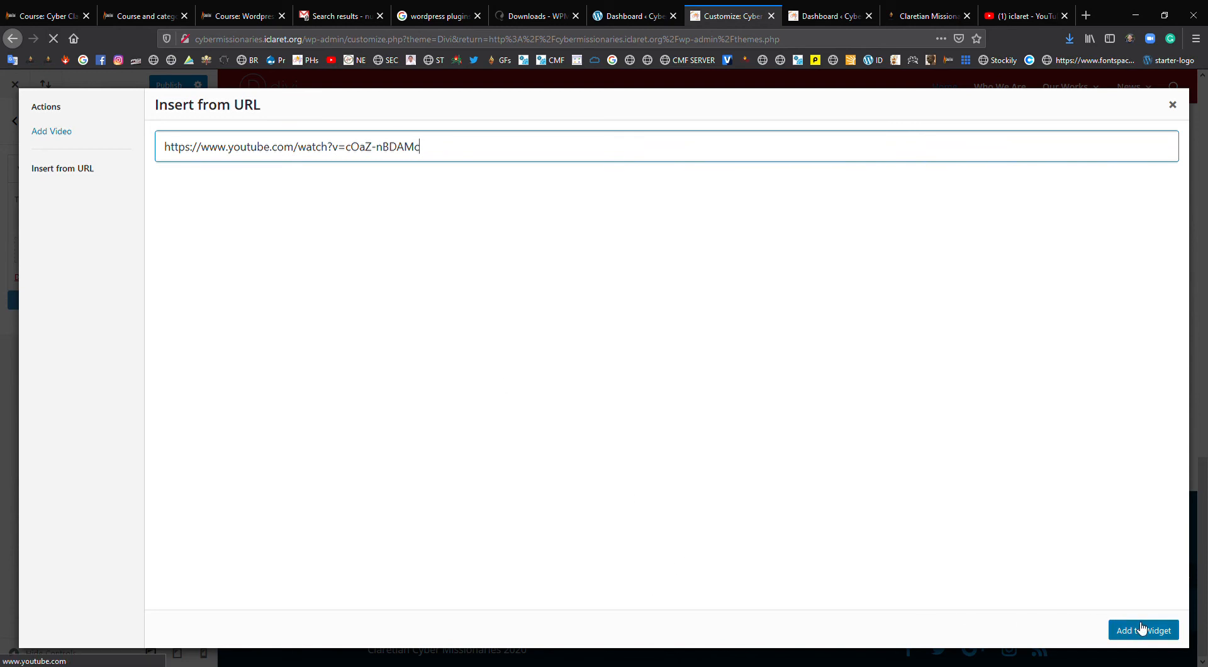
pyautogui.click(1126, 630)
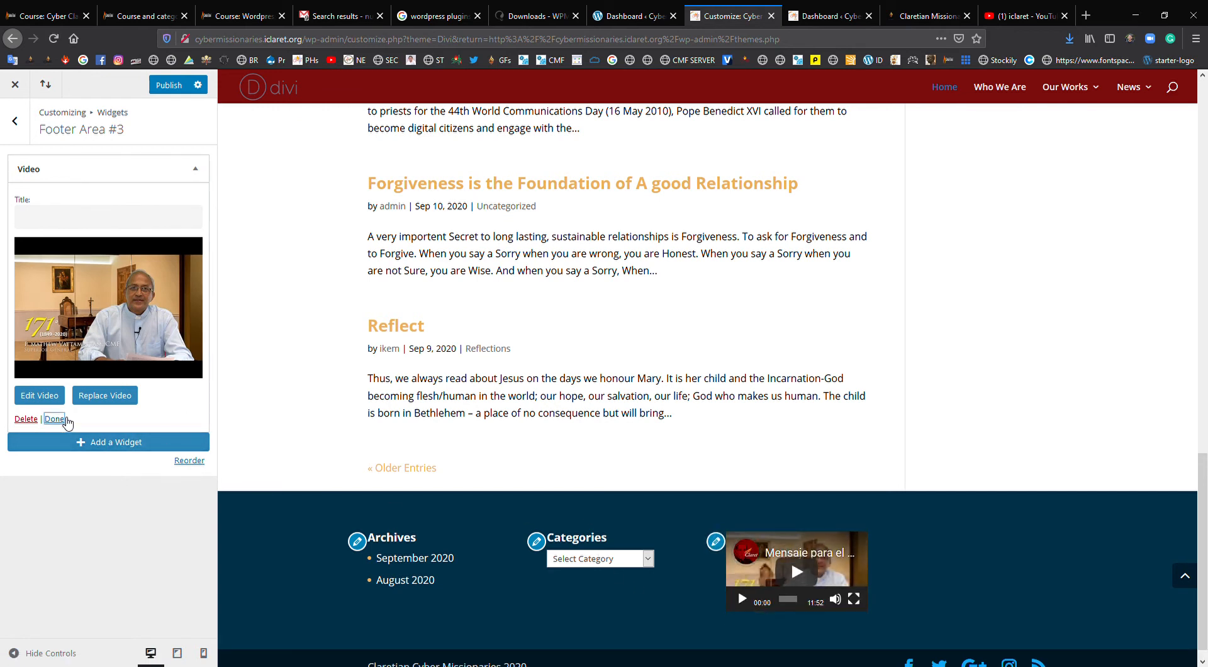
pyautogui.click(54, 418)
pyautogui.click(14, 121)
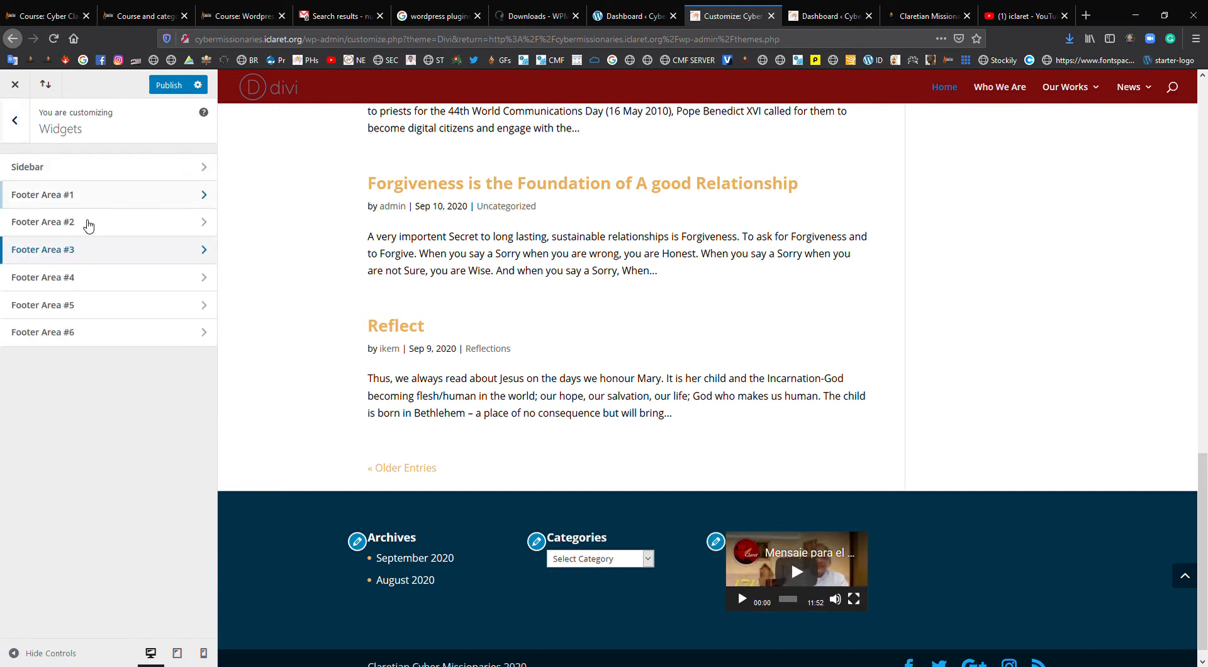
pyautogui.click(102, 284)
pyautogui.click(109, 164)
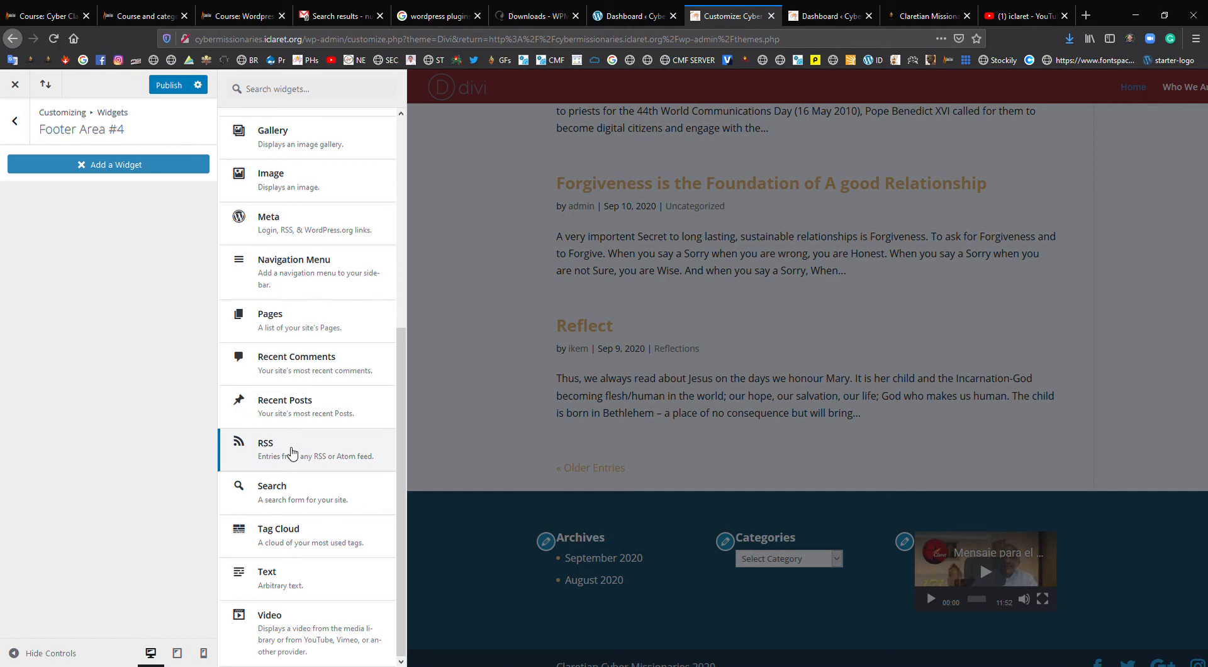
pyautogui.click(292, 451)
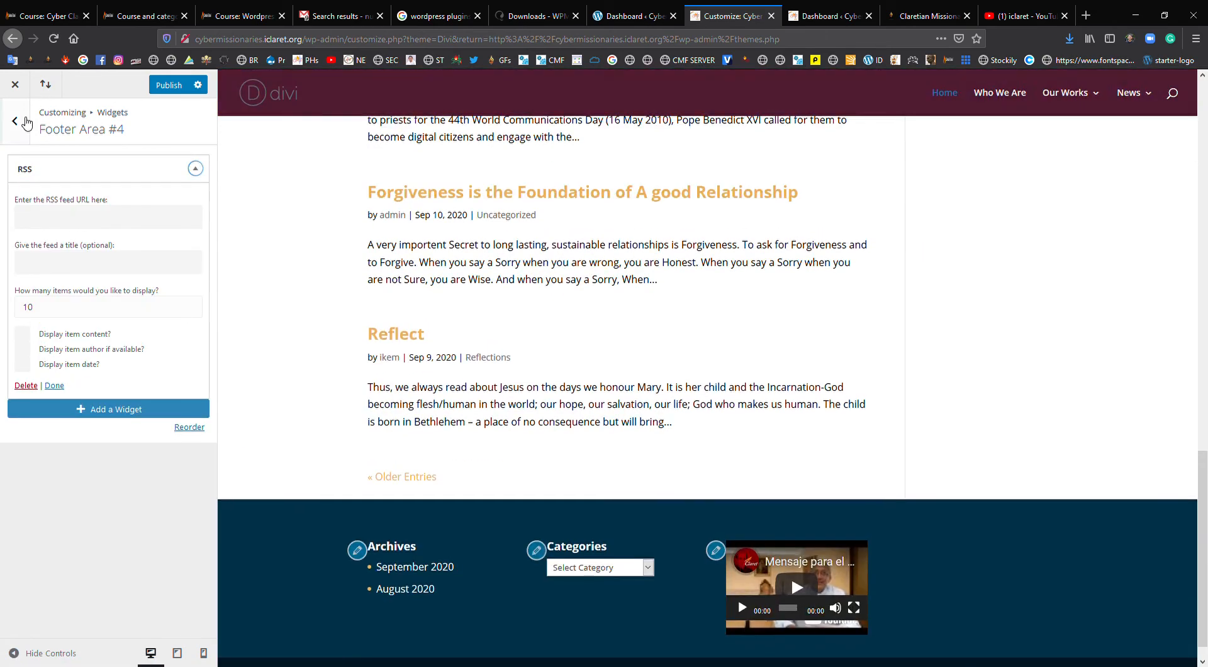
pyautogui.click(15, 121)
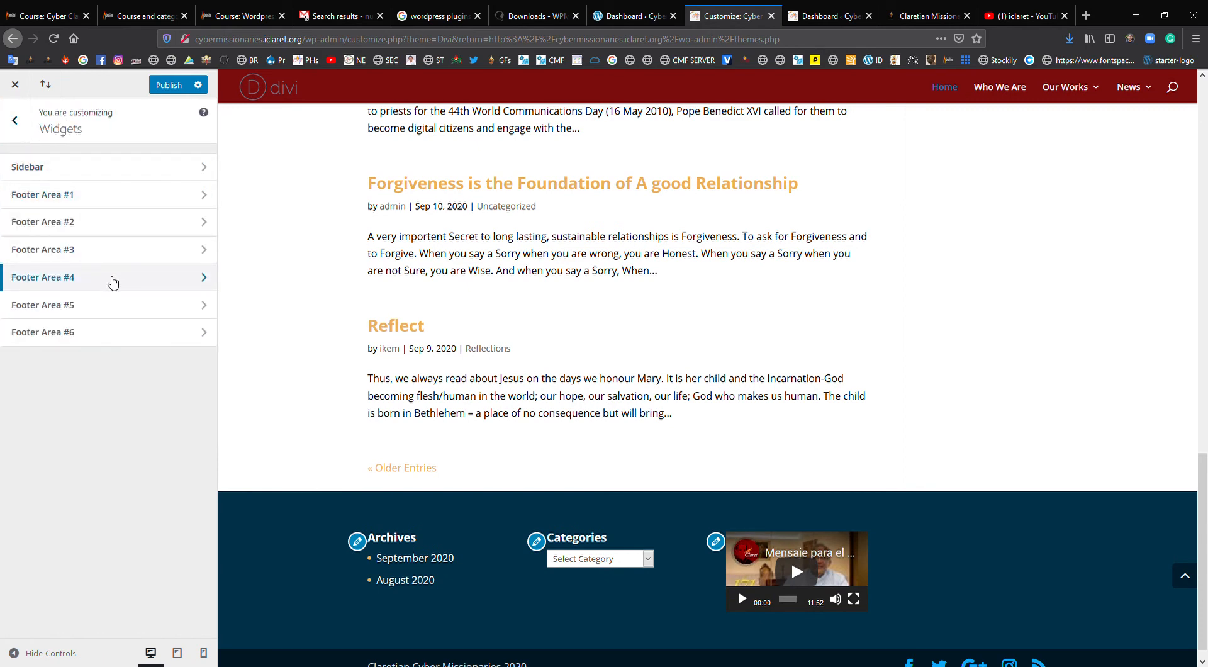
pyautogui.click(113, 278)
pyautogui.click(26, 384)
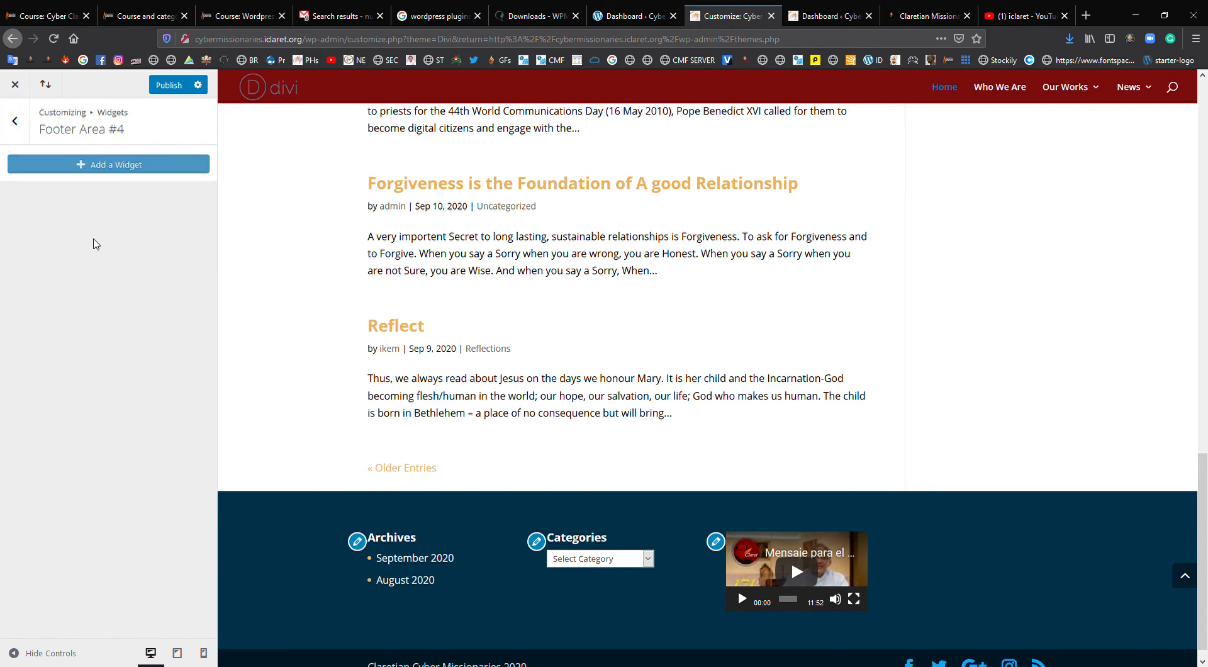
# - Add an untitled Text widget to Footer Area #4 reading "This is a dummy website for those who are learning basic Wordpress"
pyautogui.click(126, 165)
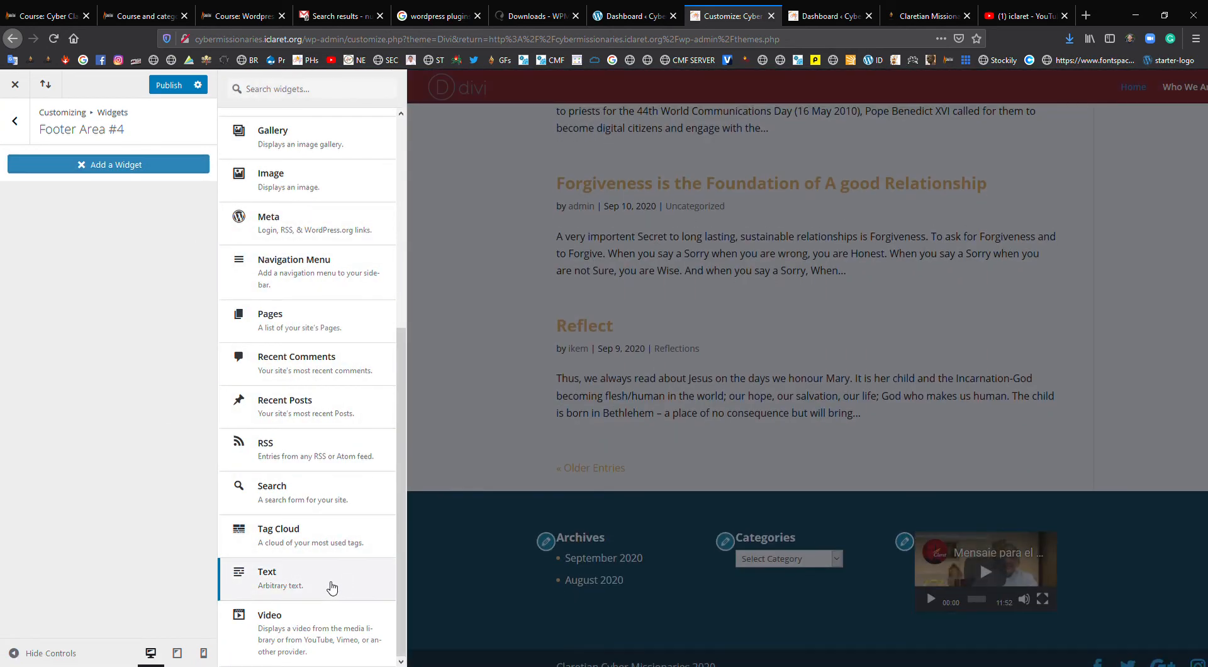
pyautogui.click(329, 582)
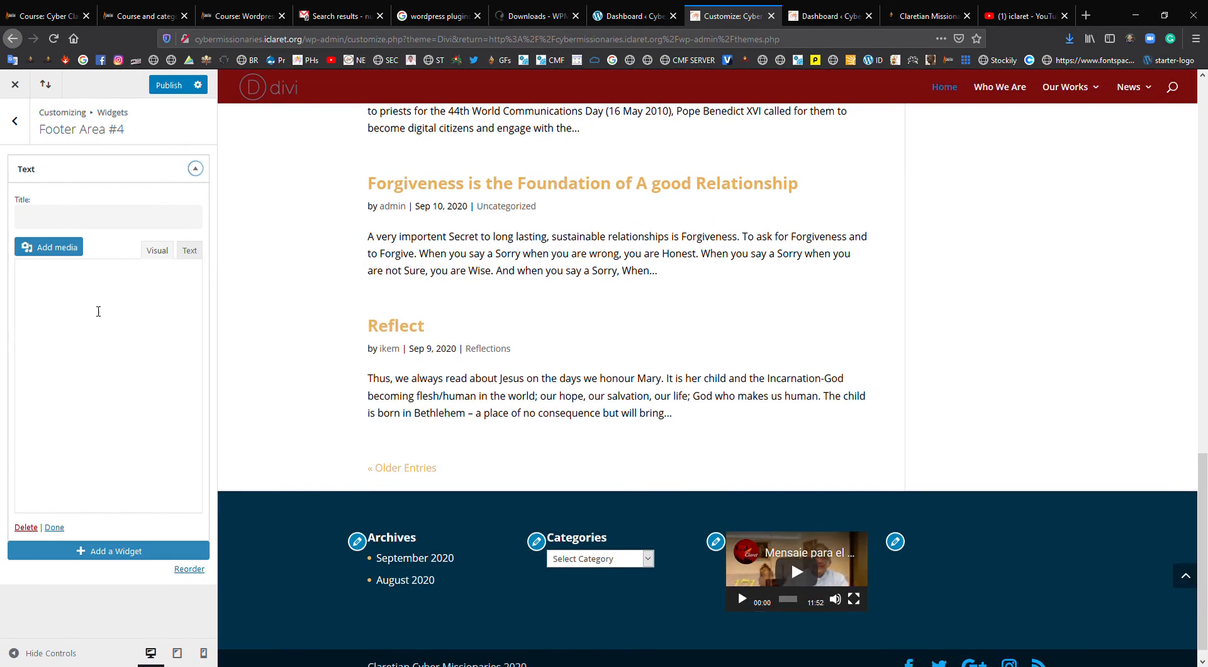
pyautogui.click(61, 321)
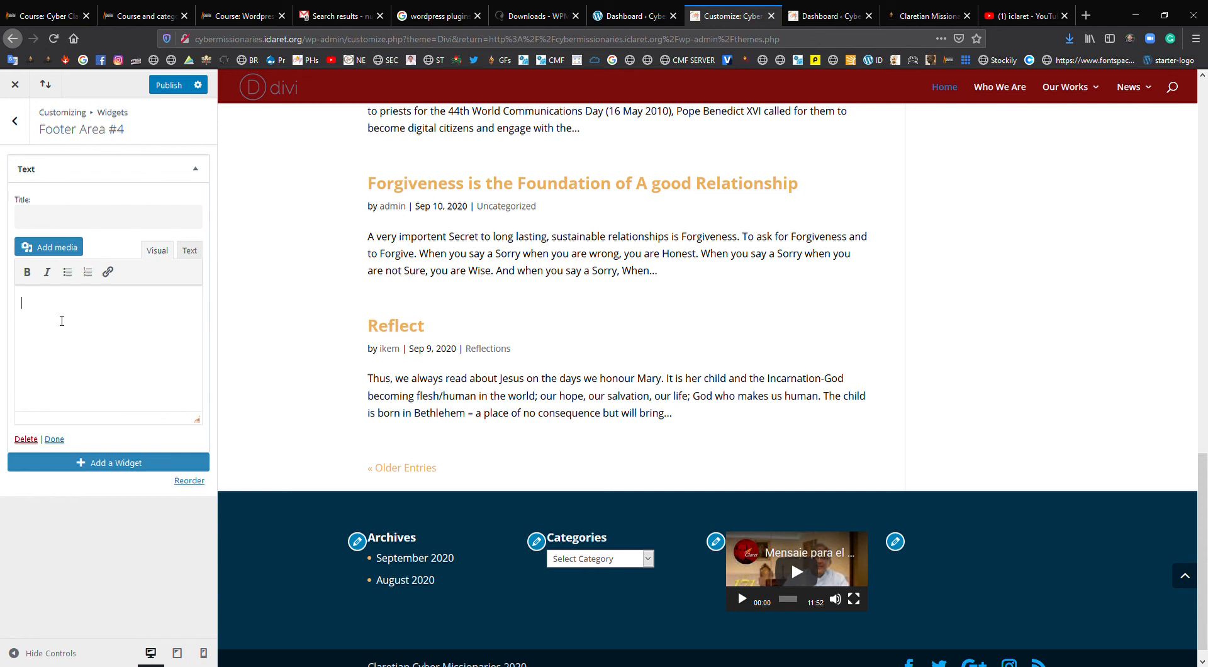
pyautogui.write('This ')
pyautogui.write('is a websi')
pyautogui.write('dummy')
pyautogui.write(' website f')
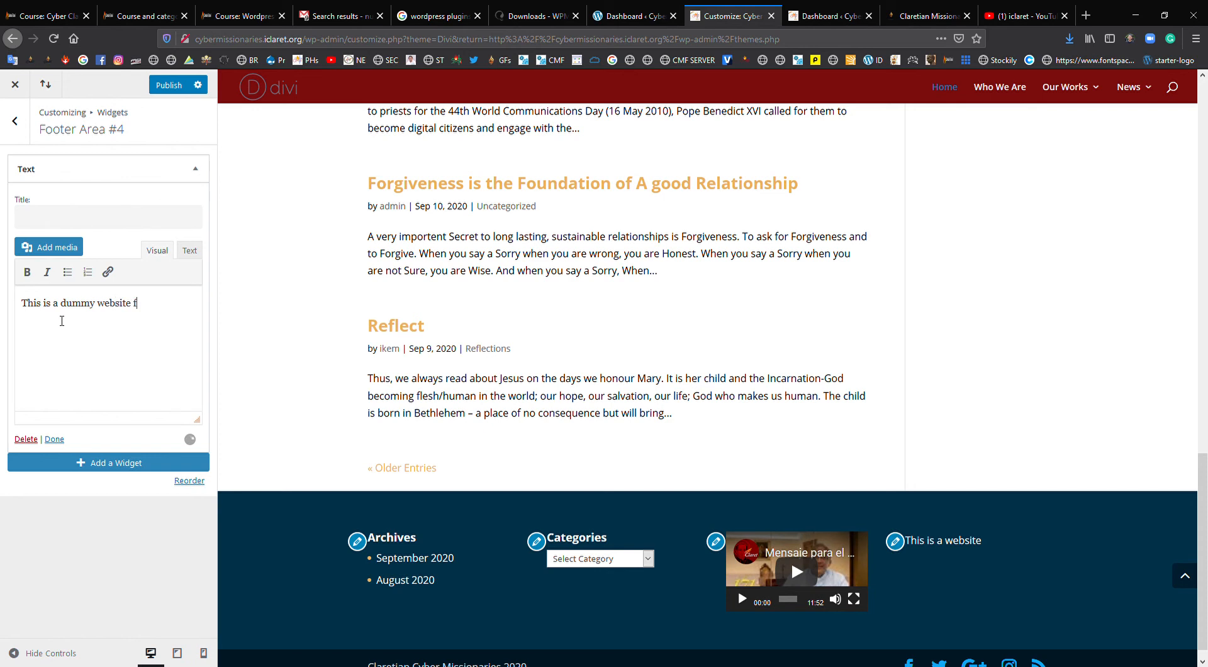
pyautogui.write('or the ')
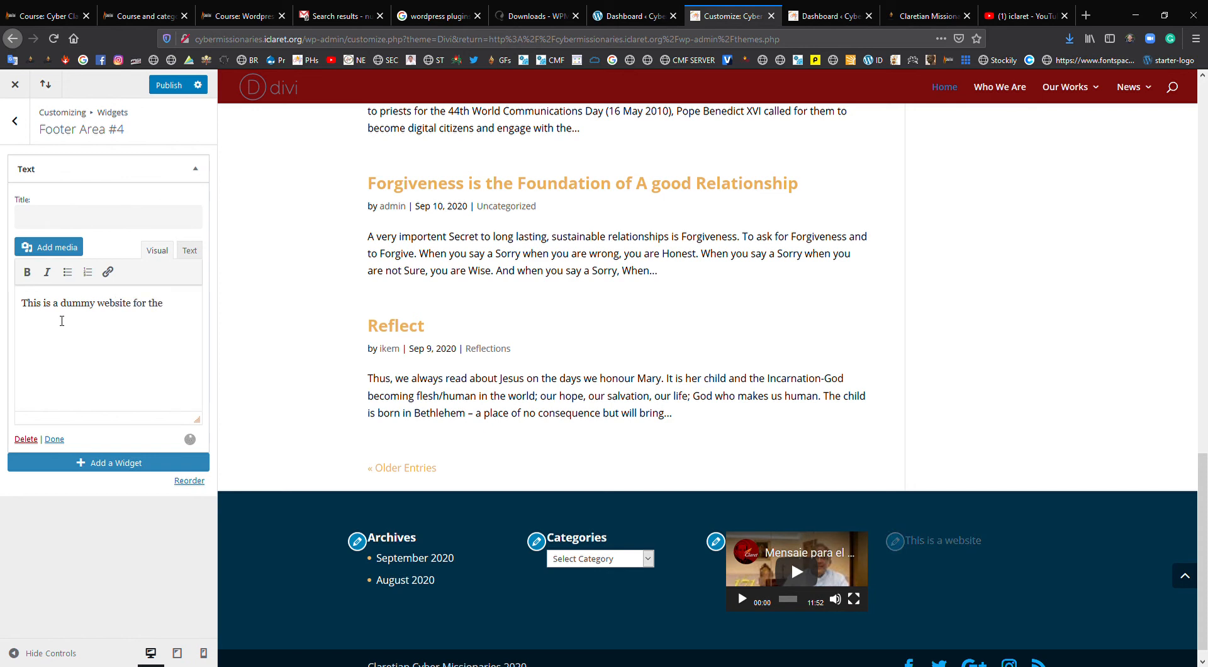
pyautogui.write('students pg')
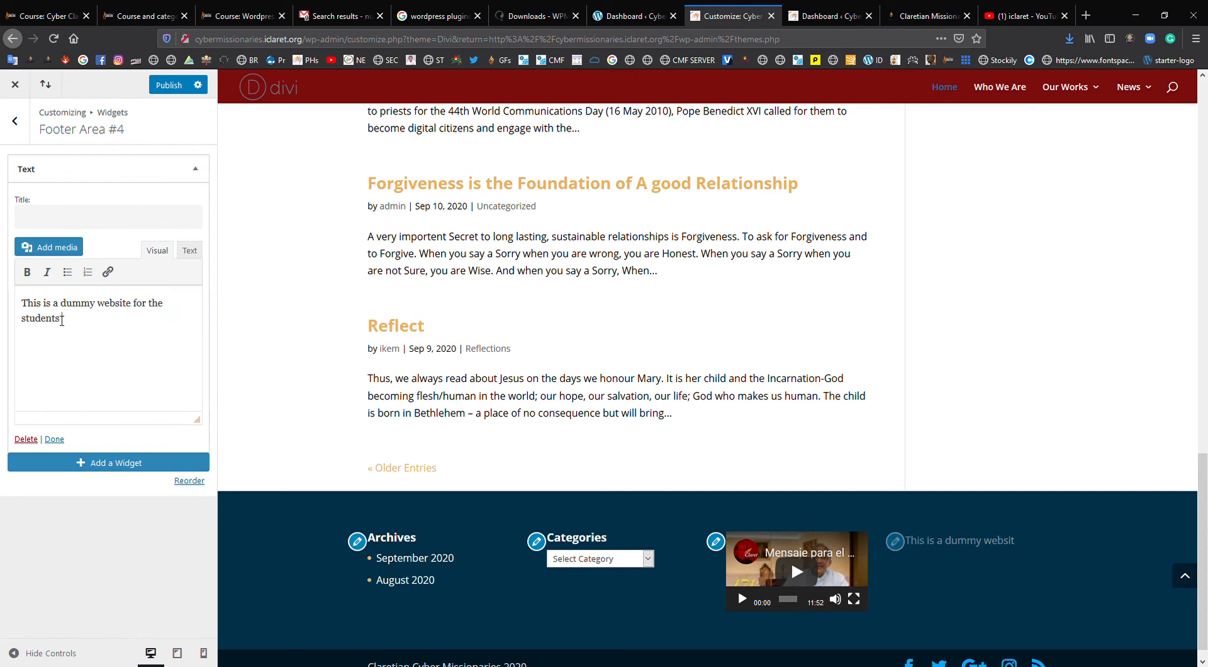
pyautogui.press('BackSpace')
pyautogui.press('BackSpace')
pyautogui.press('BackSpace')
pyautogui.press('BackSpace')
pyautogui.press('BackSpace')
pyautogui.press('BackSpace')
pyautogui.press('BackSpace')
pyautogui.press('BackSpace')
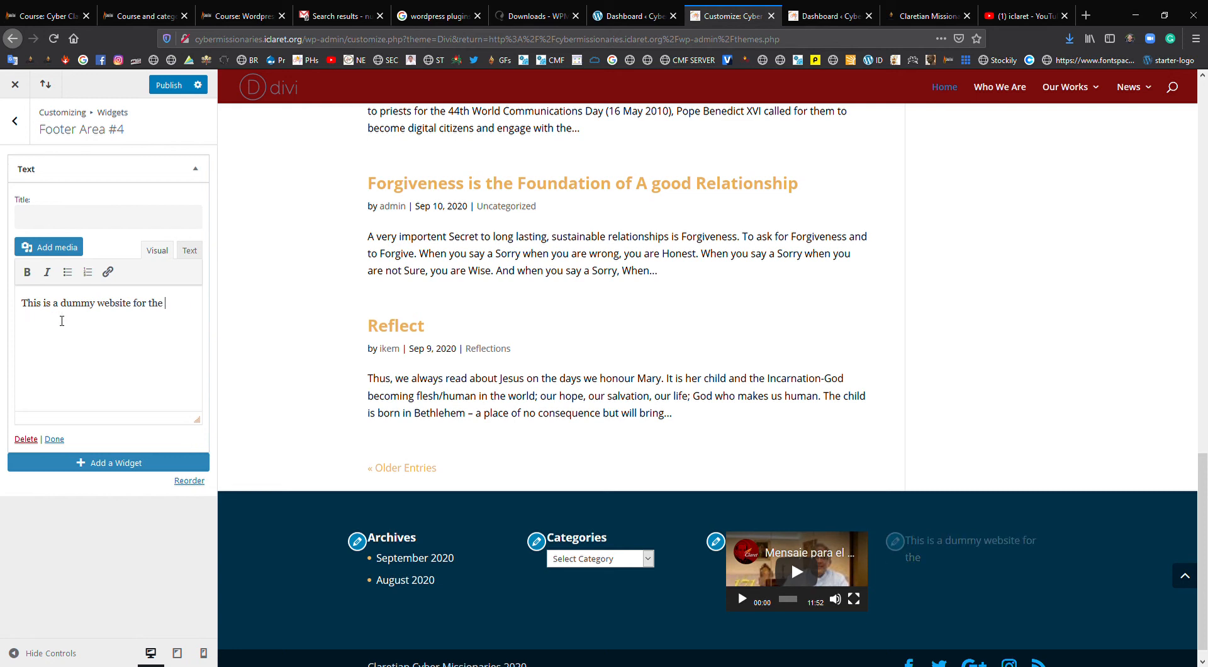
pyautogui.write('se who are')
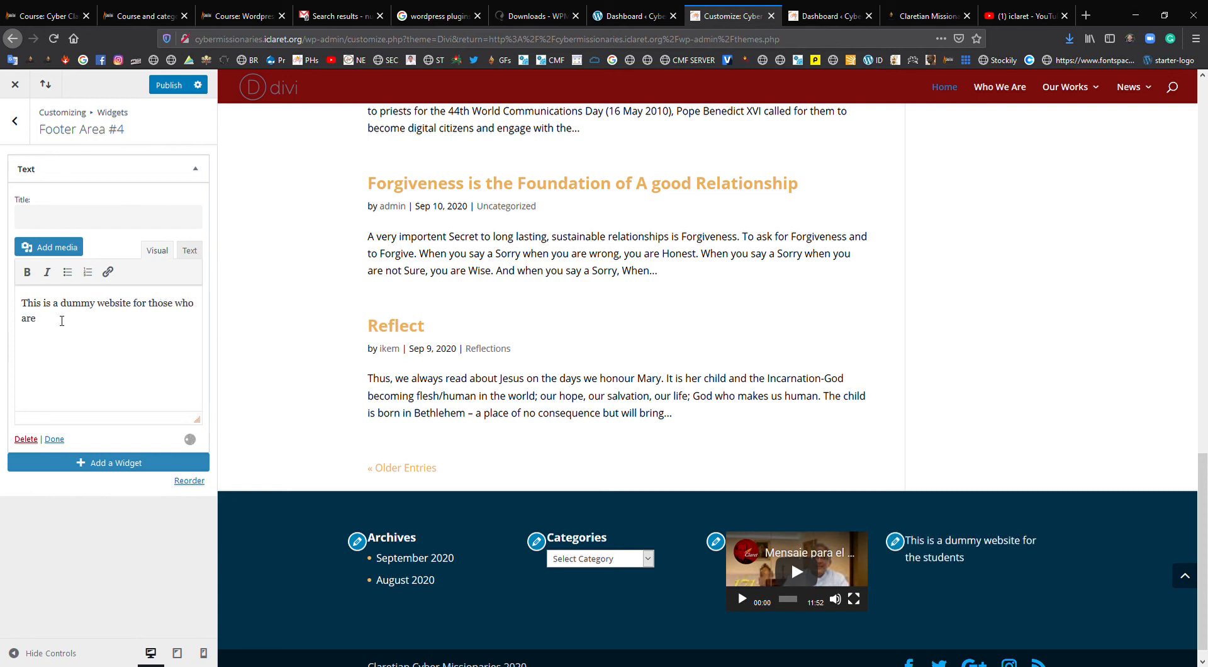
pyautogui.write(' learning basic Wordpress')
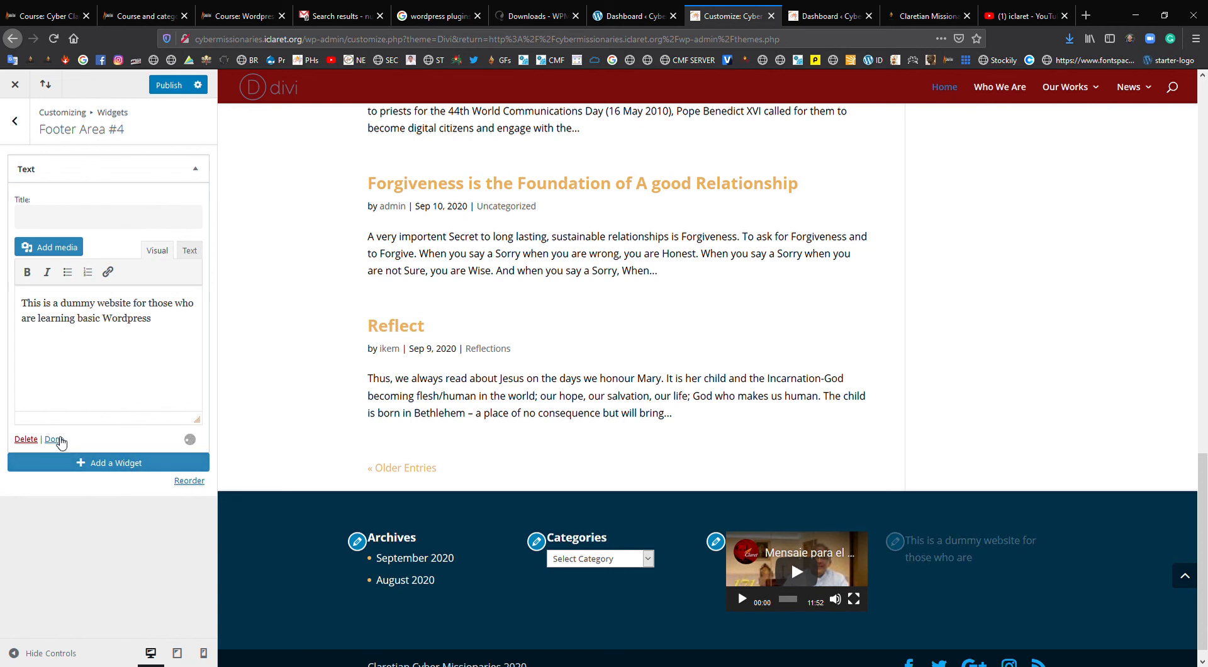
pyautogui.click(54, 438)
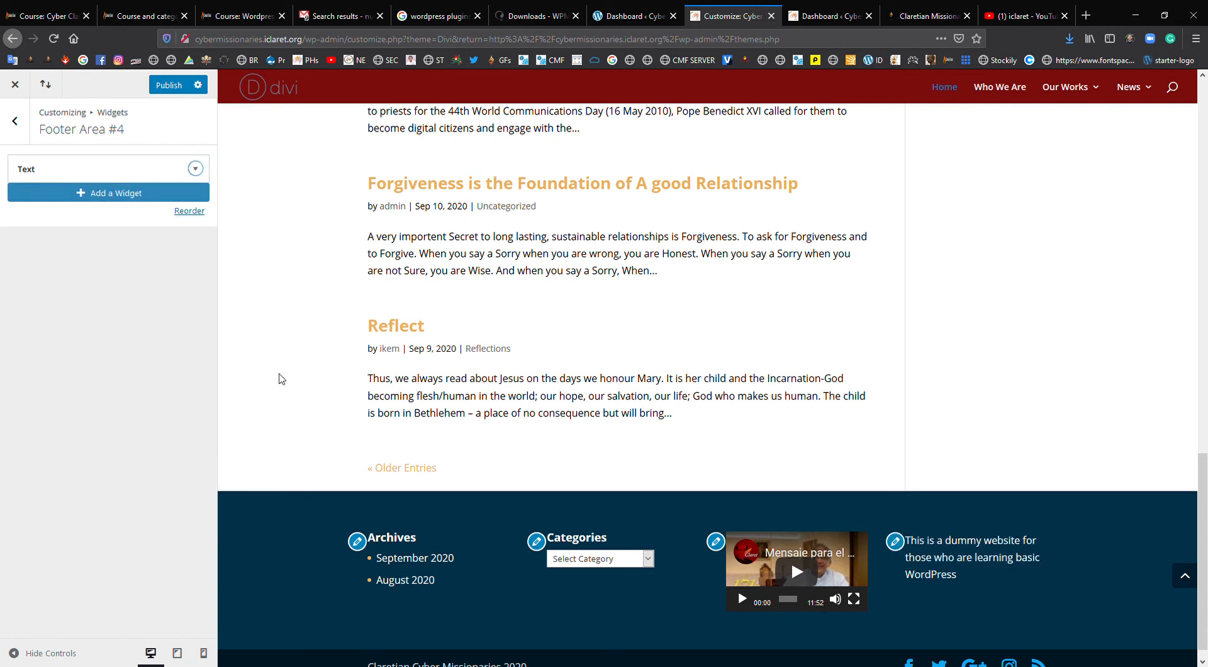
# - Publish the customizer changes to the sidebar and footer widgets
pyautogui.click(168, 85)
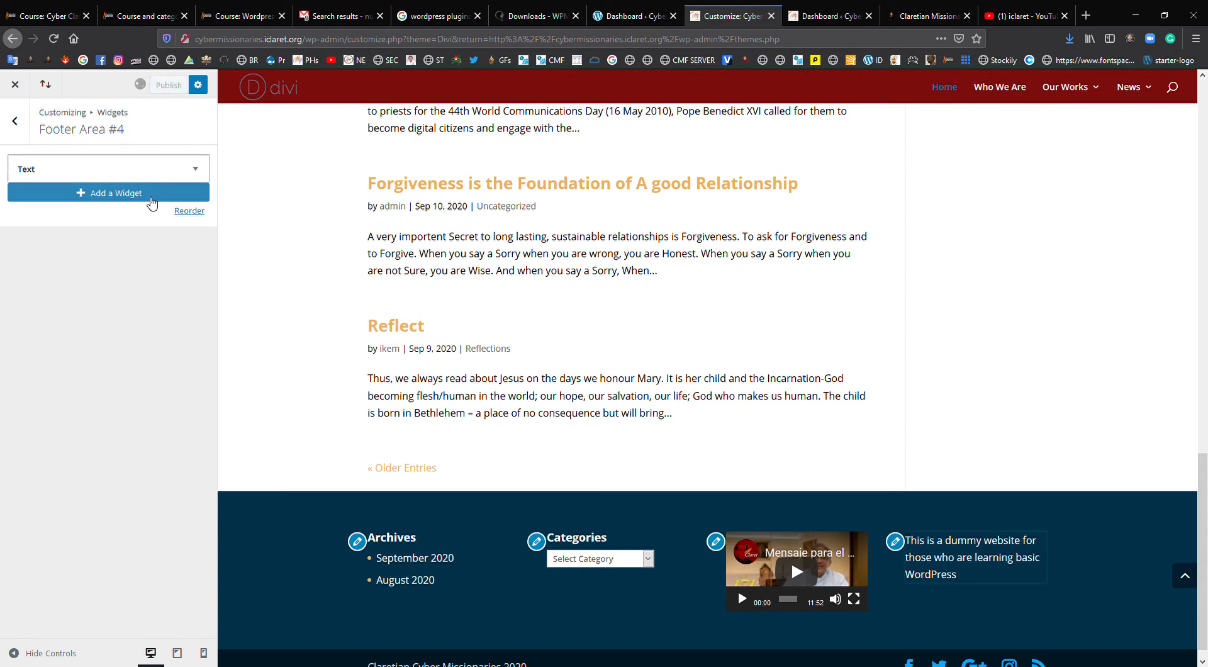
pyautogui.scroll(-1, 454, 349)
pyautogui.scroll(5, 403, 344)
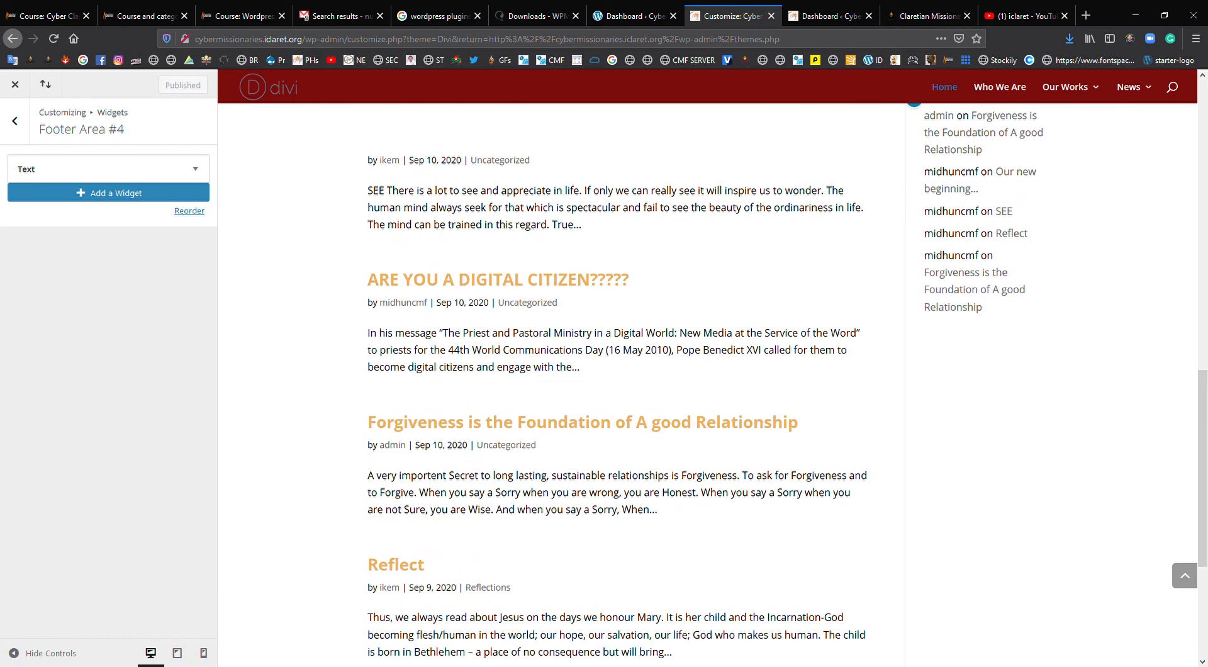
# - Close the Claretian Missionaries and YouTube browser tabs and return to the customizer
pyautogui.click(845, 17)
pyautogui.click(918, 19)
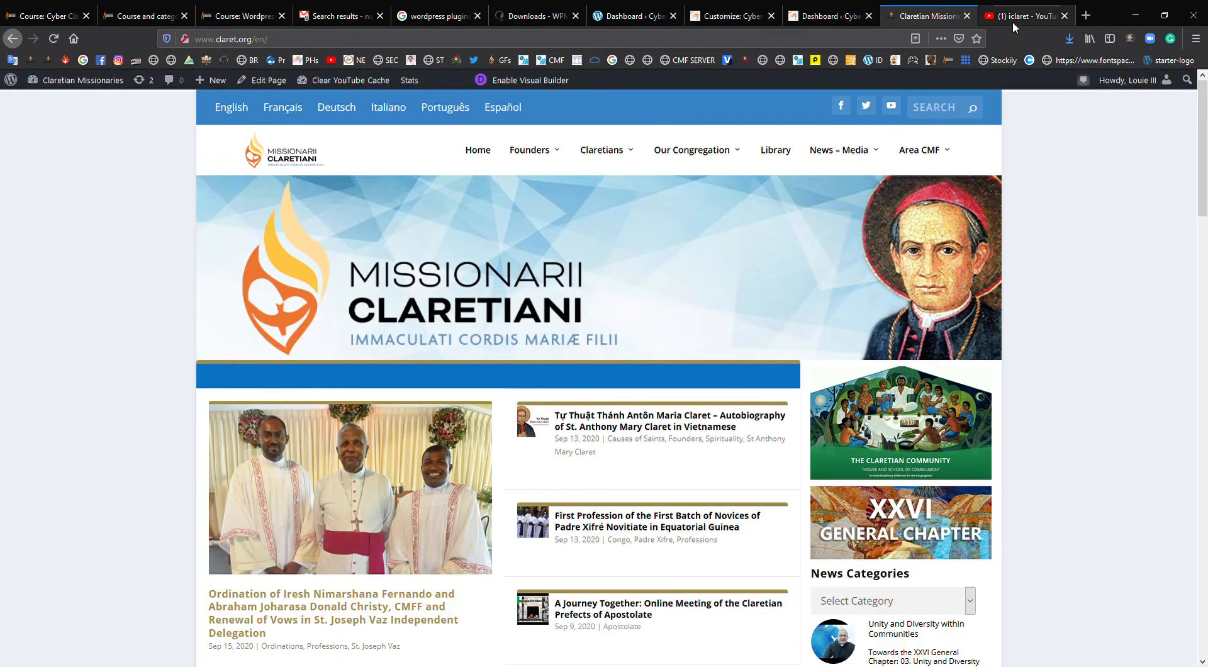
pyautogui.click(968, 16)
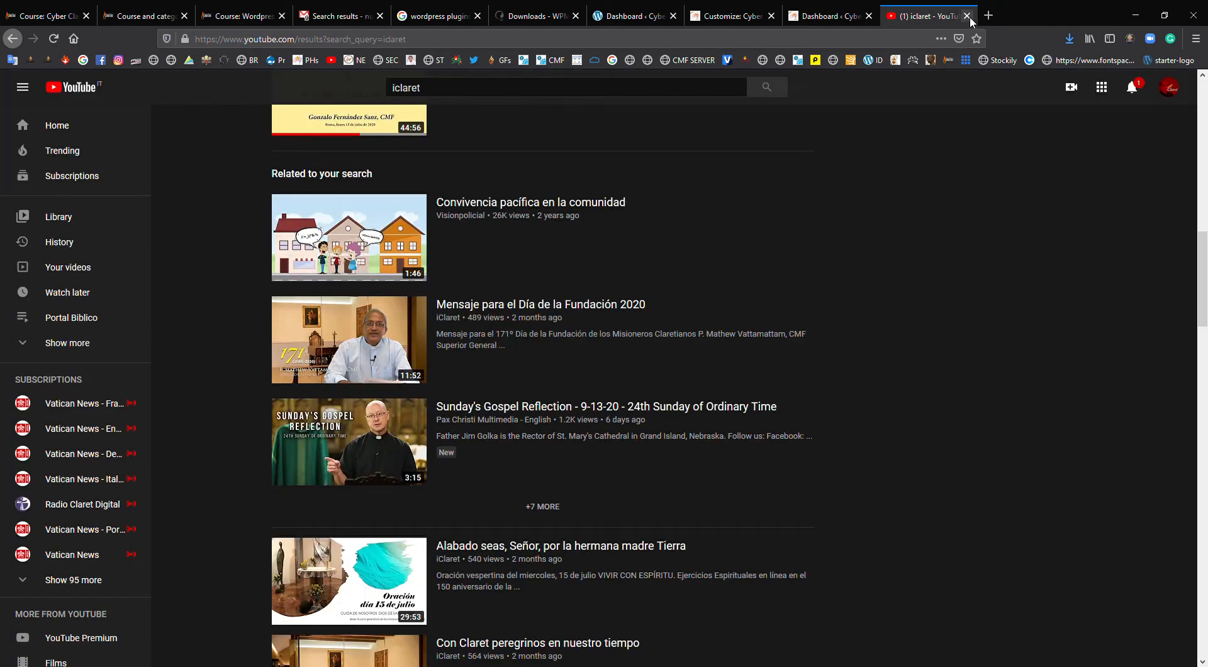
pyautogui.click(968, 16)
pyautogui.click(824, 15)
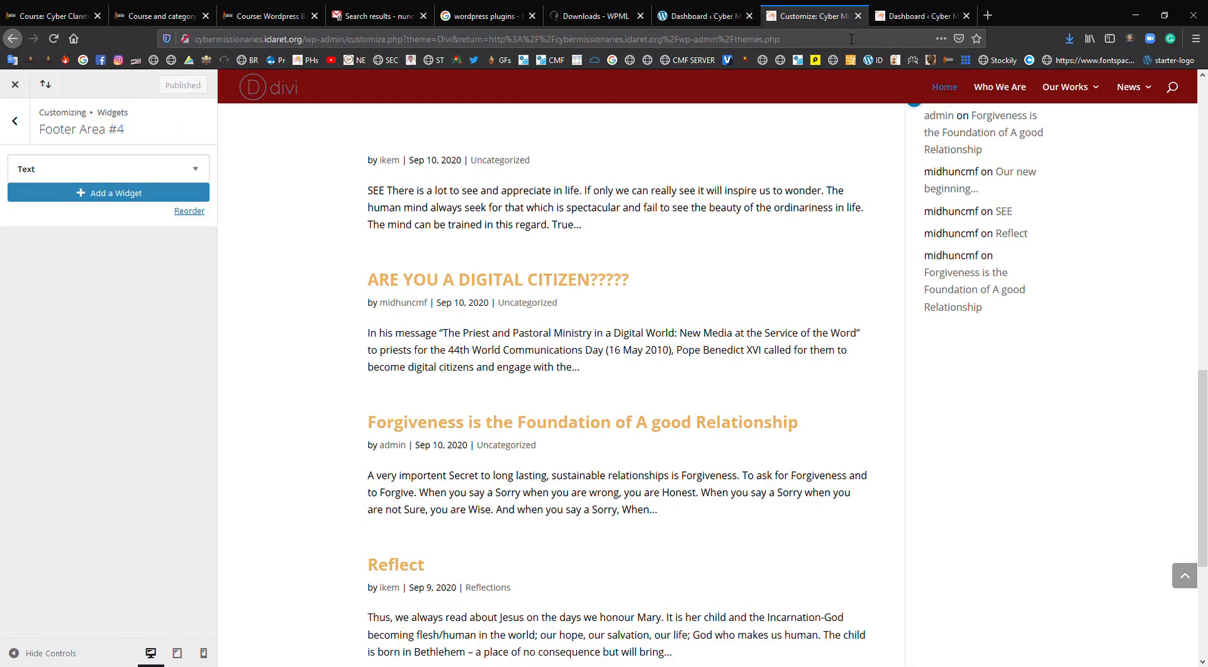
# - Visit the live Cyber Missionaries site from the dashboard and review its homepage from header to footer
pyautogui.click(923, 19)
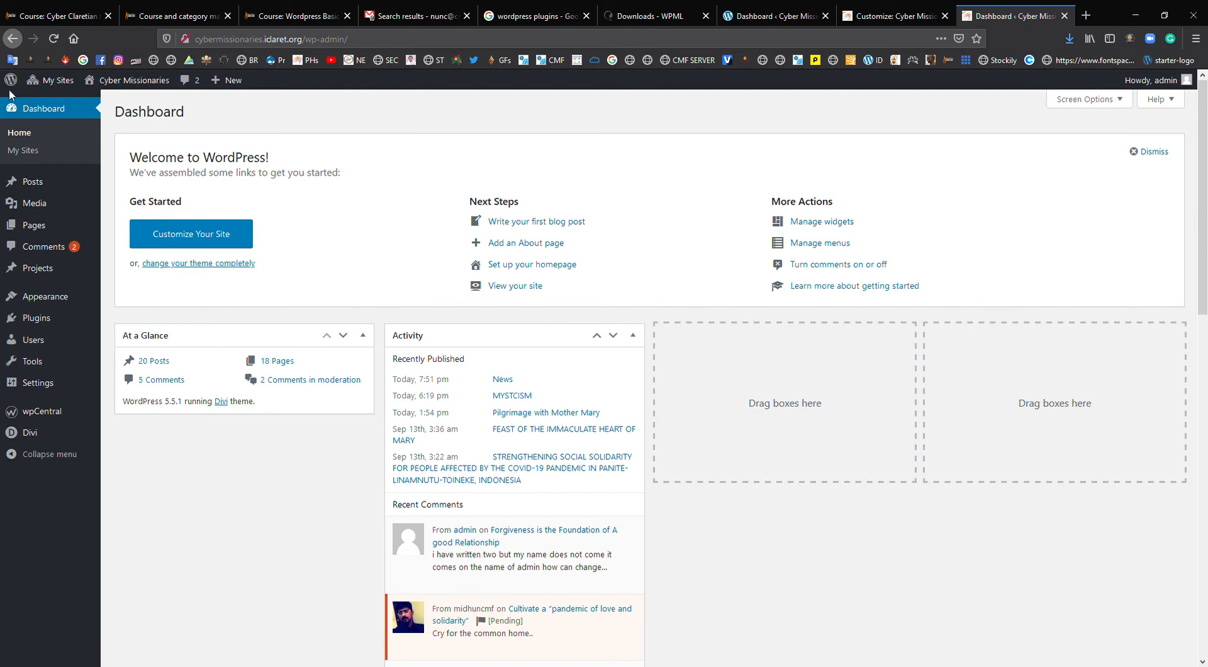
pyautogui.click(139, 83)
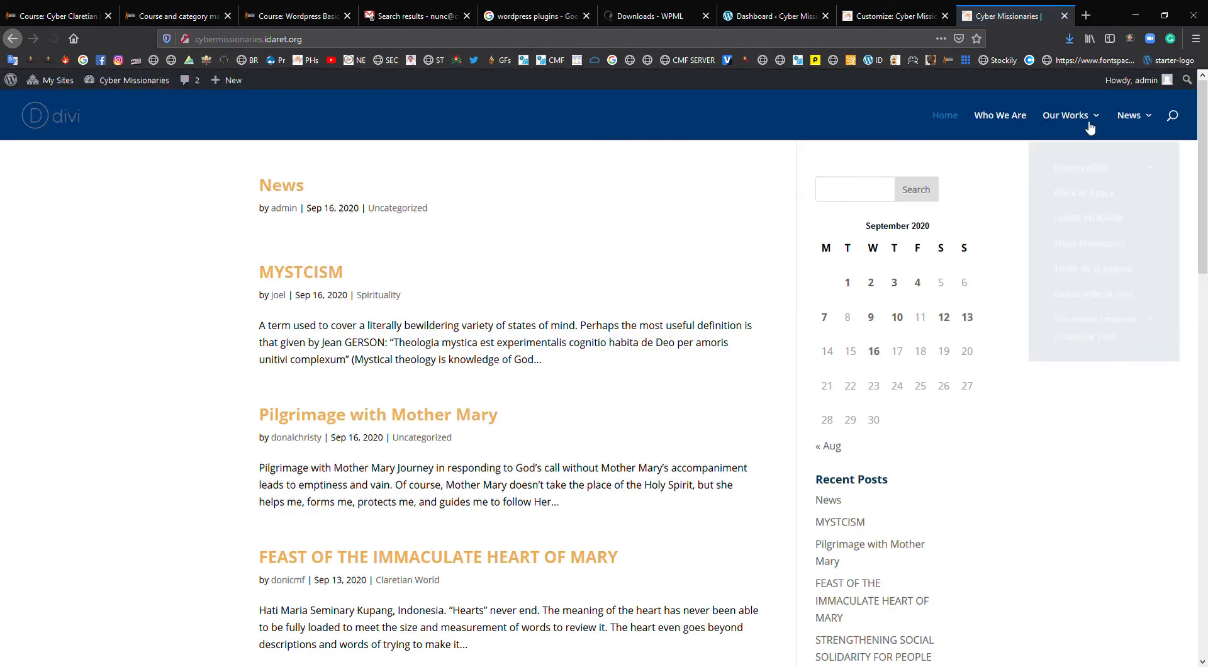
pyautogui.scroll(-5, 1082, 286)
pyautogui.scroll(3, 1014, 250)
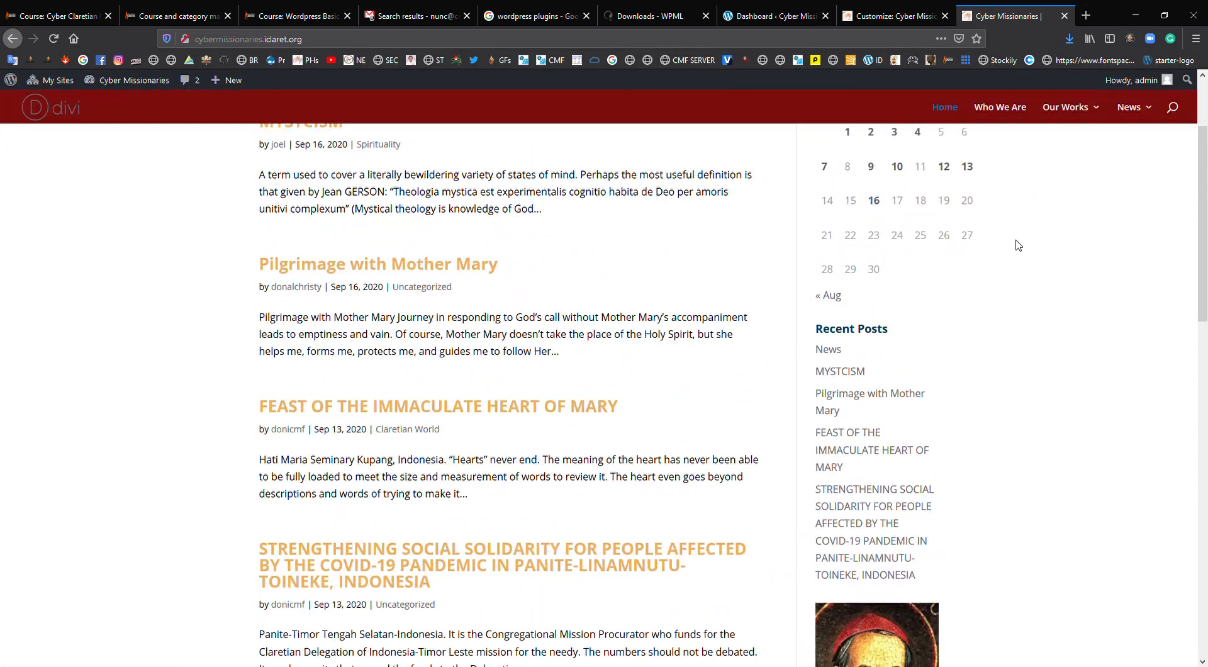
pyautogui.scroll(-12, 1018, 249)
pyautogui.scroll(11, 1020, 252)
pyautogui.scroll(5, 1023, 256)
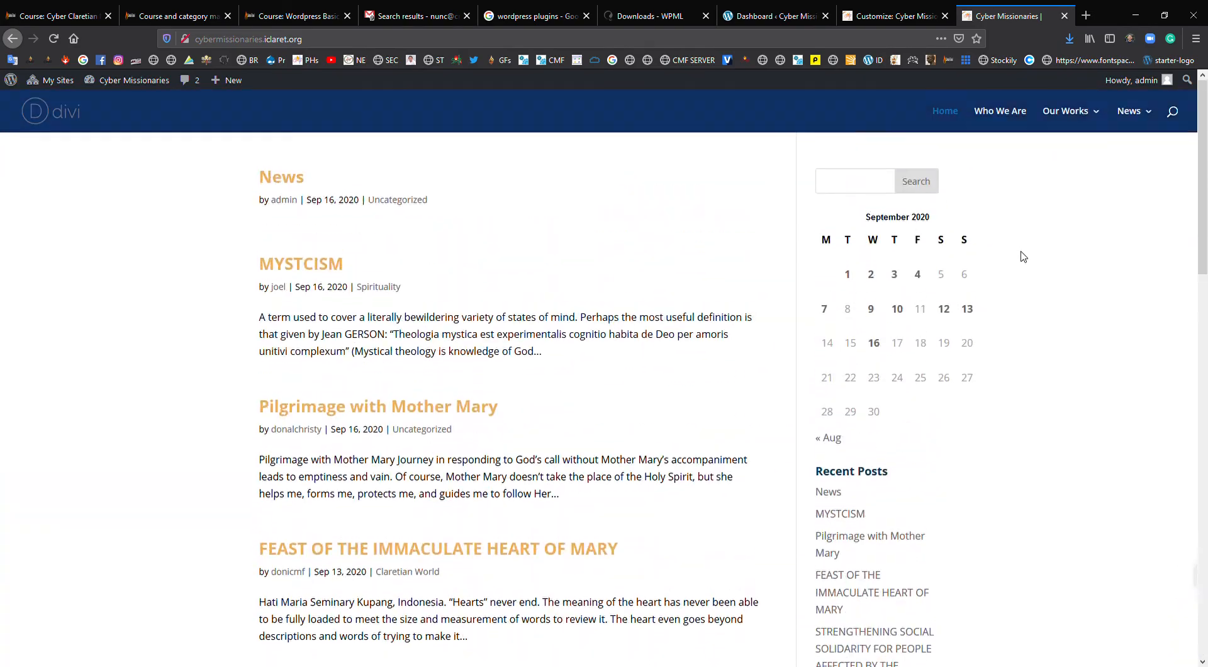
# - Return to the customizer and set the homepage to display a static page in Homepage Settings
pyautogui.click(877, 23)
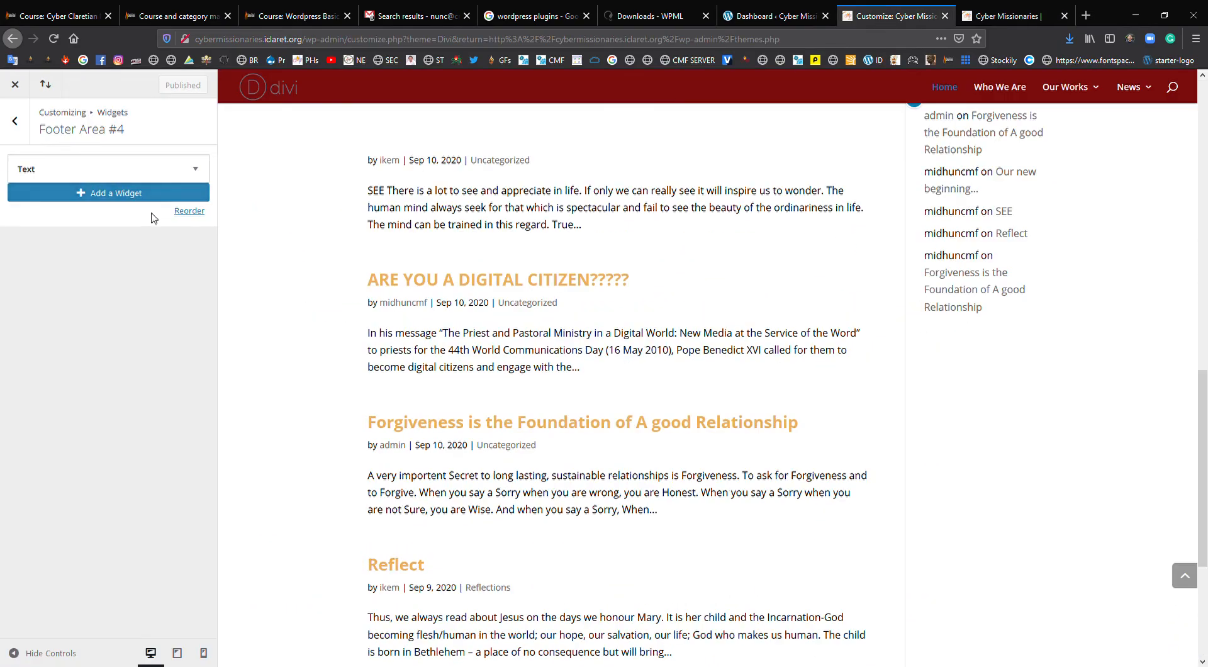
pyautogui.click(25, 121)
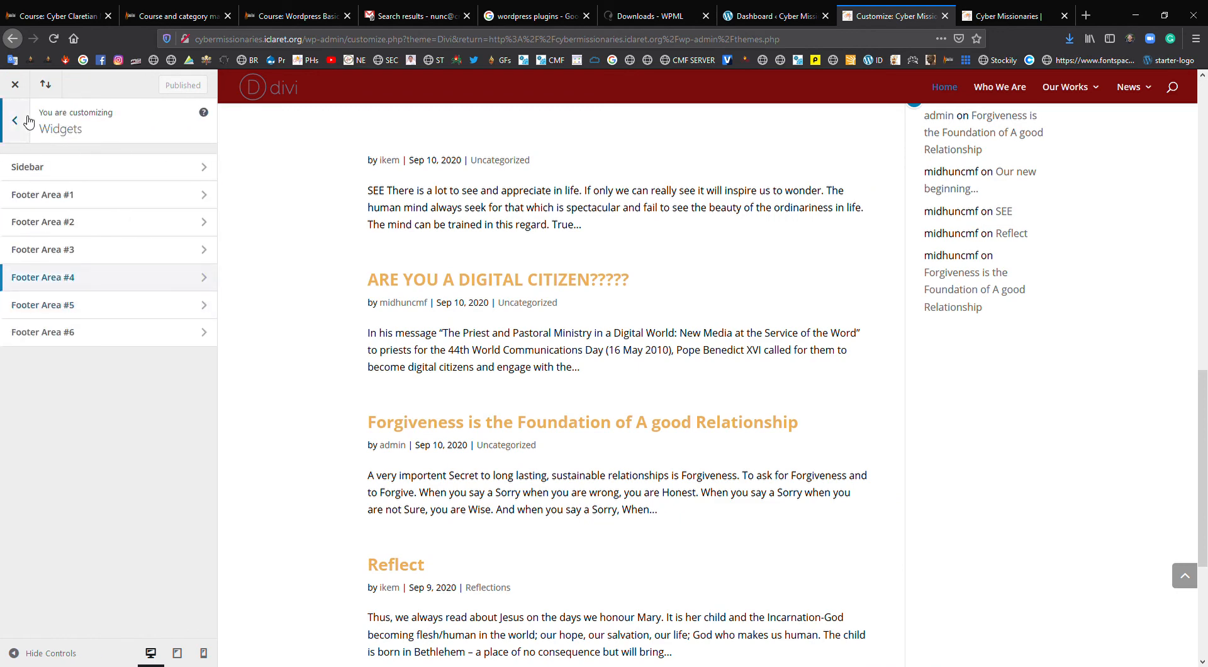
pyautogui.click(28, 121)
pyautogui.click(94, 470)
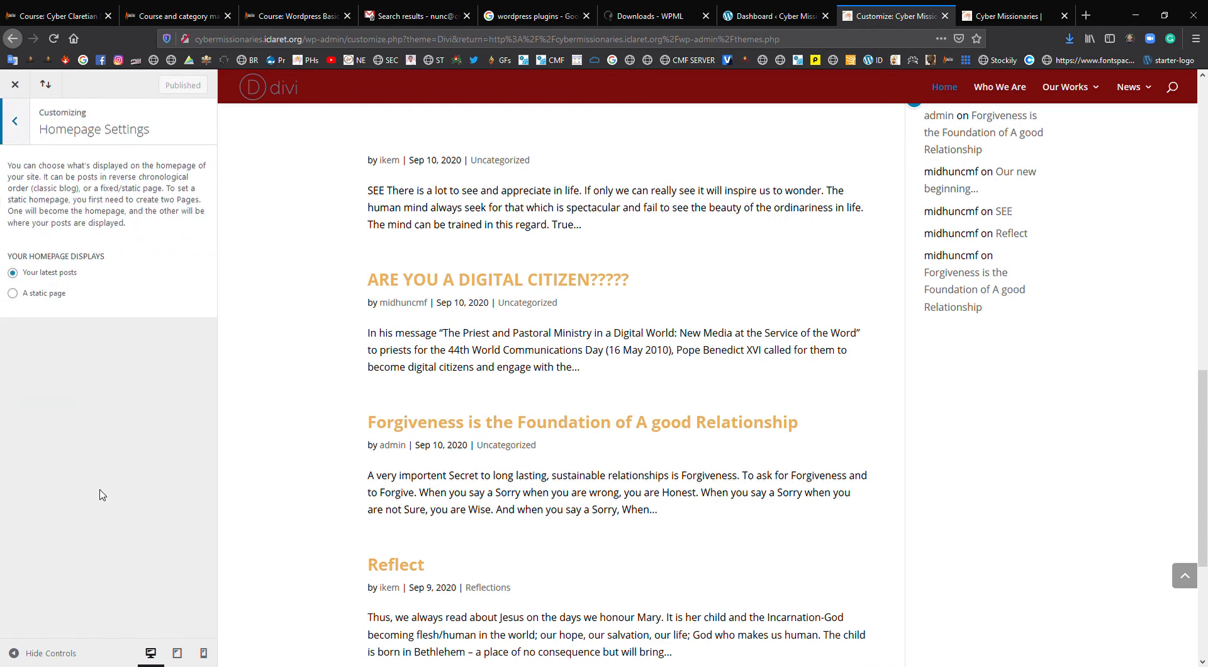
pyautogui.scroll(15, 707, 286)
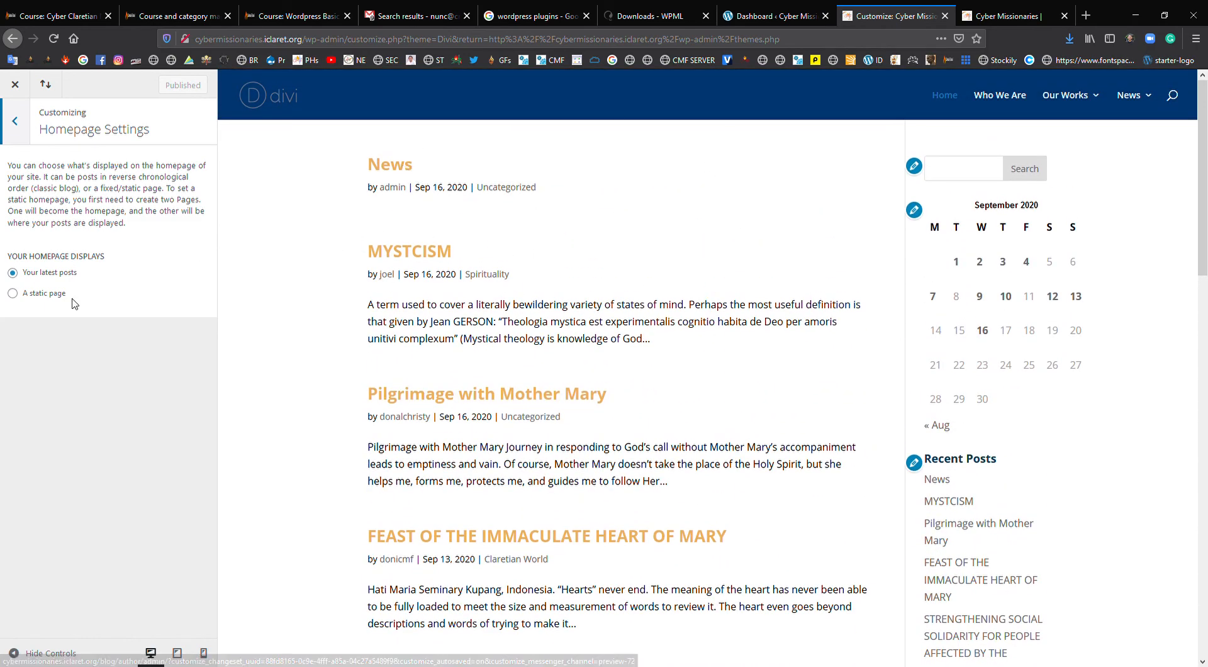
pyautogui.click(16, 293)
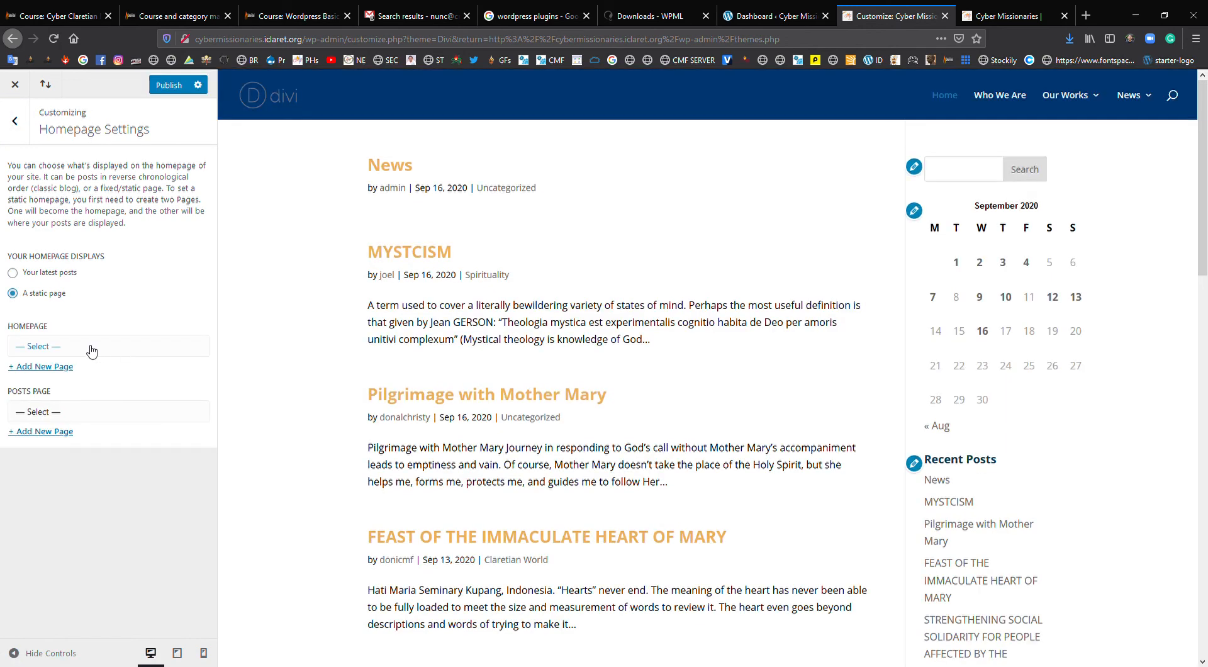
# - Add a new page titled "Home" and assign it as the static homepage
pyautogui.click(55, 349)
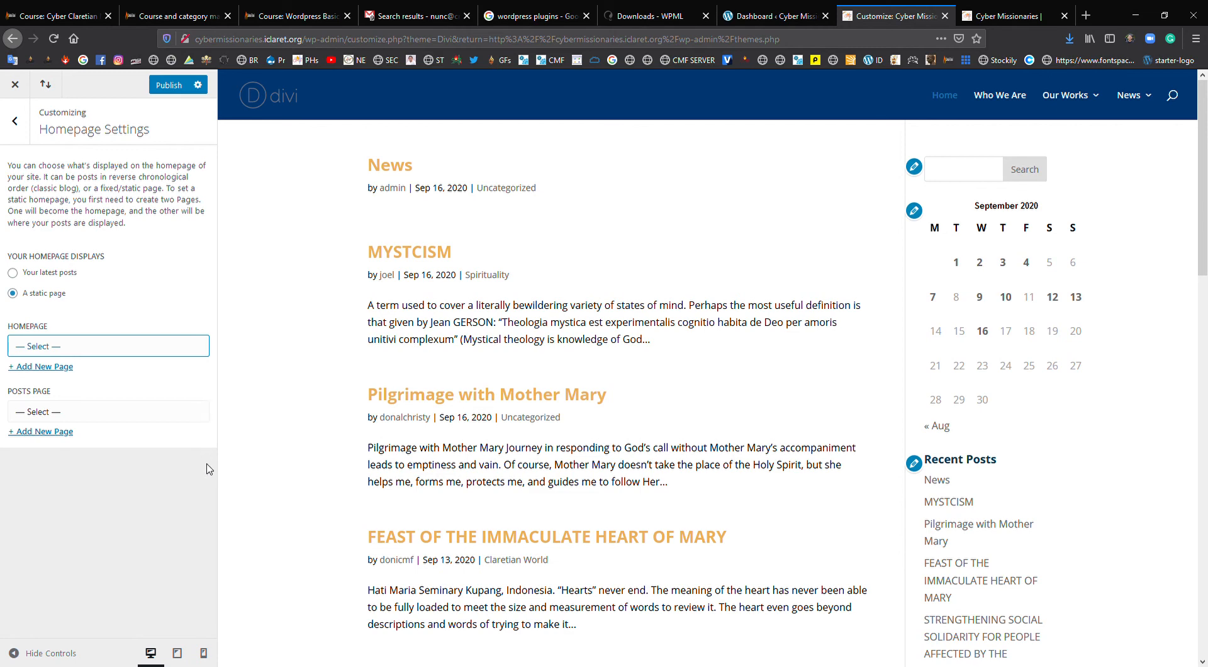
pyautogui.click(200, 293)
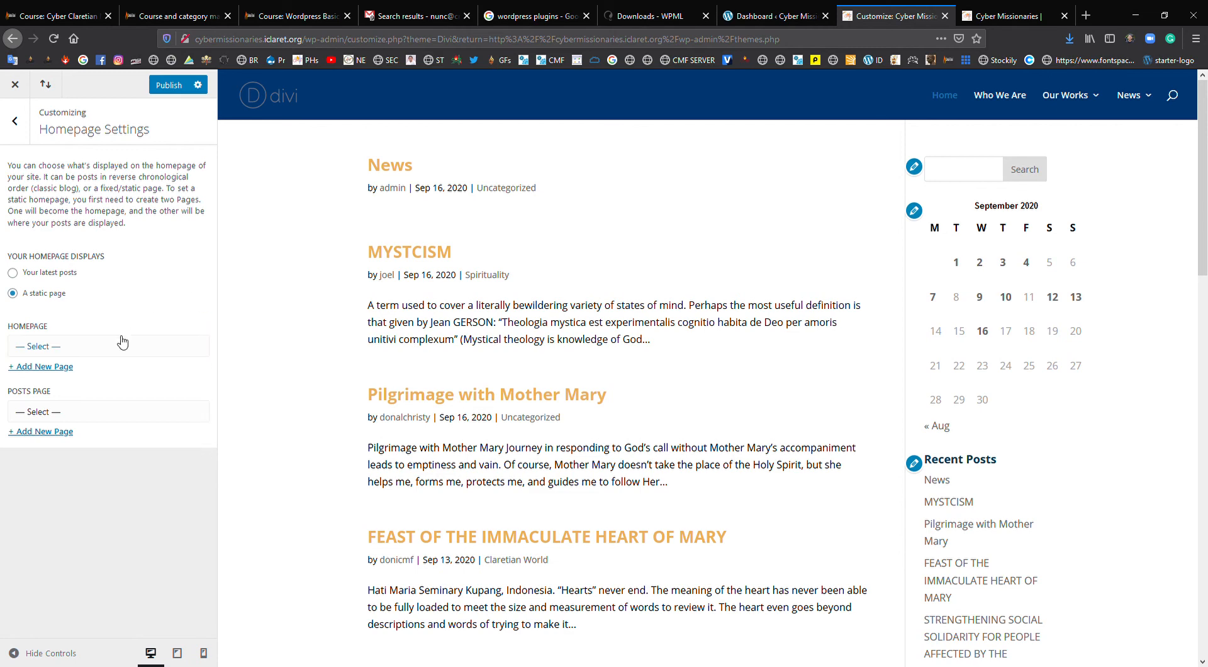
pyautogui.click(64, 367)
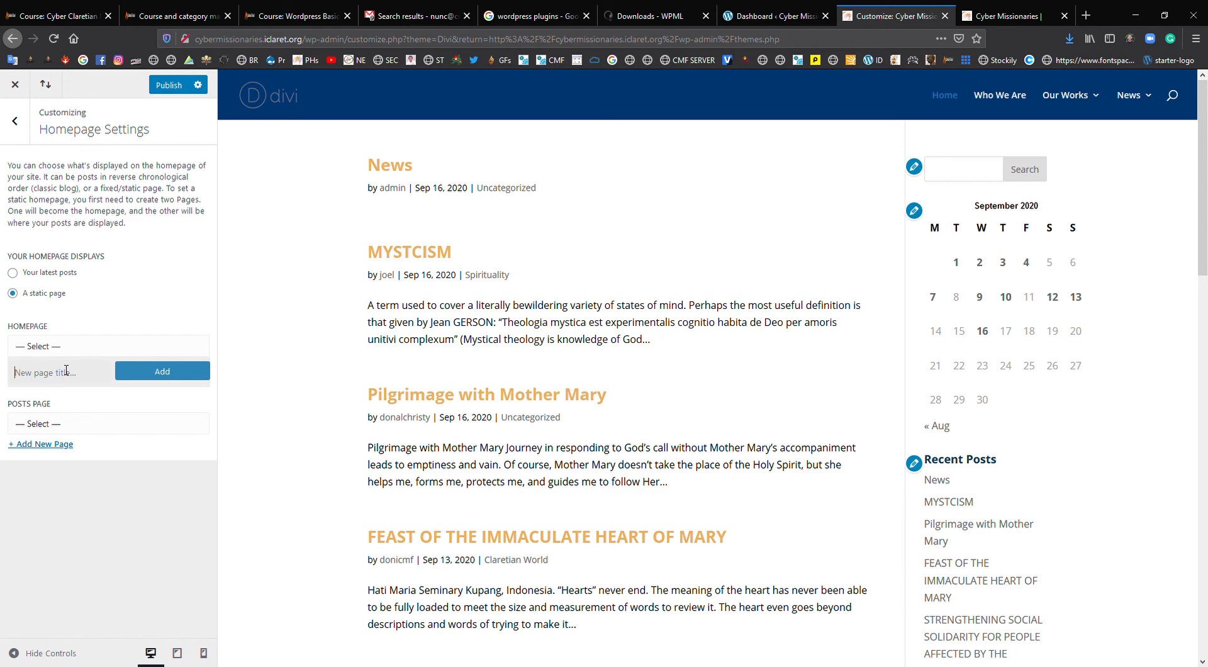
pyautogui.write('Home')
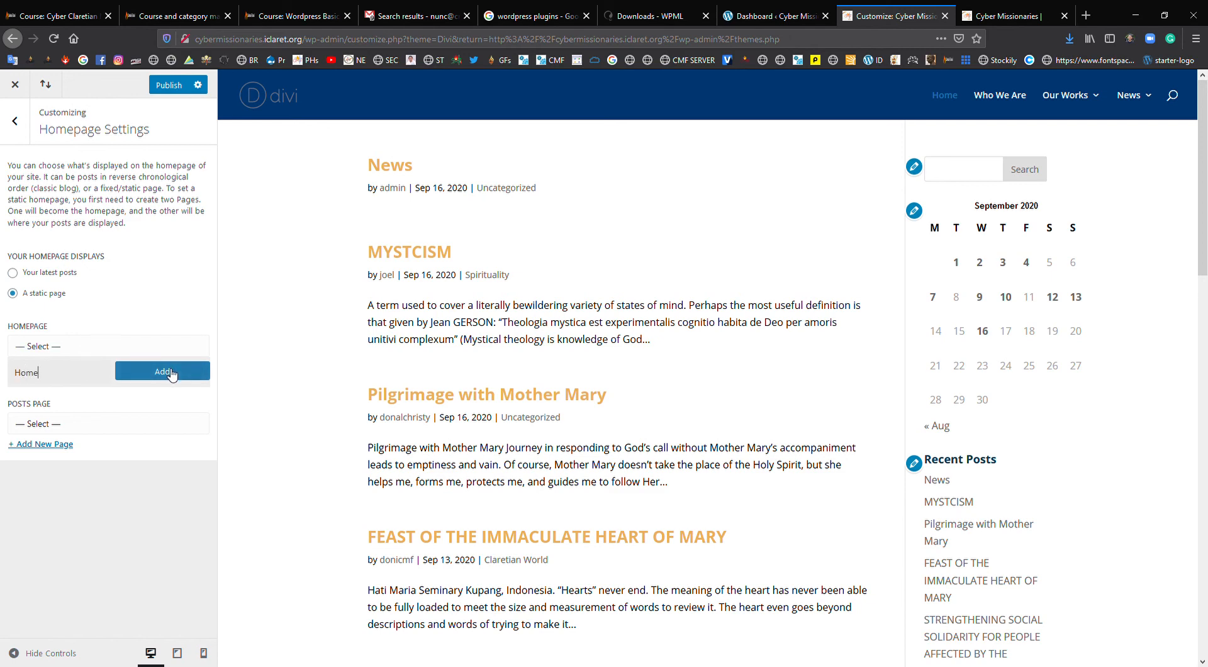
pyautogui.click(171, 372)
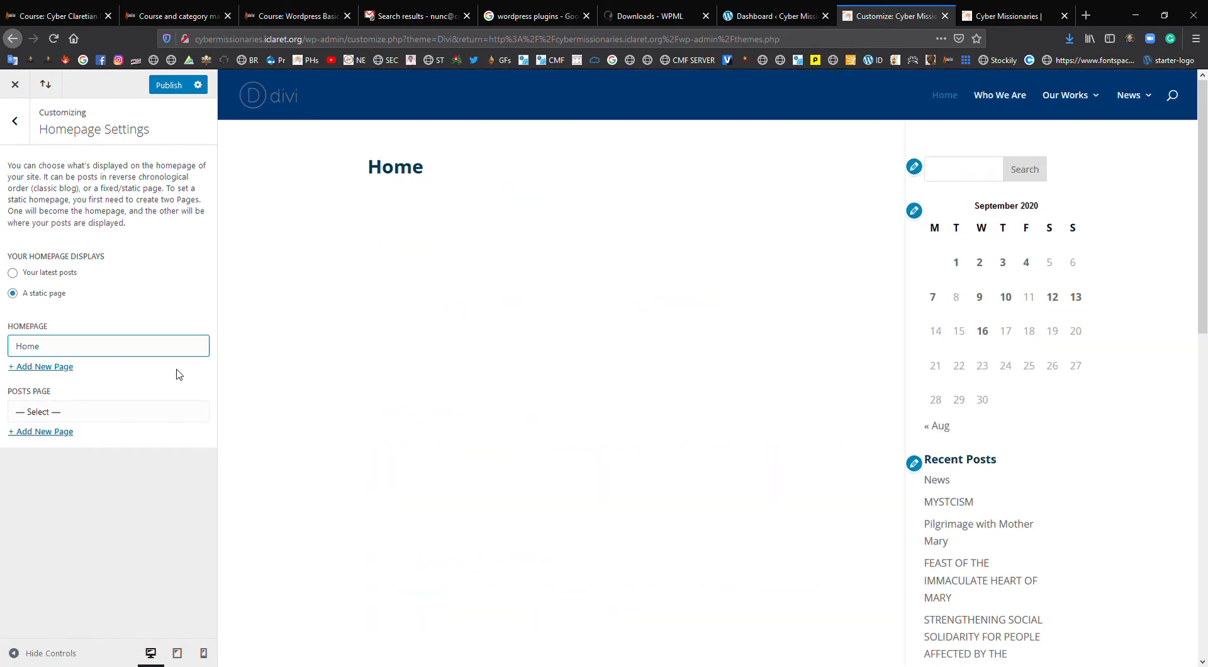
# - Set the posts page to News, publish the homepage settings and preview the Home page
pyautogui.click(45, 413)
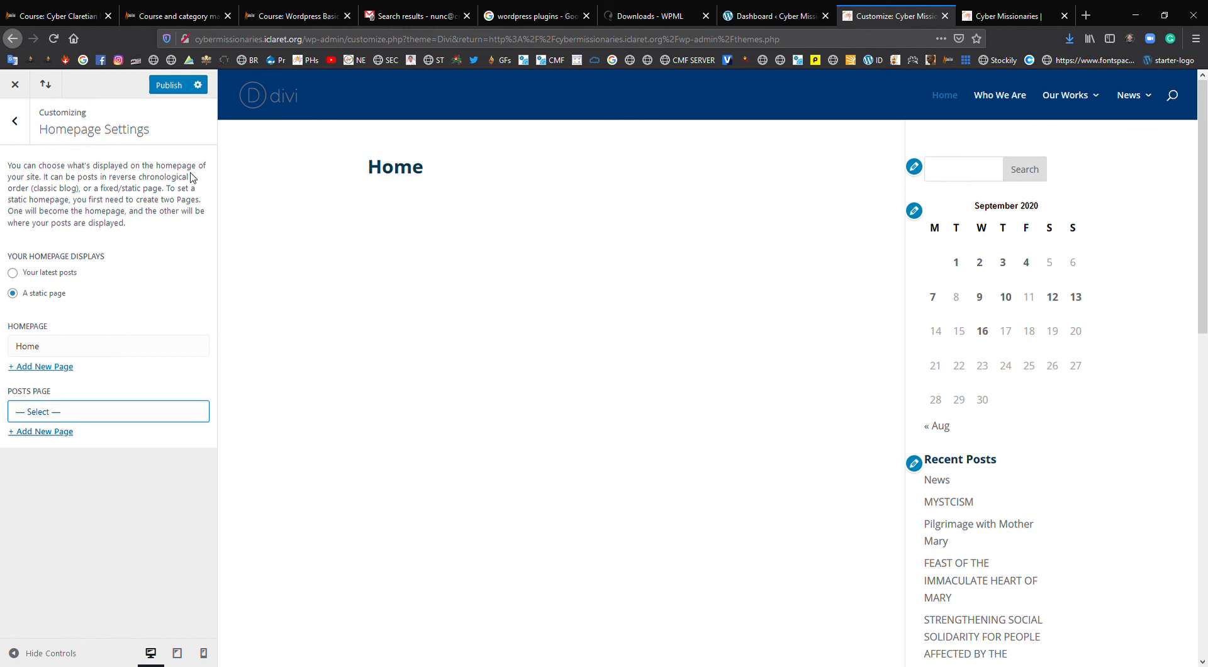
pyautogui.click(67, 373)
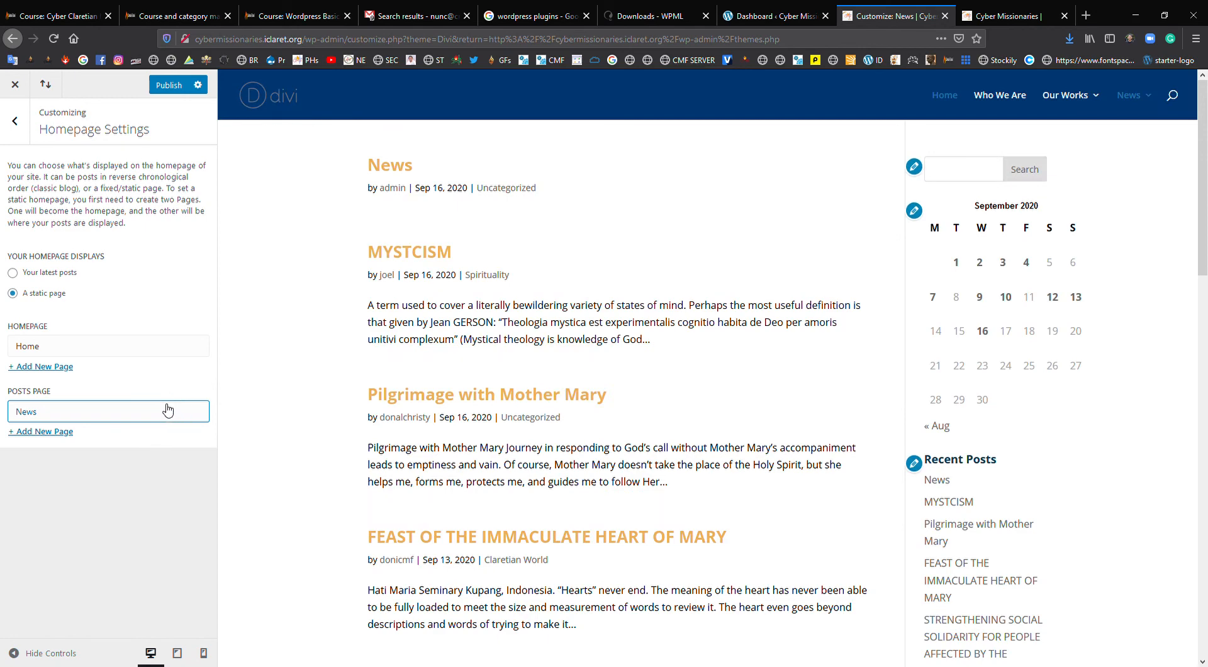
pyautogui.click(168, 85)
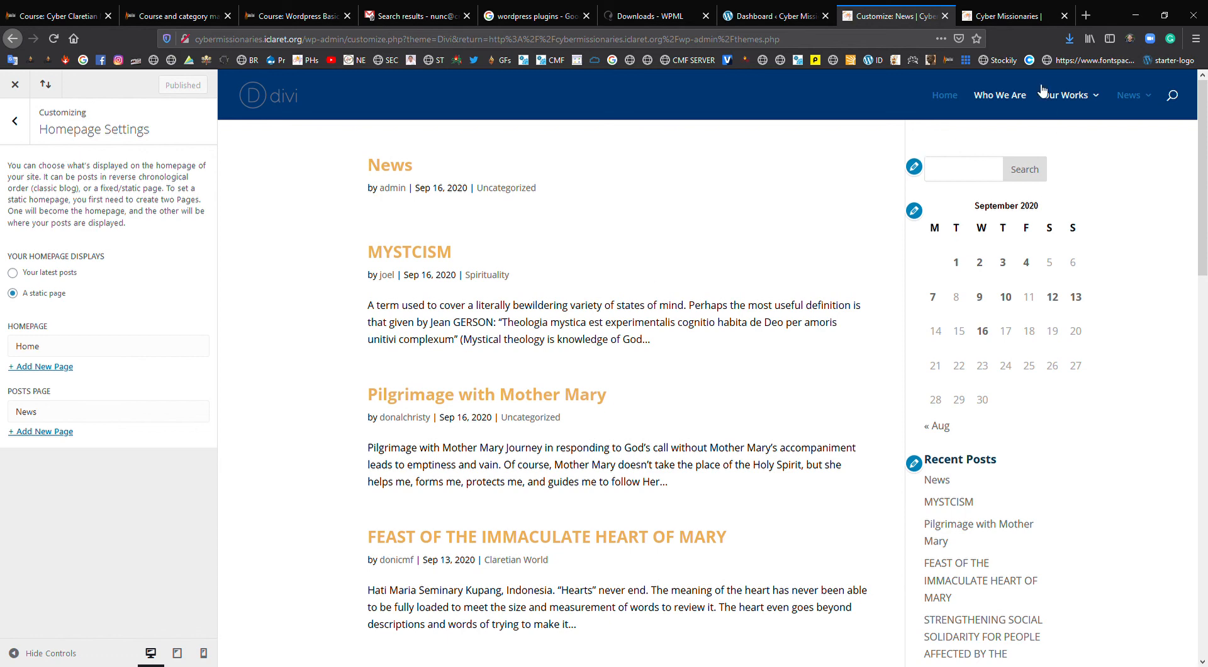
pyautogui.click(947, 98)
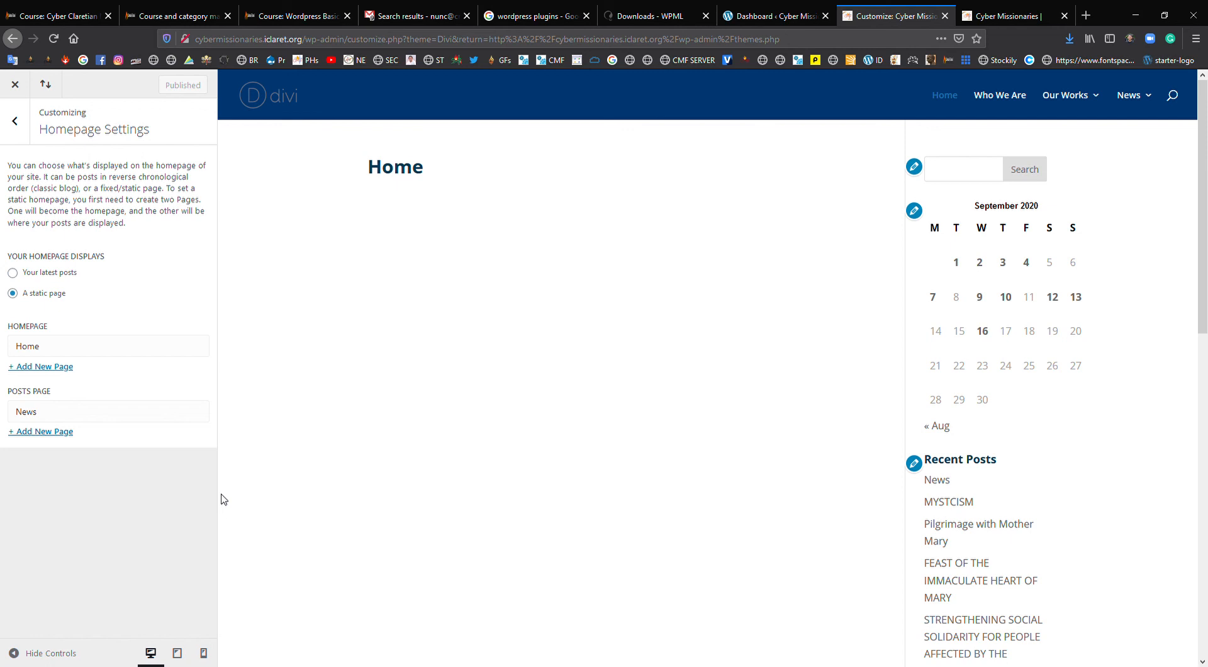
# - Look over the Additional CSS section and return to the customizer's main list
pyautogui.click(15, 122)
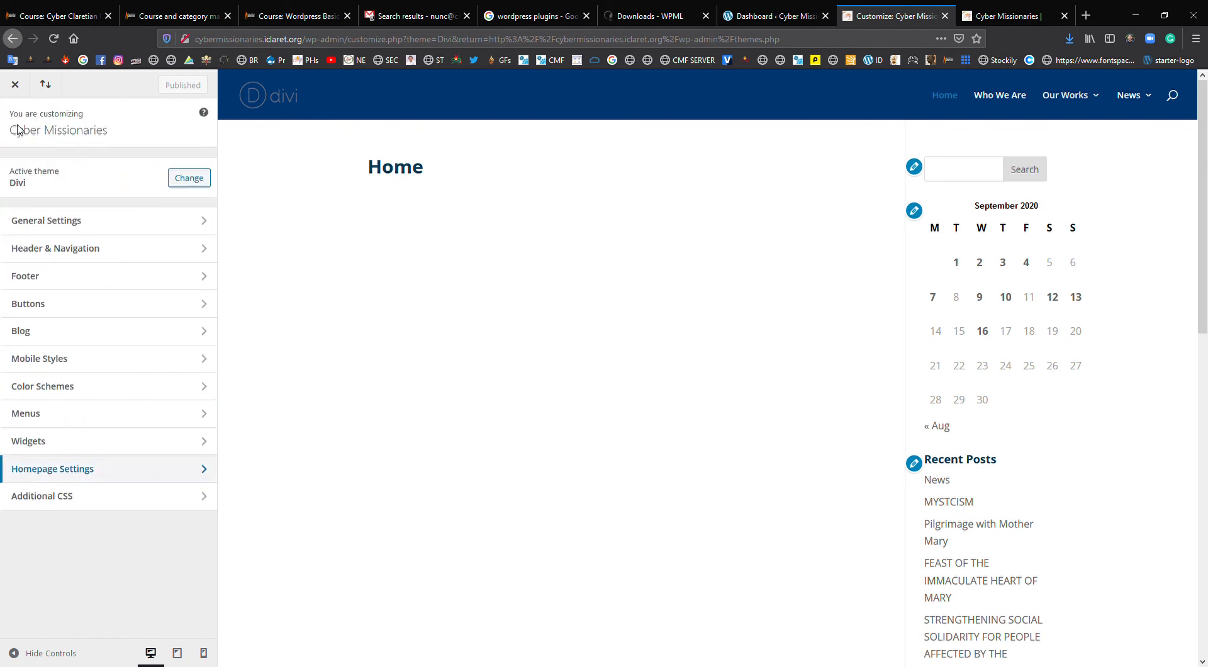
pyautogui.click(134, 495)
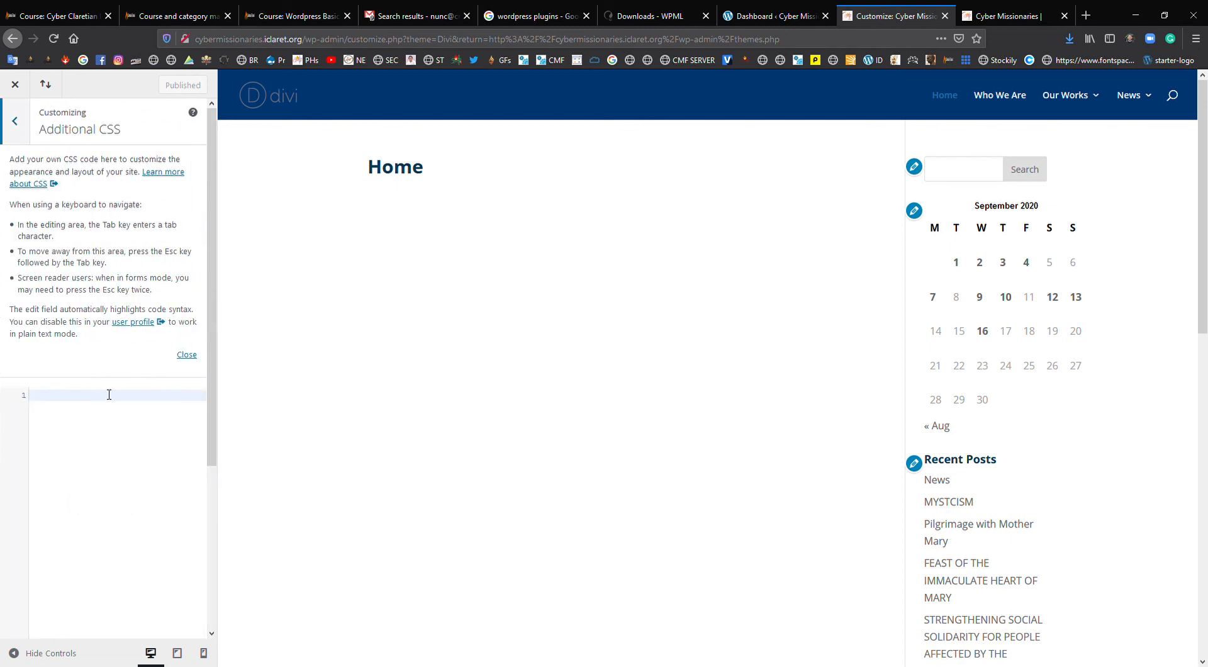
pyautogui.scroll(-4, 135, 489)
pyautogui.scroll(4, 130, 480)
pyautogui.click(23, 131)
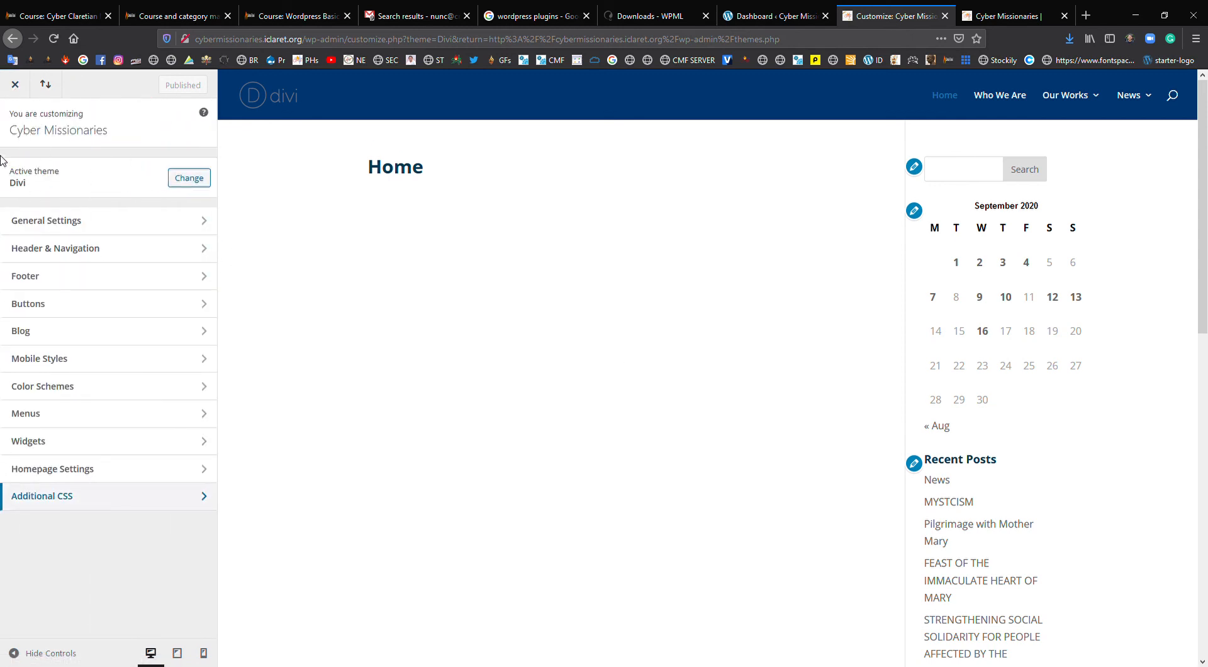
# - Close the customizer and examine the Main Menu structure on the admin Menus page
pyautogui.click(19, 91)
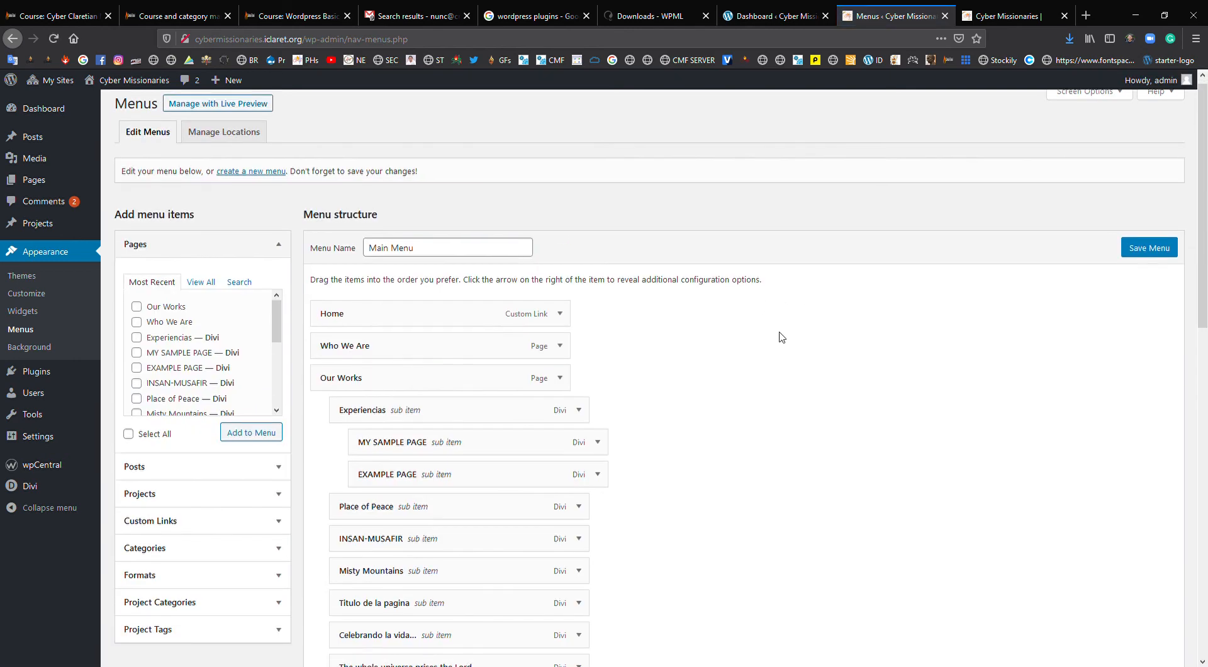
pyautogui.scroll(-3, 763, 318)
pyautogui.scroll(3, 742, 390)
pyautogui.scroll(-5, 722, 474)
pyautogui.scroll(-3, 758, 316)
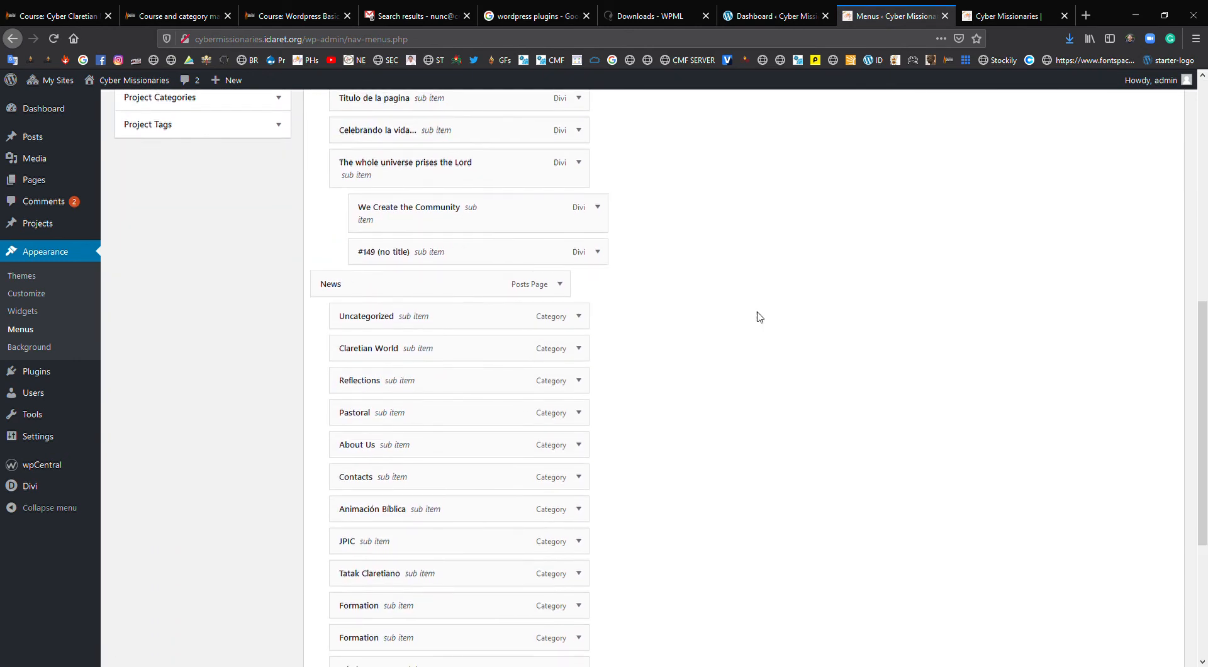
pyautogui.scroll(8, 716, 292)
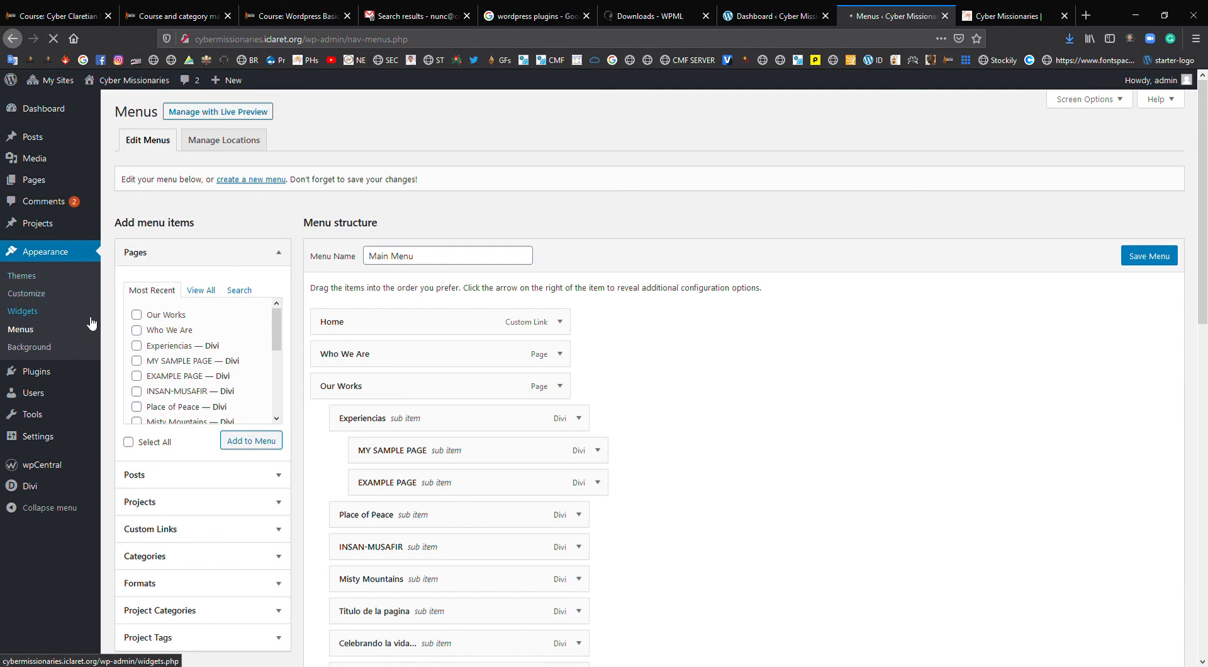
# - Add the ET About Me Widget to Footer Area #3 above the Video widget from the admin Widgets page
pyautogui.scroll(-2, 486, 315)
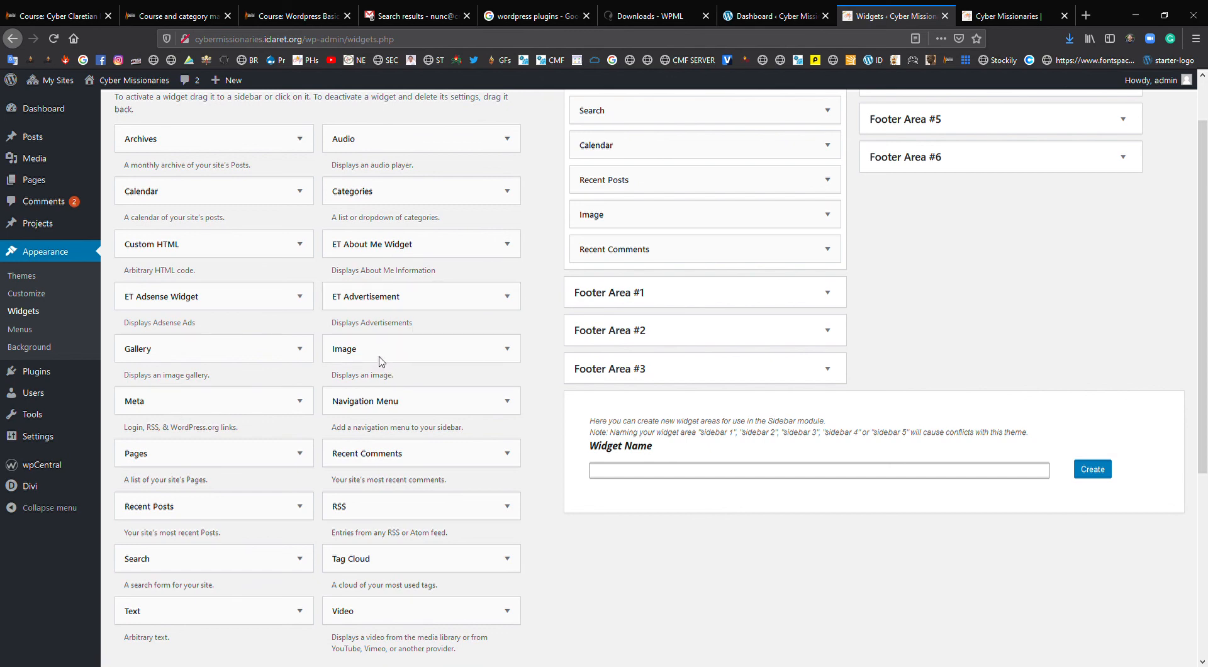
pyautogui.scroll(1, 404, 304)
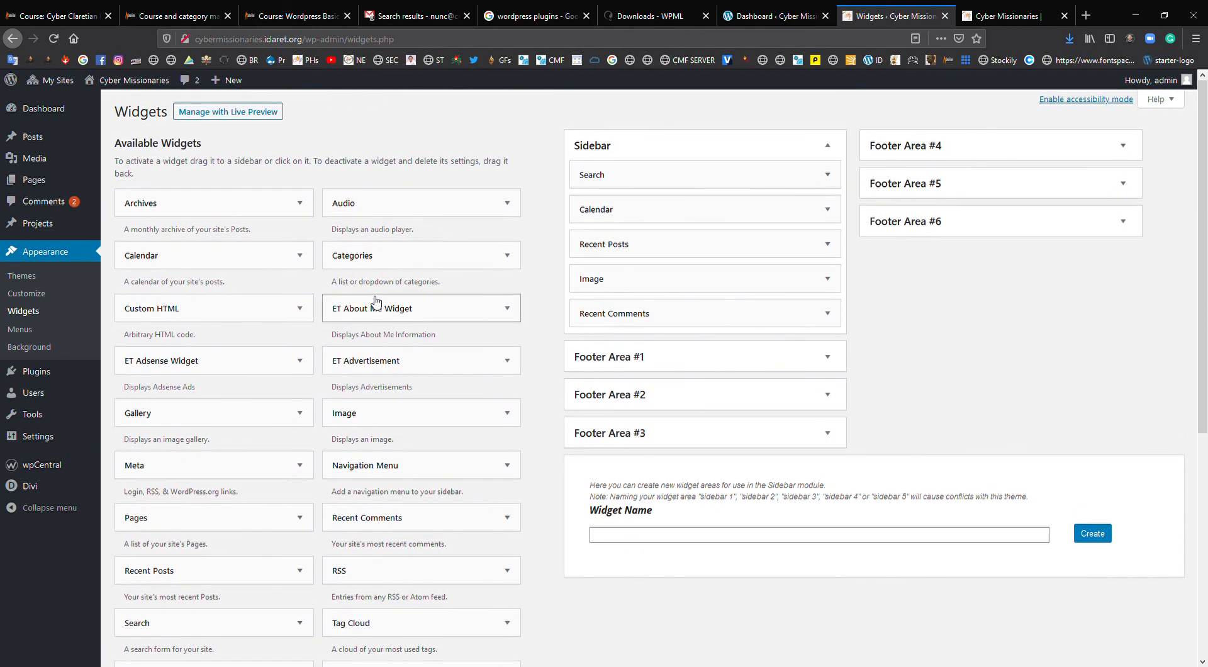
pyautogui.moveTo(378, 310); pyautogui.dragTo(645, 454)
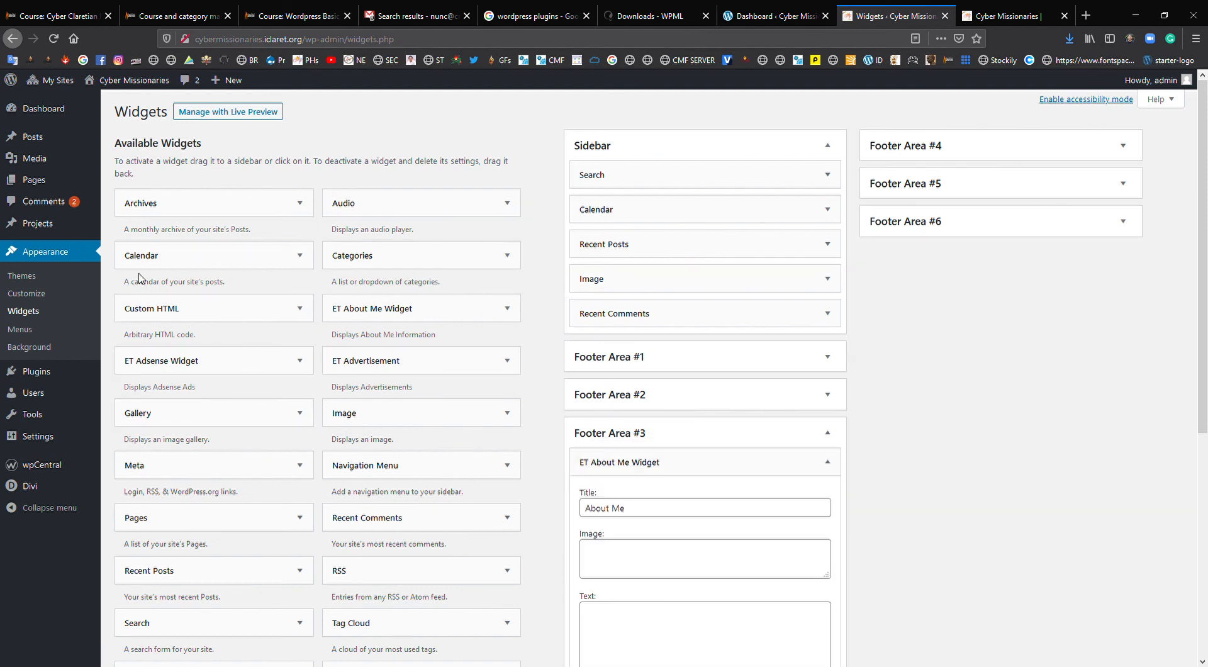
pyautogui.scroll(-5, 520, 396)
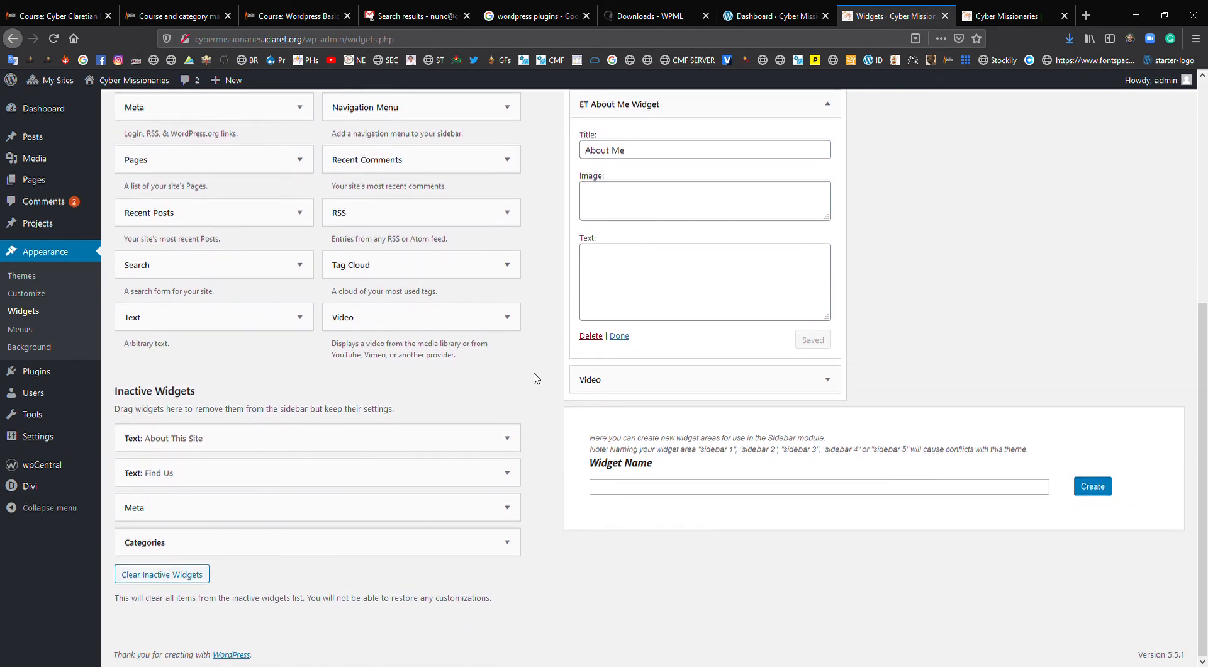
pyautogui.scroll(6, 534, 377)
# - Switch to the live Cyber Missionaries site, reload it and review the static homepage down to the footer
pyautogui.moveTo(43, 115)
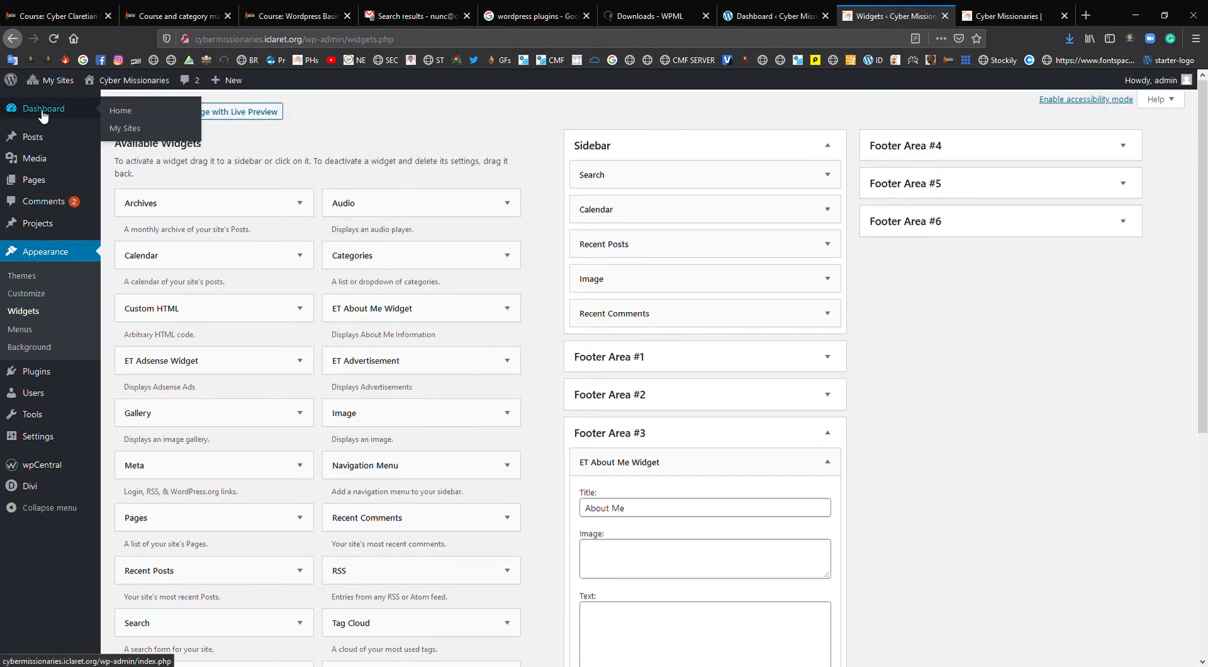
pyautogui.click(1022, 14)
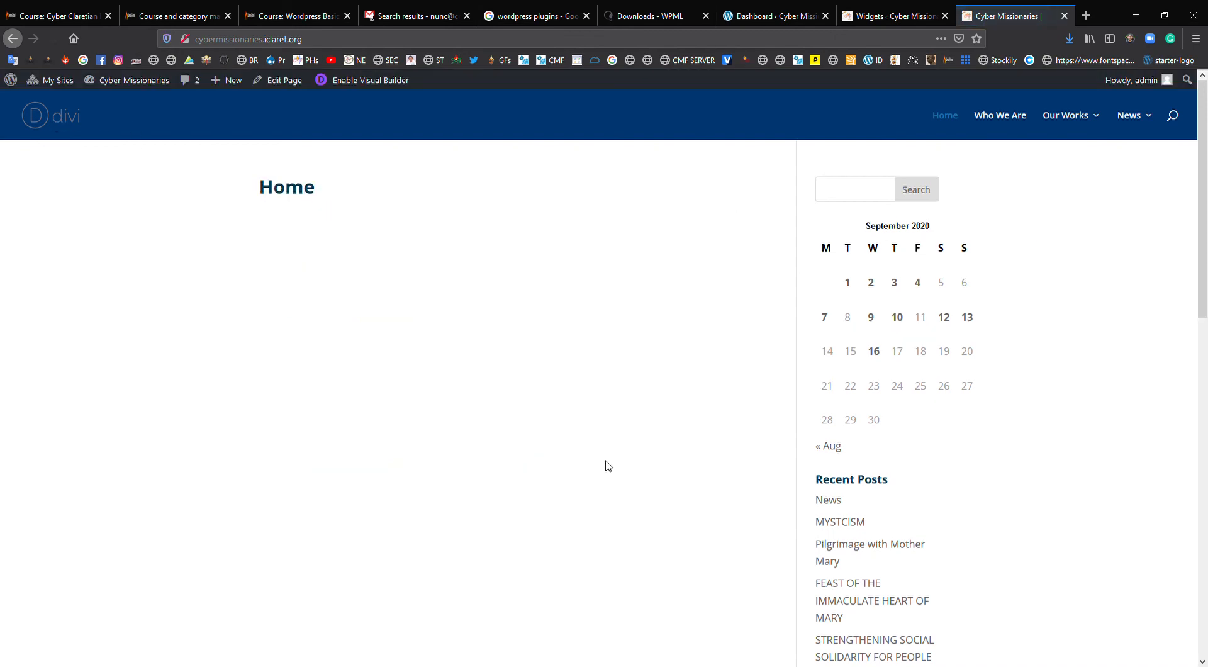
pyautogui.scroll(-4, 1005, 365)
pyautogui.scroll(-5, 1012, 352)
pyautogui.scroll(10, 1025, 340)
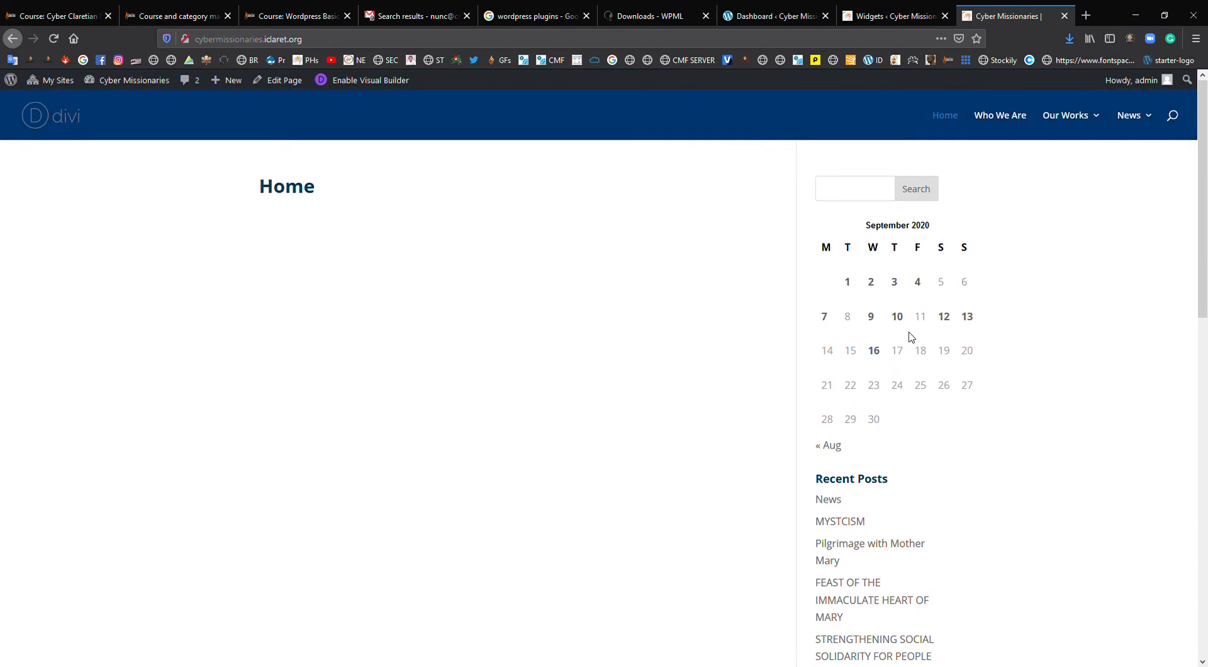
# - Visit the Who We Are, Our Works and Place of Peace pages of the live site
pyautogui.click(1002, 115)
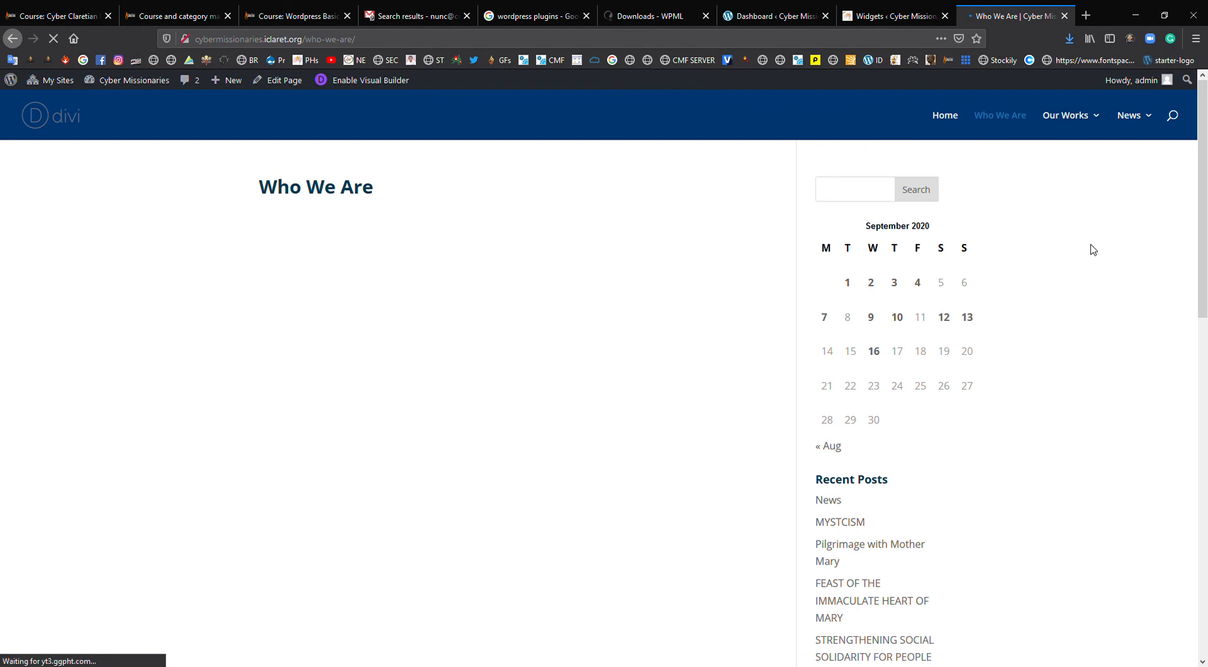
pyautogui.click(1073, 115)
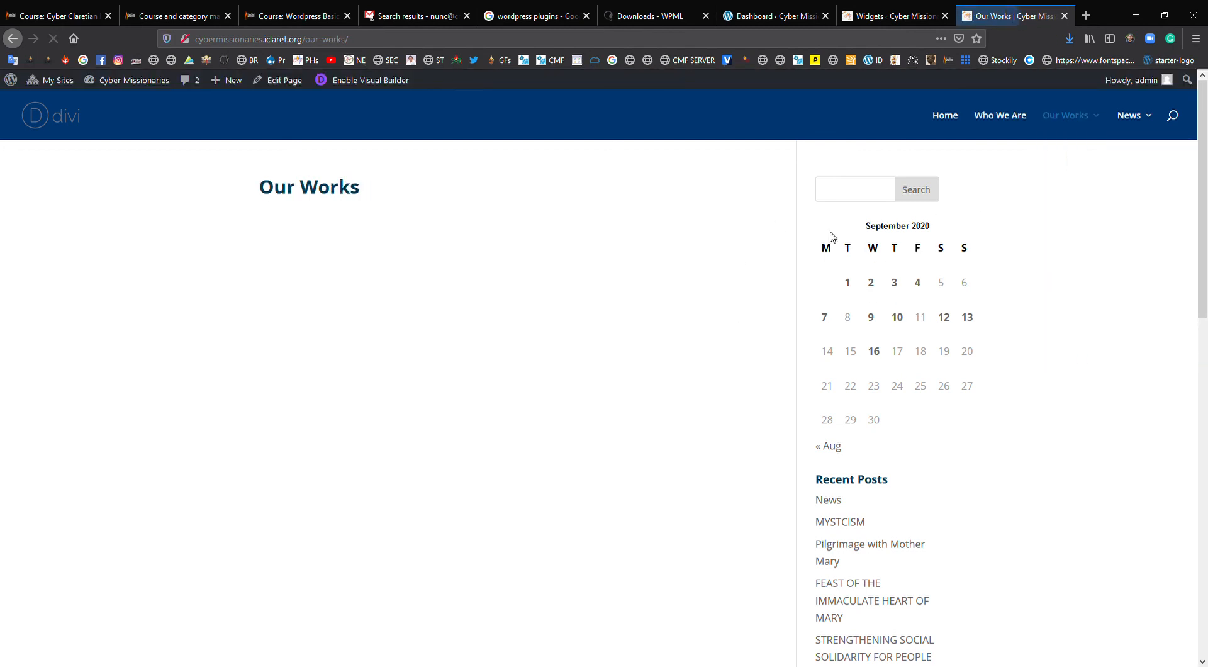
pyautogui.moveTo(1079, 122)
pyautogui.moveTo(1085, 170)
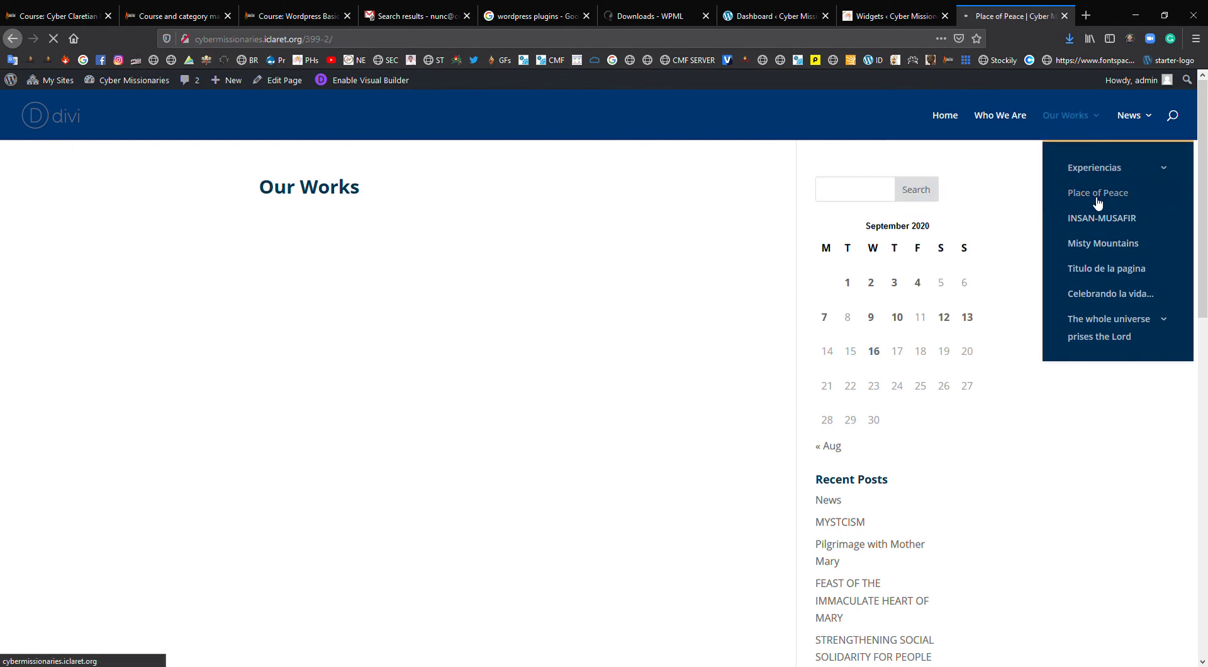
pyautogui.scroll(-5, 834, 335)
pyautogui.scroll(5, 835, 334)
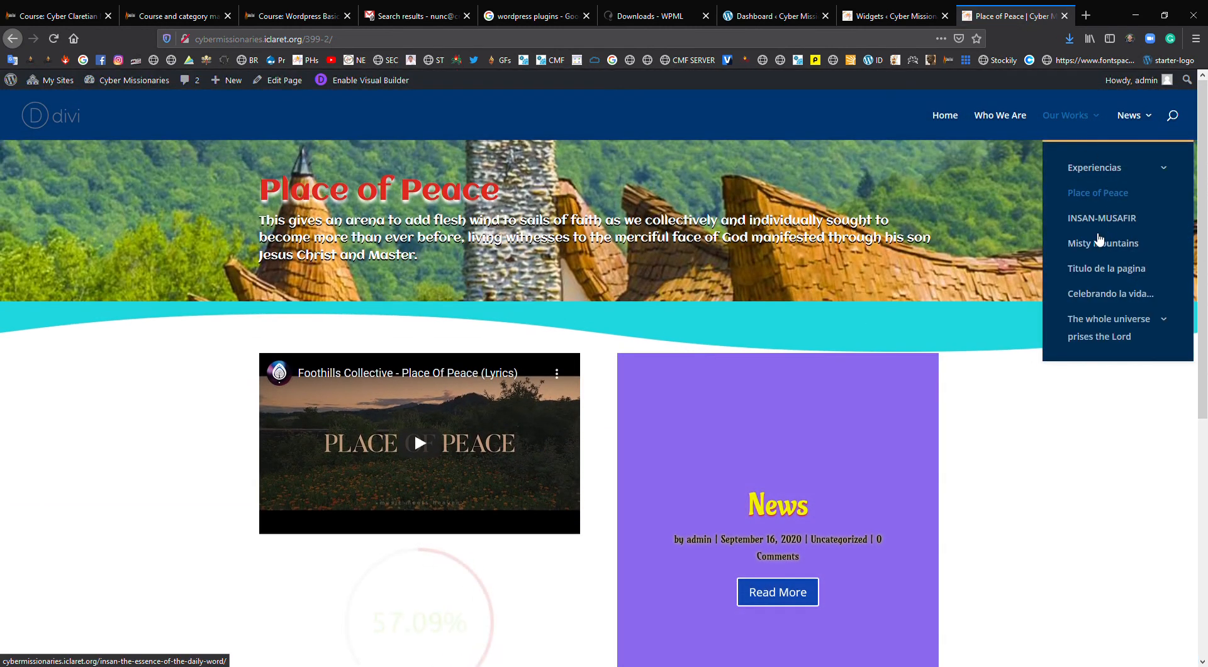
# - View the Misty Mountains, Celebrando la vida... and The whole universe prises the Lord pages under Our Works
pyautogui.click(1102, 243)
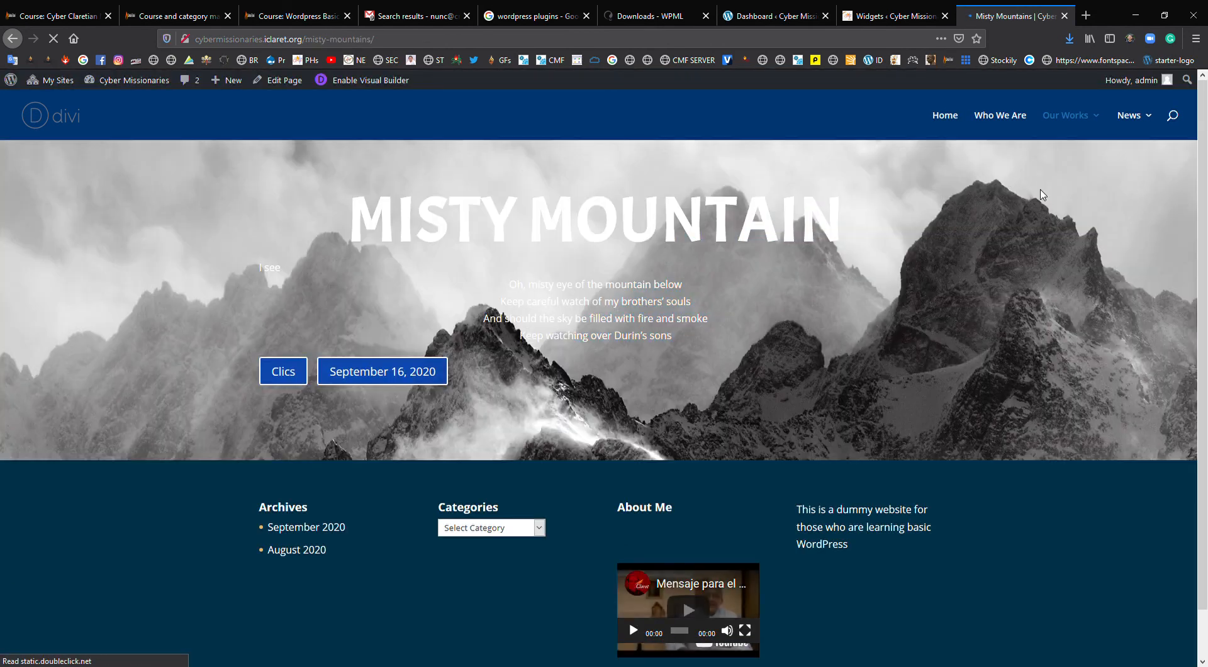
pyautogui.moveTo(1081, 128)
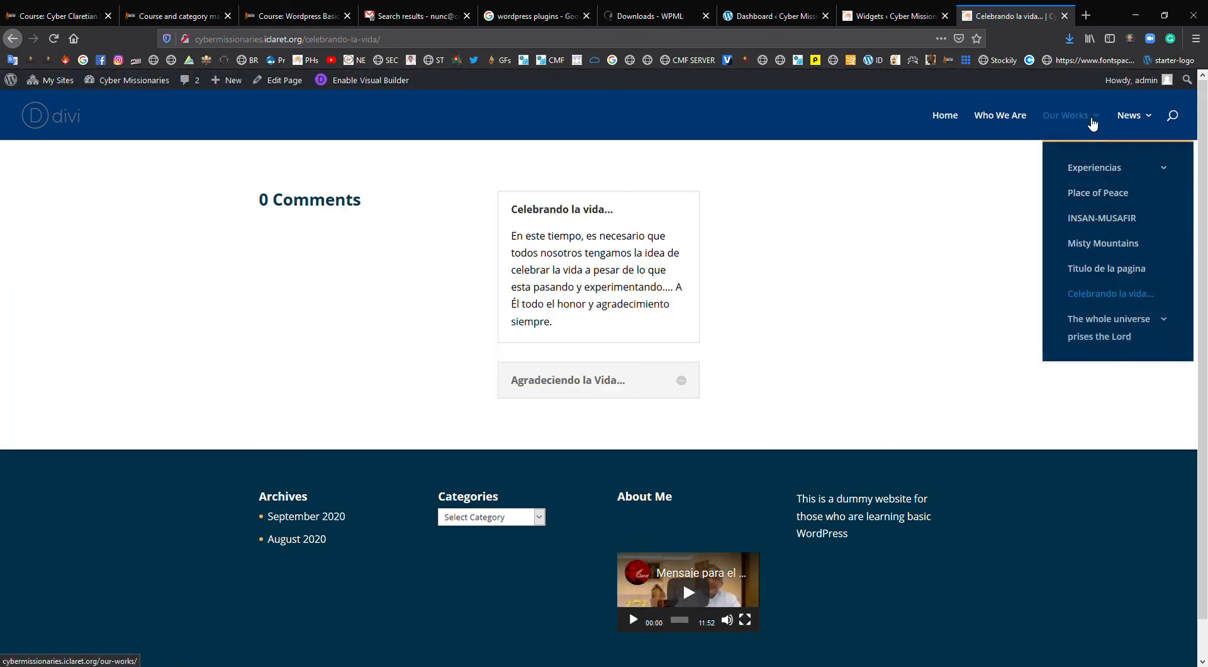
pyautogui.click(1104, 318)
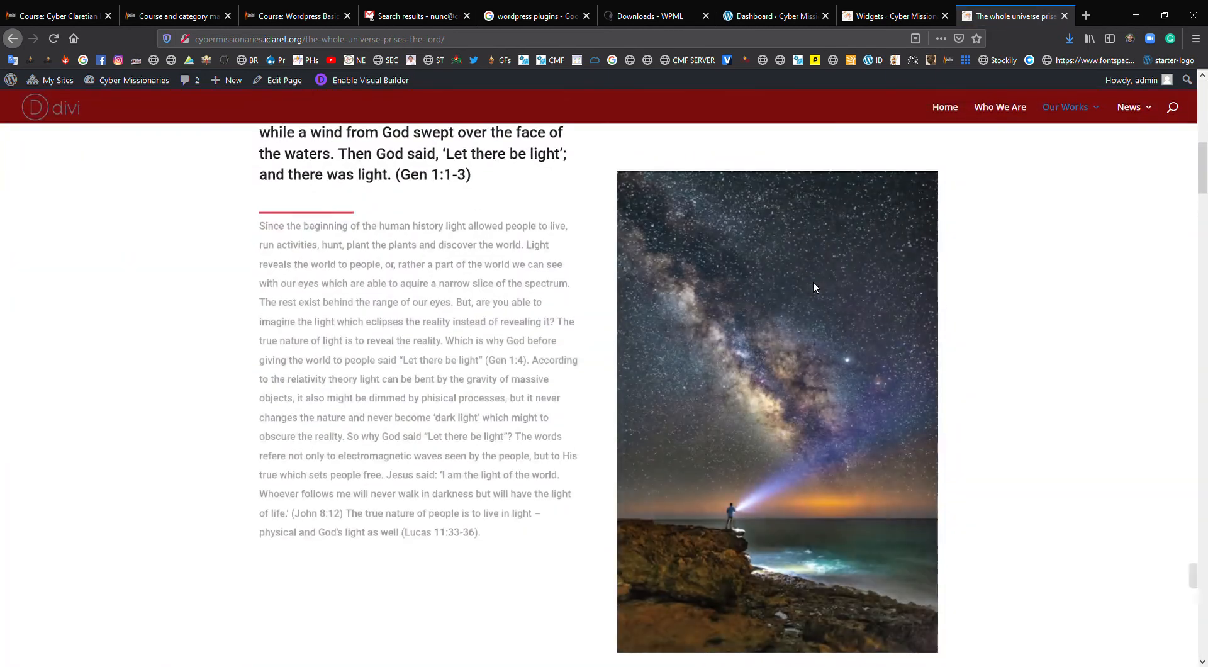
pyautogui.scroll(-15, 813, 287)
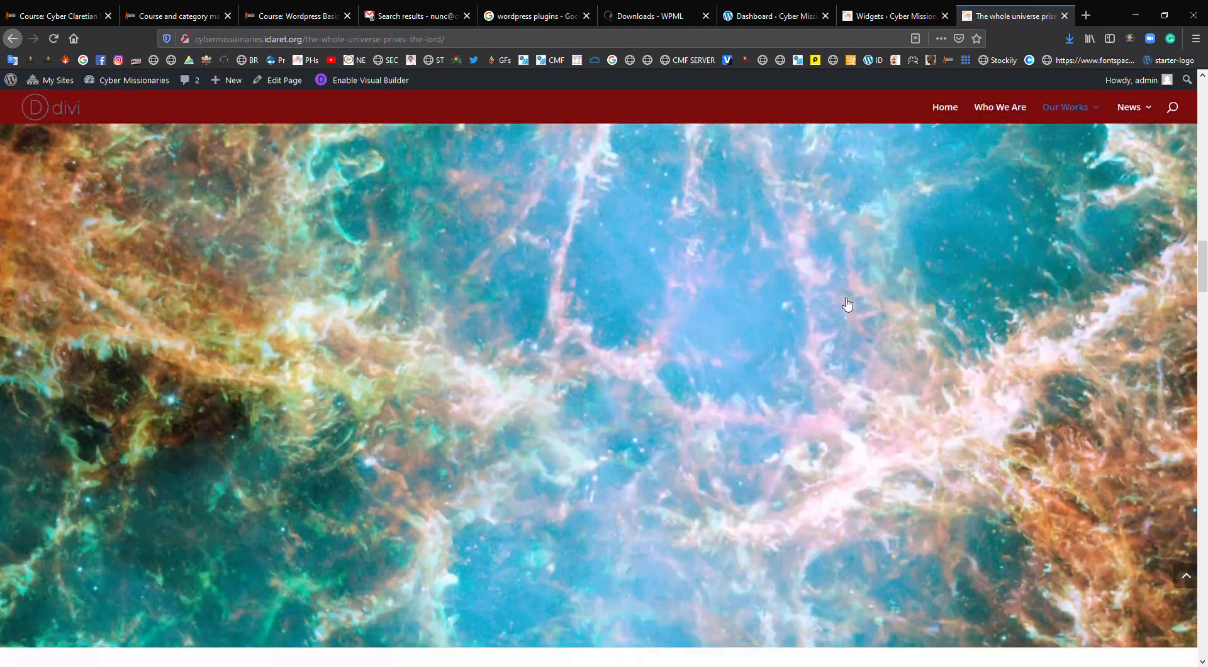
# - Look through the rest of The whole universe prises the Lord page and return to the live site's Home page
pyautogui.scroll(-8, 854, 313)
pyautogui.scroll(7, 854, 313)
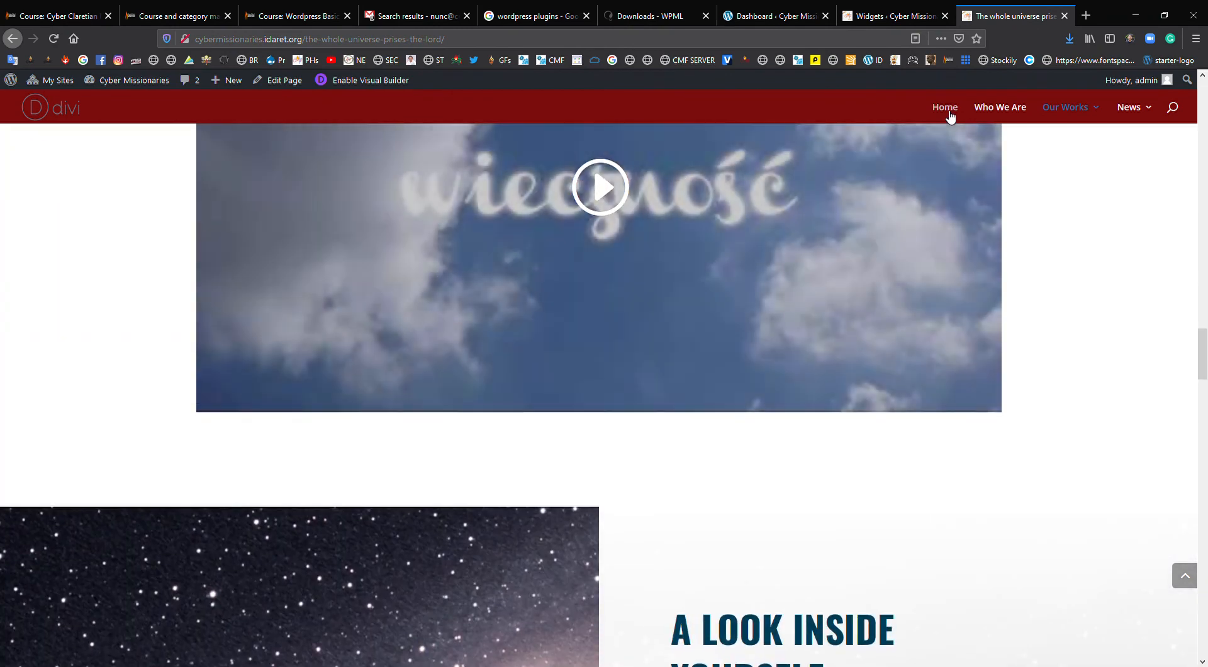
pyautogui.click(947, 111)
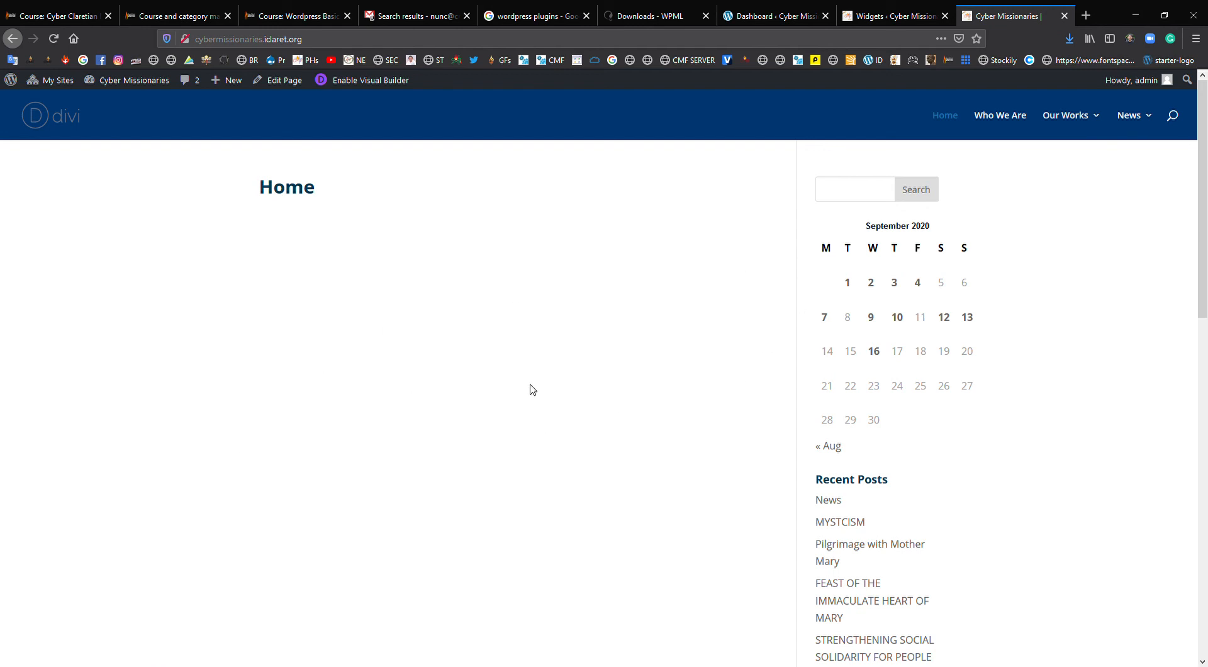
# - Open the Home page for editing from the admin Pages list, set its Divi page layout to No Sidebar and update it
pyautogui.click(882, 16)
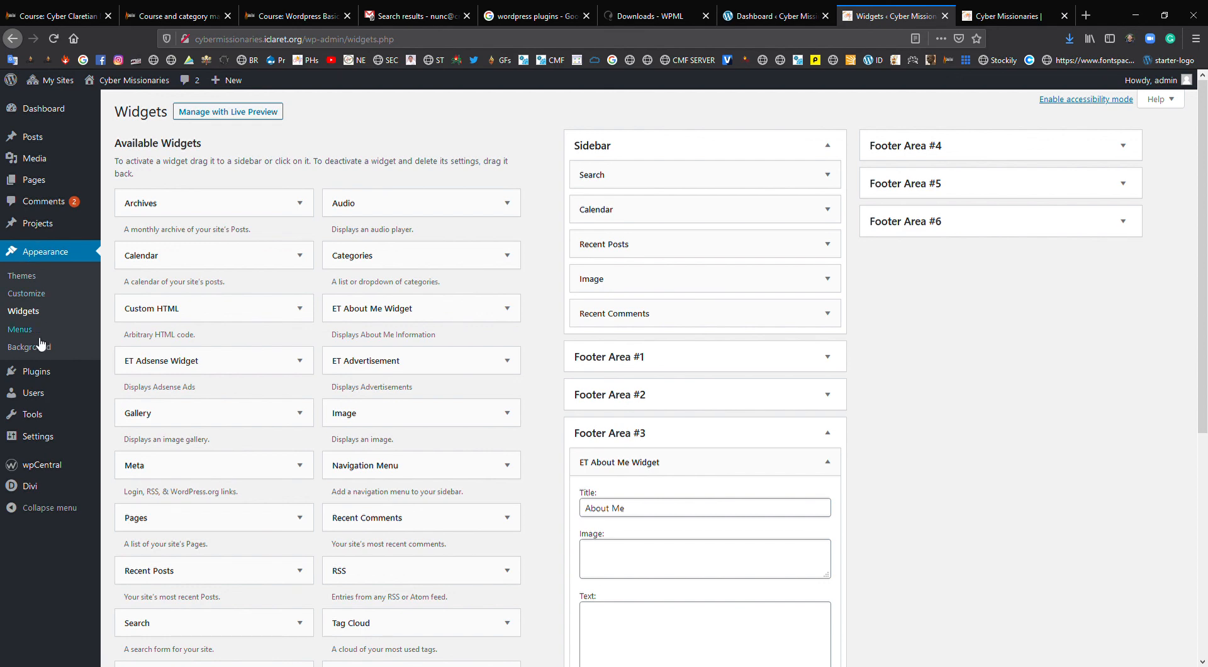
pyautogui.moveTo(29, 181)
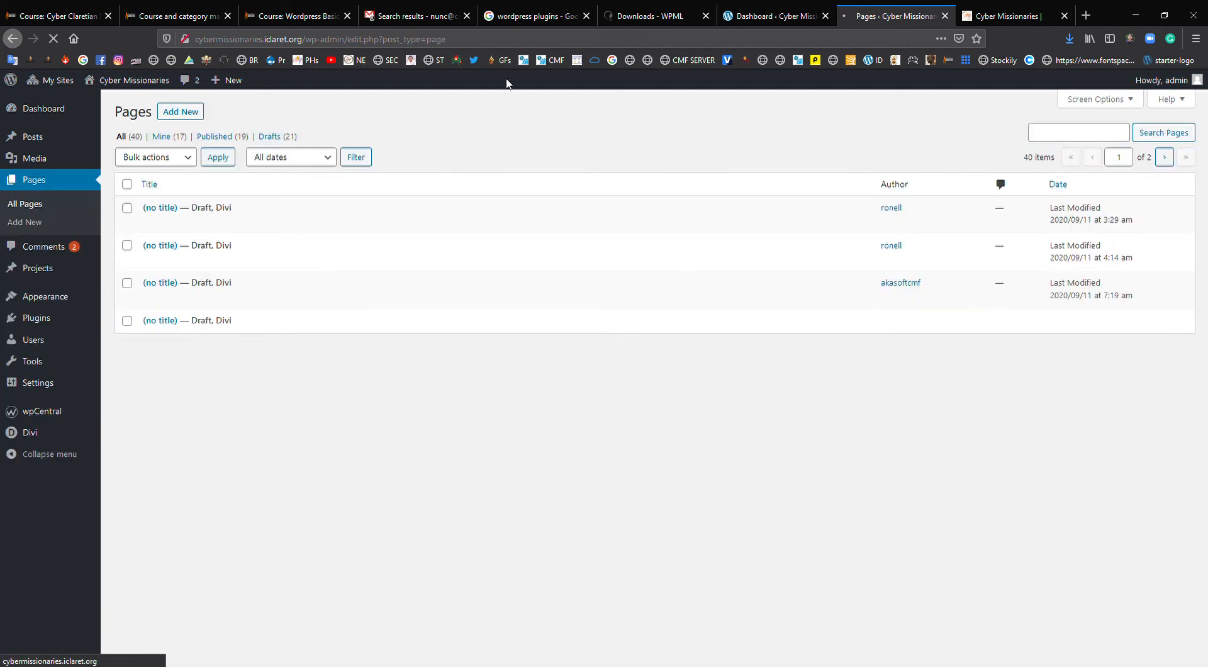
pyautogui.scroll(-2, 478, 329)
pyautogui.scroll(-3, 478, 329)
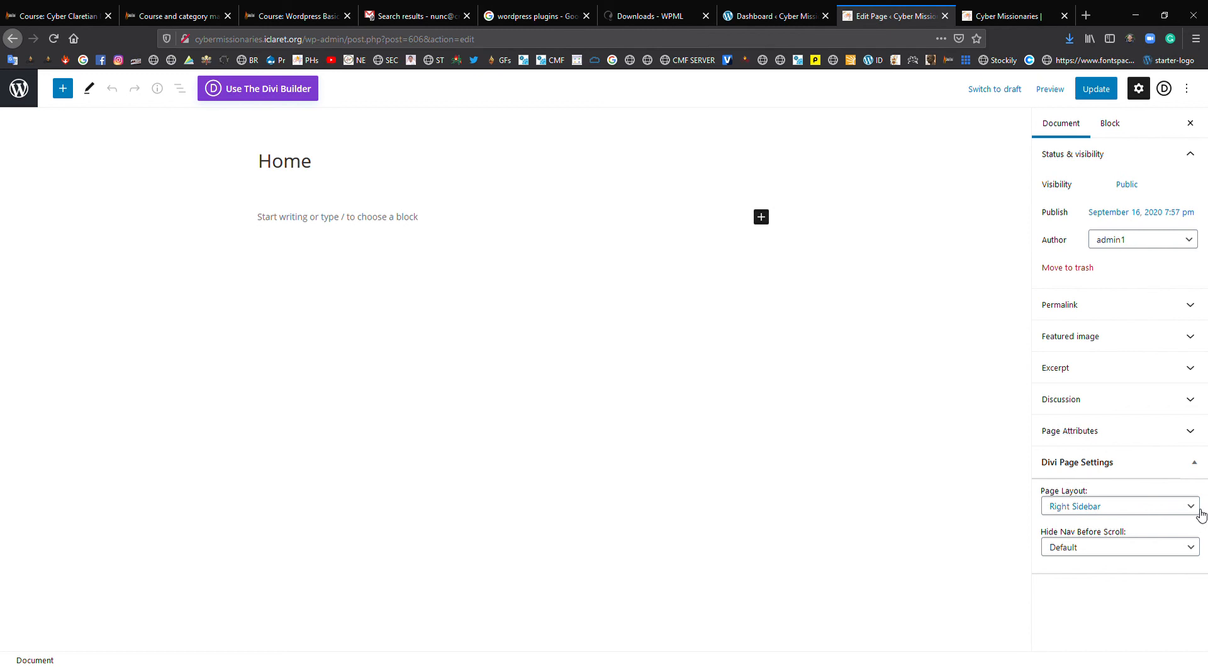
pyautogui.click(1102, 568)
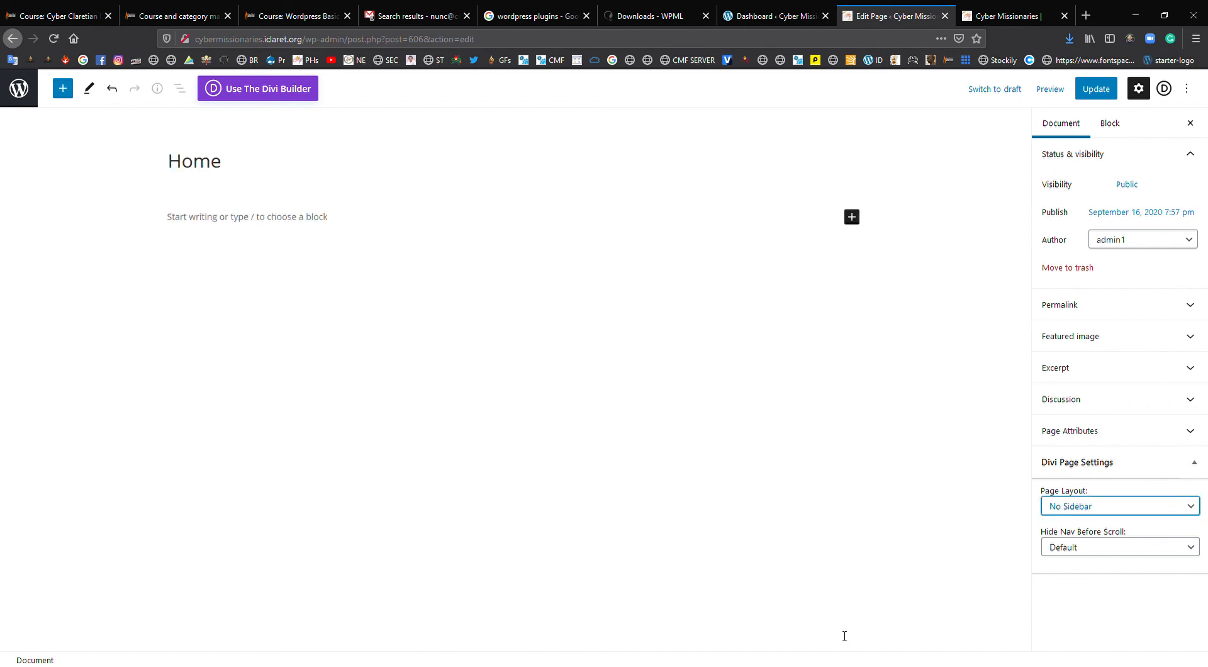
pyautogui.click(1095, 91)
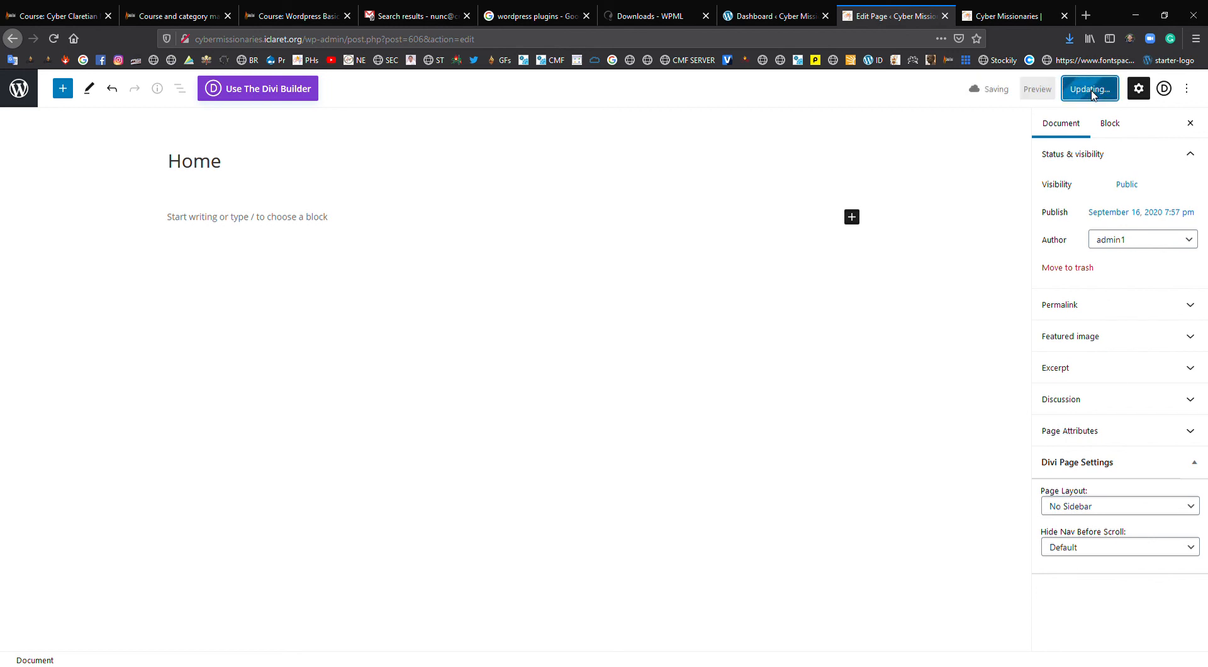
# - Reload the live homepage to check its layout, and view the Permalink settings back in the Home page editor
pyautogui.click(1006, 20)
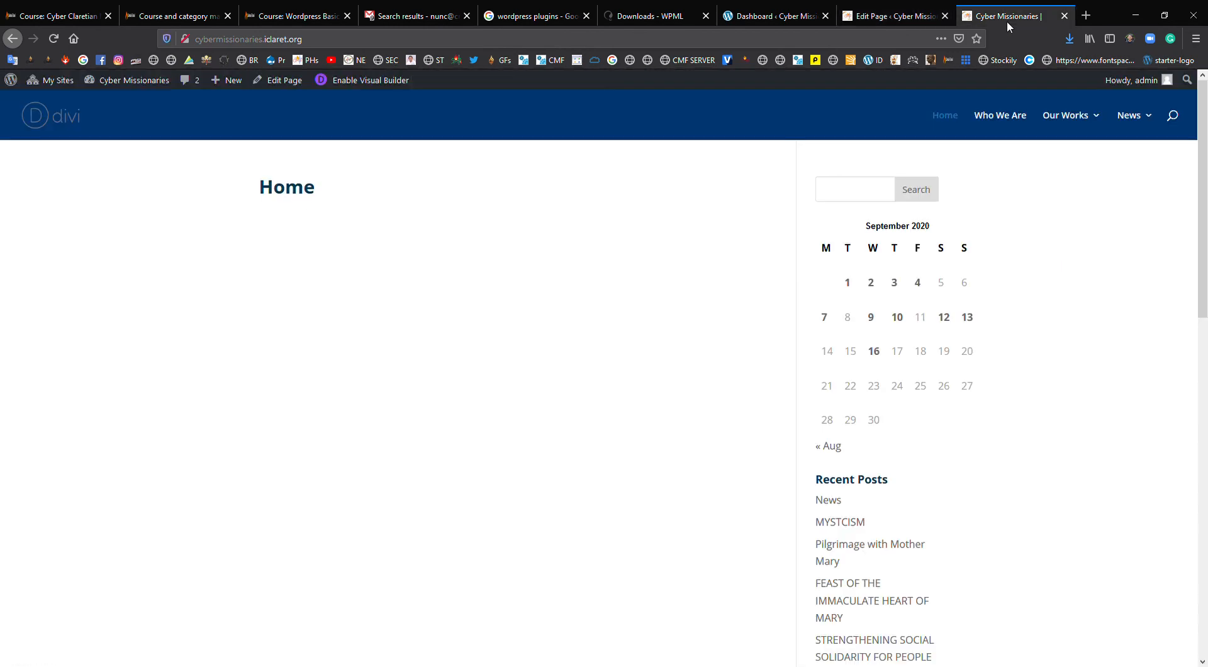
pyautogui.click(48, 43)
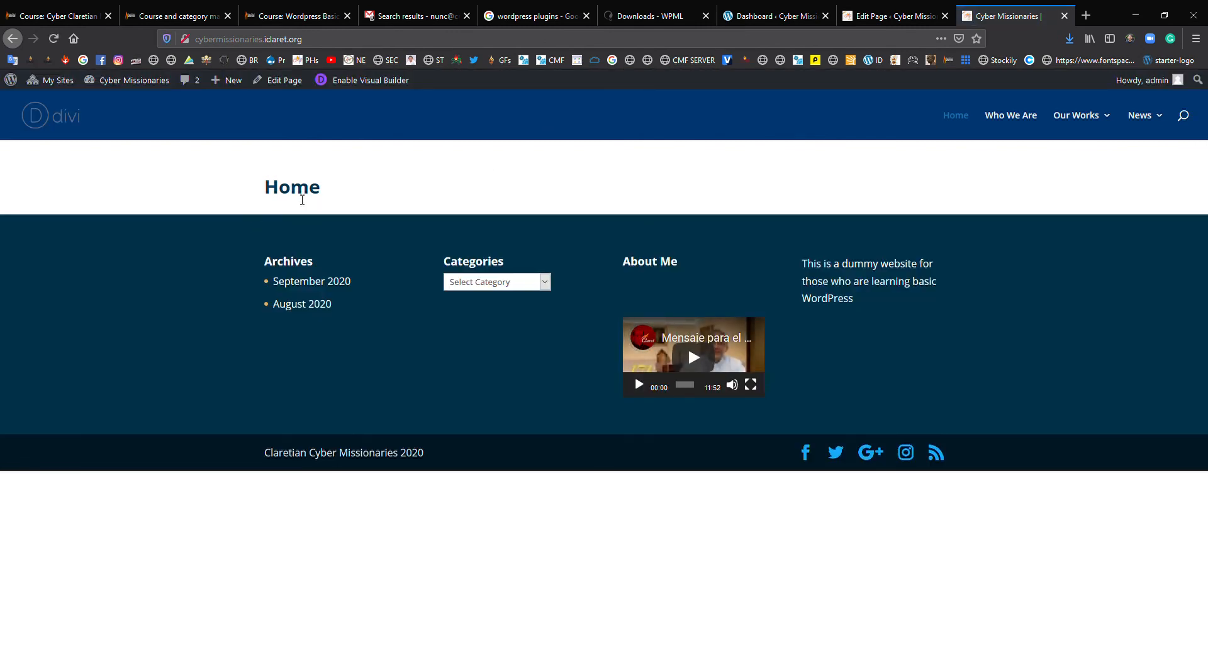
pyautogui.click(906, 20)
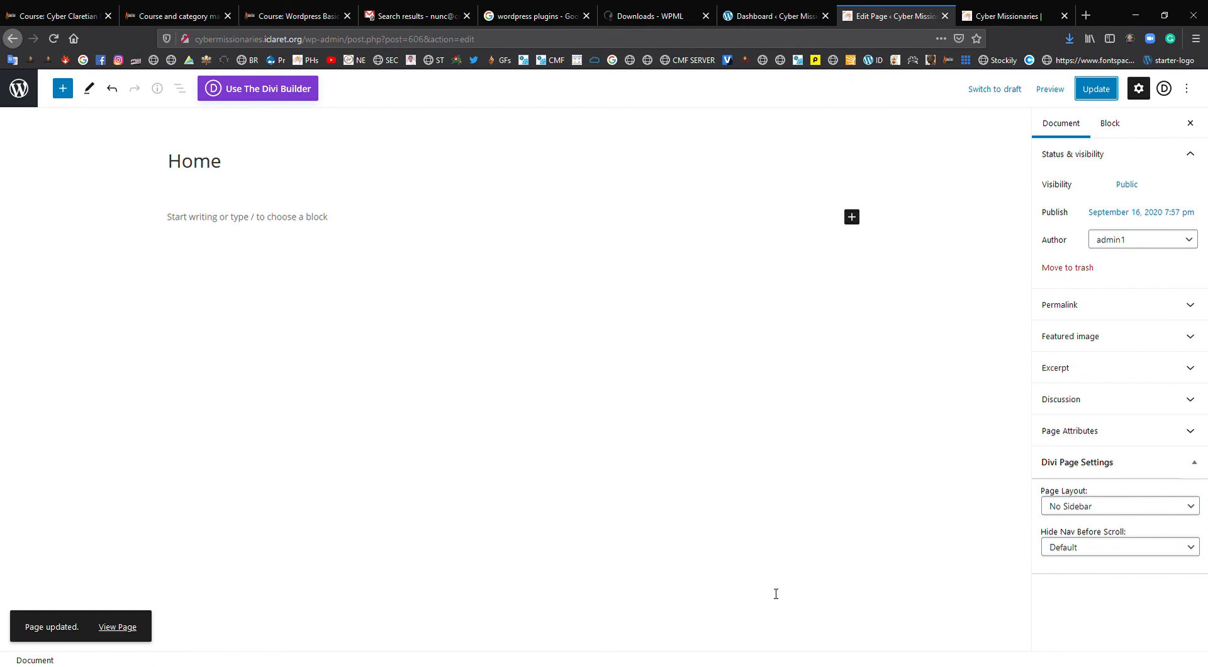
pyautogui.click(1174, 315)
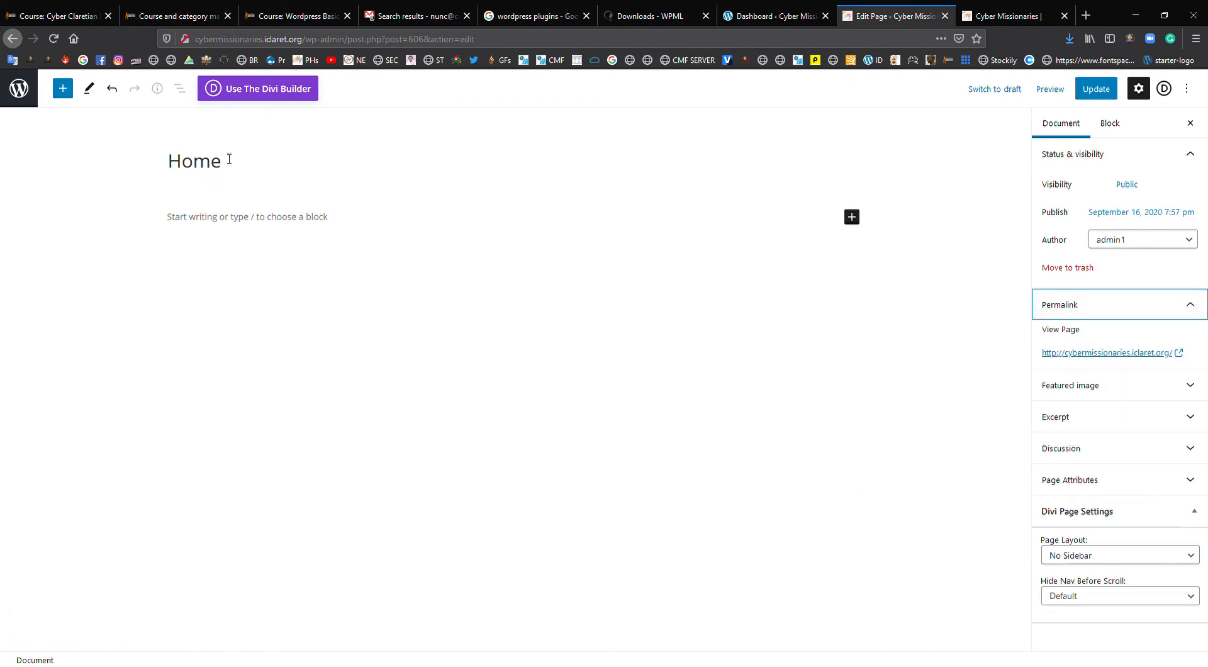